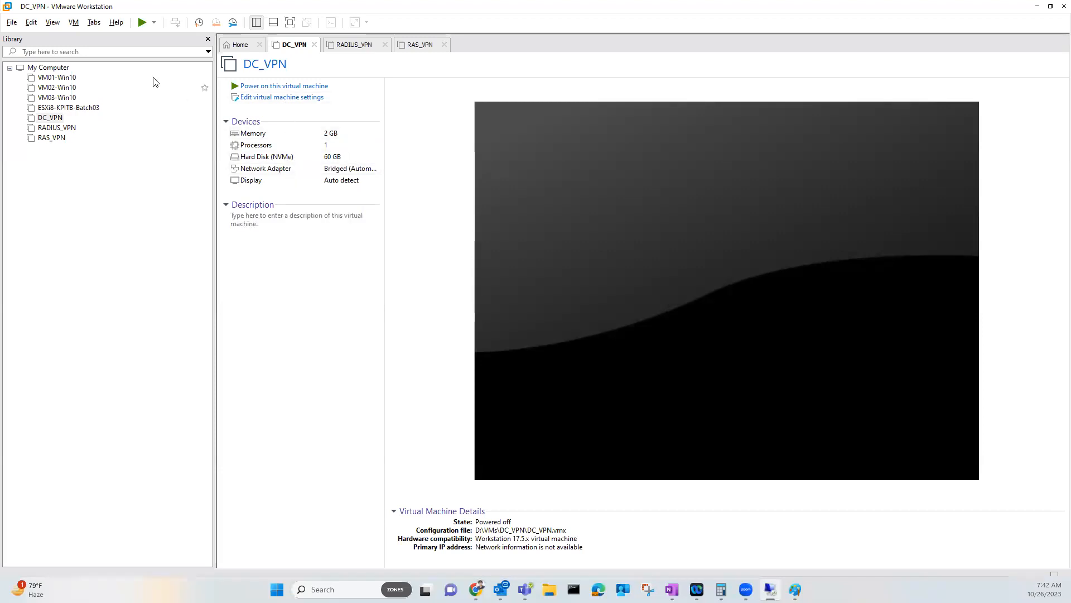
Open the Virtual Network Editor from the Edit menu and unlock it with administrator rights
left_click(31, 22)
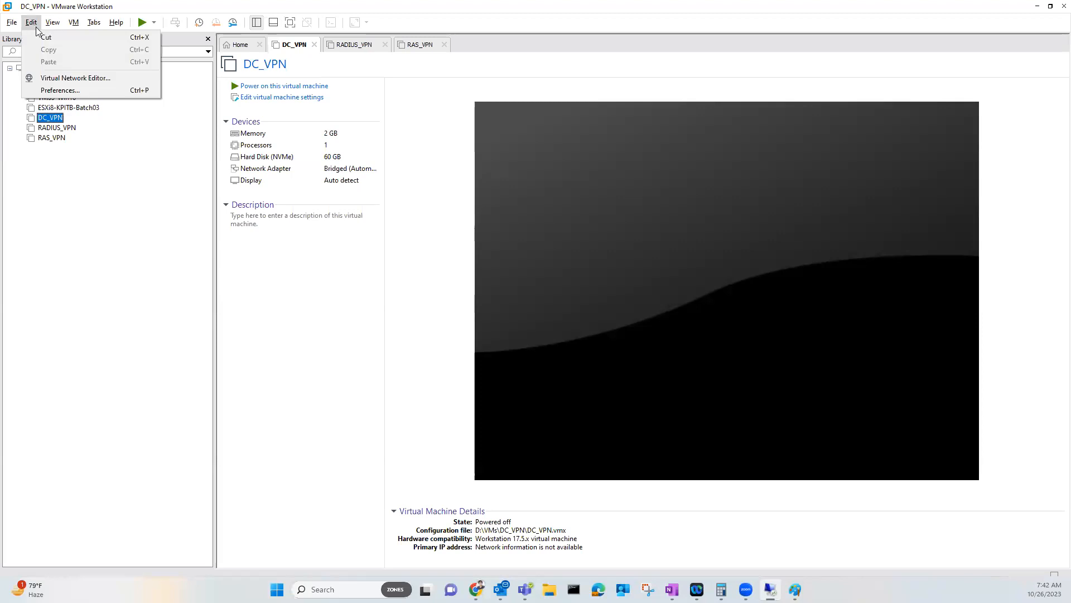
left_click(70, 80)
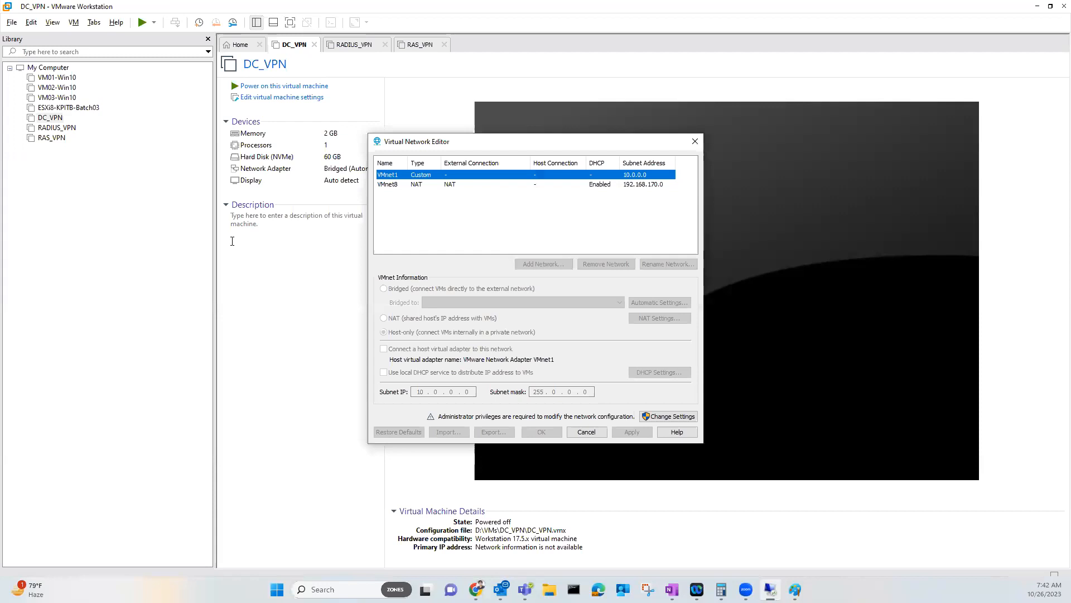
left_click(655, 418)
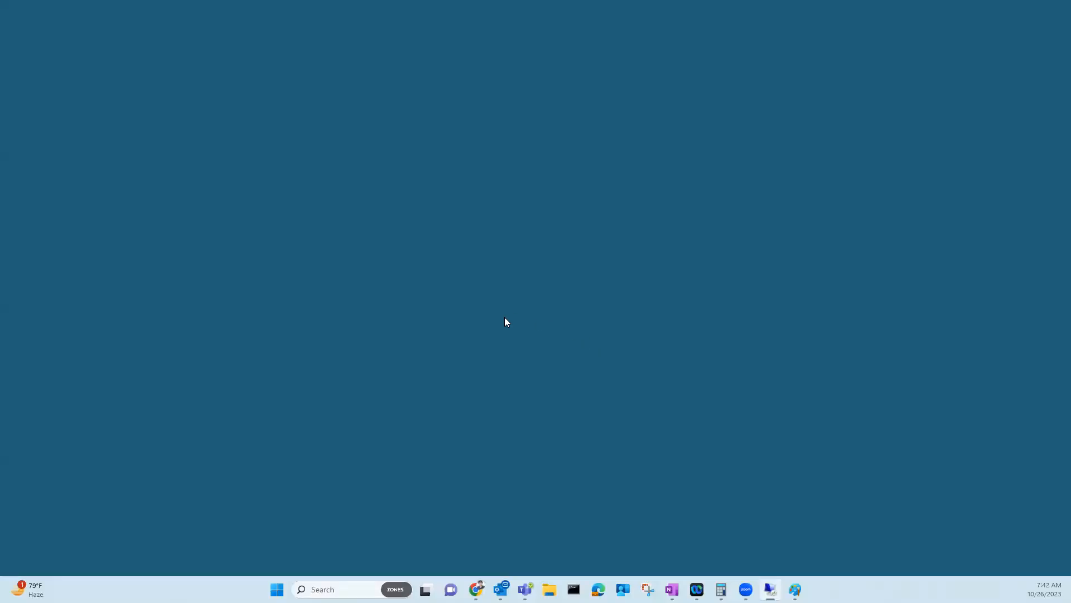
left_click(472, 366)
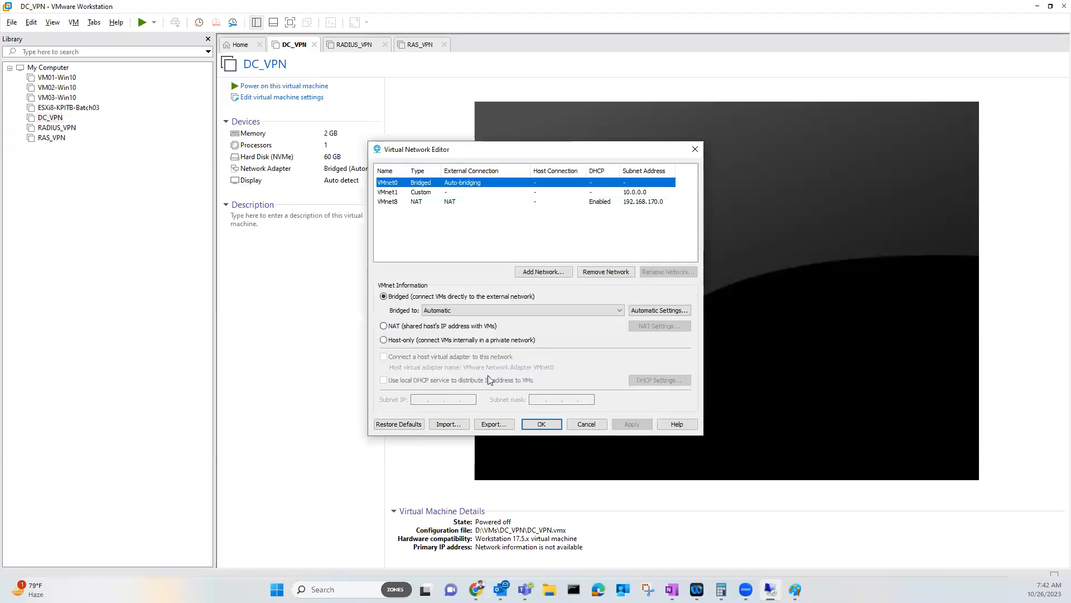
Check VMnet1's host-only settings on subnet 10.0.0.0, comparing them with VMnet8 NAT
left_click(400, 192)
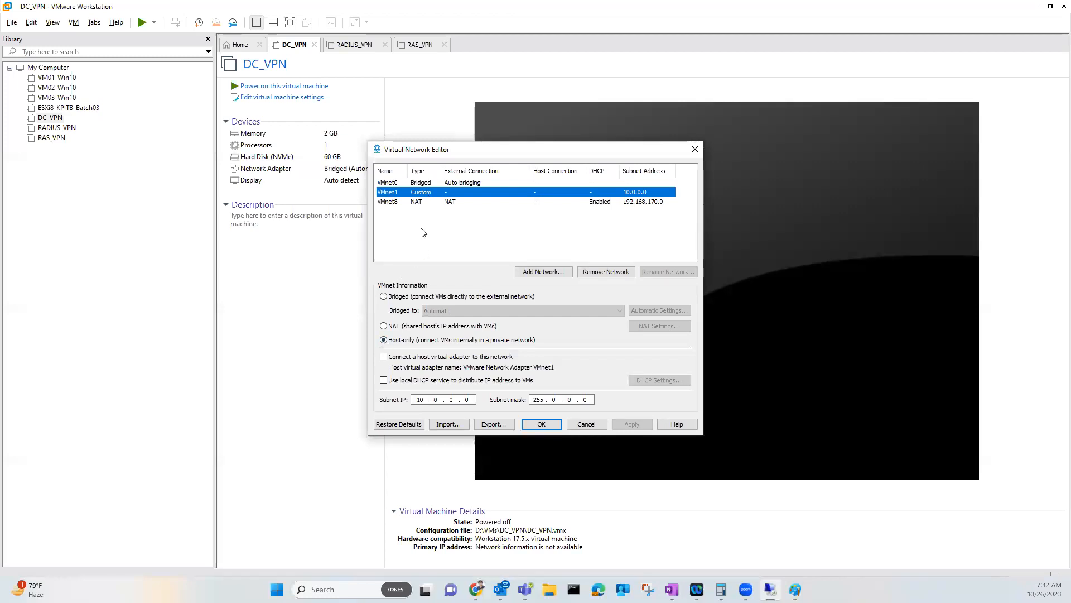
left_click(400, 202)
left_click(401, 194)
Look over the network diagram in Paint, then cancel the Virtual Network Editor unchanged
mouse_move(795, 589)
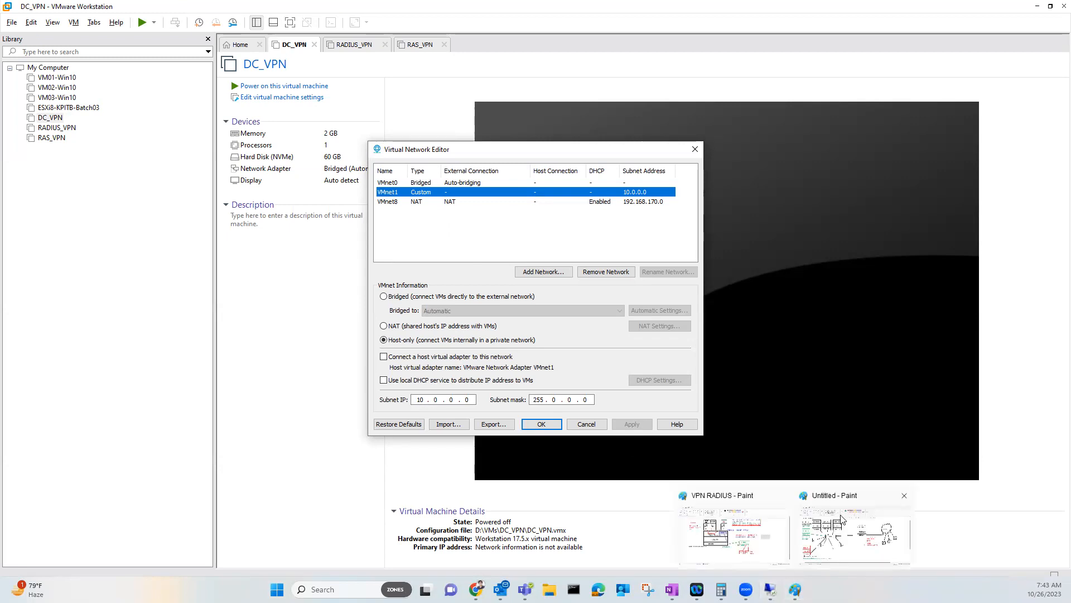
left_click(842, 519)
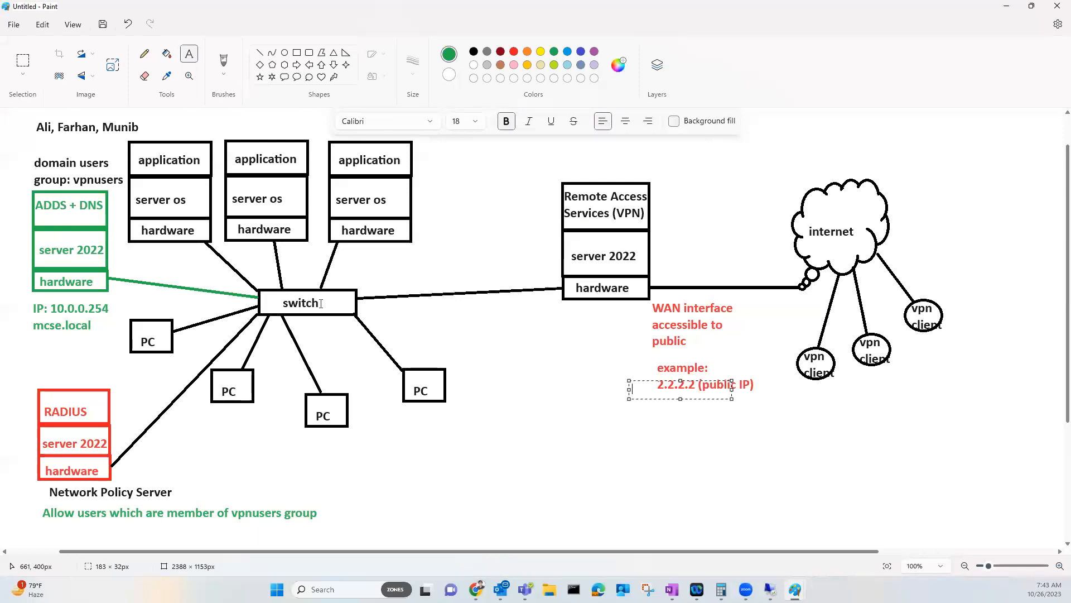
mouse_move(770, 589)
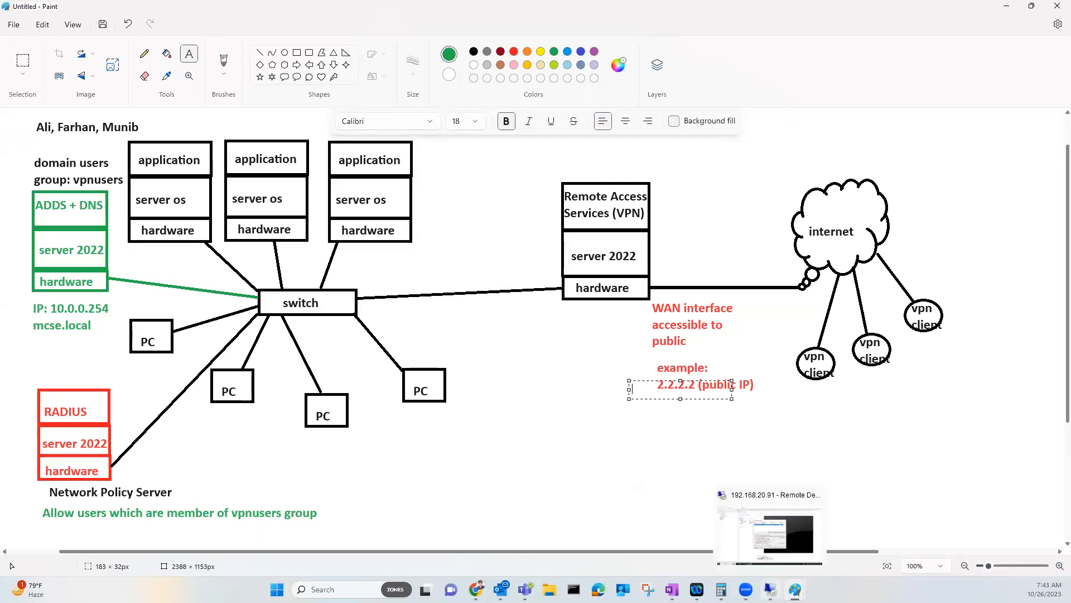
left_click(767, 534)
left_click(586, 424)
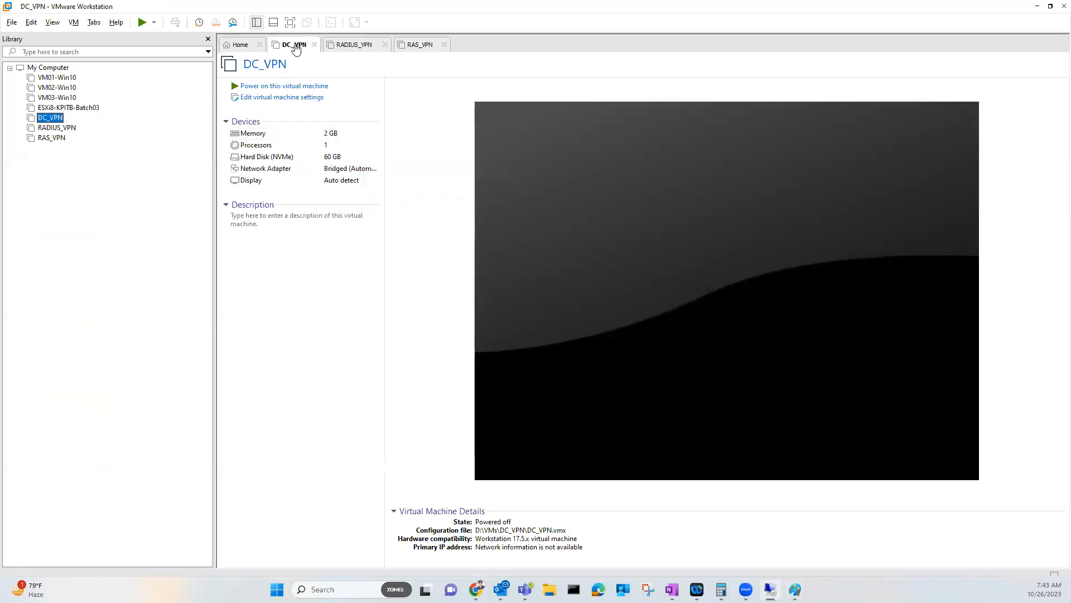
Connect DC_VPN's network adapter to the custom VMnet1 network and save the settings
left_click(279, 98)
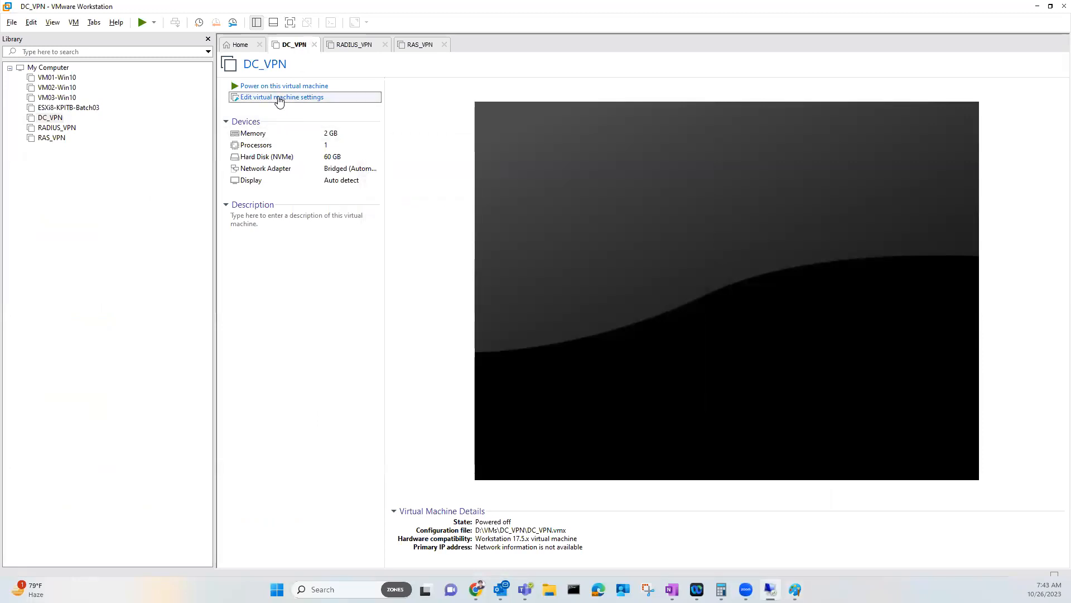
left_click(365, 171)
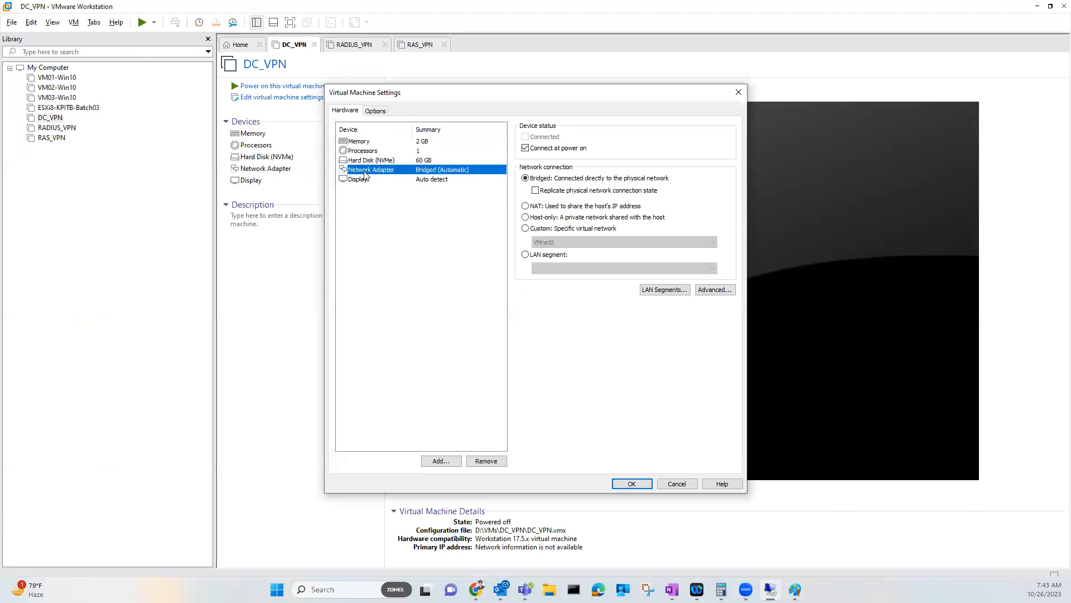
left_click(529, 219)
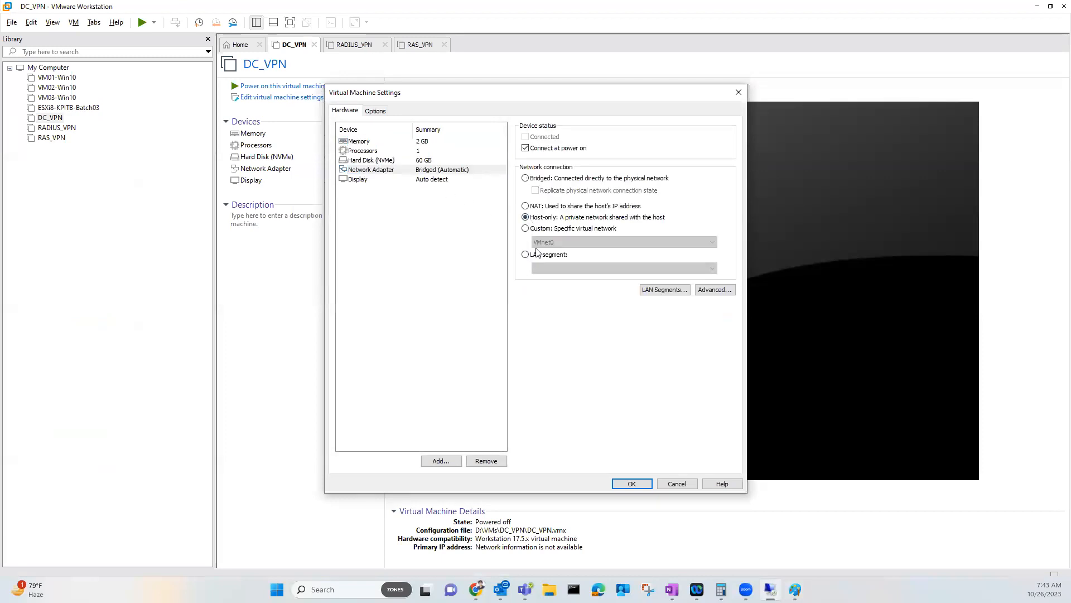
left_click(553, 229)
left_click(557, 241)
left_click(558, 260)
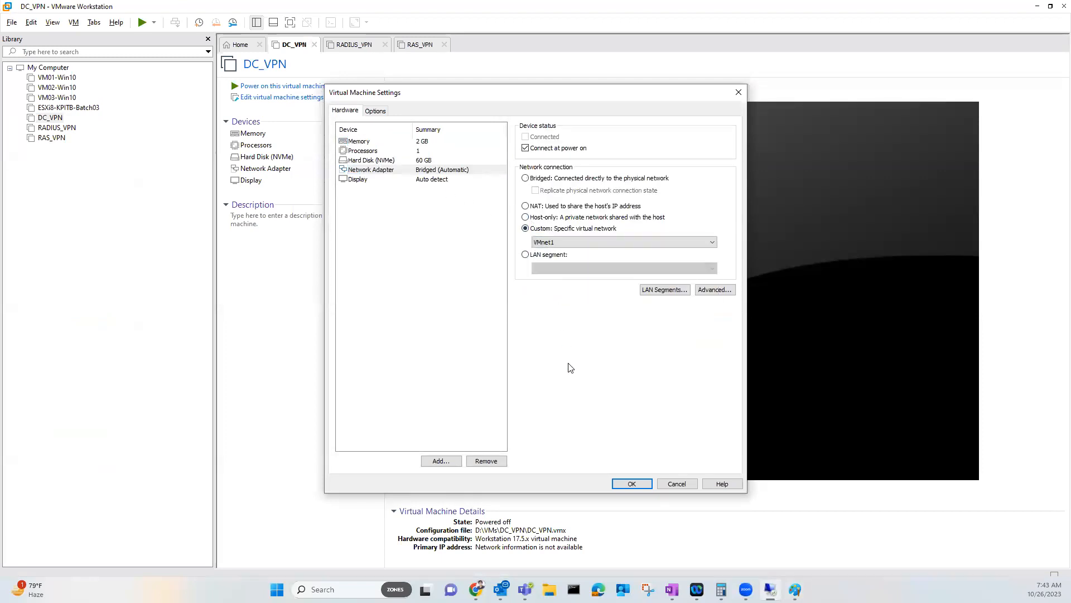
left_click(632, 484)
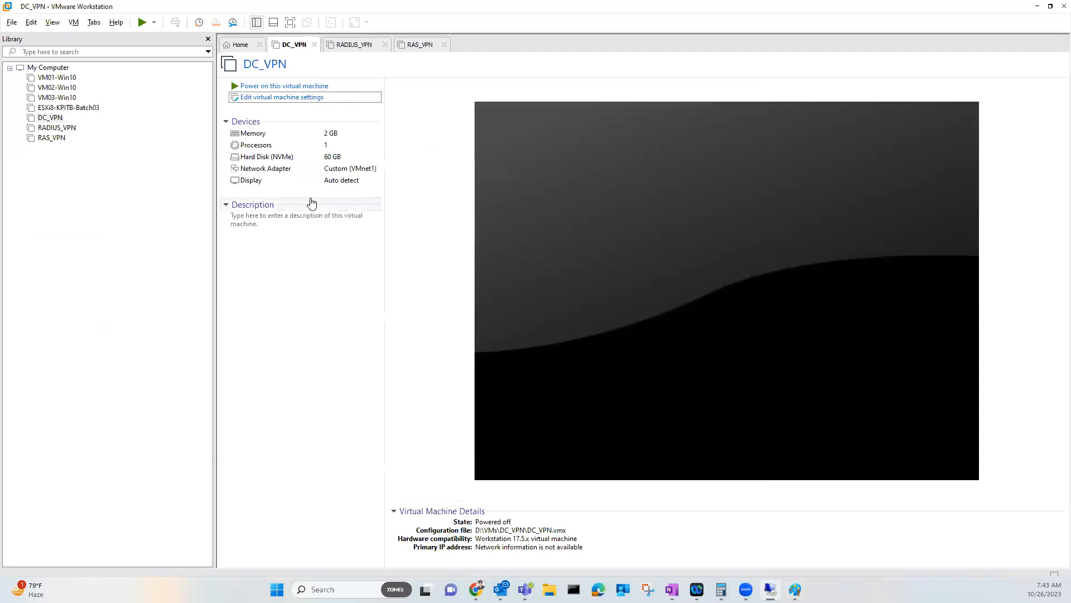
Power on DC_VPN and bring the VPN RADIUS diagram up in Paint
left_click(290, 86)
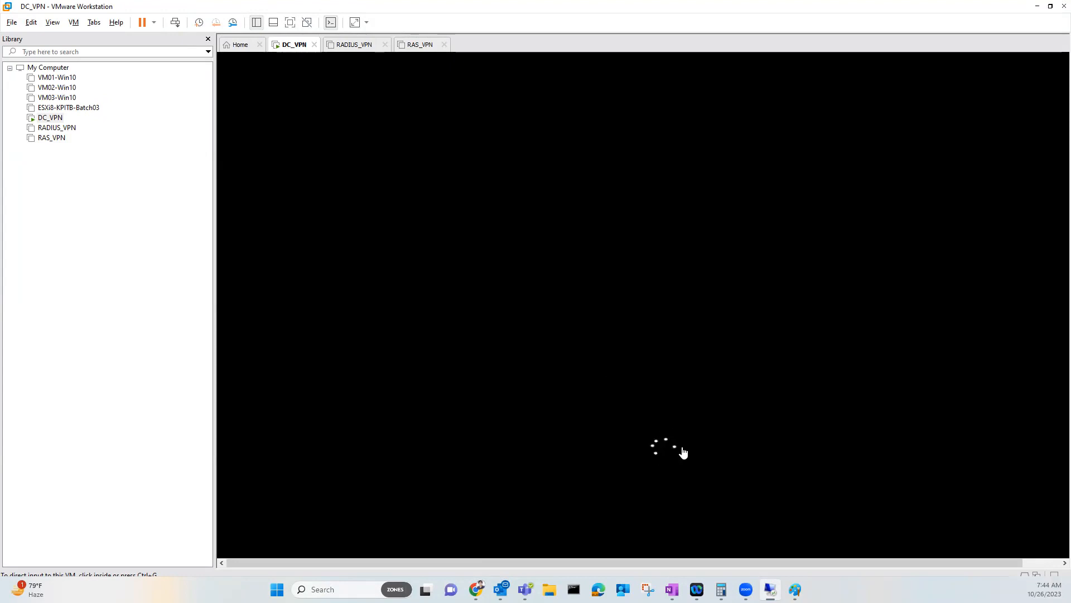
mouse_move(793, 587)
left_click(767, 536)
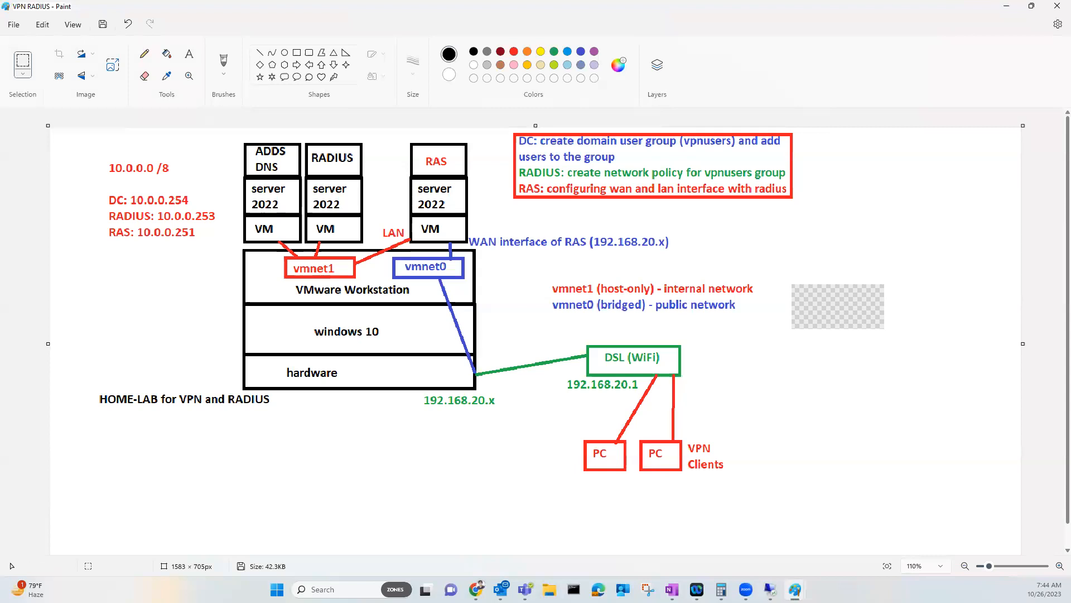
Switch back to DC_VPN in VMware Workstation while it applies computer settings
left_click(771, 589)
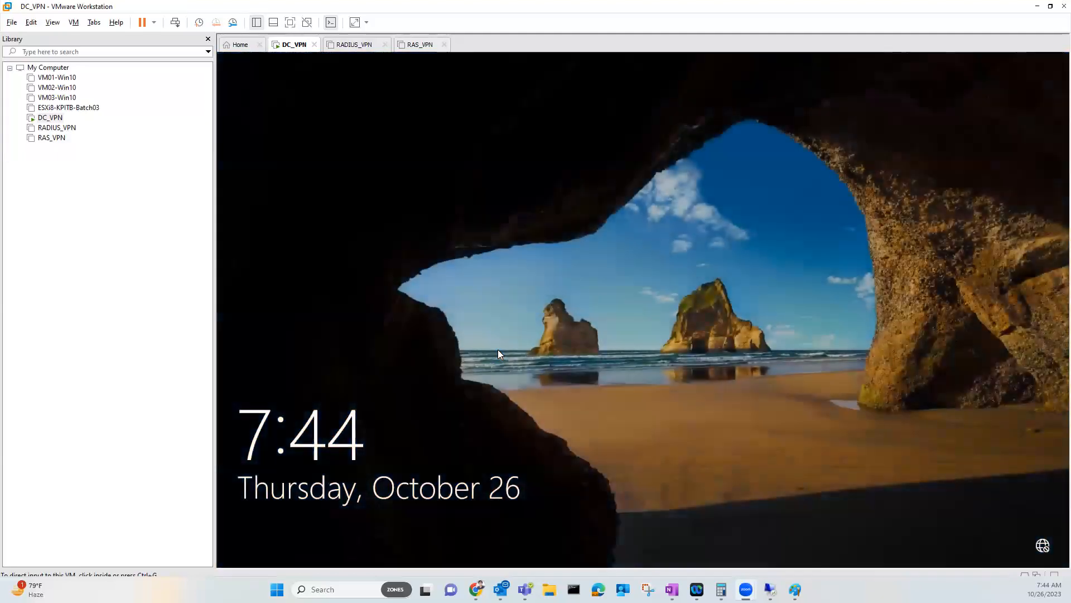
Sign in to DC_VPN as the domain Administrator using the account password
left_click(498, 355)
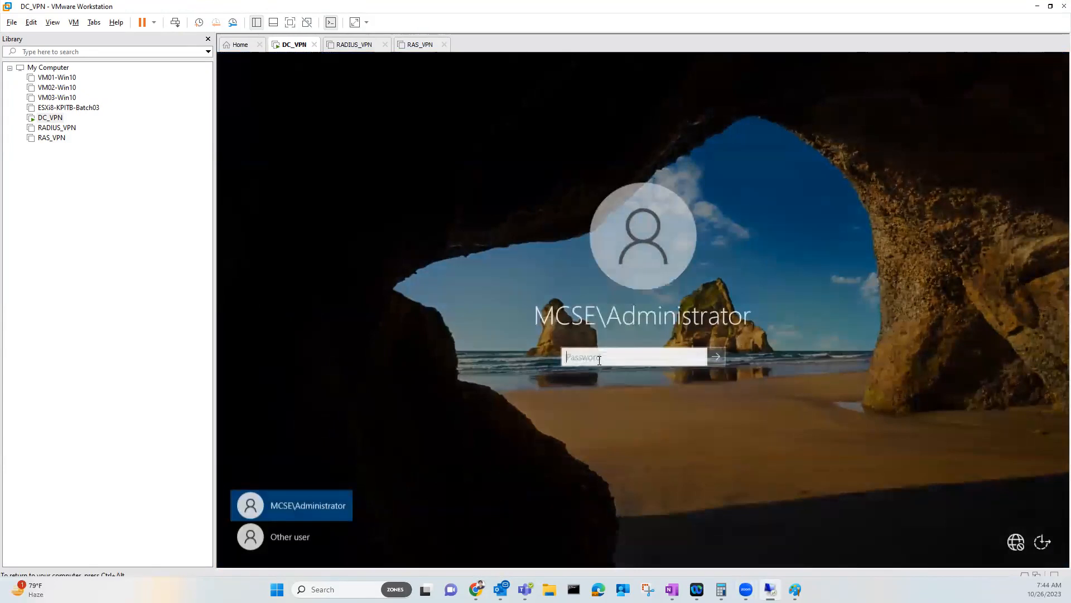
type("P@ssw0rd")
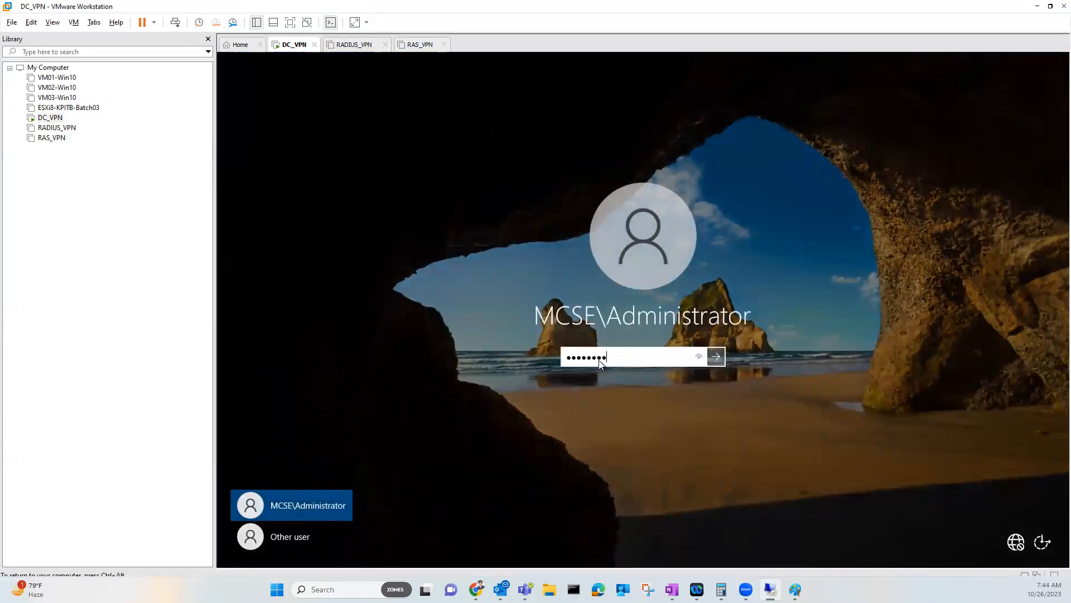
key("Return")
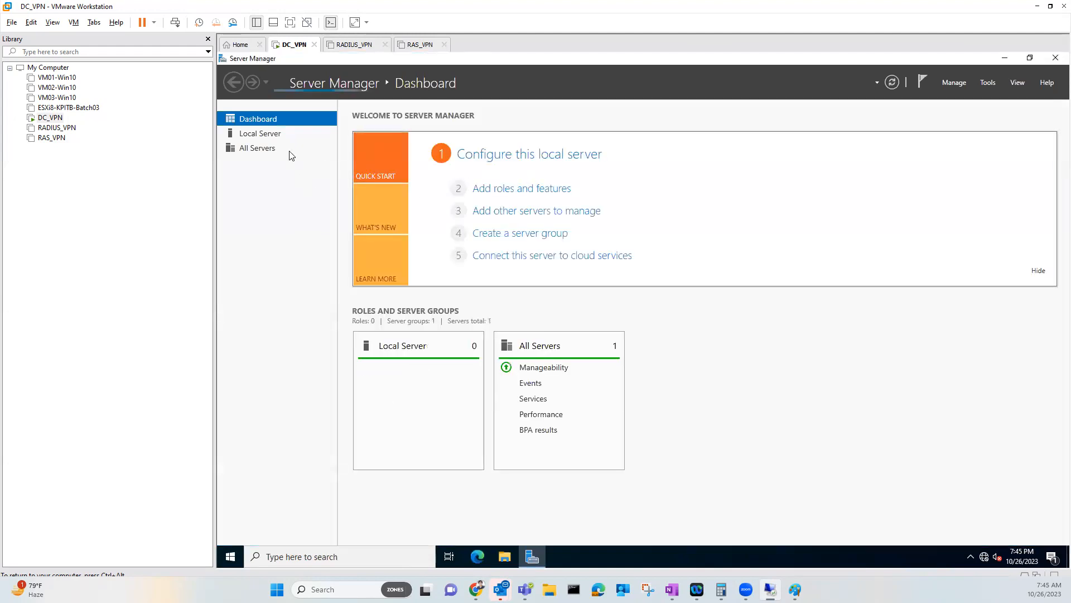
View Local Server properties, then launch Active Directory Users and Computers from Start
left_click(262, 137)
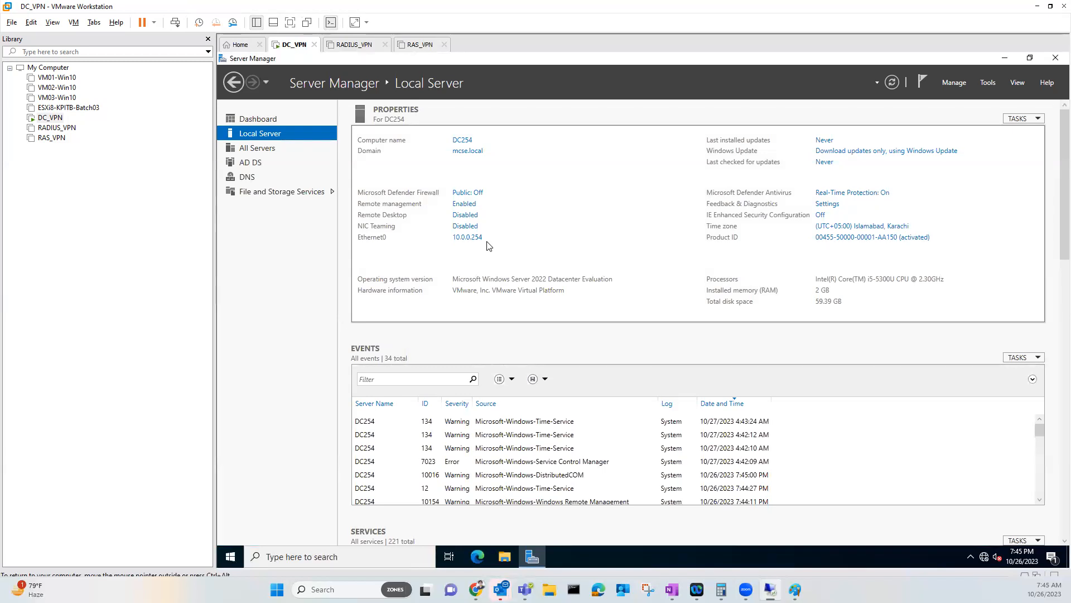
left_click(230, 556)
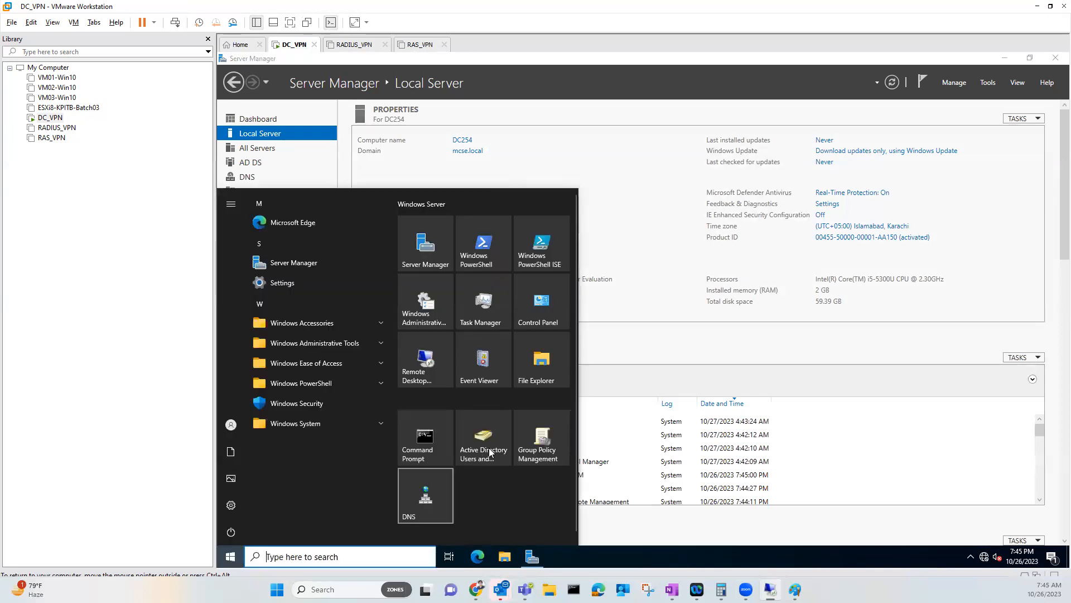
left_click(484, 452)
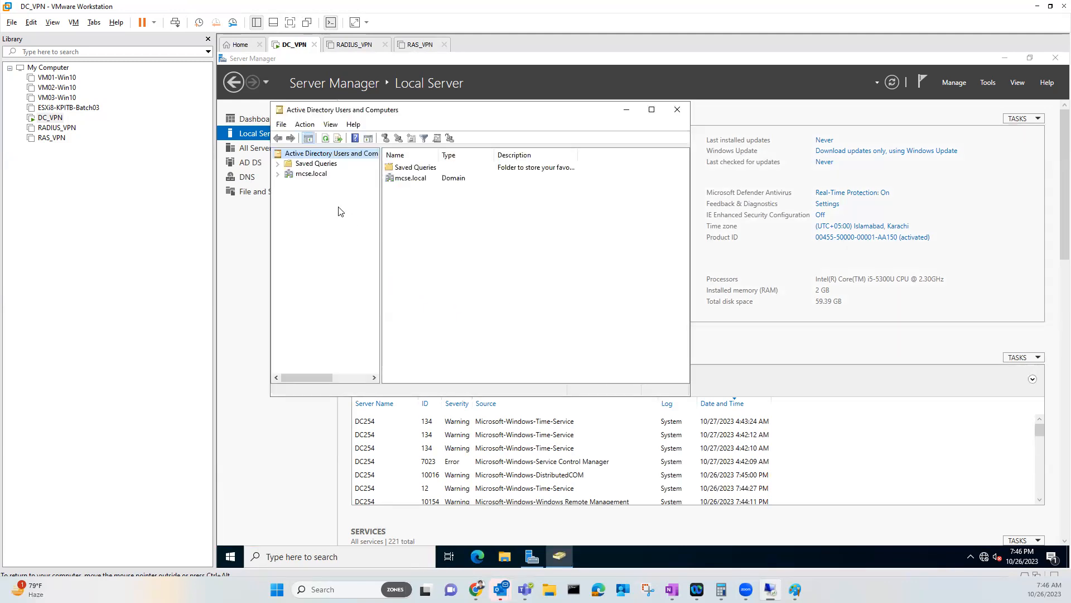
Expand mcse.local and start a new user in the Users container
left_click(293, 175)
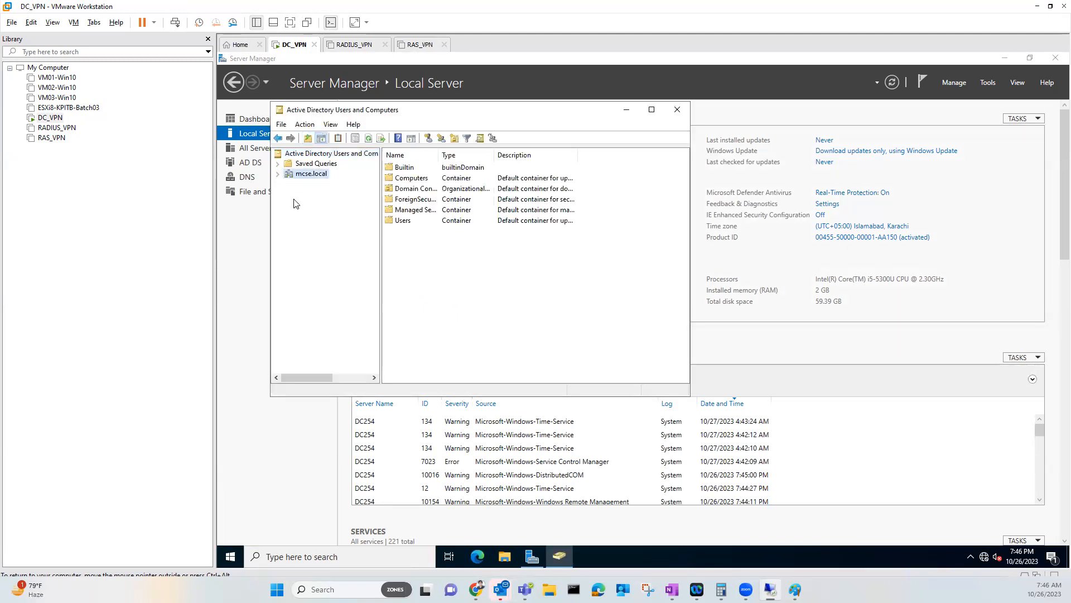
left_click(278, 173)
left_click(318, 235)
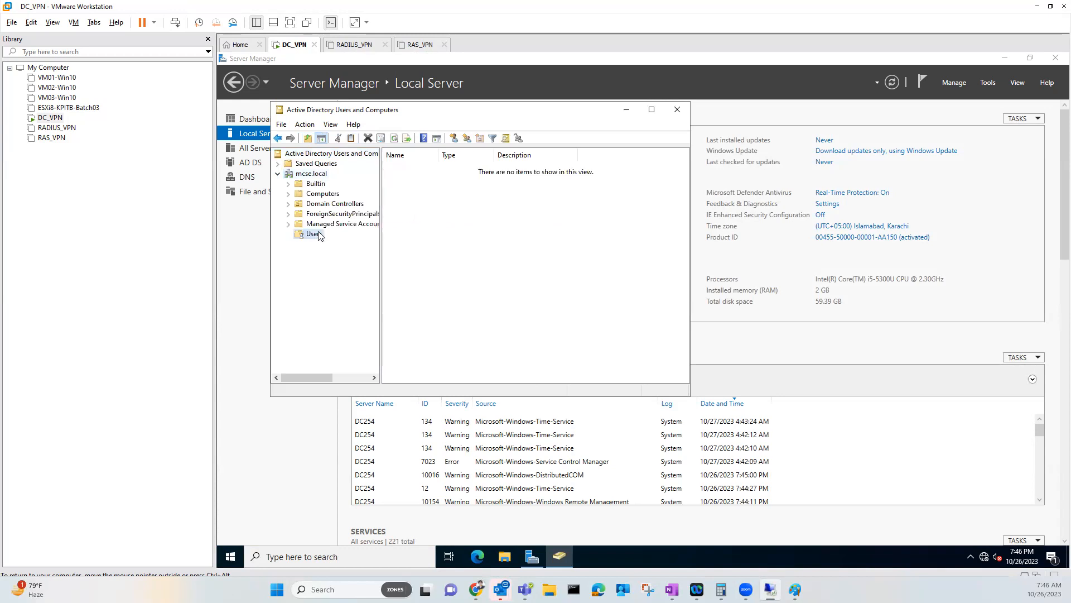
right_click(318, 236)
mouse_move(362, 269)
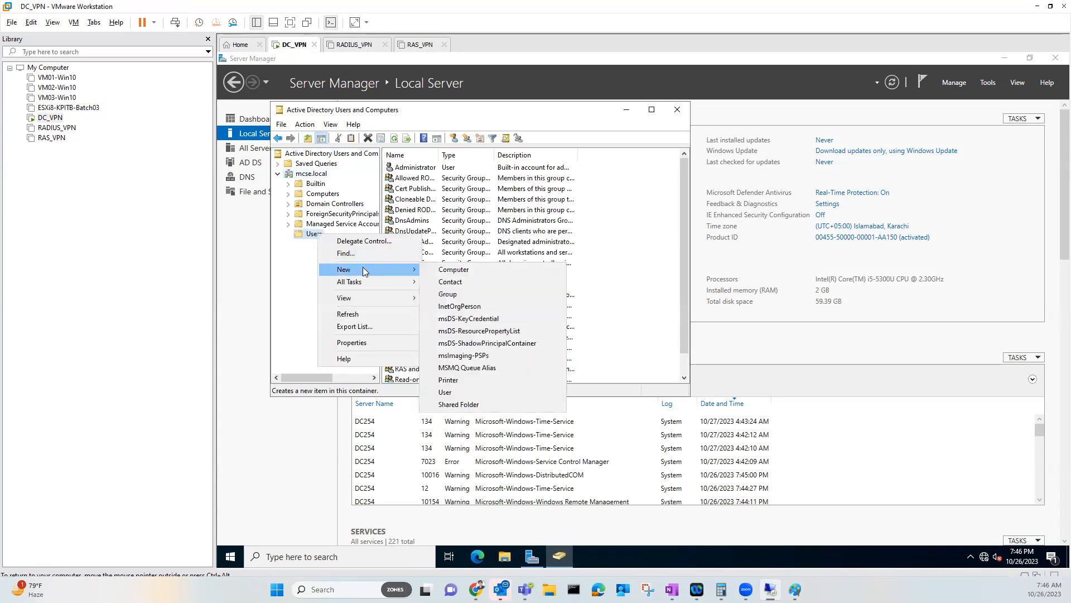
left_click(452, 392)
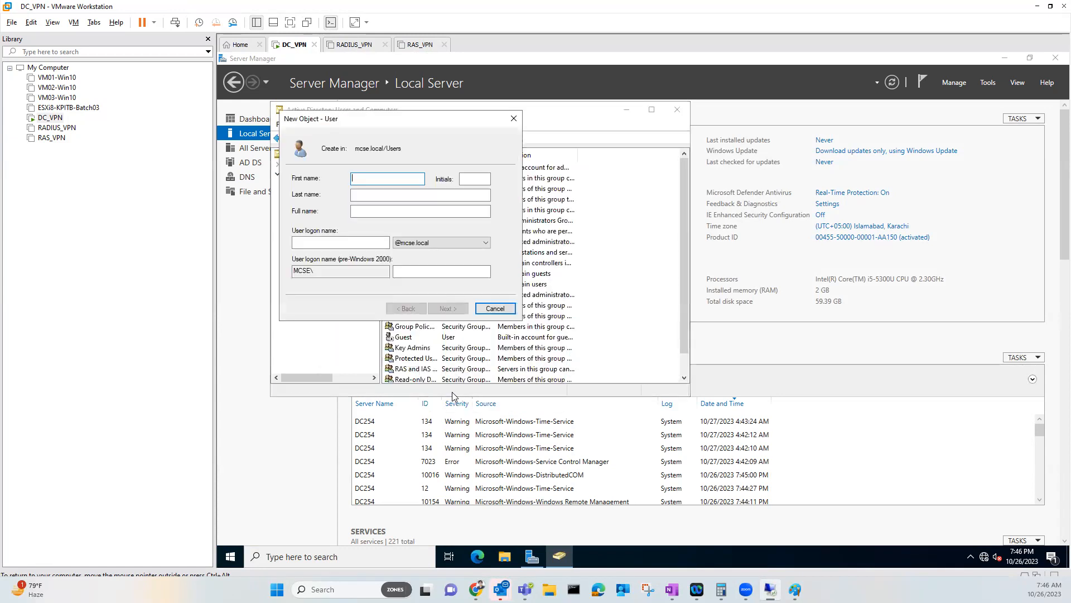
Enter name and logon 'ab' with a short password, which fails the password policy
type("ab")
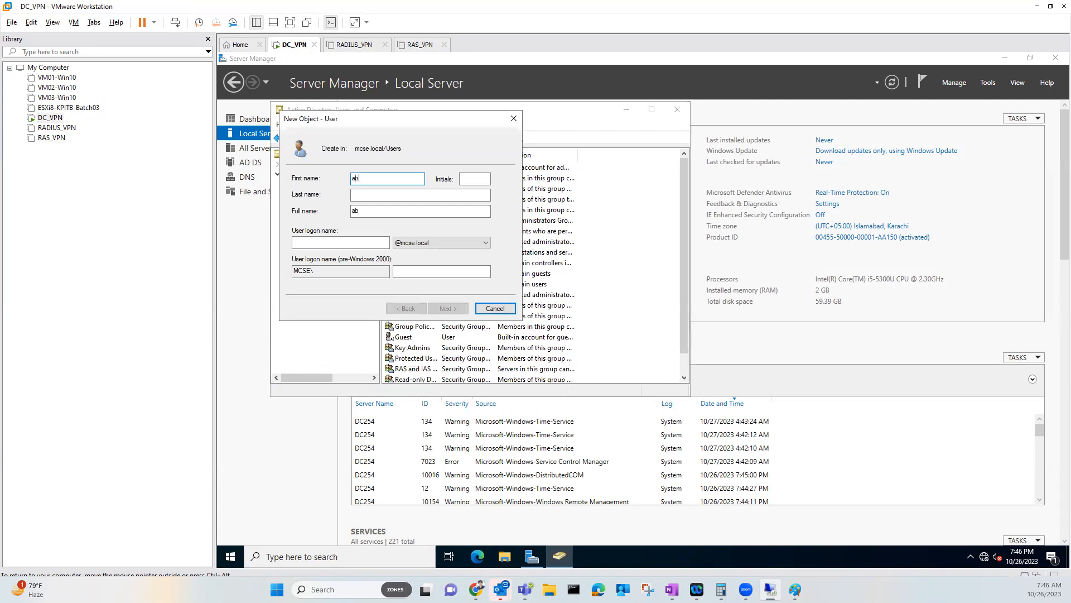
key("Tab")
key("Tab")
key("Tab")
key("Tab")
type("ab")
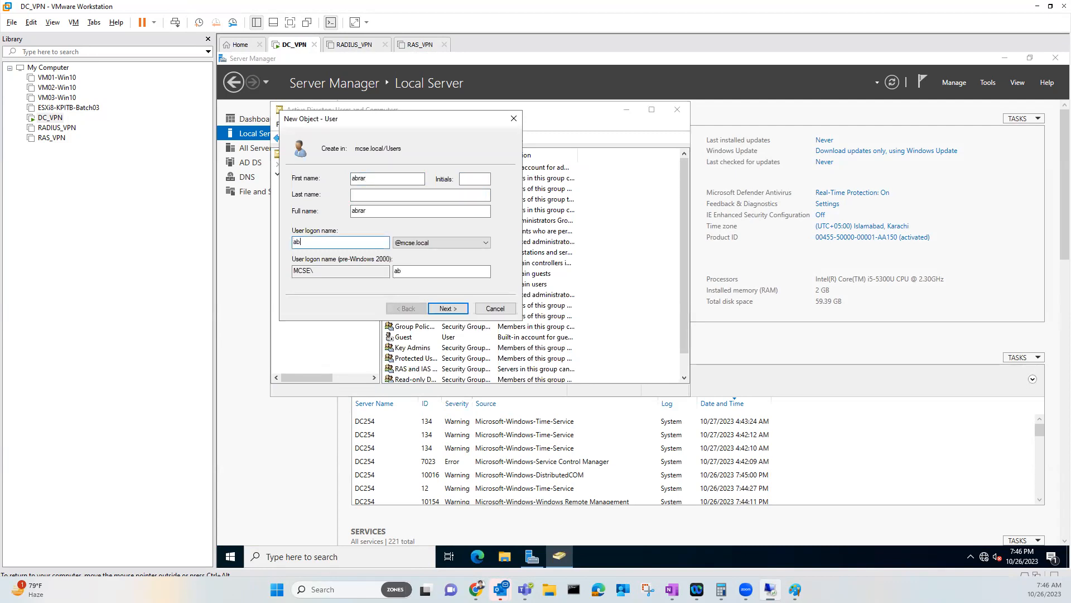
key("Return")
type("123")
key("Tab")
type("12")
key("Tab")
key("shift+Tab")
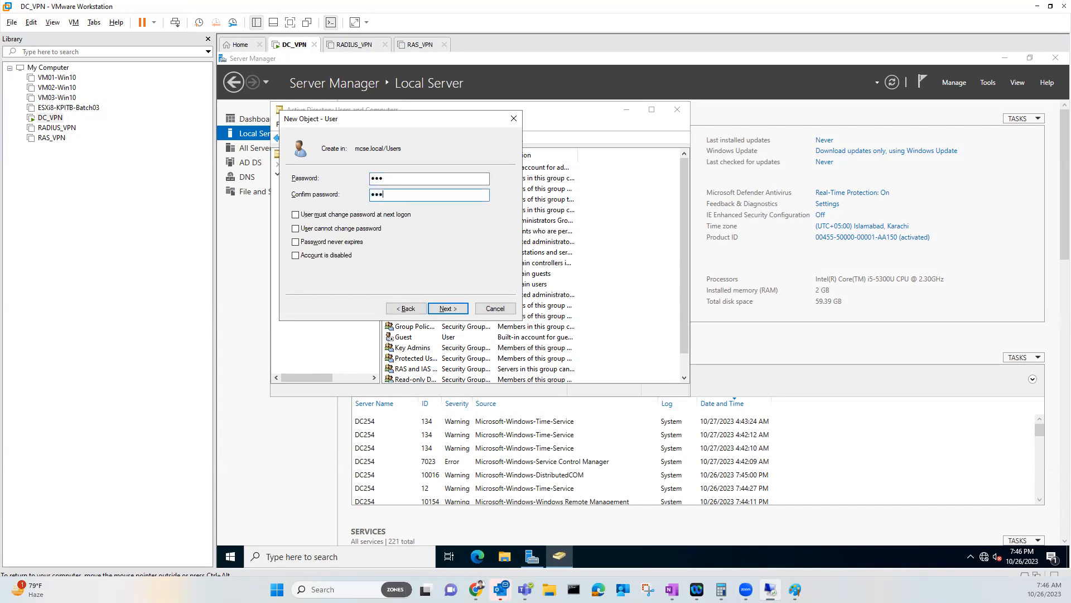
type("123")
key("Return")
key("Return")
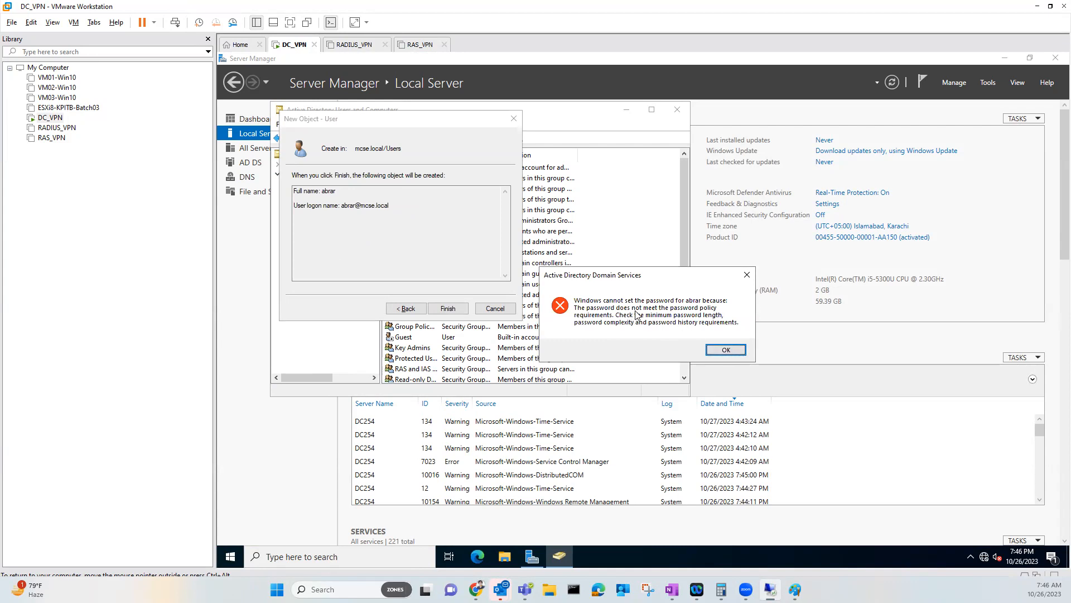
Dismiss the policy error, cancel the new user, and launch Group Policy Management
left_click(716, 348)
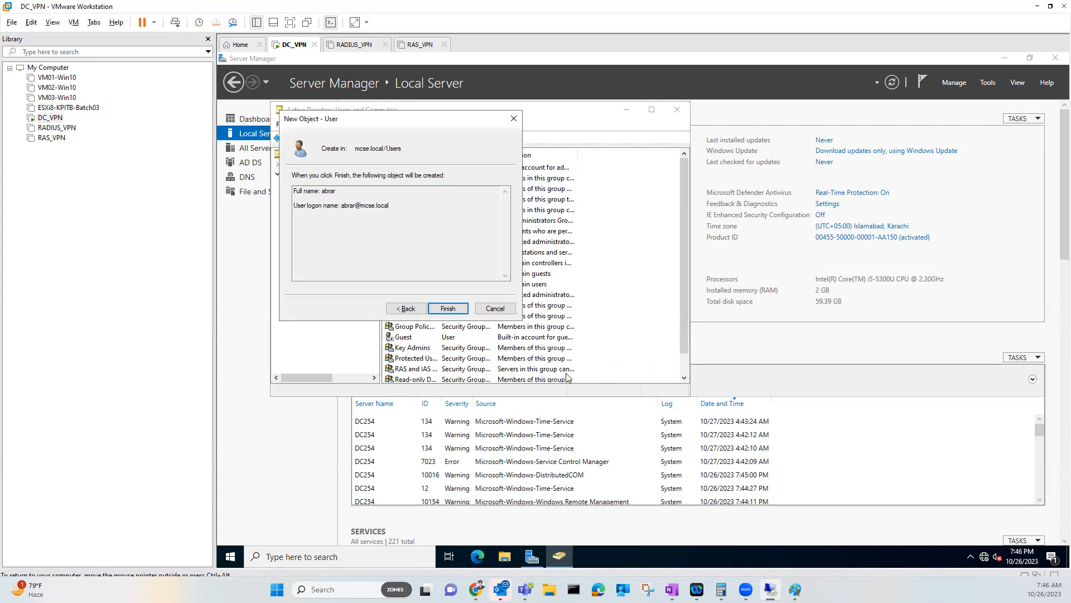
left_click(495, 308)
left_click(226, 560)
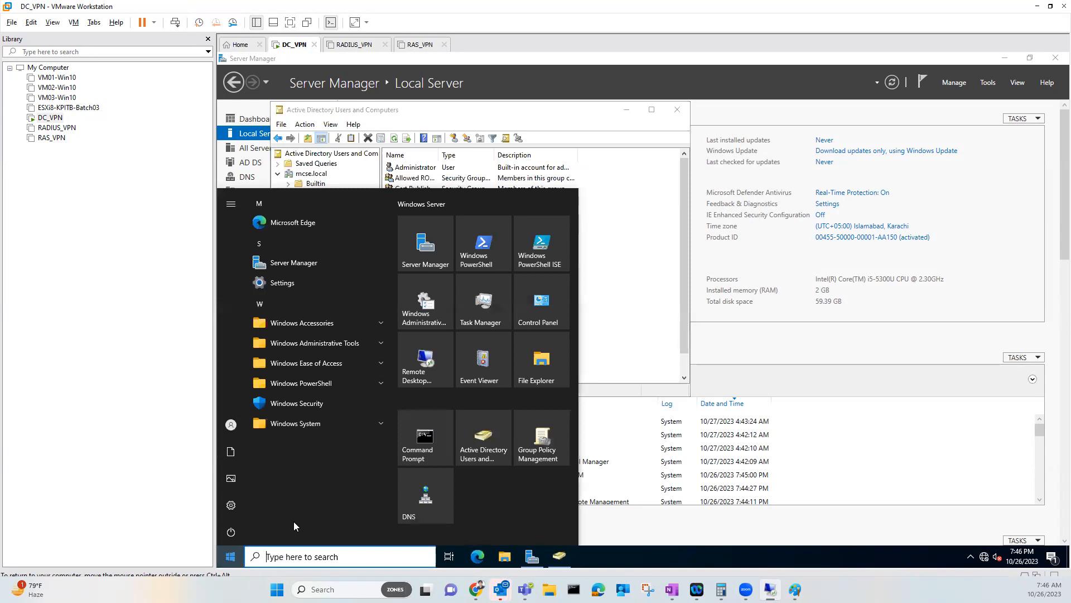
left_click(542, 446)
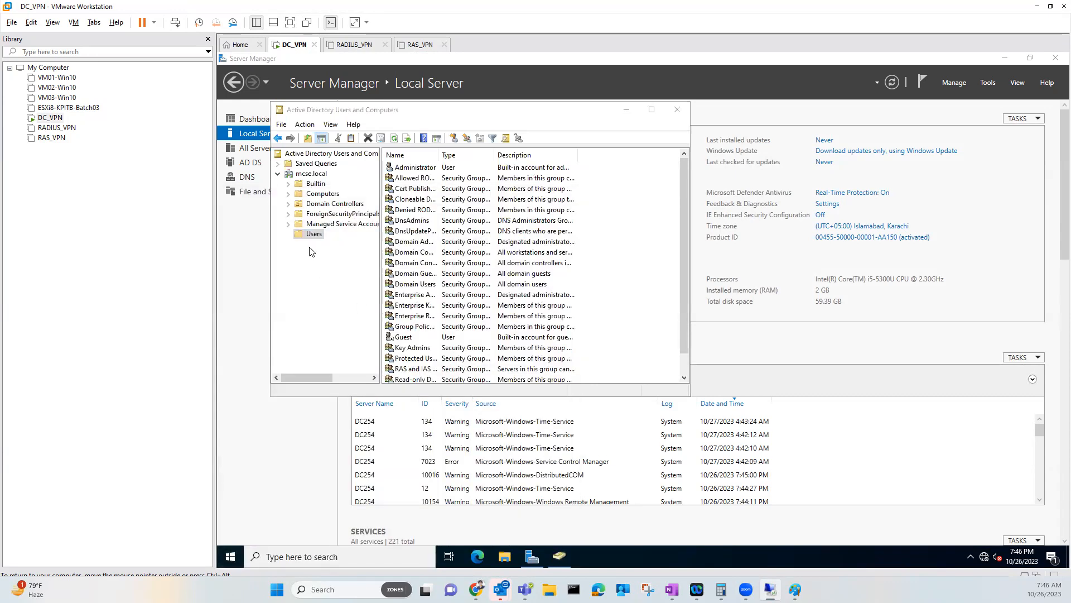
Set the Default Domain Policy's Minimum password length from 7 to 0 characters
right_click(352, 220)
left_click(353, 224)
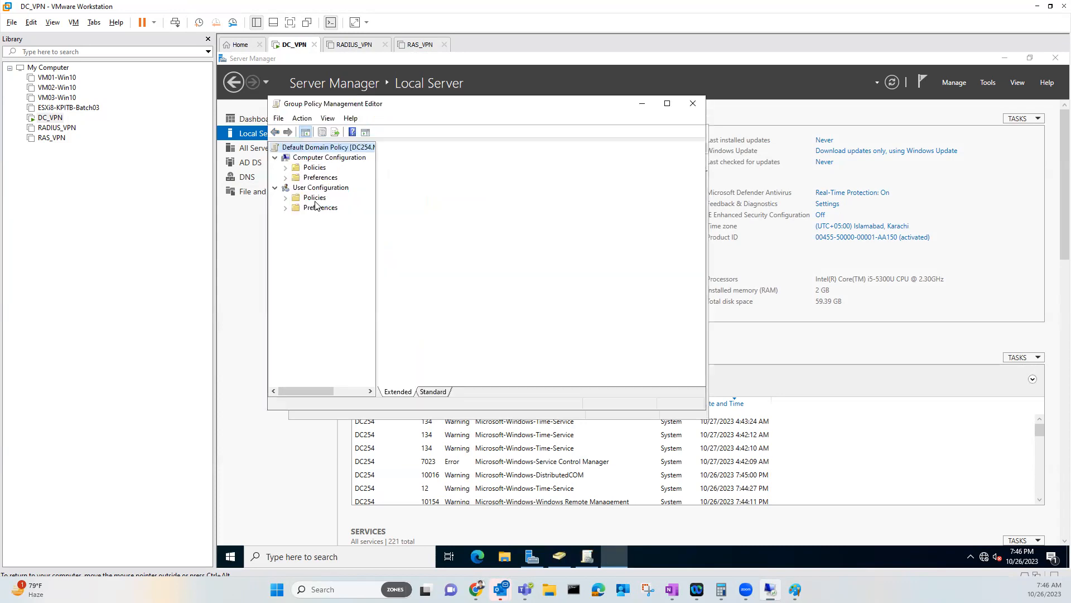
left_click(286, 168)
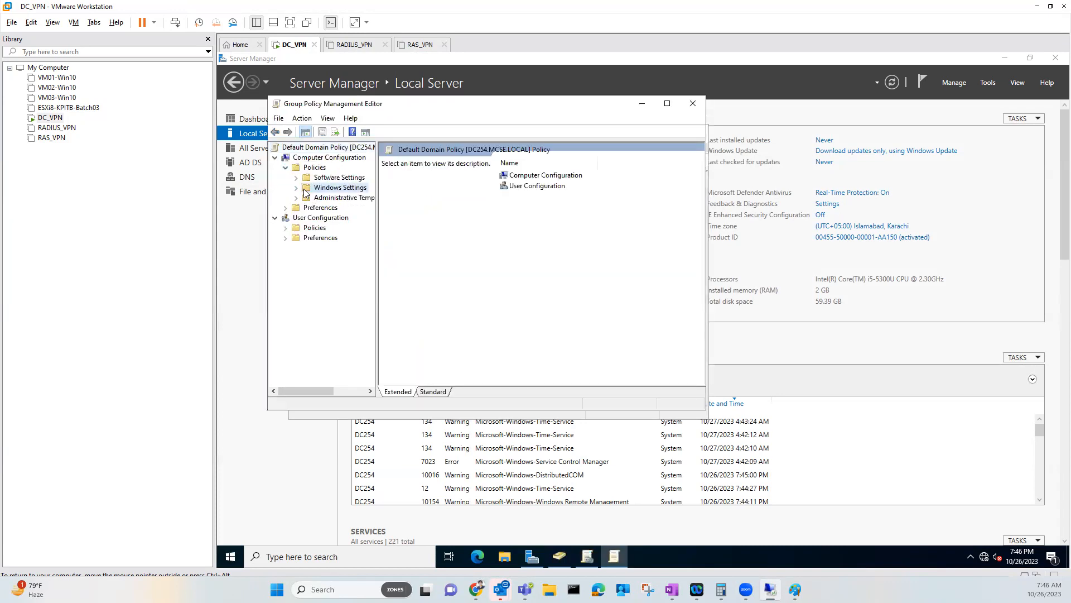
left_click(302, 188)
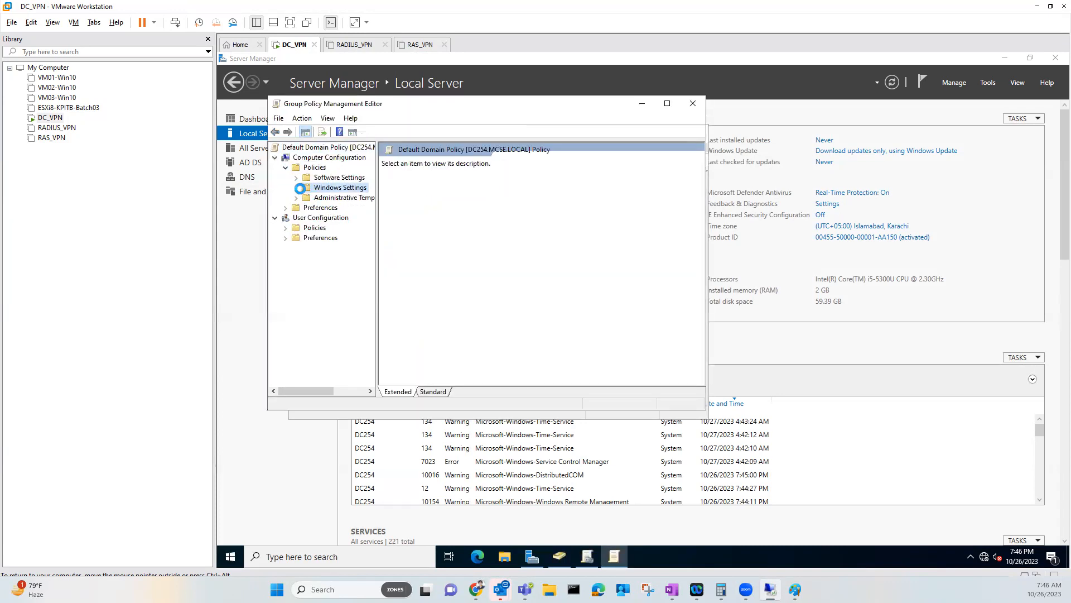
double_click(524, 199)
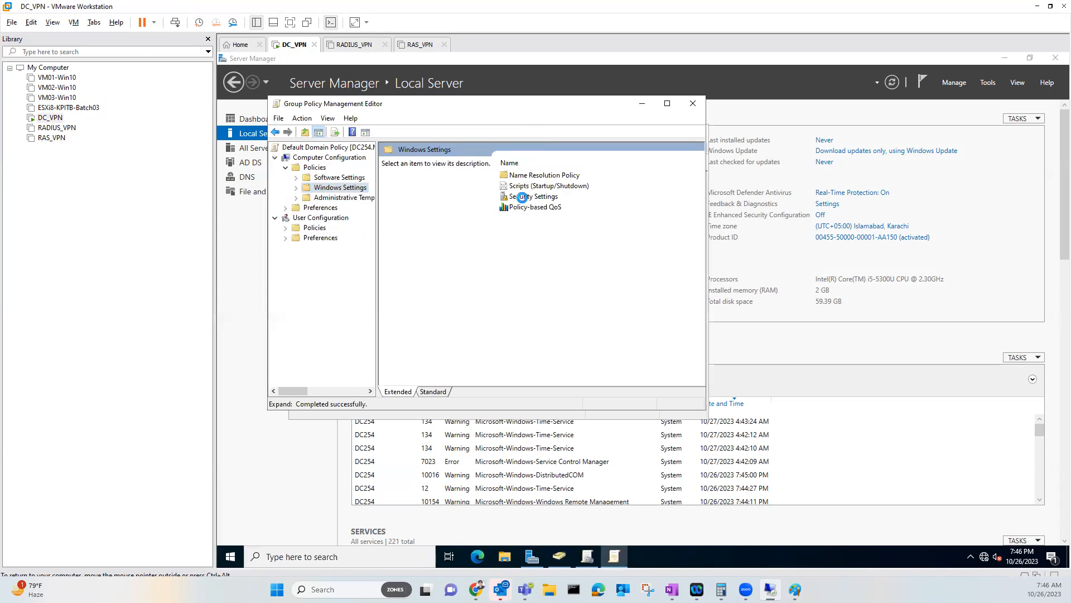
left_click(413, 162)
double_click(414, 162)
double_click(415, 161)
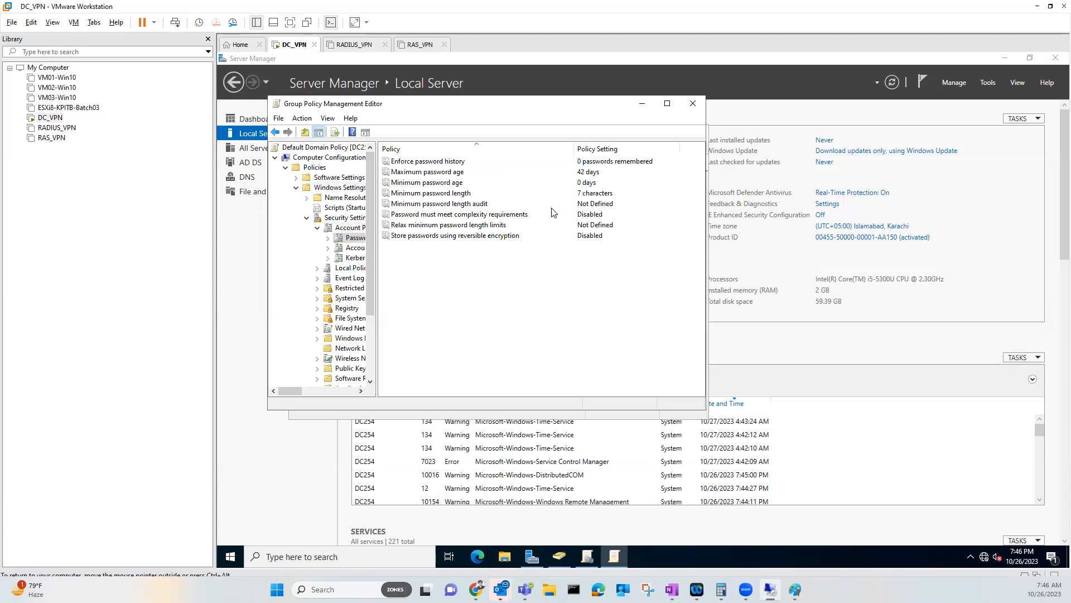
double_click(470, 195)
double_click(419, 206)
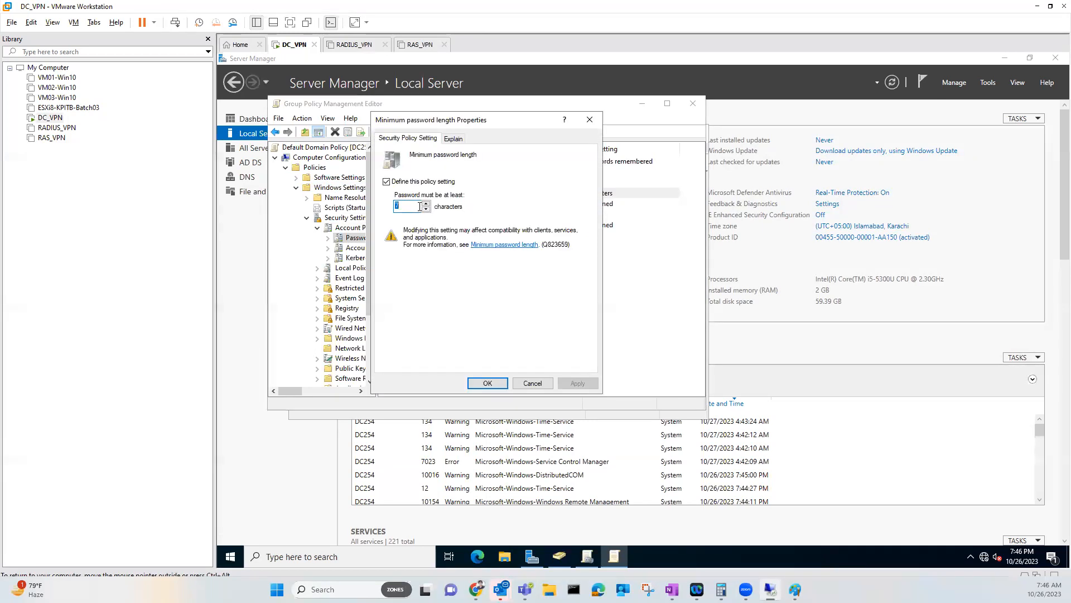
type("0")
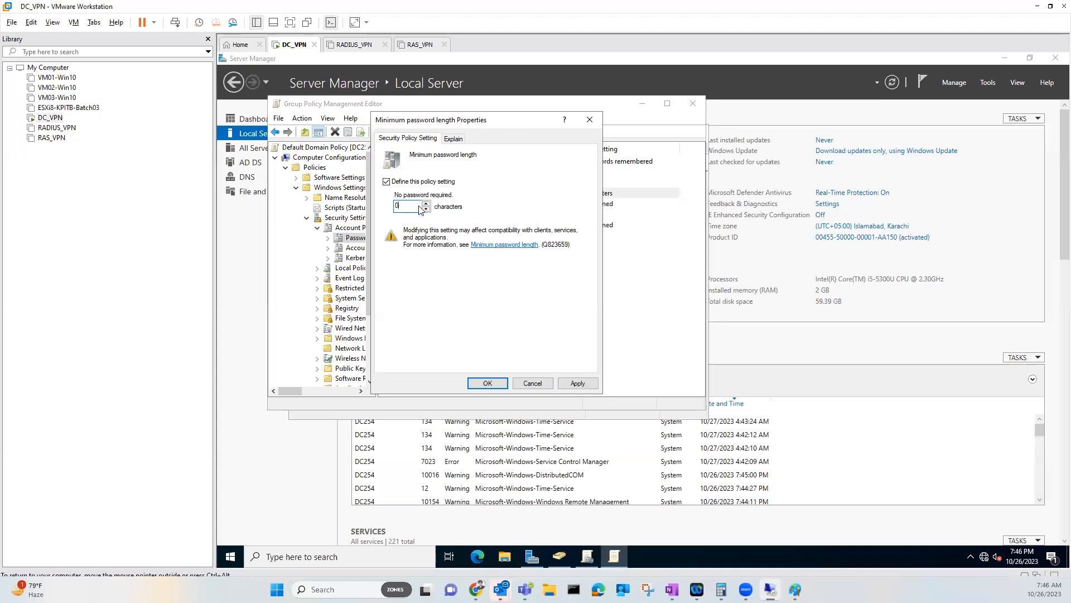
key("Return")
left_click(693, 104)
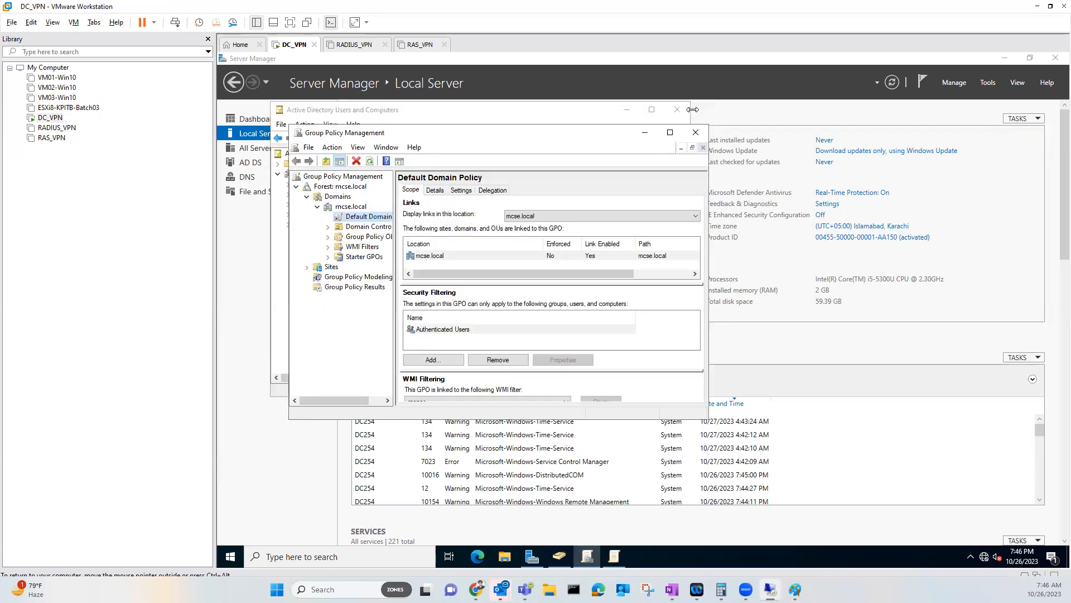
Run gpupdate /force in an administrator Command Prompt
key("super")
left_click(449, 438)
type("gpupdate /force")
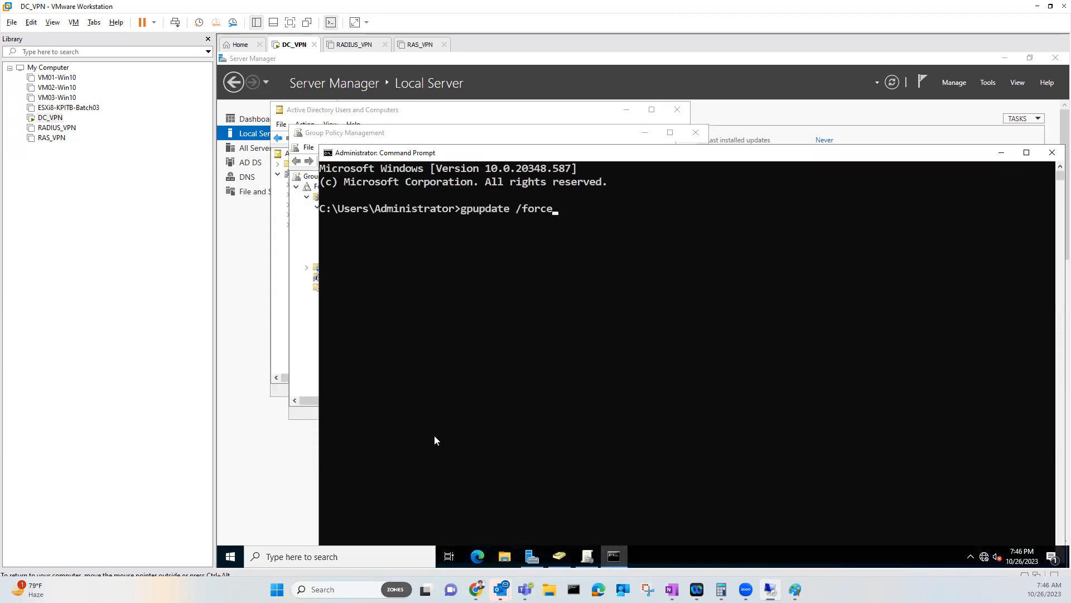
key("Return")
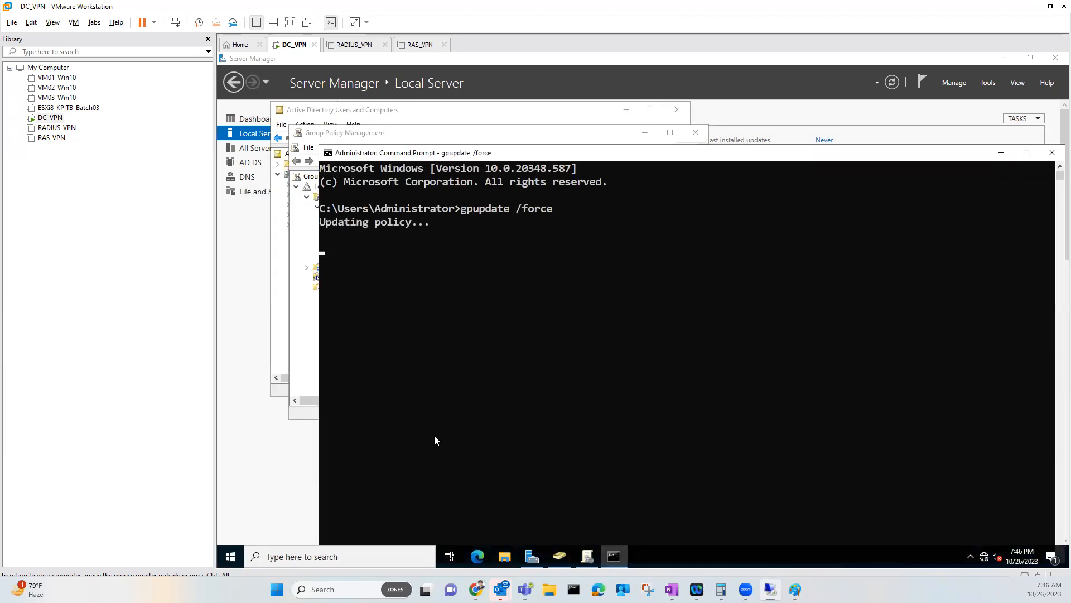
Create domain user abrar with a password, clearing the must-change-password option
left_click(485, 124)
right_click(321, 239)
mouse_move(389, 275)
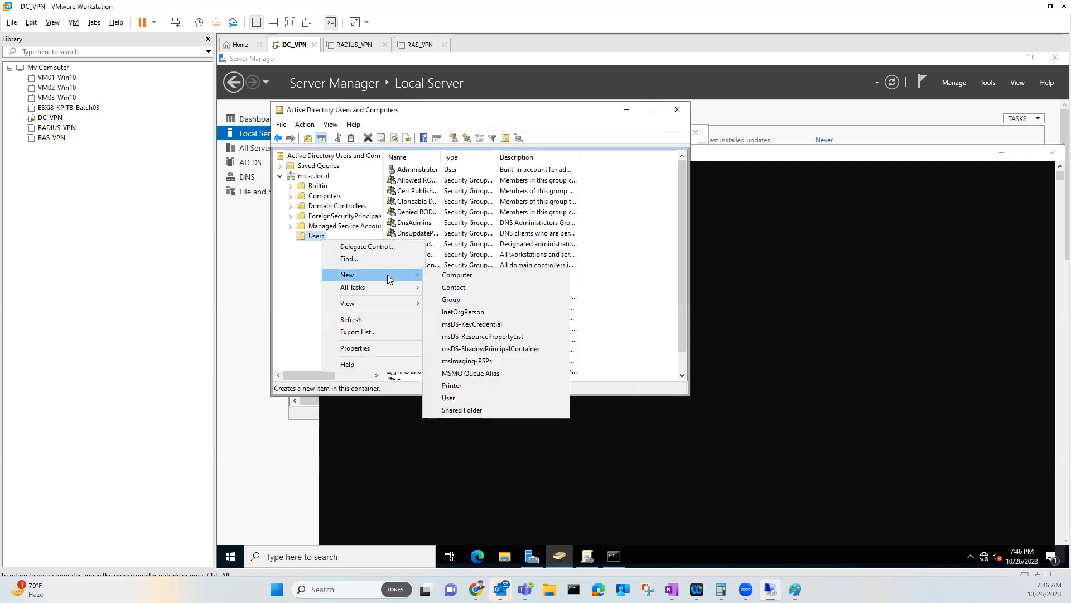
left_click(451, 393)
type("abrar")
key("Tab")
key("Tab")
key("Tab")
key("Tab")
type("a")
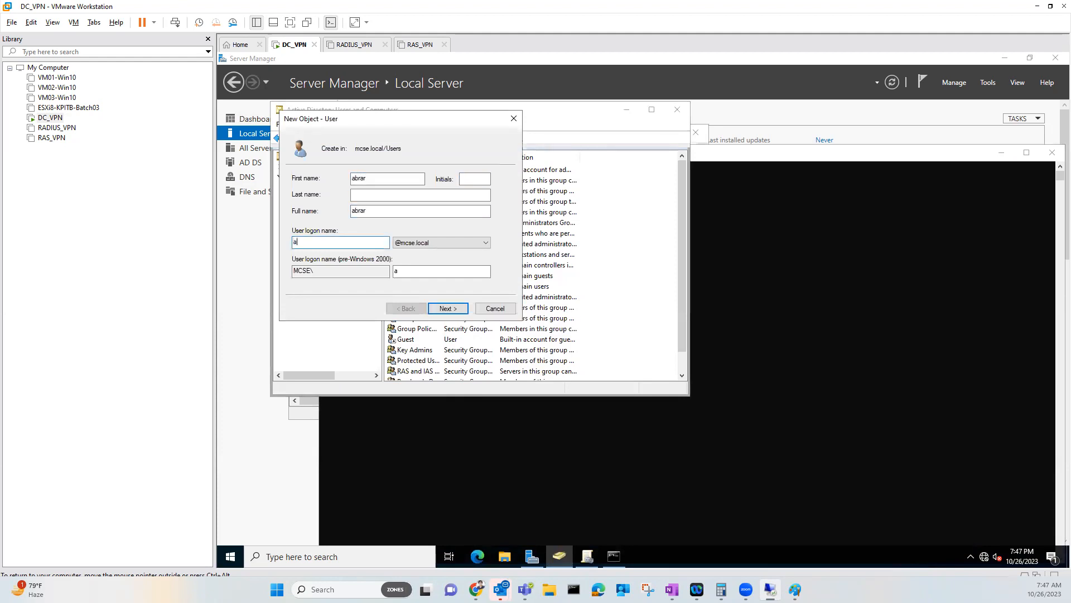
key("Return")
type("•••")
key("Tab")
key("Tab")
key("space")
key("Return")
key("Return")
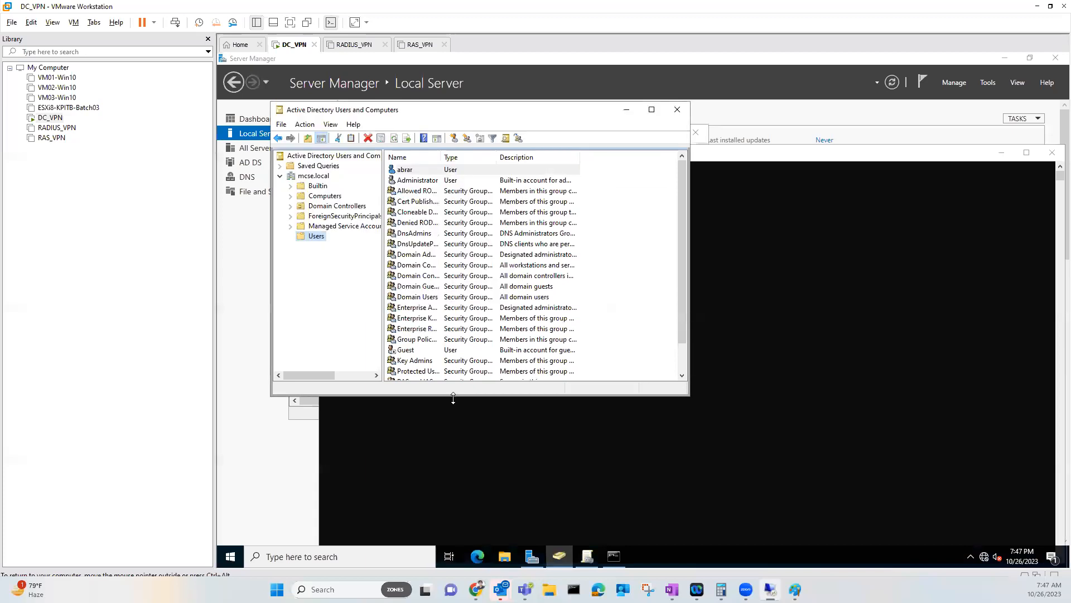
Create domain user farhad with logon name farhad and a password
right_click(316, 236)
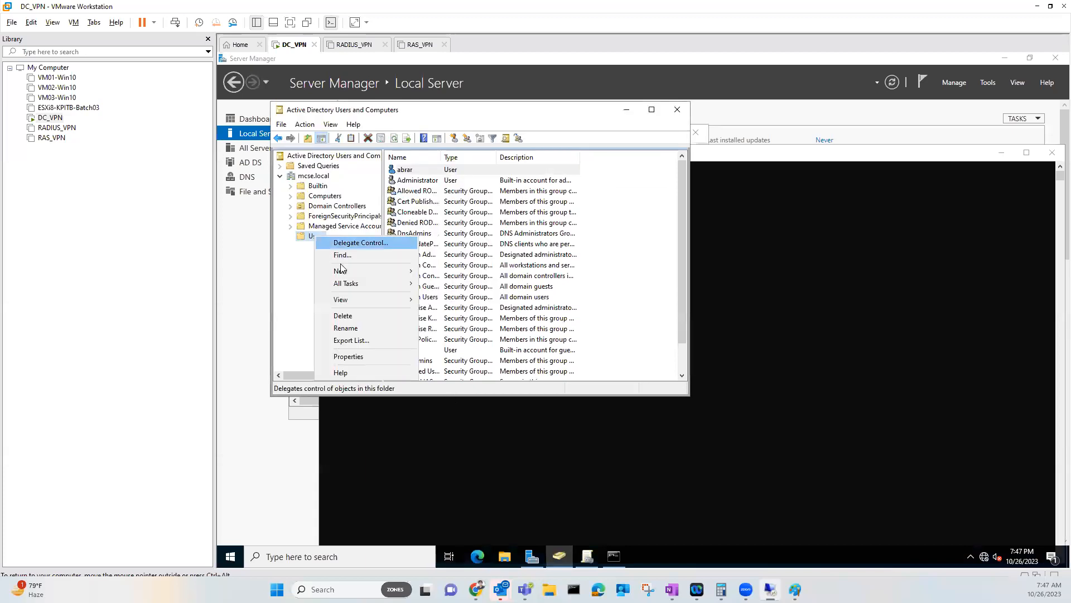
mouse_move(346, 271)
left_click(442, 394)
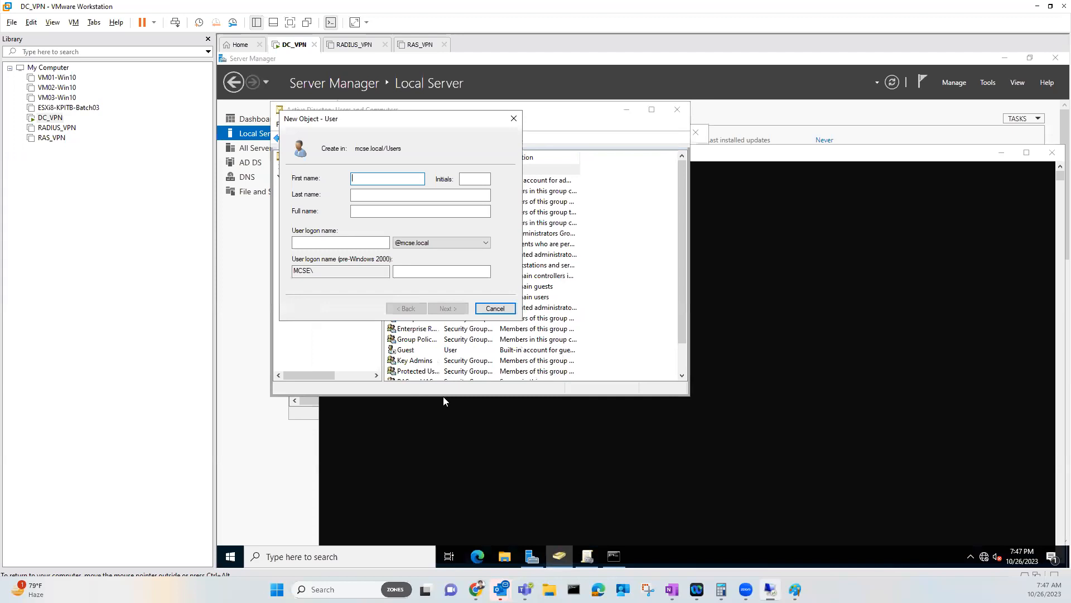
type("farhad")
key("Tab")
key("Tab")
key("Tab")
key("Tab")
type("a")
key("BackSpace")
type("farhad")
key("Tab")
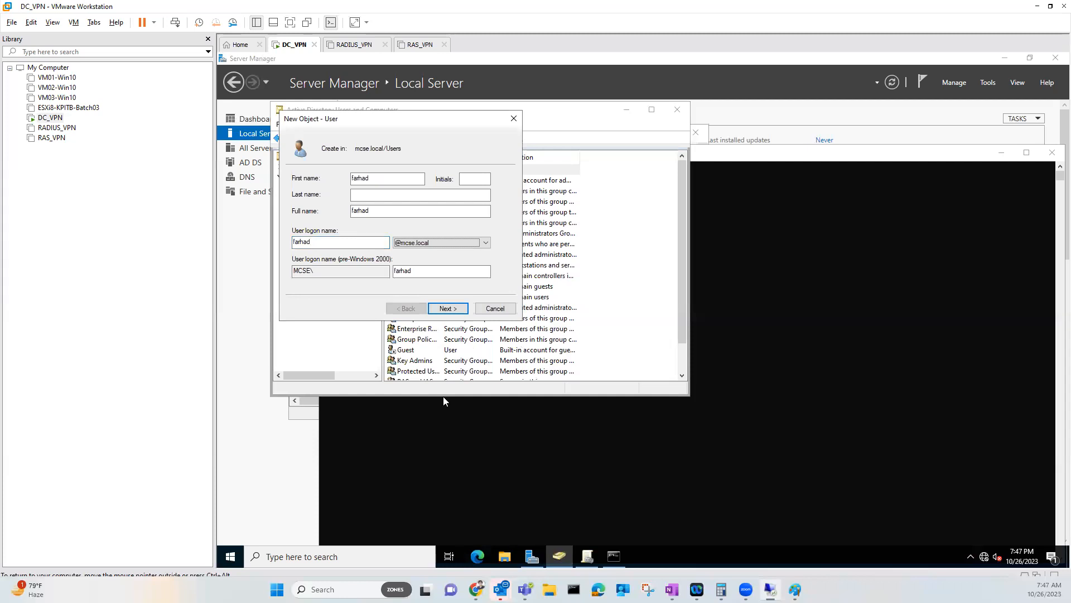
key("Return")
type("•••")
key("Tab")
type("•••")
key("Tab")
key("Return")
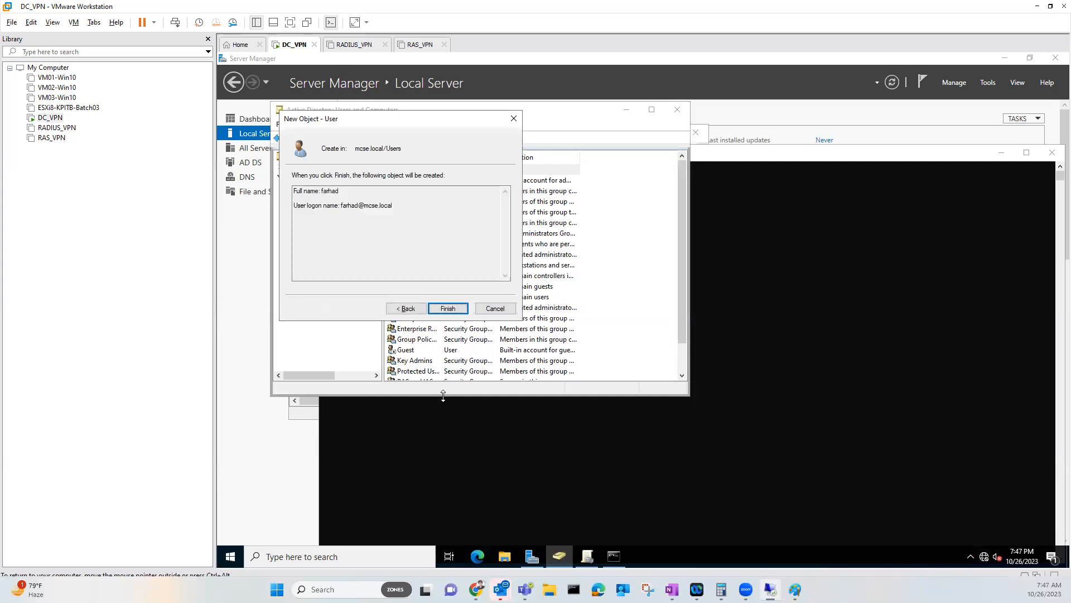
key("Return")
Create domain user haris with a password, clearing the must-change-password option
right_click(318, 238)
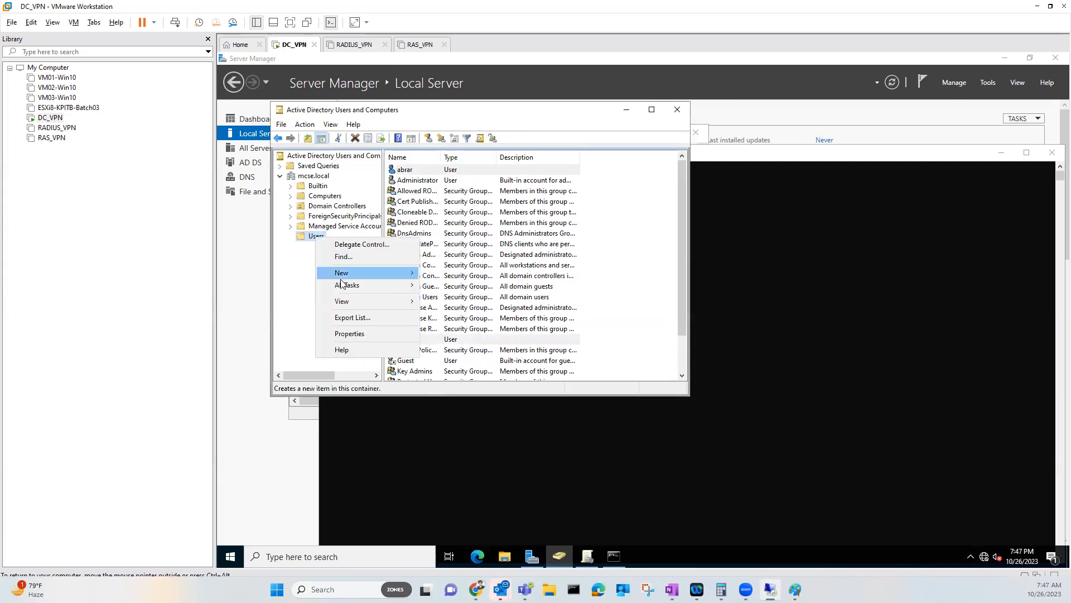
mouse_move(385, 272)
left_click(442, 395)
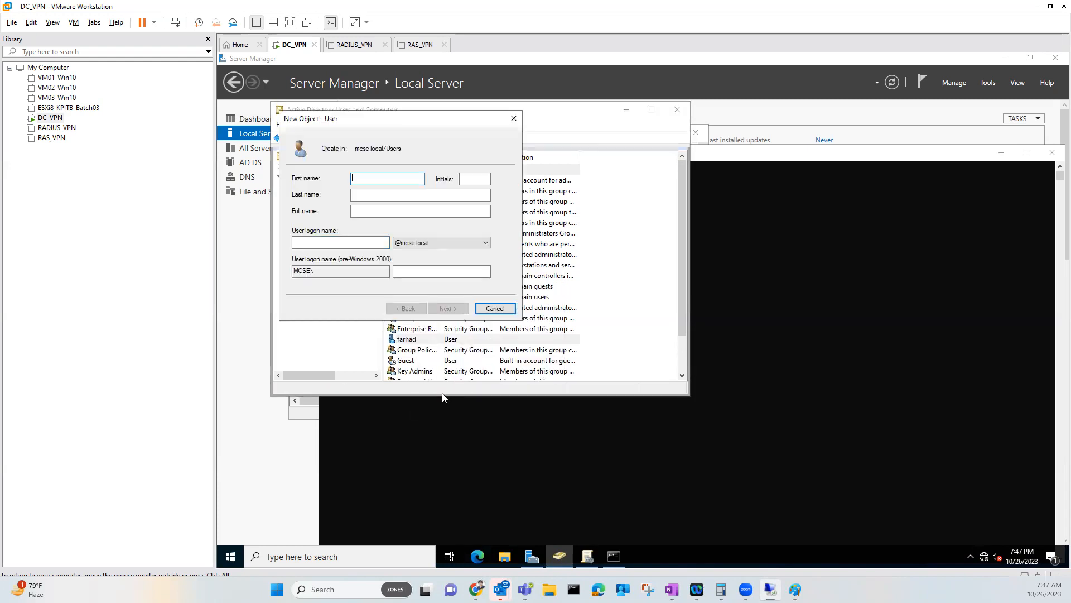
type("haris")
key("Tab")
key("Tab")
key("Tab")
key("Tab")
type("hai")
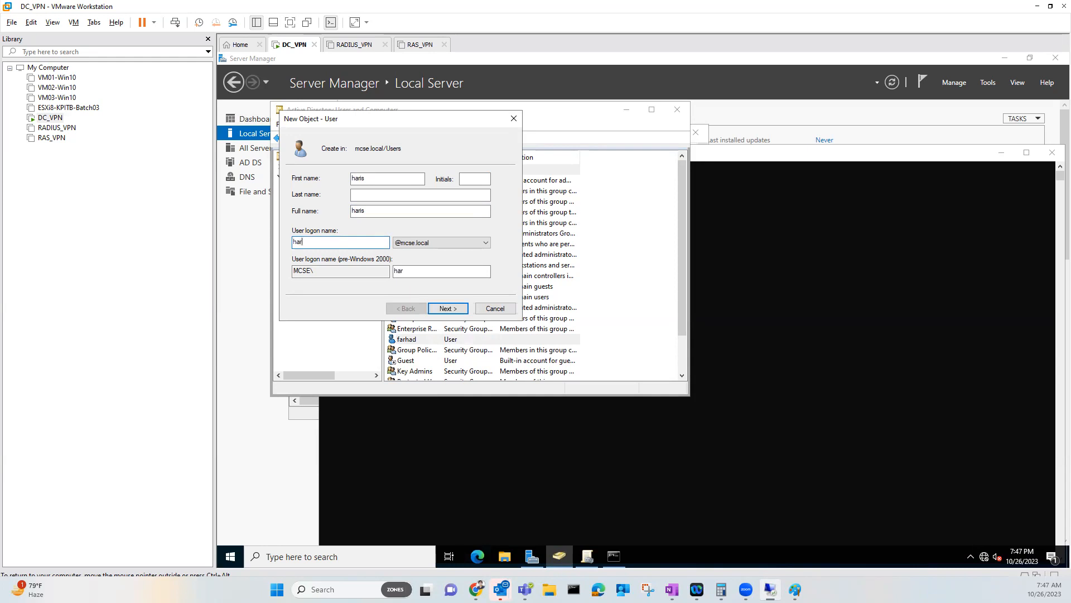
key("Return")
type("••••")
key("Tab")
type("••••")
key("Tab")
key("space")
key("Return")
key("Return")
Create domain user kamran with logon name kamran and a password
right_click(313, 236)
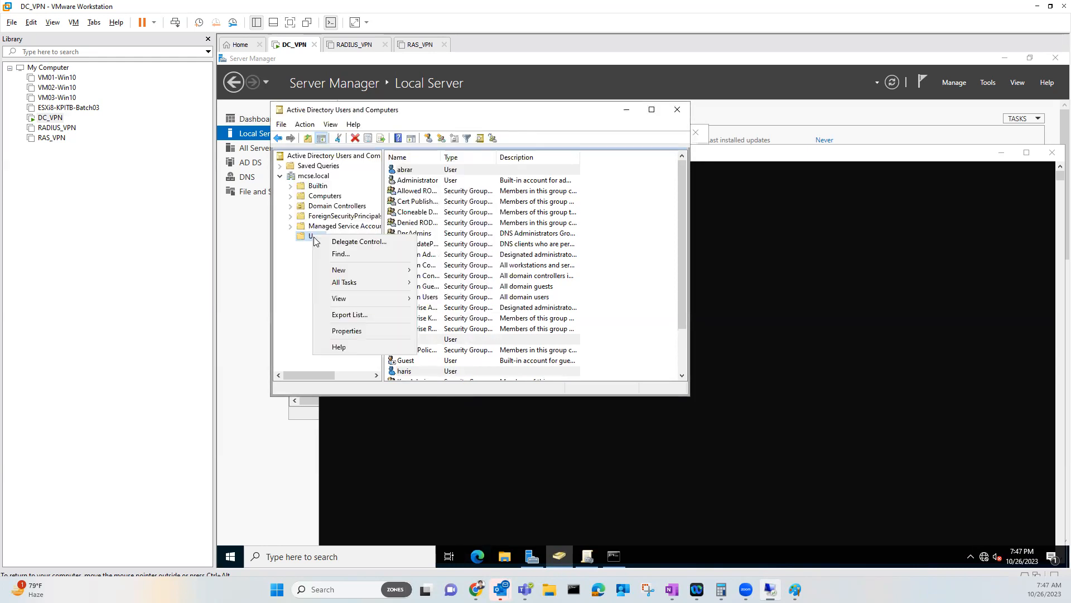
mouse_move(354, 272)
left_click(441, 394)
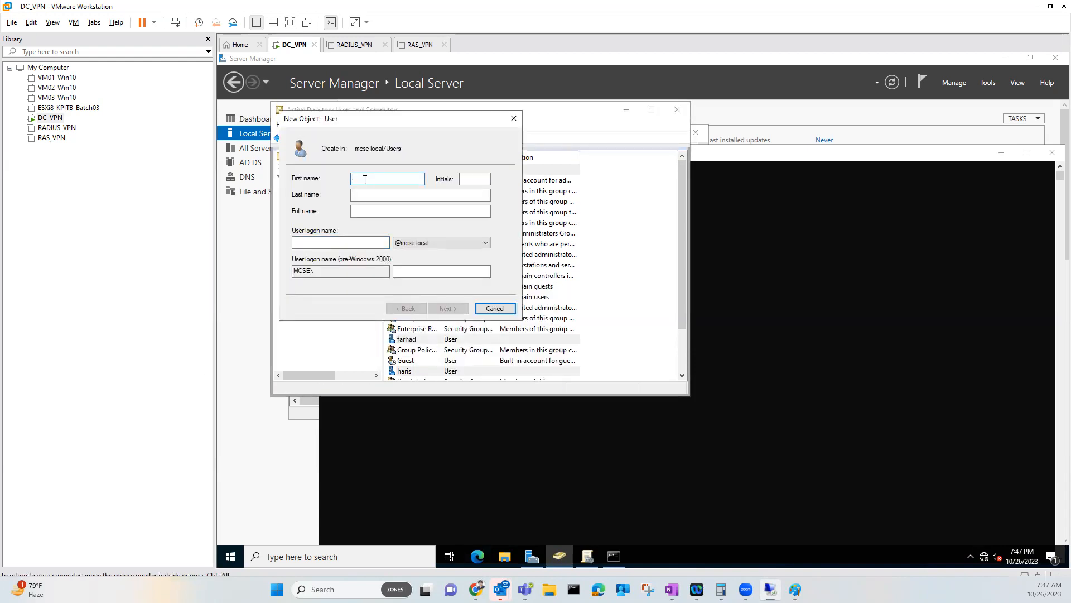
key("Tab")
key("Tab")
key("Tab")
key("Tab")
type("kamra")
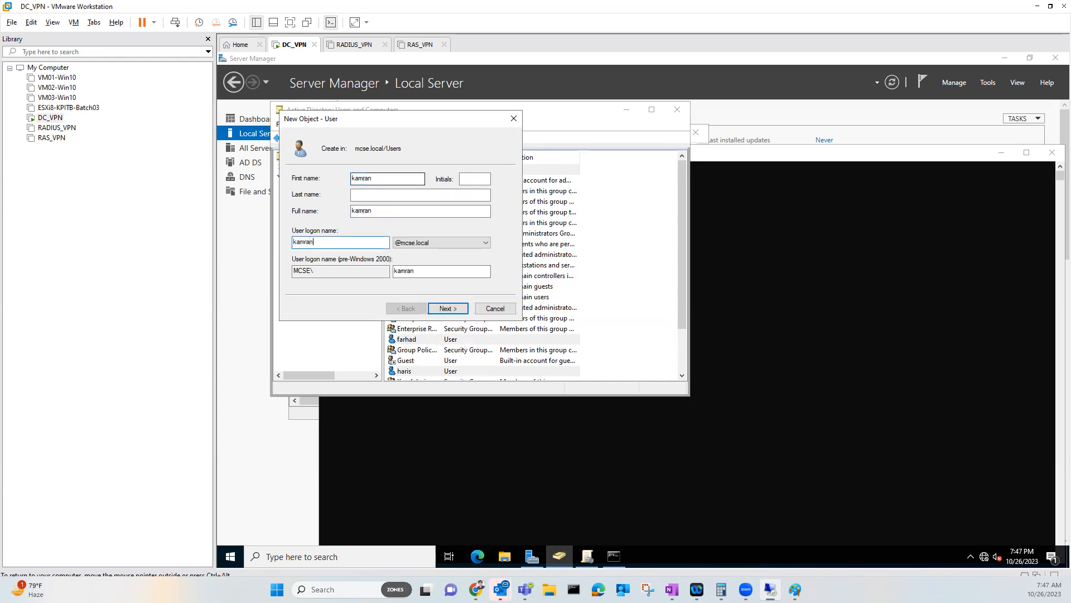
key("Return")
type("123")
key("Tab")
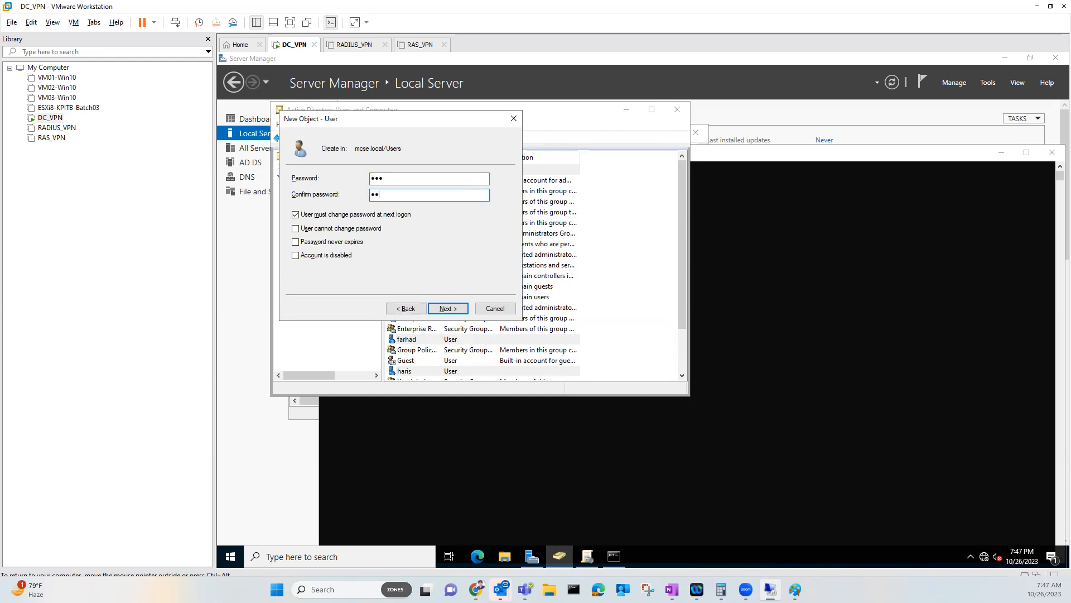
type("123")
key("Tab")
key("Return")
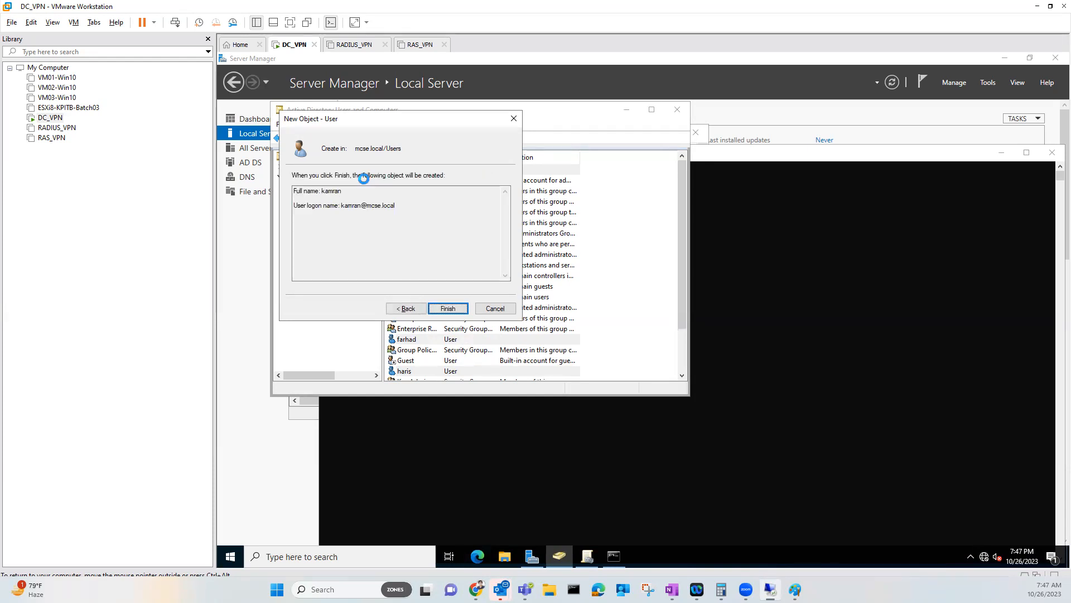
key("Return")
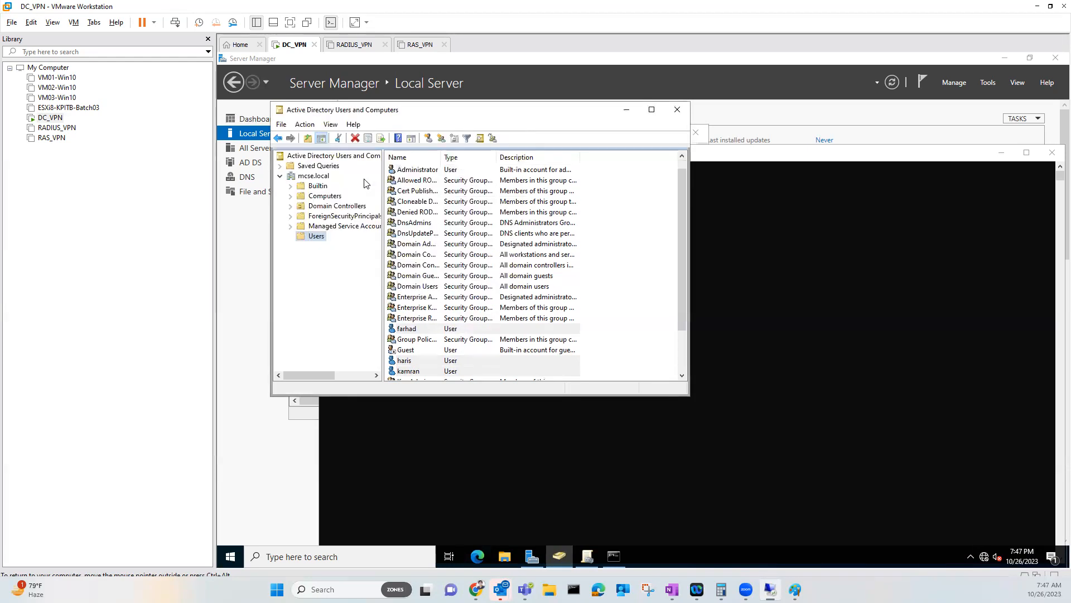
Maximize the AD window and confirm abrar's Member Of tab lists only Domain Users
left_click(651, 109)
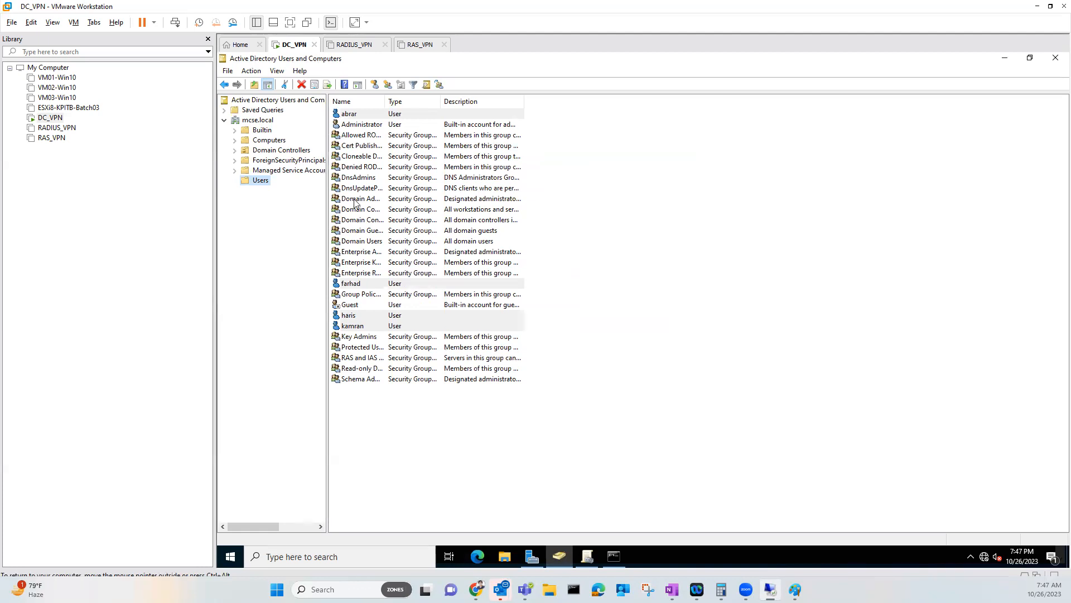
left_click(348, 318)
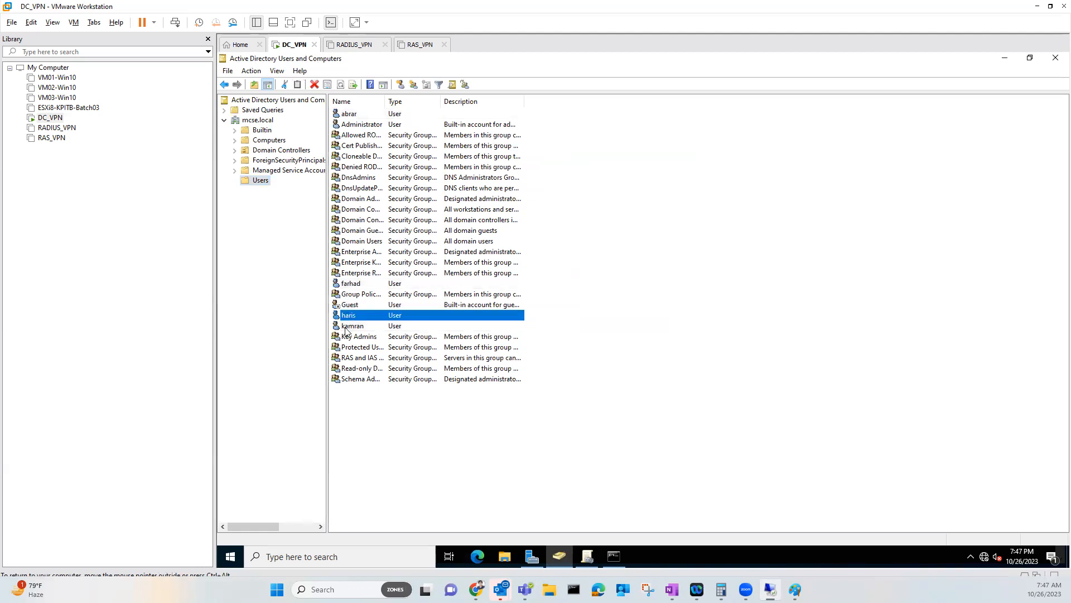
left_click(349, 326)
left_click(356, 285)
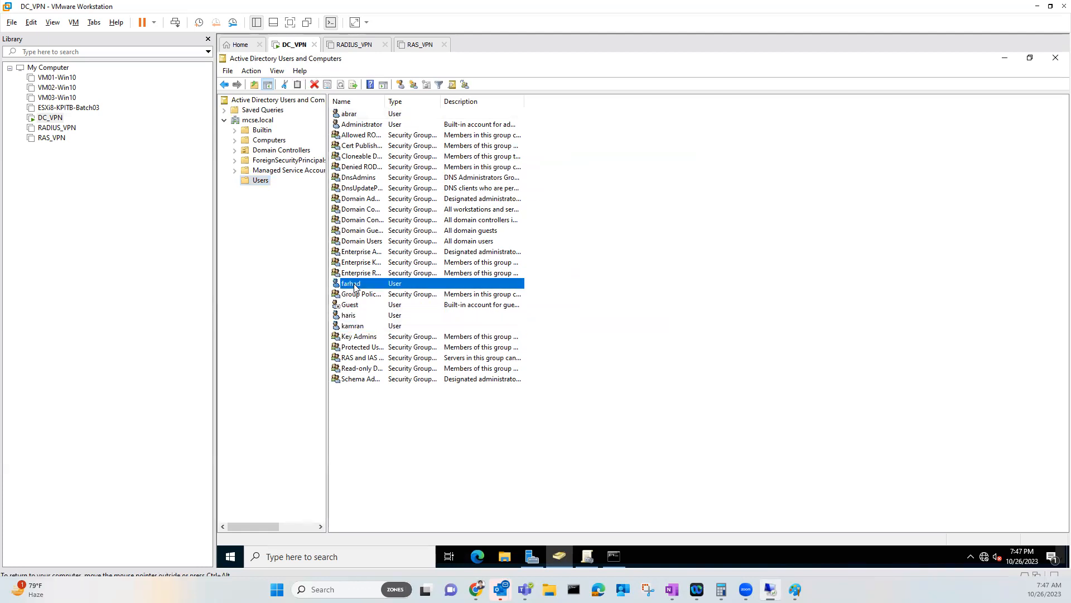
left_click(356, 115)
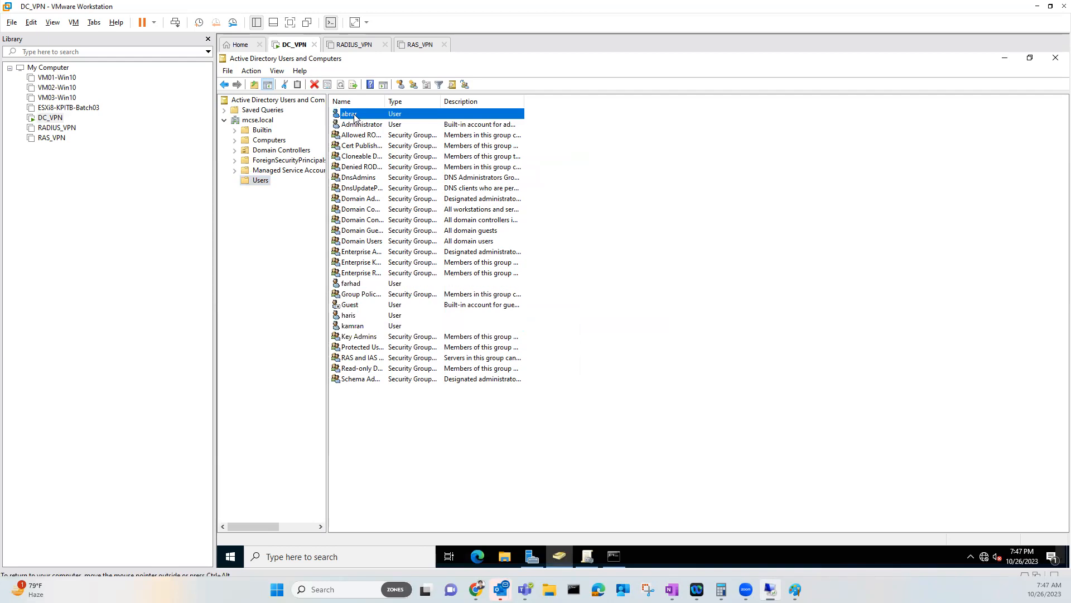
double_click(355, 115)
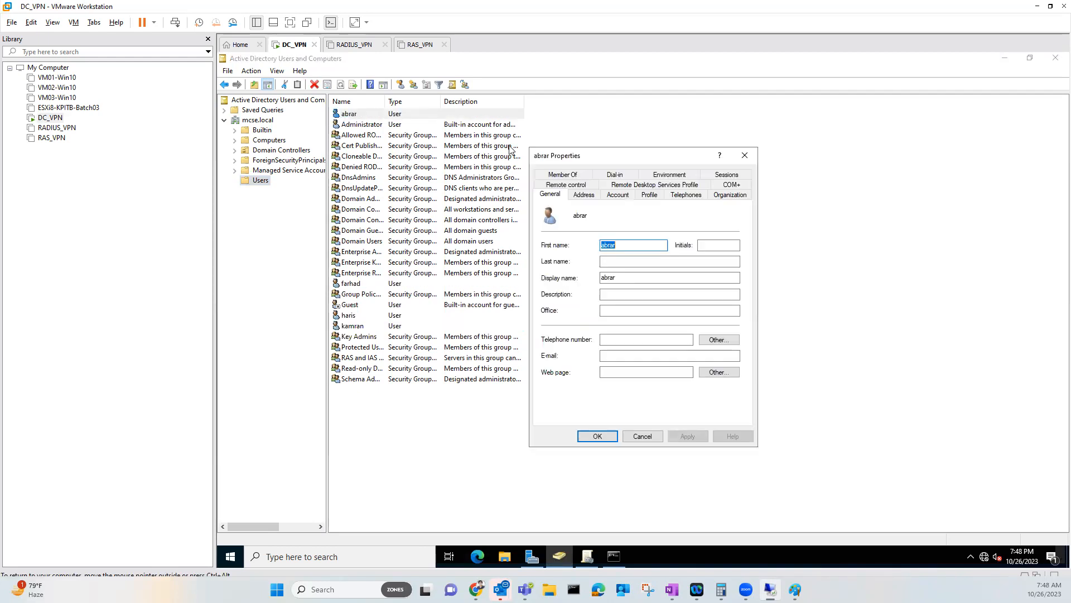
left_click(573, 178)
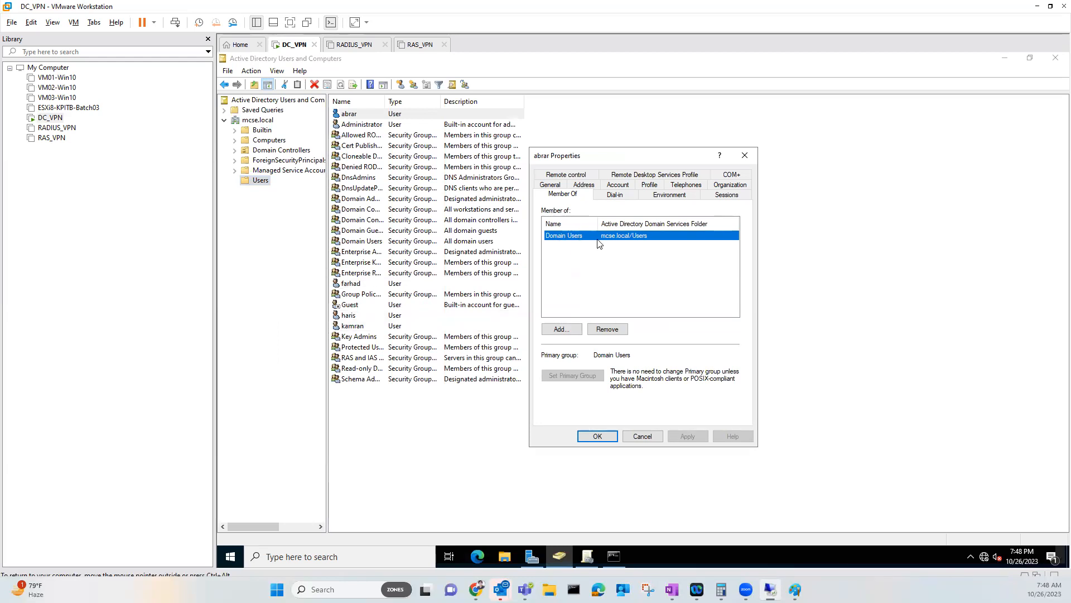
left_click(643, 438)
Create a new group named vpnusers in the mcse.local Users container
left_click(373, 444)
right_click(373, 444)
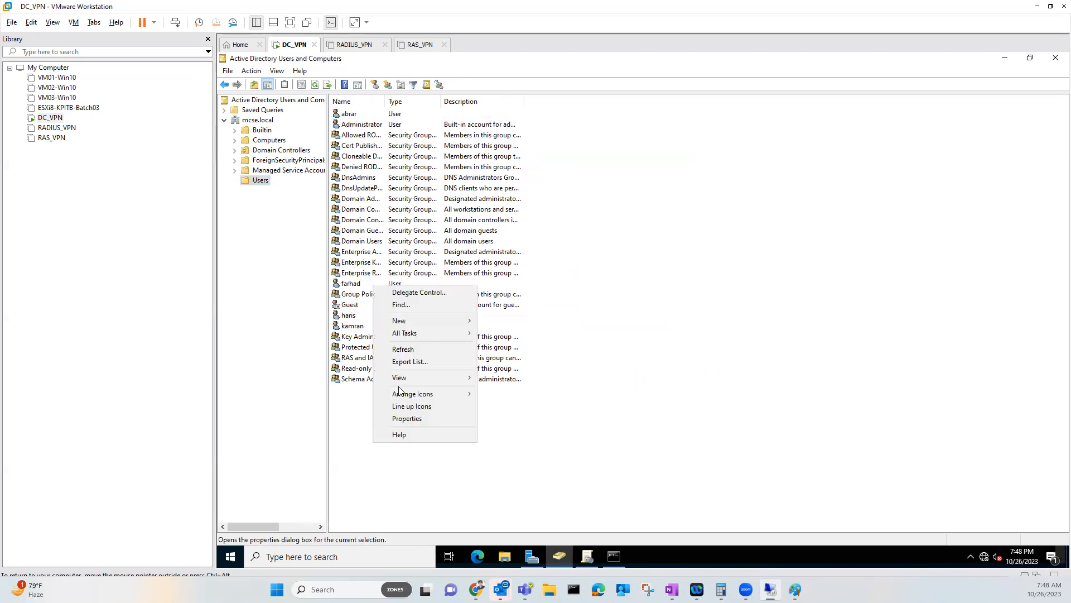
mouse_move(443, 322)
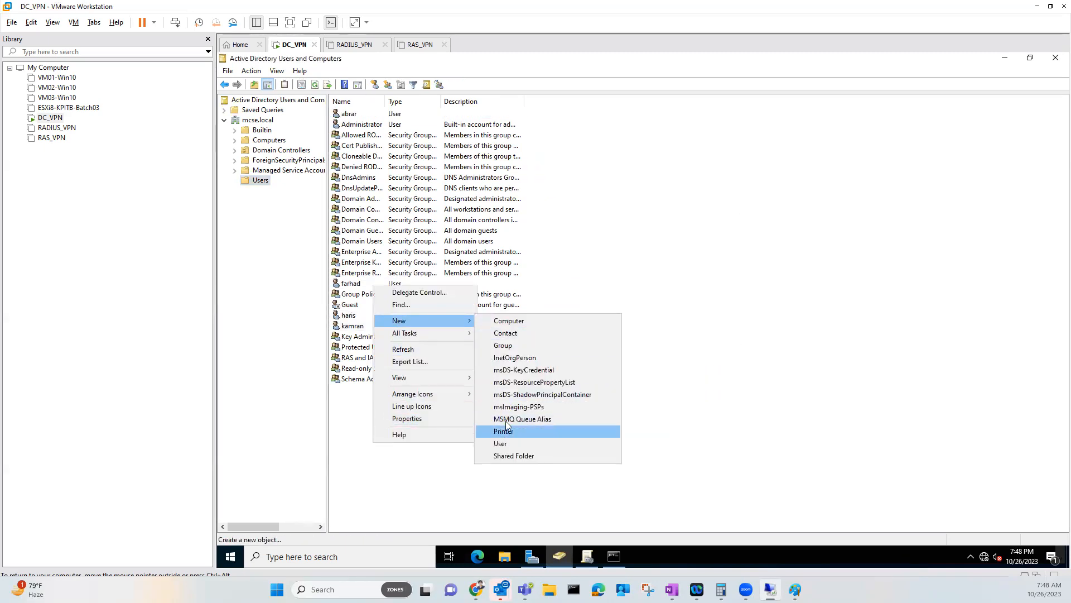
left_click(523, 347)
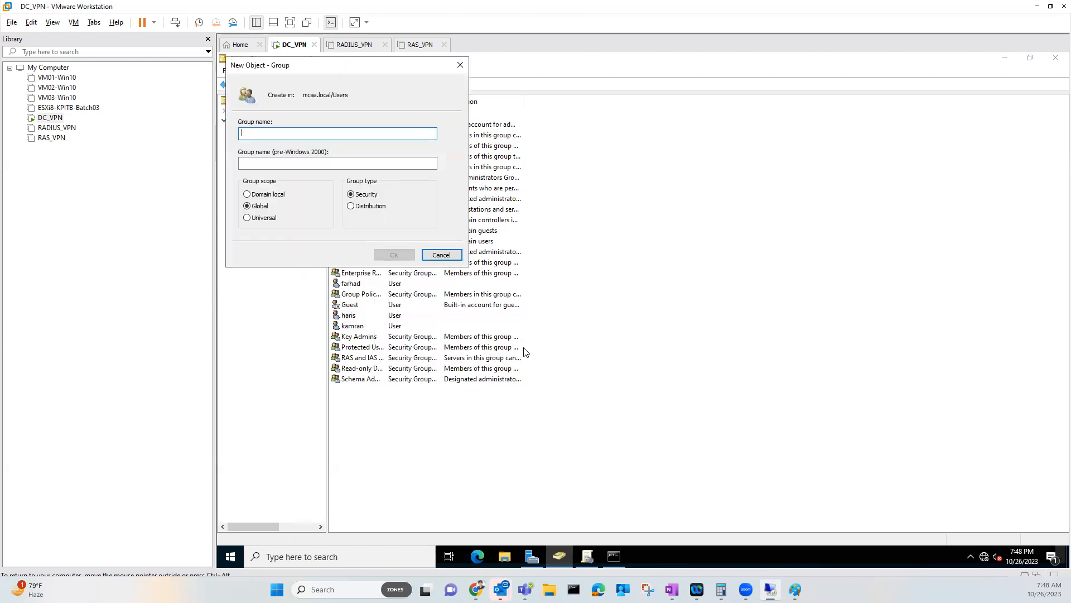
type("vpnusers")
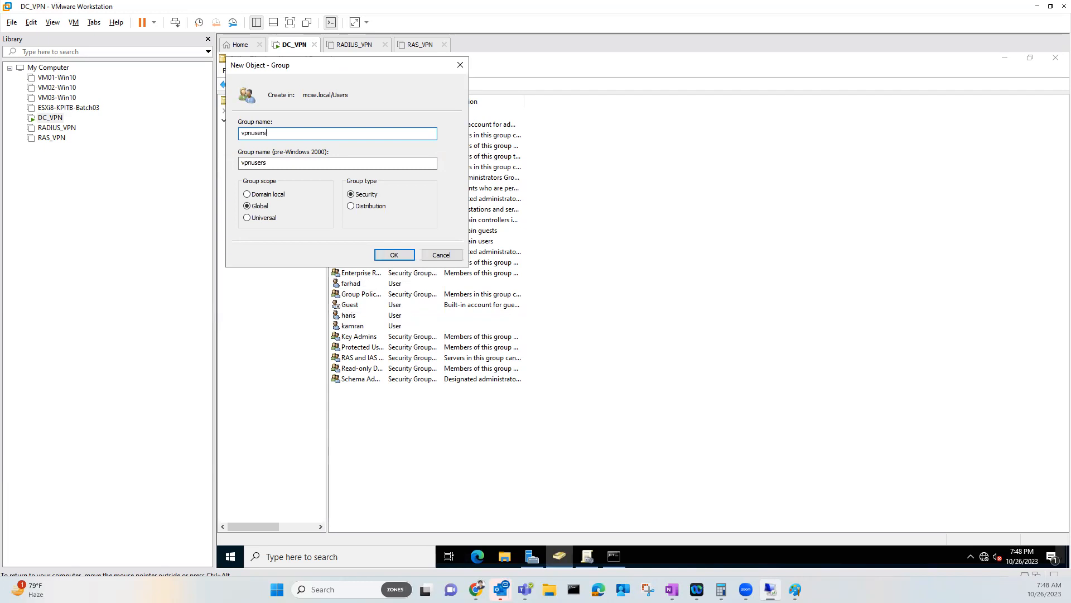
left_click(394, 254)
Open the properties of the vpnusers group
left_click(362, 410)
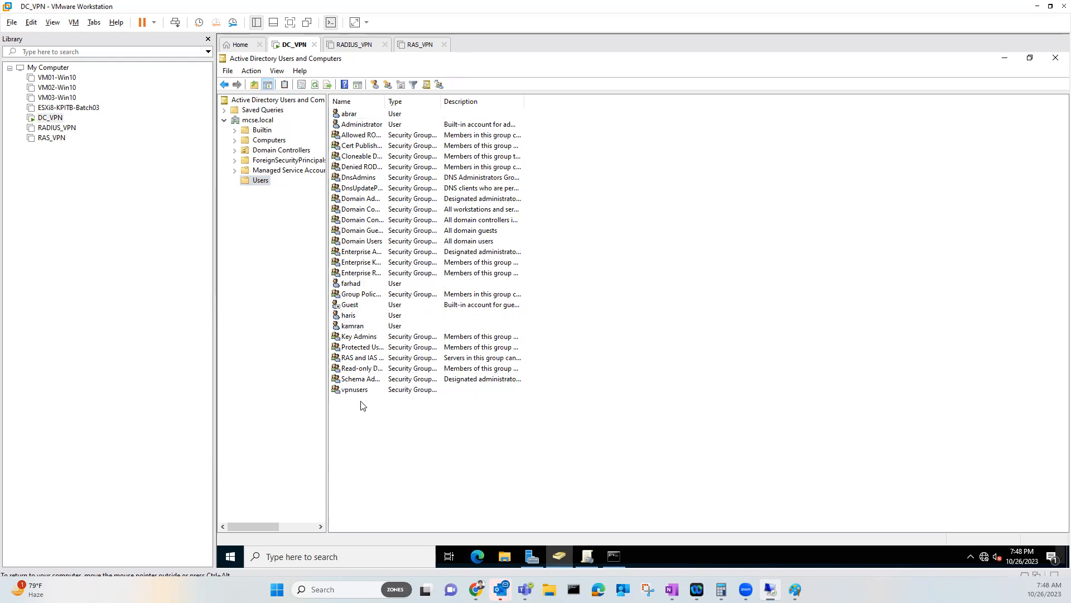
left_click(363, 393)
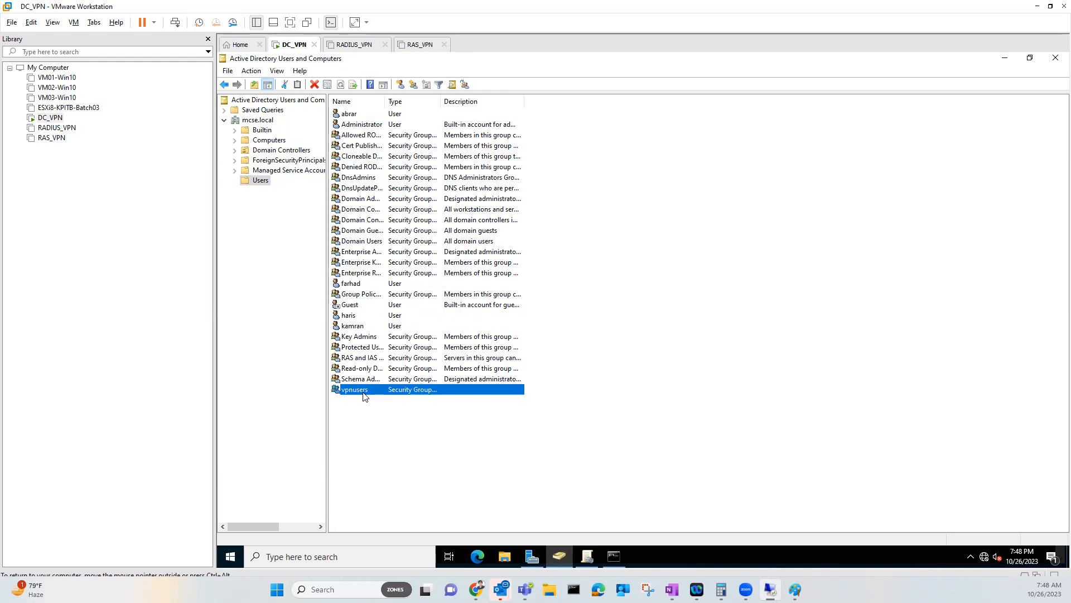
double_click(361, 390)
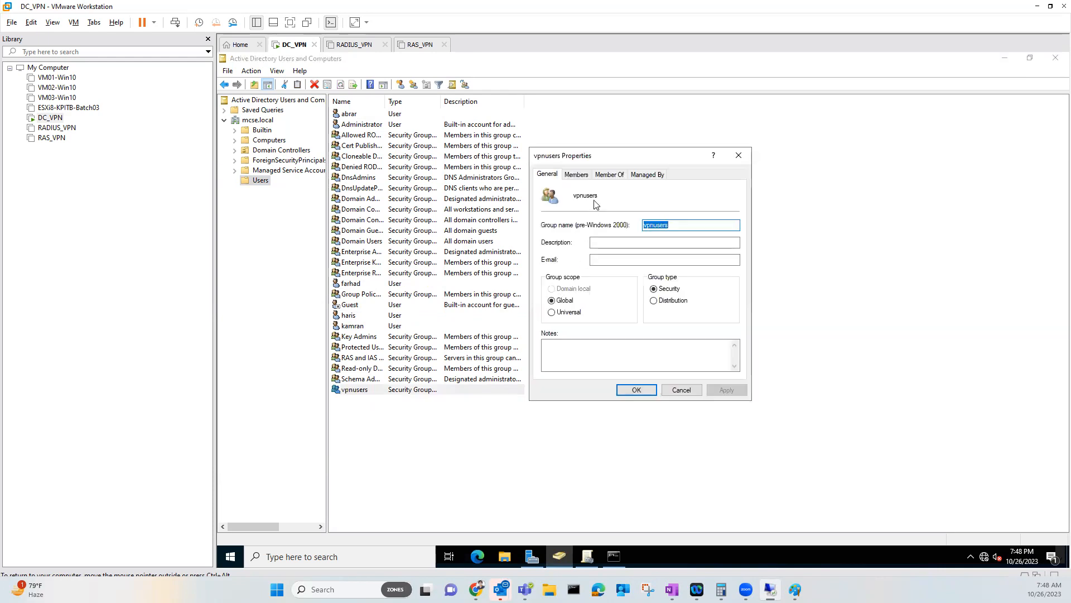
Add farhad and haris as members of the vpnusers group
left_click(578, 175)
left_click(561, 357)
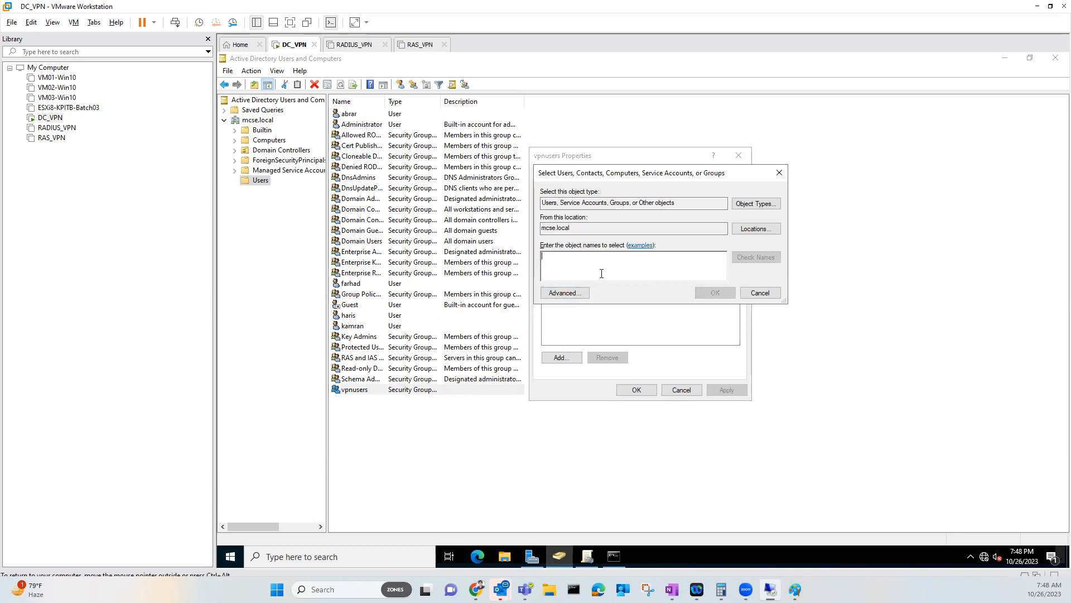
type("farhad")
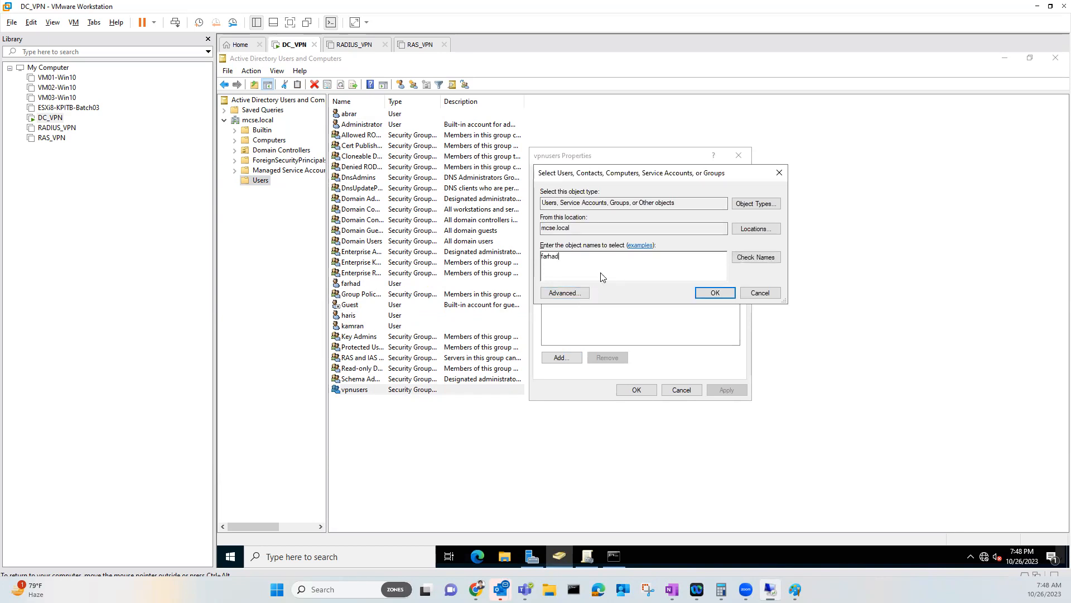
key("Return")
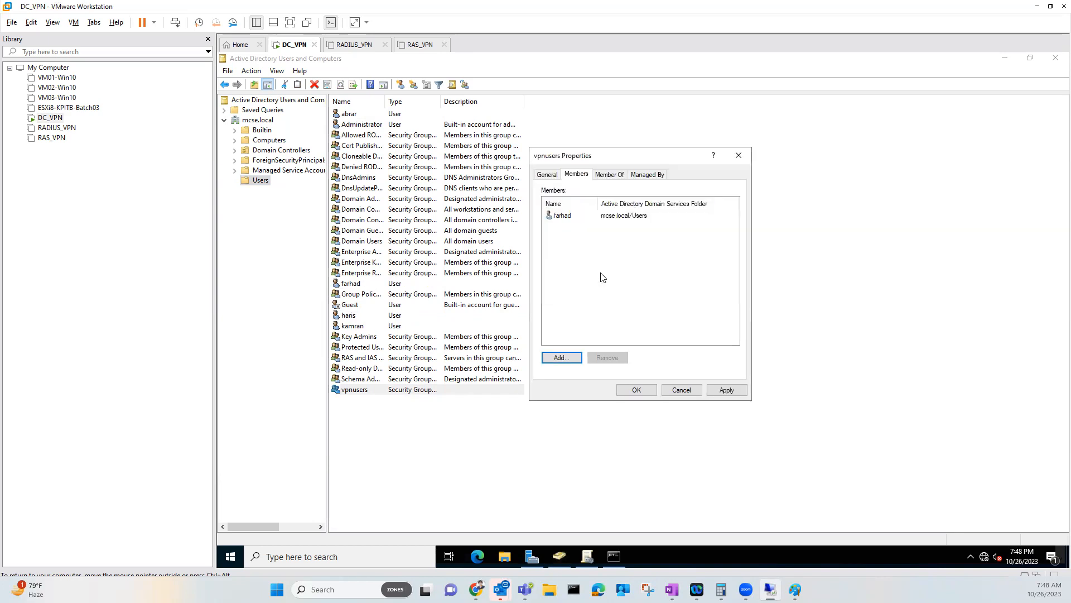
left_click(570, 358)
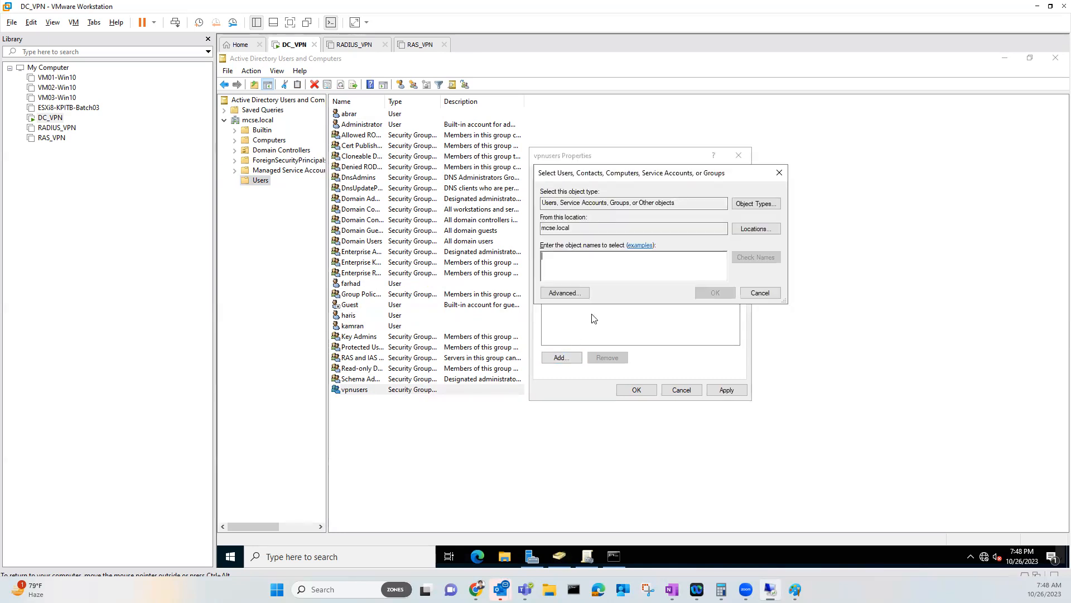
type("hari")
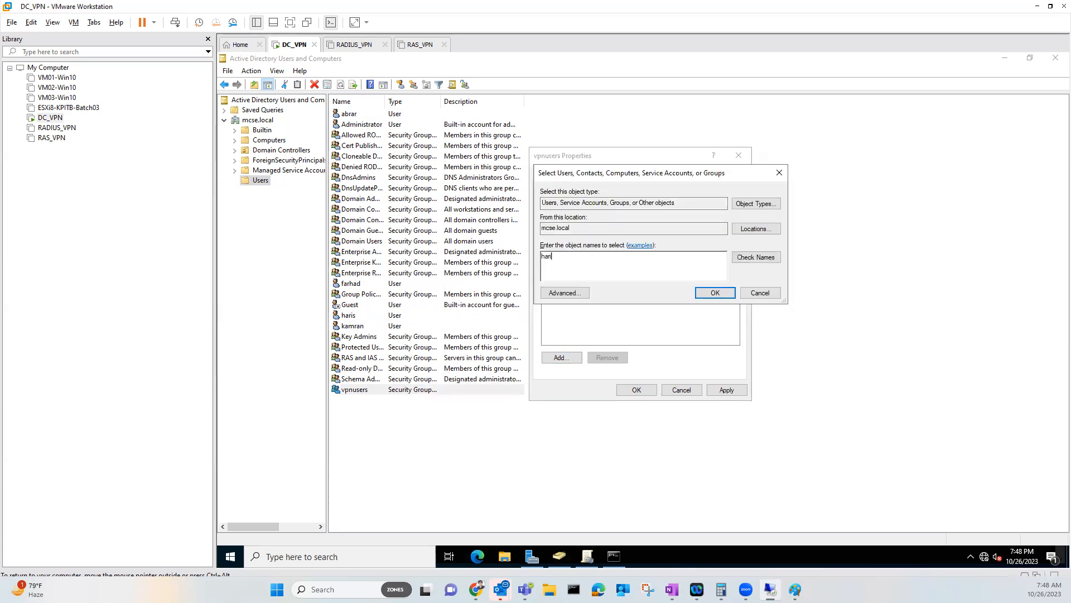
key("Return")
Apply and save the vpnusers membership changes
left_click(720, 394)
left_click(562, 217)
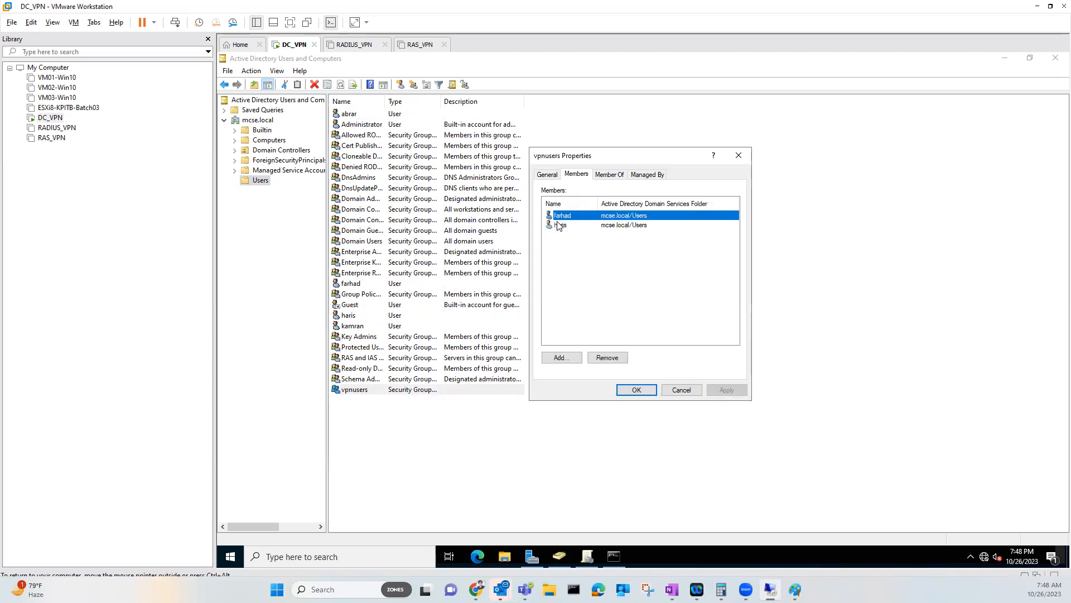
left_click(558, 225)
left_click(636, 390)
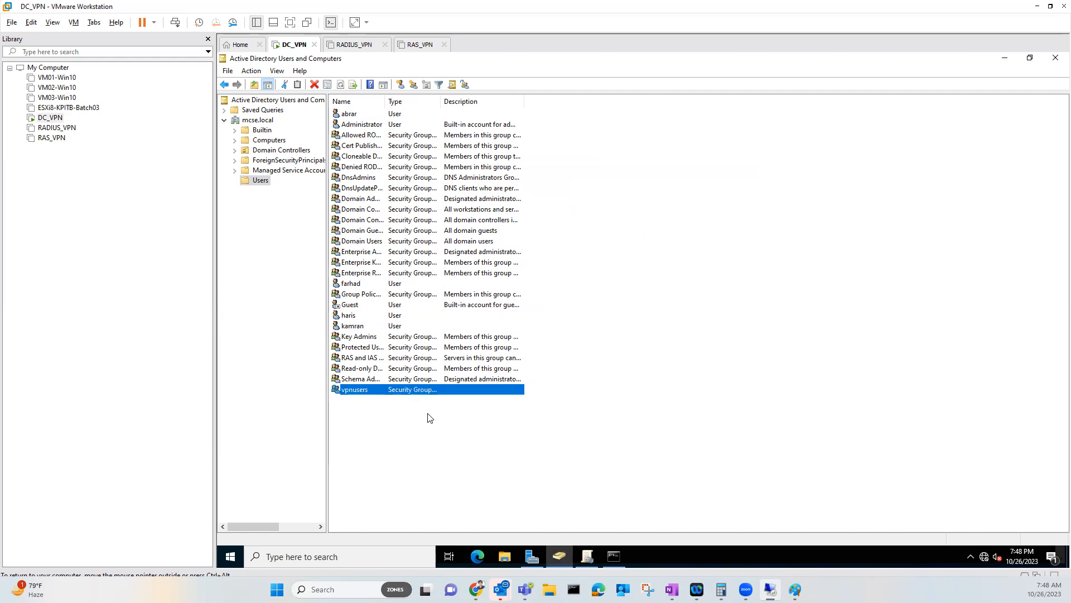
Reselect vpnusers in the Users list and bring up the open Paint windows
left_click(430, 418)
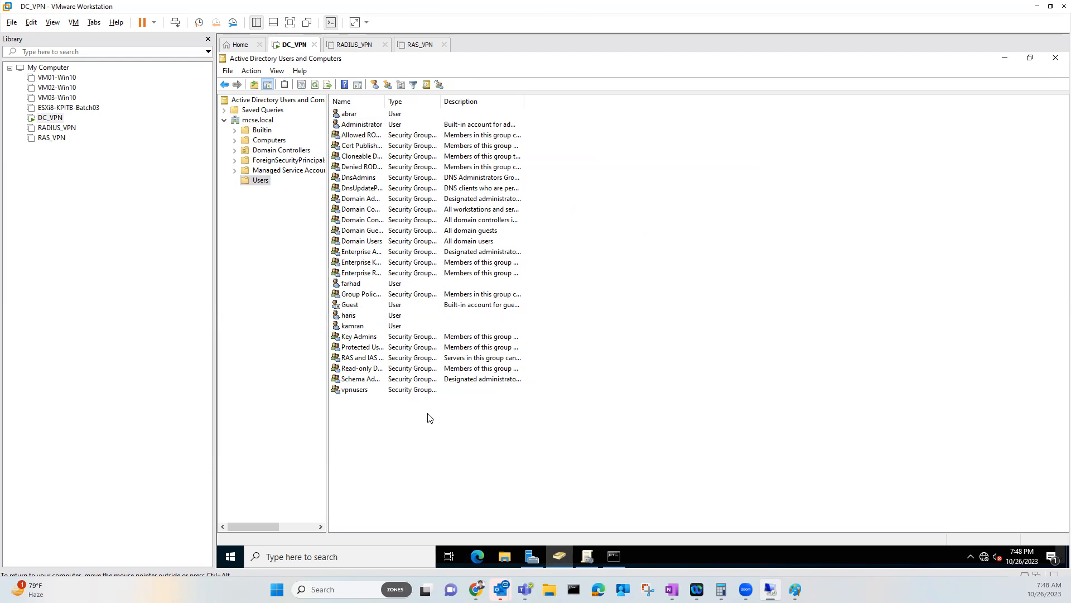
left_click(364, 392)
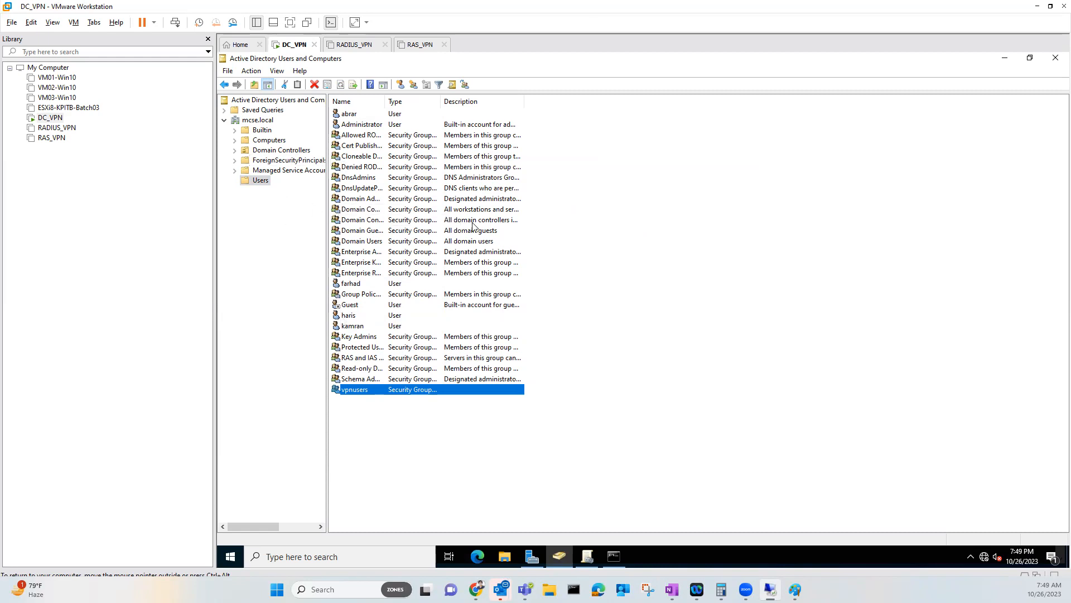
left_click(795, 589)
Switch to the untitled Paint diagram and commit the 2.2.2.2 (public IP) label
left_click(837, 544)
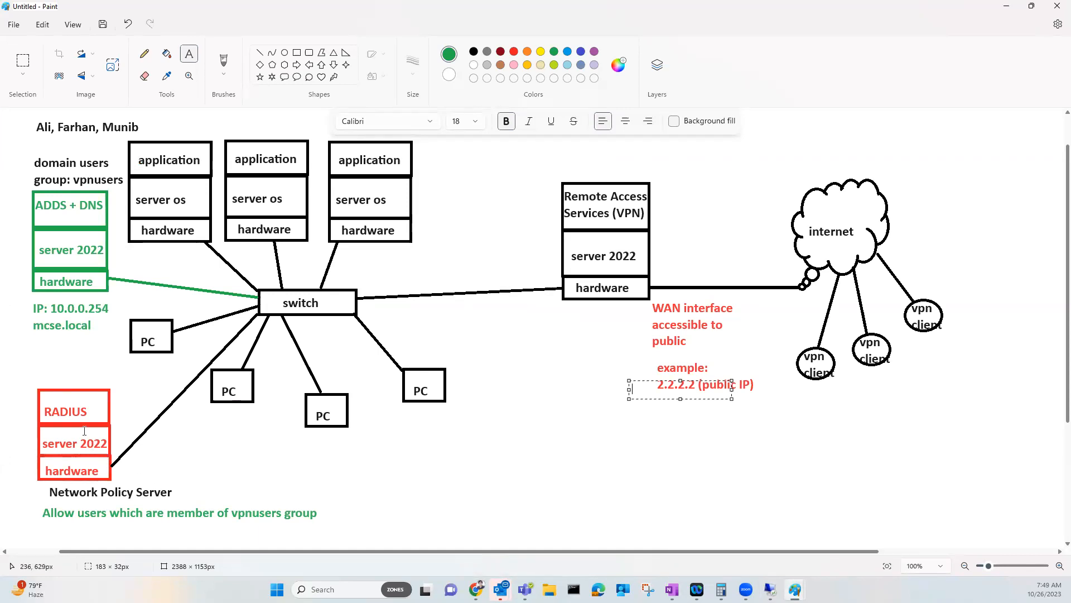
left_click(164, 460)
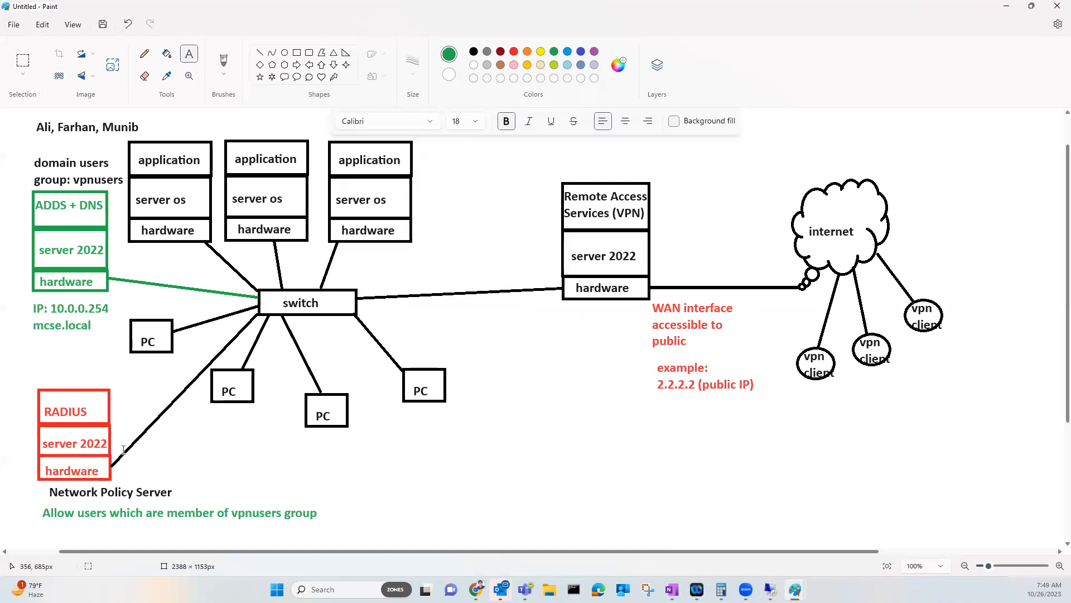
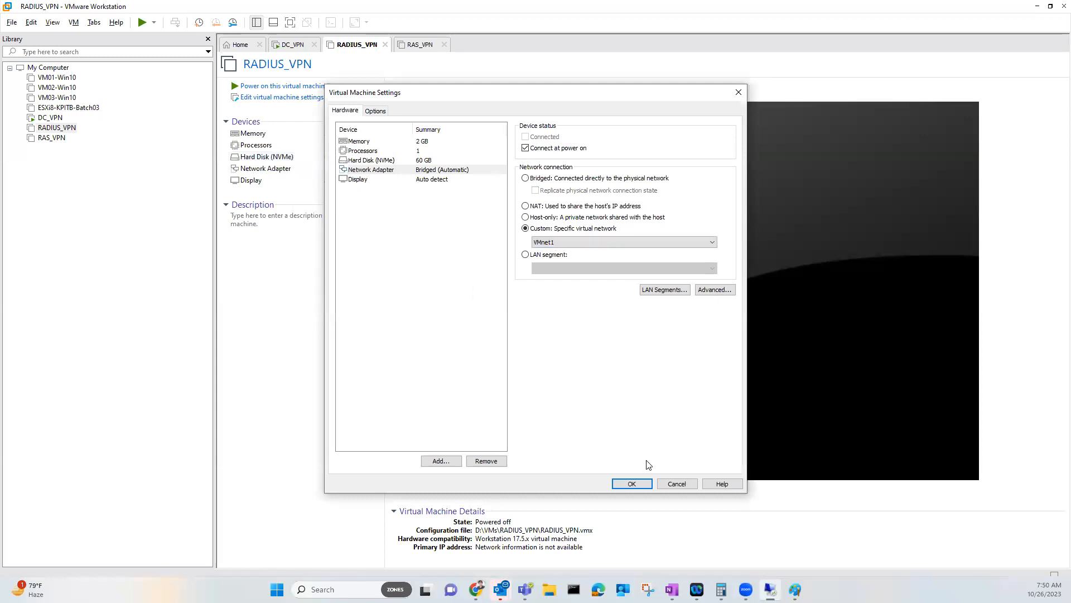
Save RADIUS_VPN's Custom VMnet1 network setting, then switch to the running DC_VPN machine
left_click(640, 484)
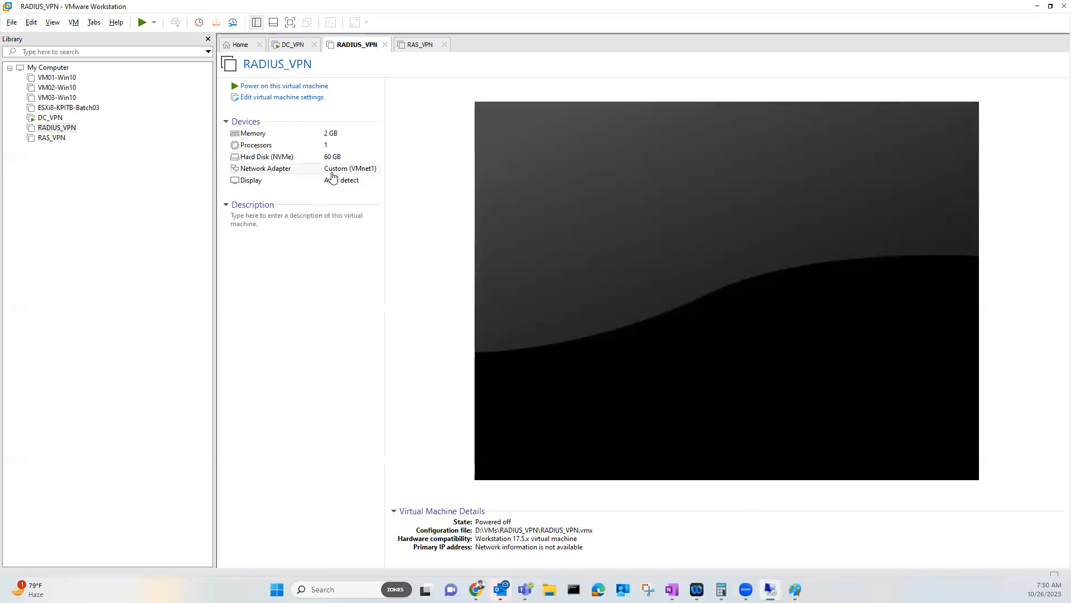
left_click(292, 44)
left_click(339, 48)
left_click(292, 44)
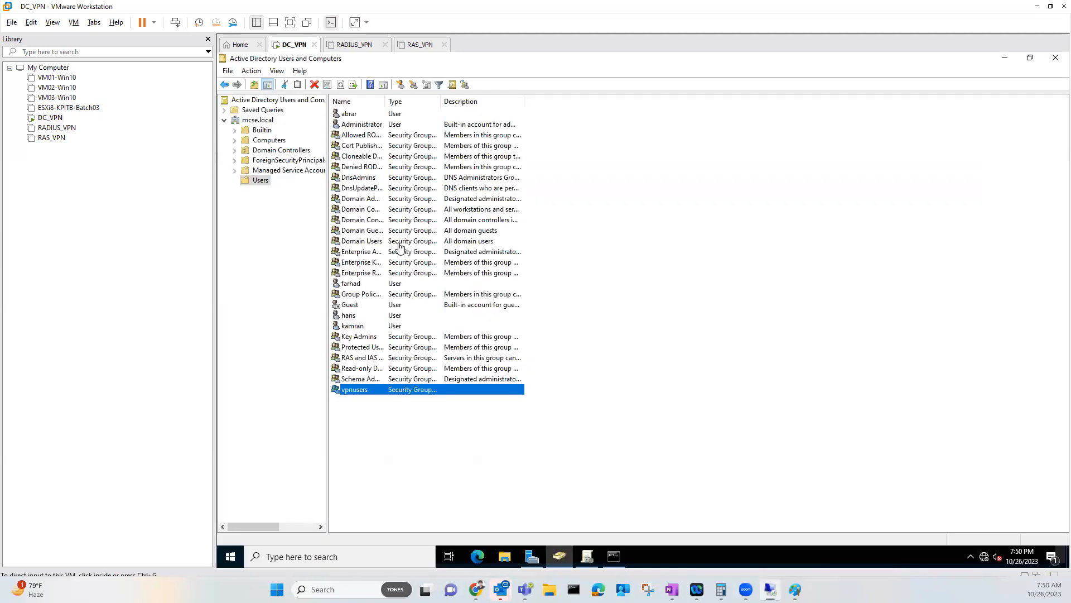
Review the DC's Server Roles list in Add Roles and Features, cancel it, and return to RADIUS_VPN
left_click(532, 556)
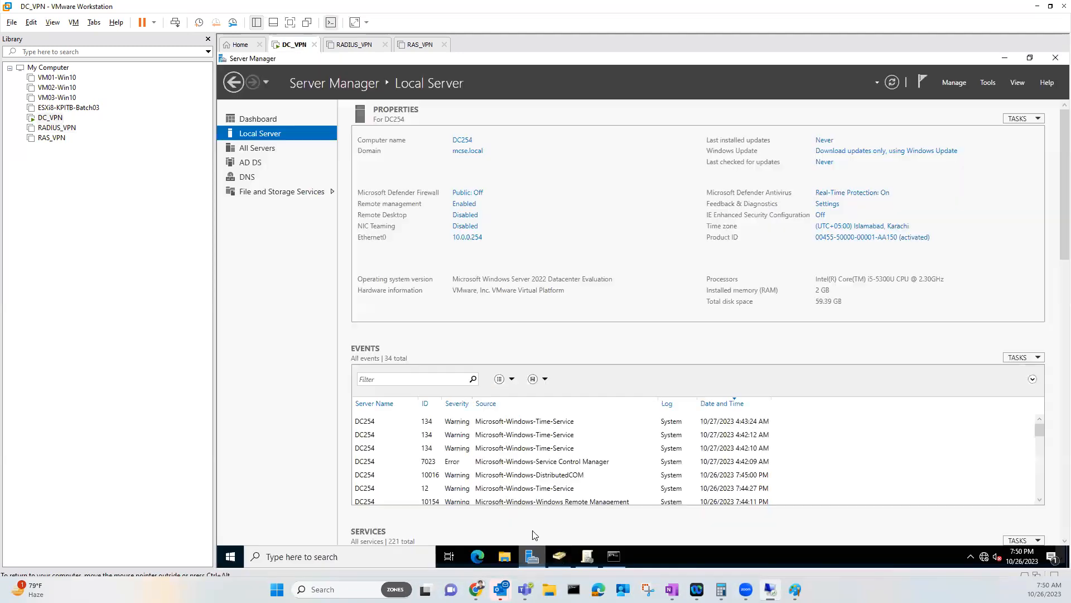
left_click(946, 82)
left_click(993, 97)
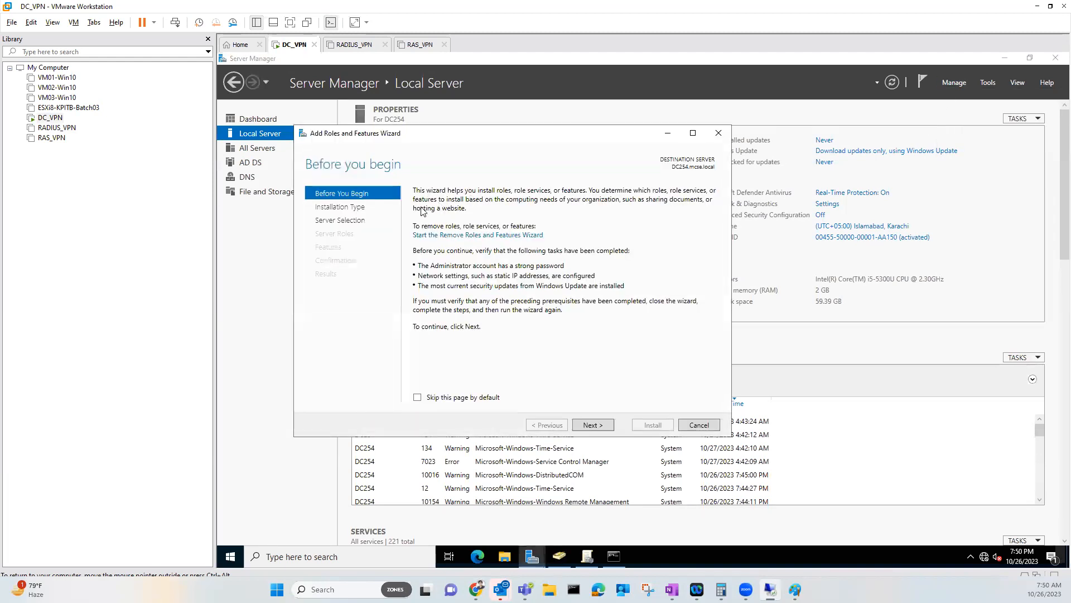
left_click(352, 209)
left_click(340, 220)
left_click(338, 233)
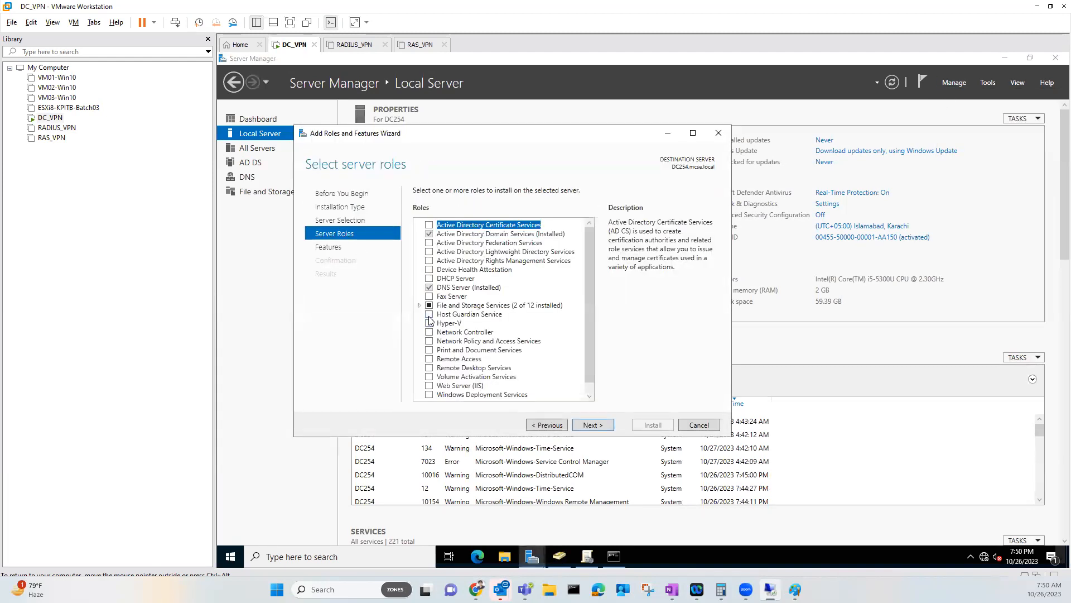
scroll(440, 369, "down", 1)
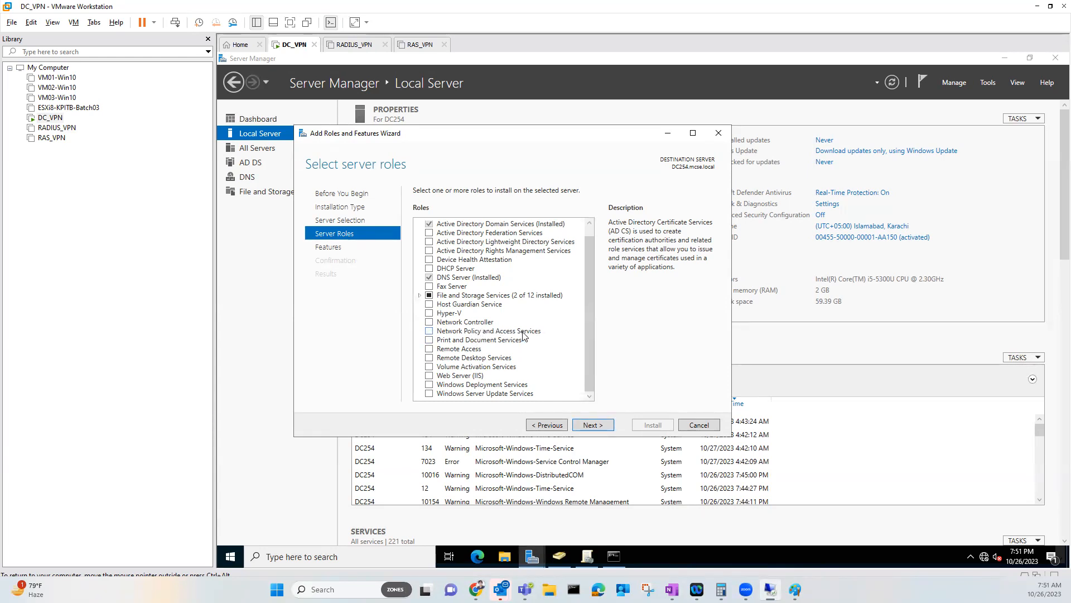
left_click(701, 424)
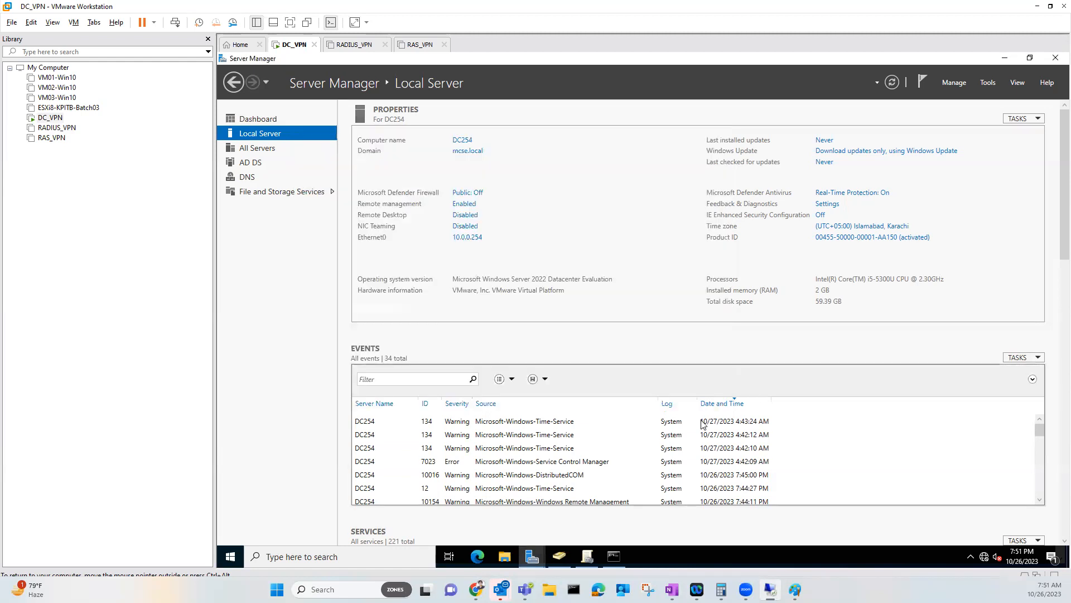
left_click(351, 45)
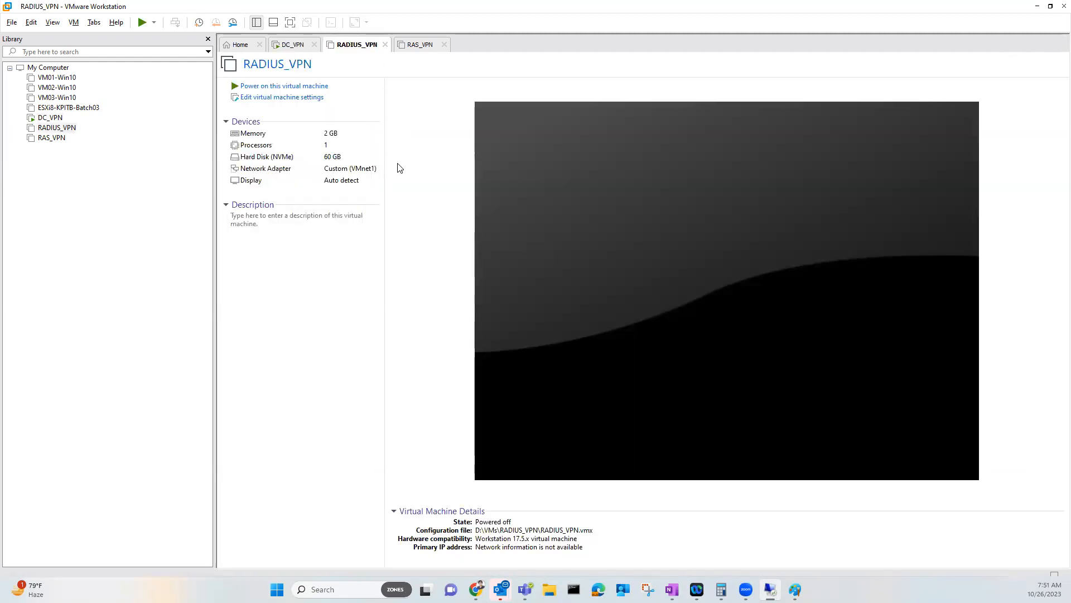
Power on RADIUS_VPN, sign in with the Administrator password, and show the VPN RADIUS diagram in Paint
left_click(319, 87)
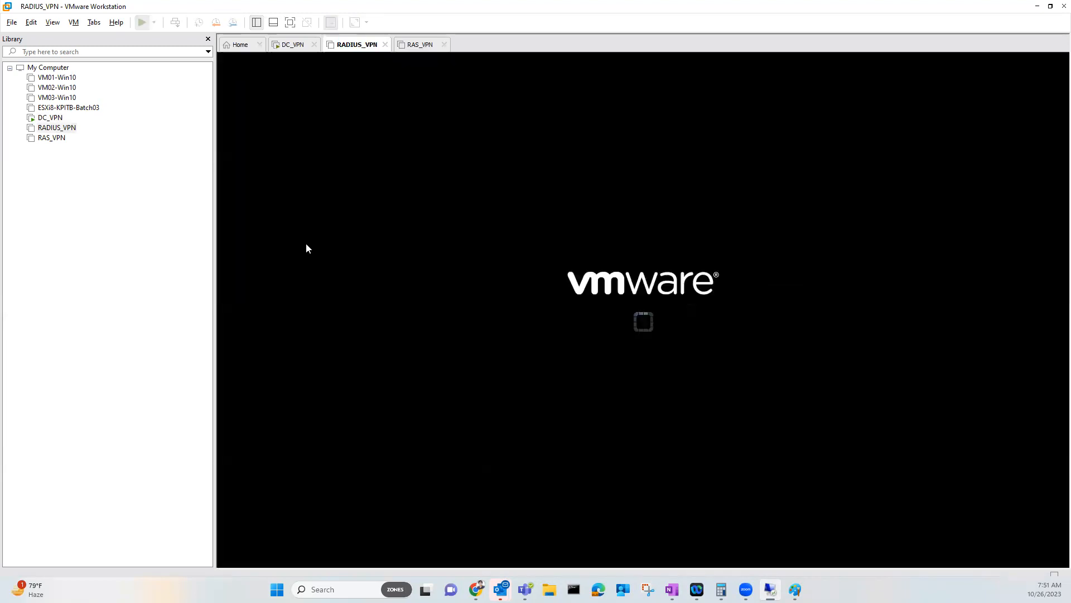
left_click(535, 260)
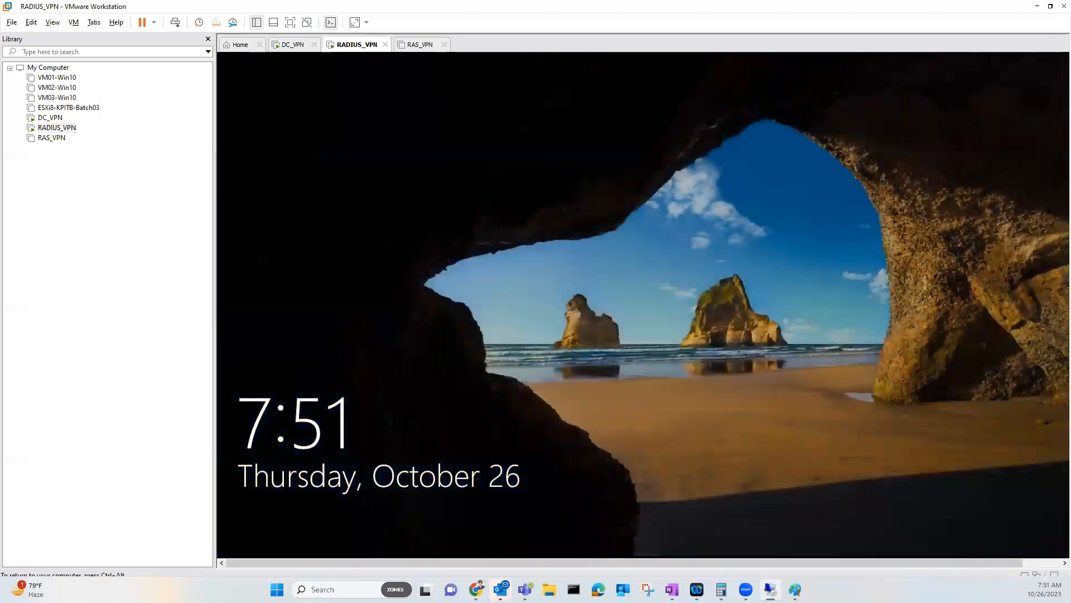
left_click(671, 294)
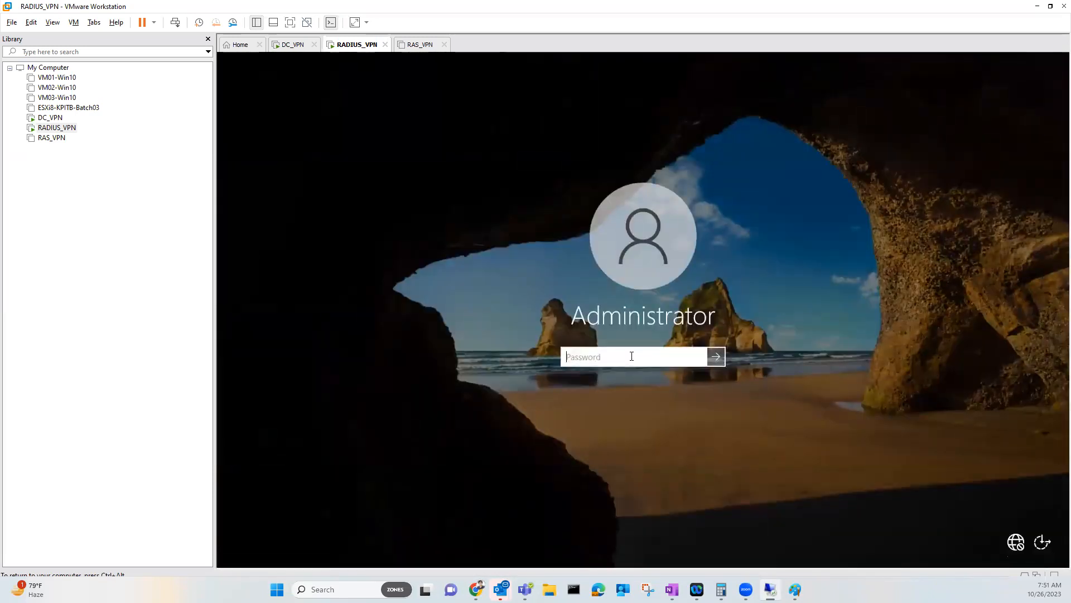
type("P@ssw0rd")
key("Return")
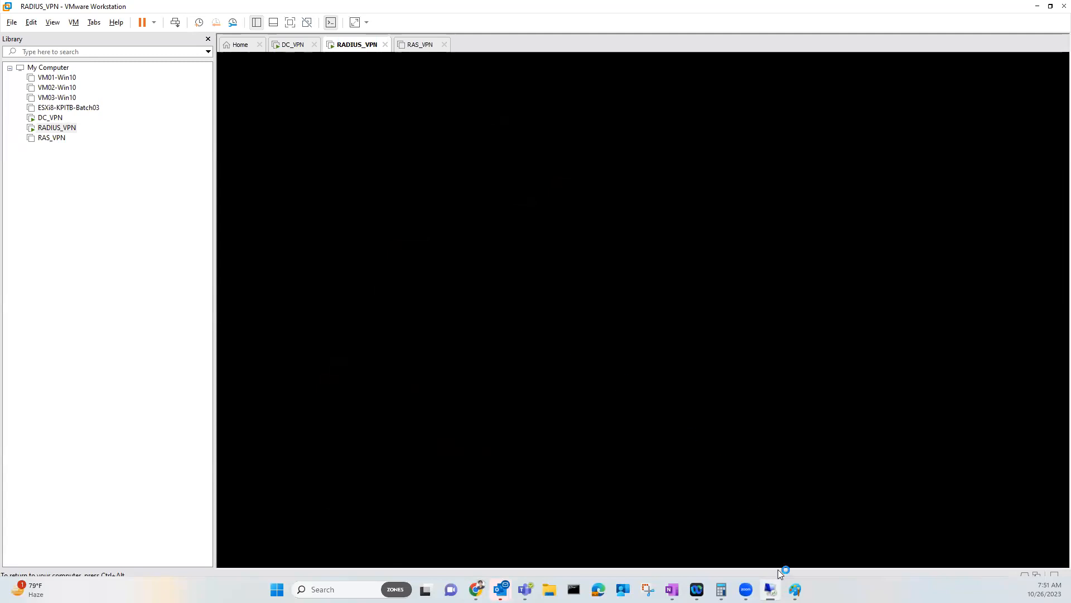
mouse_move(792, 586)
left_click(730, 521)
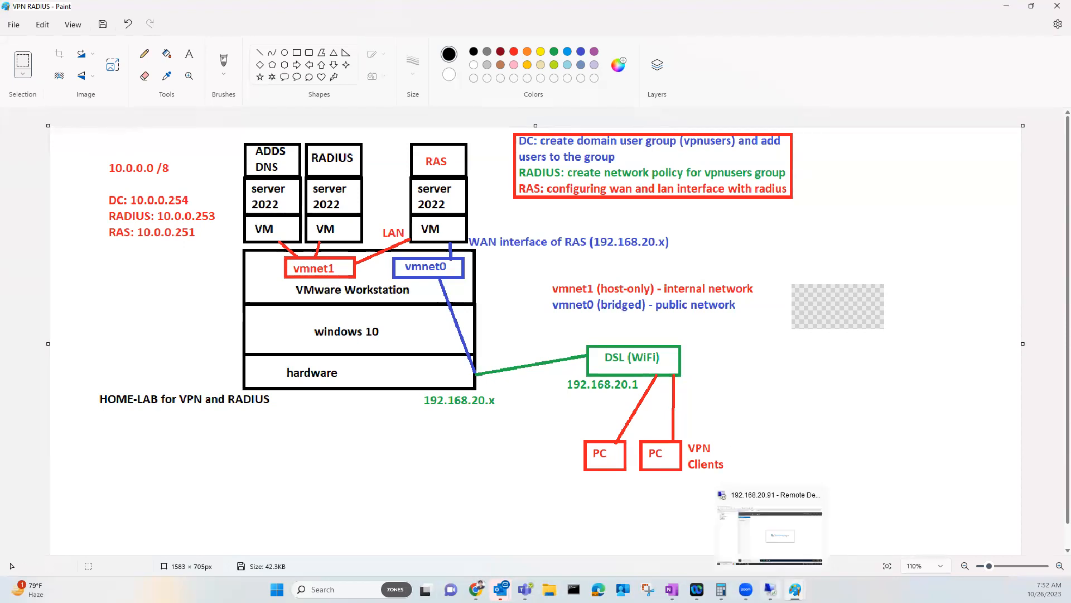
Return from Paint to the RADIUS_VPN machine's Server Manager in VMware Workstation
left_click(770, 590)
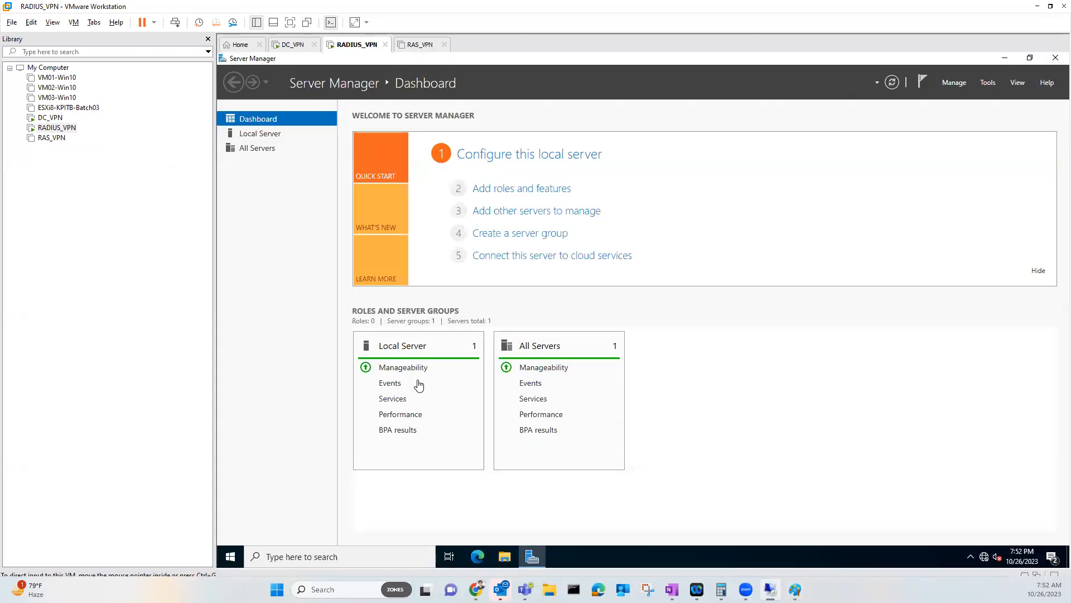
Give Ethernet0 the static IPv4 address 10.0.0.253 with preferred DNS server 10.0.0.254
left_click(276, 139)
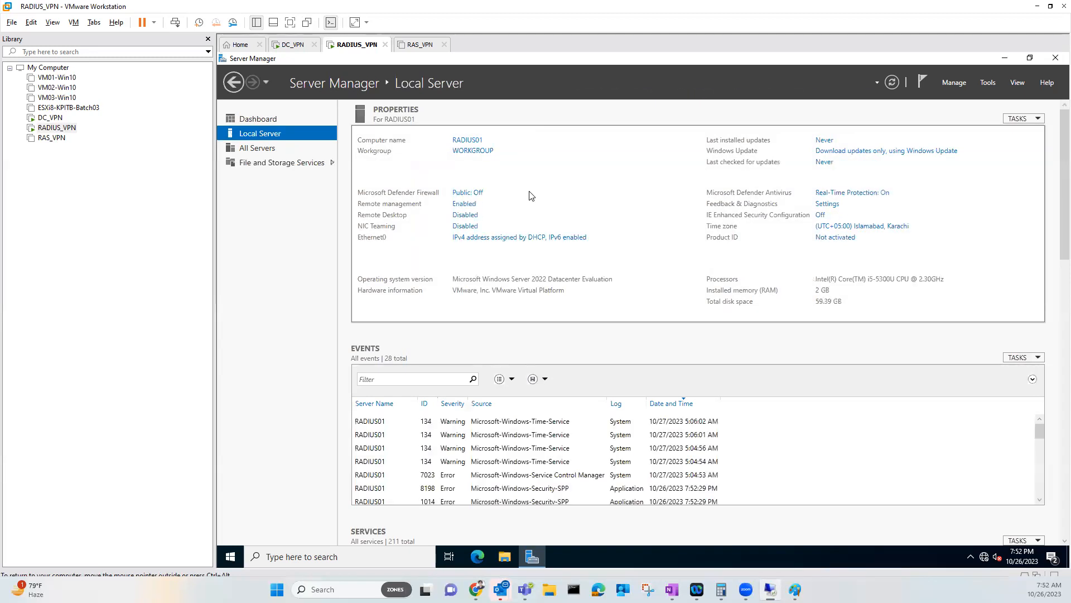
left_click(498, 241)
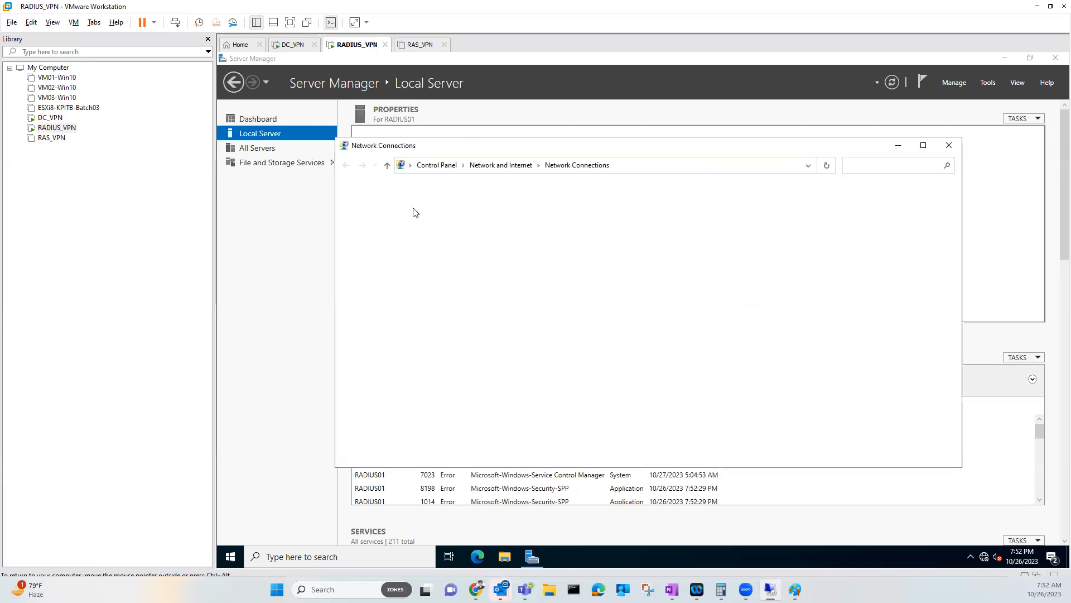
right_click(409, 209)
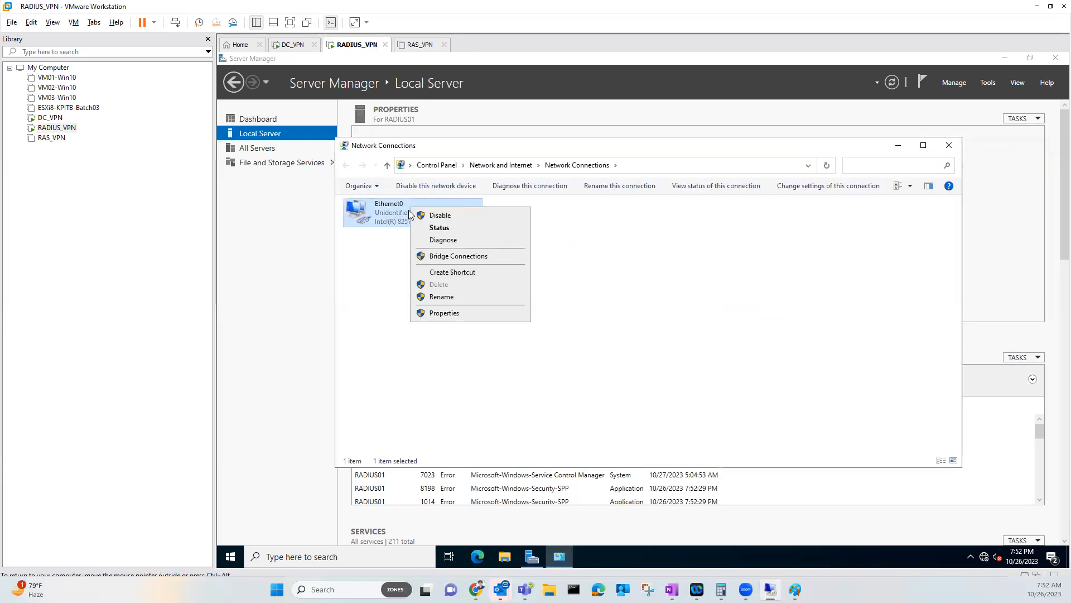
left_click(441, 312)
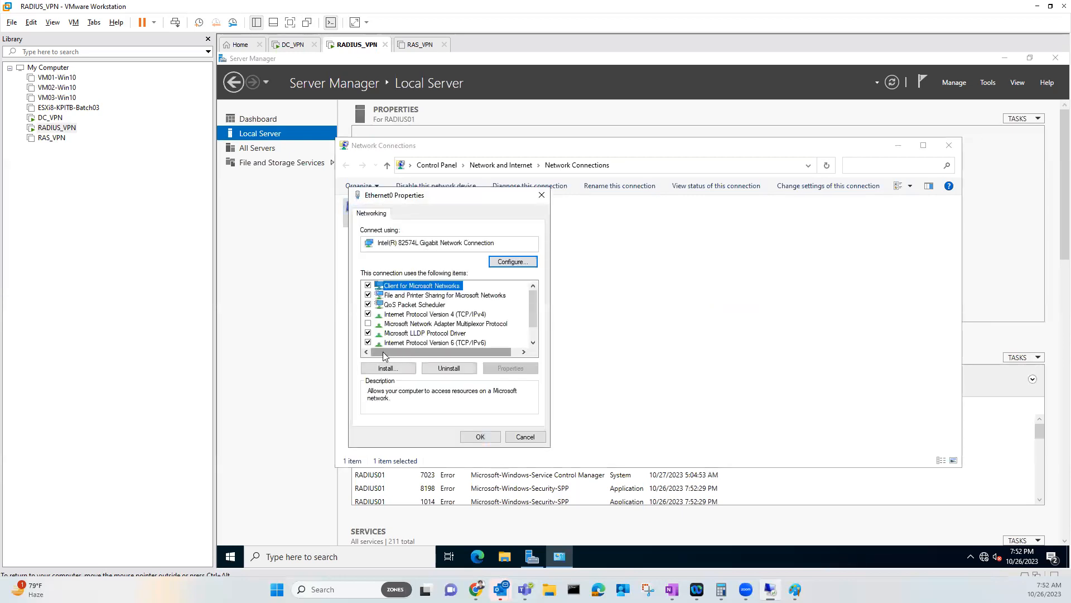
left_click(380, 342)
double_click(464, 315)
left_click(436, 319)
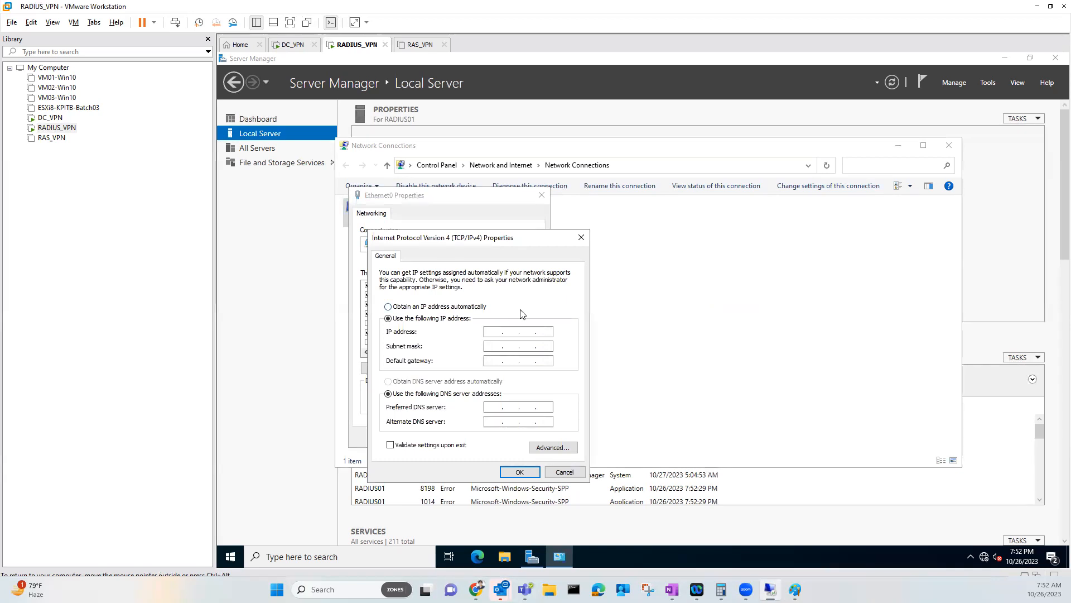
type("10 . 0 . 0 . 253")
key("Tab")
key("Tab")
key("Tab")
key("Tab")
type("10.0.0.254")
left_click(520, 472)
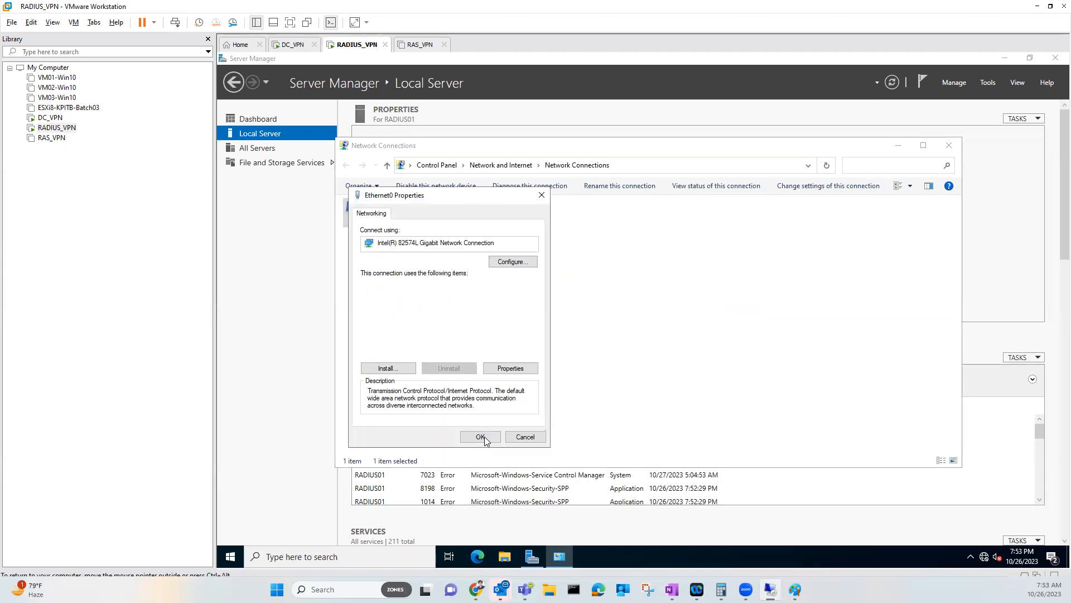
left_click(484, 439)
Run nslookup in Command Prompt to confirm DNS resolution, then close the windows
left_click(238, 556)
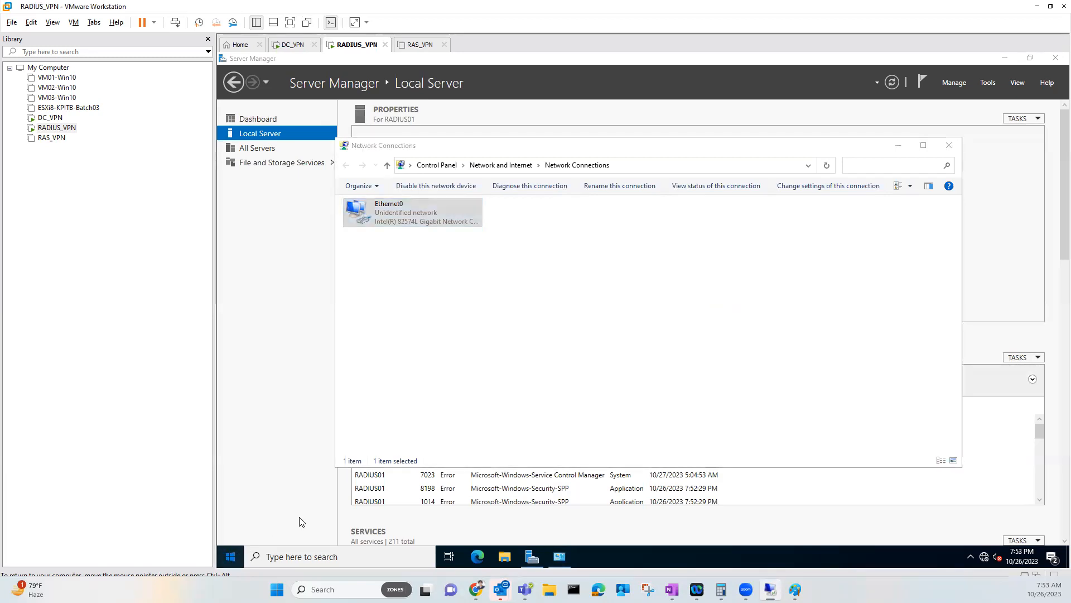
left_click(309, 424)
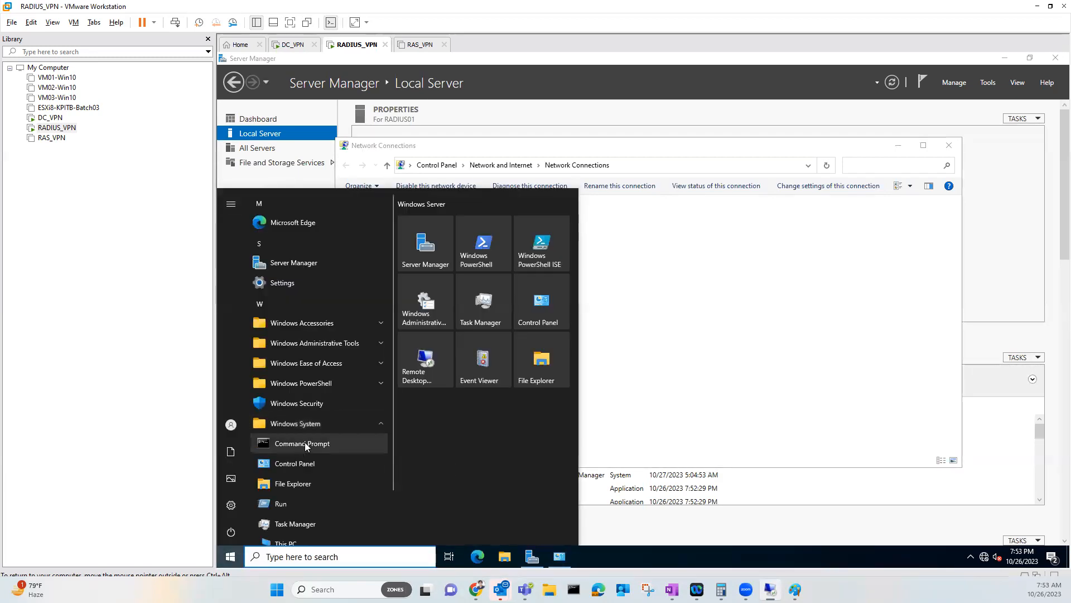
right_click(343, 444)
left_click(337, 453)
left_click(426, 434)
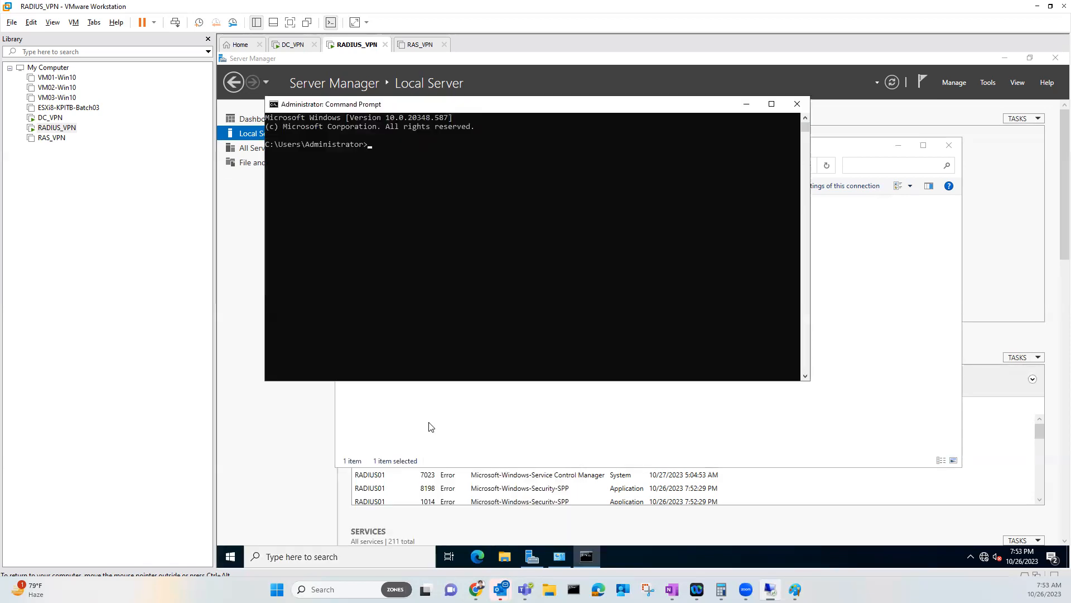
type("nslookup")
key("Return")
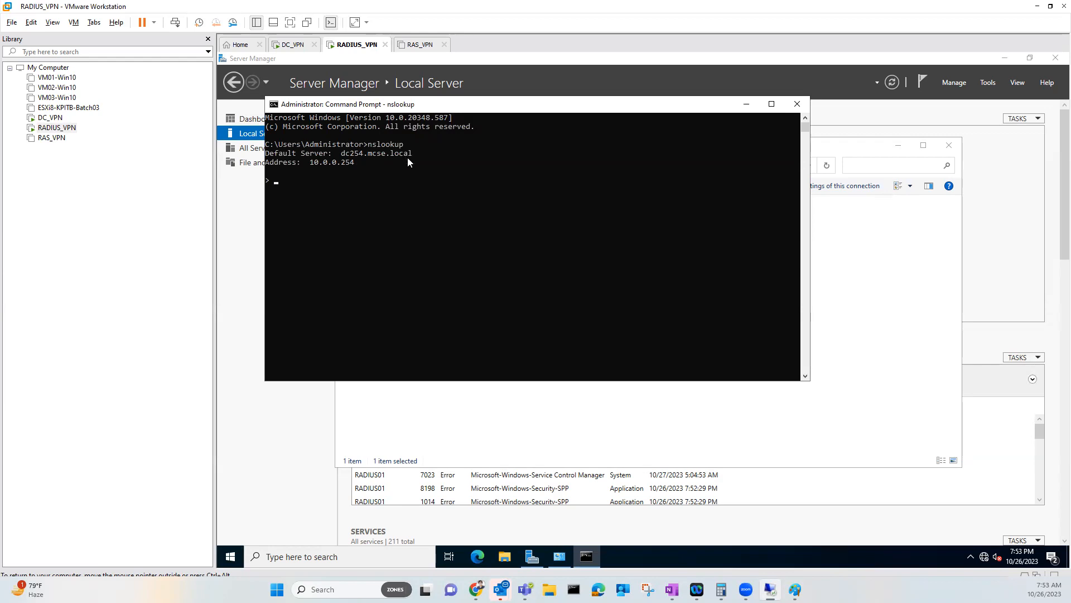
left_click(796, 105)
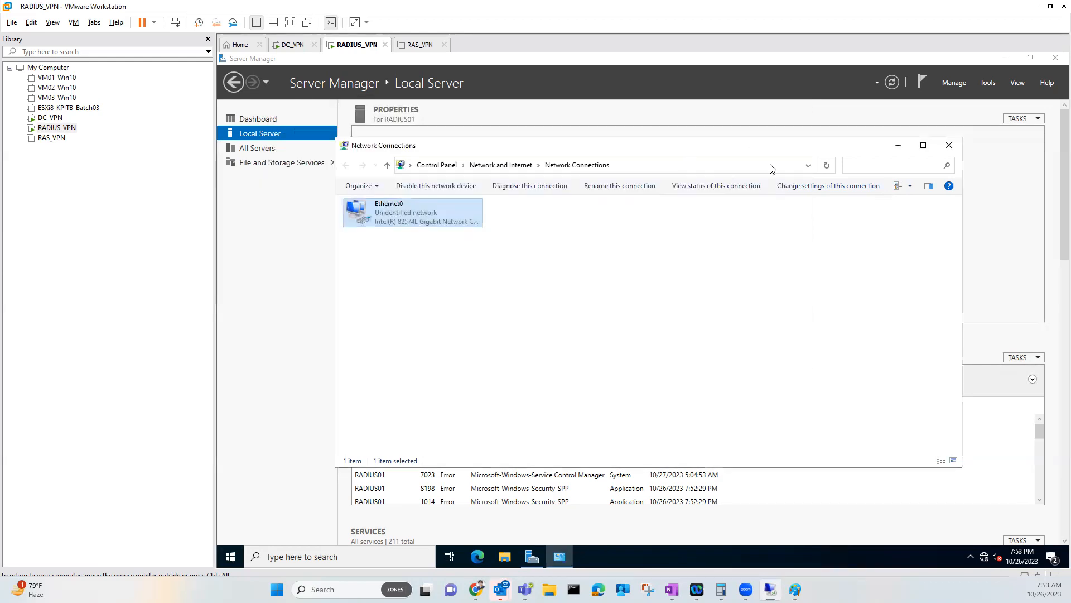
left_click(943, 148)
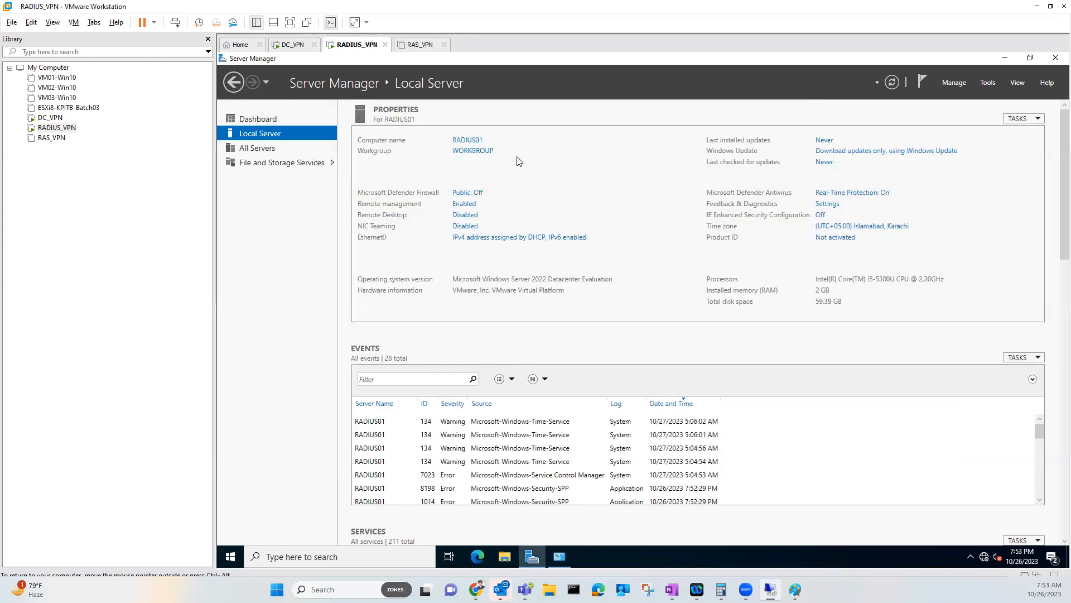
Join RADIUS01 to the mcse.local domain using the domain administrator credentials
left_click(467, 140)
left_click(490, 260)
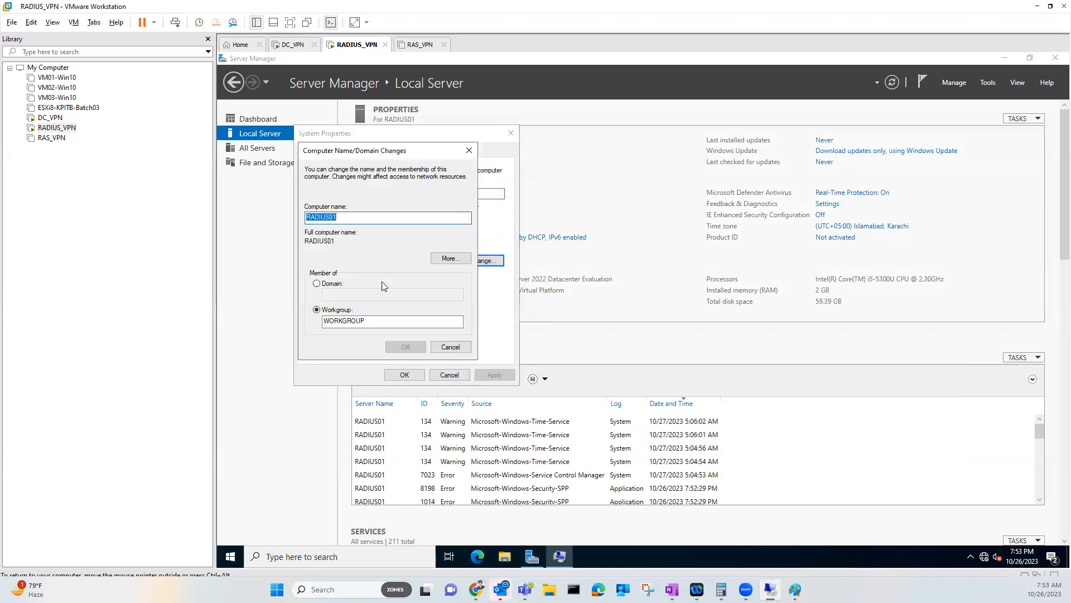
left_click(317, 284)
type("mcse.local")
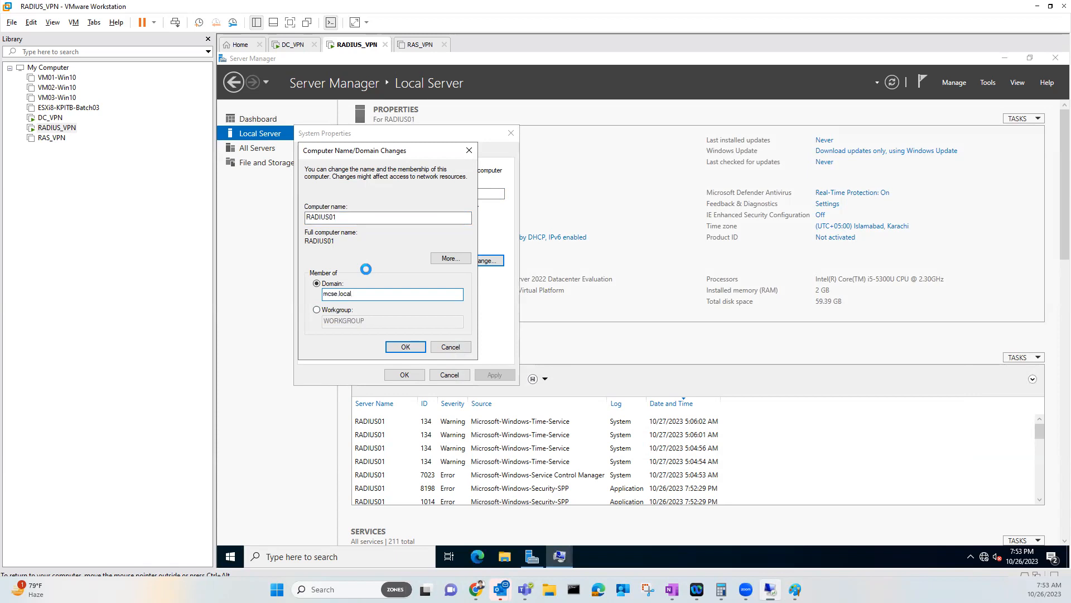
key("Return")
type("administrator")
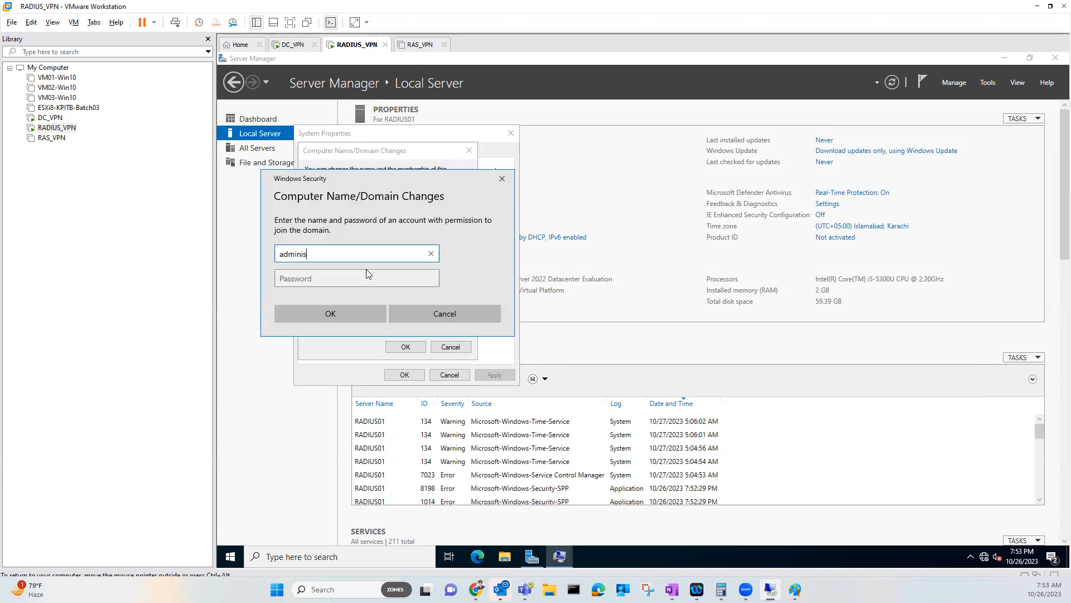
key("Tab")
type("•••")
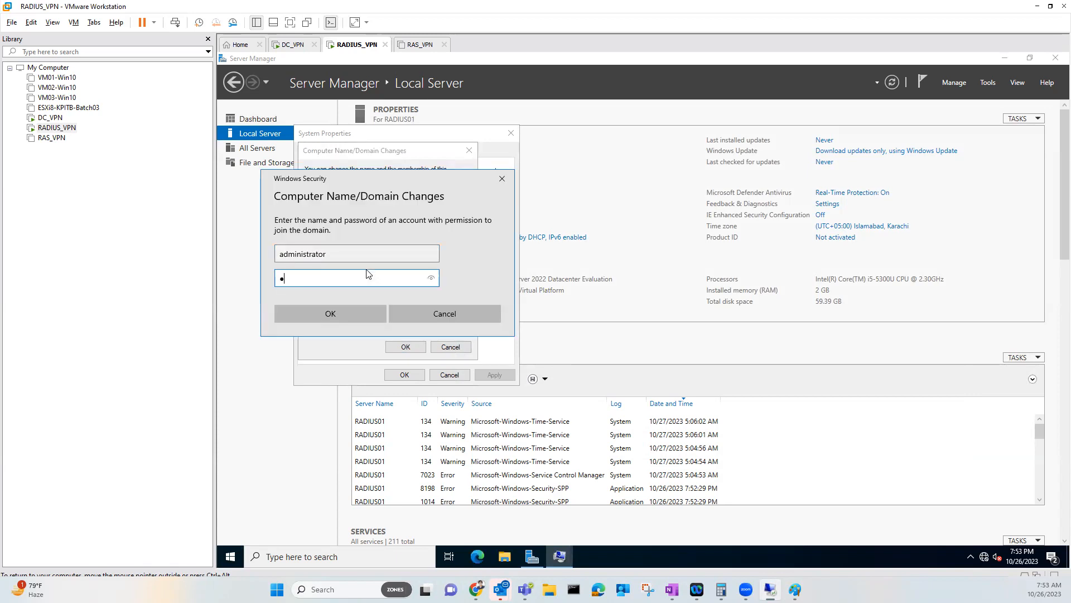
key("Return")
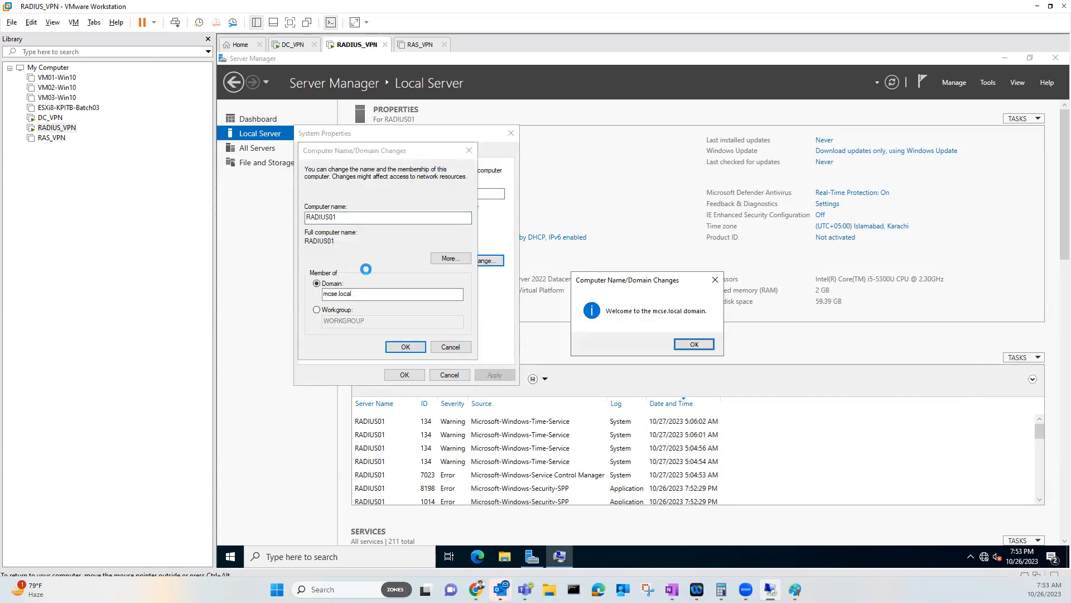
Acknowledge the domain welcome and restart notices, close System Properties, and restart now
left_click(696, 346)
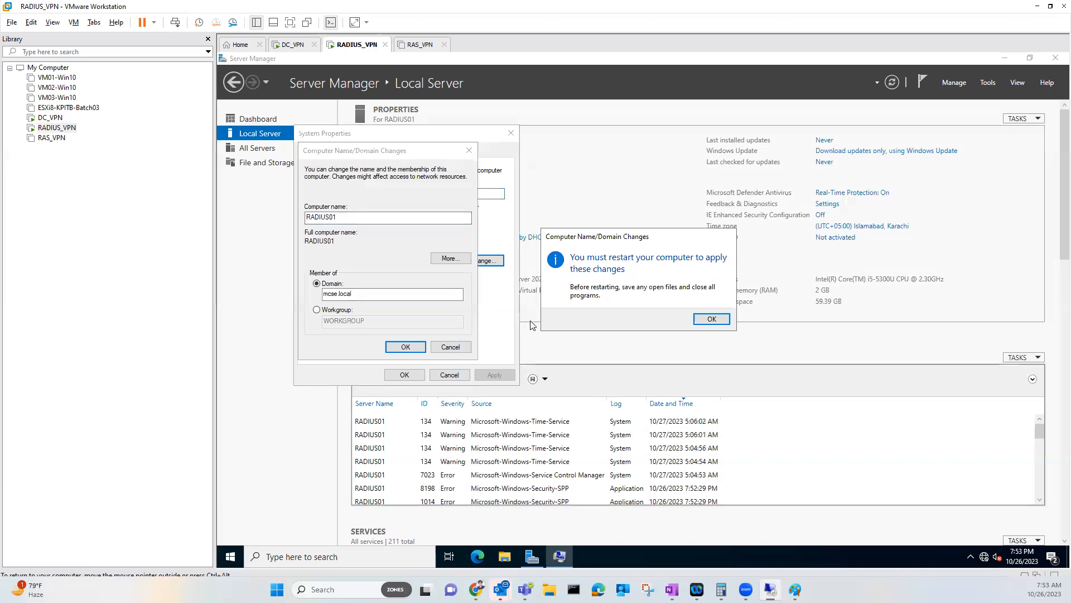
left_click(709, 319)
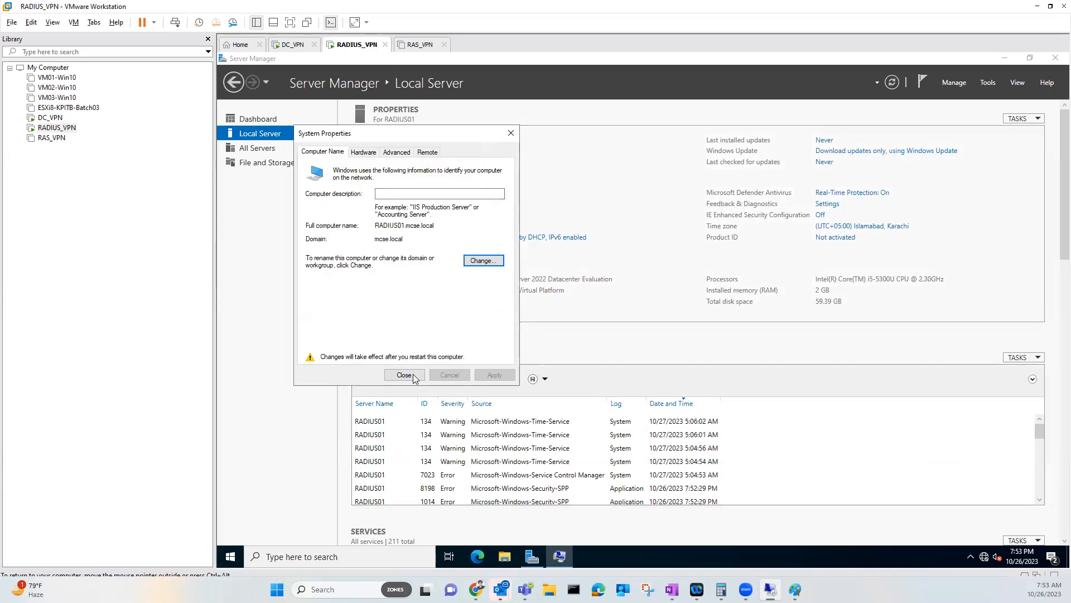
left_click(405, 374)
left_click(632, 316)
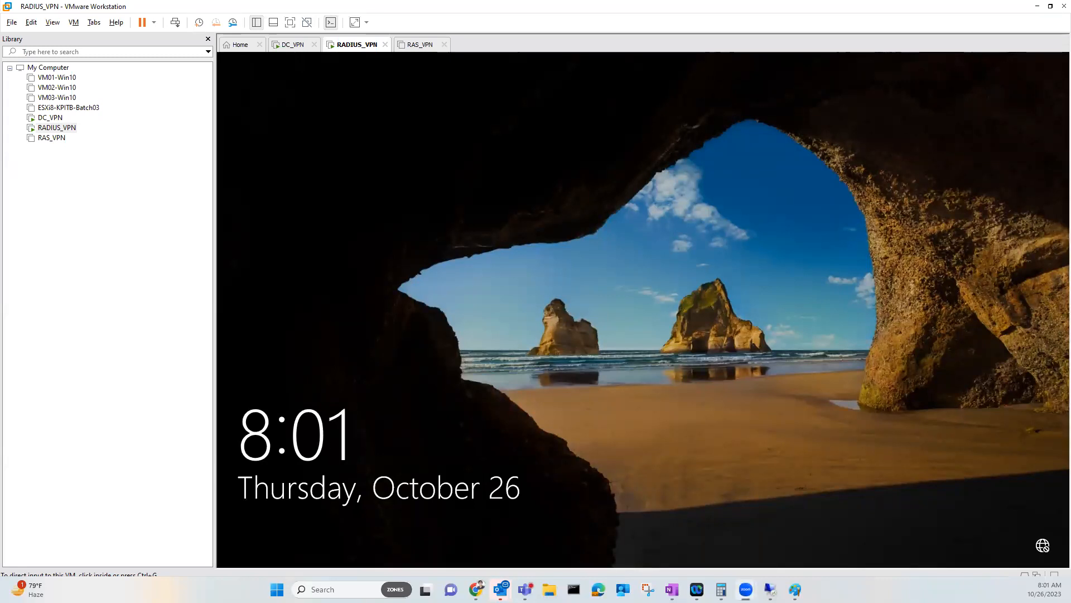
Sign in as the mcse.local domain administrator via Other user and open the Local Server page
left_click(408, 314)
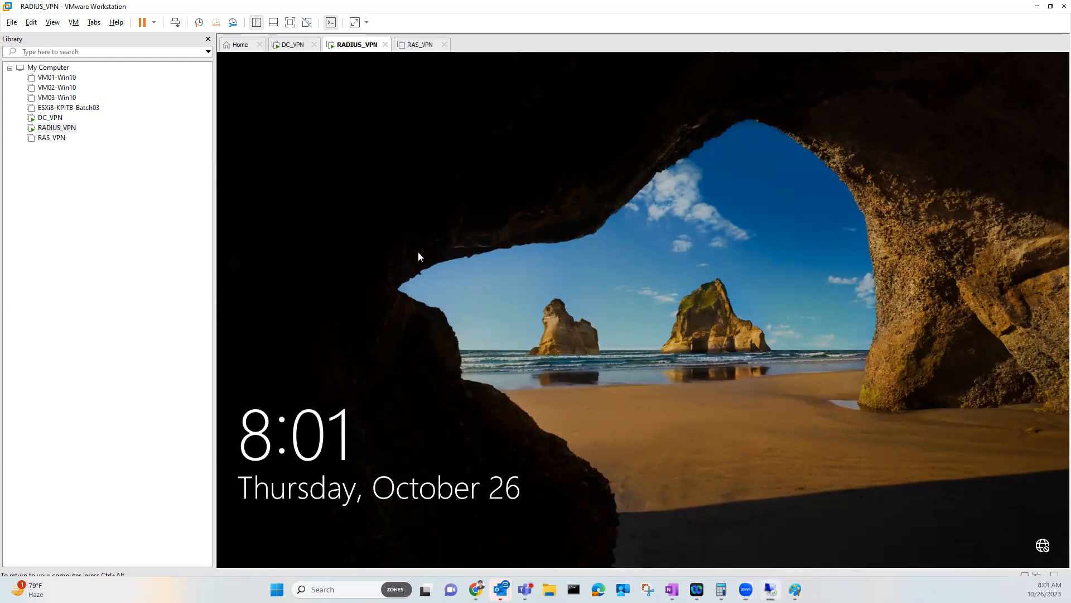
left_click(411, 205)
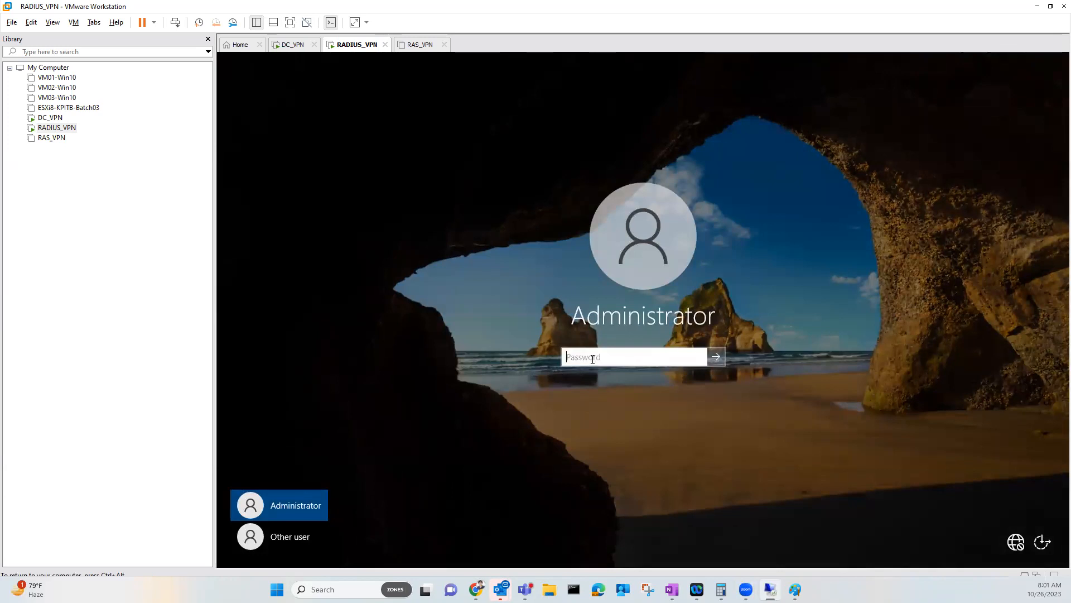
left_click(302, 539)
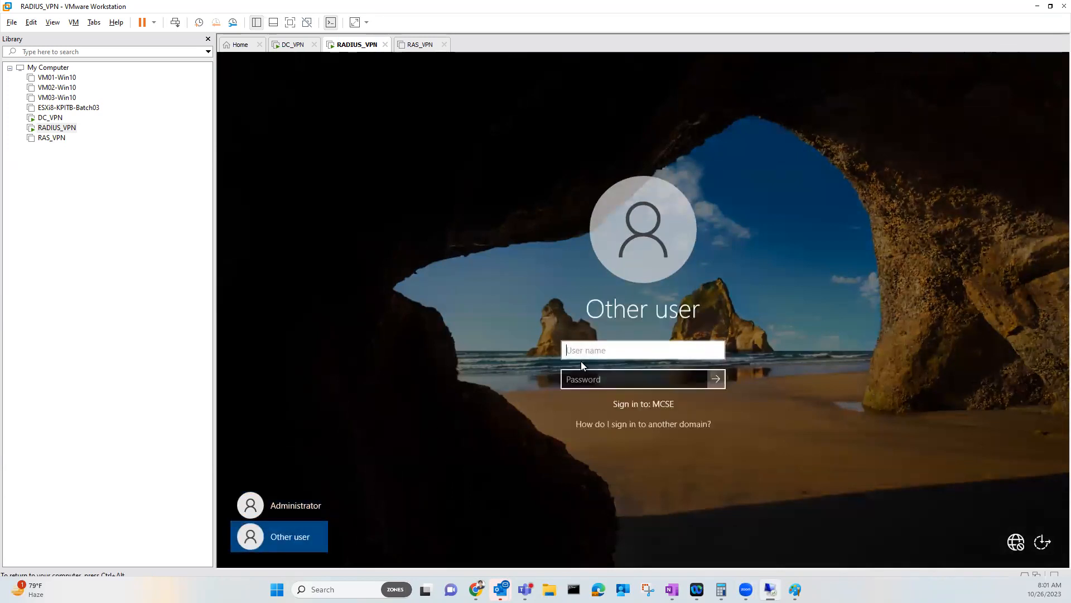
type("adm")
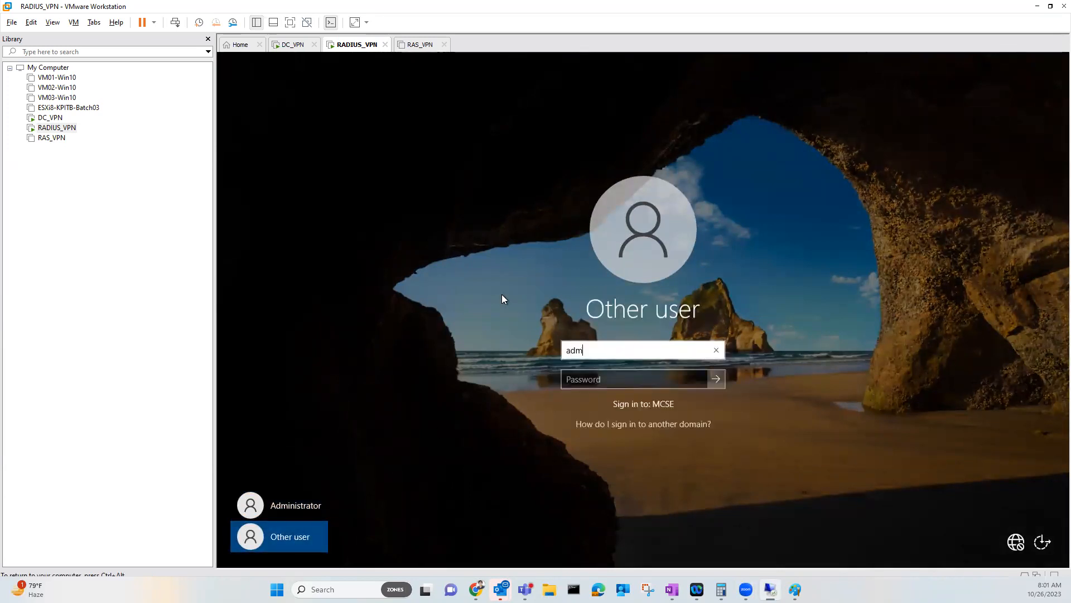
type("inistrator@")
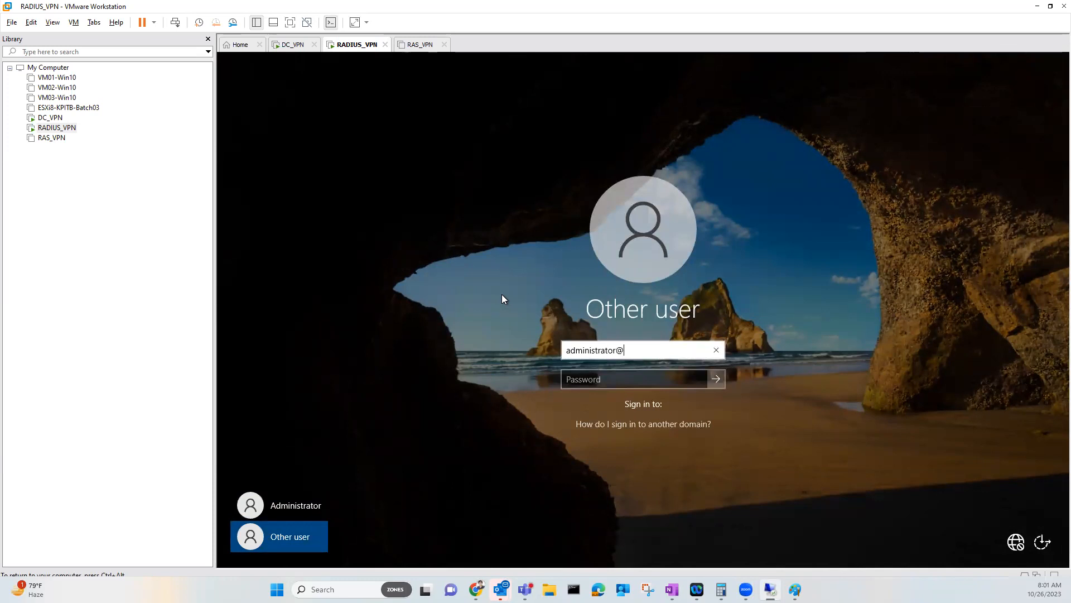
type("mcse.local")
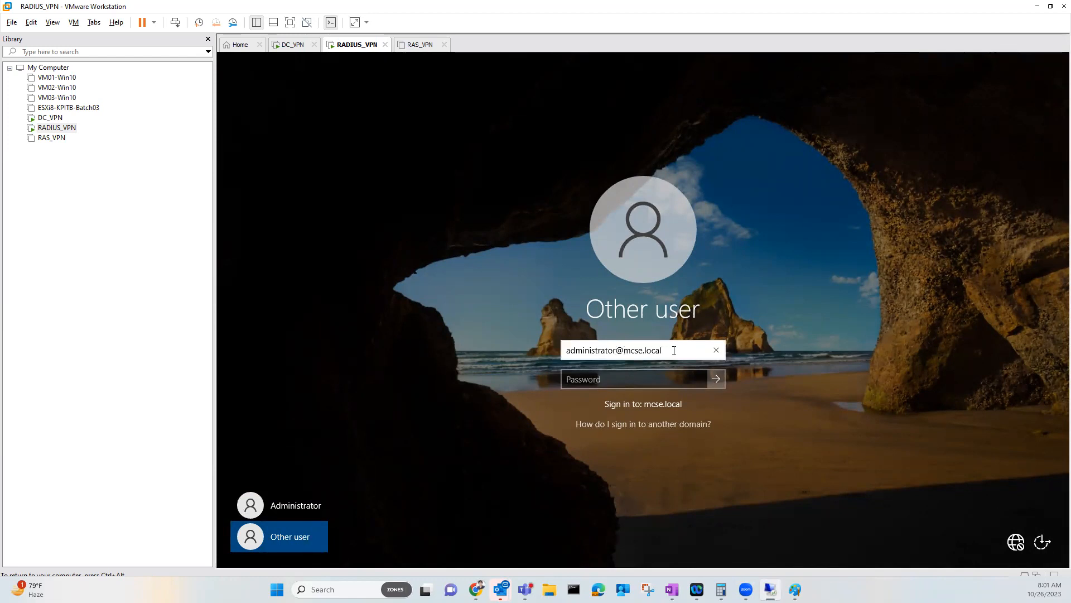
left_click_drag(673, 350, 550, 348)
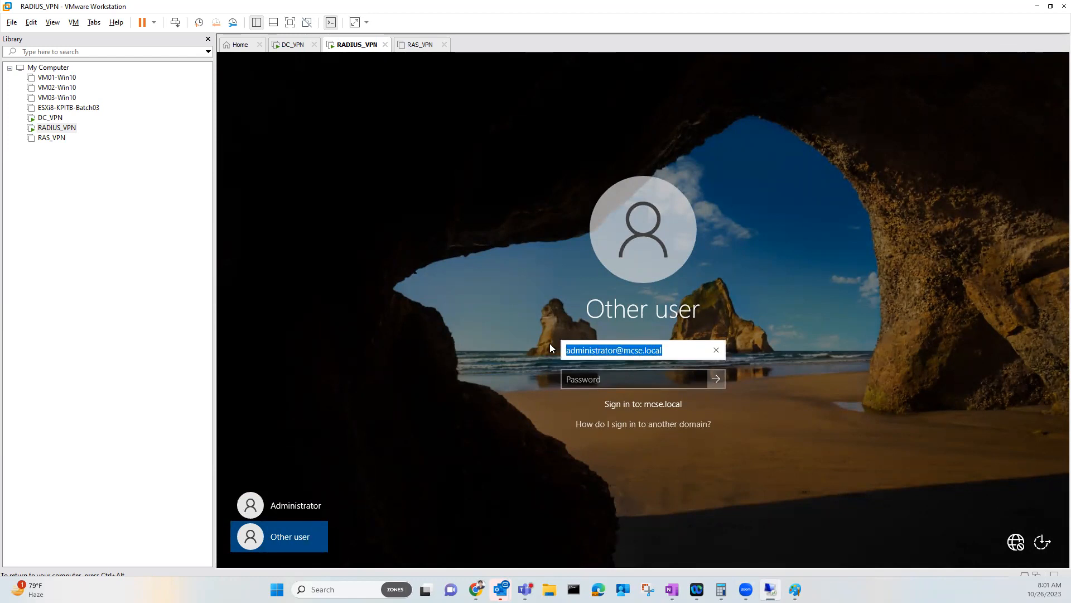
type("MCSE")
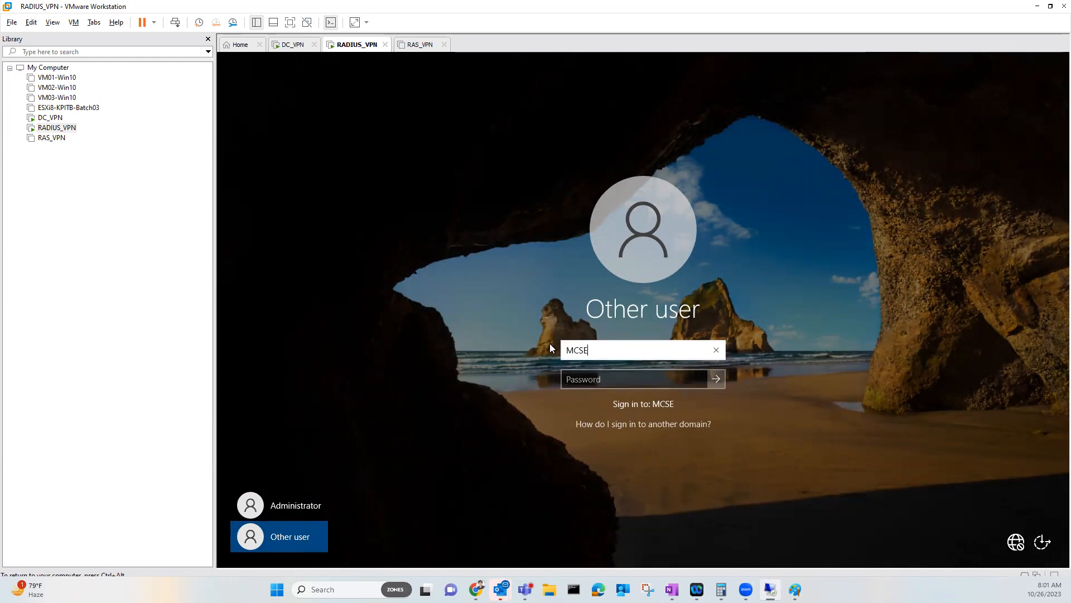
type("\\administrator")
left_click_drag(646, 352, 557, 353)
type("administrato")
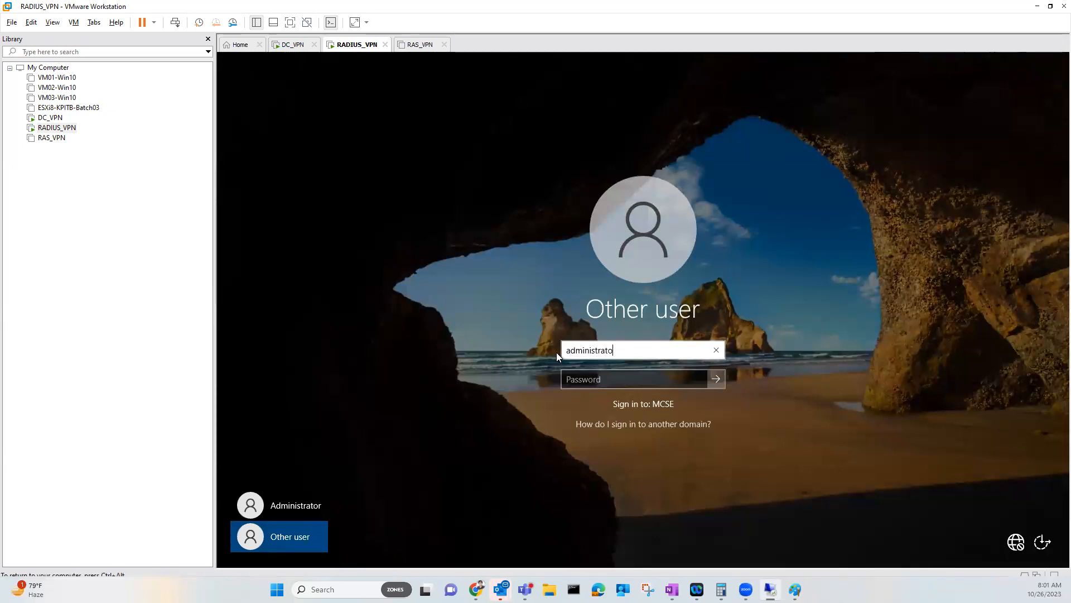
type("r@mcse.local")
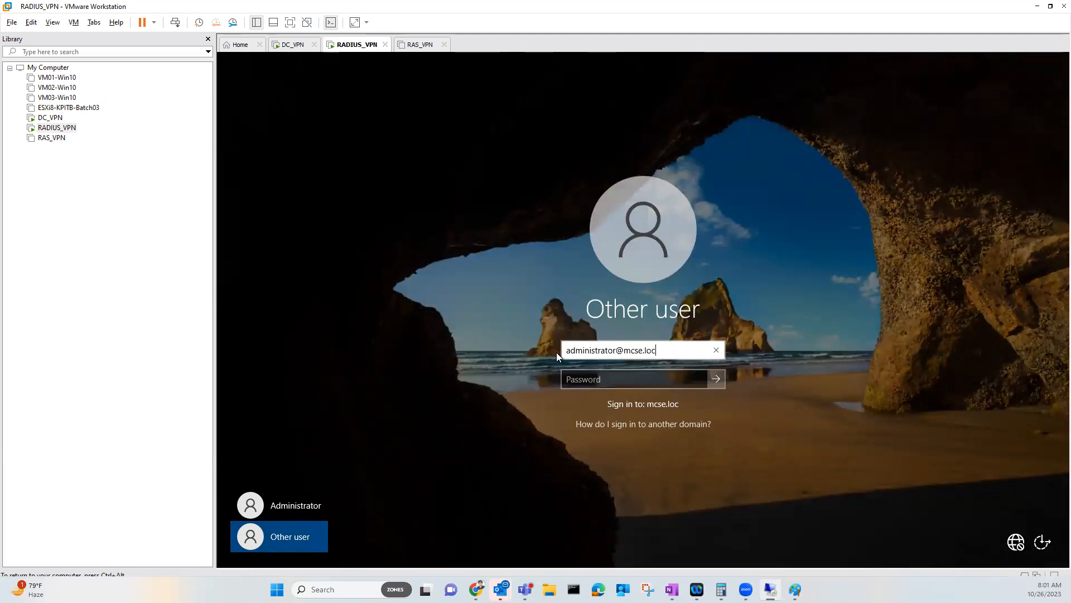
key("Tab")
type("••••••••")
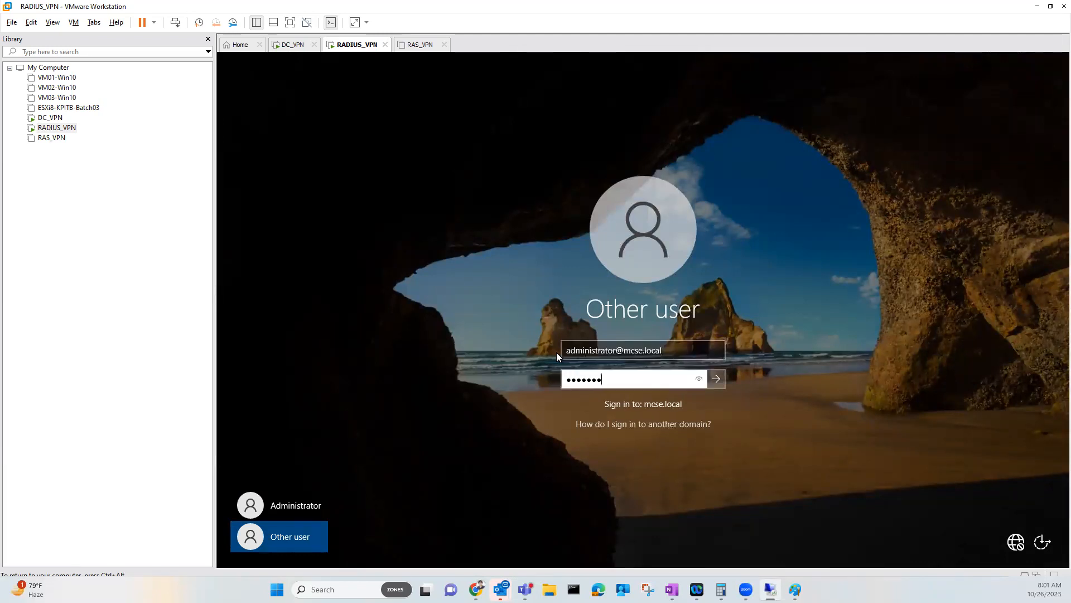
key("Return")
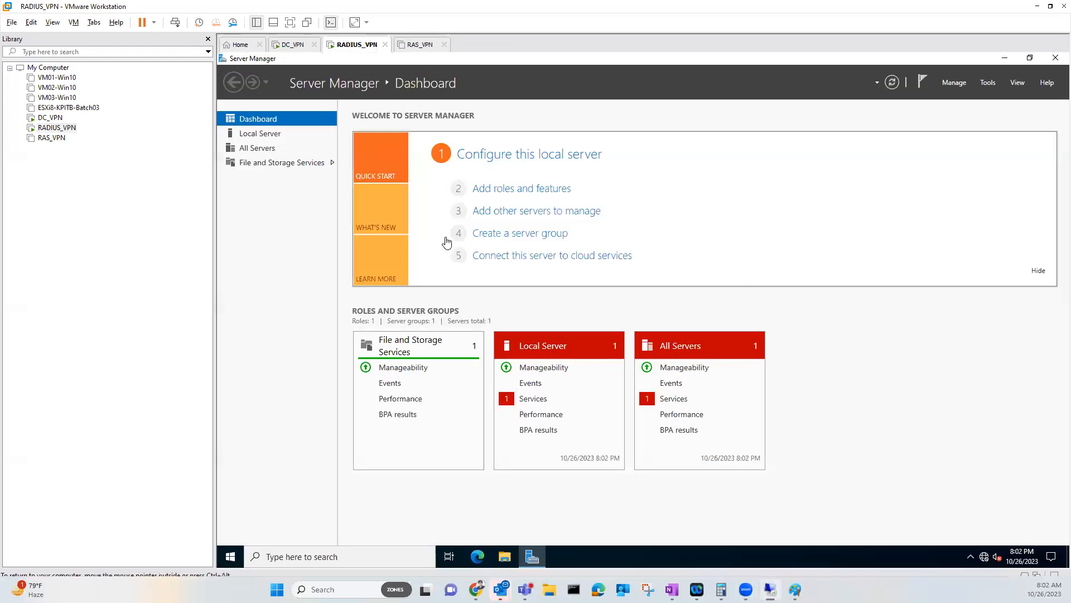
left_click(262, 139)
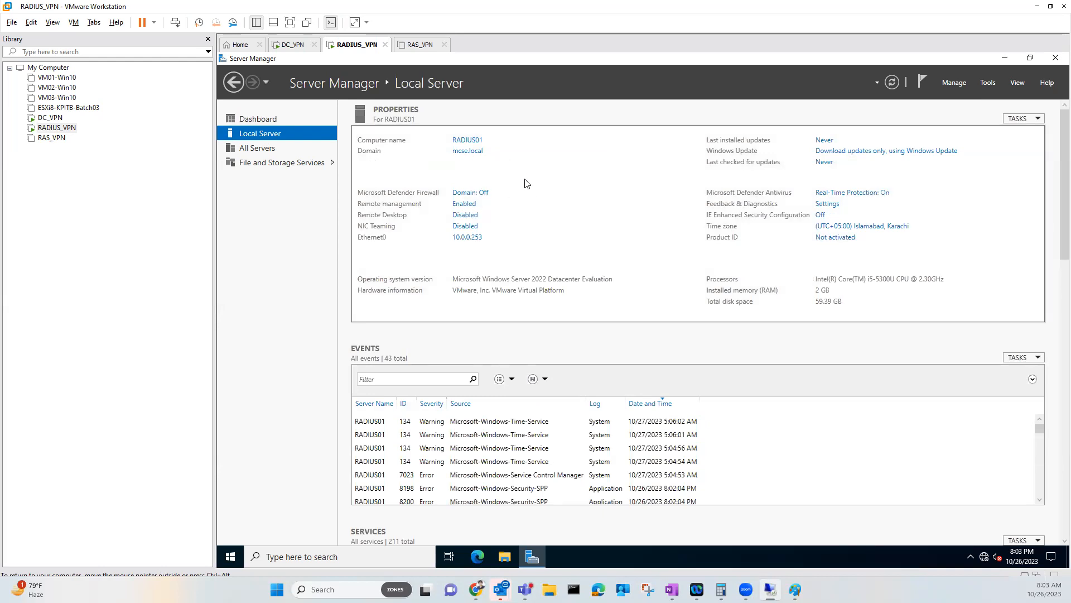
In Add Roles and Features, select Network Policy and Access Services with its management tools
left_click(953, 84)
left_click(963, 96)
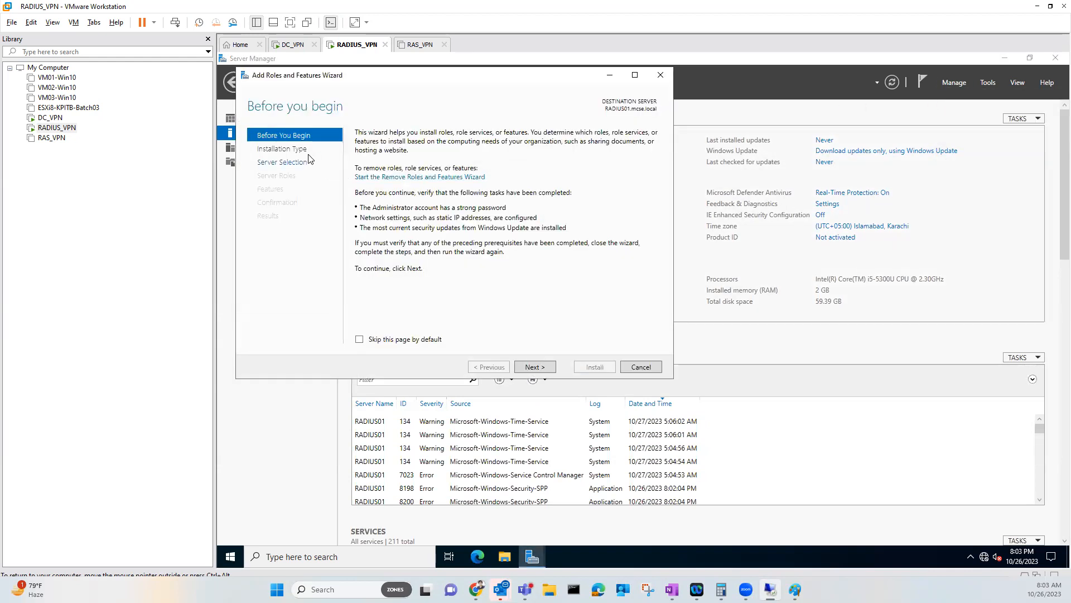
left_click(302, 149)
left_click(295, 162)
left_click(290, 175)
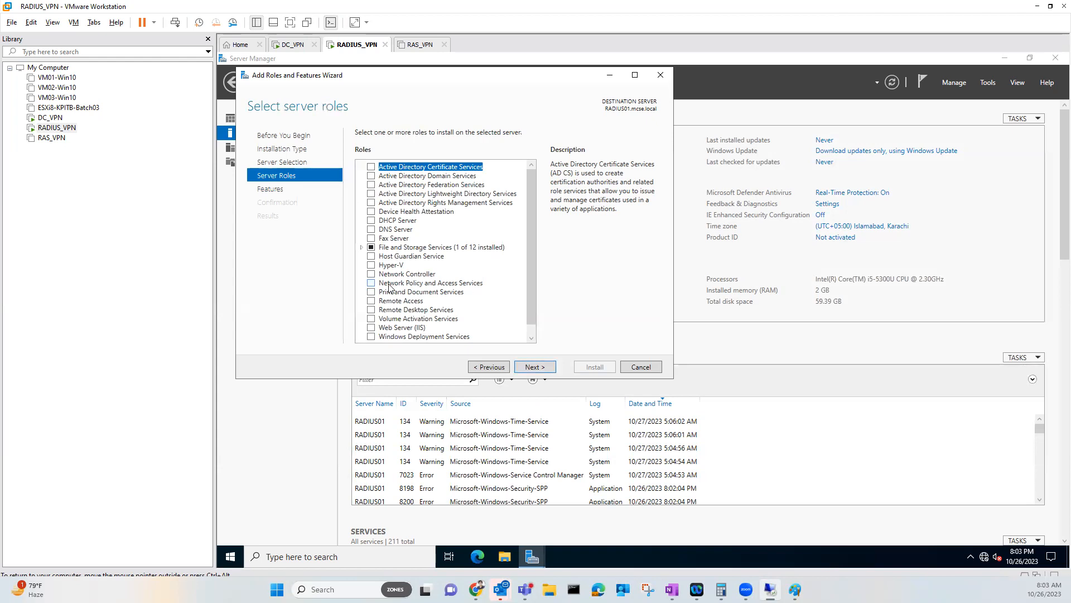
left_click(372, 283)
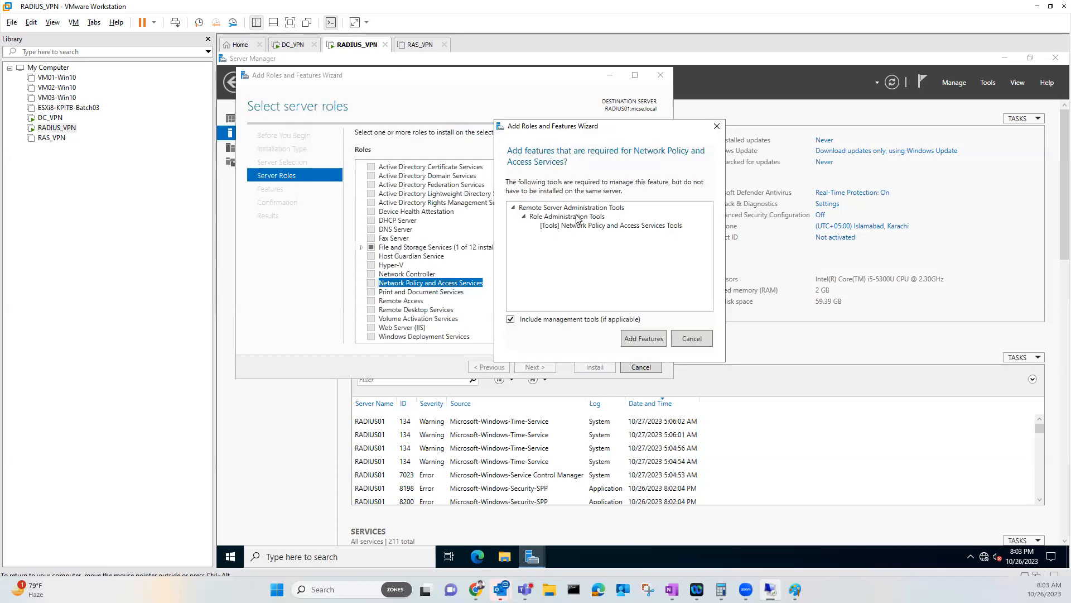
left_click(639, 339)
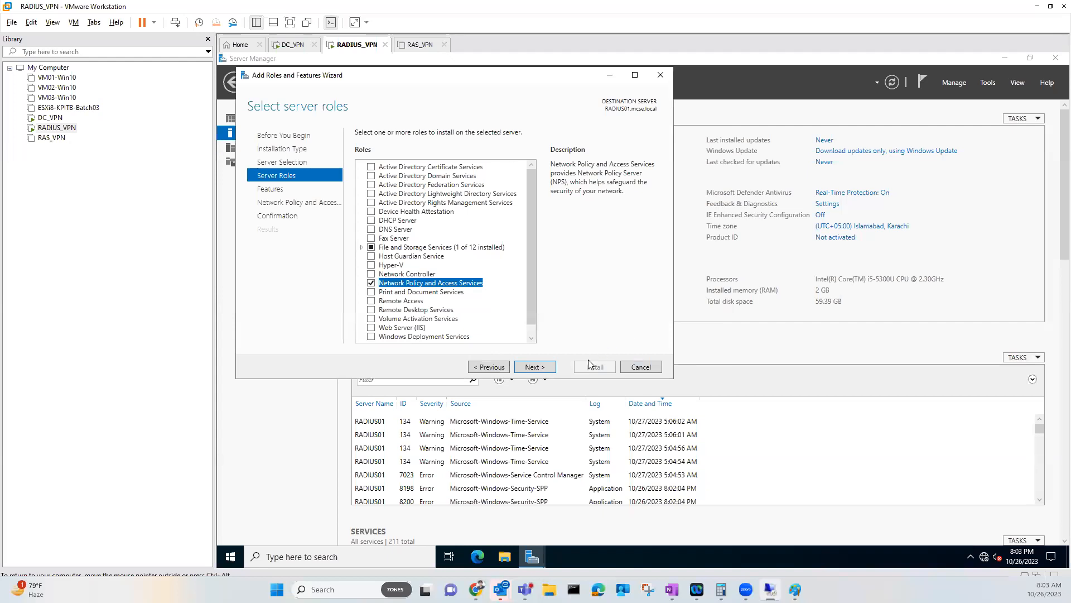
left_click(551, 371)
left_click(551, 371)
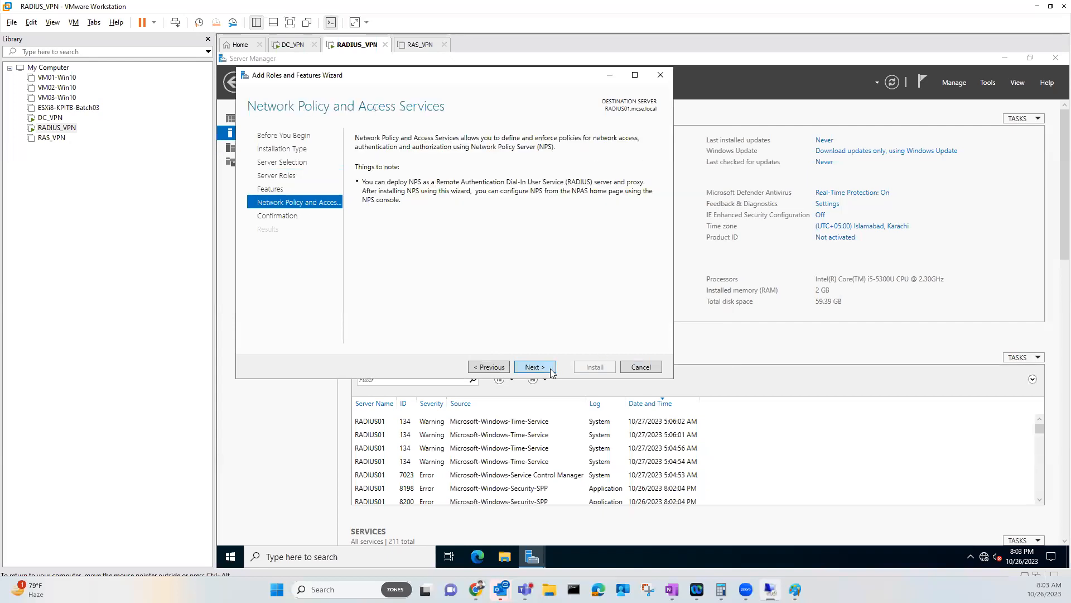
left_click(551, 371)
Allow automatic restart, install the role, and close the finished wizard
left_click(360, 149)
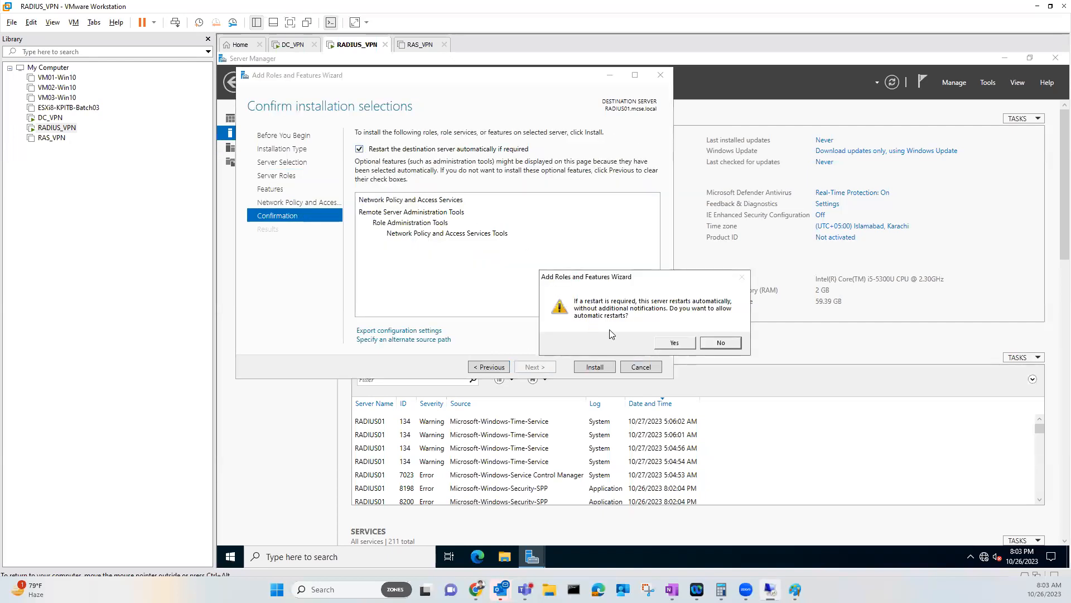
left_click(674, 344)
left_click(603, 368)
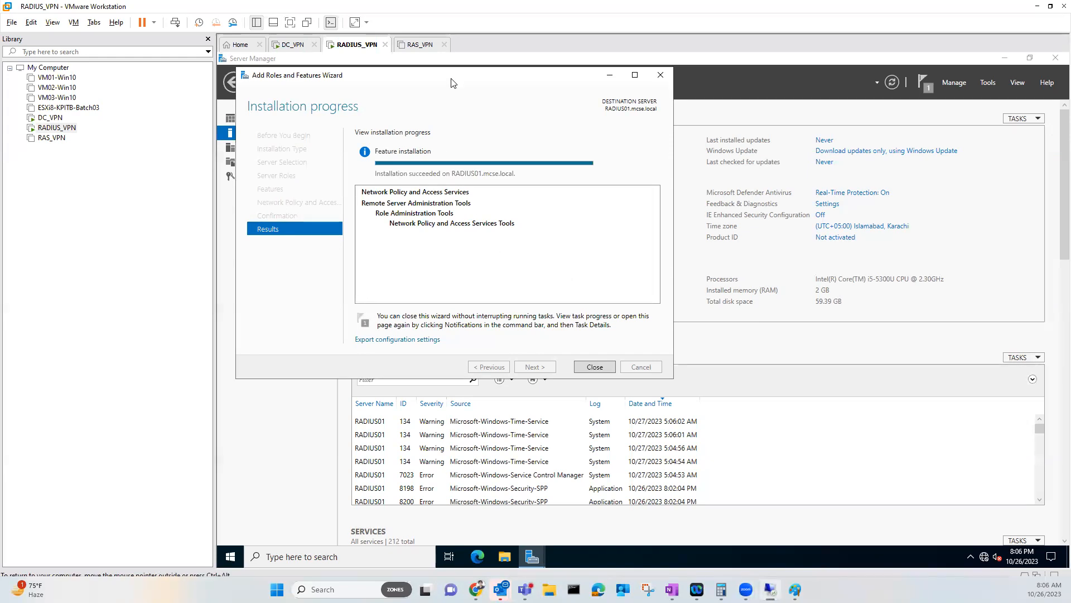
left_click_drag(454, 83, 451, 165)
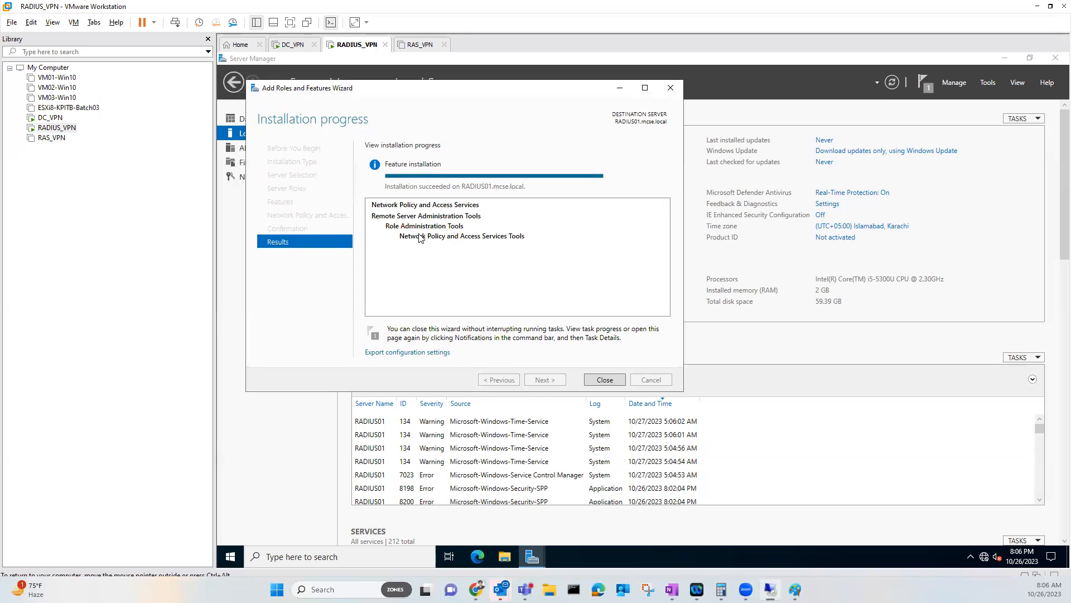
left_click(596, 379)
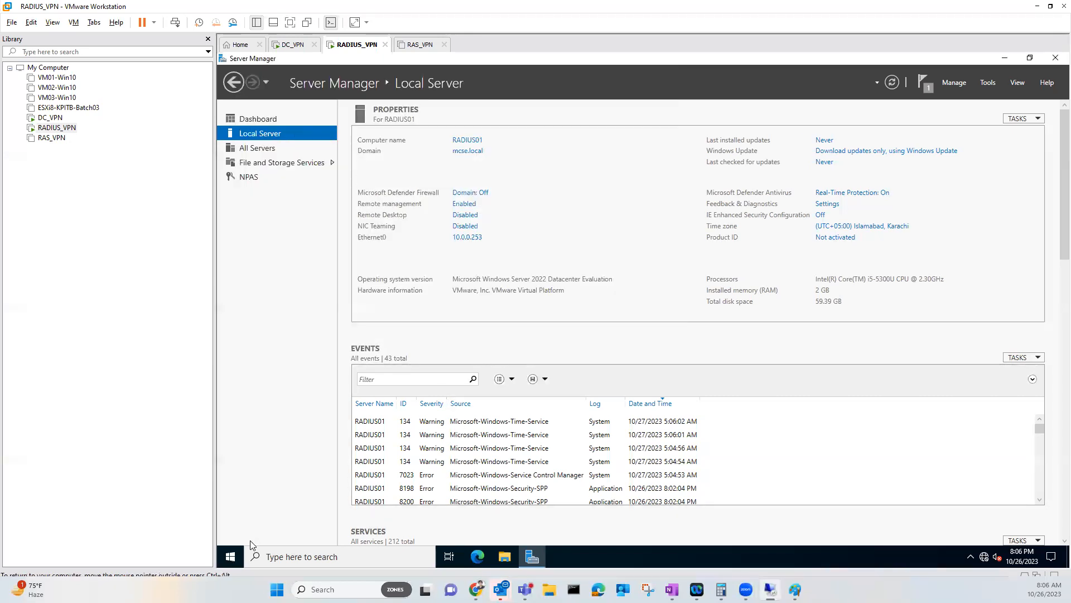
Launch the Network Policy Server console from the Start menu's administrative tools
left_click(242, 555)
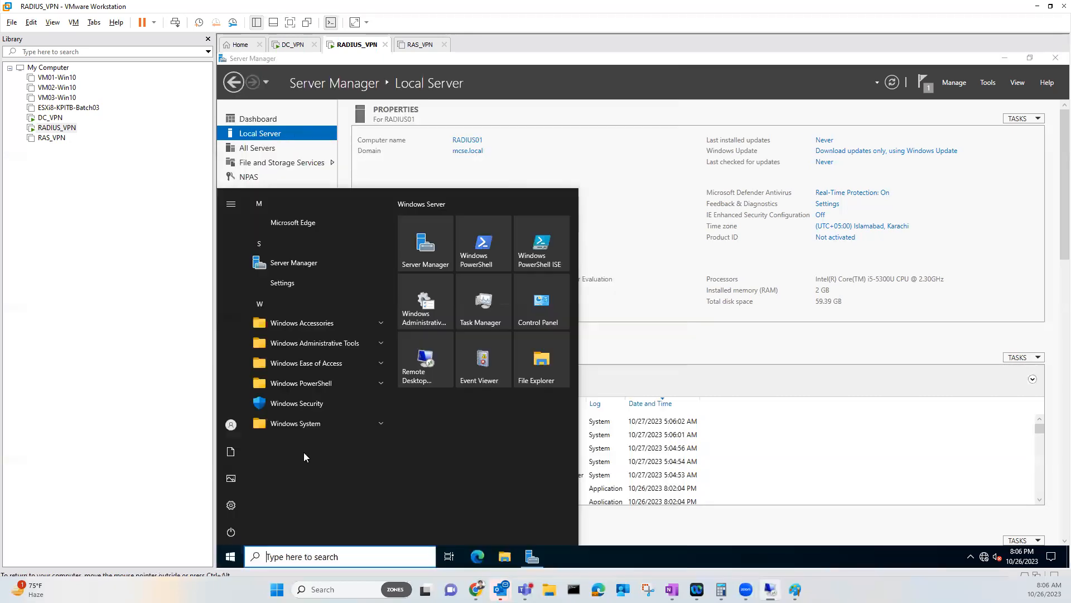
left_click(337, 345)
scroll(331, 386, "down", 1)
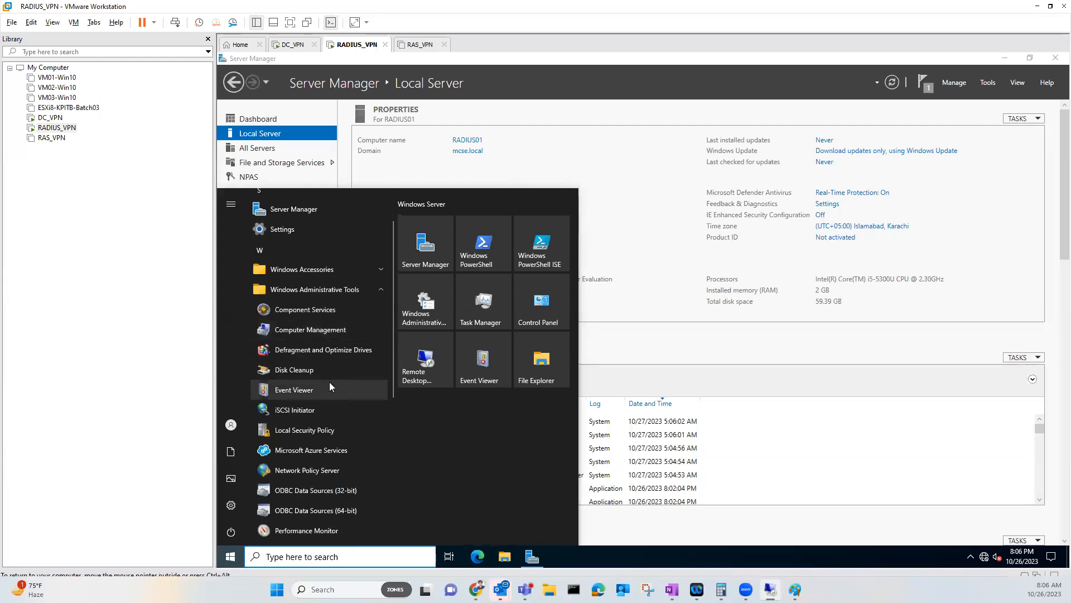
scroll(330, 387, "down", 2)
scroll(329, 363, "up", 2)
scroll(321, 332, "down", 2)
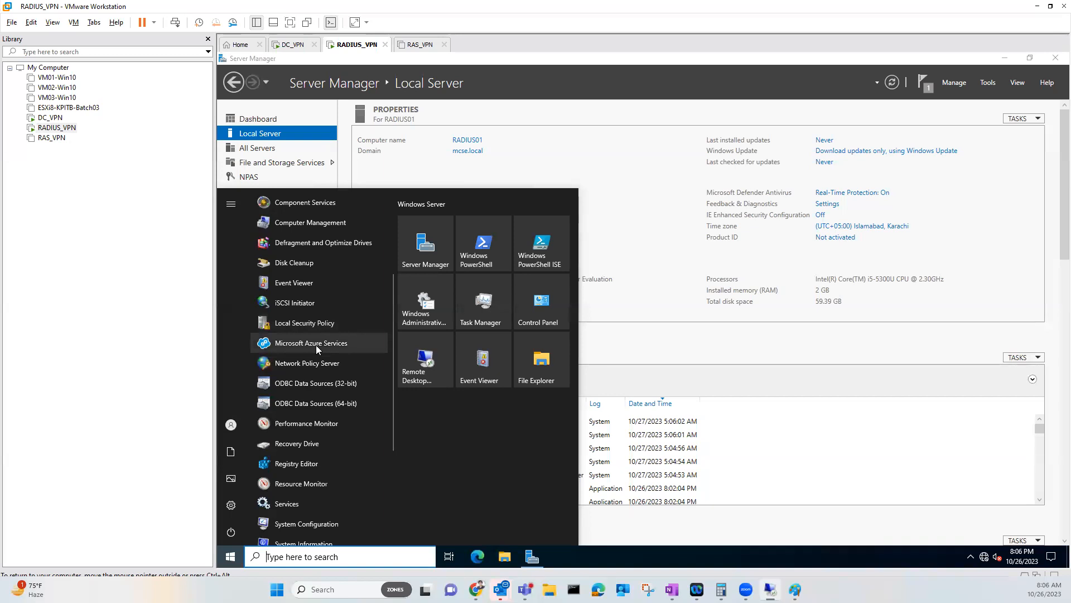
scroll(318, 348, "down", 2)
scroll(283, 413, "down", 1)
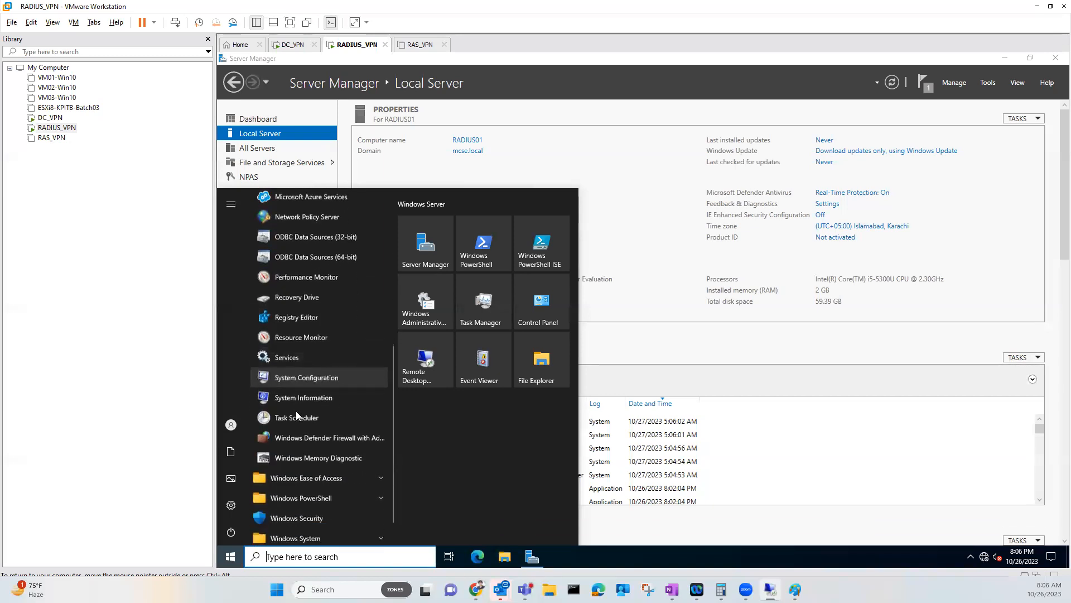
scroll(292, 411, "up", 2)
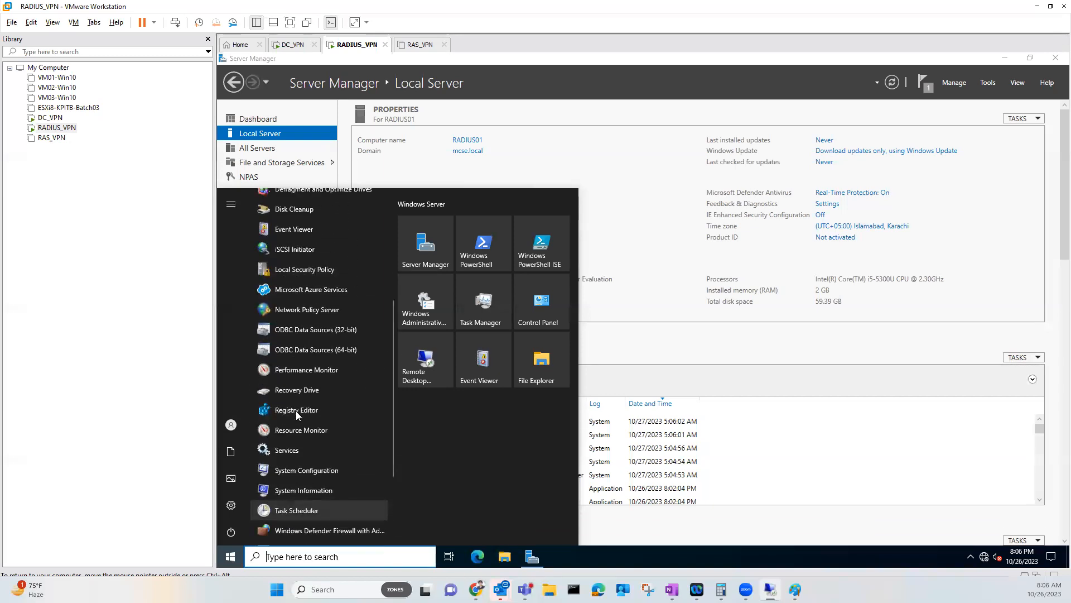
left_click(327, 310)
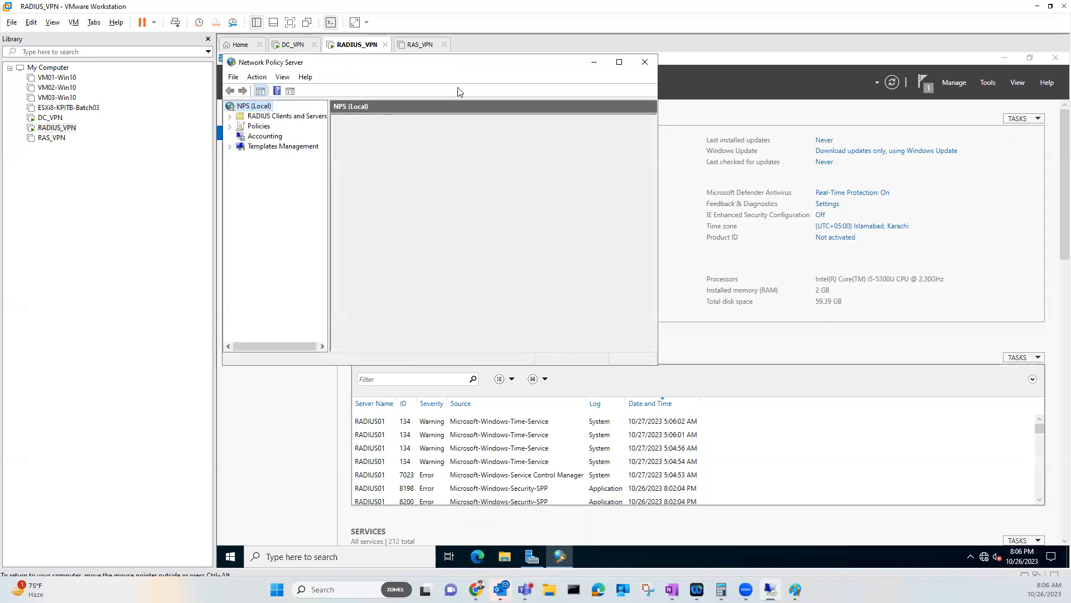
Maximize the Network Policy Server window and widen its tree pane
left_click_drag(482, 62, 503, 73)
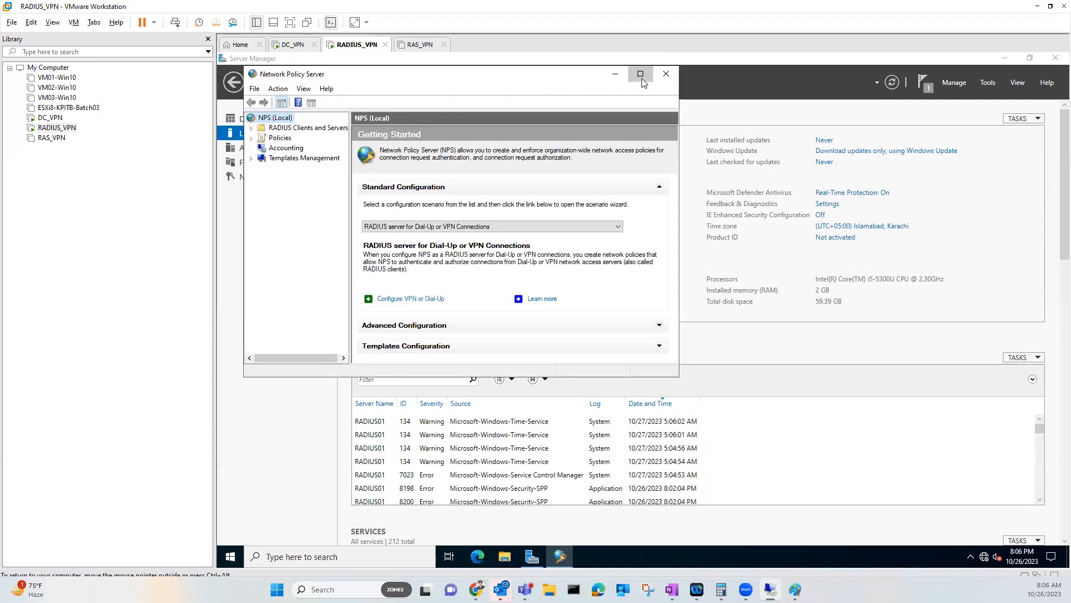
left_click(640, 73)
left_click_drag(323, 173, 350, 173)
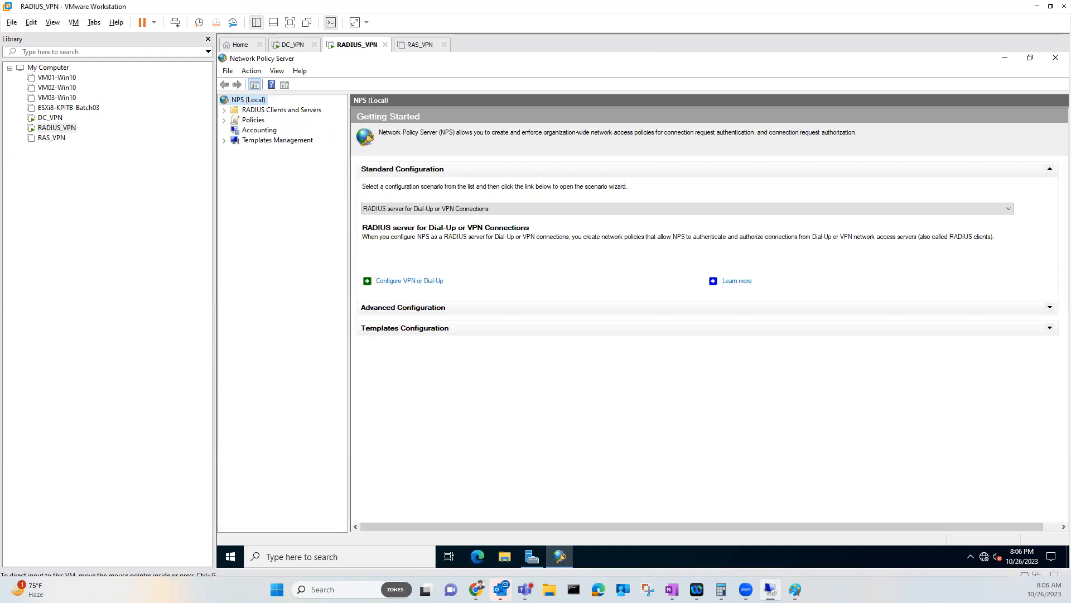
Browse the Start menu and Server Manager's Tools list, then return to the NPS console
left_click(230, 556)
left_click(334, 343)
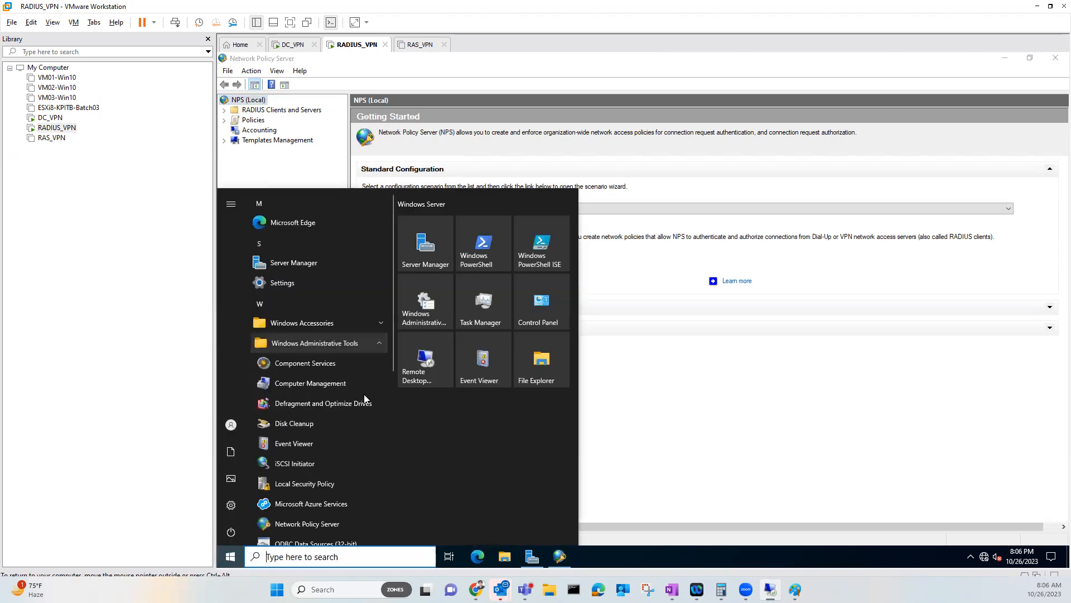
left_click(607, 444)
left_click(531, 556)
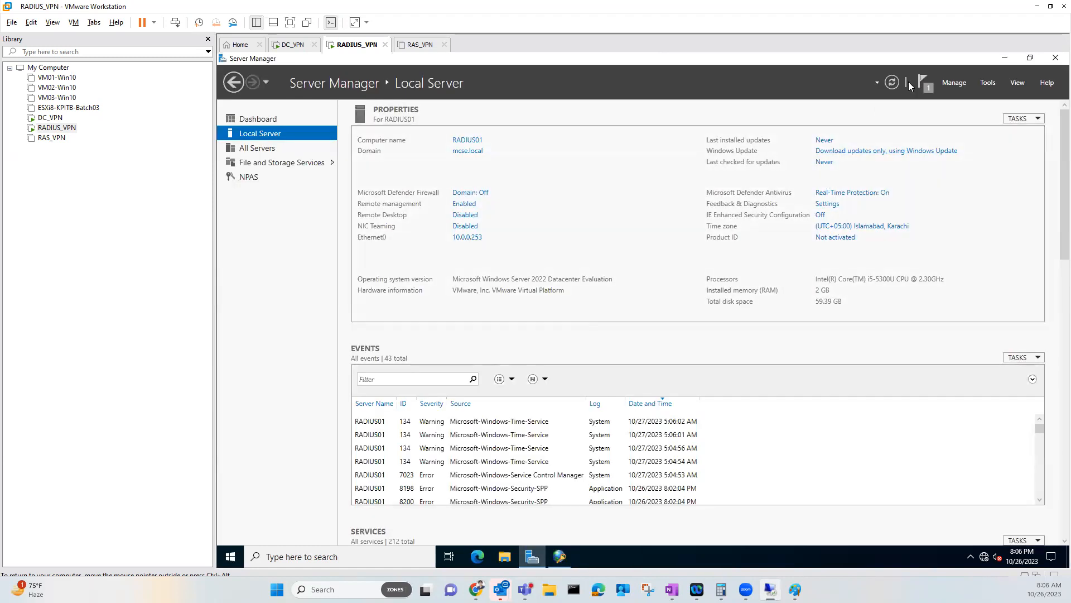
left_click(955, 83)
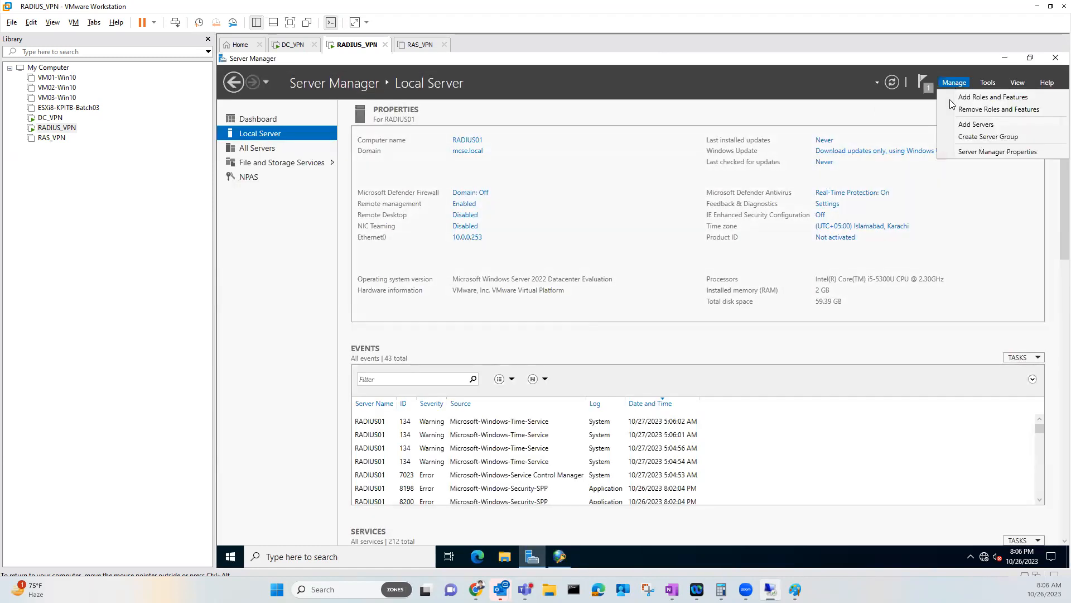
left_click(988, 82)
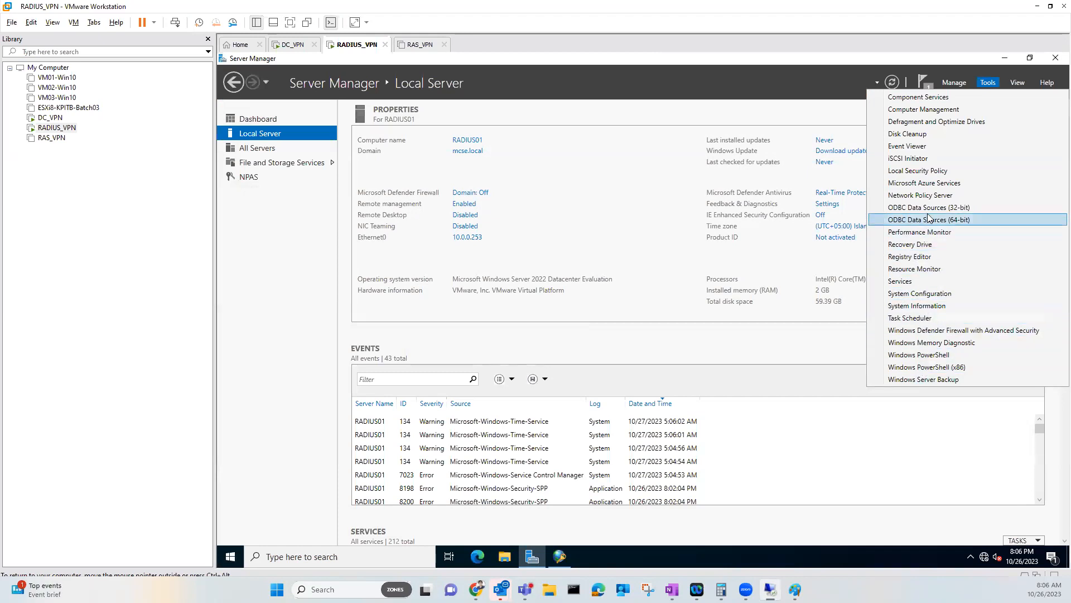
left_click(636, 177)
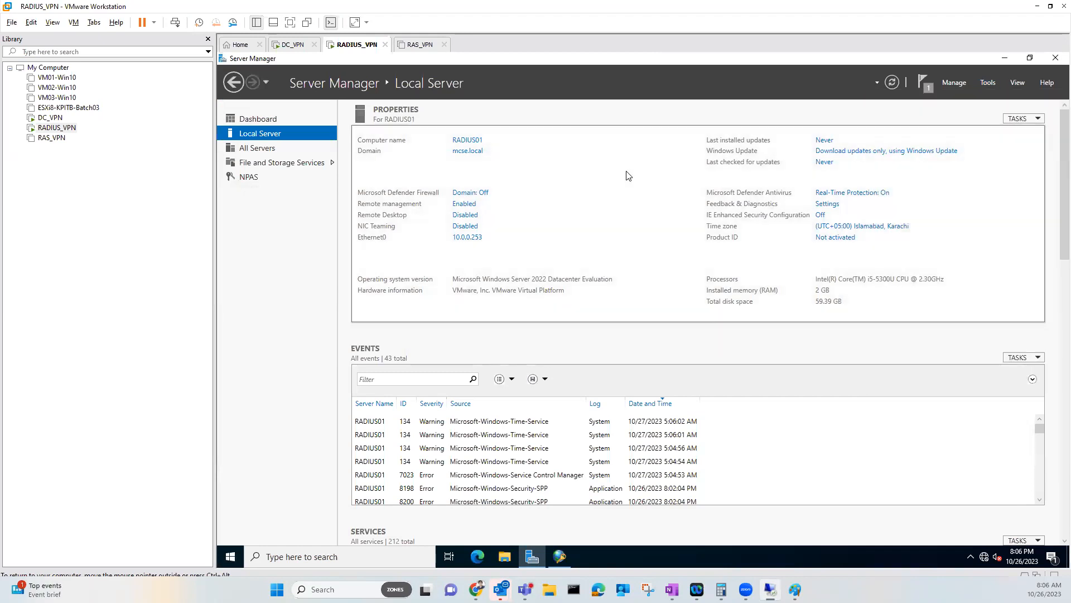
left_click(560, 557)
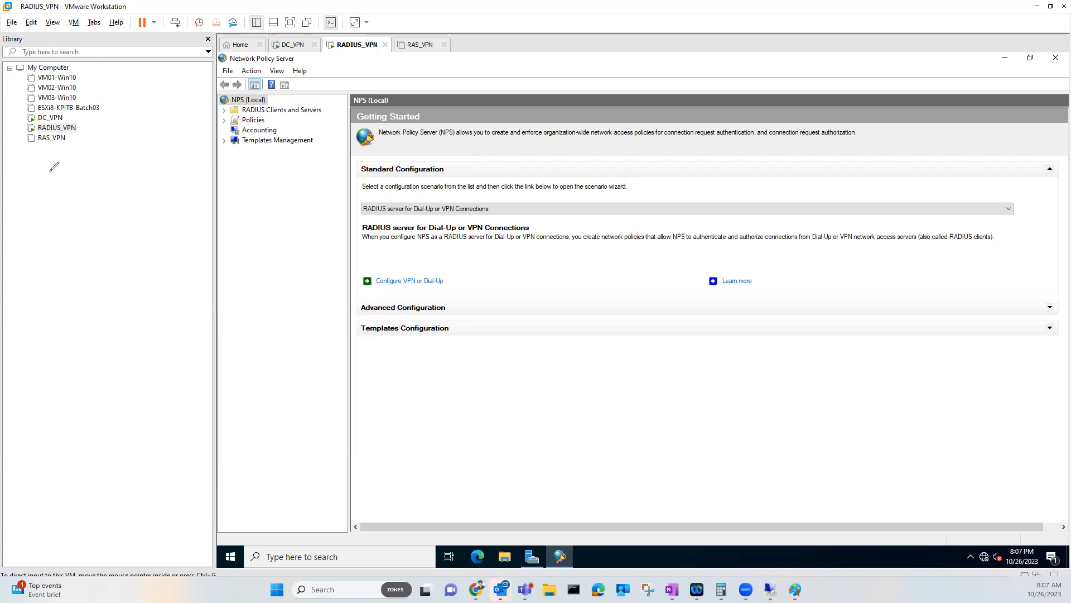
Create a red annotation text box and position it just below Templates Configuration
left_click(575, 294)
mouse_move(637, 280)
left_mouse_down()
mouse_move(538, 327)
mouse_move(536, 342)
left_mouse_up()
Write the red annotation 'RAS information' with 'Policy configuration' on a second line
type("R")
key("BackSpace")
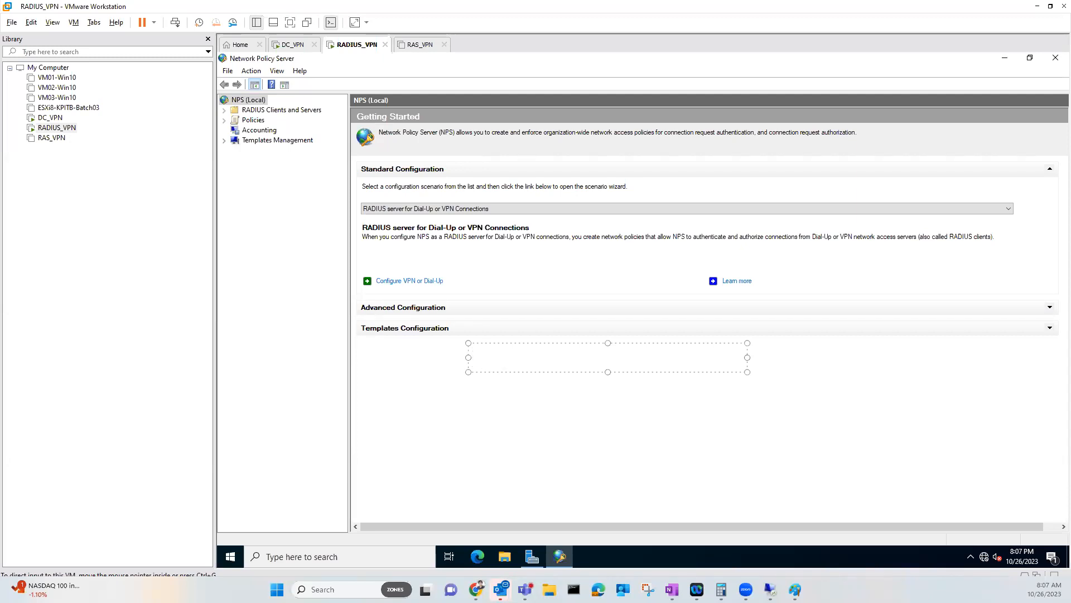
type("R")
type("AS information")
key("Return")
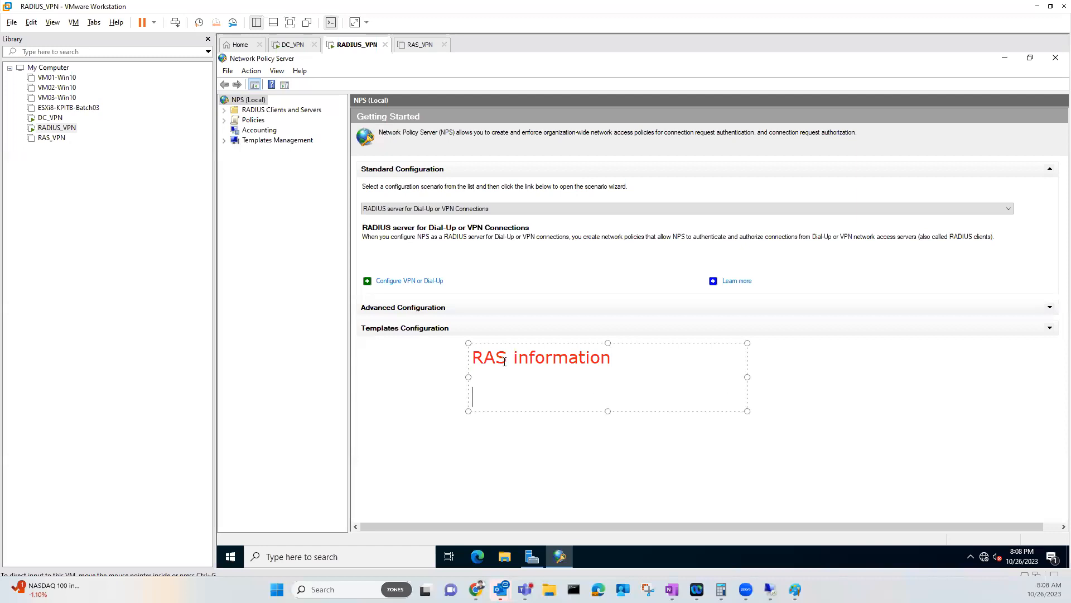
type("Policy configuration")
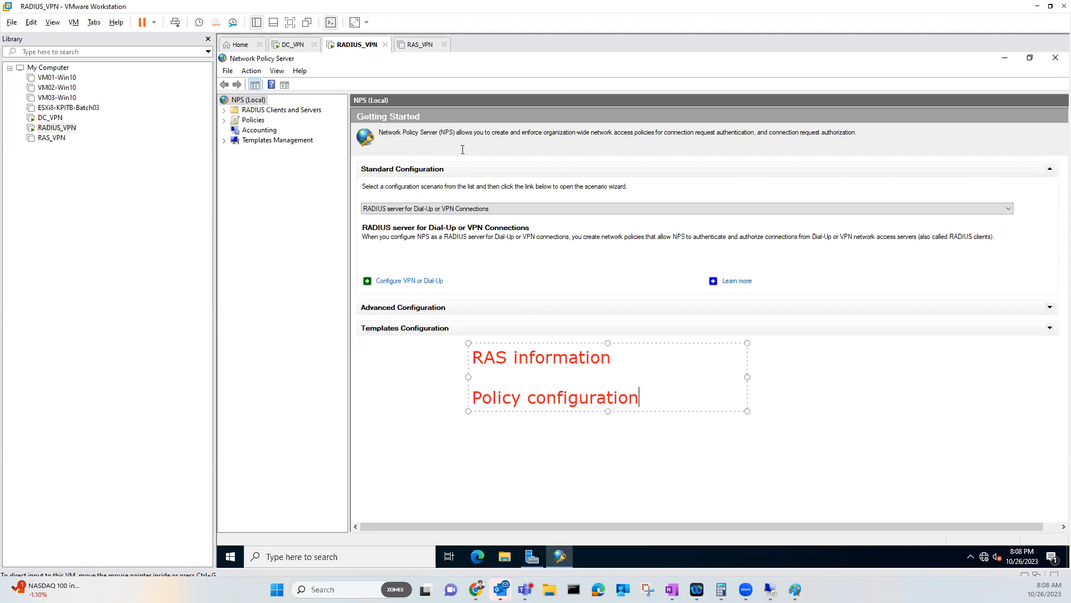
left_click(414, 48)
Glance at the powered-off RAS_VPN machine, return to RADIUS_VPN, then bring the Paint diagram forward
left_click(720, 502)
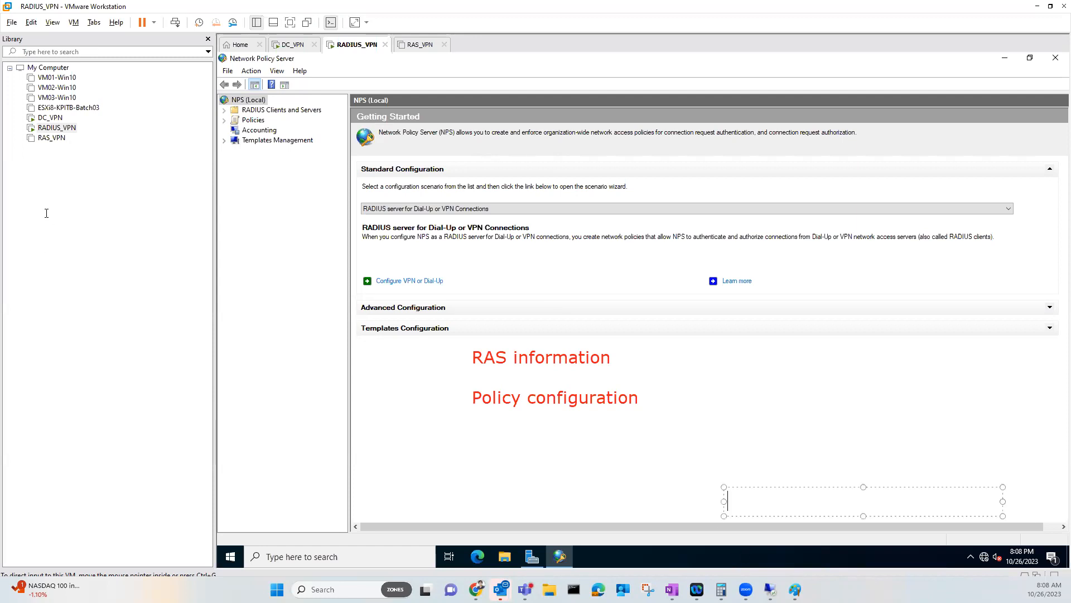
left_click(402, 49)
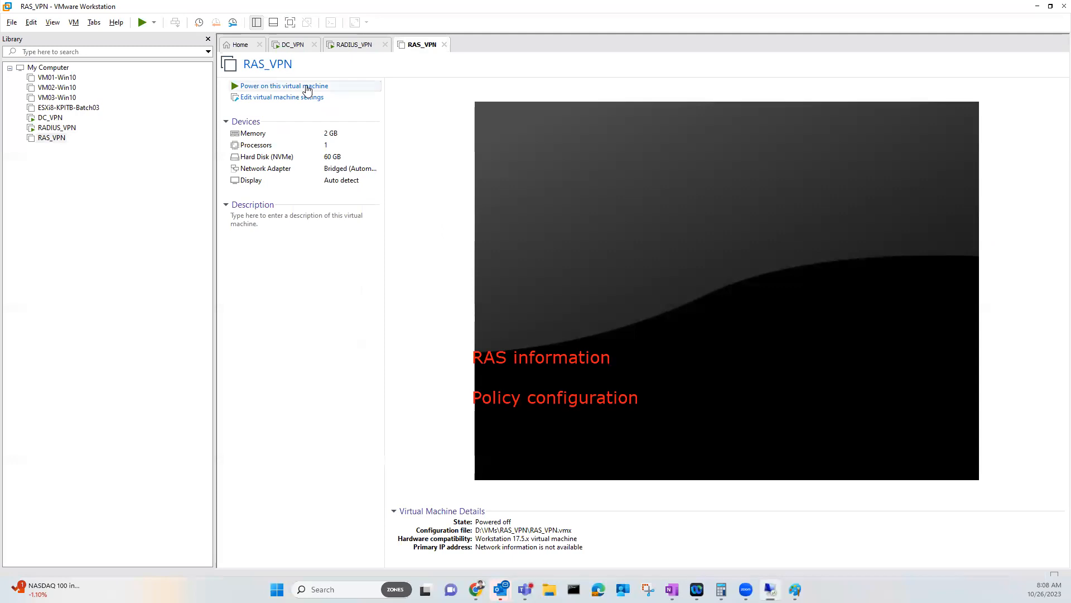
left_click(355, 46)
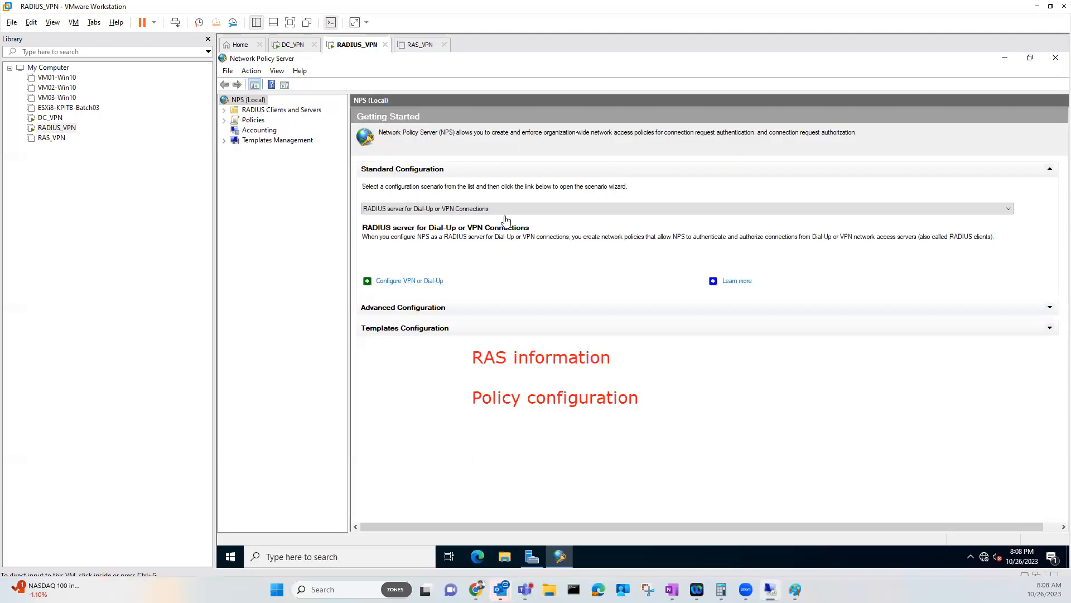
mouse_move(795, 589)
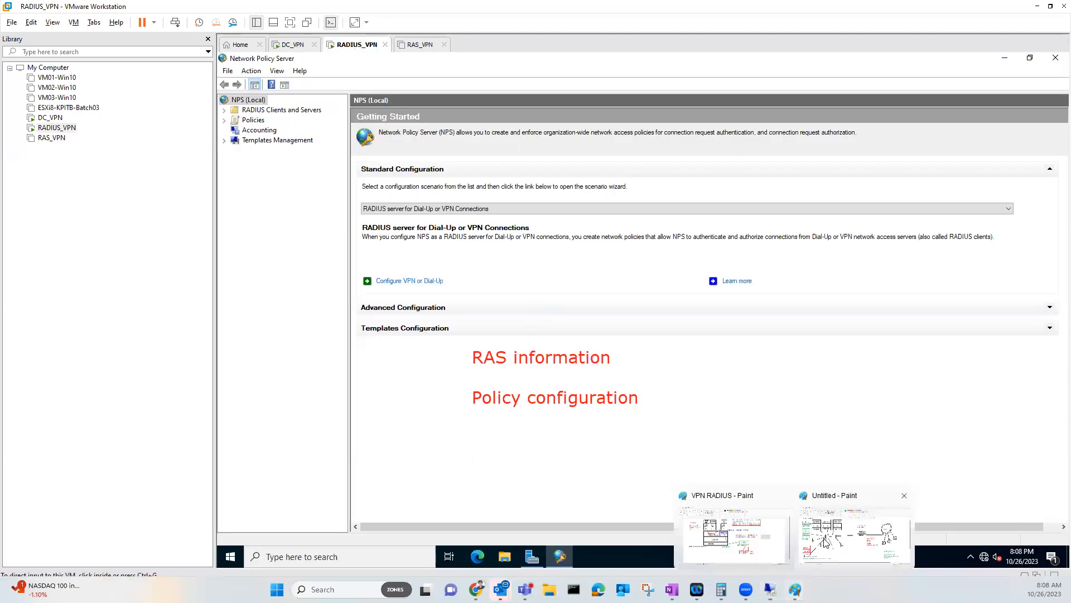
left_click(828, 537)
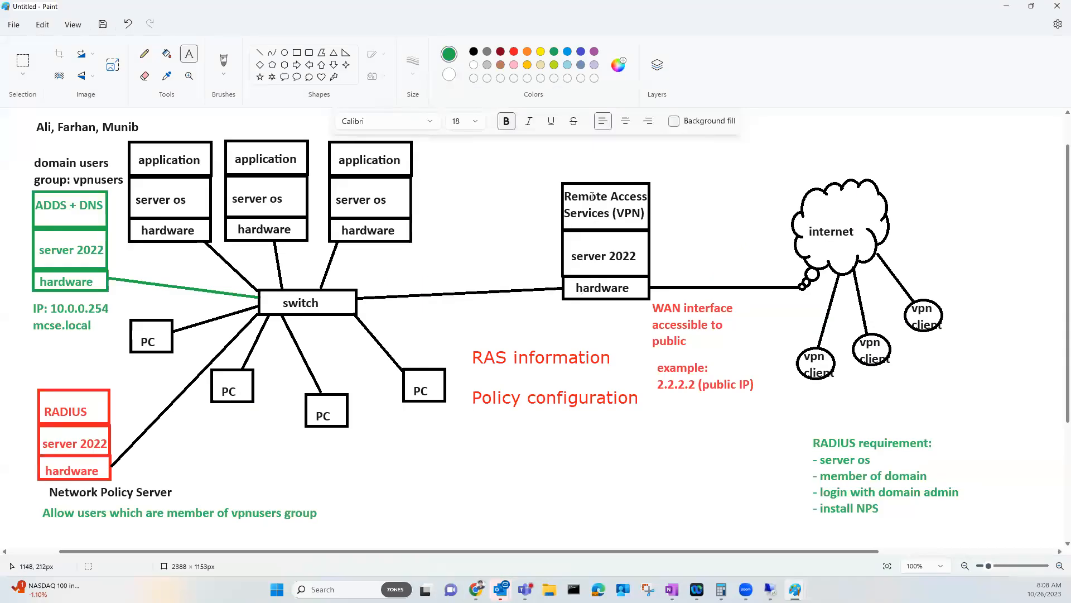
Label the server 2022 box link '10.0.0.251' over 'LAN IP' in green, then return to the VM
left_click(487, 279)
left_click_drag(487, 278, 589, 299)
type("10.0..0.251")
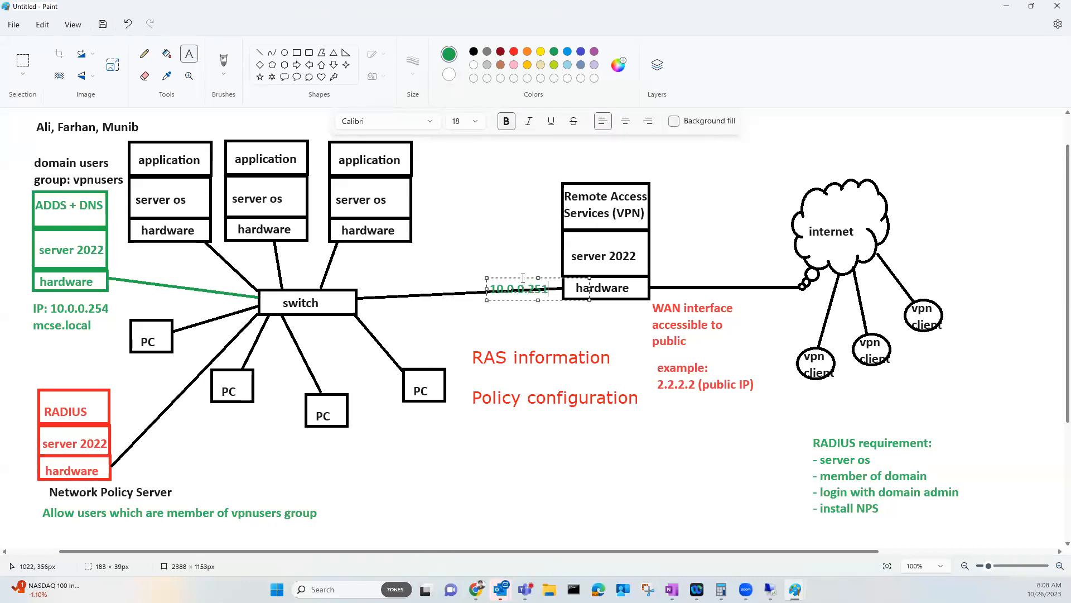
left_click_drag(521, 277, 525, 241)
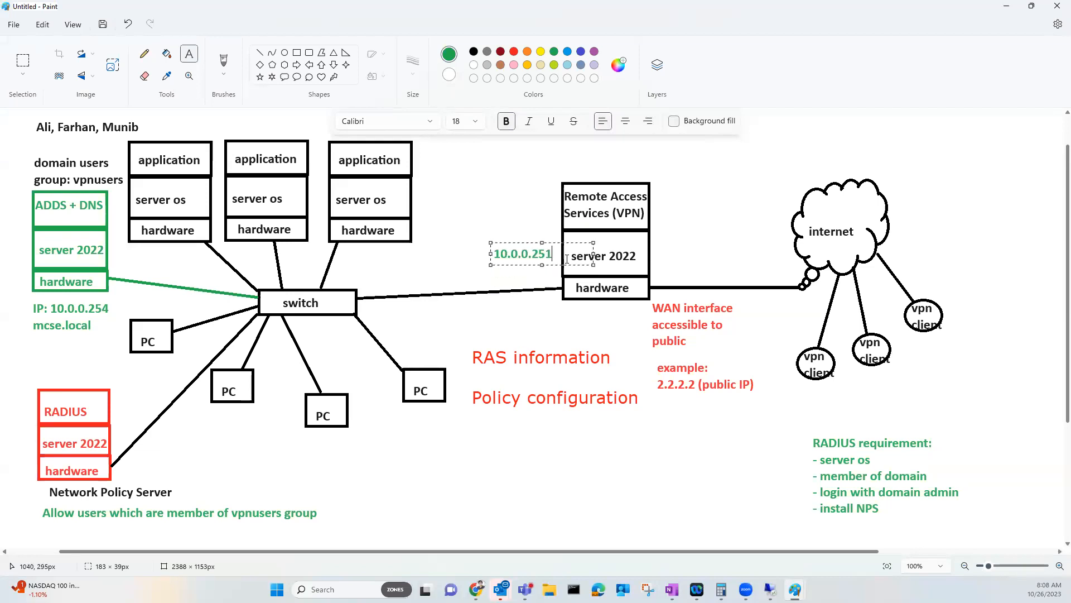
key("Return")
type("LANIP")
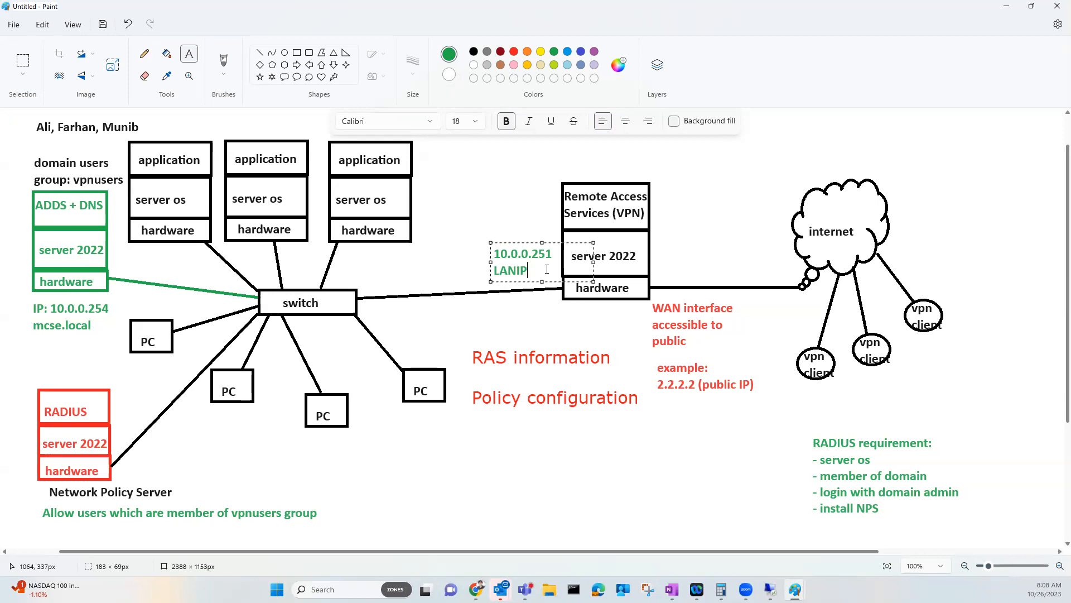
key("BackSpace")
key("BackSpace")
type("IP")
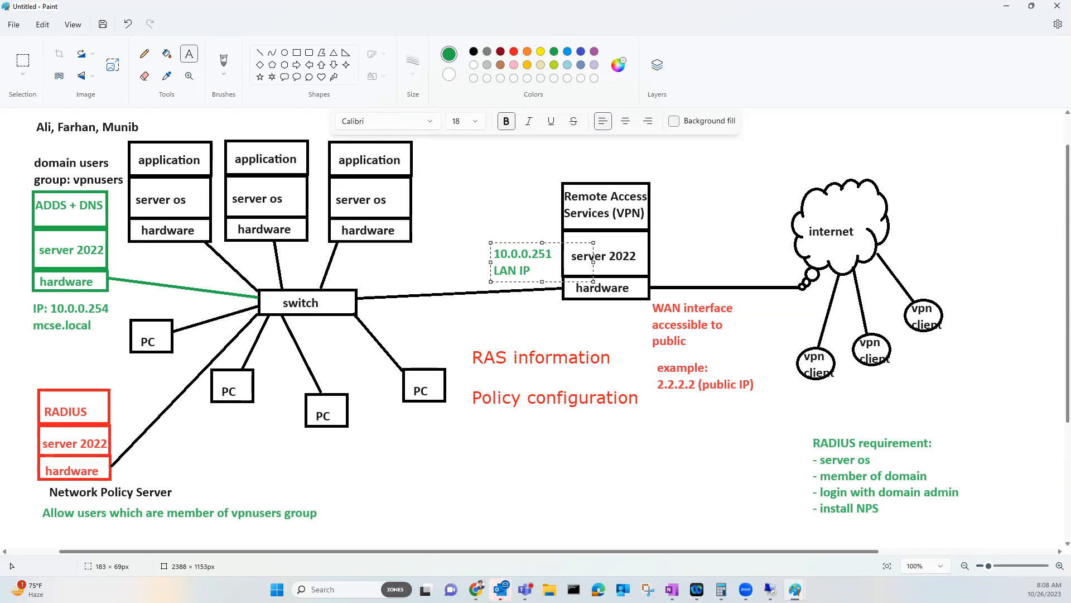
left_click(770, 589)
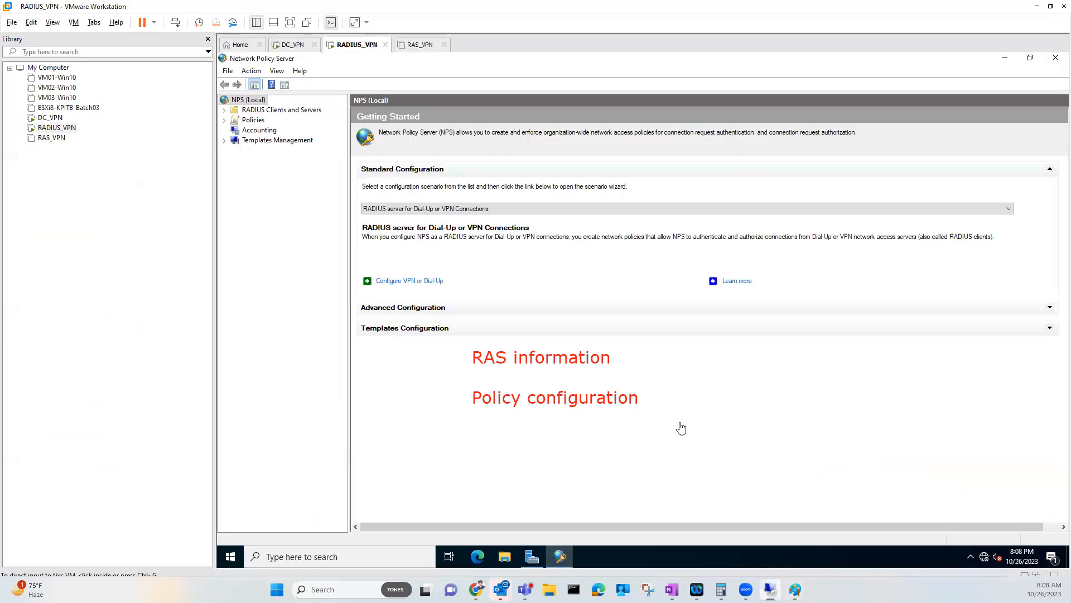
Expand RADIUS Clients and Servers, select the empty RADIUS Clients list and preview its New option
left_click(224, 110)
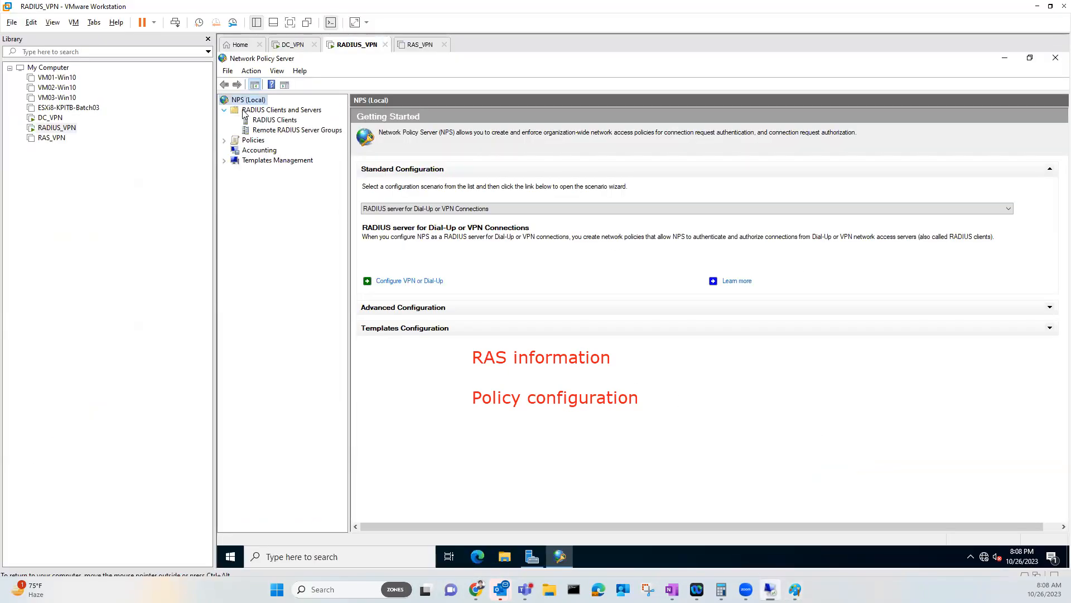
left_click(284, 121)
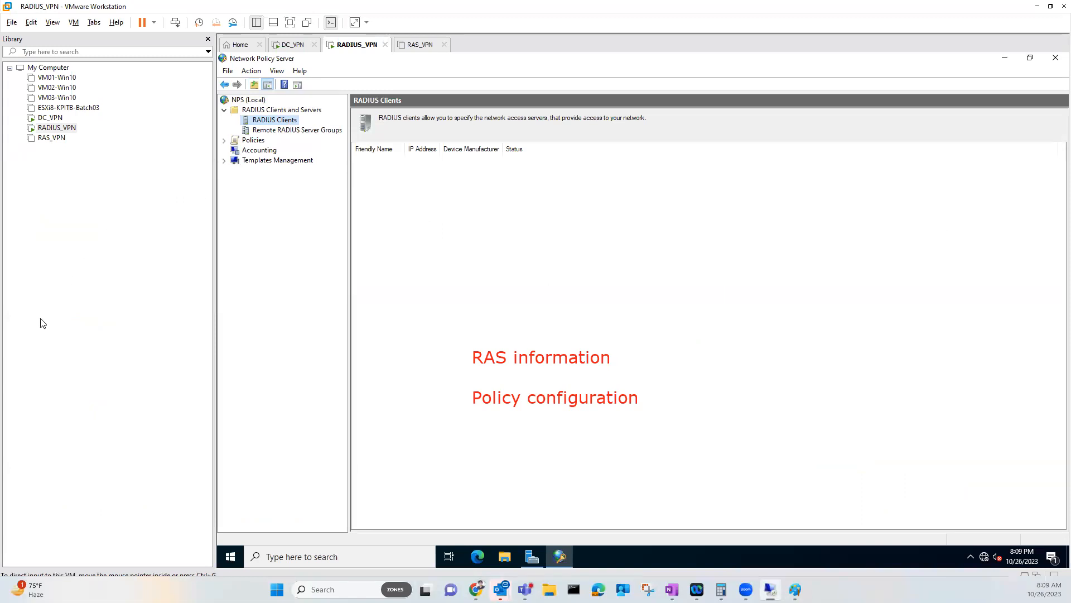
right_click(293, 122)
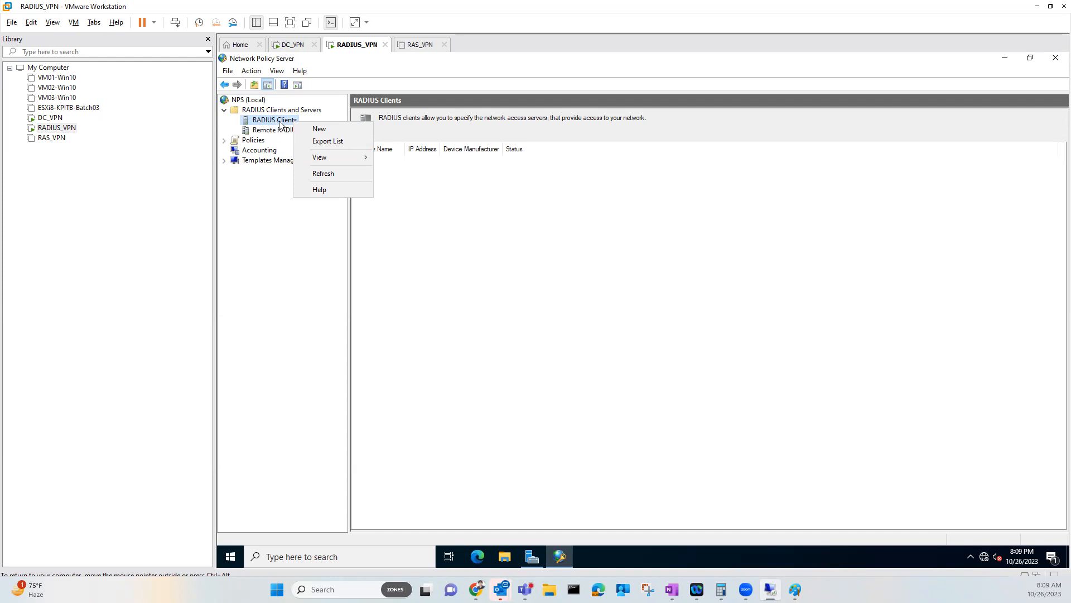
left_click(269, 166)
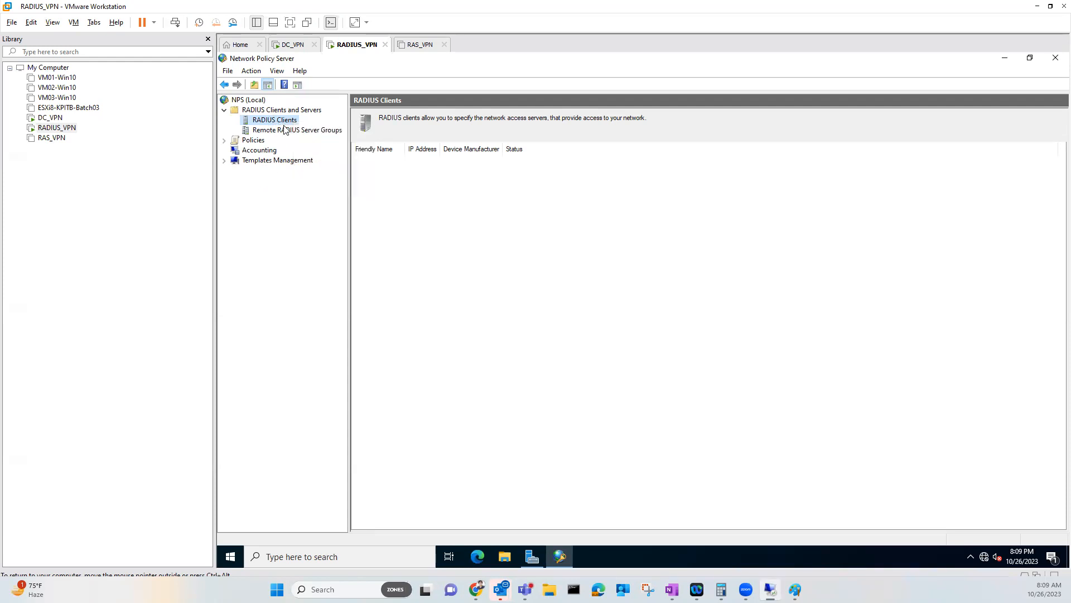
In Paint, circle the RADIUS and Remote Access Services boxes in red and draw arrows from them
mouse_move(795, 589)
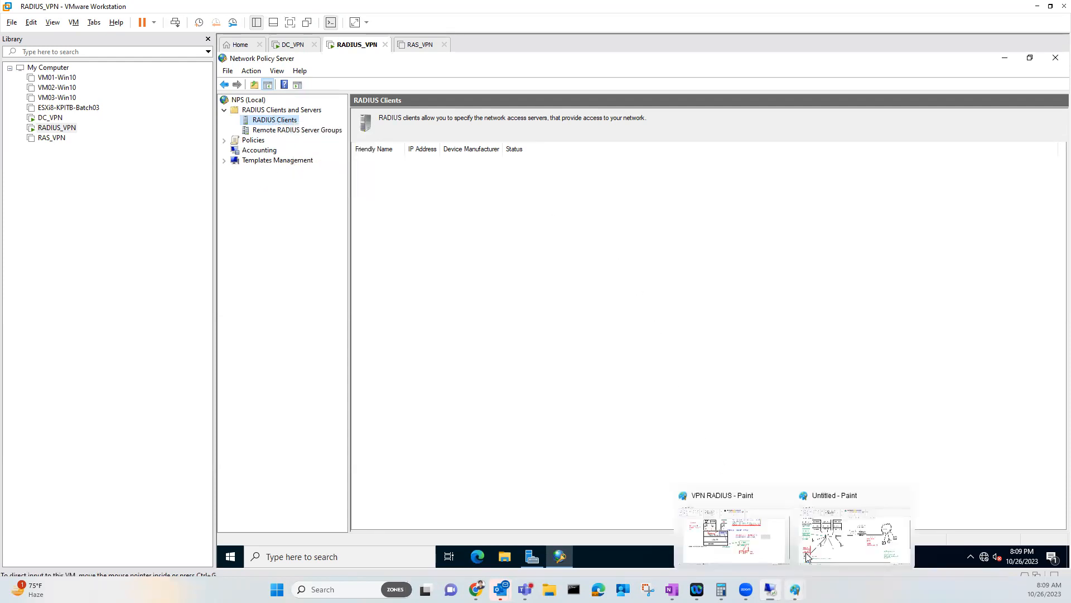
left_click(824, 529)
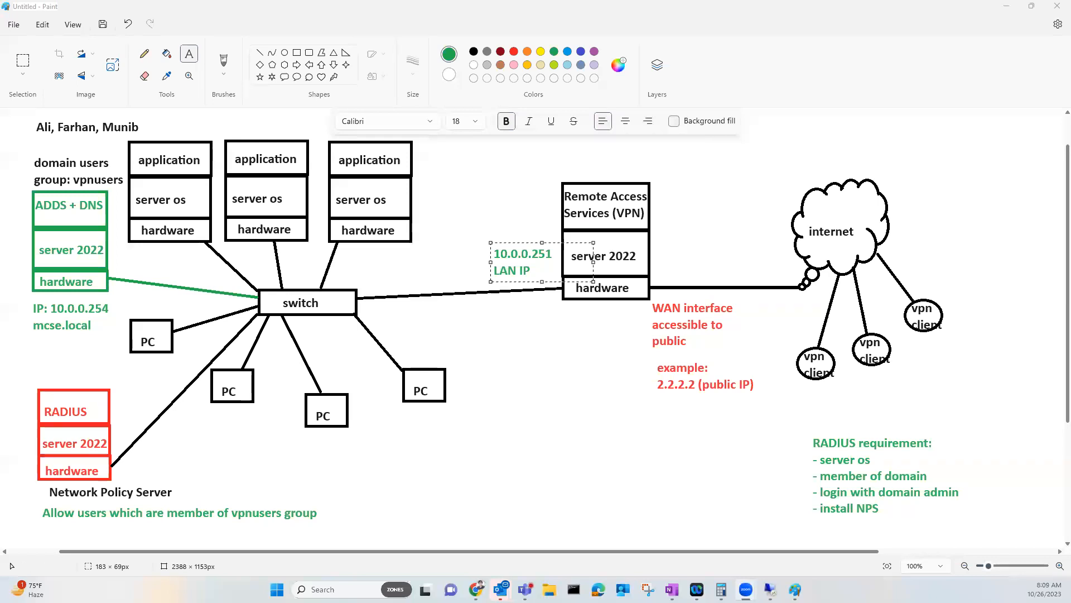
mouse_move(53, 374)
left_mouse_down()
mouse_move(30, 396)
mouse_move(26, 450)
mouse_move(117, 471)
left_mouse_up()
mouse_move(134, 420)
left_mouse_down()
mouse_move(84, 371)
mouse_move(64, 382)
mouse_move(152, 387)
left_mouse_up()
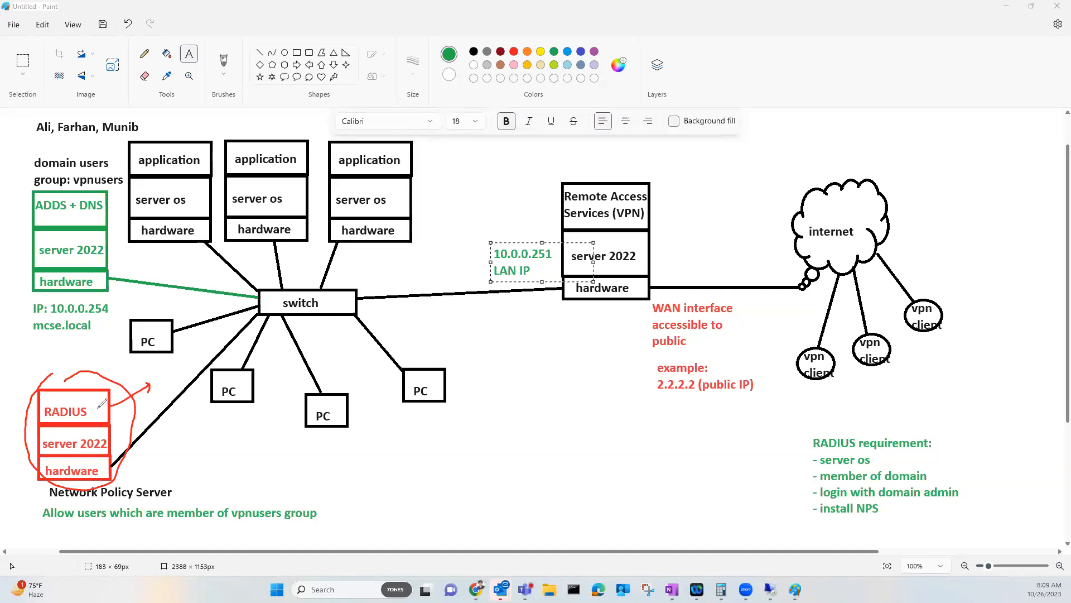
mouse_move(638, 180)
left_mouse_down()
mouse_move(610, 176)
mouse_move(552, 301)
mouse_move(654, 278)
mouse_move(616, 172)
left_mouse_up()
mouse_move(574, 297)
left_mouse_down()
mouse_move(549, 348)
mouse_move(566, 342)
mouse_move(522, 377)
mouse_move(530, 385)
left_mouse_up()
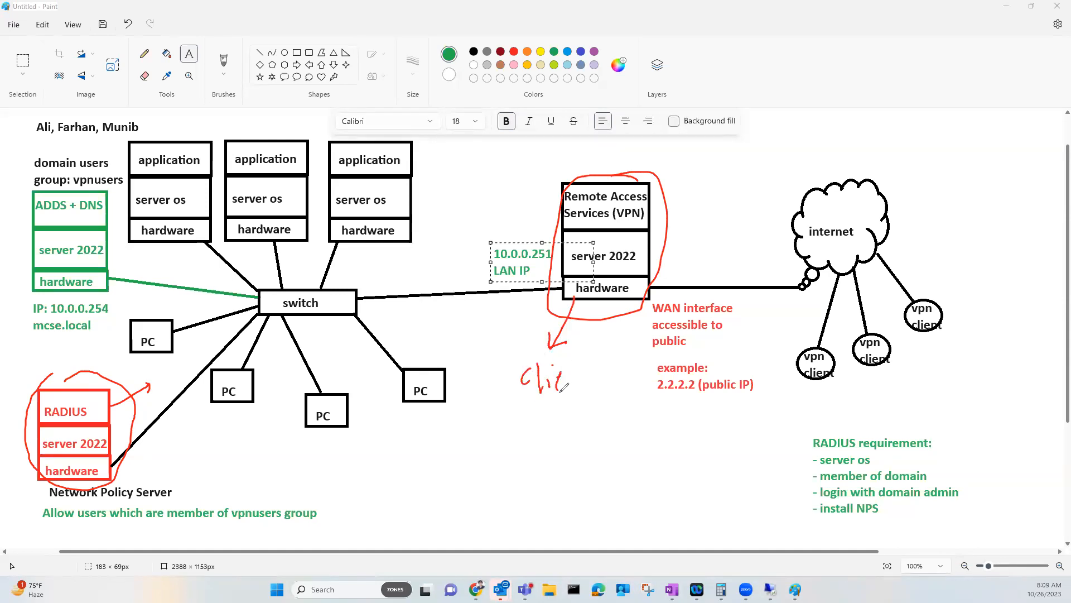
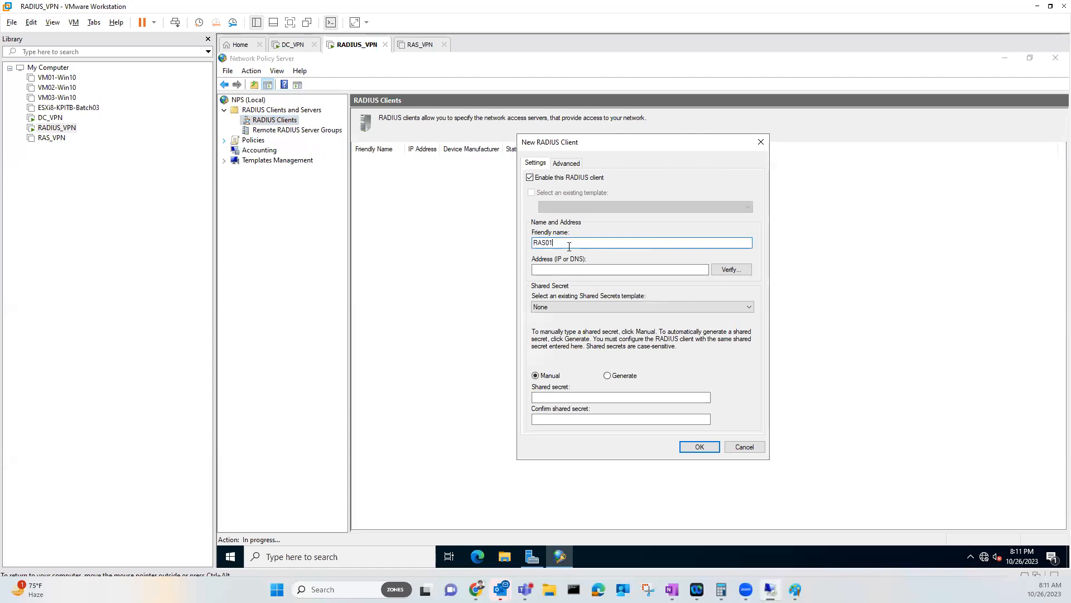
Enter 10.0.0.251 as the RADIUS client address and verify that it resolves
left_click(607, 271)
type("10.")
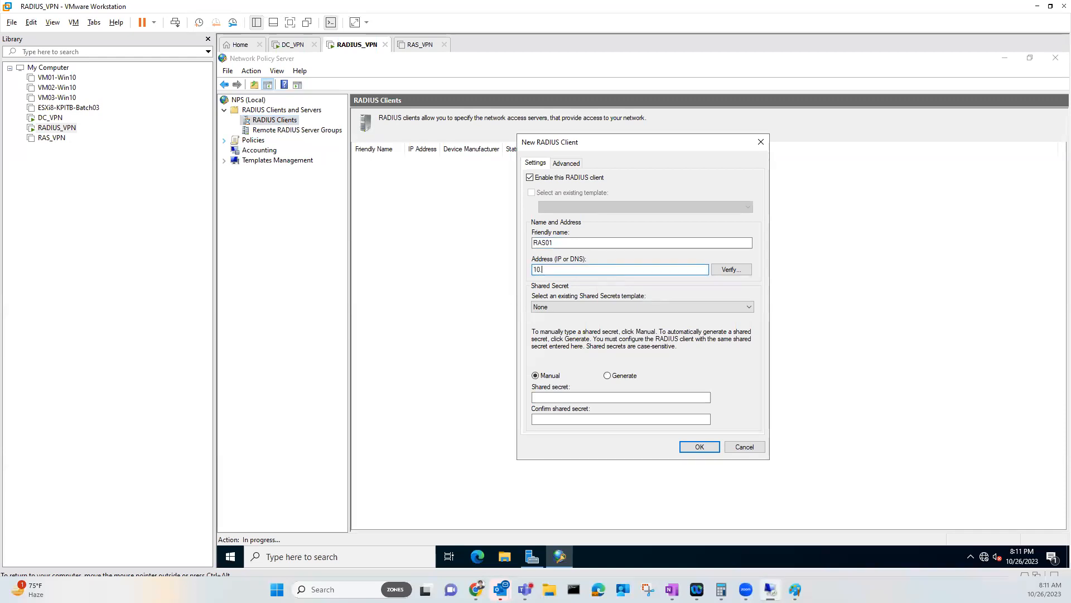
type("0.0.251")
left_click(728, 271)
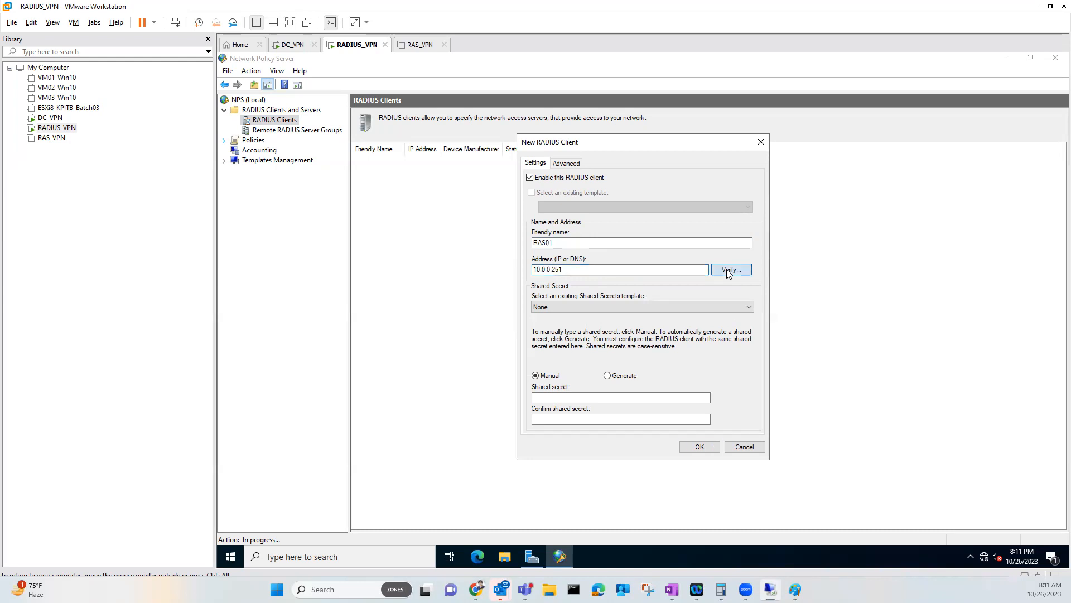
left_click(720, 251)
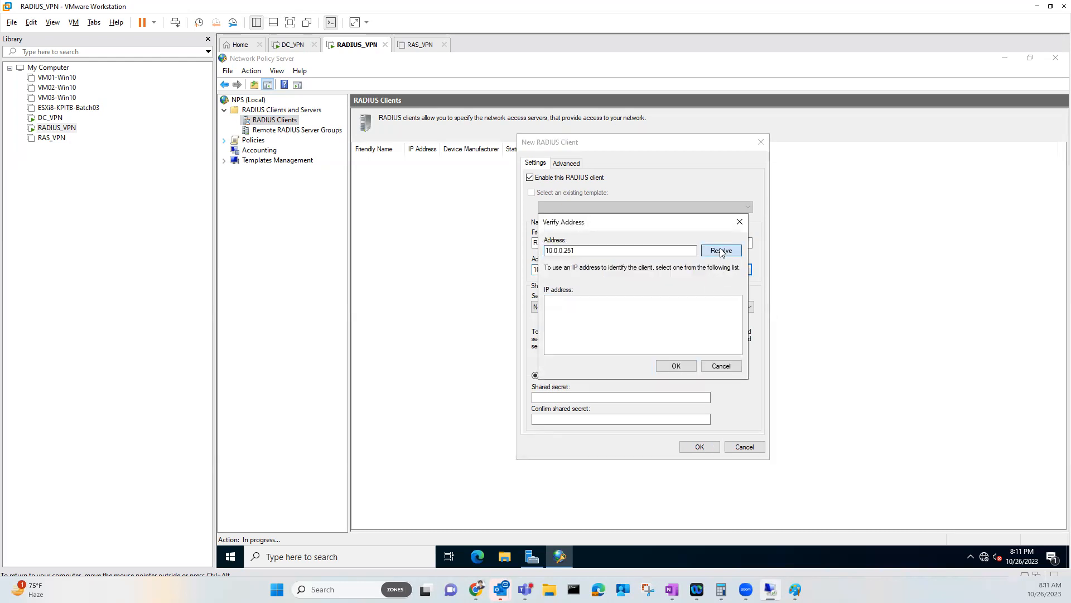
left_click(673, 366)
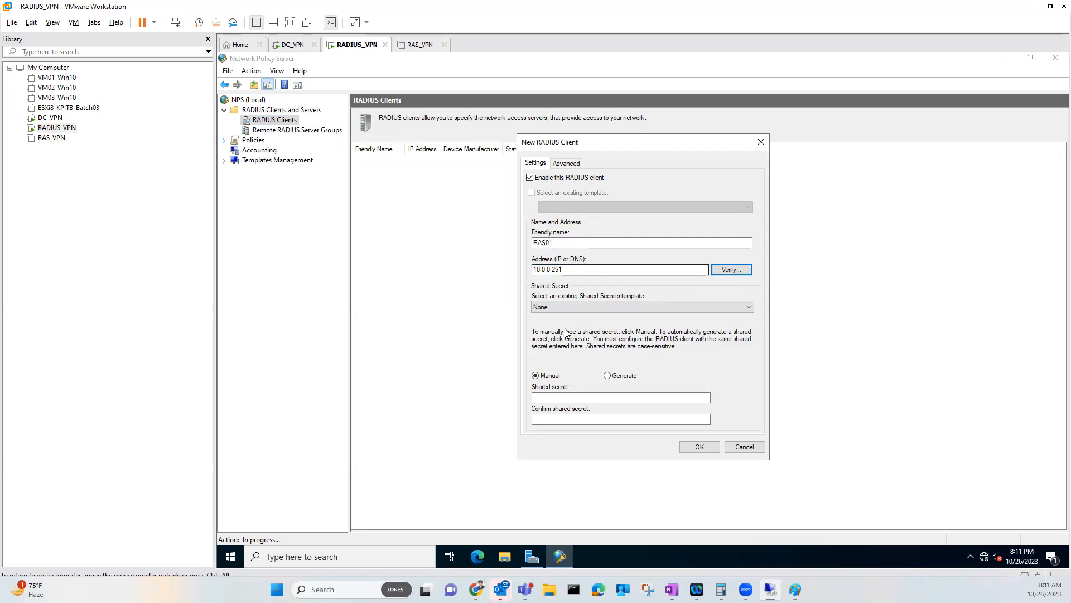
Enter and confirm the shared secret, then save RAS01 as a RADIUS client
left_click(568, 396)
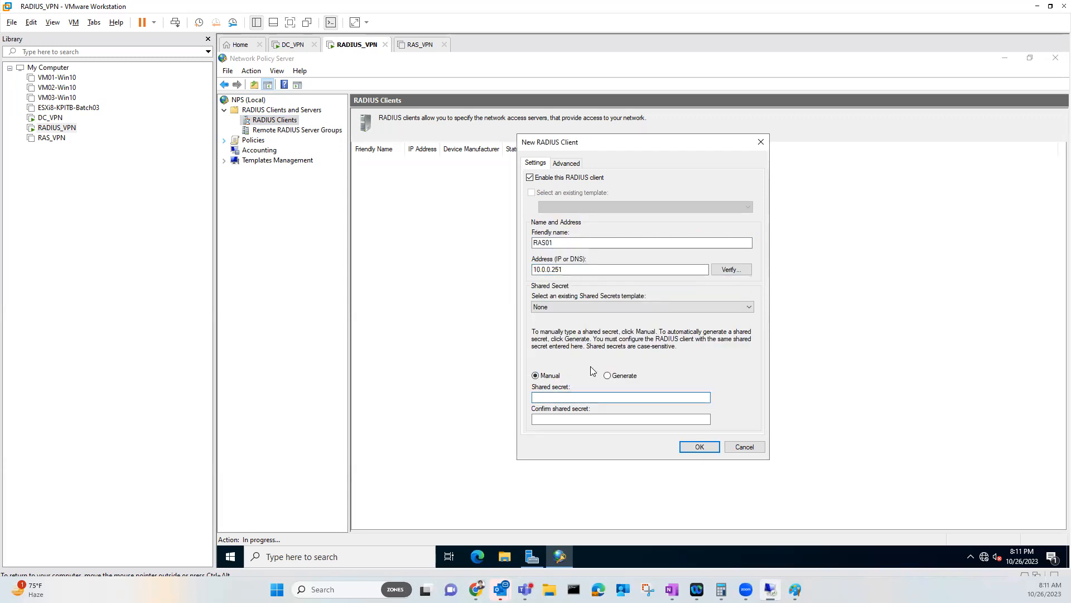
type("•••••••••••")
key("Tab")
type("•••••")
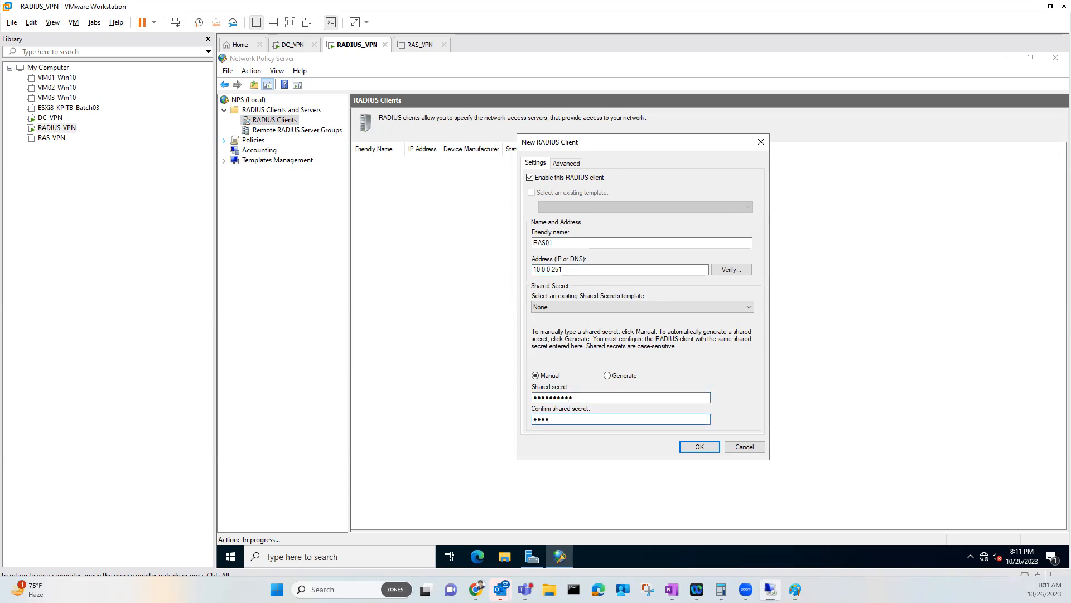
key("BackSpace")
key("BackSpace")
key("BackSpace")
key("BackSpace")
key("BackSpace")
type("•••••••••••")
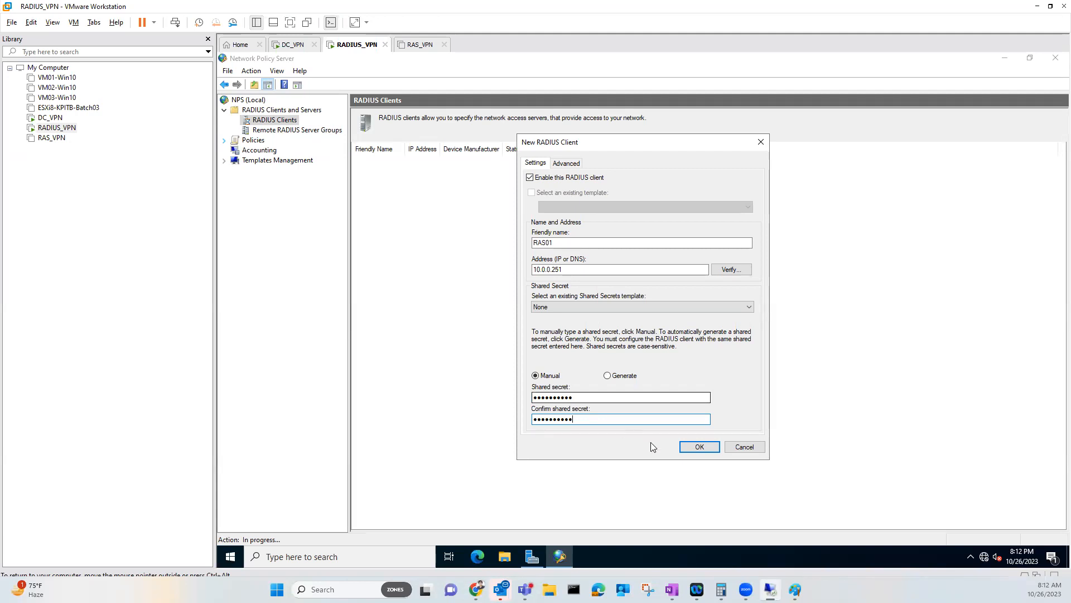
left_click(698, 448)
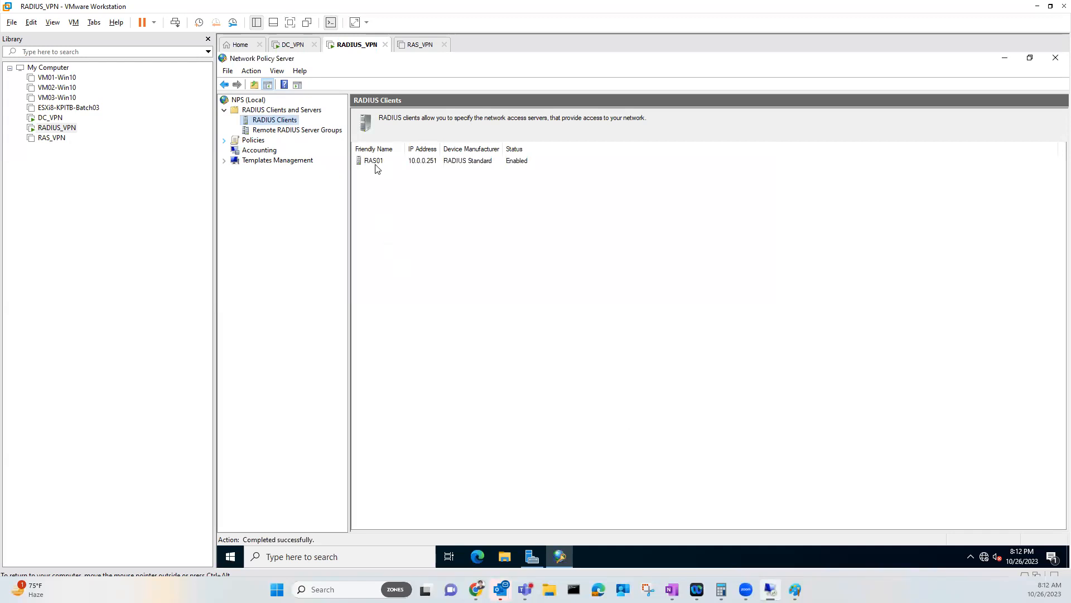
Select the RAS01 client, expand Policies, and bring up the Network Policies context menu
left_click(376, 164)
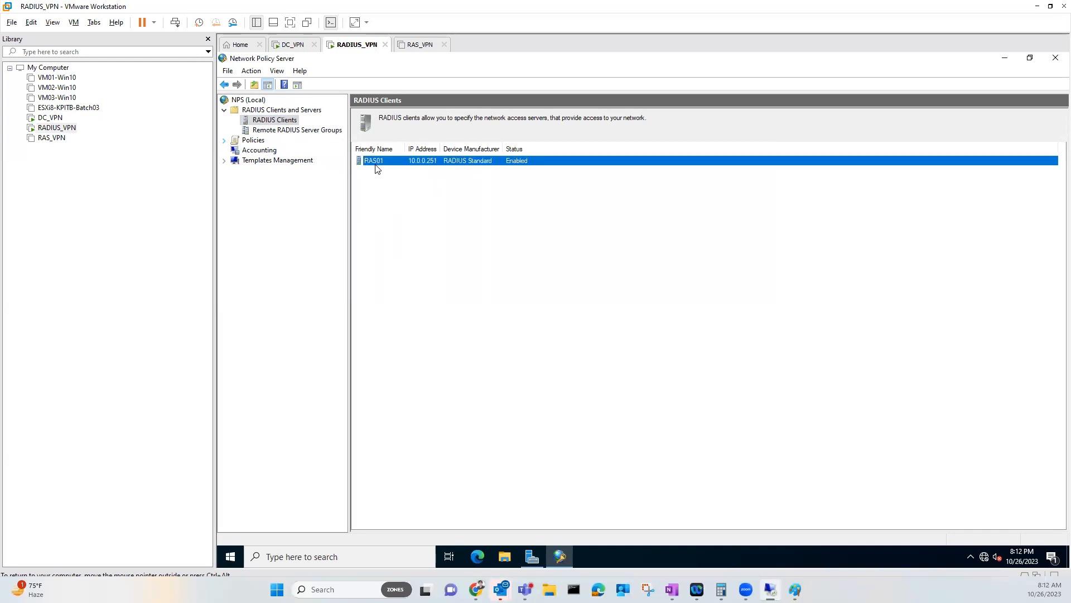
left_click(225, 140)
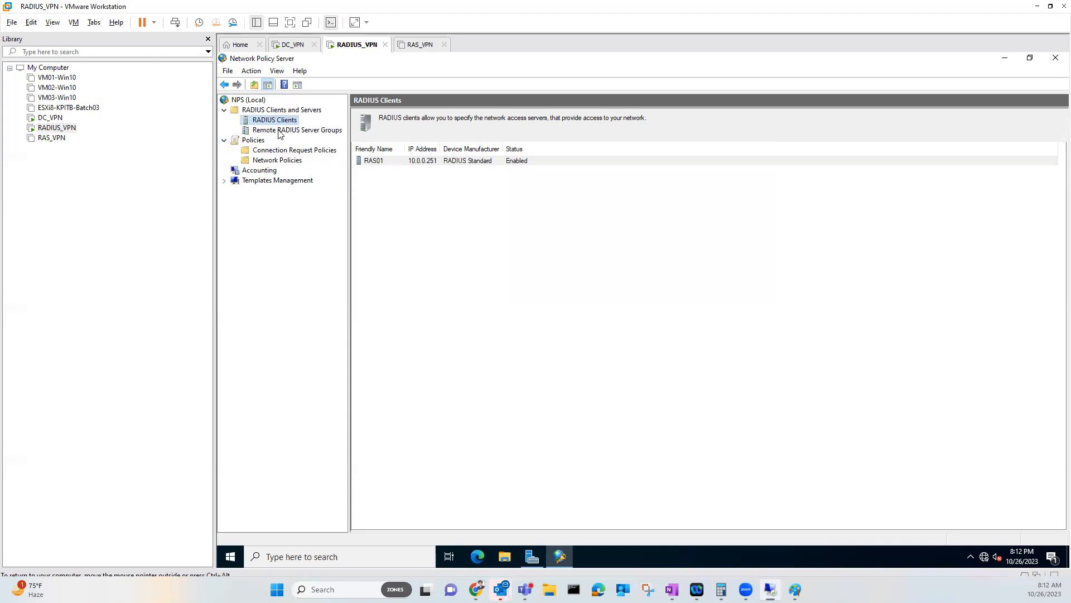
left_click(271, 161)
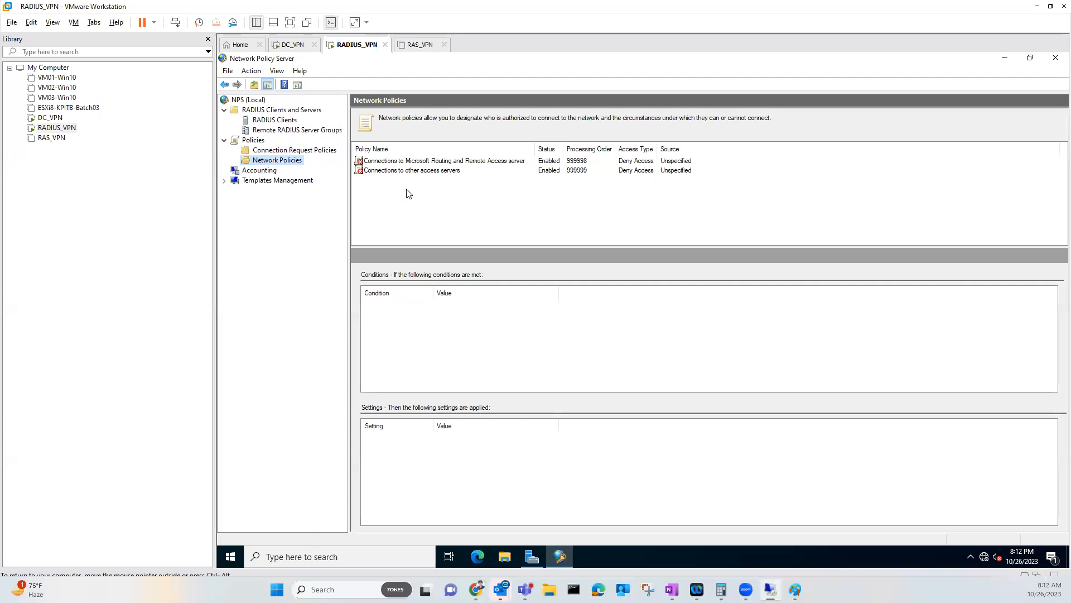
right_click(292, 166)
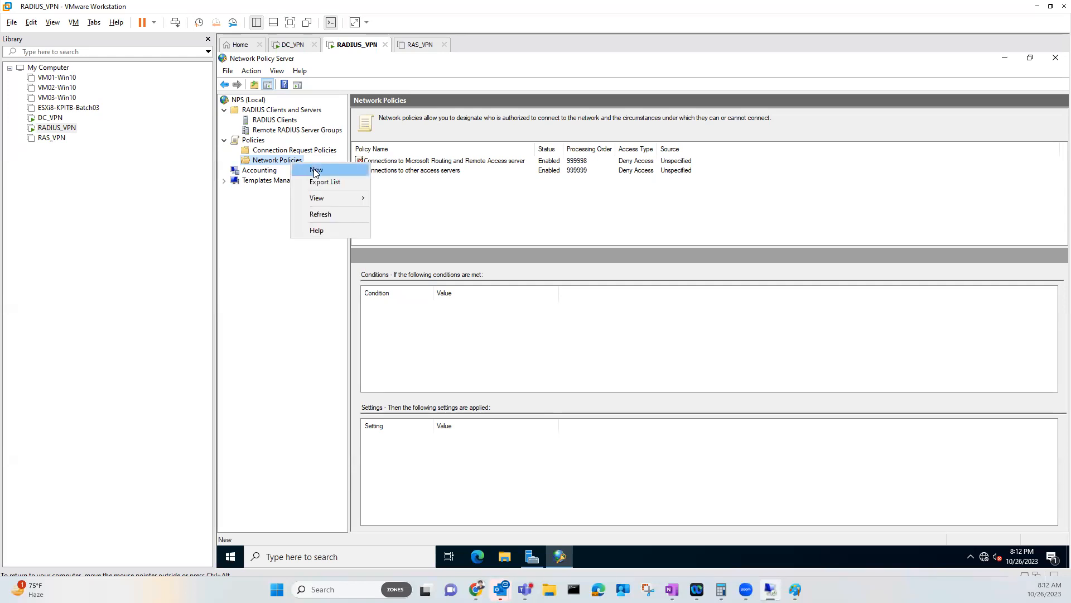
Create network policy 'VPN Allow Users' with server type Remote Access Server (VPN-Dial up)
left_click(316, 170)
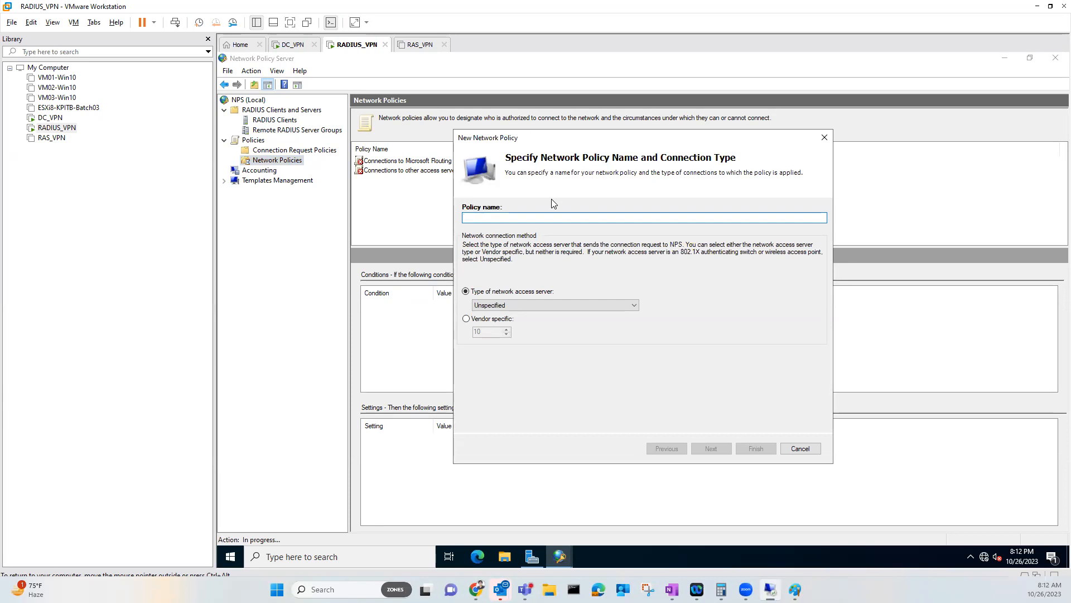
type("VPN All")
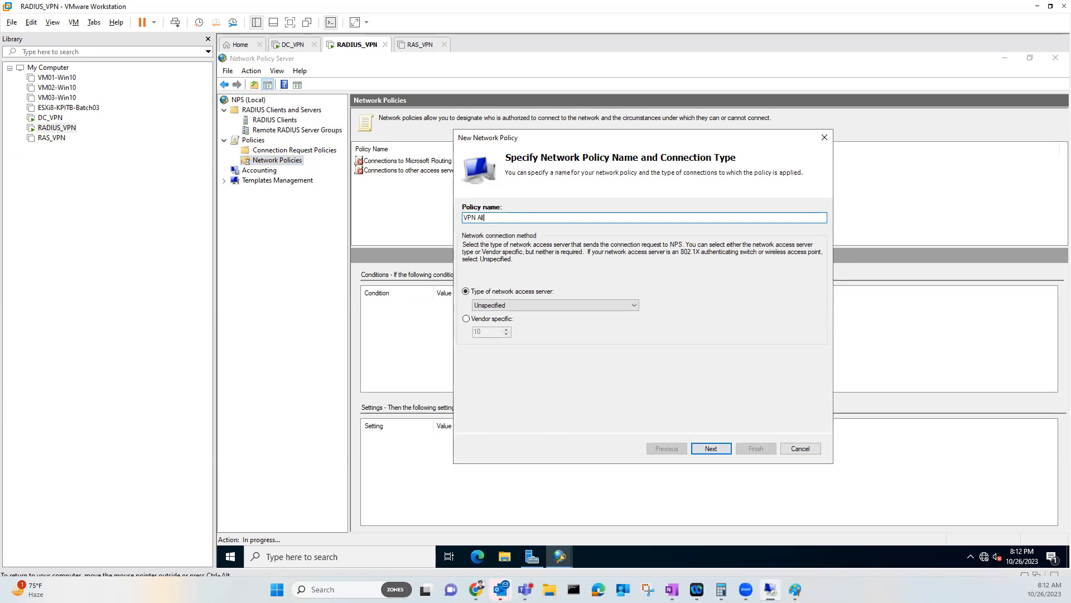
type("ow Policy")
key("ctrl+a")
type("Wireless users allow")
key("BackSpace")
key("BackSpace")
key("BackSpace")
key("BackSpace")
key("BackSpace")
key("BackSpace")
key("BackSpace")
key("BackSpace")
key("BackSpace")
key("BackSpace")
key("BackSpace")
key("BackSpace")
key("BackSpace")
key("BackSpace")
key("BackSpace")
key("BackSpace")
key("BackSpace")
key("BackSpace")
key("BackSpace")
key("BackSpace")
type("VPN Allow Users")
left_click(634, 308)
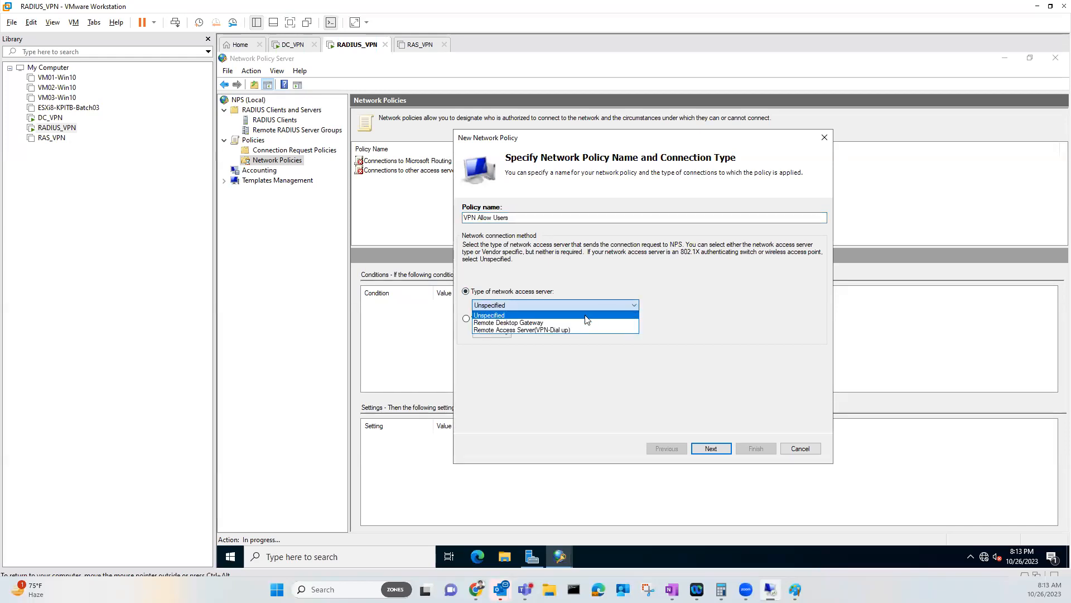
left_click(494, 329)
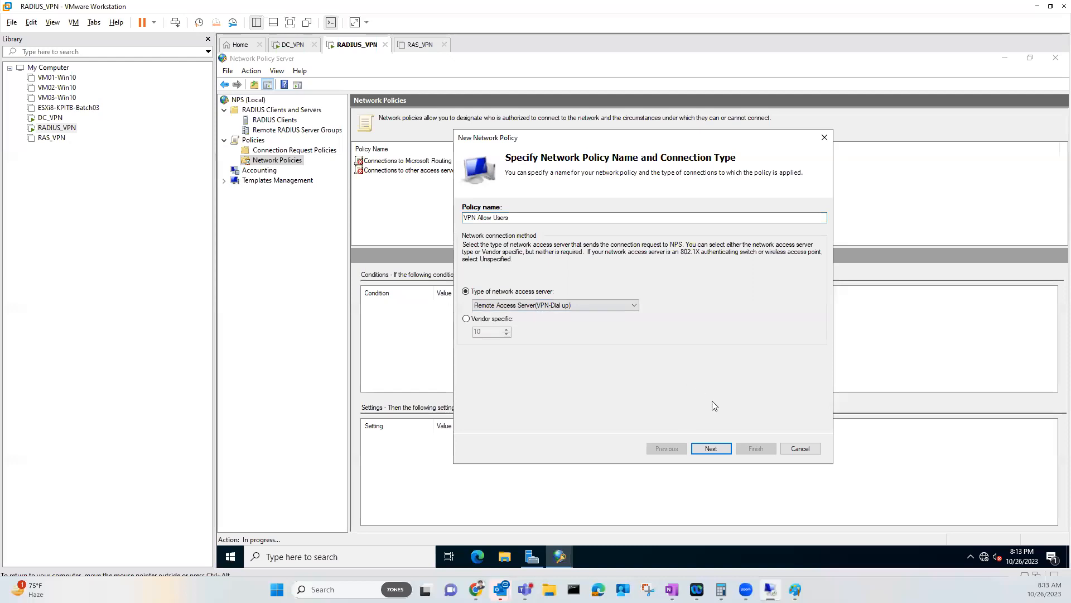
left_click(711, 450)
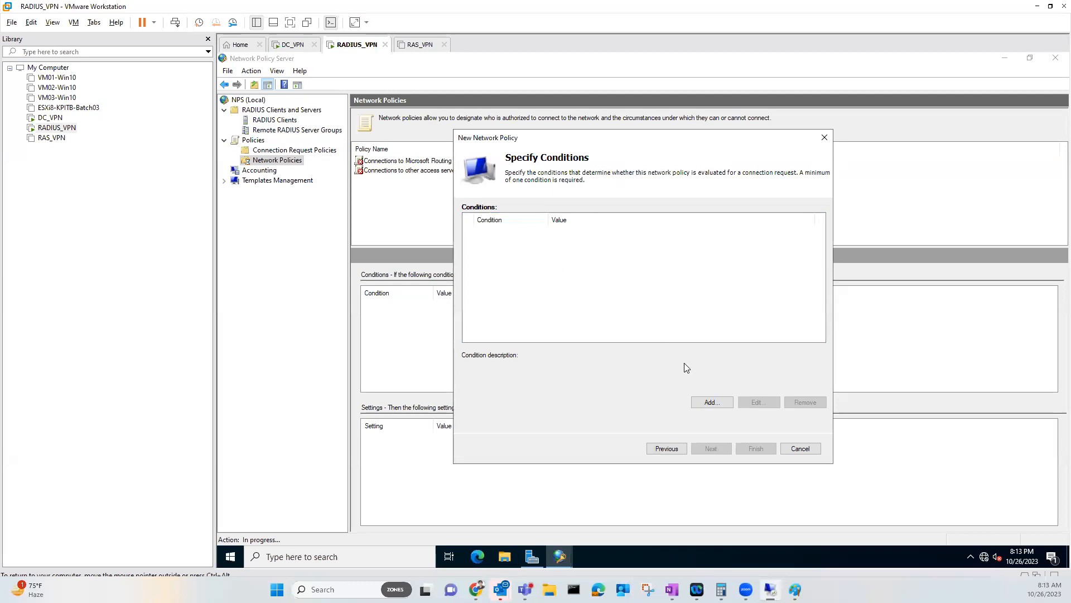
left_click(709, 402)
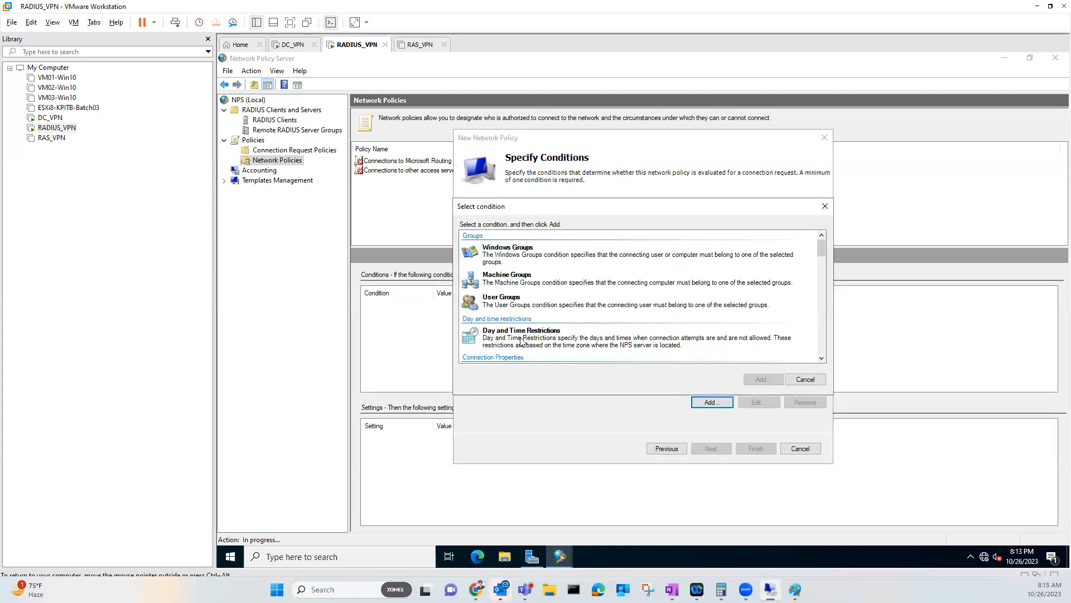
left_click(507, 259)
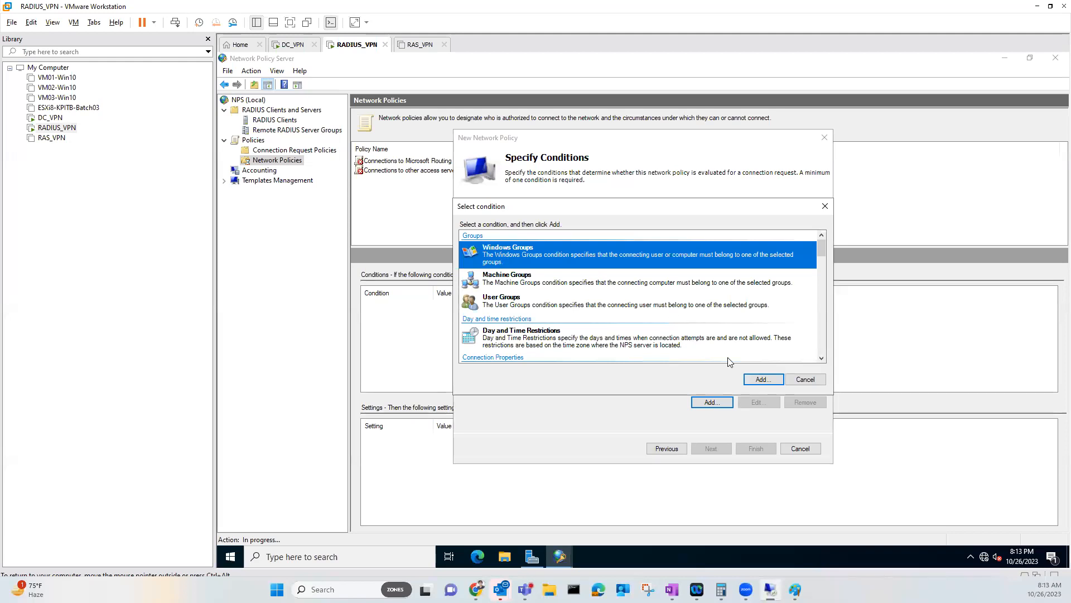
left_click(751, 379)
left_click(619, 348)
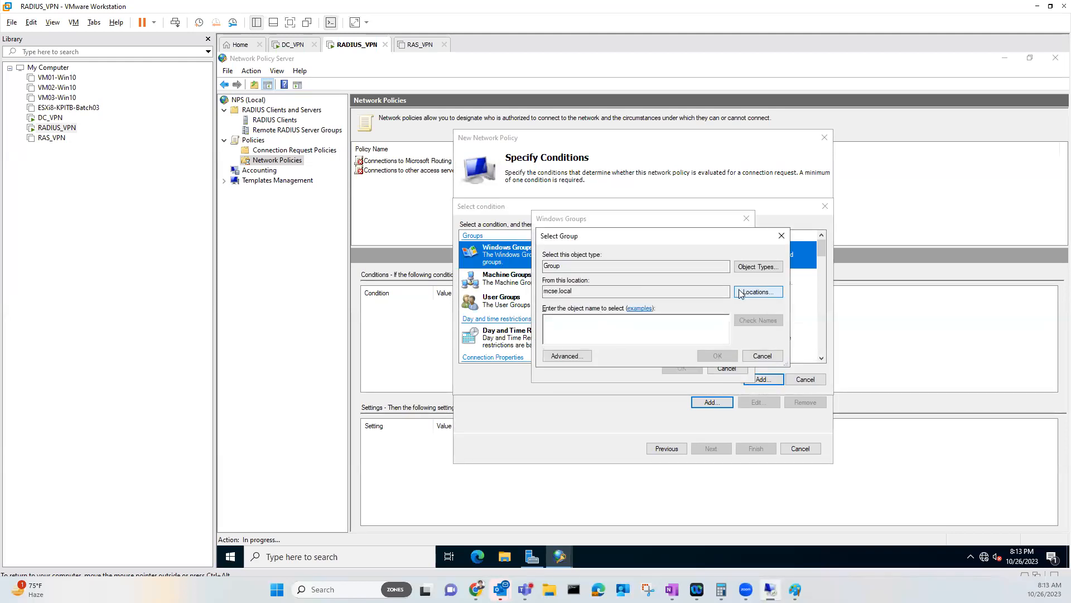
type("vpnusers")
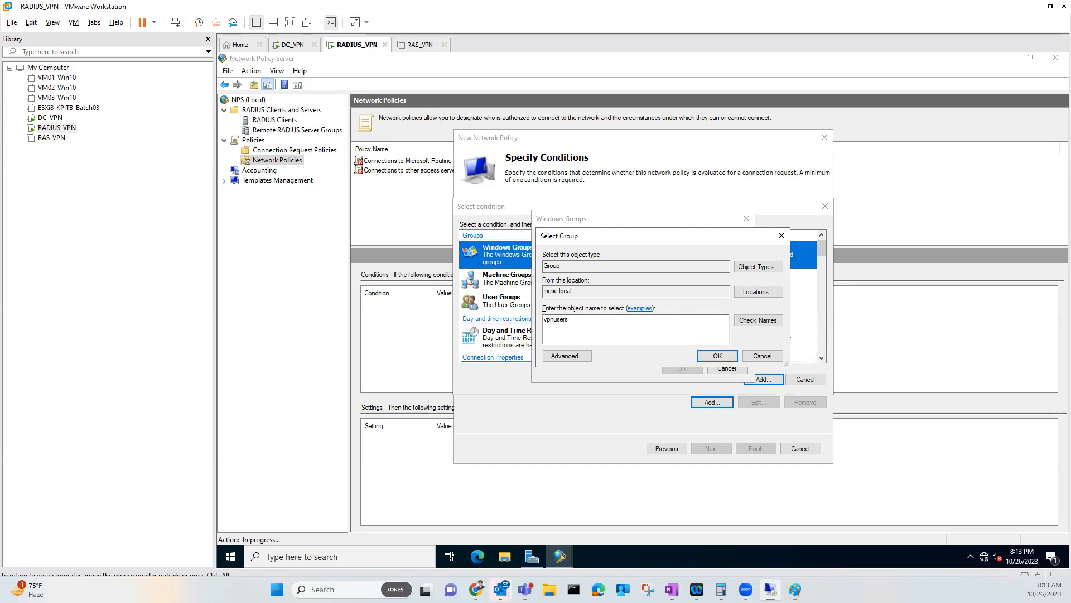
key("Return")
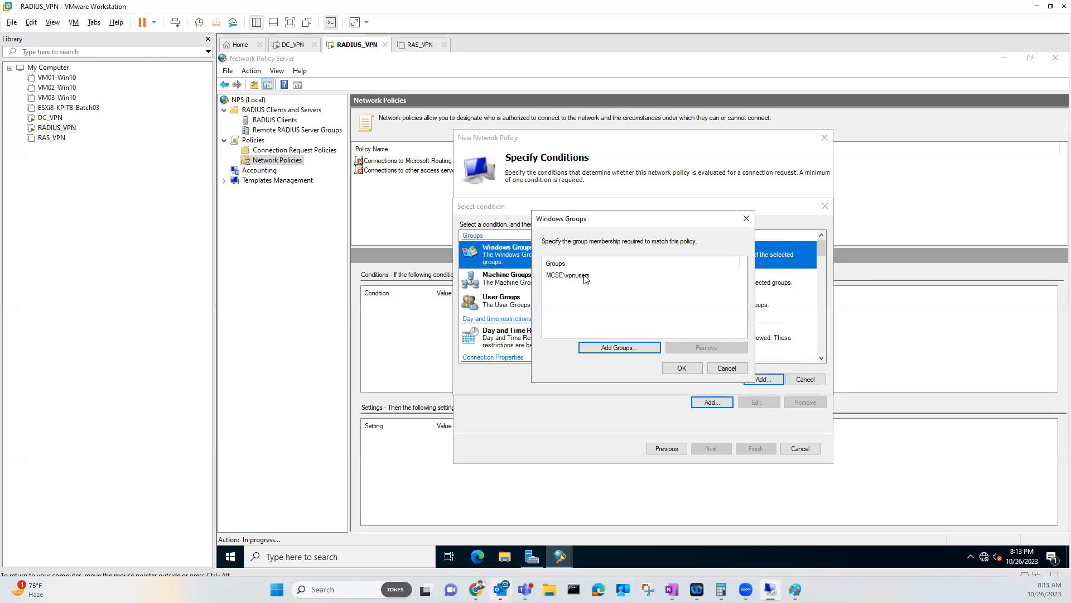
left_click(677, 366)
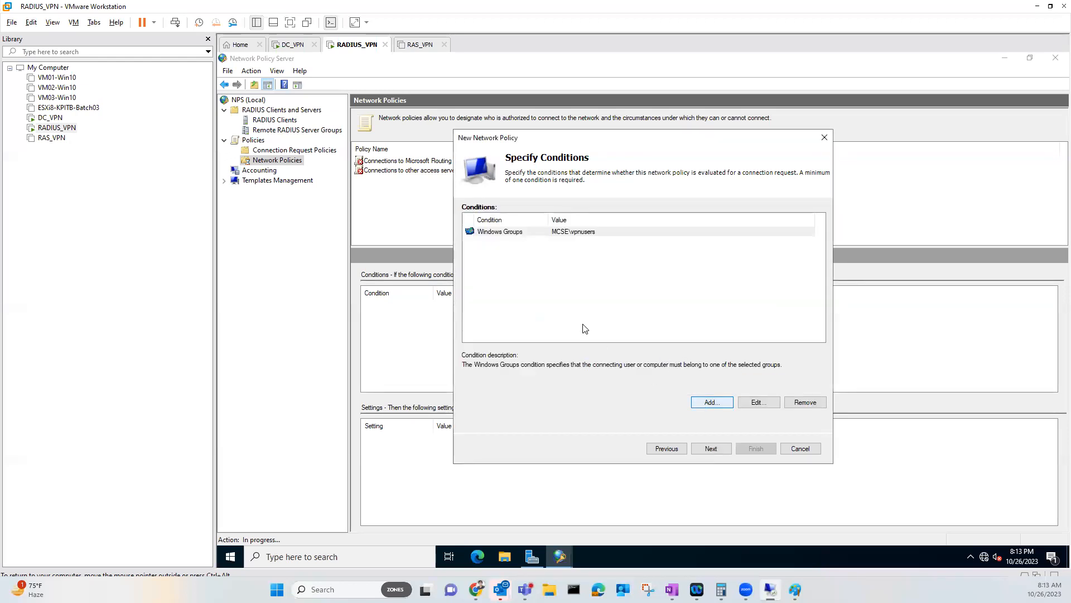
left_click(511, 233)
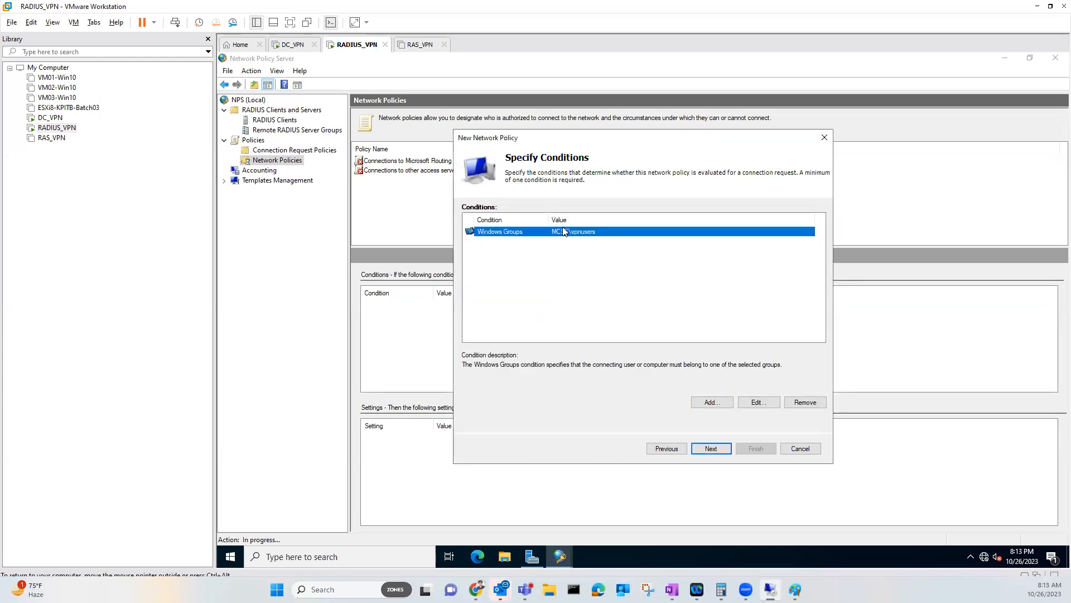
left_click(553, 277)
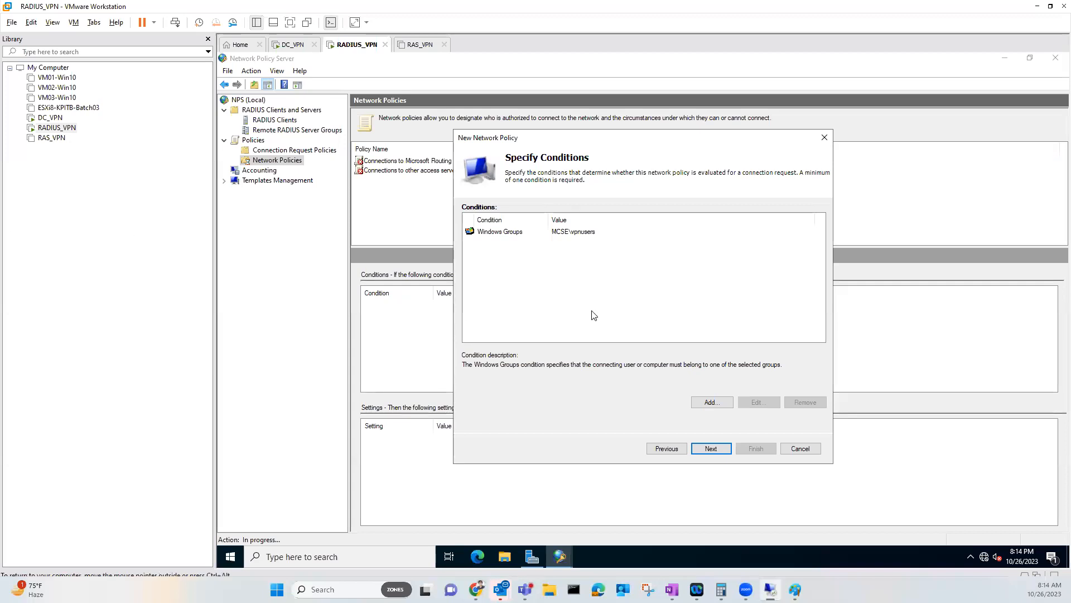
left_click(711, 402)
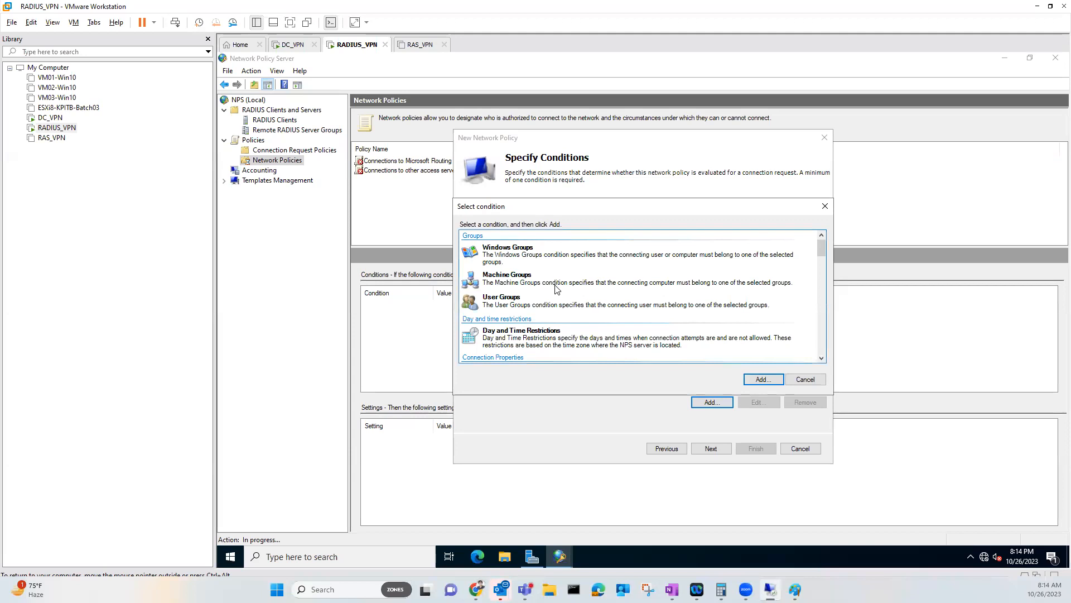
left_click(569, 288)
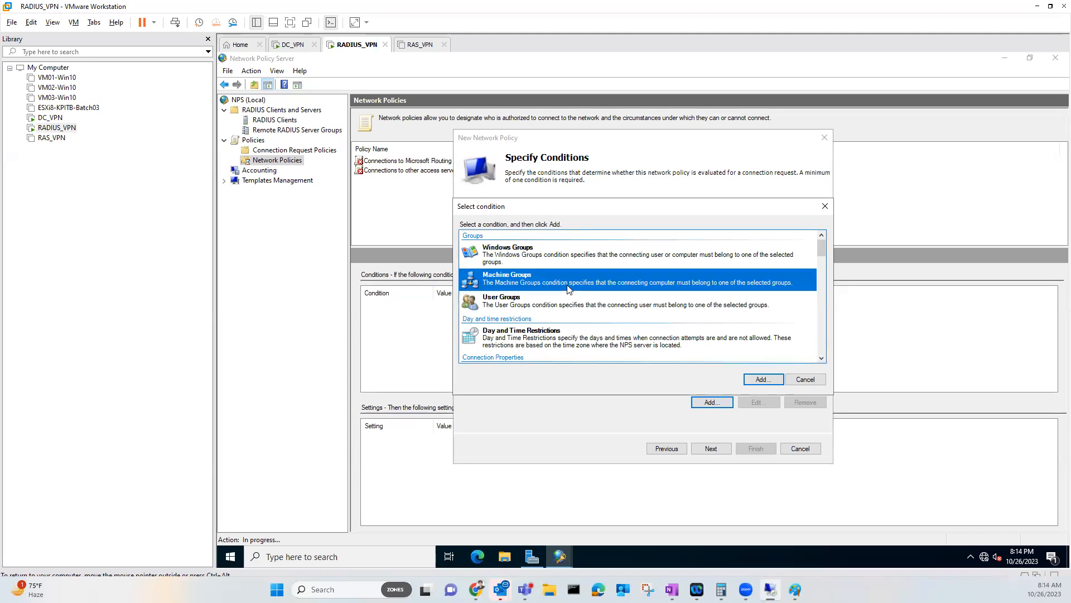
left_click(754, 379)
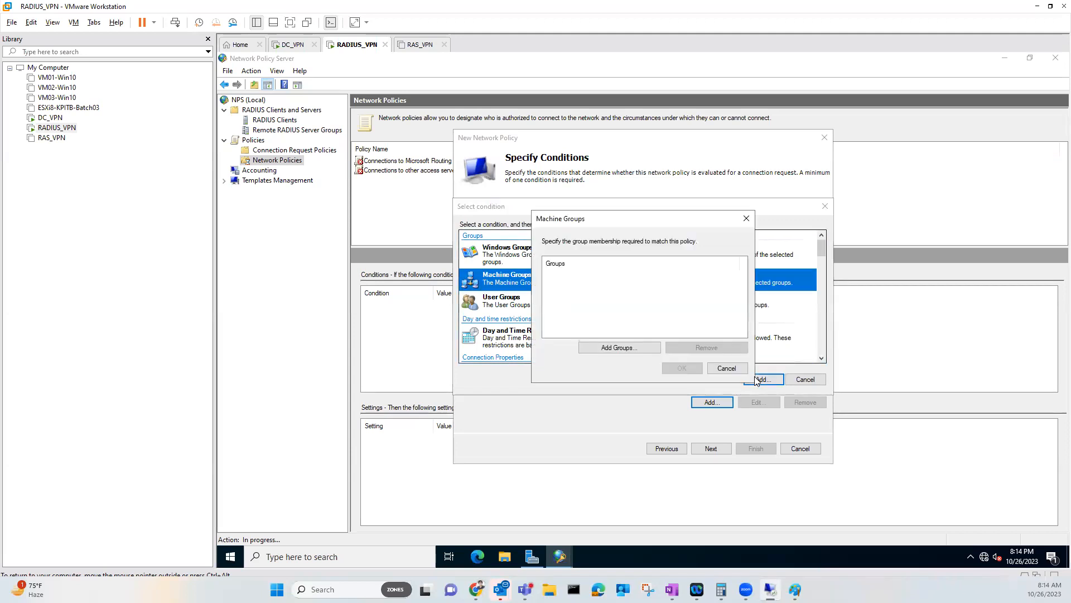
left_click(726, 368)
left_click(805, 379)
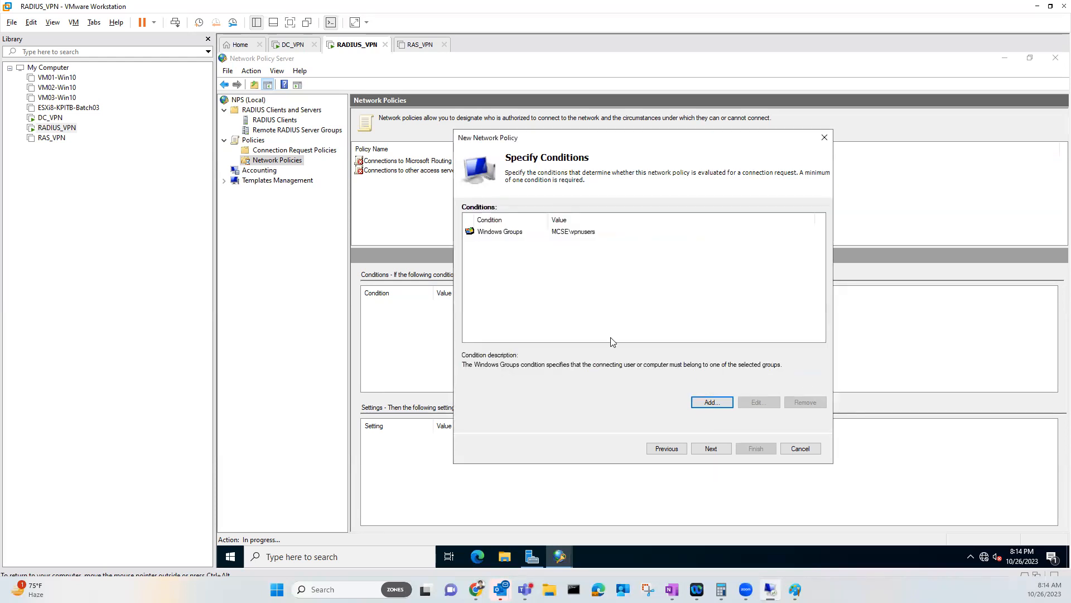
left_click(507, 232)
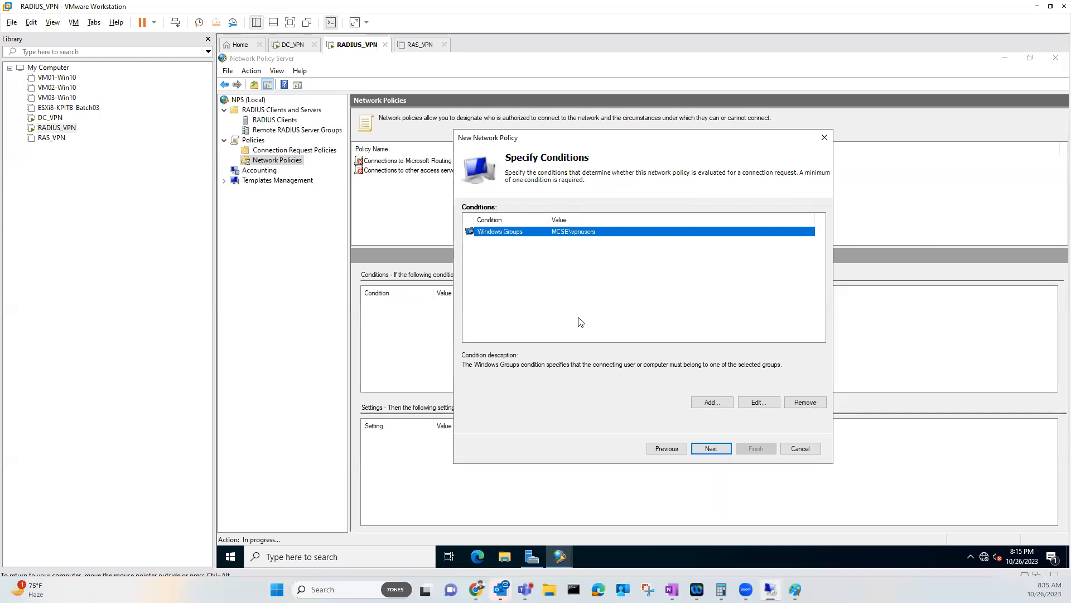
left_click(712, 402)
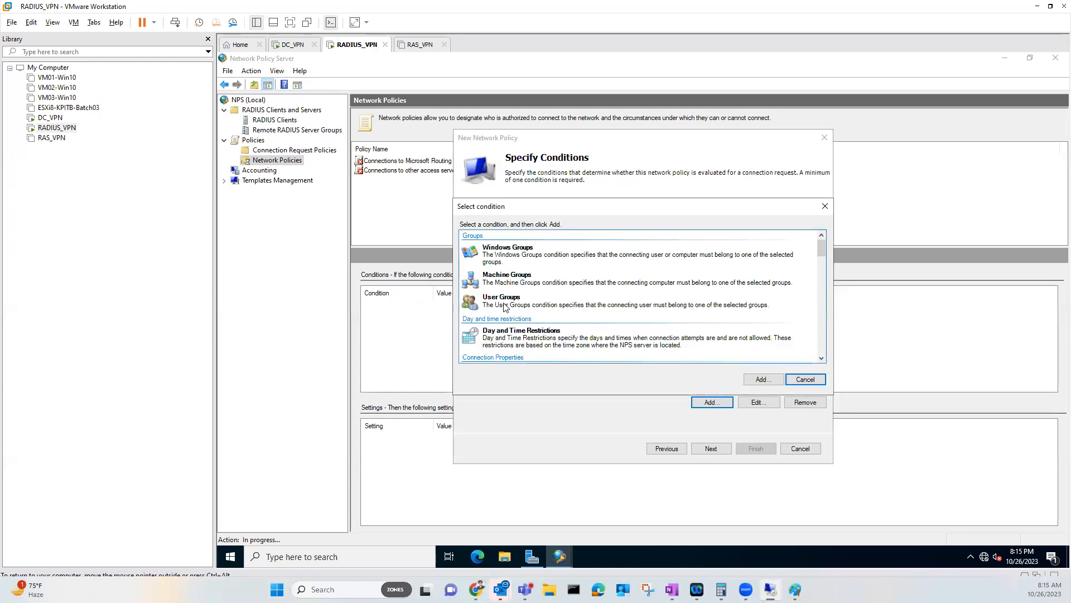
left_click(804, 379)
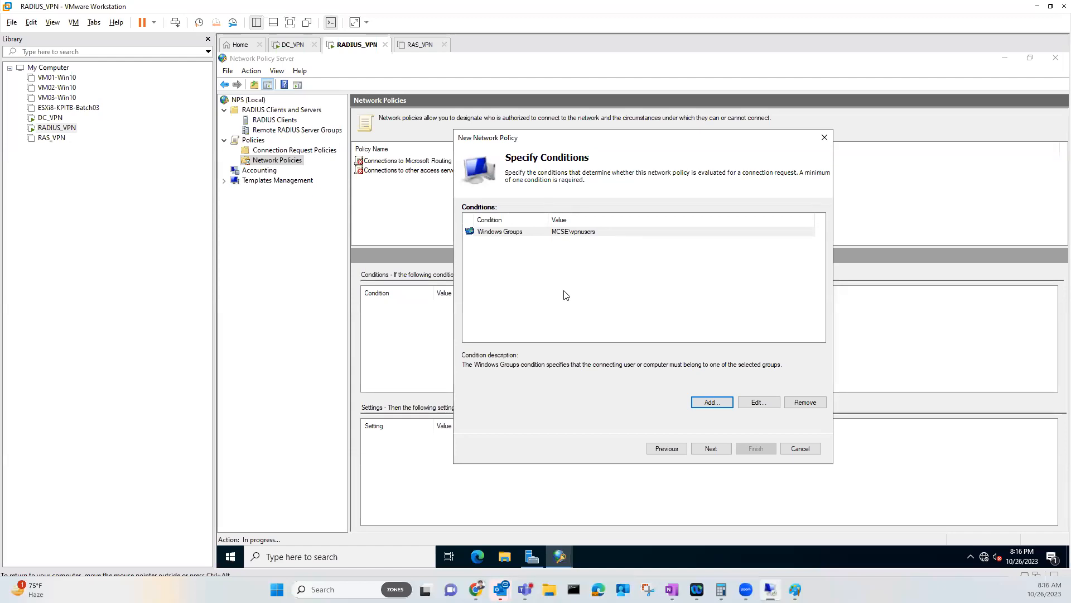
Keep Access granted on the permission page and advance to authentication methods
left_click(704, 453)
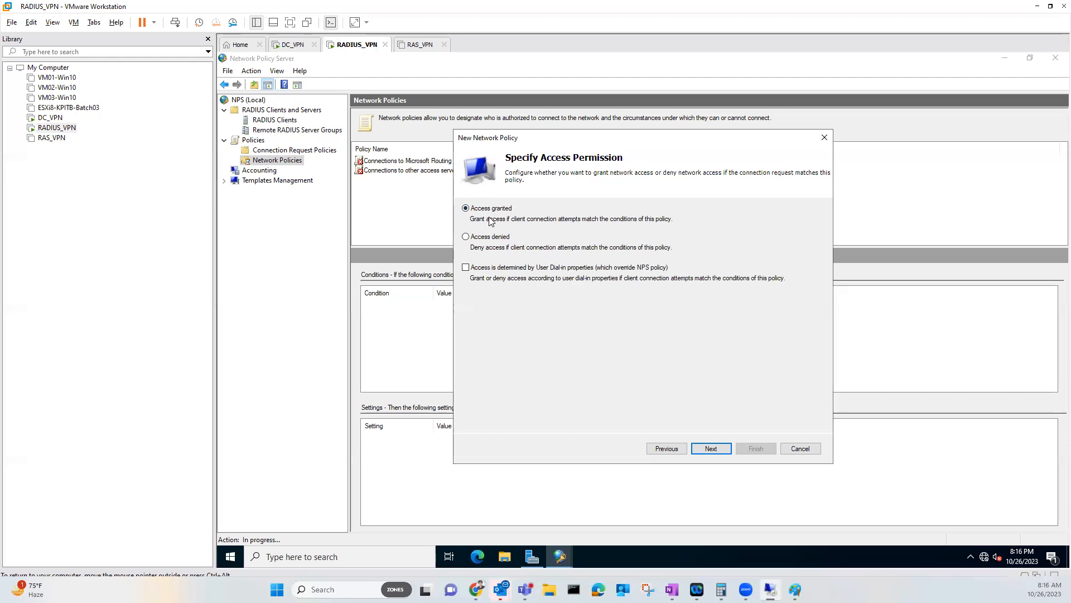
left_click(711, 448)
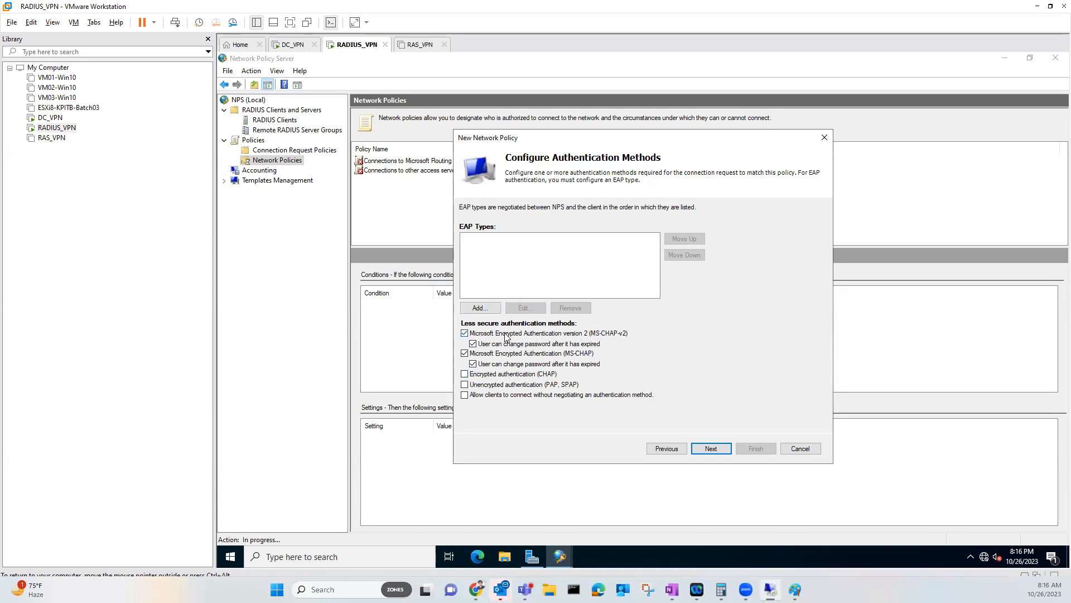
Keep MS-CHAP-v2 and MS-CHAP without adding any EAP type, and advance to Configure Constraints
left_click(480, 307)
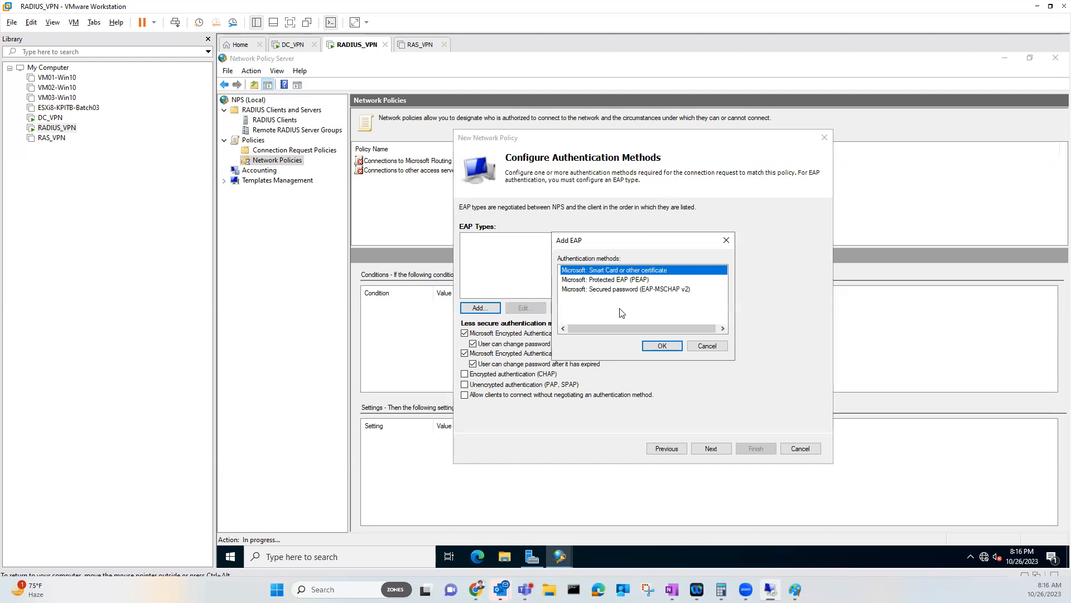
left_click(704, 345)
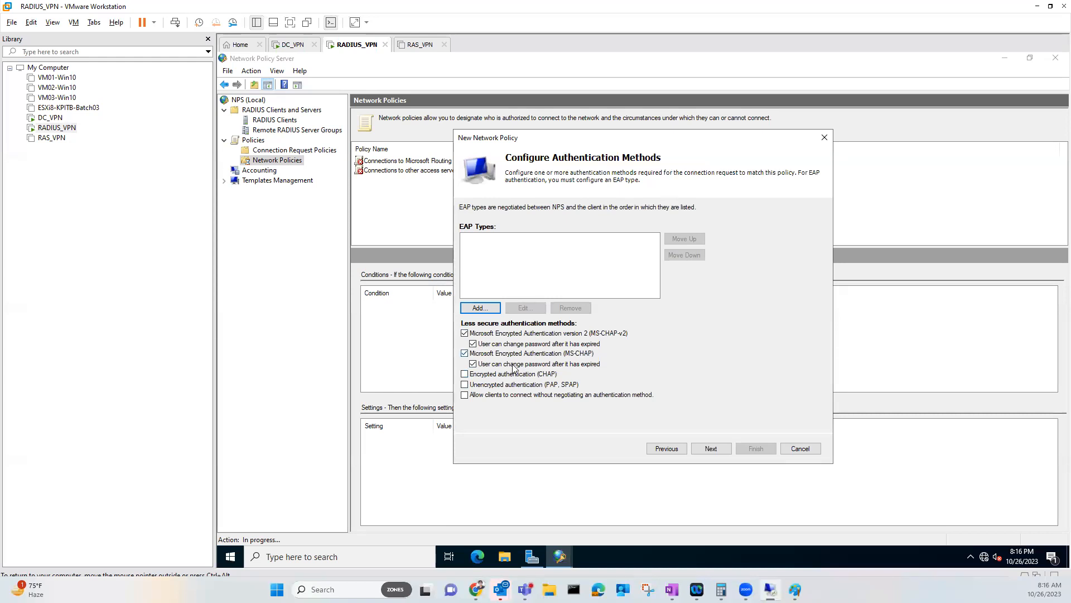
left_click(710, 448)
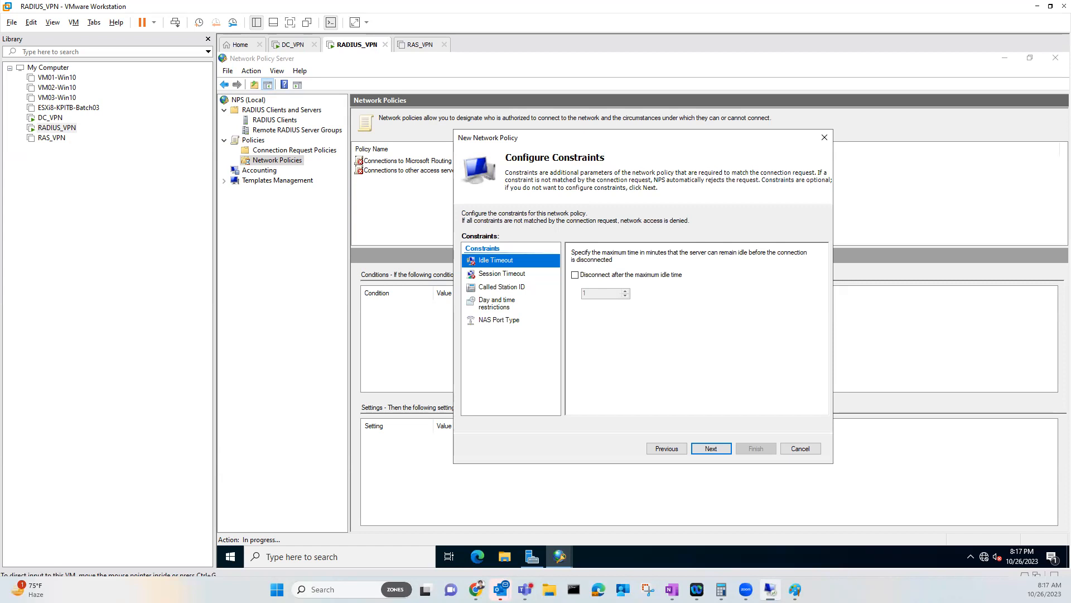
Leave the Session Timeout disconnect limit unticked and advance to Configure Settings
left_click(517, 275)
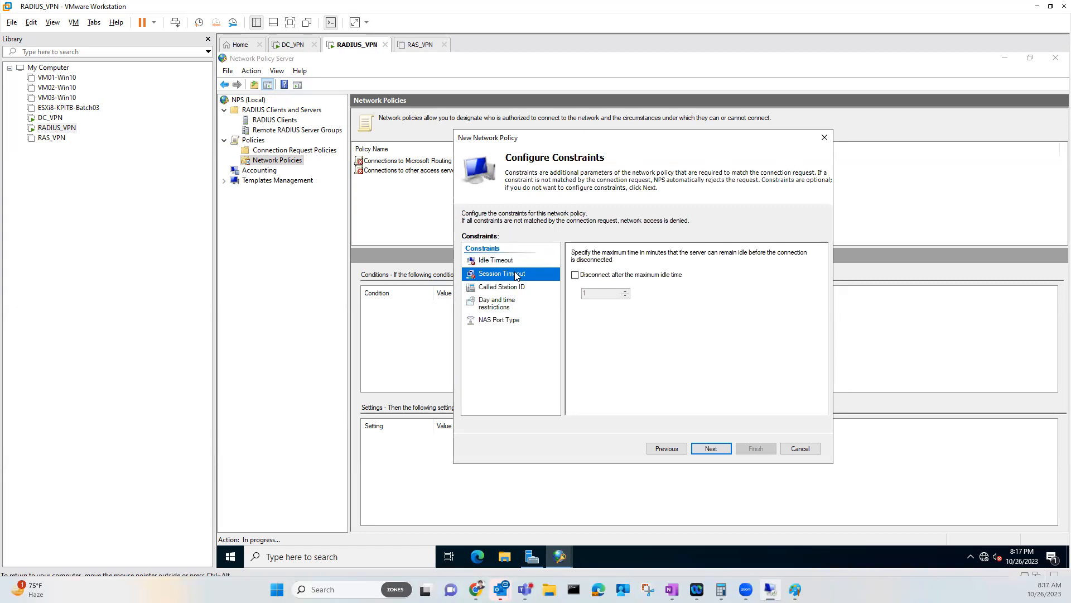
left_click(577, 276)
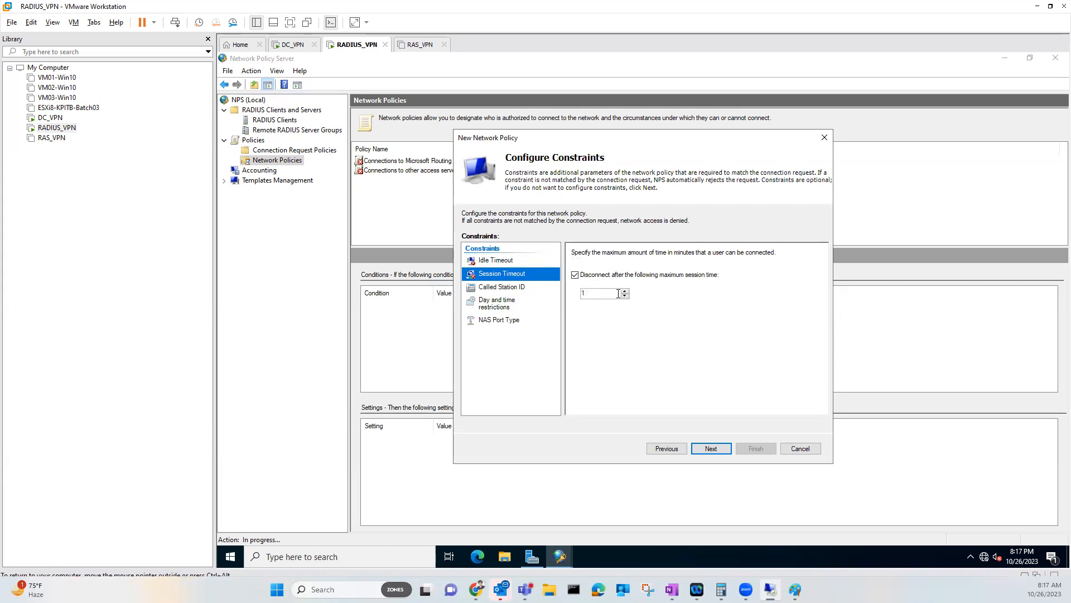
left_click(574, 279)
left_click(705, 456)
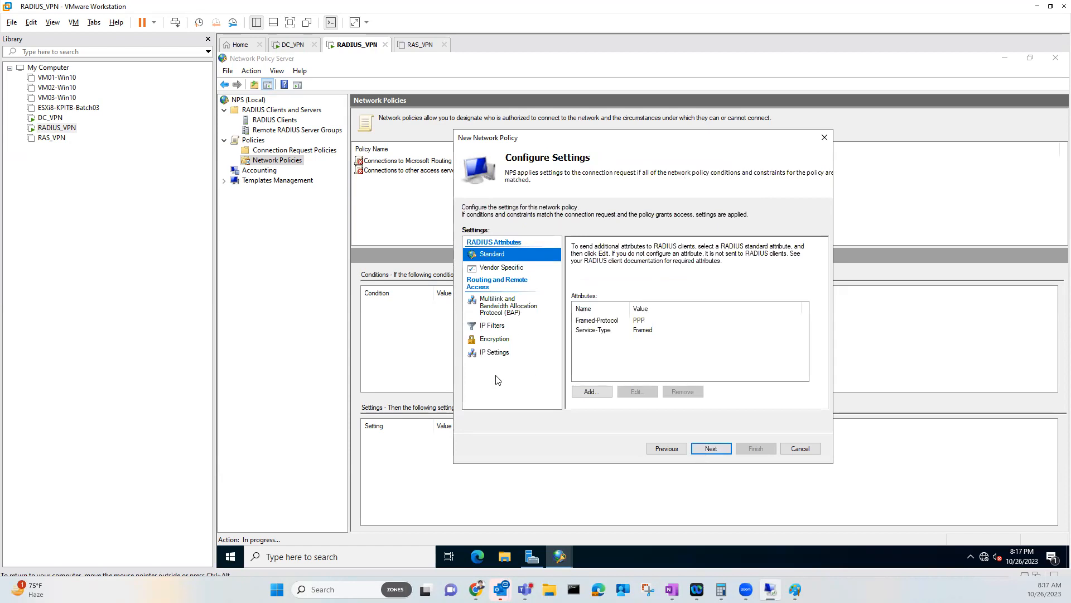
left_click(515, 270)
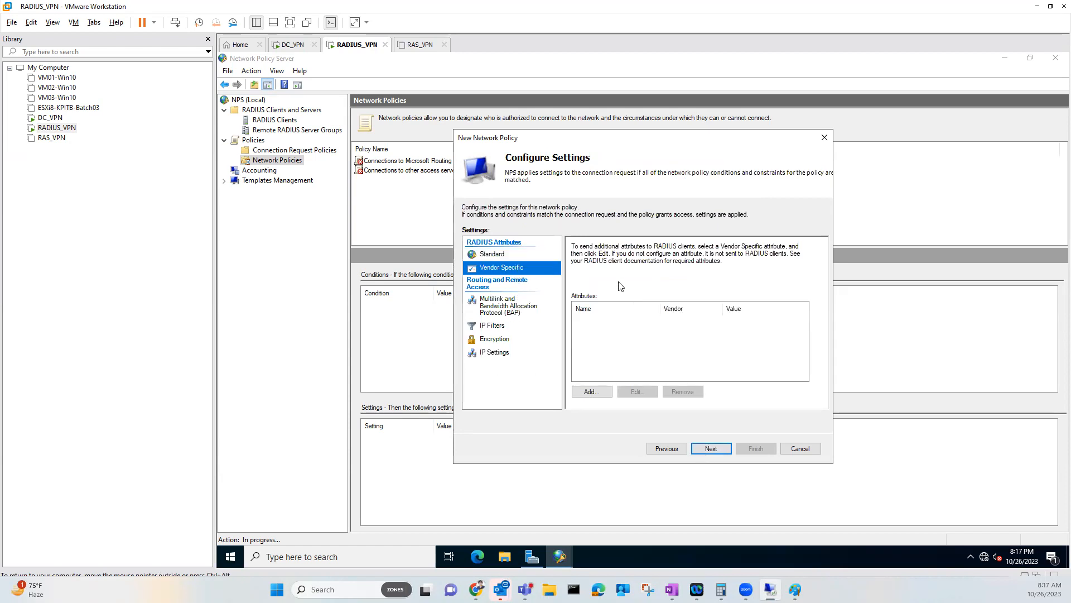
left_click(523, 255)
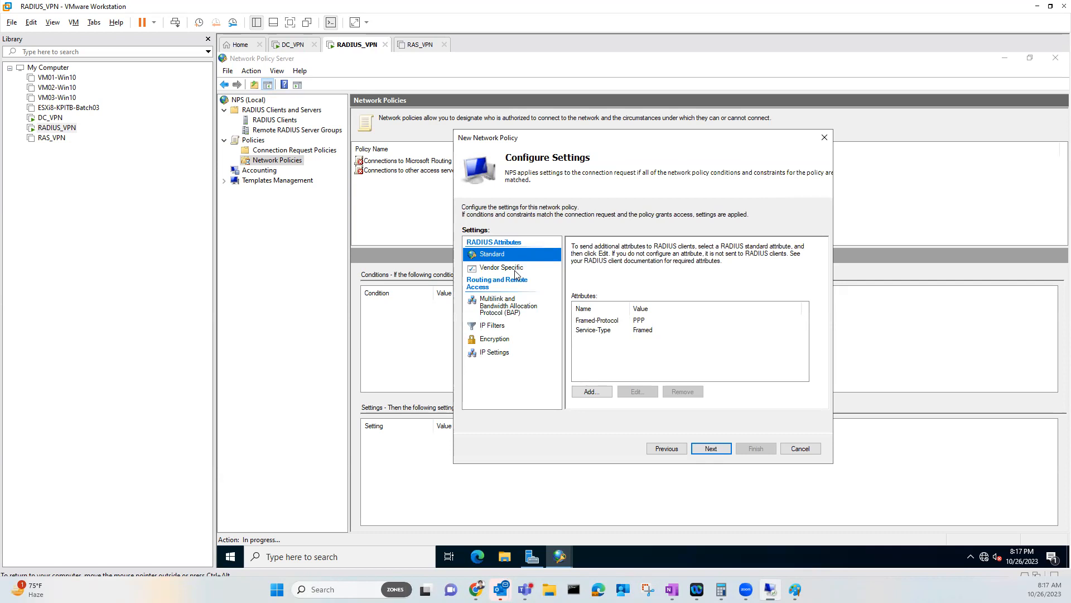
left_click(514, 268)
left_click(515, 255)
Finish the VPN Allow Users policy, then mark it and its Enabled status with arrows
left_click(720, 450)
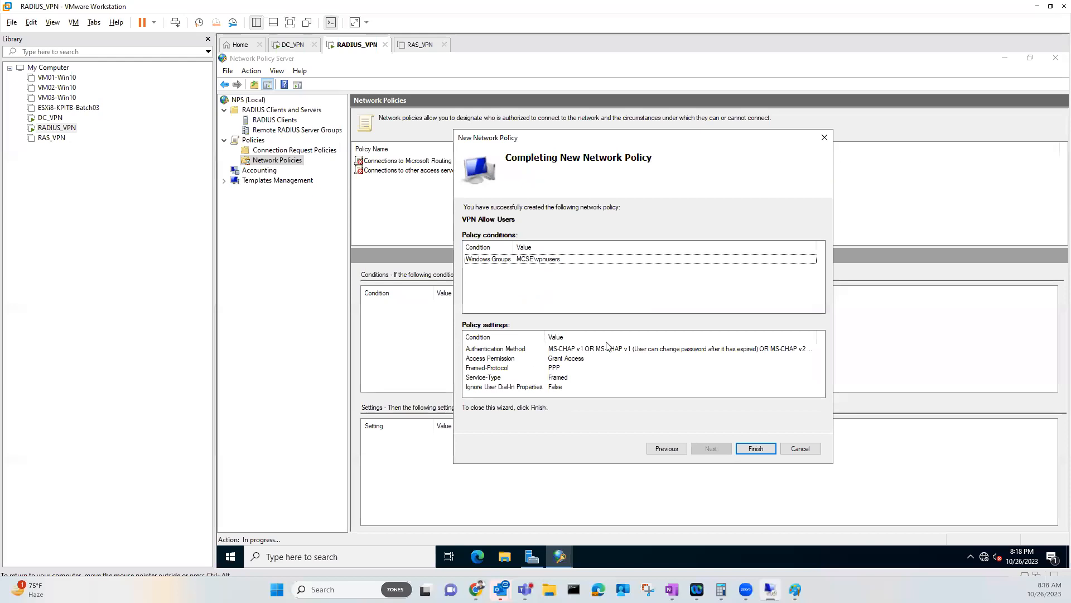
left_click(742, 449)
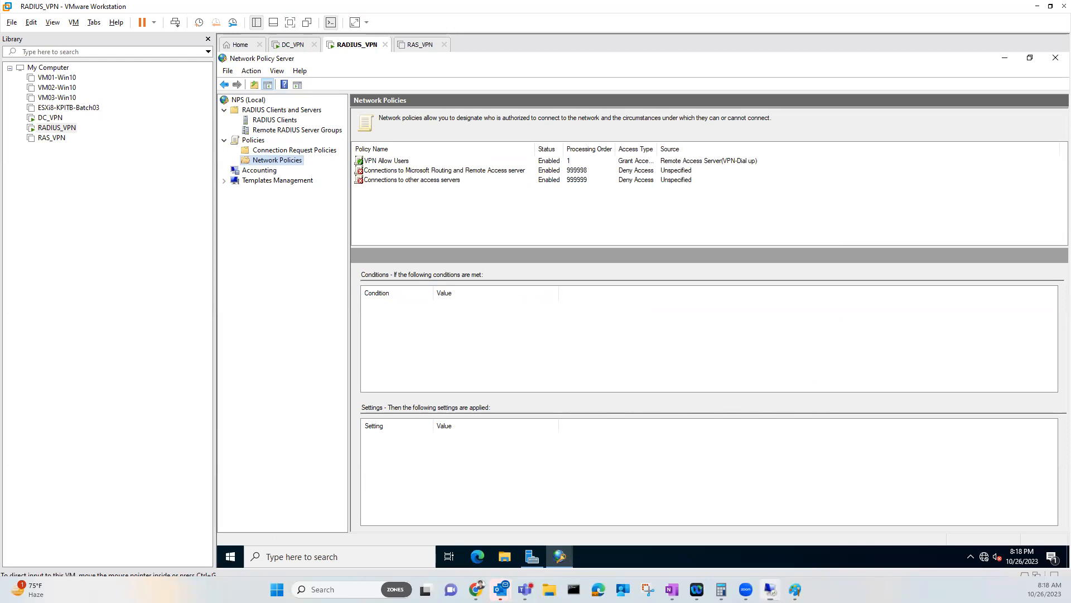
mouse_move(367, 39)
left_mouse_down()
mouse_move(377, 20)
mouse_move(386, 26)
left_mouse_up()
mouse_move(298, 118)
left_mouse_down()
mouse_move(328, 105)
mouse_move(430, 109)
mouse_move(411, 119)
left_mouse_up()
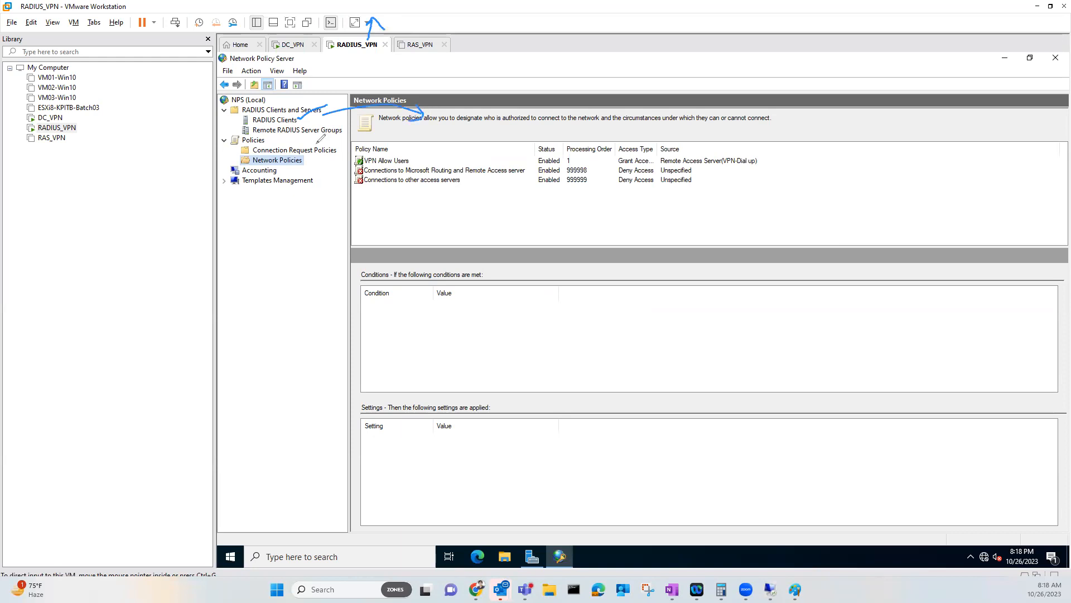
mouse_move(268, 143)
left_mouse_down()
mouse_move(289, 136)
mouse_move(321, 180)
left_mouse_up()
mouse_move(401, 151)
left_mouse_down()
mouse_move(367, 146)
mouse_move(355, 159)
mouse_move(420, 156)
mouse_move(385, 149)
mouse_move(418, 152)
mouse_move(446, 131)
left_mouse_up()
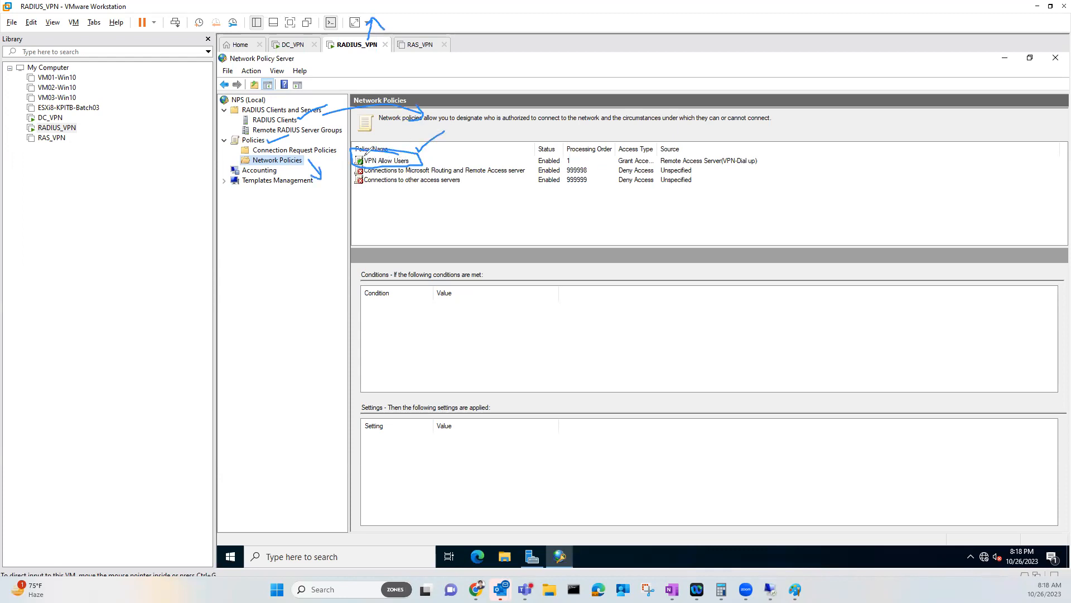
mouse_move(443, 145)
left_mouse_down()
mouse_move(430, 156)
mouse_move(544, 134)
mouse_move(552, 144)
left_mouse_up()
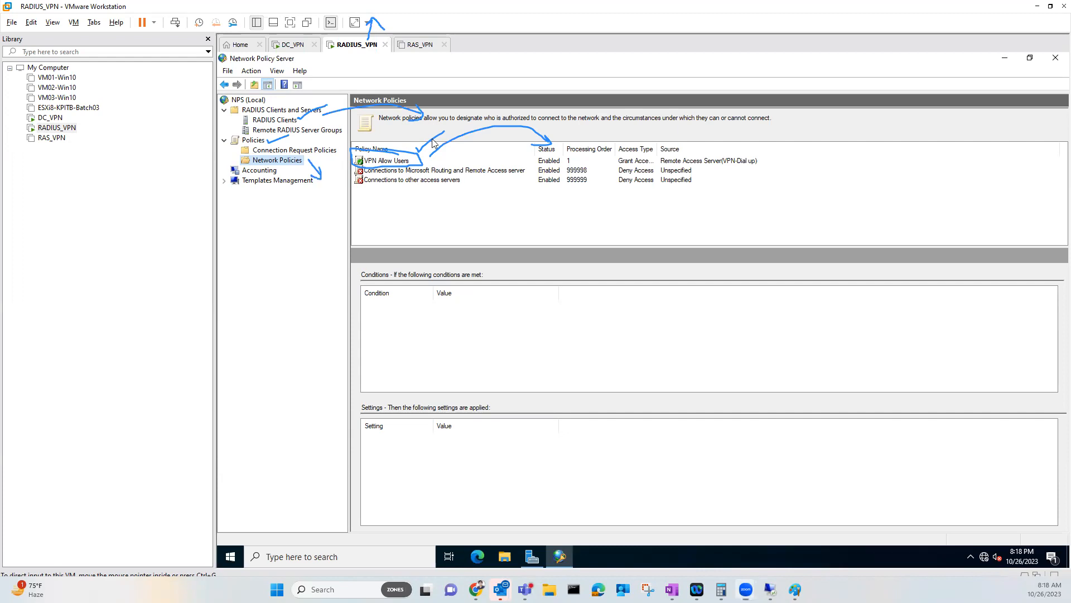
Switch to the RAS_VPN machine, then bring the Paint network diagram forward
left_click(419, 46)
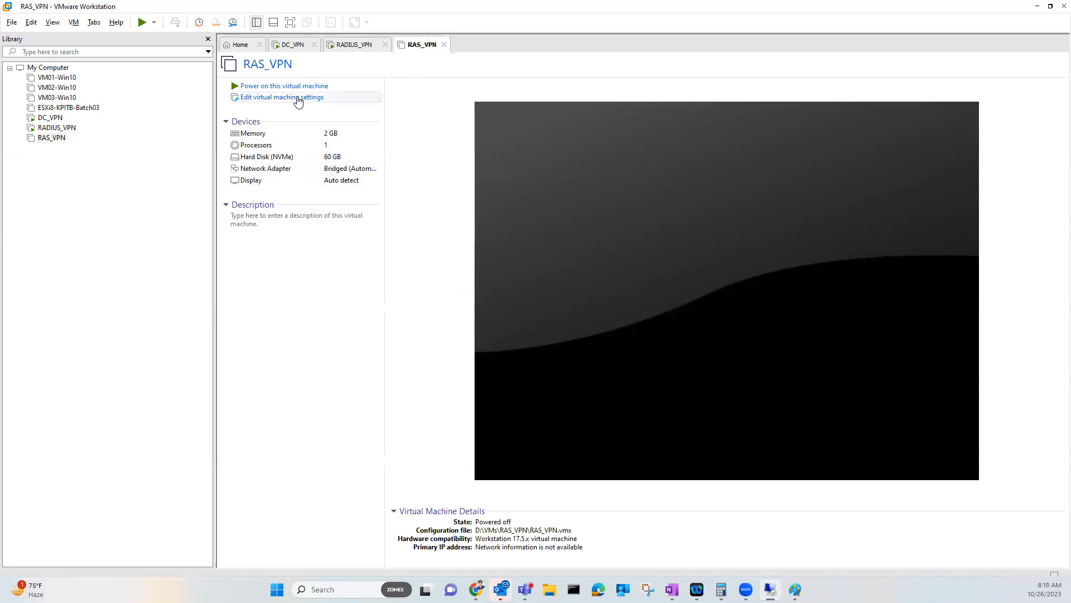
mouse_move(795, 589)
left_click(834, 534)
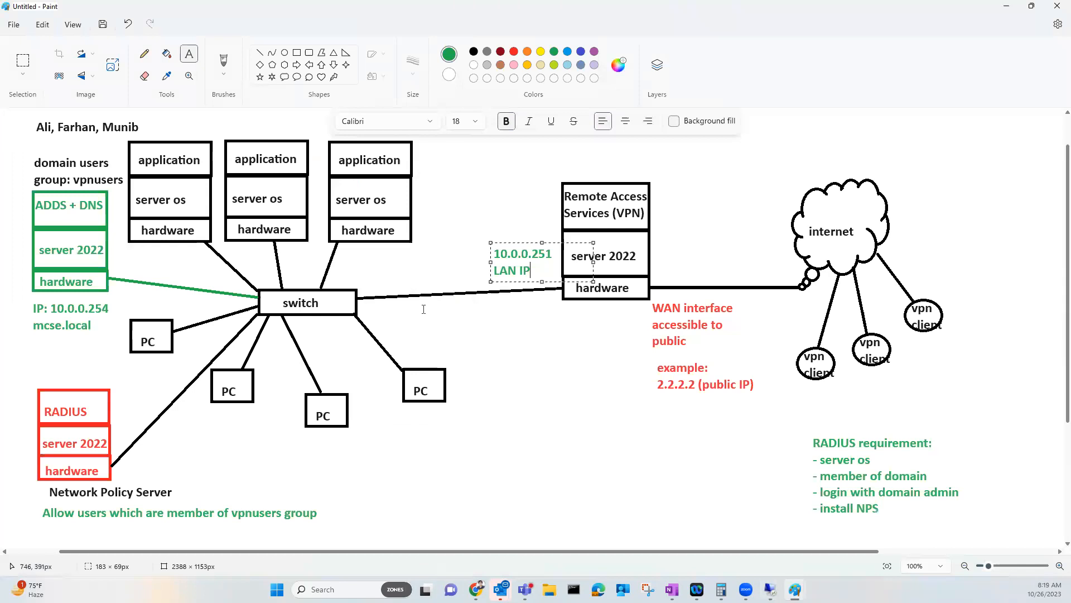
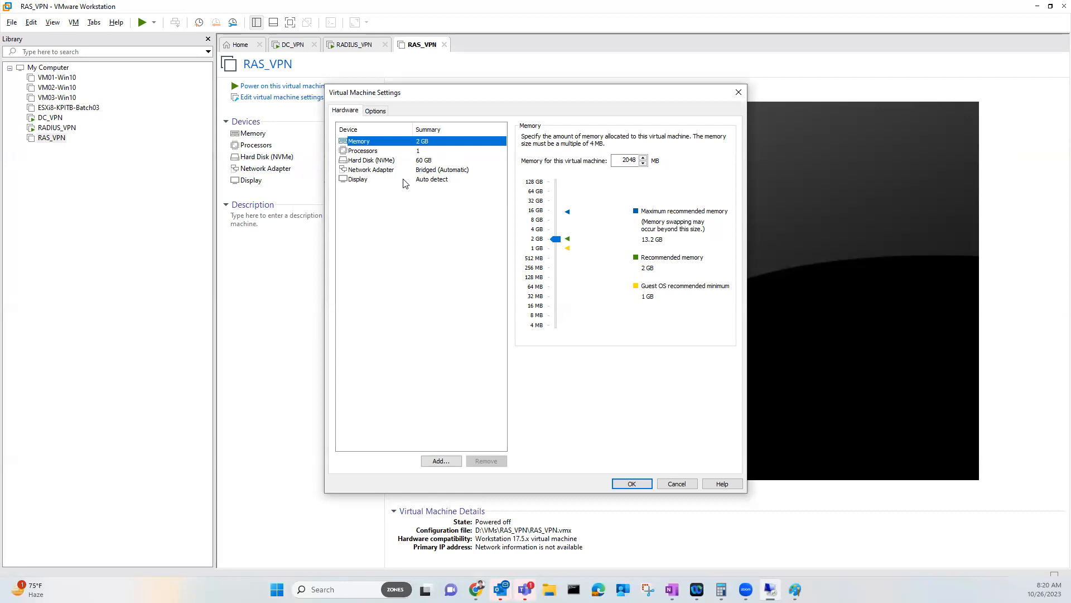
Add a second network adapter to RAS_VPN on the custom VMnet1 network
left_click_drag(432, 96, 517, 88)
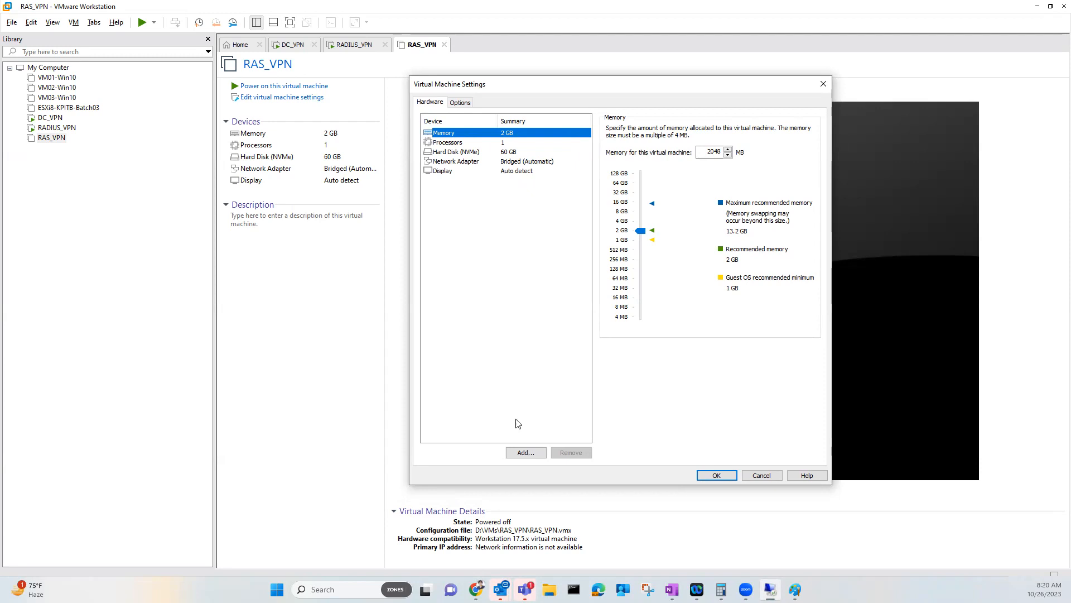
left_click(524, 453)
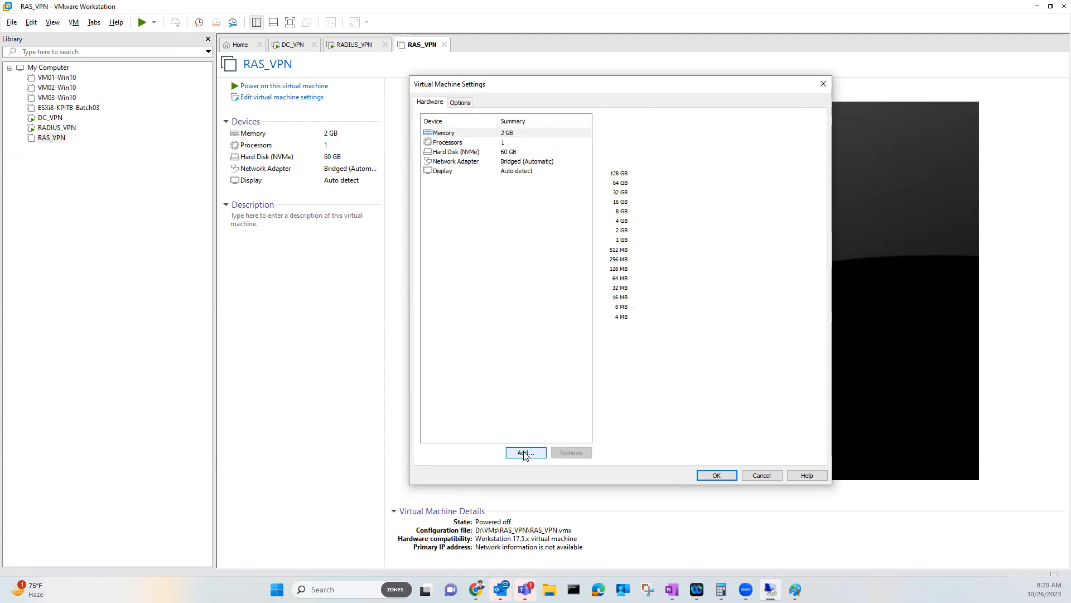
key("Down")
key("Down")
key("Down")
left_click(670, 394)
left_click(610, 220)
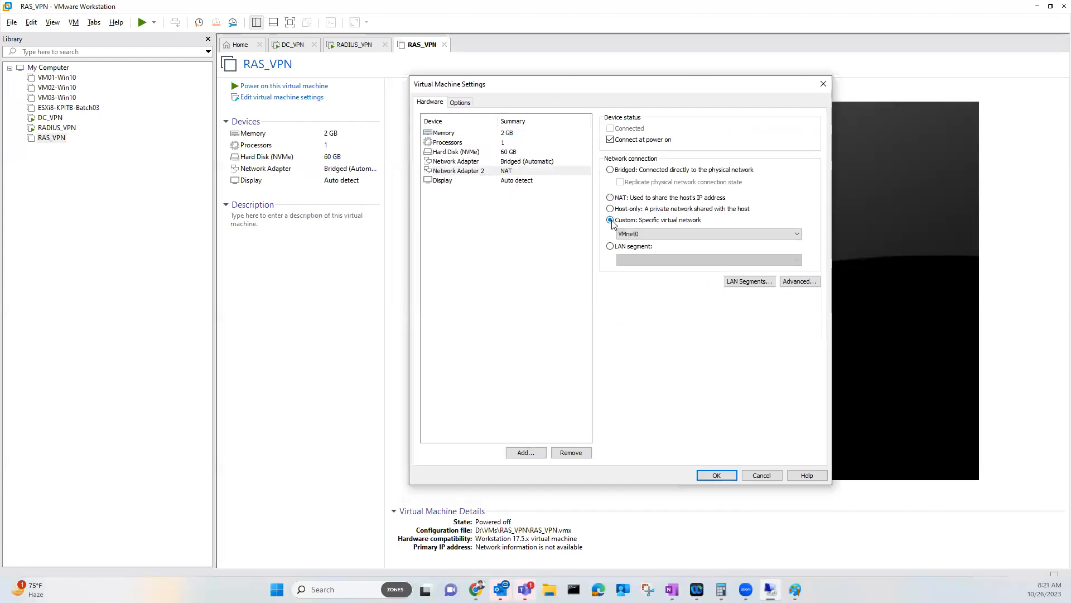
left_click(634, 234)
left_click(633, 254)
left_click(458, 202)
Review the display and first bridged adapter settings in the device list
left_click(462, 180)
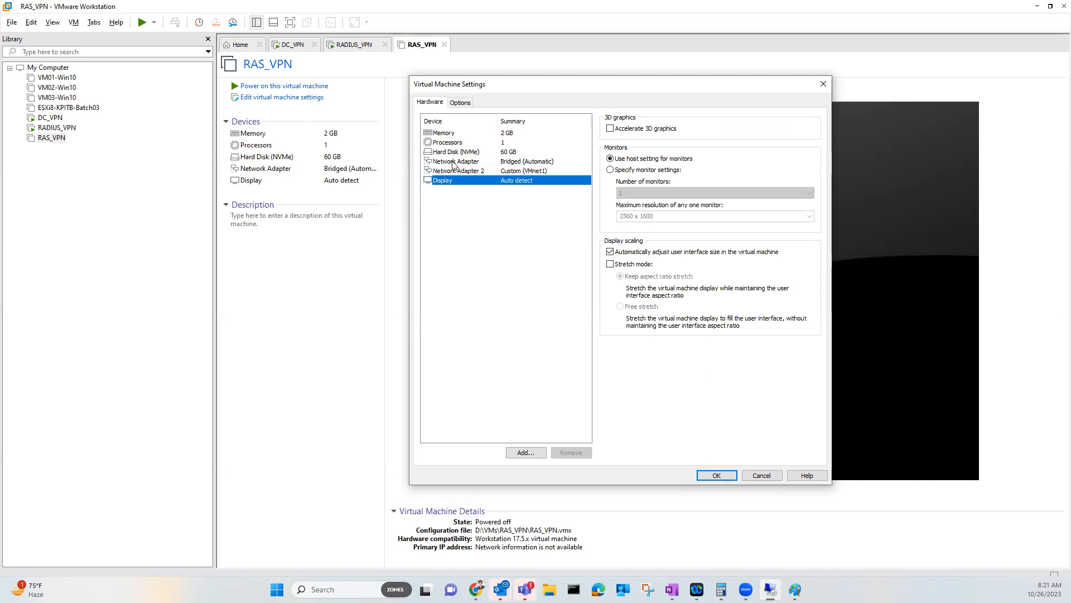
left_click(454, 163)
left_click(450, 209)
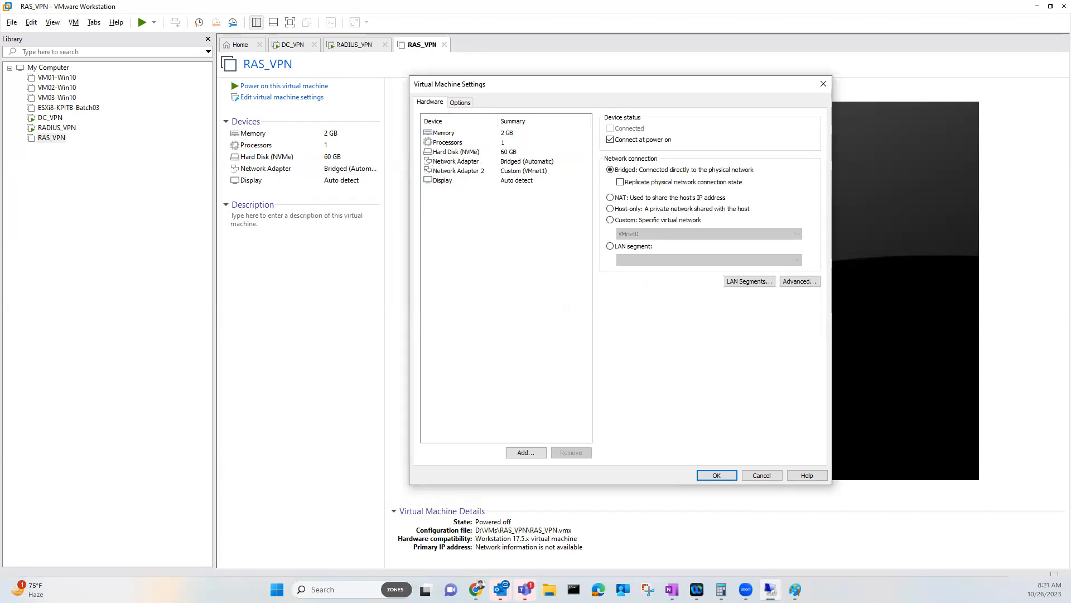
mouse_move(417, 33)
left_mouse_down()
mouse_move(425, 67)
mouse_move(406, 32)
mouse_move(452, 62)
left_mouse_up()
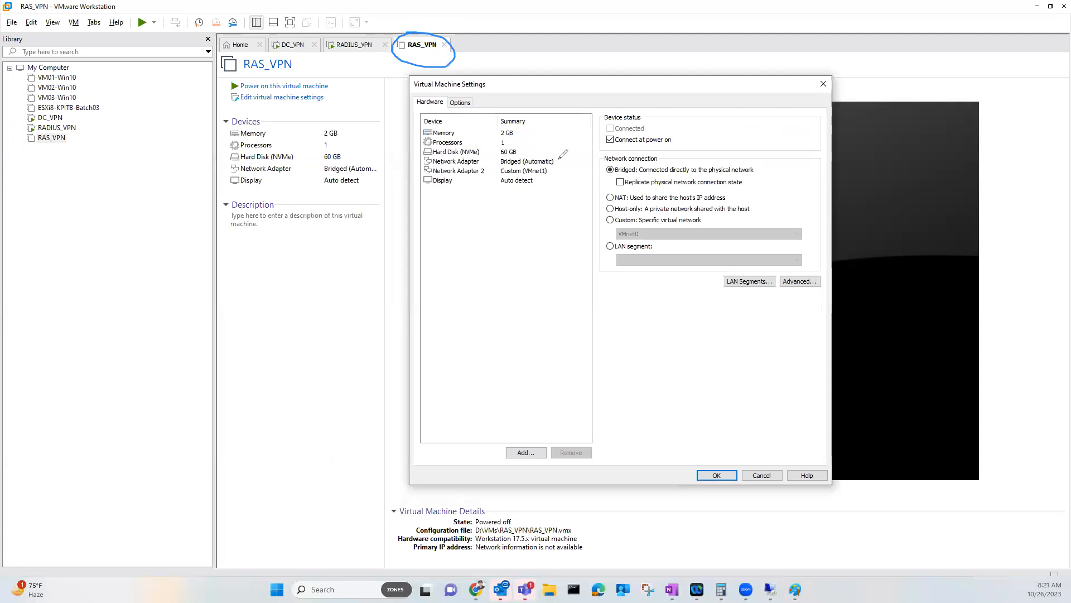
mouse_move(555, 162)
left_mouse_down()
mouse_move(590, 165)
mouse_move(628, 144)
mouse_move(629, 158)
left_mouse_up()
mouse_move(496, 170)
left_mouse_down()
mouse_move(466, 222)
mouse_move(470, 261)
left_mouse_up()
mouse_move(470, 246)
left_mouse_down()
mouse_move(469, 267)
mouse_move(482, 270)
mouse_move(486, 254)
mouse_move(494, 266)
mouse_move(496, 240)
left_mouse_up()
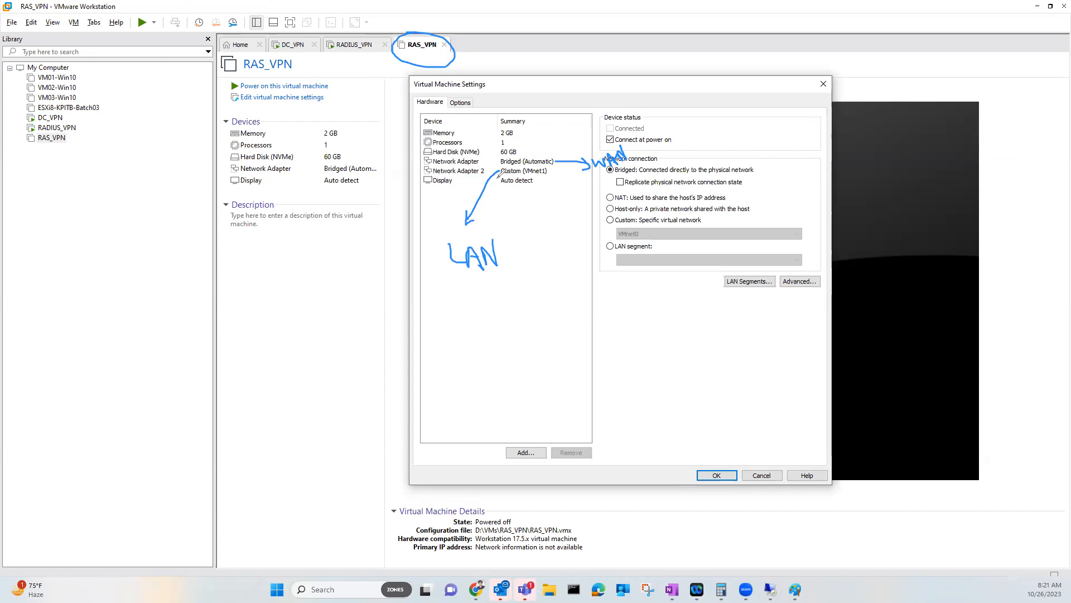
left_click_drag(301, 48, 306, 37)
mouse_move(461, 228)
left_mouse_down()
mouse_move(474, 287)
mouse_move(470, 227)
left_mouse_up()
left_click_drag(526, 179, 537, 176)
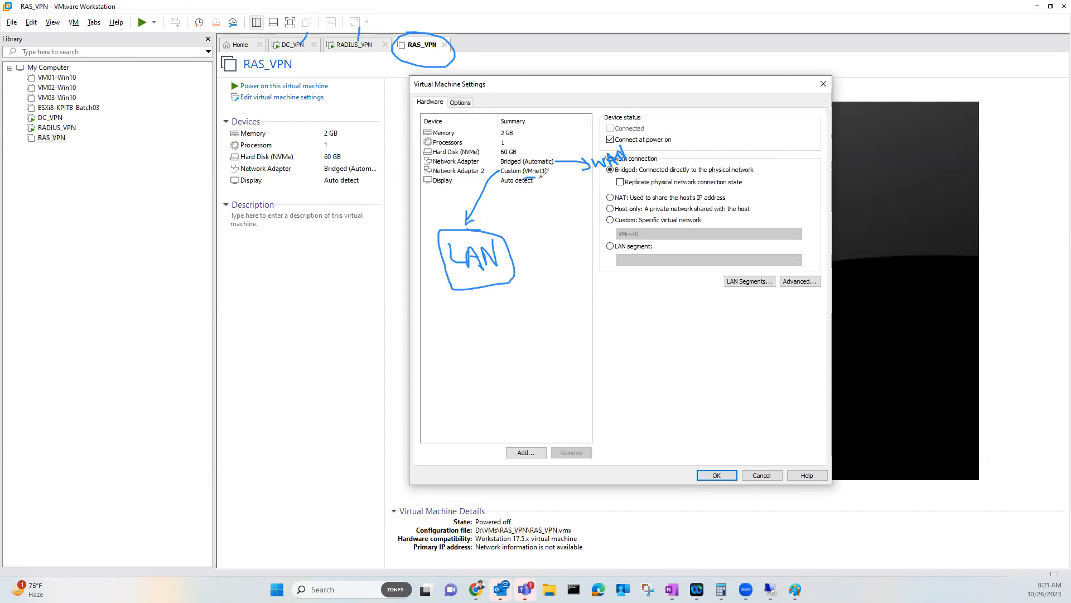
mouse_move(302, 352)
left_mouse_down()
mouse_move(307, 333)
mouse_move(369, 377)
mouse_move(314, 380)
mouse_move(302, 375)
mouse_move(393, 356)
mouse_move(326, 364)
left_mouse_up()
mouse_move(225, 255)
left_mouse_down()
mouse_move(211, 260)
mouse_move(214, 270)
left_mouse_up()
left_click_drag(225, 300, 306, 346)
left_click_drag(310, 248, 332, 333)
mouse_move(425, 350)
left_mouse_down()
mouse_move(556, 349)
mouse_move(558, 385)
mouse_move(591, 318)
left_mouse_up()
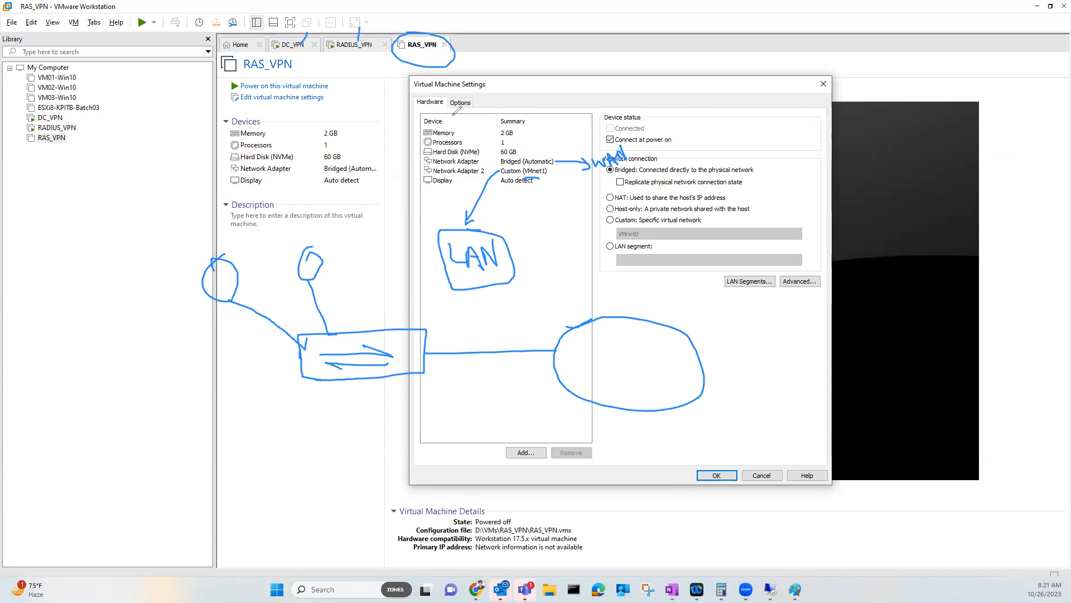
mouse_move(601, 362)
left_mouse_down()
mouse_move(636, 349)
mouse_move(640, 364)
mouse_move(653, 357)
mouse_move(634, 379)
left_mouse_up()
left_click_drag(429, 349, 554, 351)
left_click_drag(696, 362, 789, 363)
mouse_move(812, 320)
left_mouse_down()
mouse_move(802, 364)
mouse_move(1001, 306)
mouse_move(829, 323)
left_mouse_up()
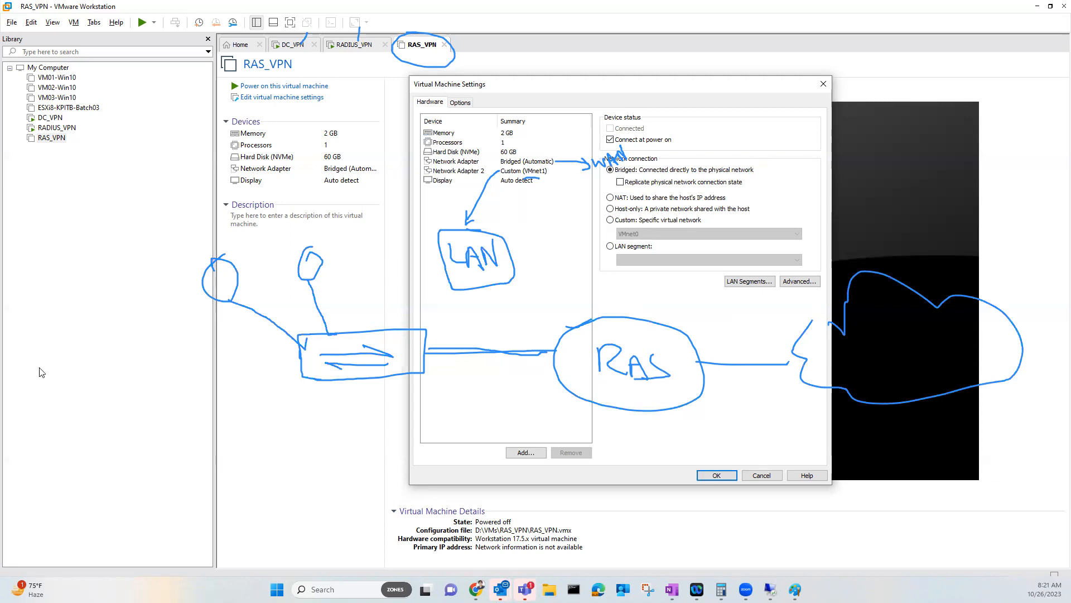
Save the Virtual Machine Settings with OK and power on RAS_VPN
left_click(719, 475)
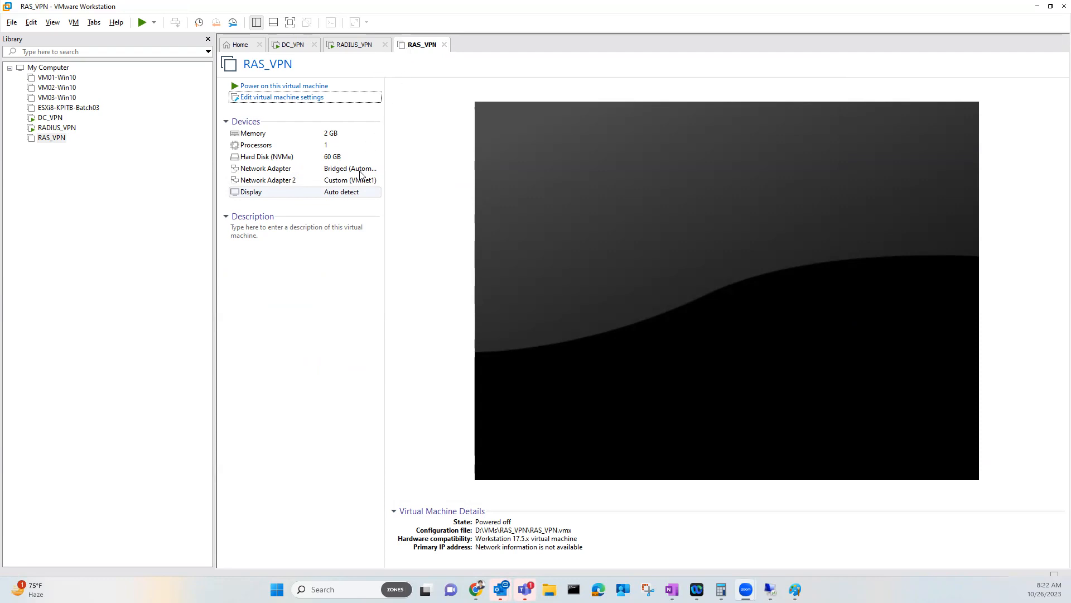
left_click(313, 85)
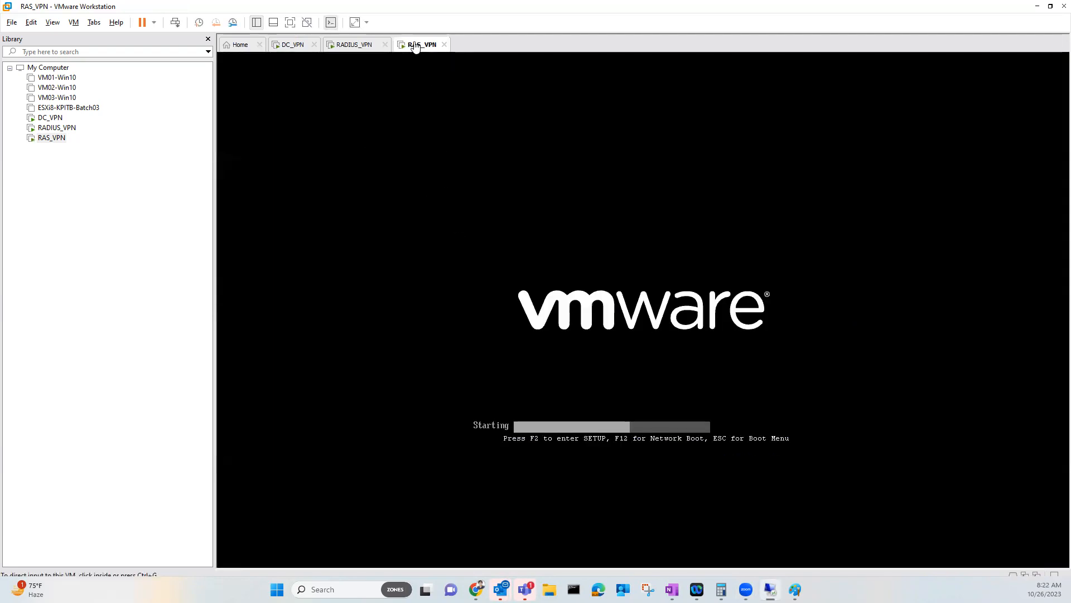
Start a black text note under the Paint diagram headed 'RAS server:'
mouse_move(796, 587)
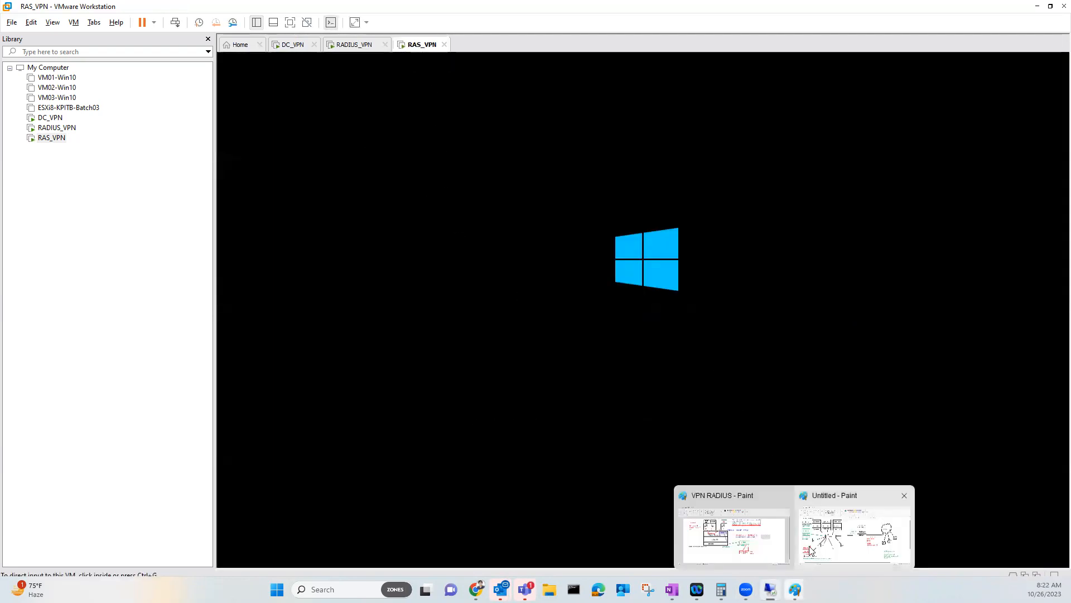
left_click(814, 542)
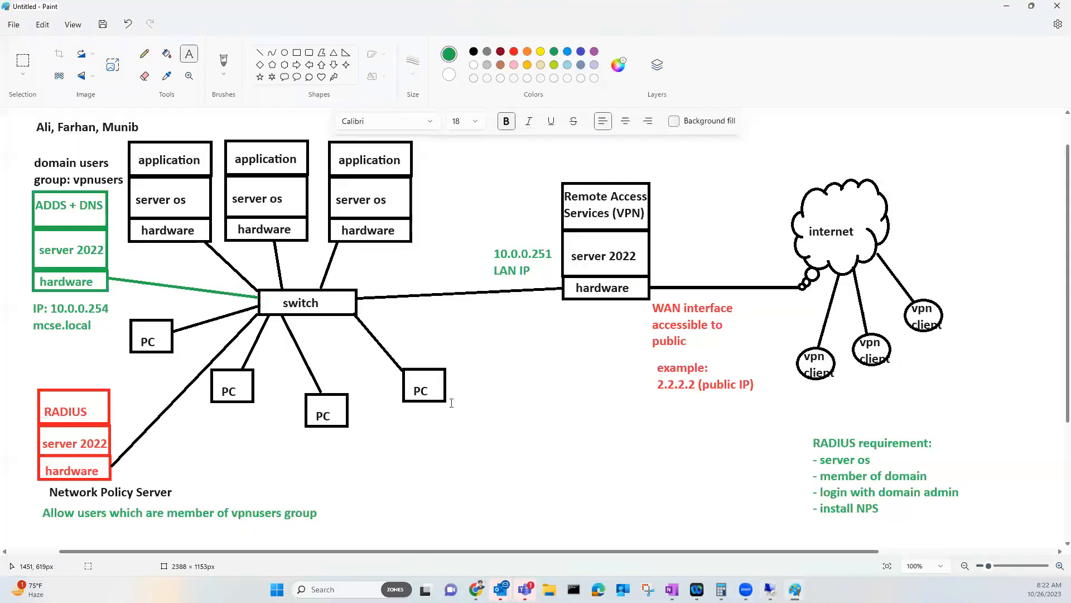
left_click(499, 446)
left_click(473, 52)
type("RAS ")
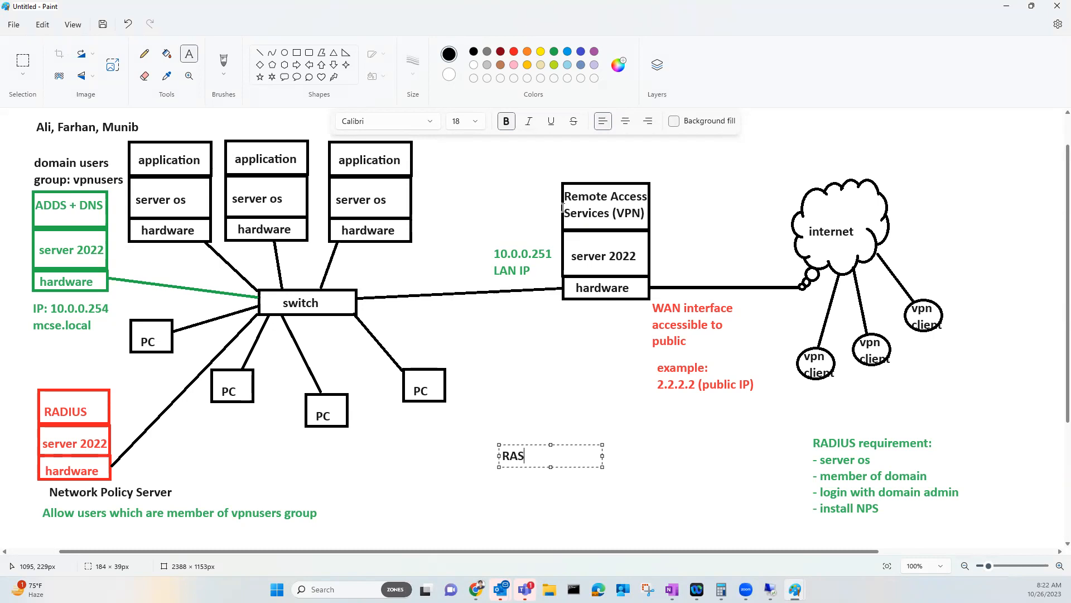
type("server:")
key("Return")
List server os, two network adapters (LAN and WAN), member of domain, login with domain admin, install RAS
type("- server os")
key("Return")
type("-")
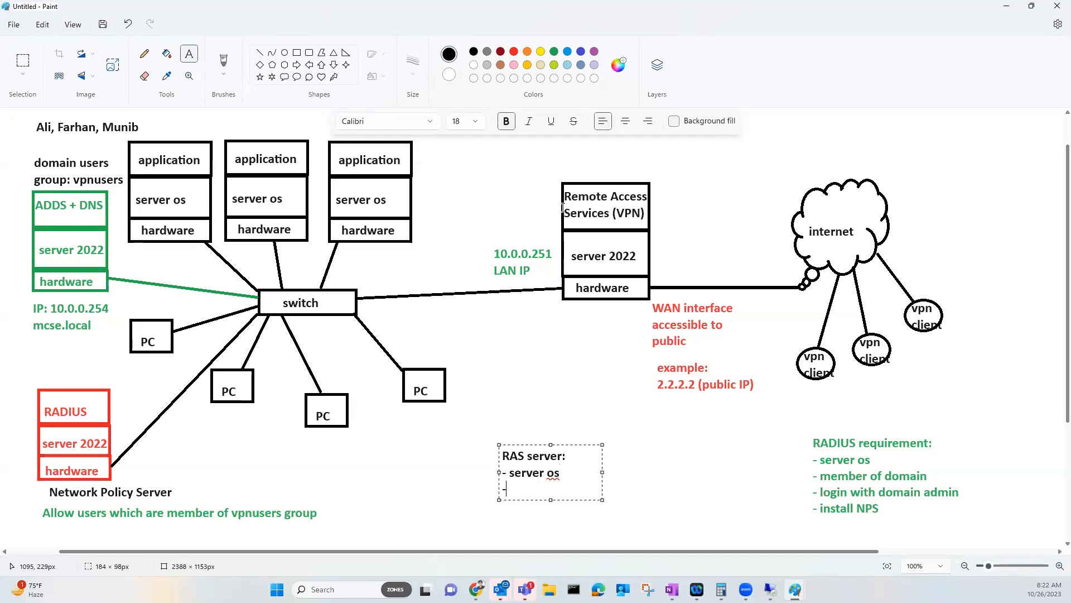
type(" two network ")
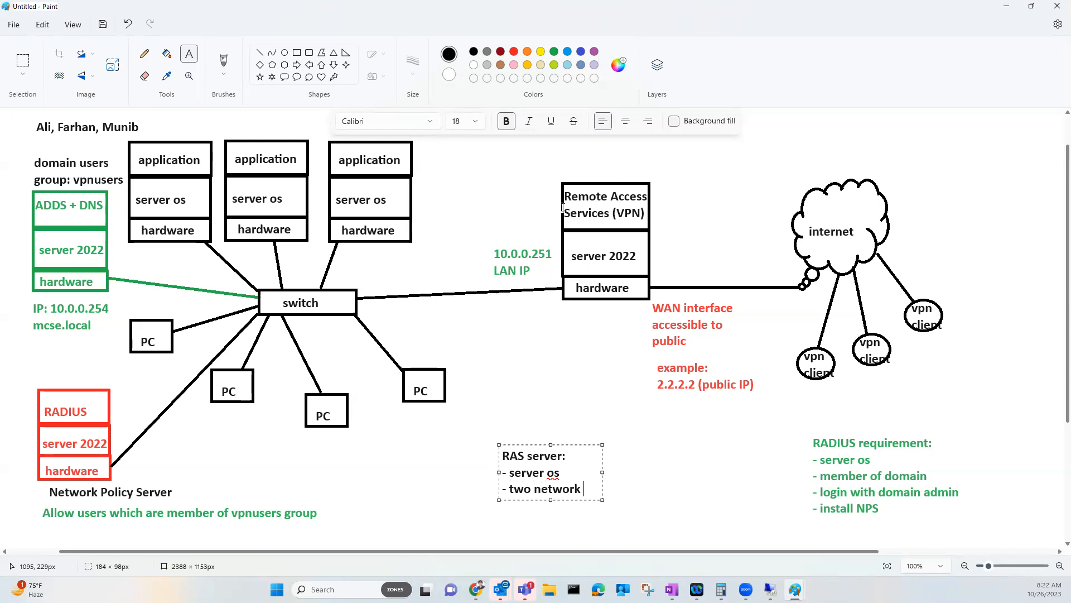
type("adapters")
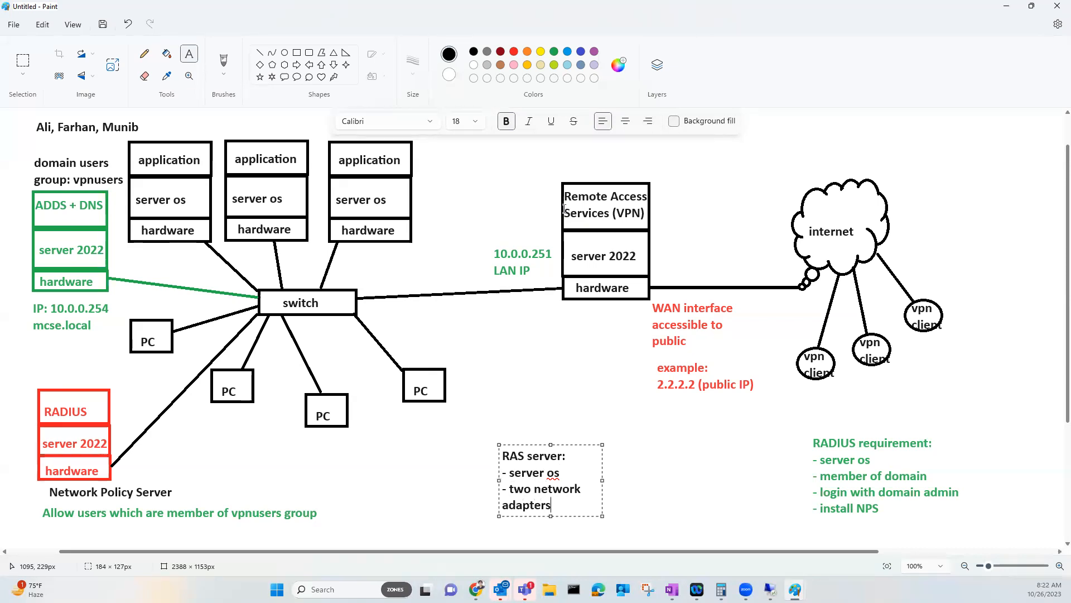
left_click_drag(602, 445, 749, 403)
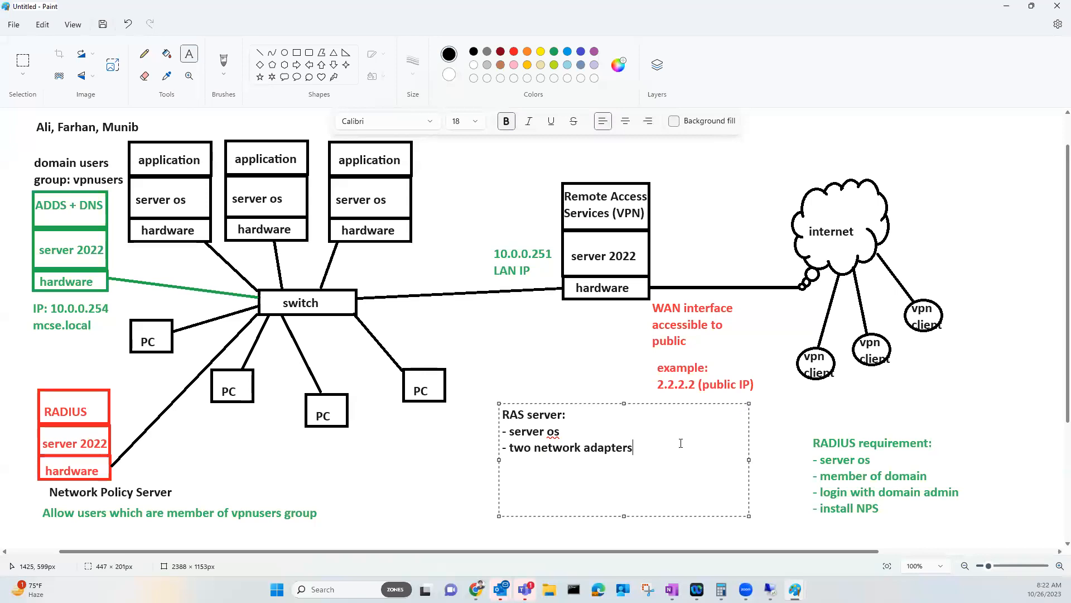
type("(LAN and WAN Me")
key("BackSpace")
key("BackSpace")
type("member of domain")
key("Return")
type("- login with")
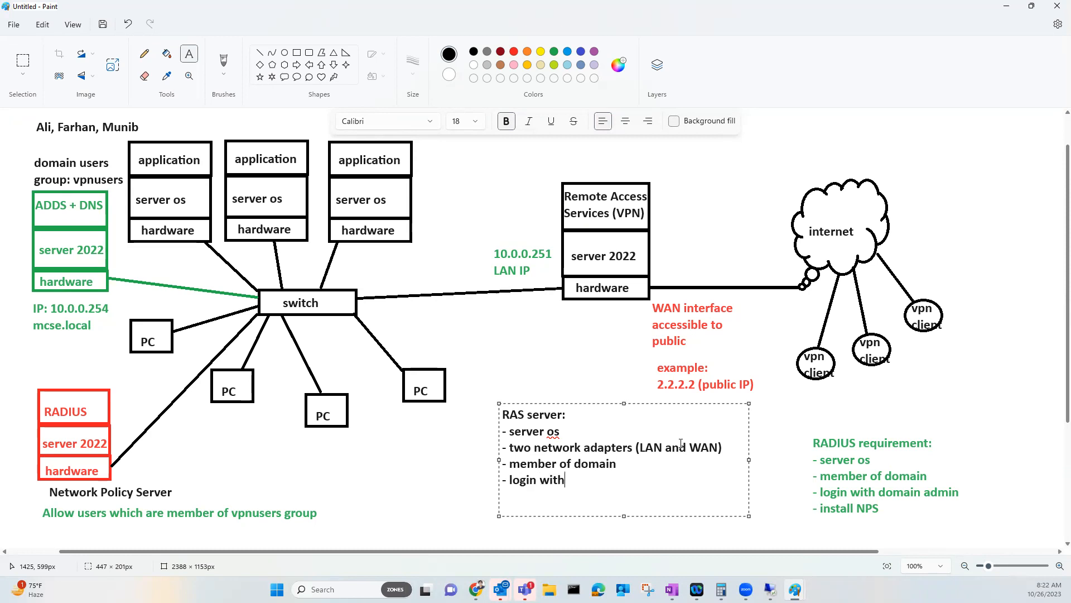
type(" domain admin - install")
type(" RAS")
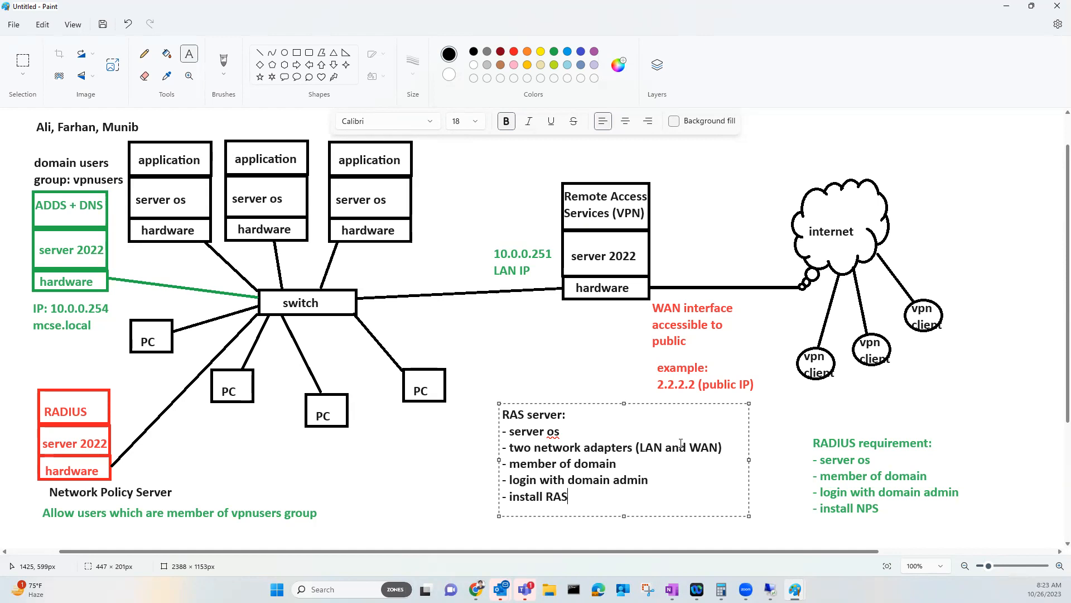
Return to RAS_VPN and sign in as Administrator, retyping the mistyped password
left_click(771, 590)
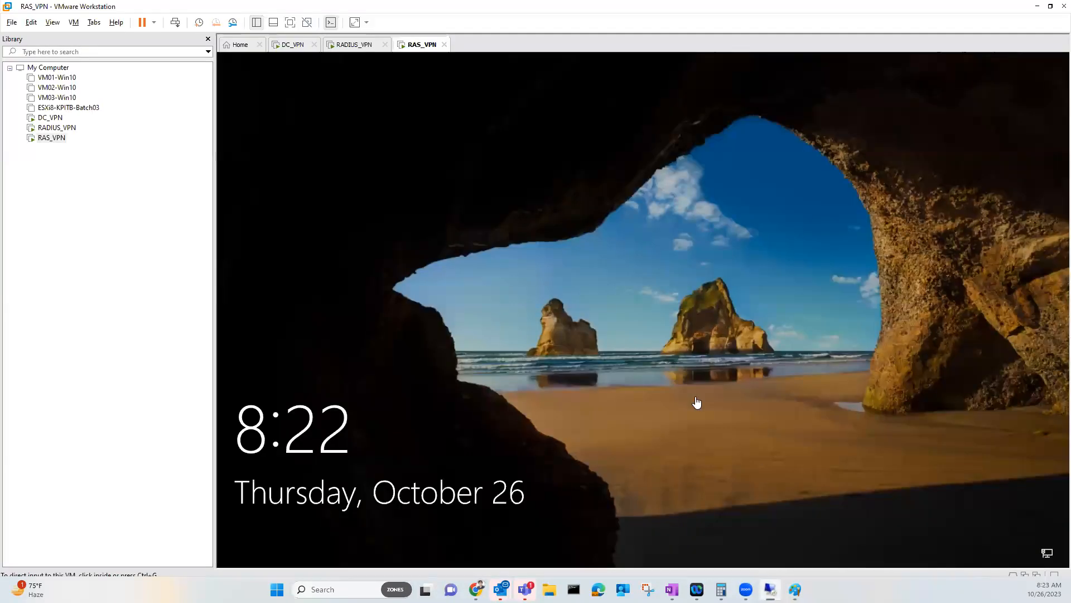
left_click(452, 241)
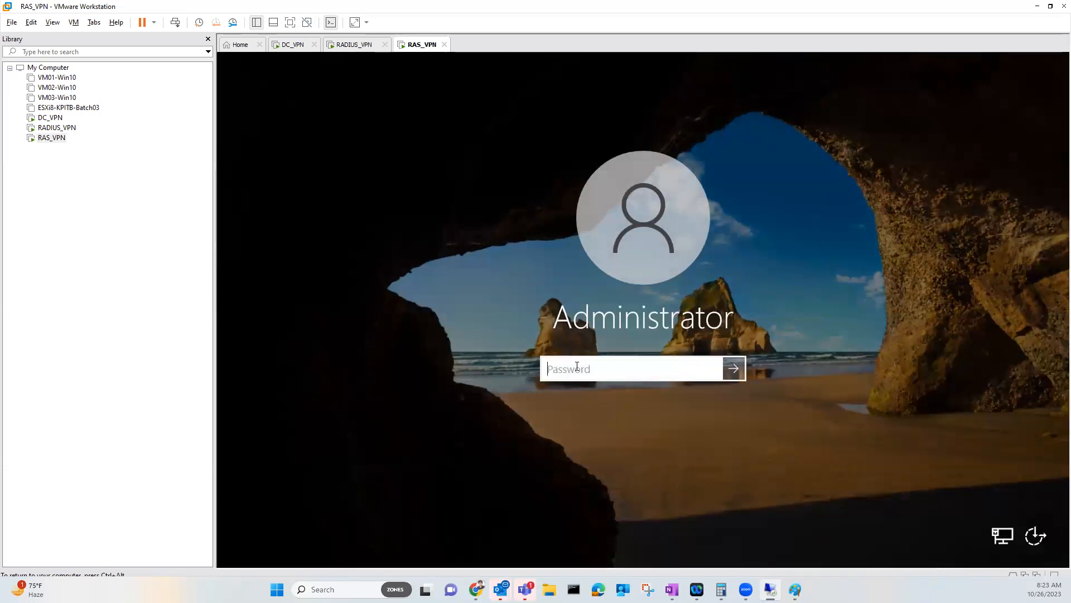
type("*****")
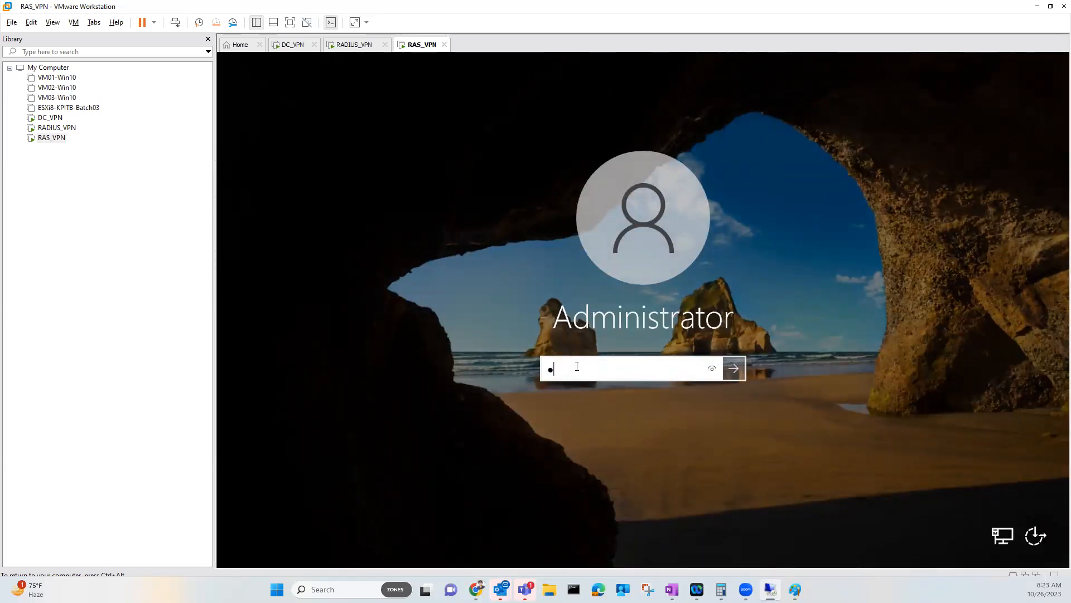
type("*")
key("BackSpace")
key("BackSpace")
key("BackSpace")
key("BackSpace")
key("BackSpace")
key("BackSpace")
type("*")
key("BackSpace")
type("*****")
key("Return")
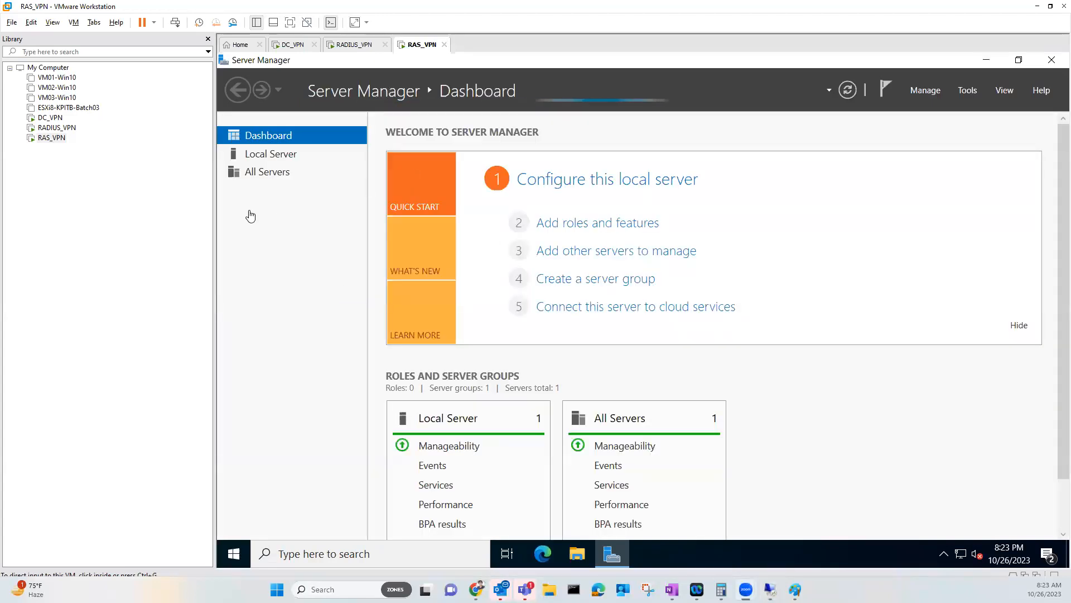
Open Local Server in Server Manager to view RAS01's properties
left_click(260, 158)
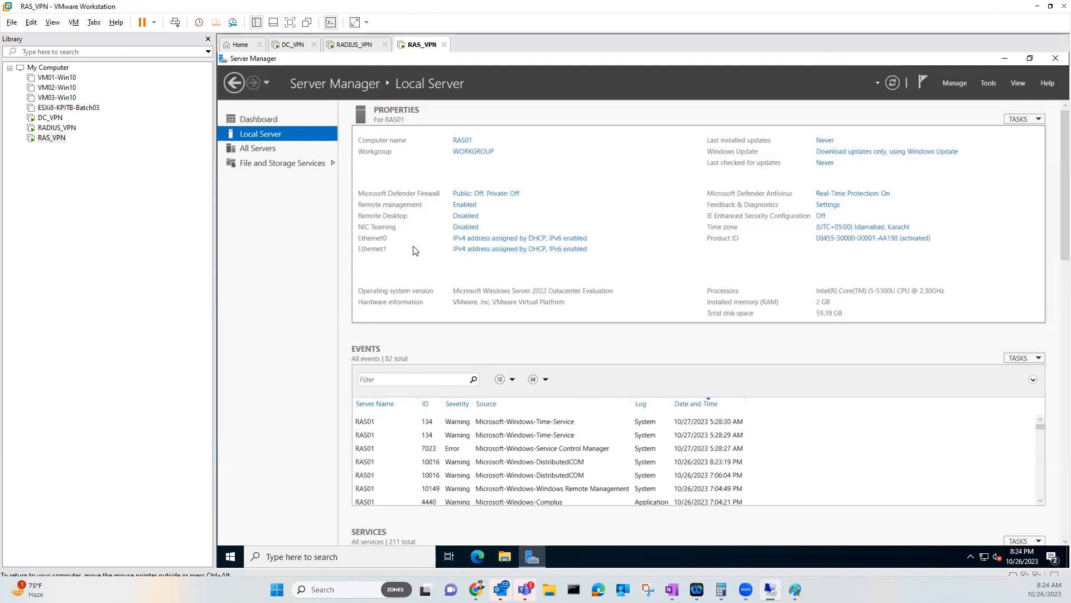
Rename Ethernet0 to External and Ethernet1 to Internal, then disable External
left_click(466, 243)
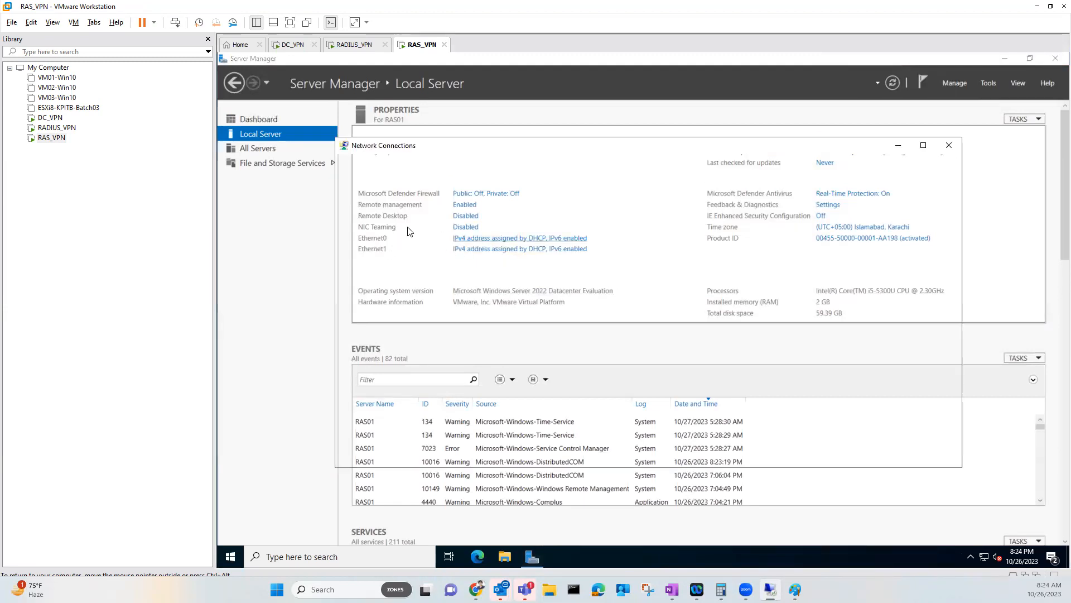
left_click(387, 217)
right_click(388, 218)
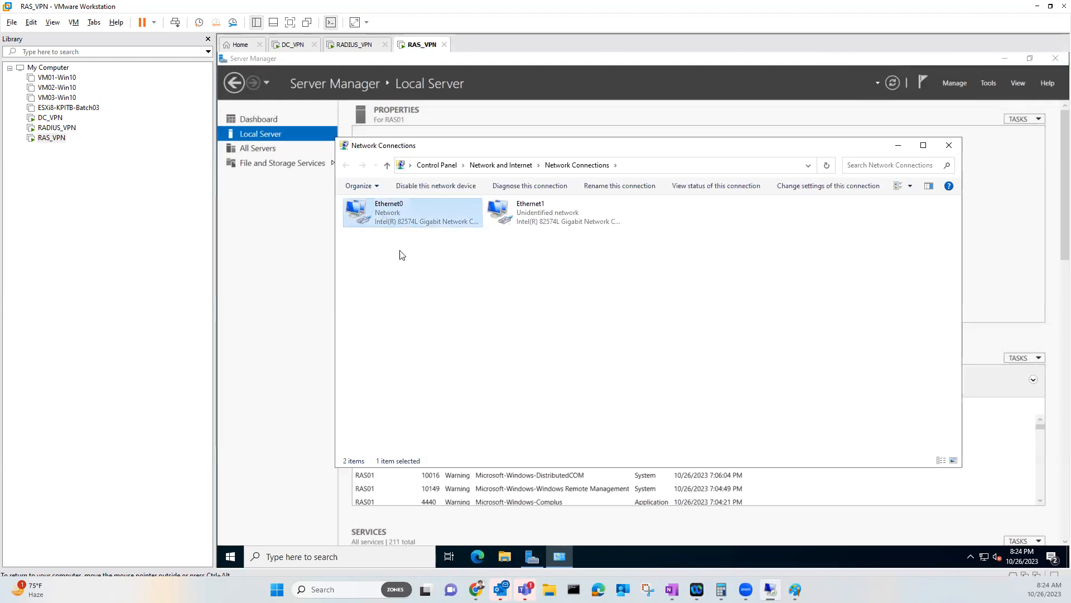
left_click(416, 307)
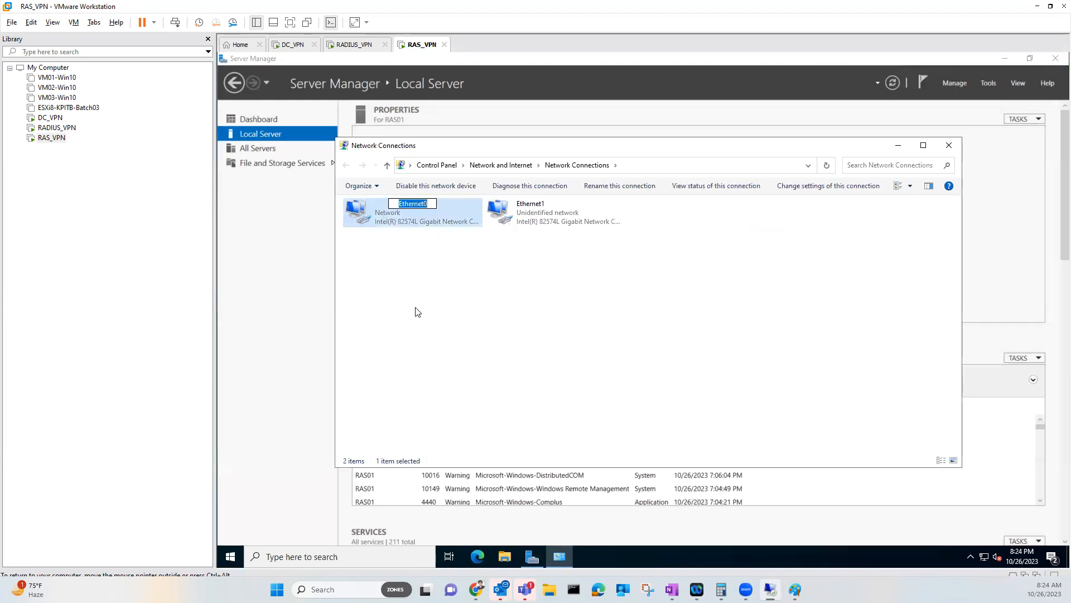
type("External")
left_click(419, 311)
left_click(530, 215)
right_click(530, 215)
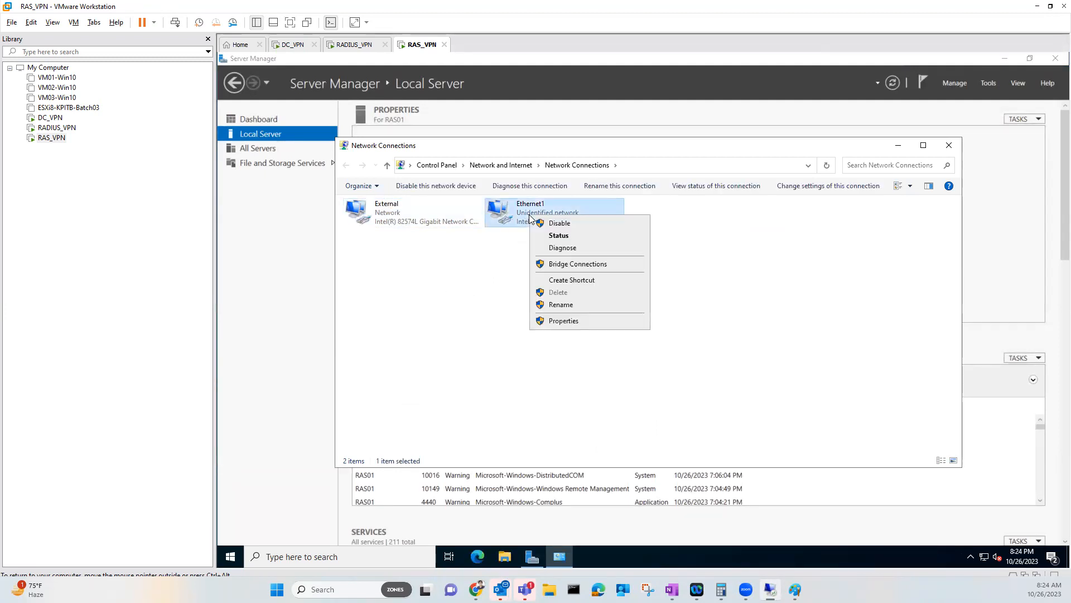
left_click(558, 306)
type("Internal")
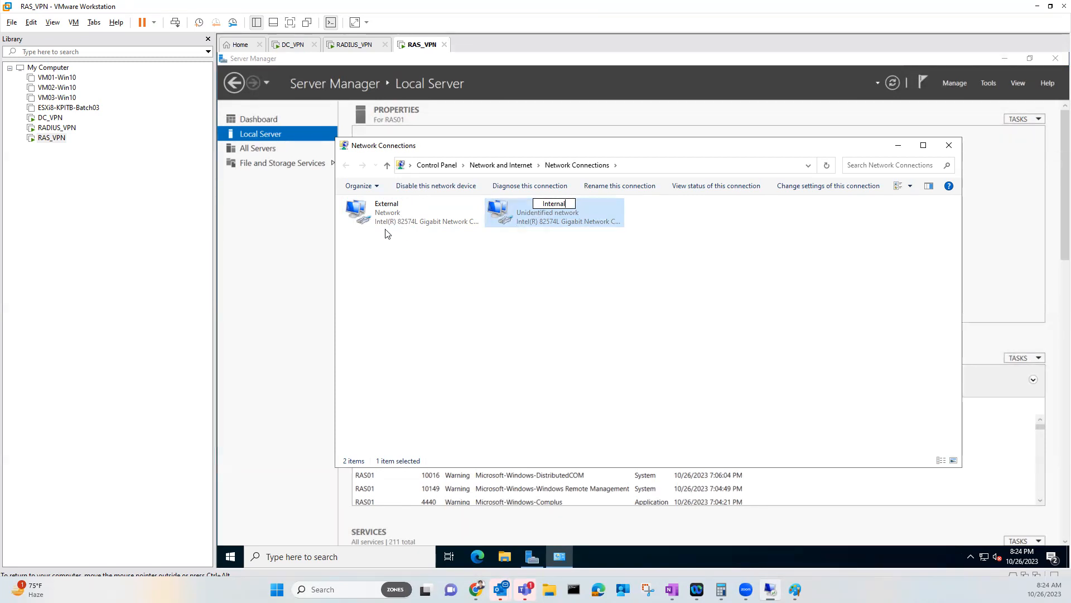
left_click(394, 272)
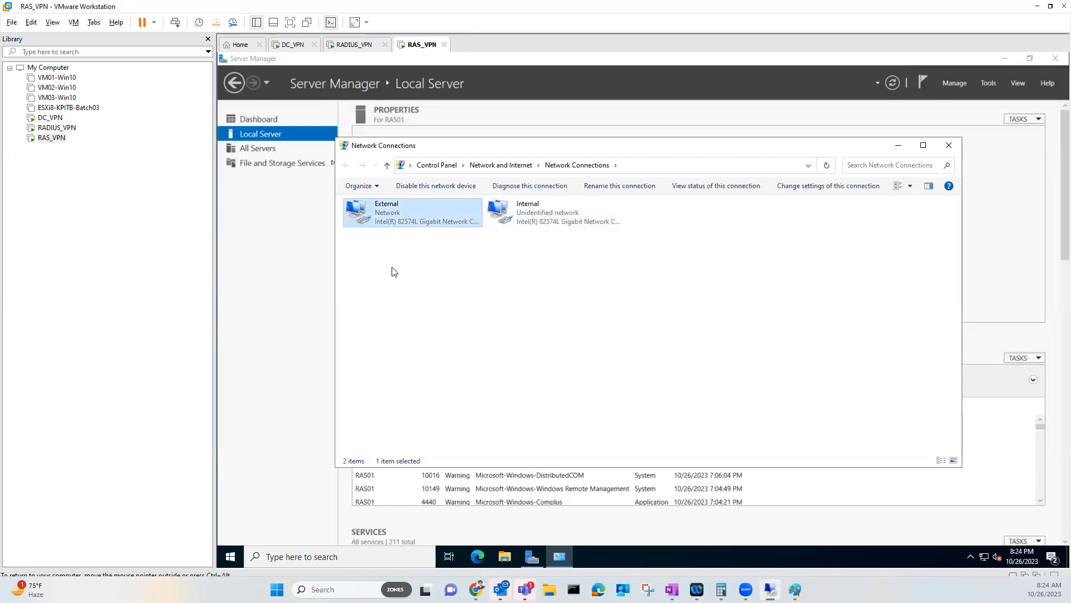
right_click(393, 224)
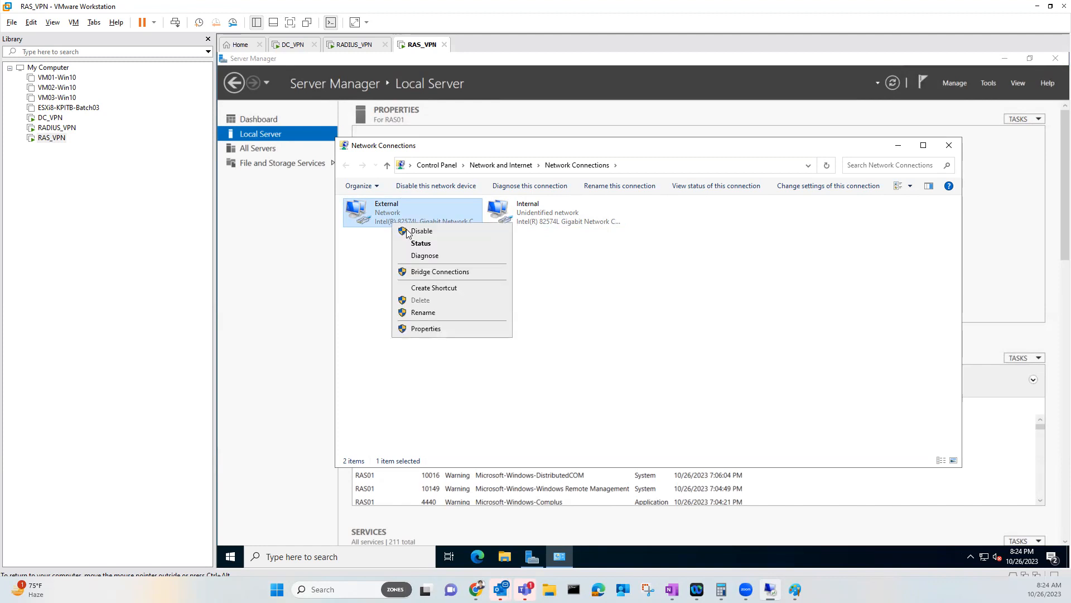
left_click(408, 231)
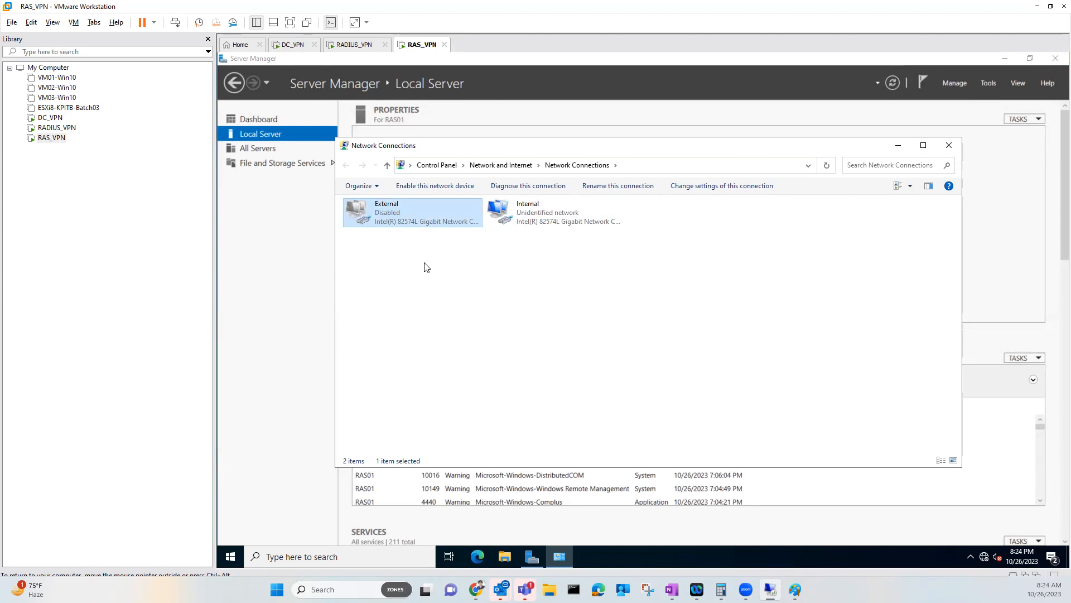
Give Internal static IP 10.0.0.251/255.0.0.0 with DNS 10.0.0.254, then re-enable External
left_click(520, 217)
right_click(520, 218)
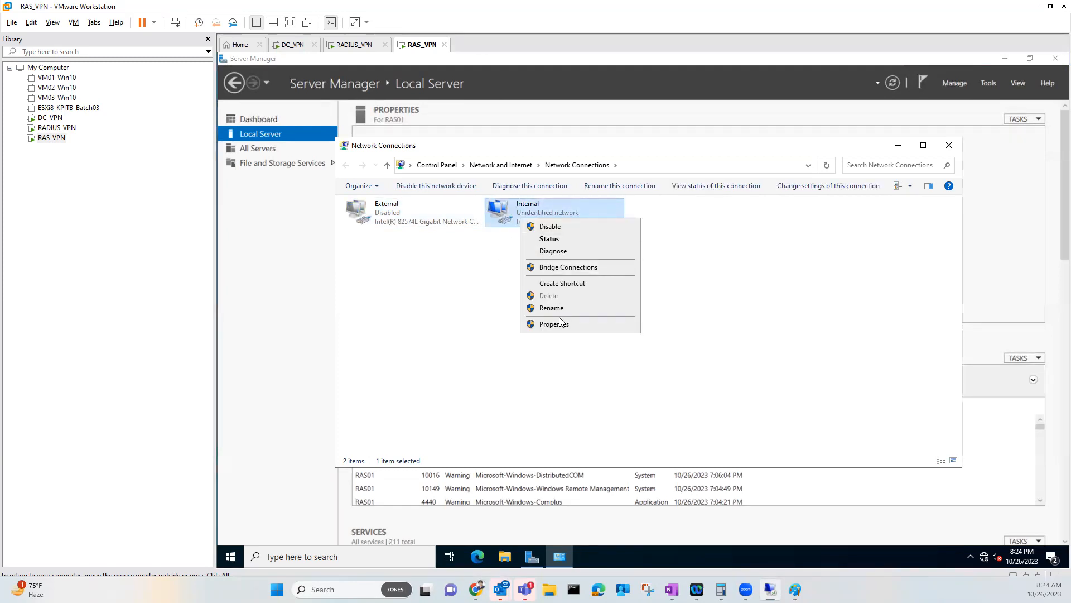
left_click(554, 324)
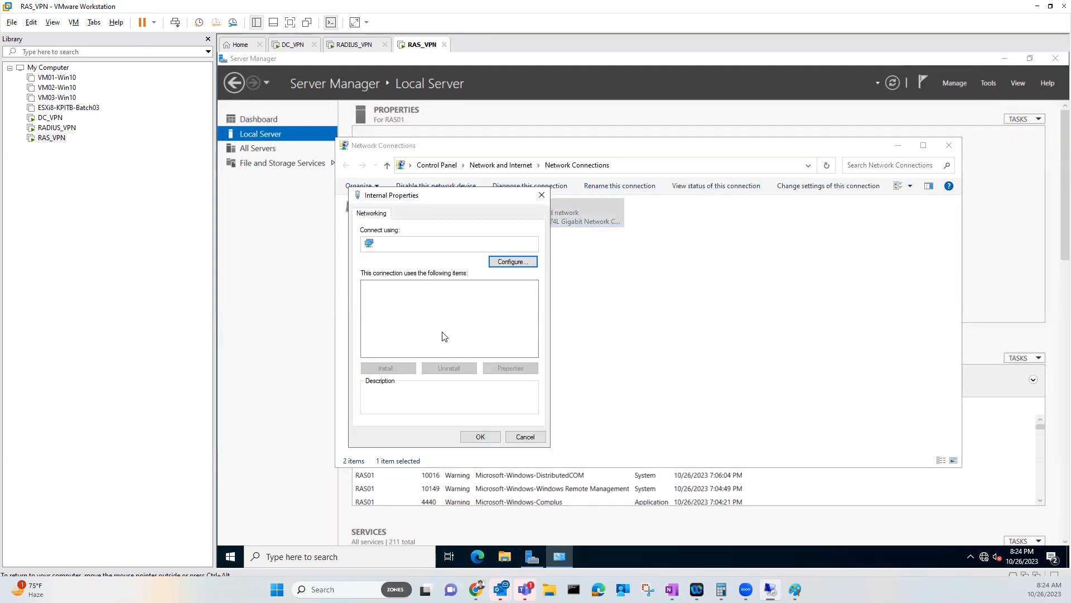
left_click(369, 343)
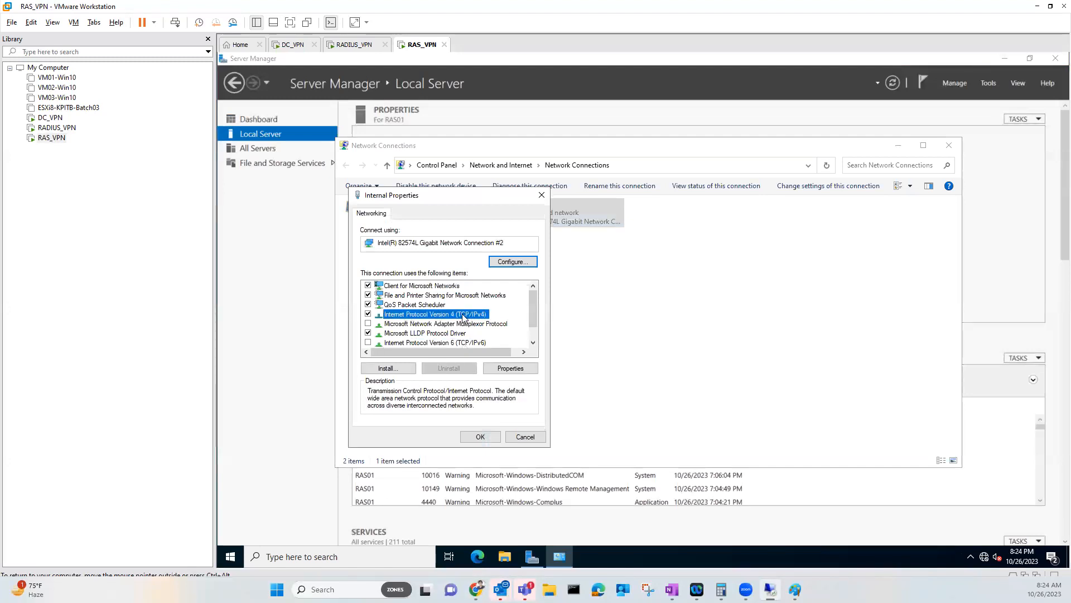
double_click(462, 314)
left_click(453, 321)
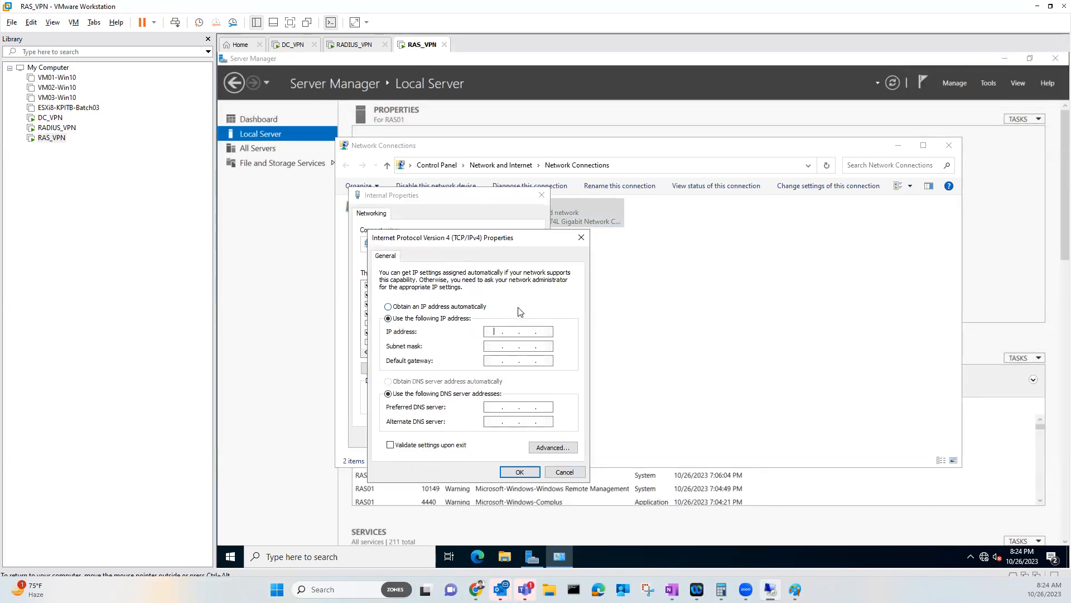
type("10 . 0 . 0 . 251")
key("Tab")
key("Tab")
key("Tab")
key("Tab")
type("10.0.0.254")
left_click(519, 472)
left_click(489, 436)
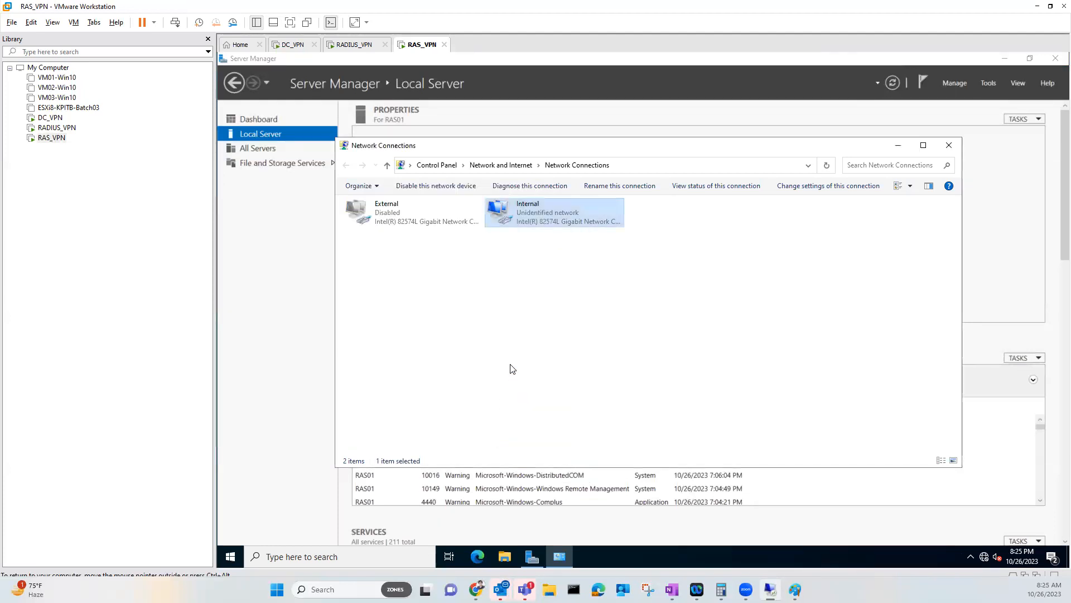
right_click(397, 224)
left_click(410, 234)
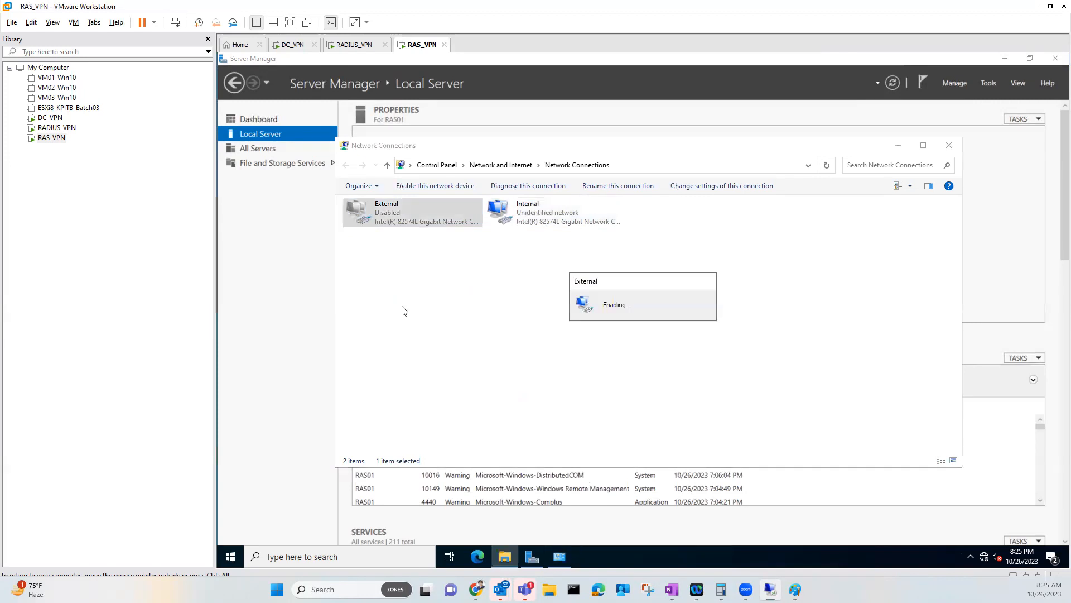
From Command Prompt, ping 10.0.0.254 and 8.8.8.8 to verify connectivity
left_click(231, 557)
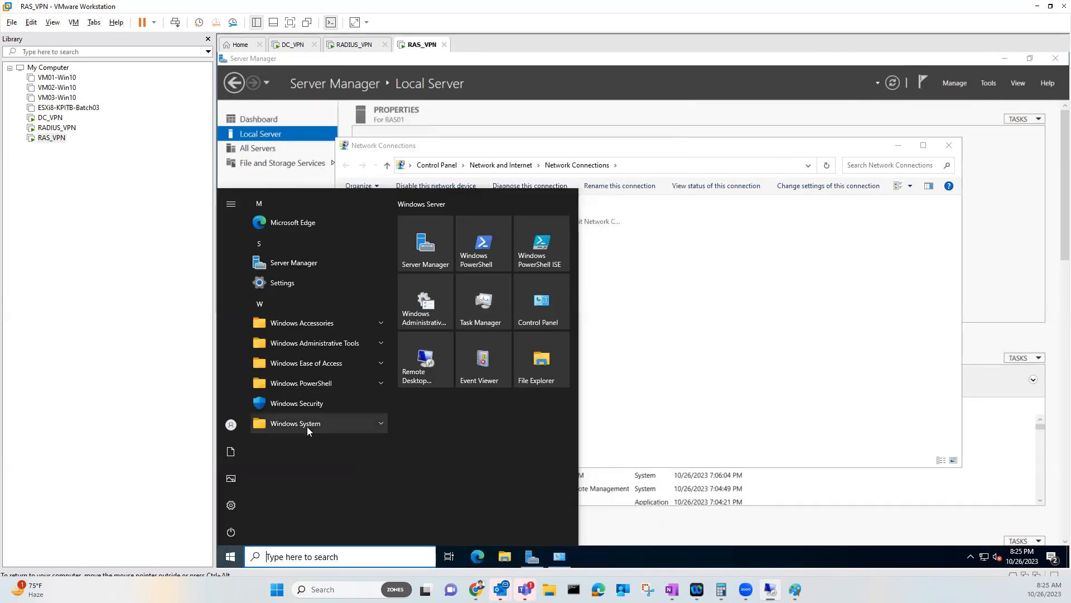
left_click(307, 426)
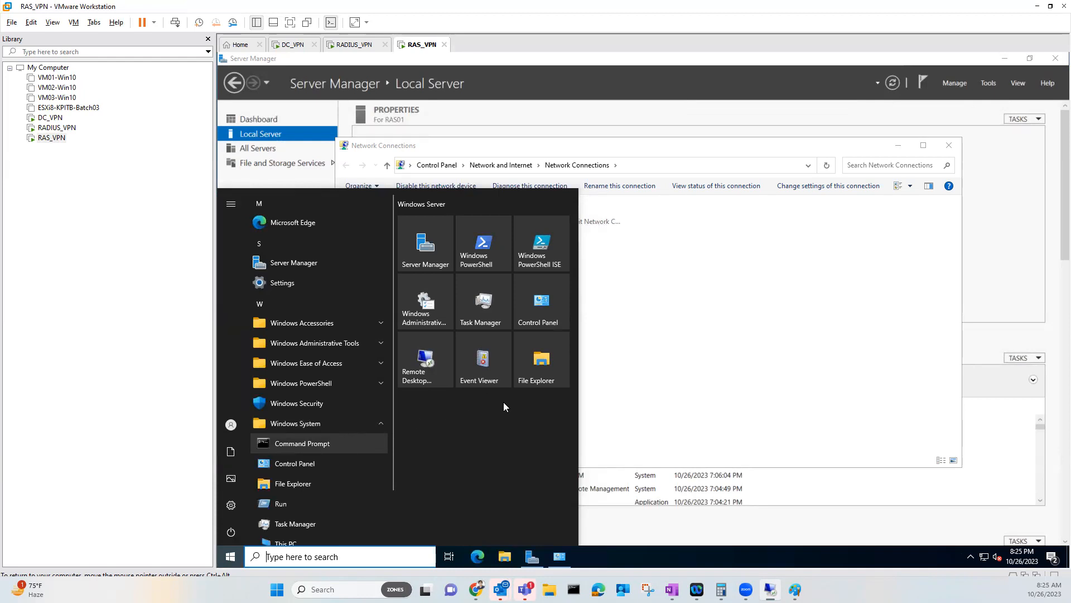
left_click(303, 448)
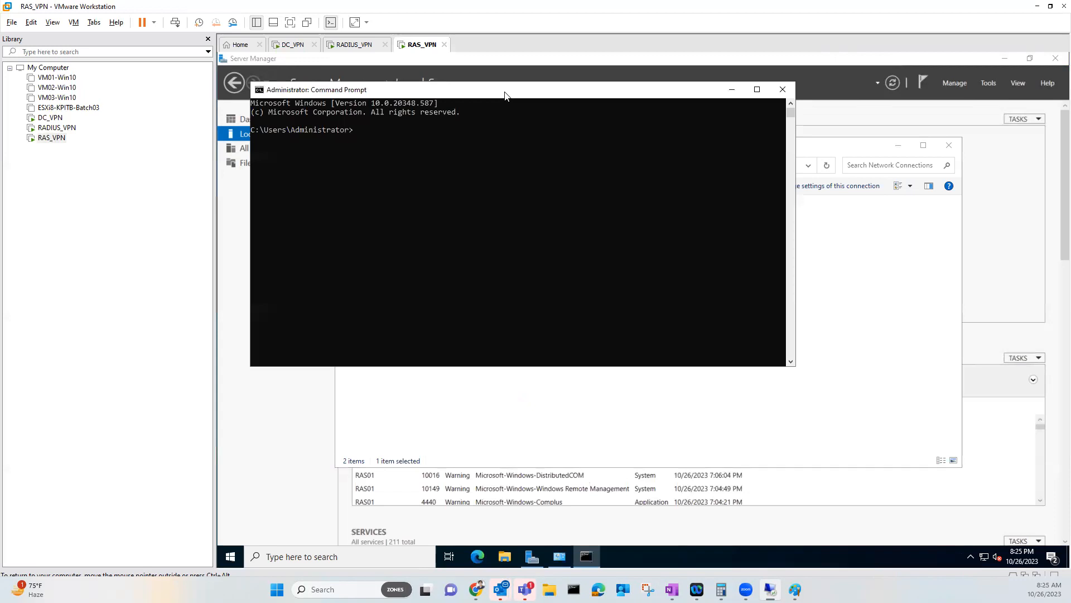
left_click_drag(505, 94, 656, 233)
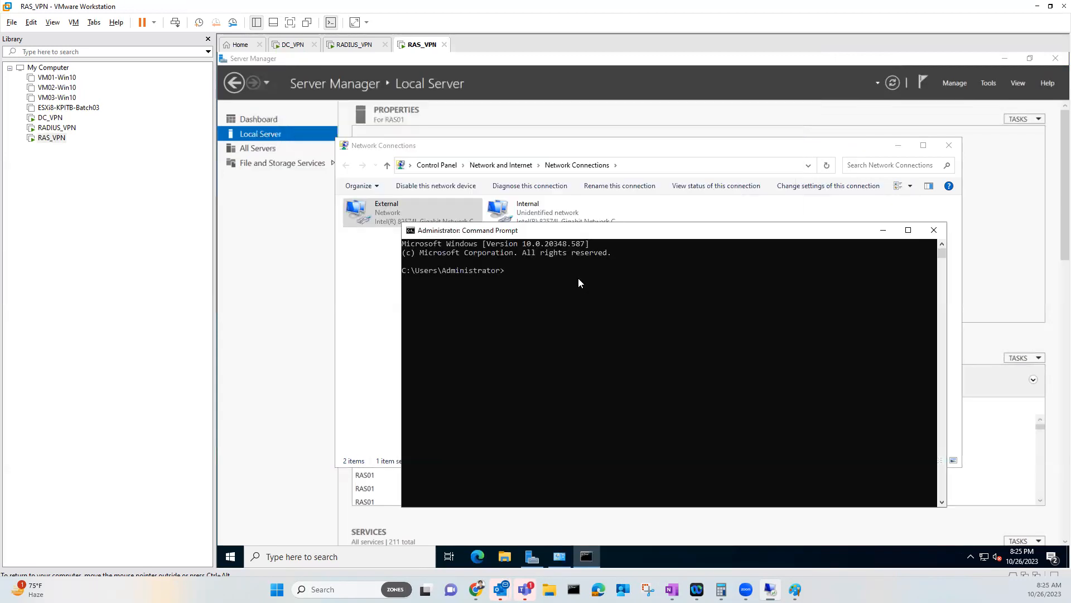
type("ping 10.0.0.254")
key("Return")
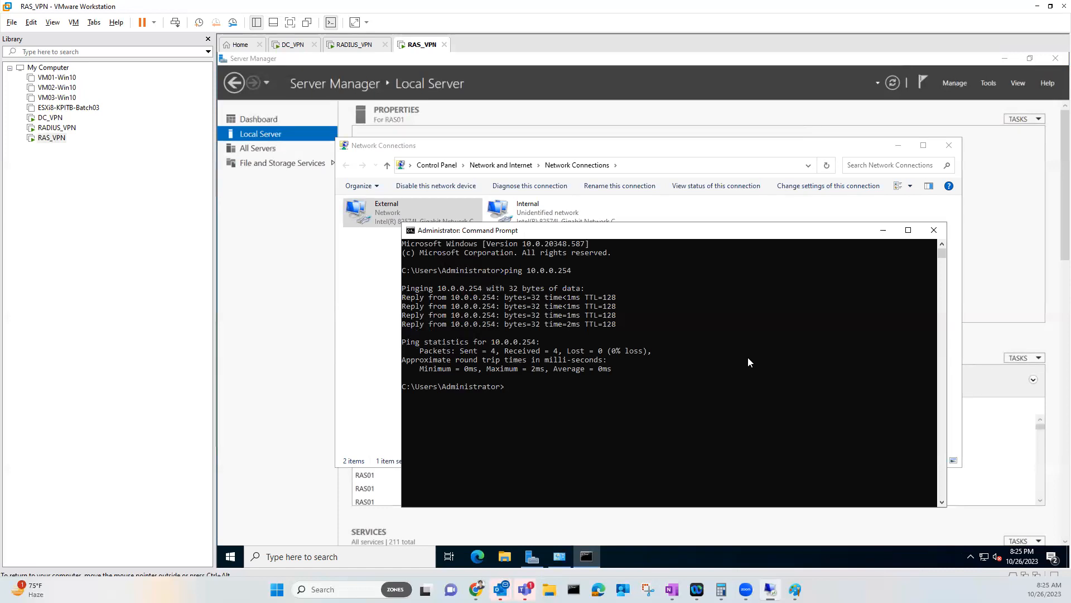
type("ping 8.8.8.8")
key("Return")
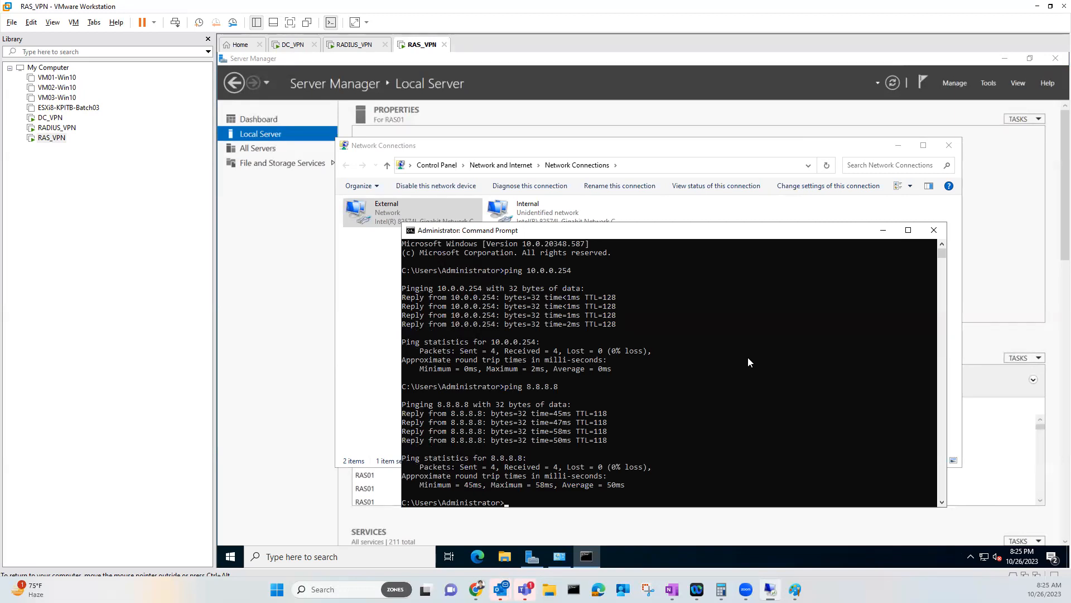
Close Command Prompt and disable the External adapter
left_click(934, 231)
right_click(380, 218)
left_click(397, 226)
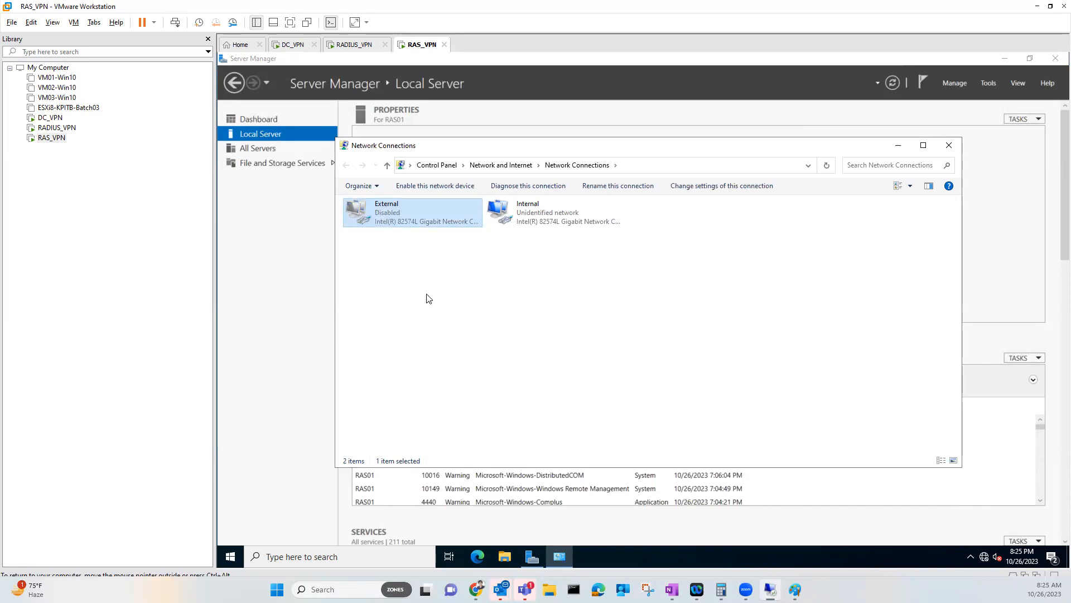
Run nslookup in a new Command Prompt to confirm dc254.mcse.local at 10.0.0.254
left_click(228, 557)
type("cmd")
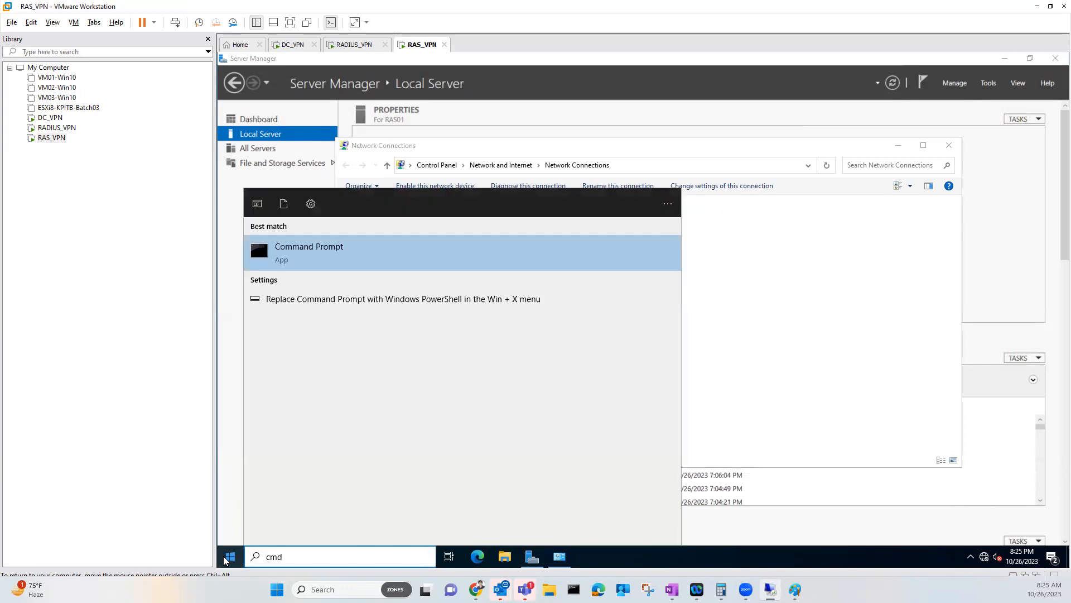
key("Return")
type("nslookup")
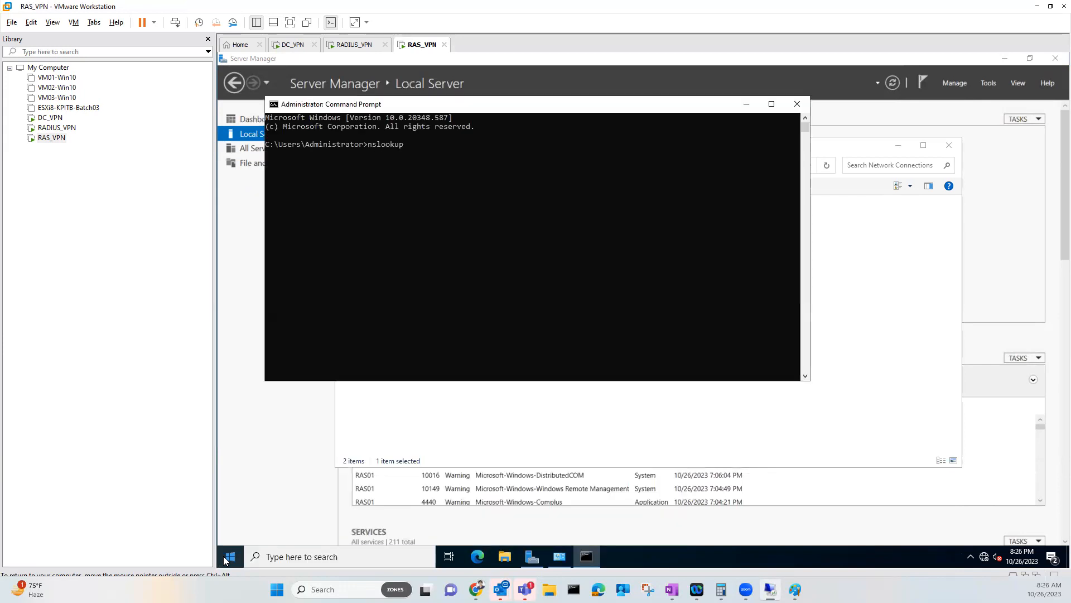
key("Return")
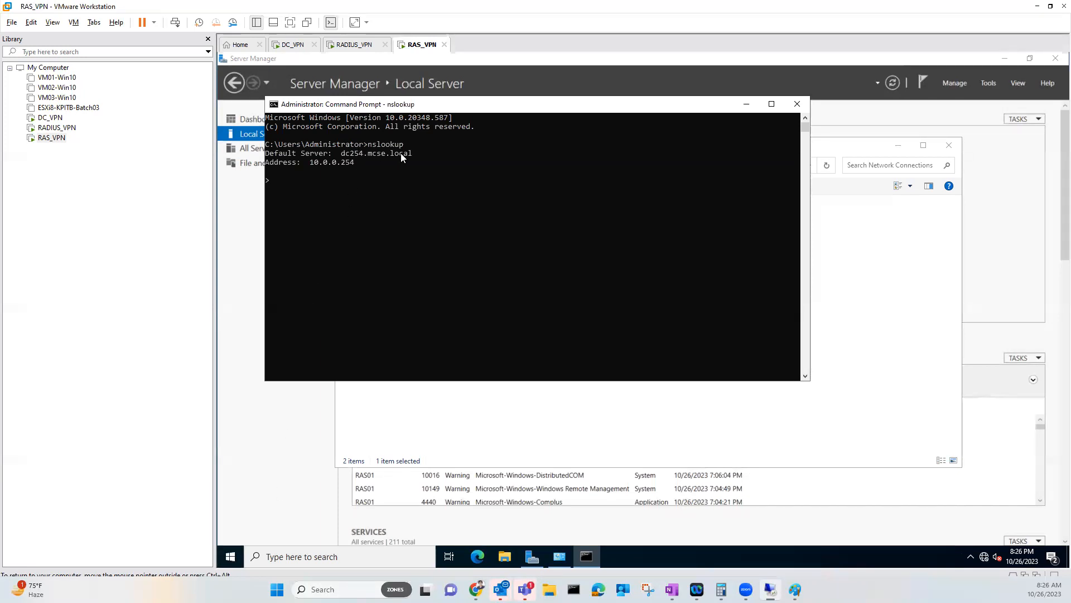
Close Command Prompt and Network Connections, then open RAS01's System Properties
left_click(797, 103)
left_click(949, 145)
left_click(462, 143)
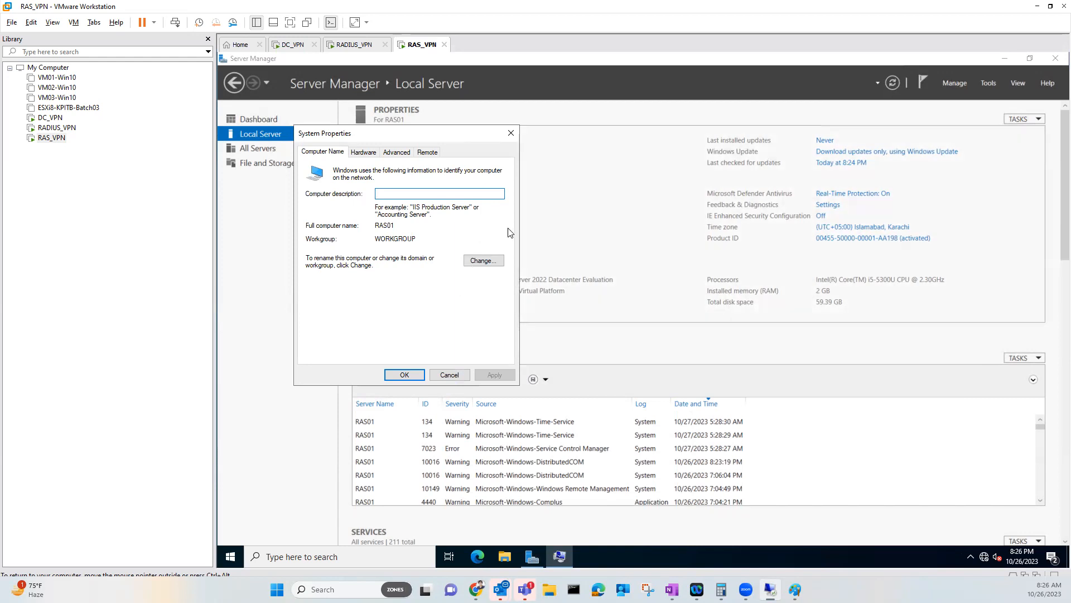
Make RAS01 a member of domain mcse.local using the domain administrator credentials
left_click_drag(464, 137, 664, 173)
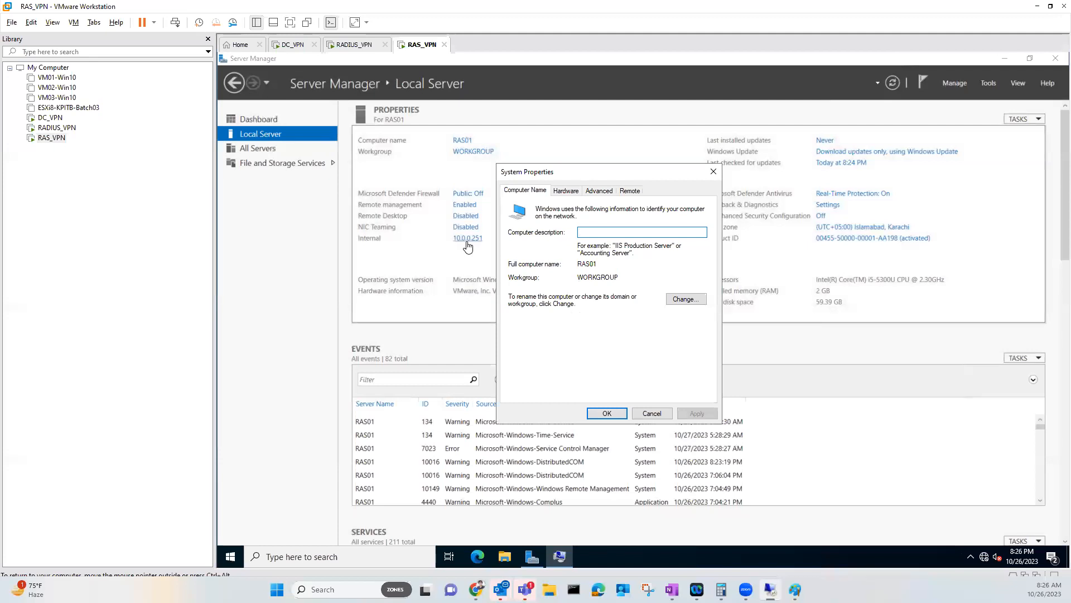
left_click(685, 300)
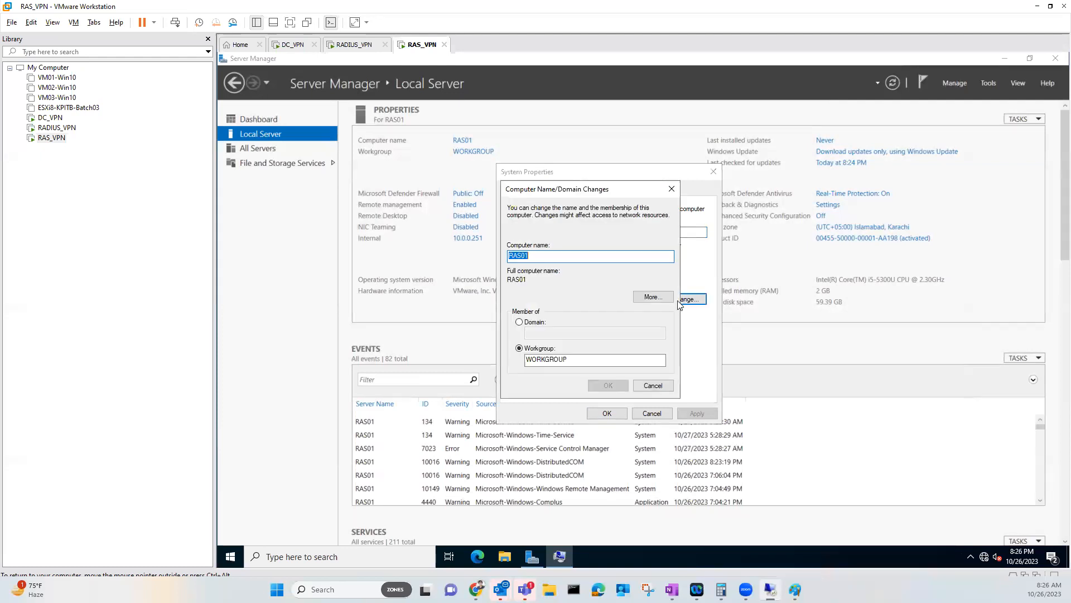
left_click(546, 322)
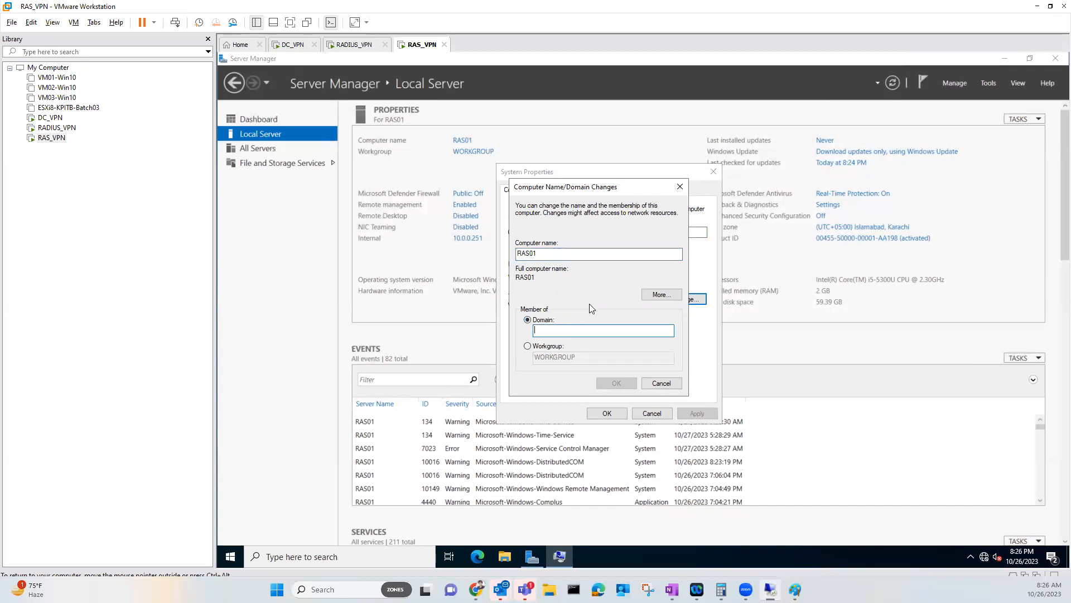
type("mcse.loca")
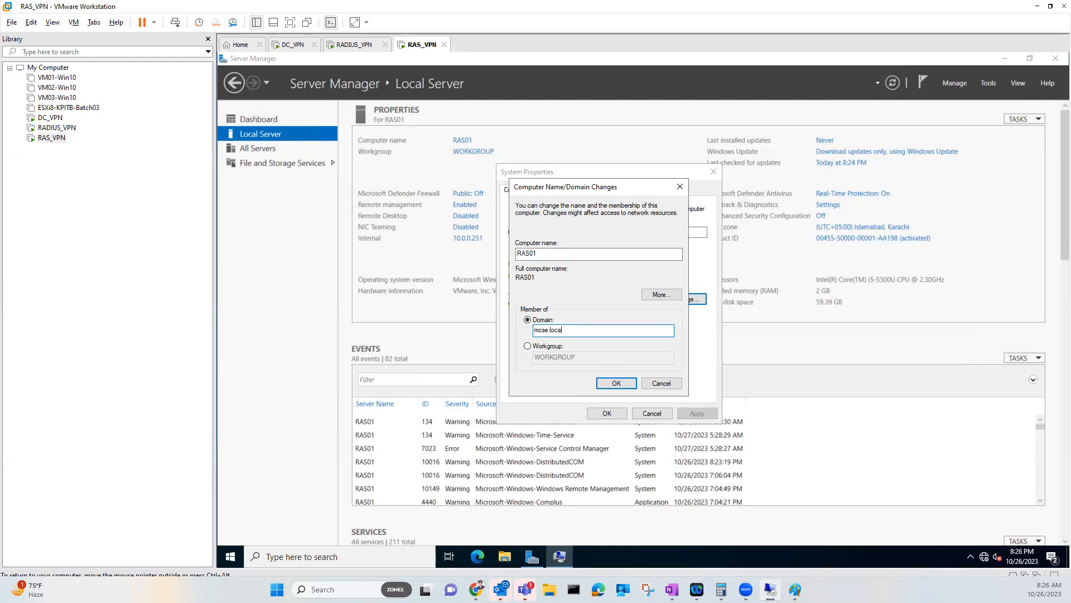
type("lad")
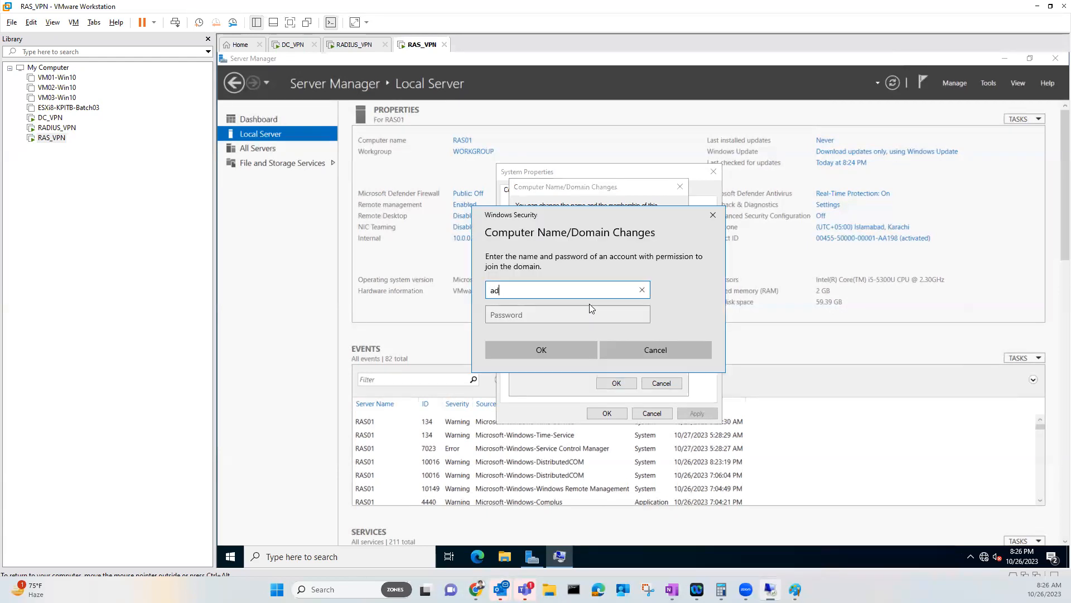
type("ministrator@mcse.local")
key("Tab")
type("Pa$$w0rd")
key("Return")
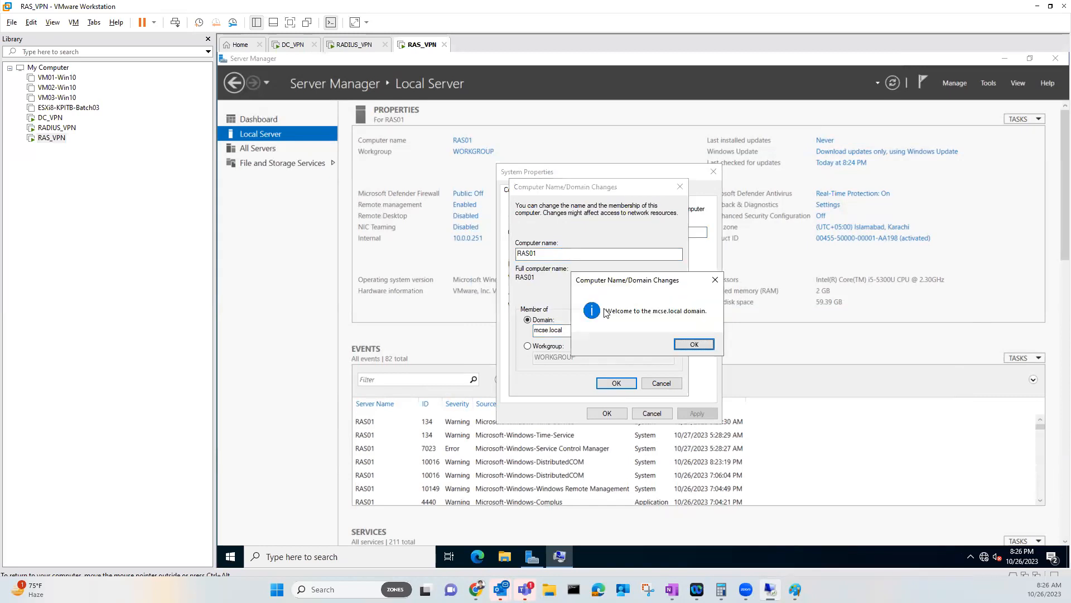
Acknowledge the welcome and restart notices, close System Properties, and restart now
left_click(686, 345)
left_click(708, 327)
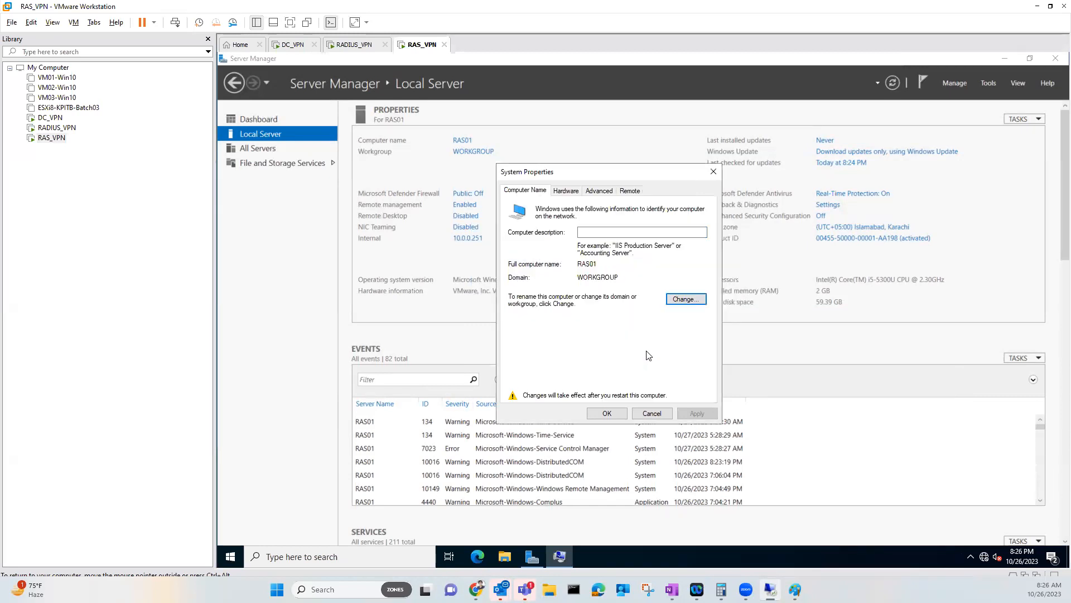
left_click(607, 413)
left_click(636, 314)
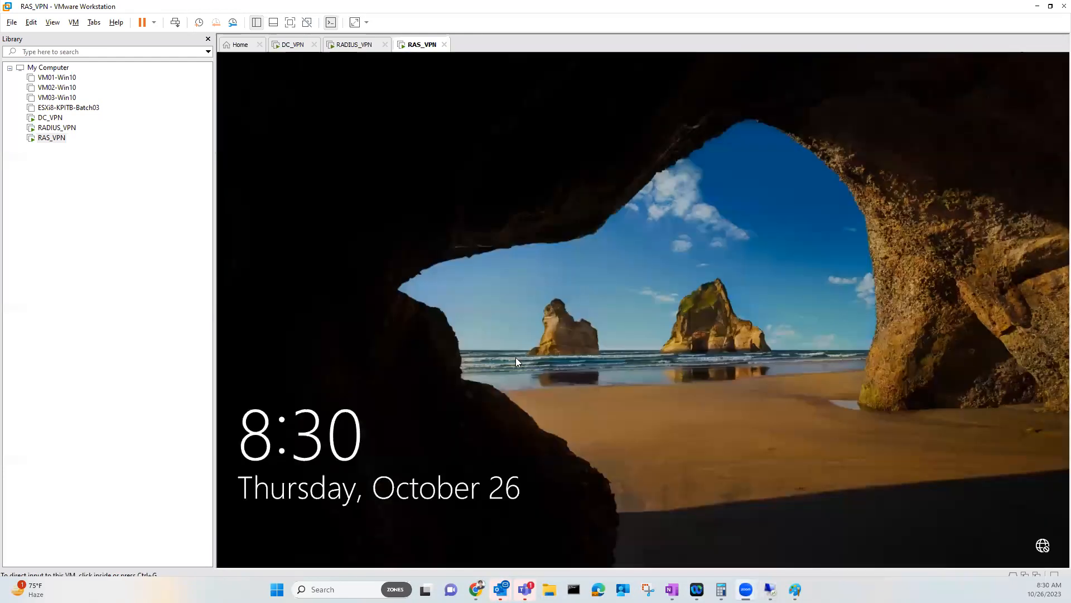
left_click(534, 323)
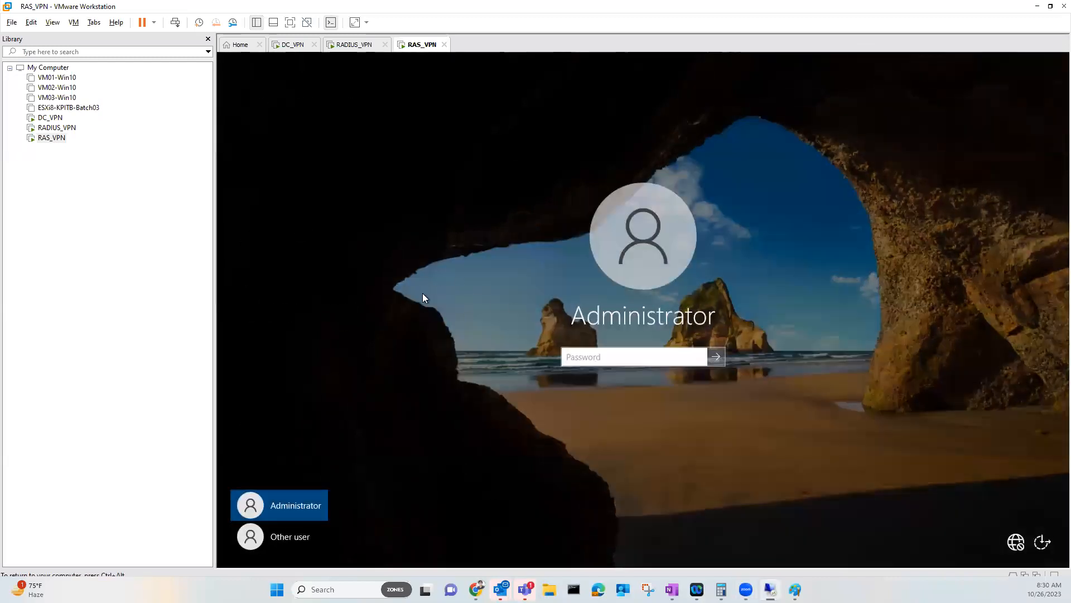
left_click(276, 535)
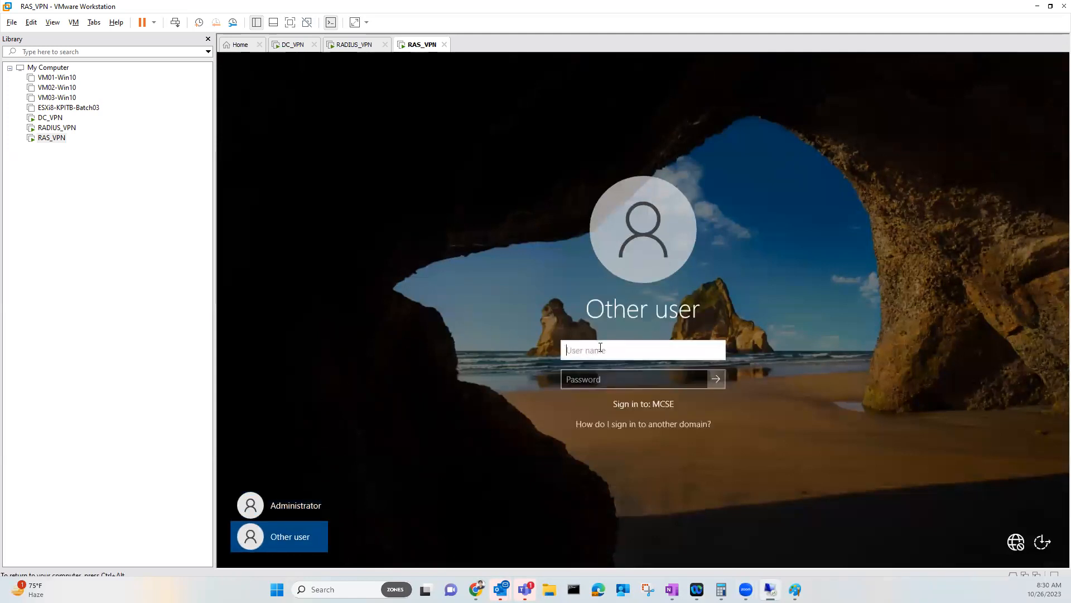
type("administrator@mcse.loc")
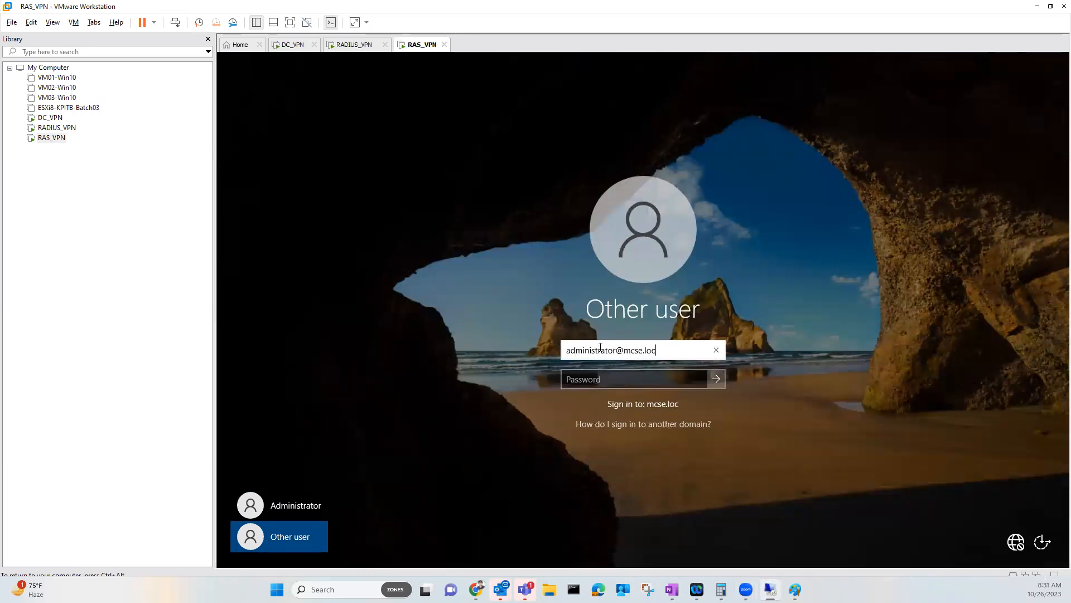
type("al")
key("Tab")
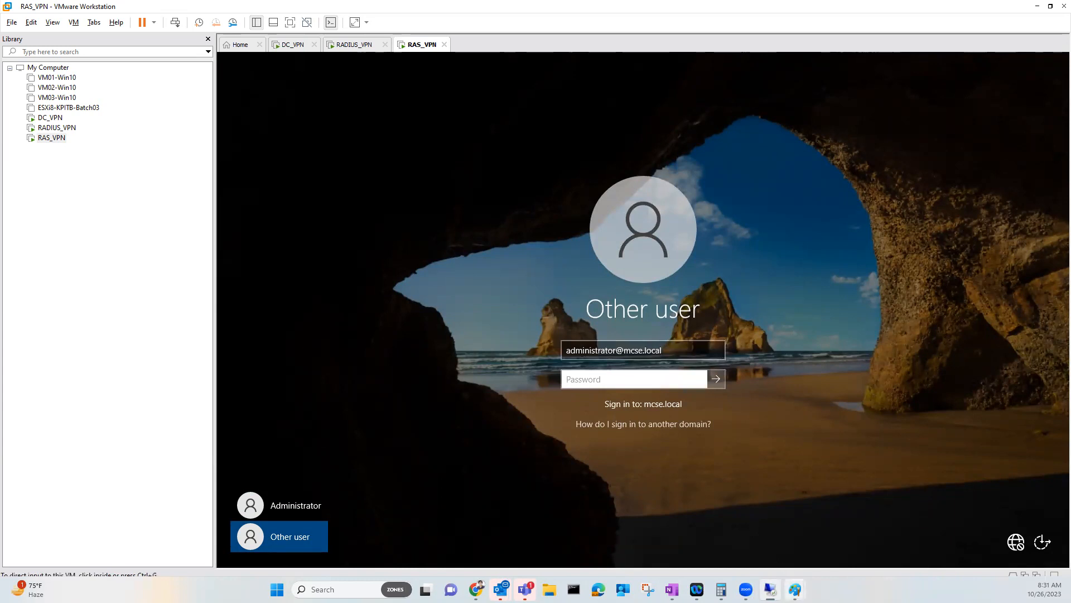
mouse_move(795, 587)
left_click(817, 538)
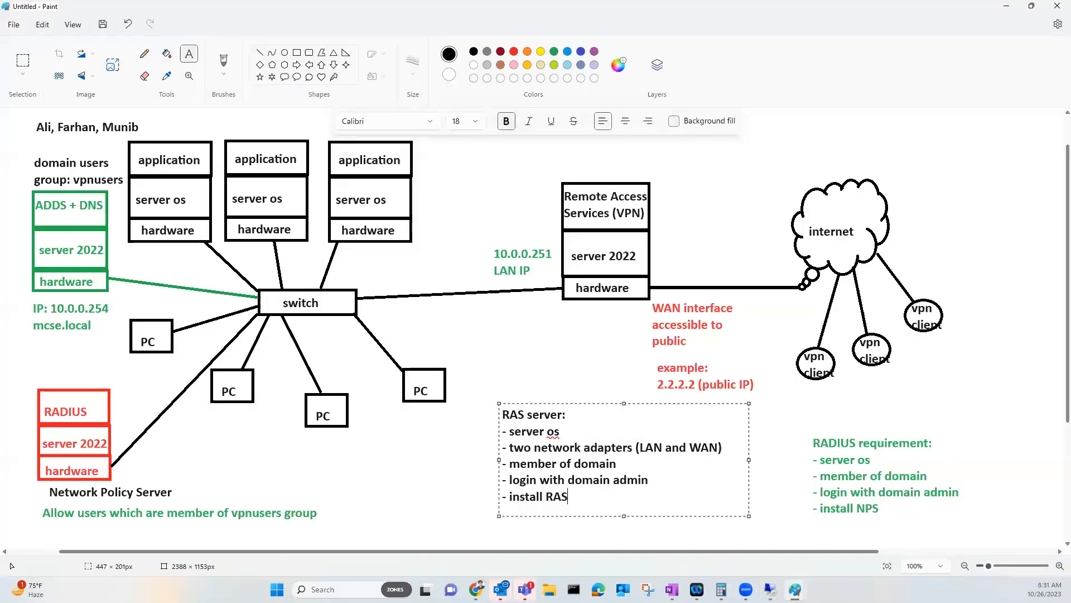
Circle the VPN server and tick the Remote Access, ADDS + DNS and application boxes
mouse_move(598, 173)
left_mouse_down()
mouse_move(545, 186)
mouse_move(555, 311)
mouse_move(628, 180)
left_mouse_up()
left_click_drag(566, 222, 579, 214)
left_click_drag(72, 215, 85, 209)
left_click_drag(176, 148, 262, 124)
left_click_drag(344, 138, 377, 126)
Mark the server boxes, switch links and domain-admin login requirement, then return to RAS_VPN's sign-in
left_click_drag(161, 215, 100, 258)
left_click_drag(279, 193, 201, 246)
left_click_drag(366, 191, 117, 304)
mouse_move(92, 433)
left_mouse_down()
mouse_move(179, 400)
mouse_move(176, 280)
mouse_move(127, 276)
left_mouse_up()
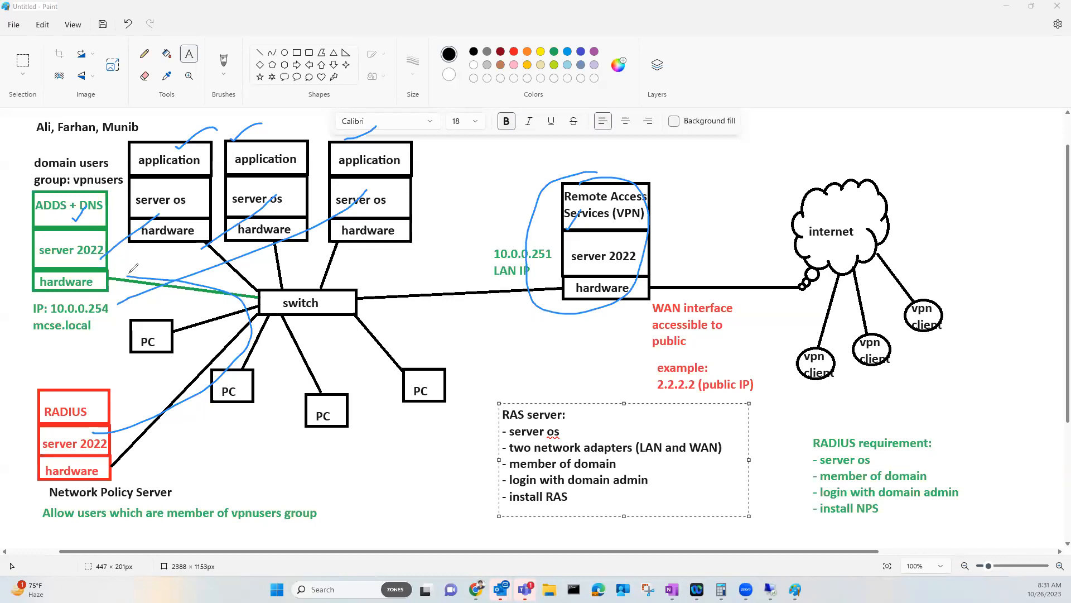
left_click_drag(650, 470, 672, 458)
left_click(771, 589)
left_click(593, 379)
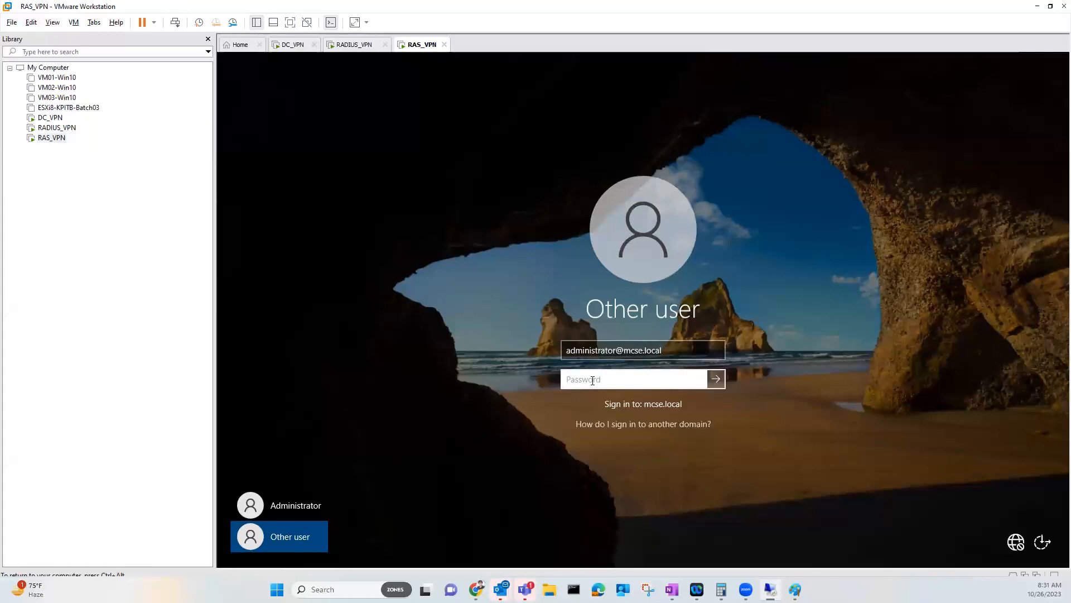
Sign in to RAS_VPN with the domain administrator password, then switch to the VPN RADIUS Paint drawing
type("Pa$$")
key("Return")
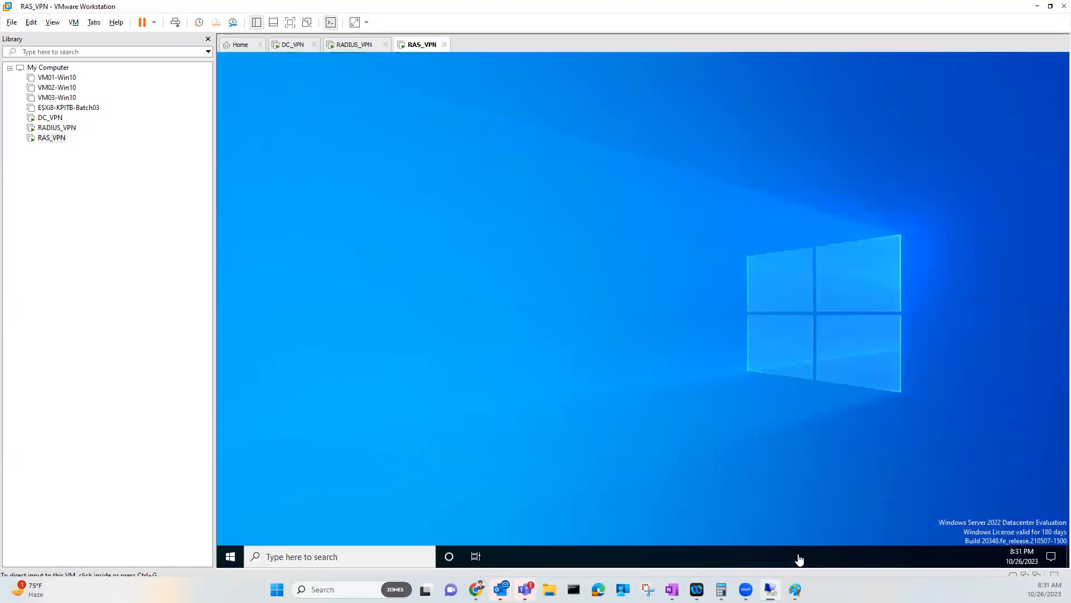
left_click(819, 555)
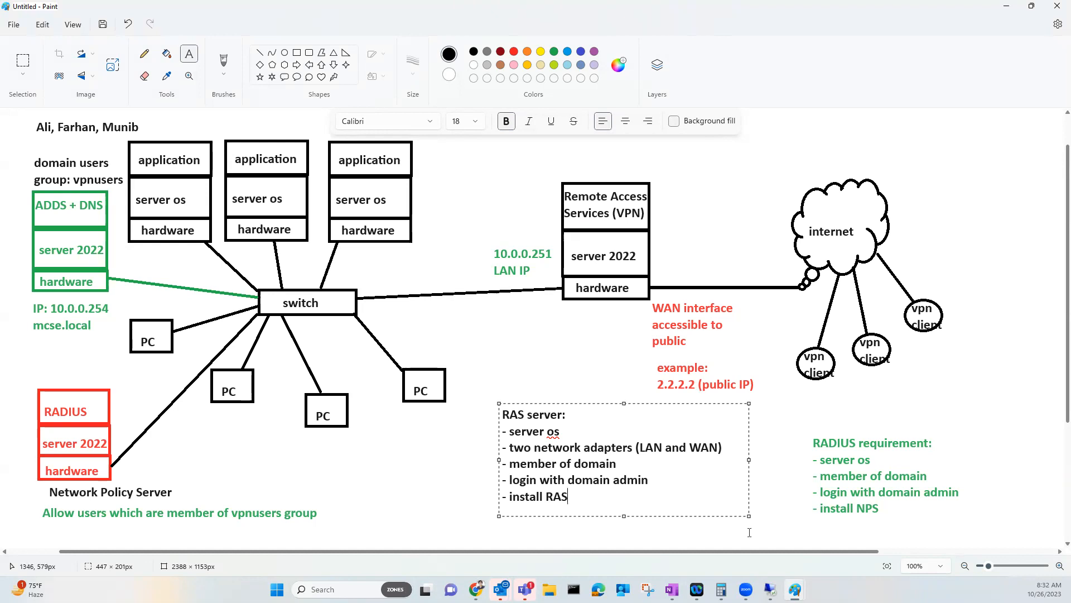
mouse_move(795, 589)
left_click(835, 533)
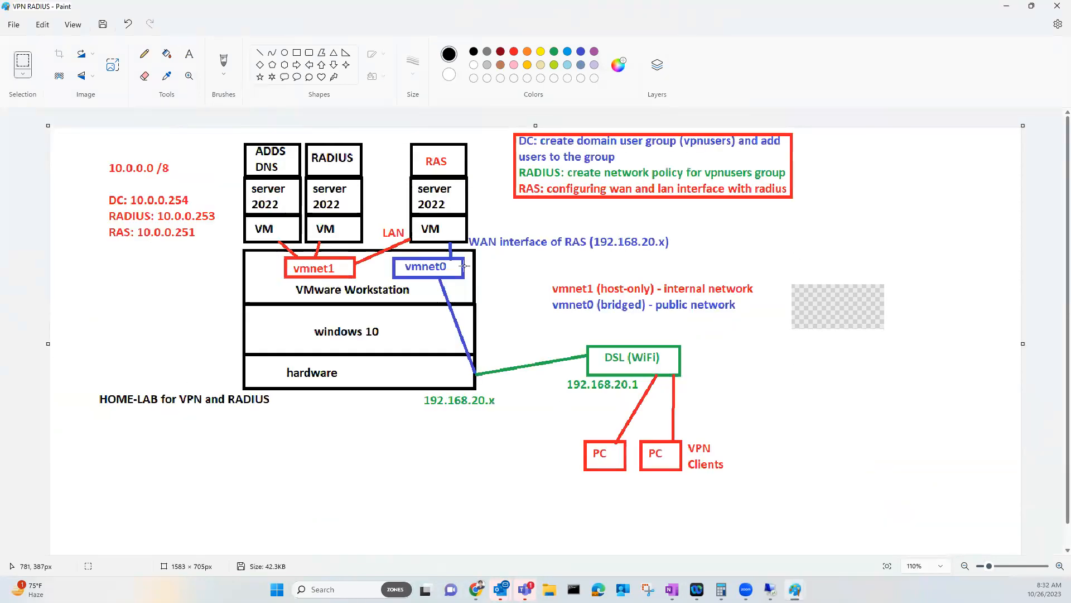
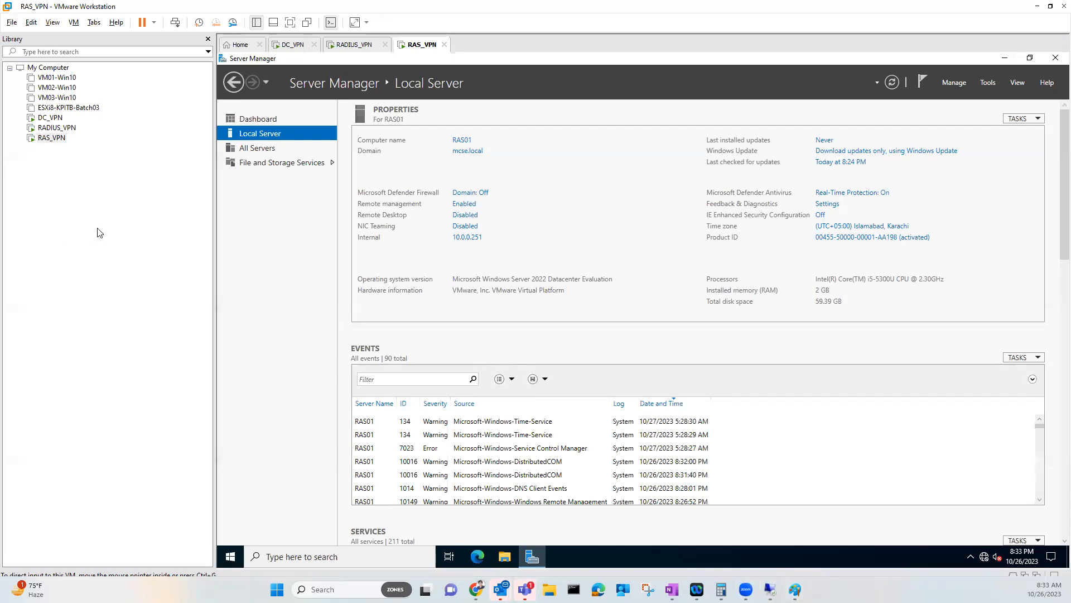
Open Network Connections from the 10.0.0.251 link and select the disabled External adapter
left_click(466, 239)
left_click(402, 226)
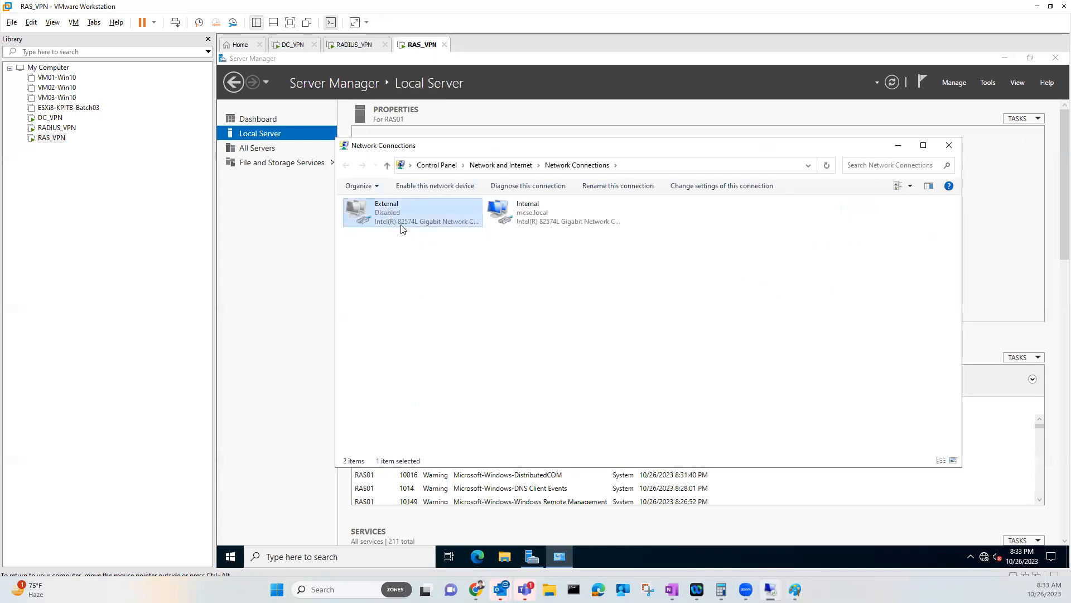
Enable the External adapter and open its IPv4 properties with IPv6 turned off
right_click(408, 226)
left_click(427, 230)
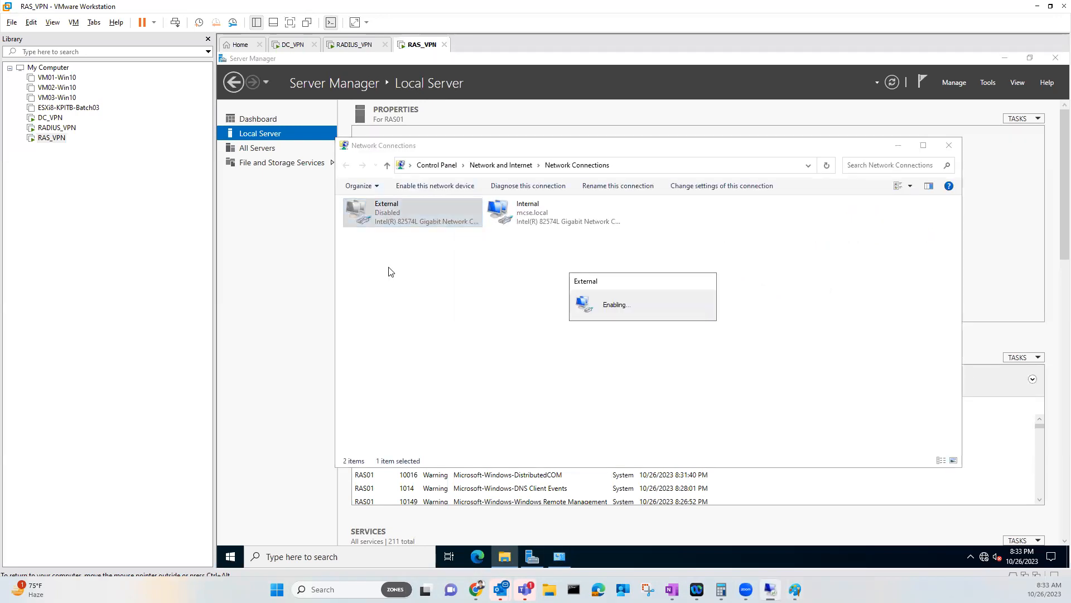
right_click(388, 222)
left_click(413, 331)
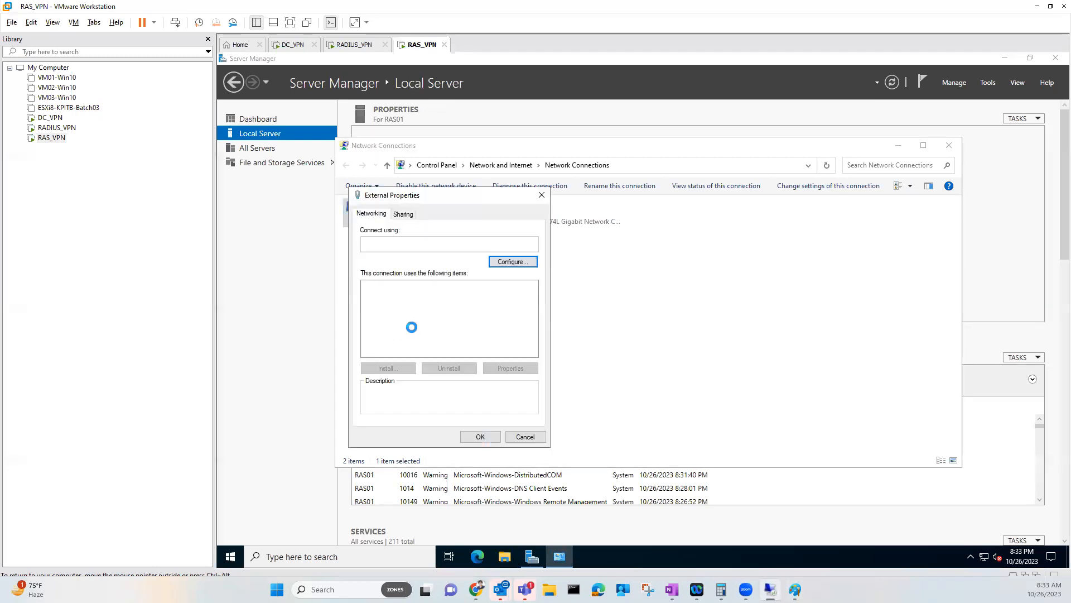
left_click(368, 342)
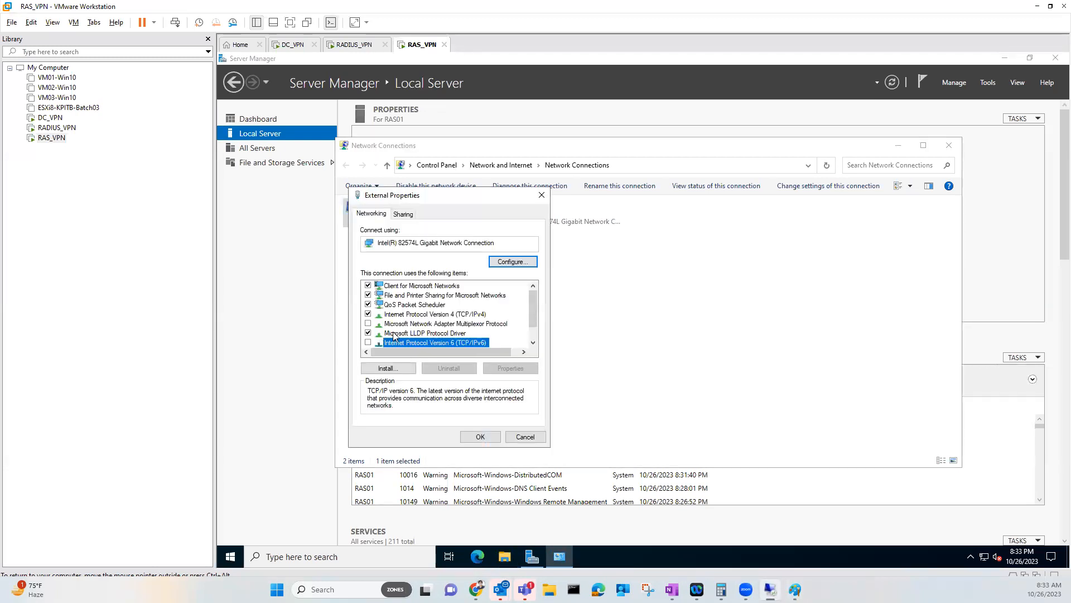
left_click(449, 315)
left_click(505, 368)
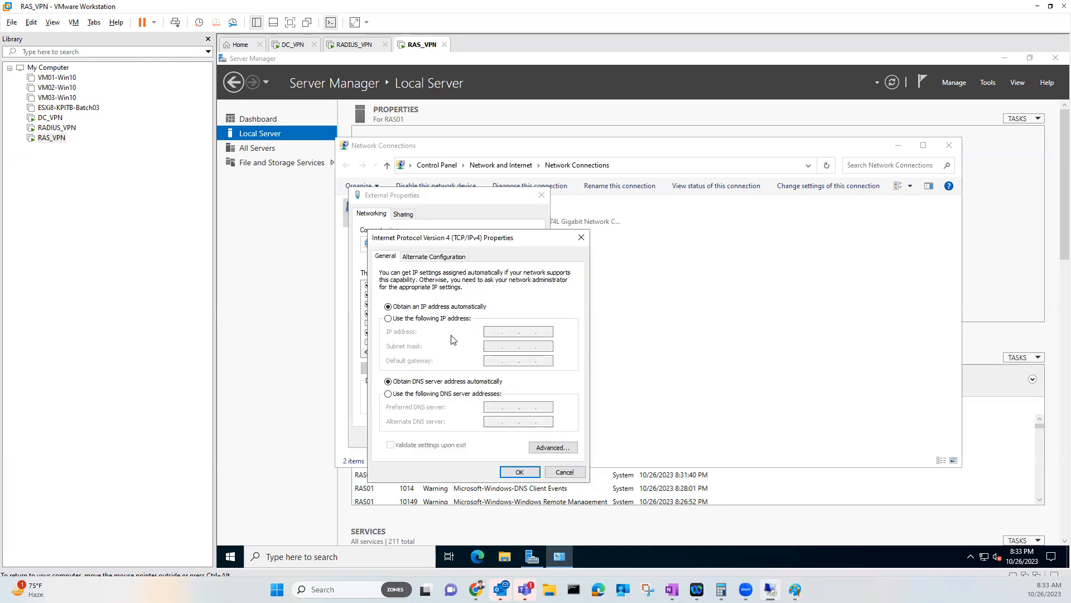
Assign static IP 192.168.20.200, mask 255.255.255.0, gateway 192.168.20.1, DNS 8.8.8.8, then minimize the session
left_click(467, 319)
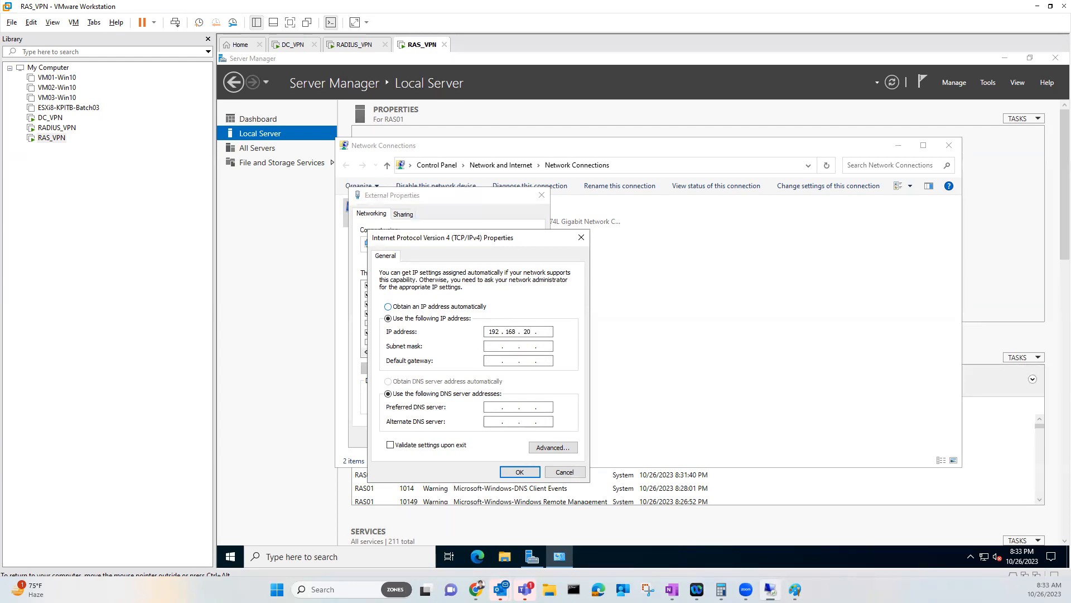
key("Tab")
type("192.168")
left_click(519, 473)
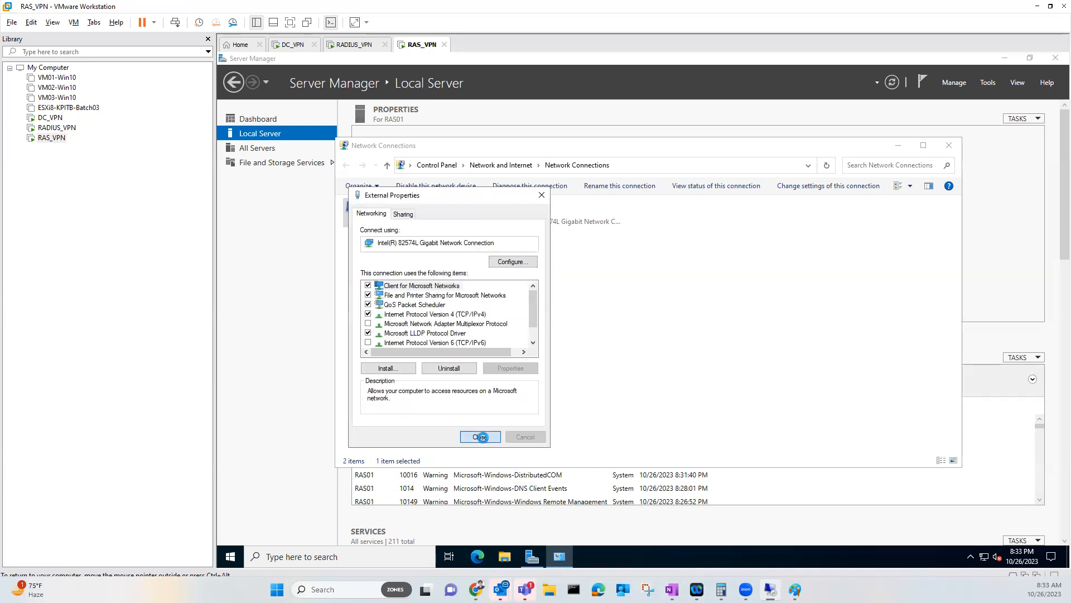
left_click(479, 440)
mouse_move(757, 2)
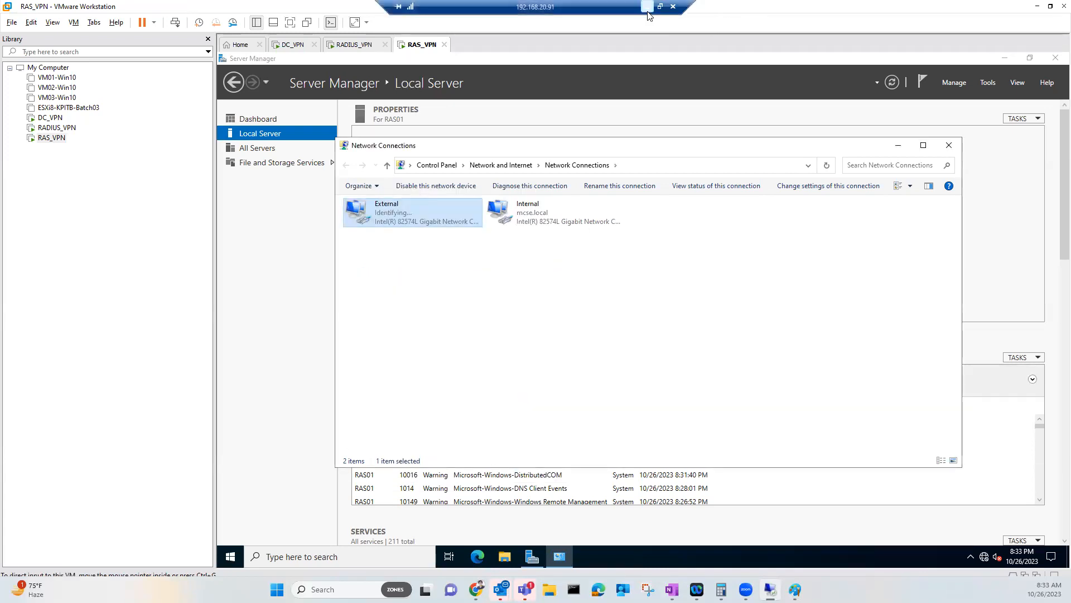
left_click(648, 7)
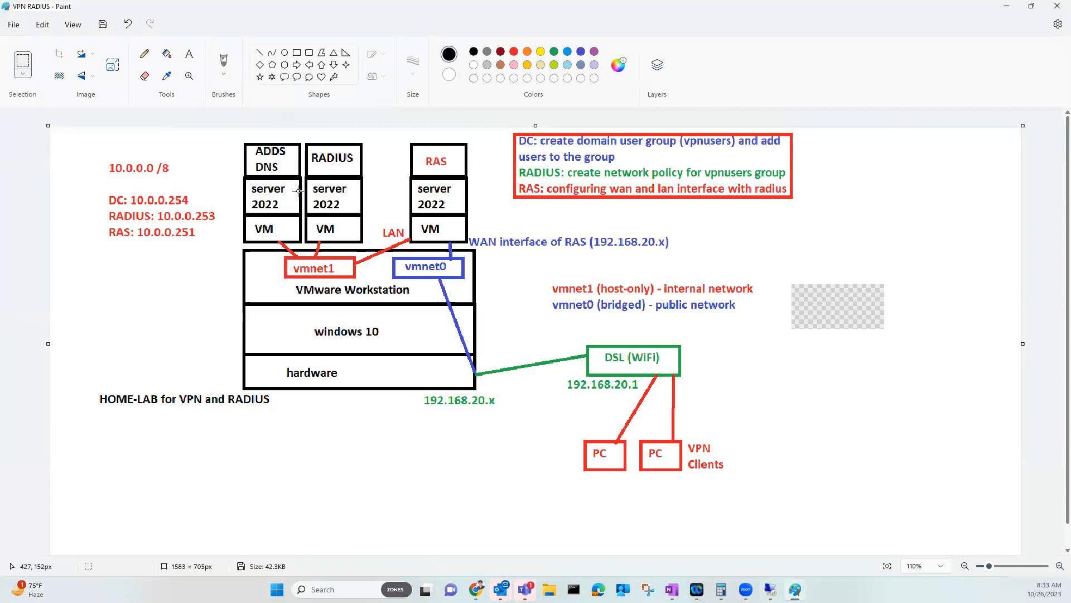
Add the text 'RAS server: 192.168.20.200 (accessible to public)' below the VPN Clients label
left_click(190, 62)
left_click(749, 466)
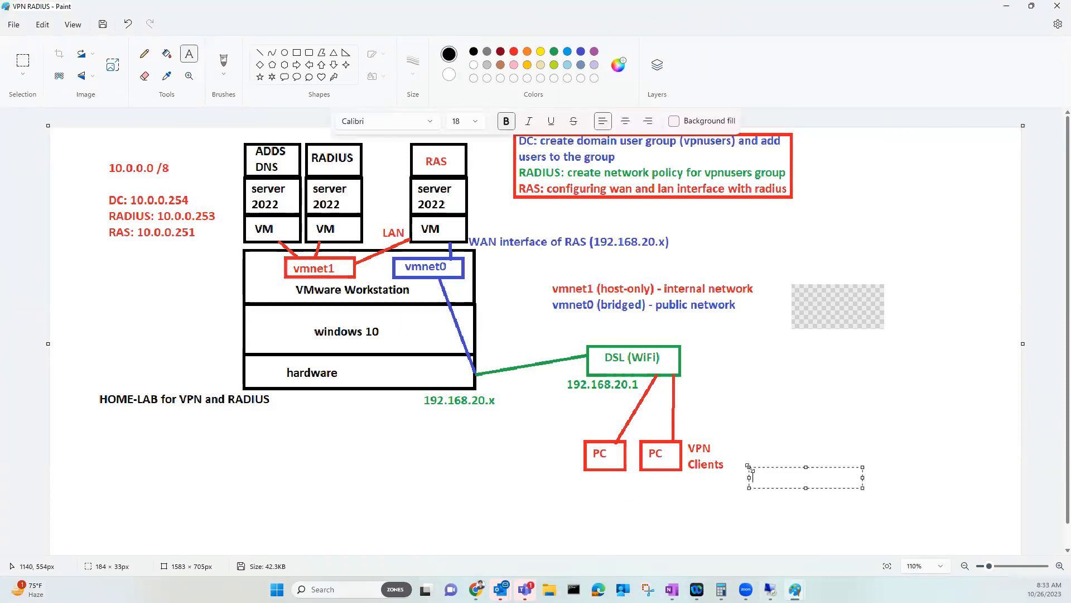
type("RASSe")
key("BackSpace")
key("BackSpace")
type("server:")
key("Return")
key("Return")
type("19")
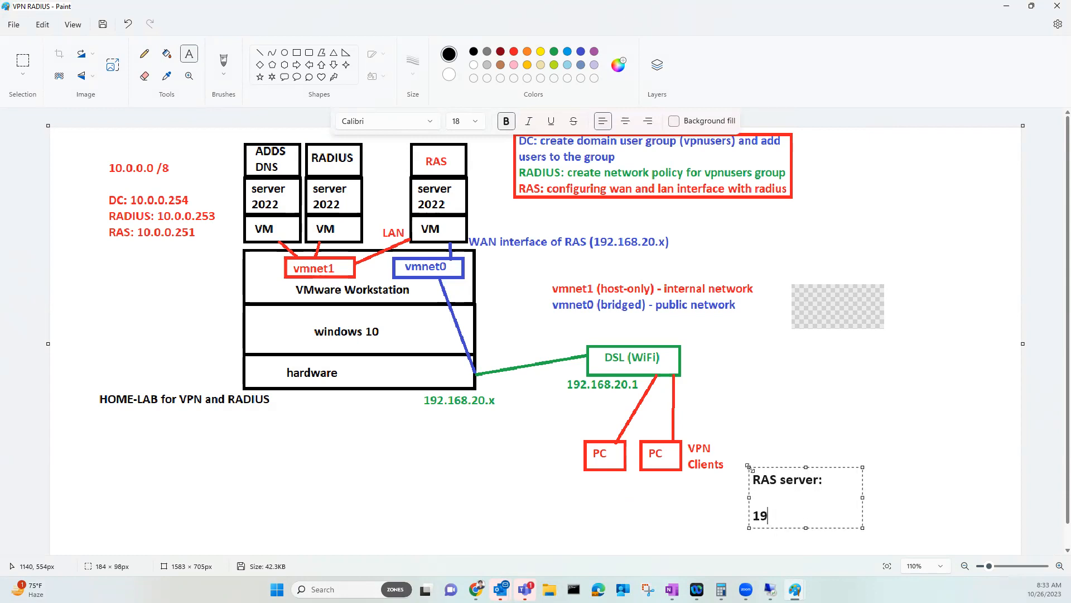
type("2.168.20.200 (")
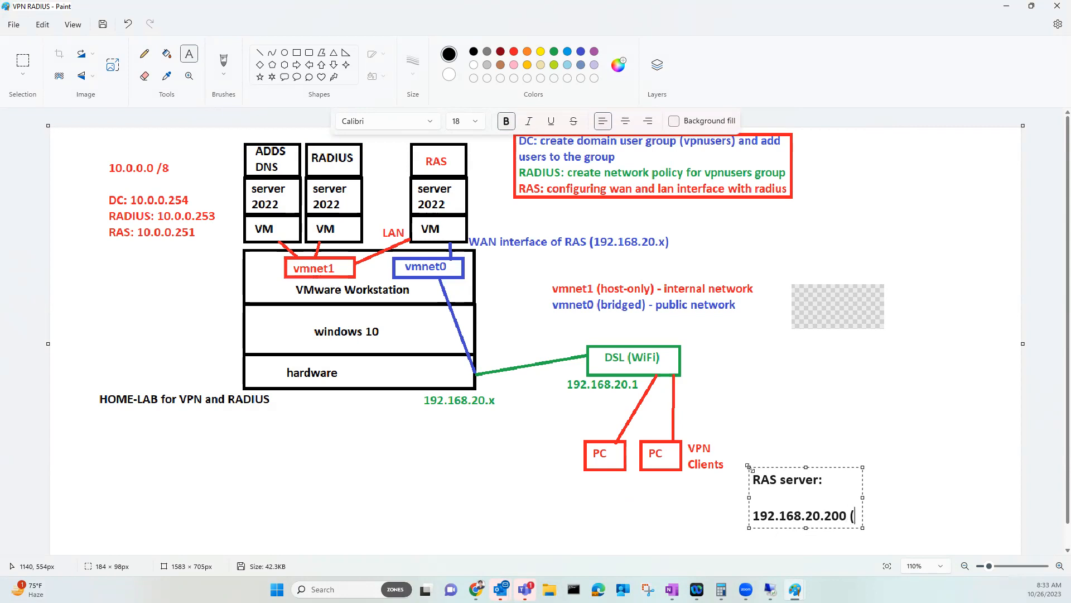
key("Return")
type("(accessible")
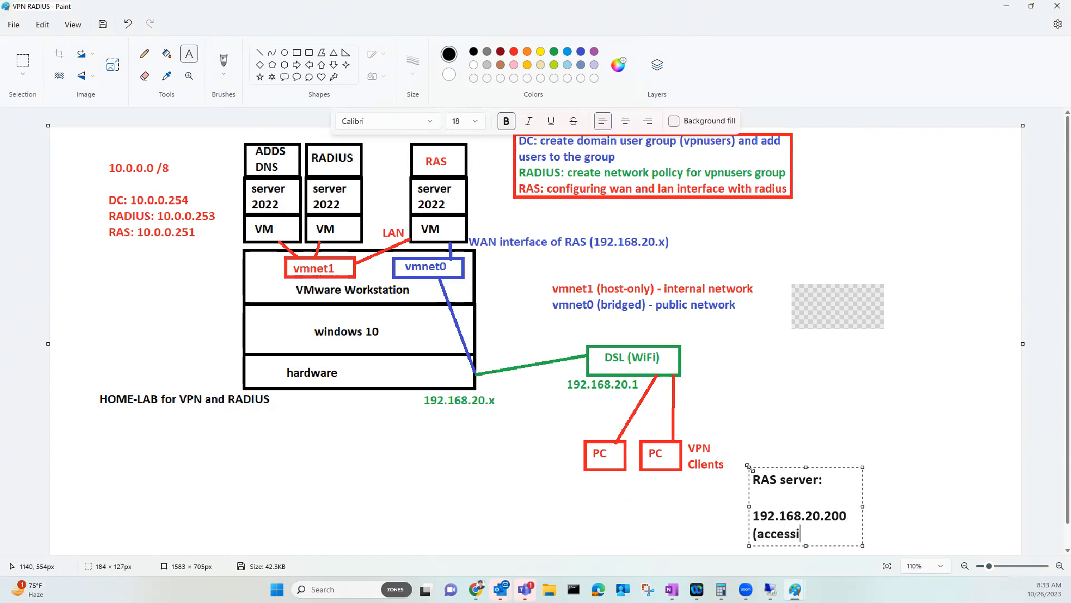
key("BackSpace")
key("BackSpace")
key("BackSpace")
key("BackSpace")
type("i")
key("BackSpace")
key("BackSpace")
type("sible to public)")
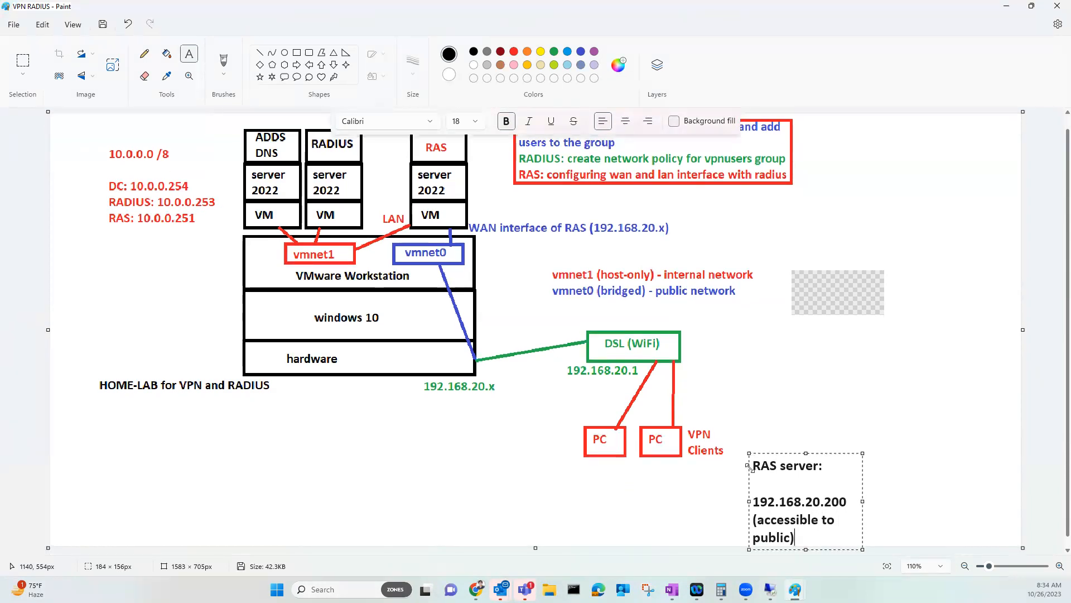
Widen the RAS server note's text box and return to the virtual machine
left_click_drag(863, 453, 948, 434)
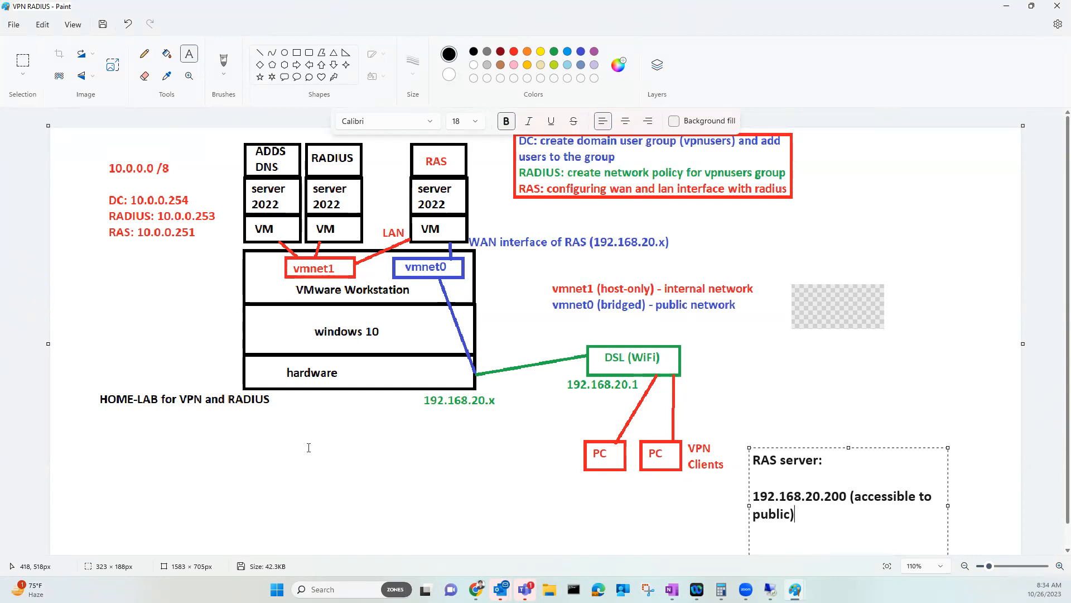
mouse_move(771, 589)
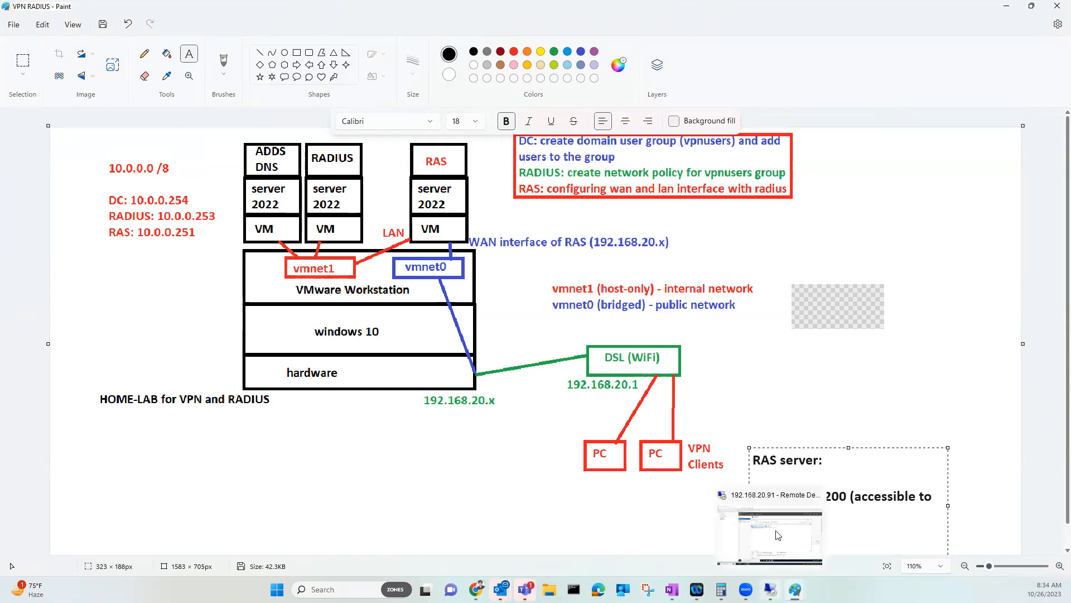
left_click(743, 528)
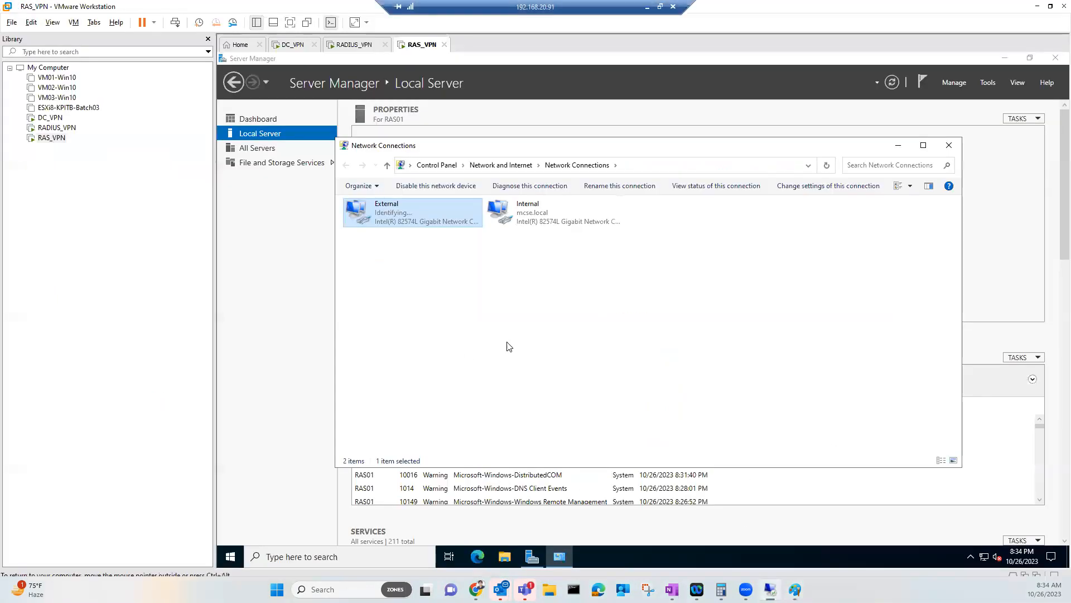
Check the External connection's status and detailed IP settings, then close them
right_click(393, 217)
left_click(416, 235)
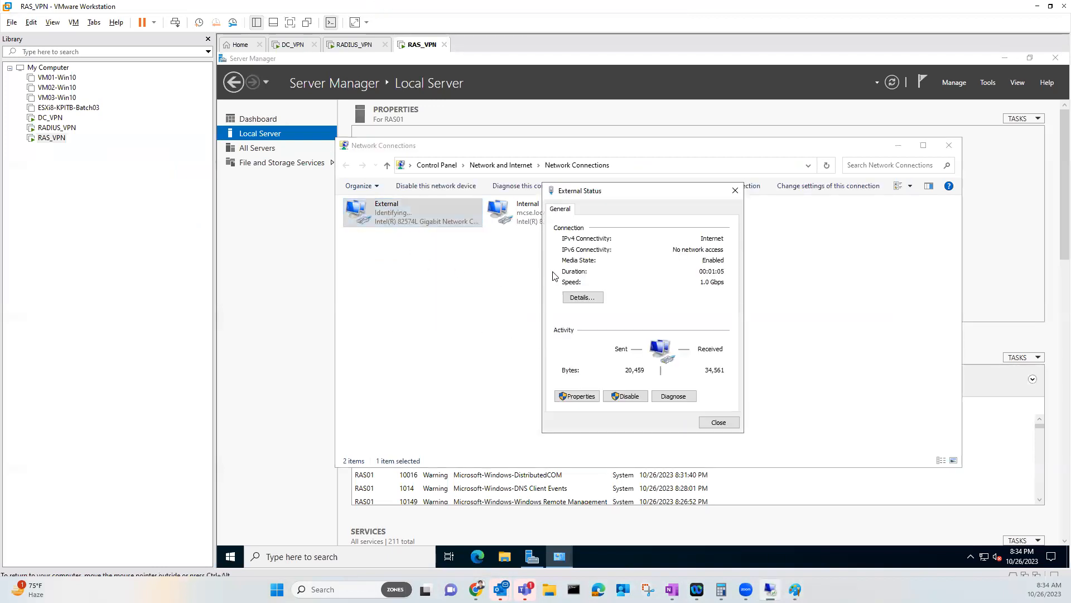
left_click(582, 297)
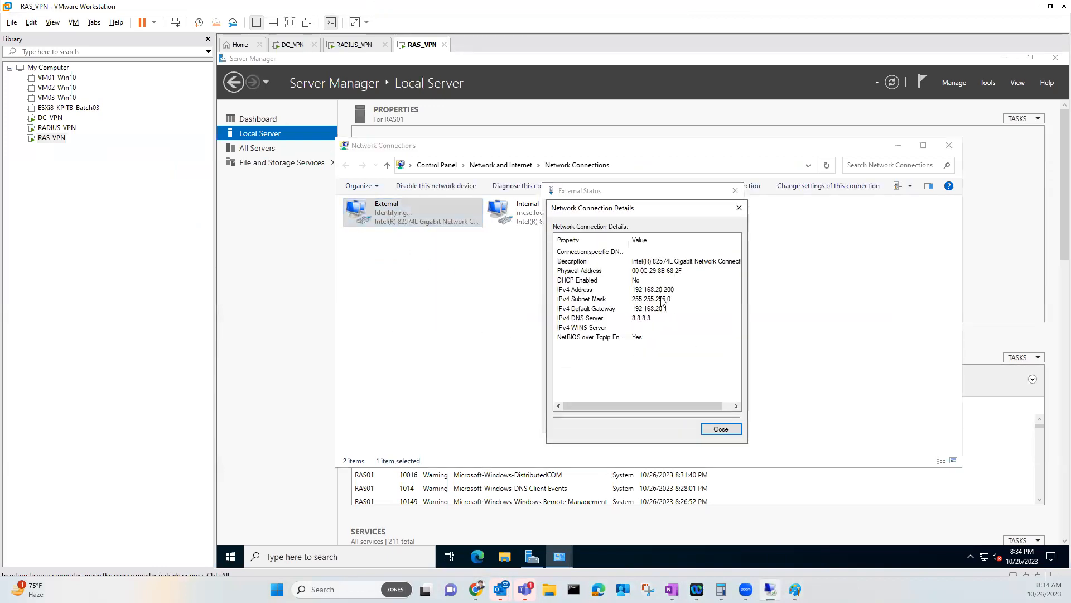
left_click(720, 428)
left_click(718, 424)
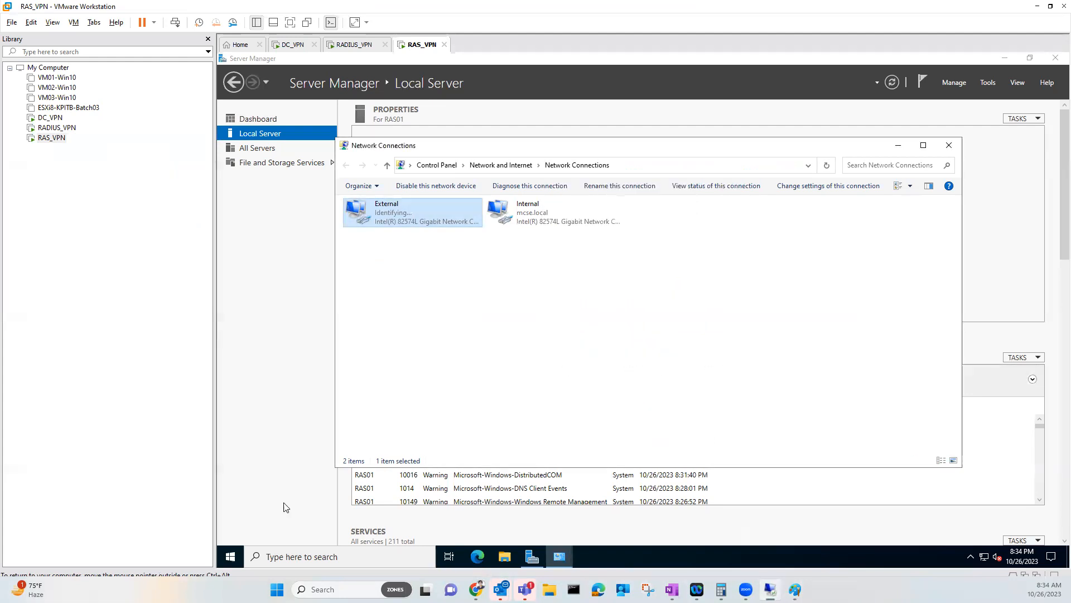
Ping 8.8.8.8 from an administrator Command Prompt, then close that prompt
key("super")
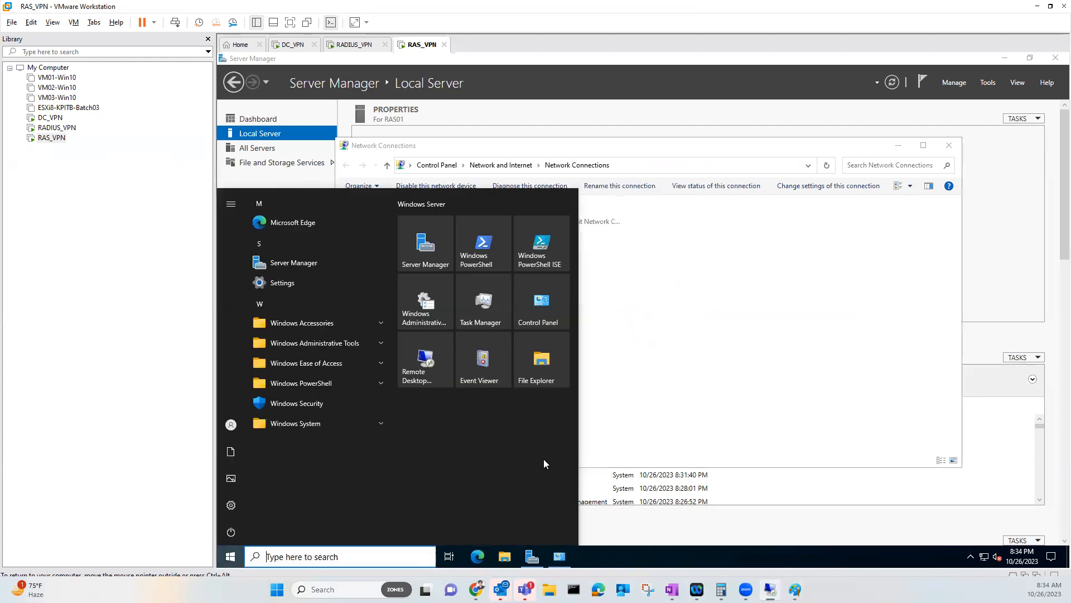
left_click(308, 425)
left_click(305, 436)
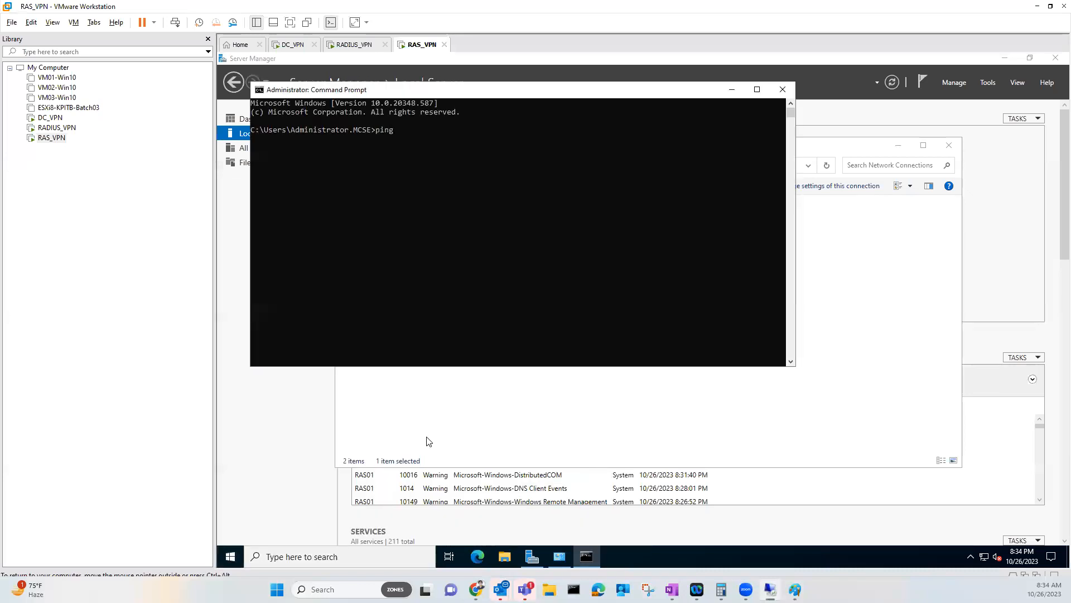
type("ping 8.8.8.8")
key("Return")
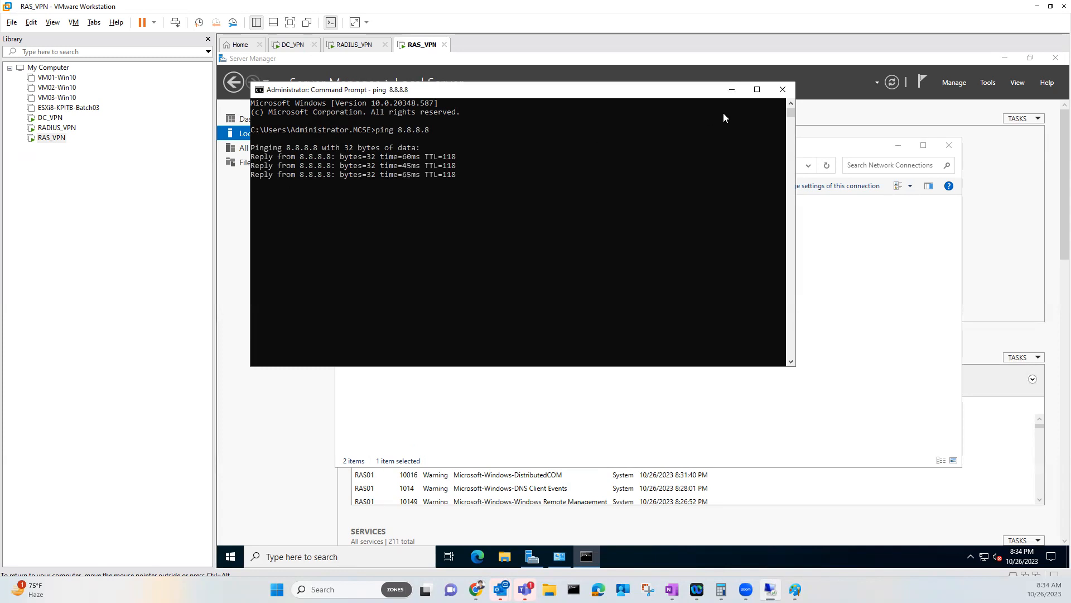
left_click(775, 94)
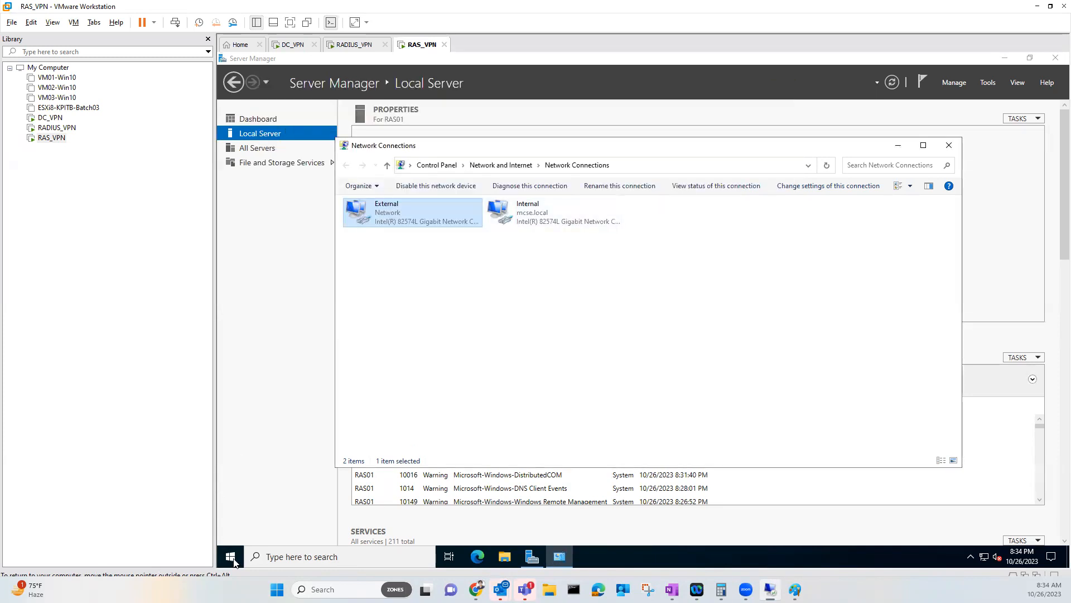
Ping 10.0.0.253 from a new Command Prompt, then close it and Network Connections
left_click(230, 557)
left_click(332, 416)
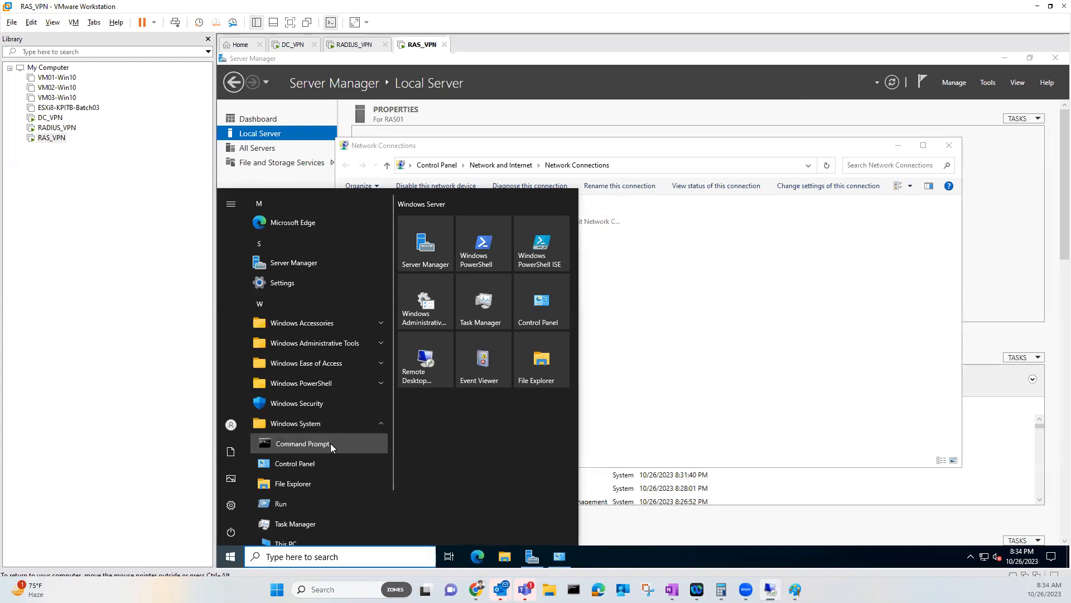
left_click(331, 443)
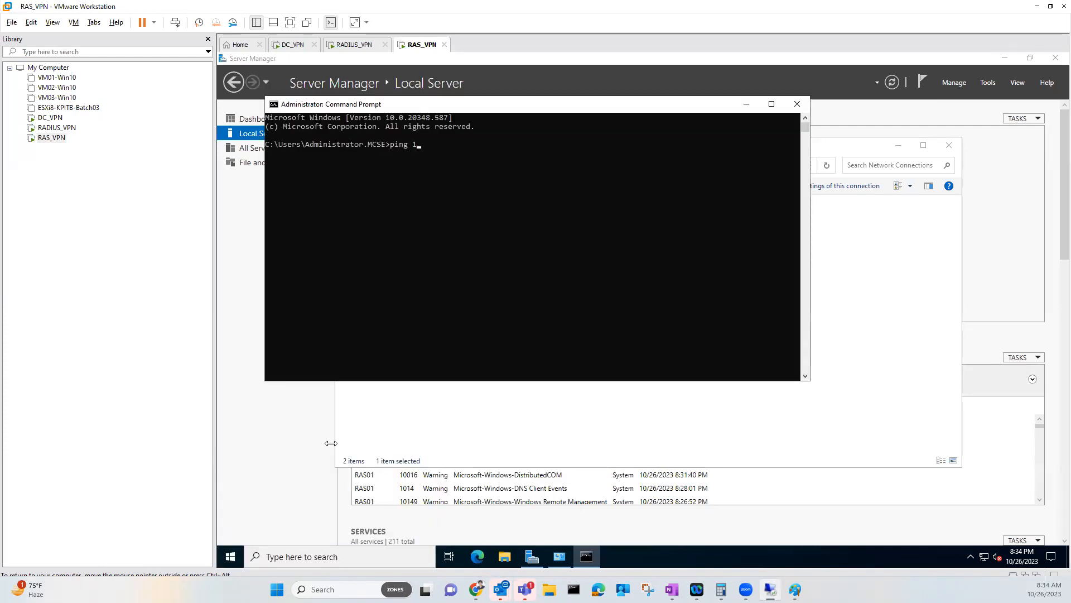
key("BackSpace")
type("253")
key("Return")
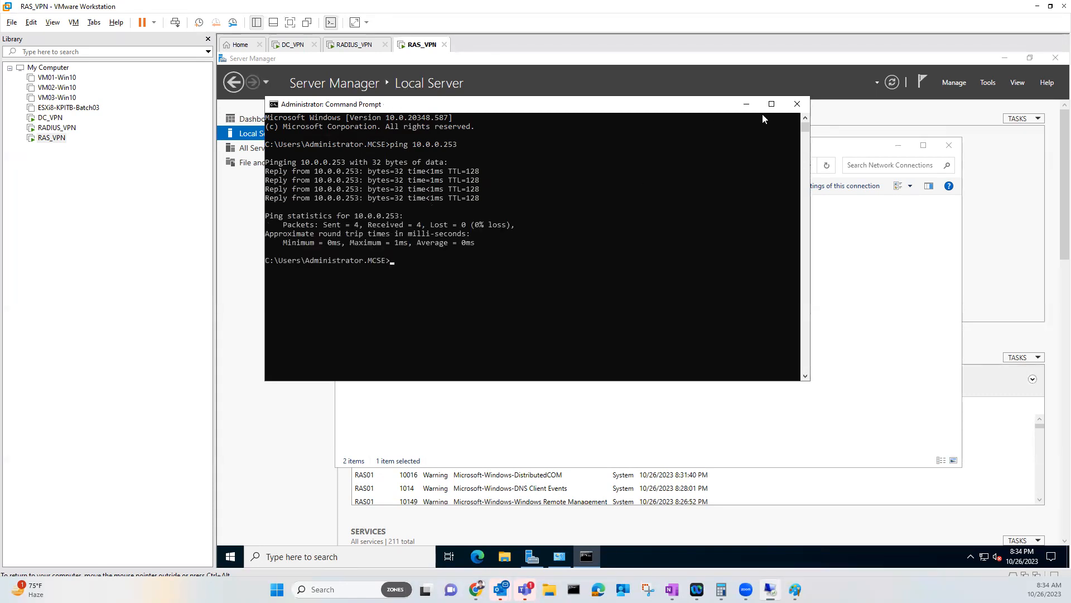
left_click(796, 103)
left_click(948, 147)
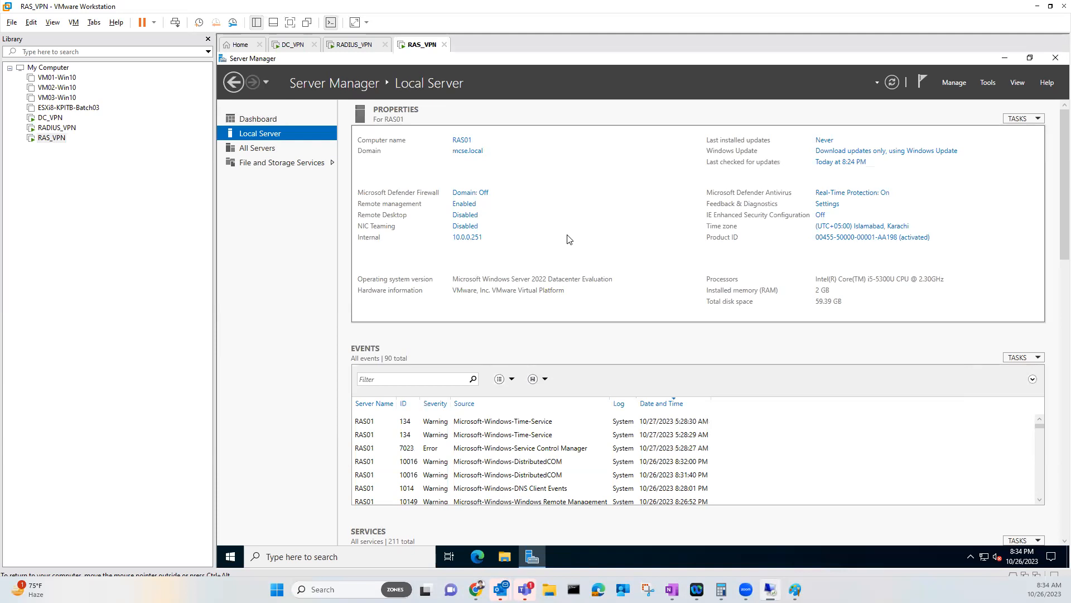
Launch Add Roles and Features from the Manage menu and move past its introduction
left_click(958, 85)
left_click(954, 97)
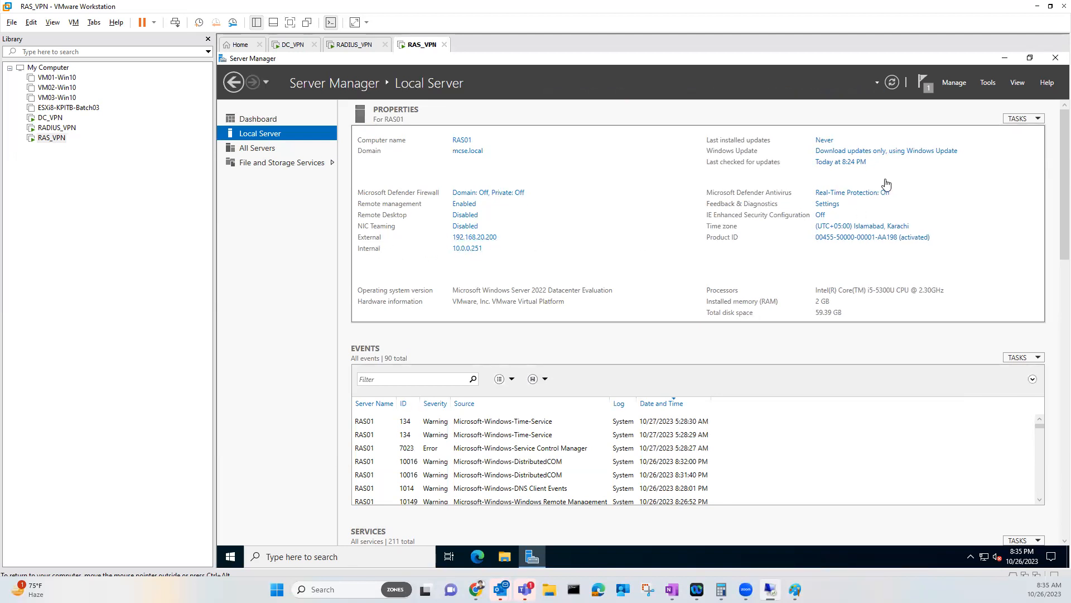
left_click(950, 81)
left_click(947, 94)
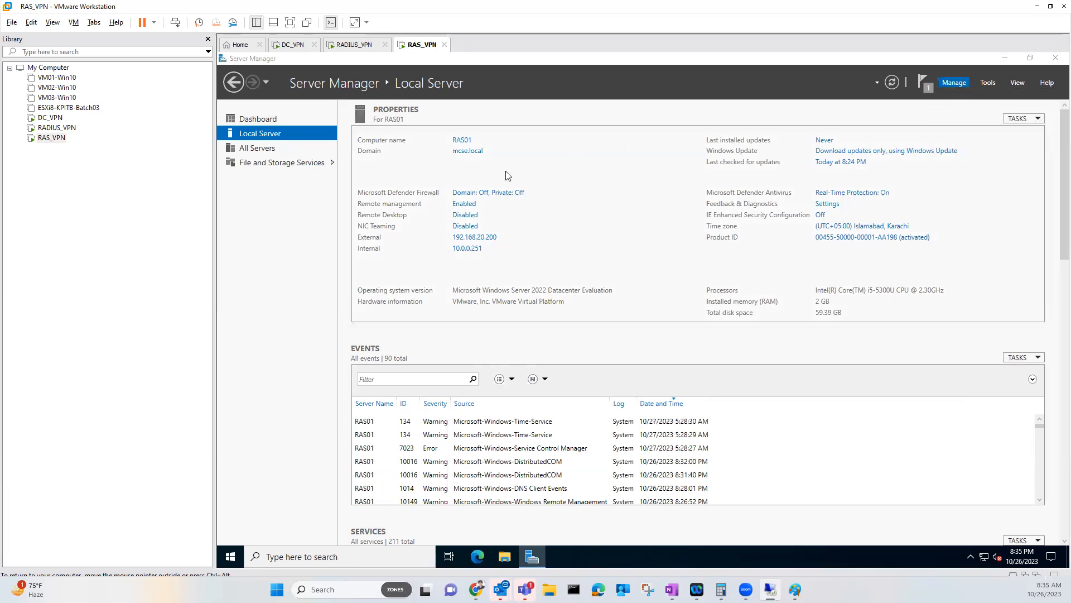
left_click(351, 204)
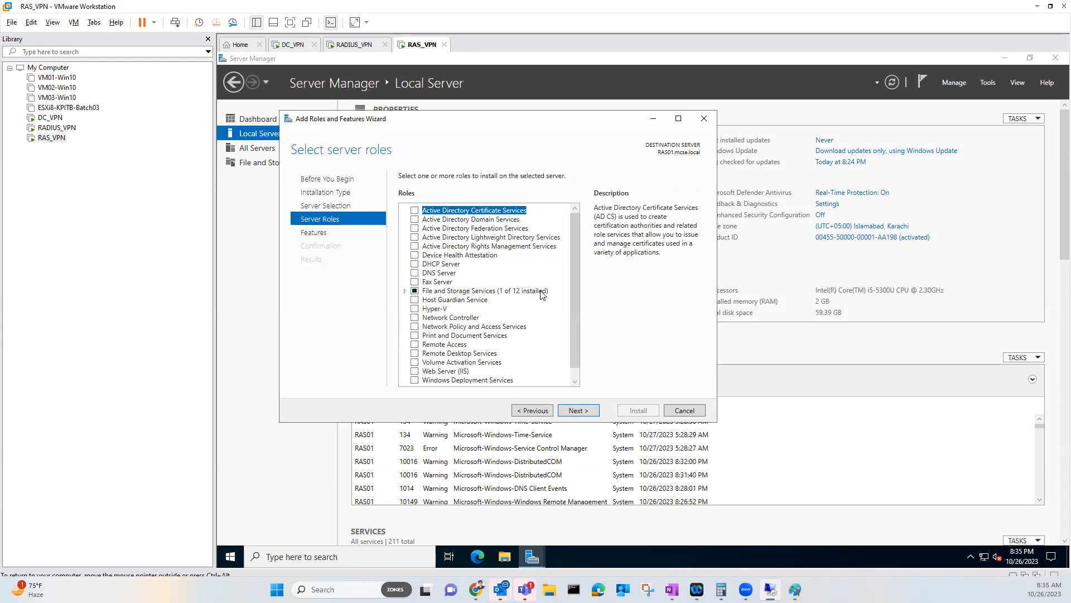
Tick the Remote Access role, enlarge the wizard window, and continue to the features list
left_click(415, 344)
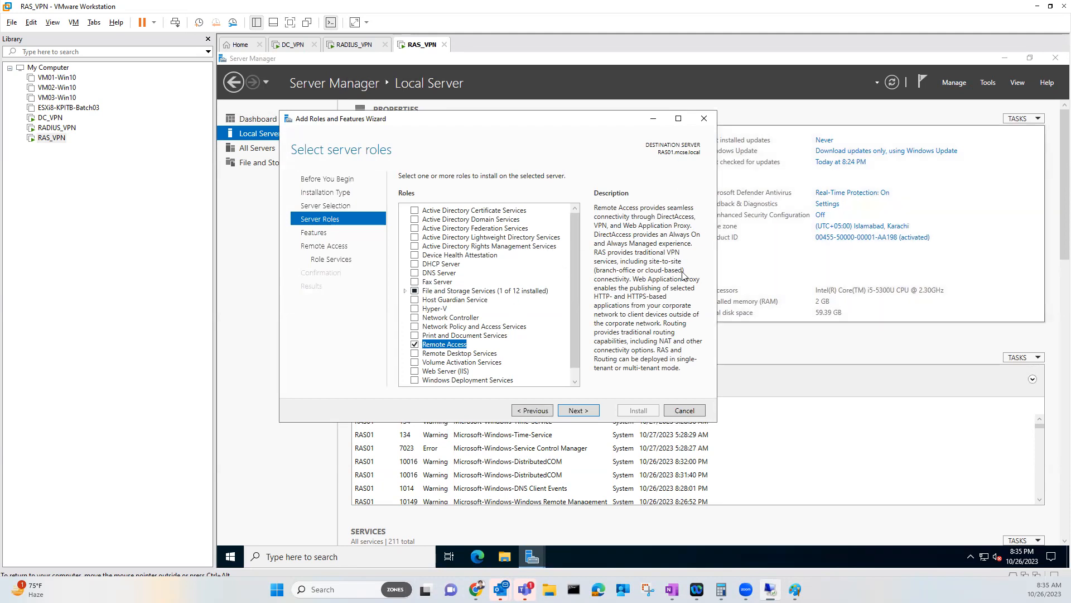
left_click_drag(716, 425, 871, 468)
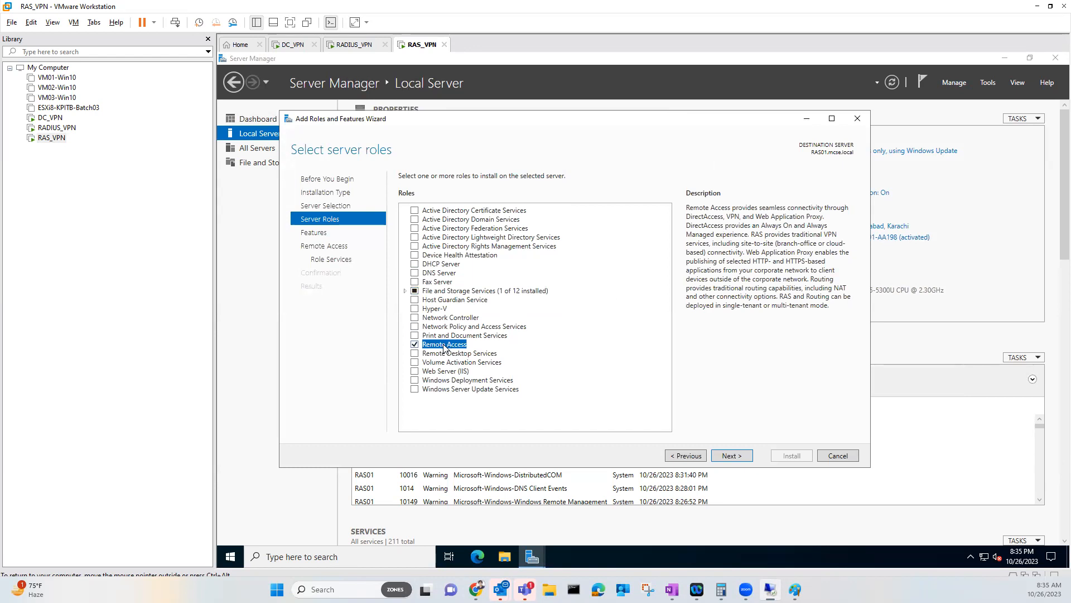
left_click(415, 344)
left_click(416, 345)
left_click(731, 456)
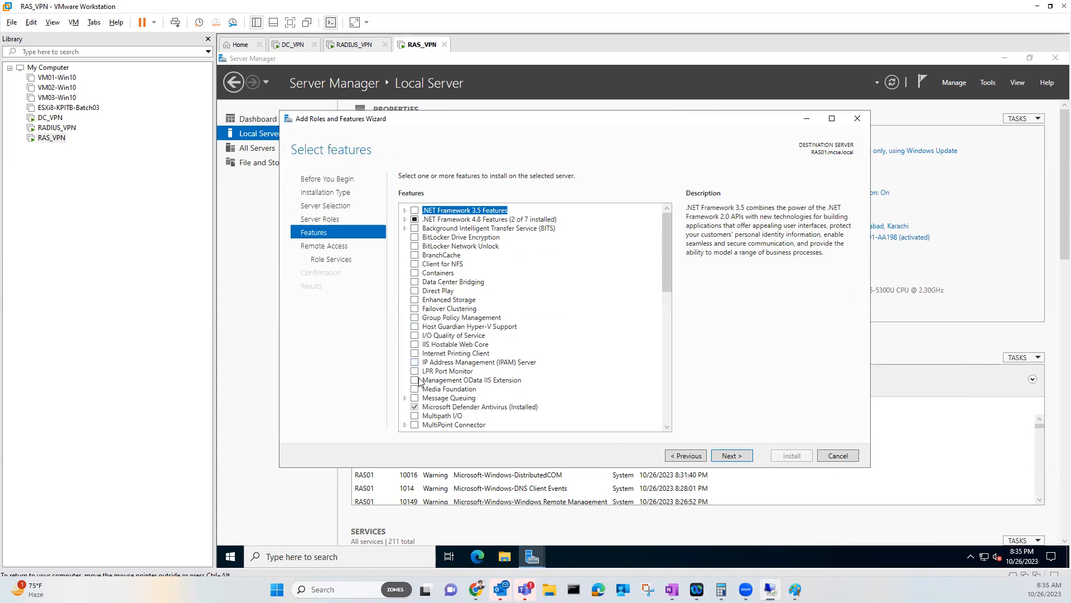
Browse the Remote Server Administration Tools features, collapse them unchanged, and continue to the Remote Access page
scroll(420, 381, "down", 5)
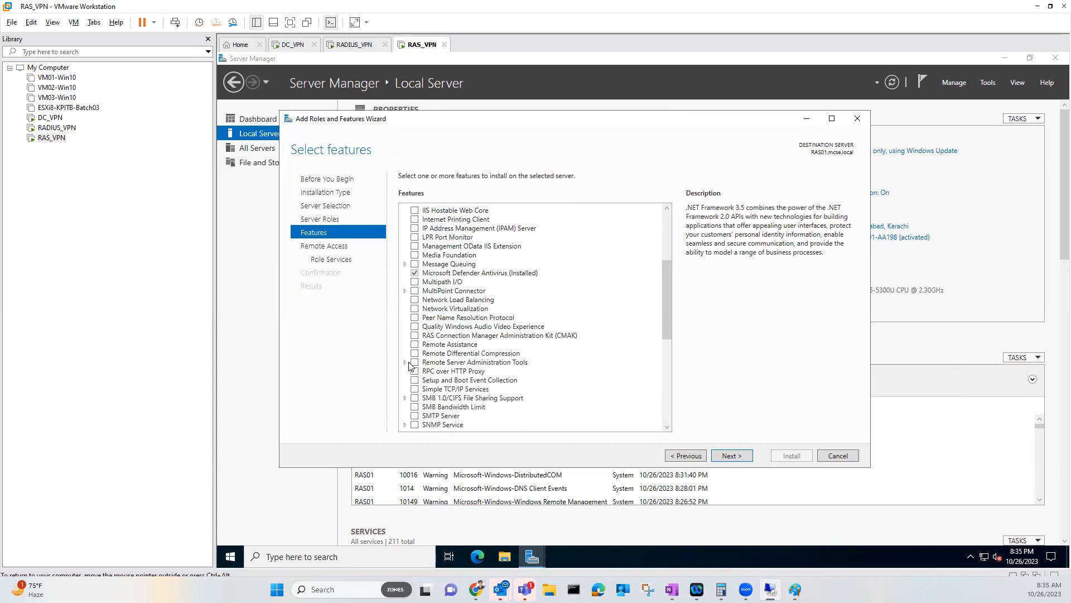
left_click(409, 362)
scroll(423, 364, "down", 1)
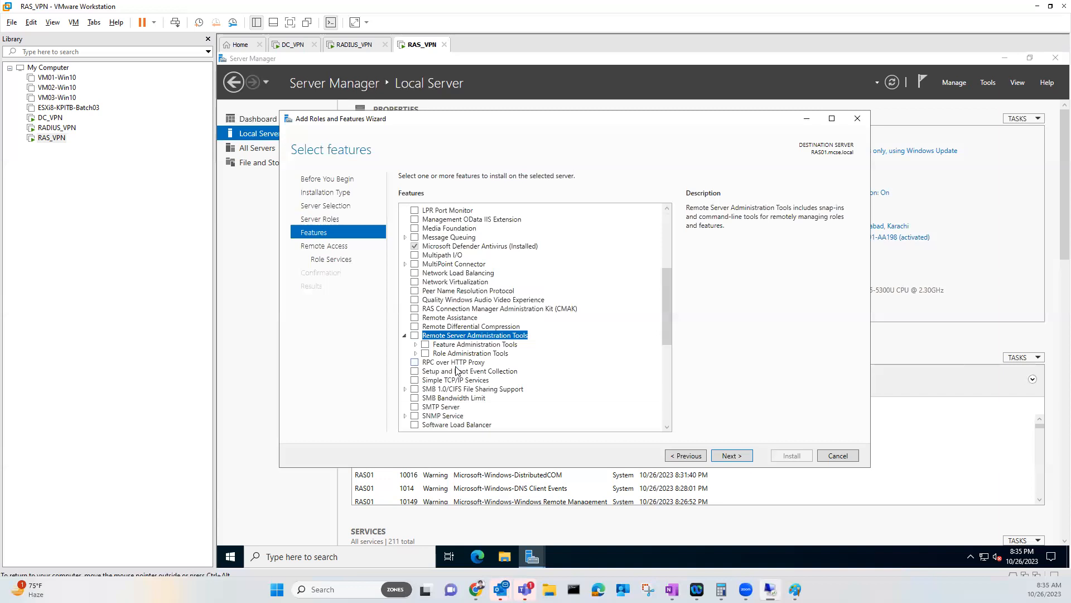
left_click(416, 353)
scroll(460, 365, "down", 3)
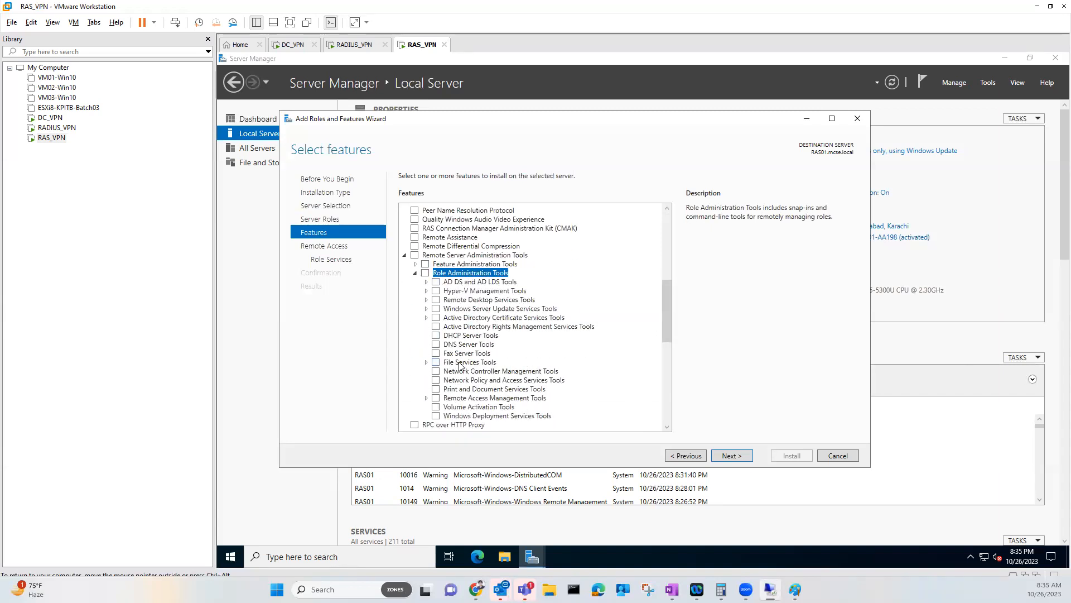
scroll(460, 366, "down", 1)
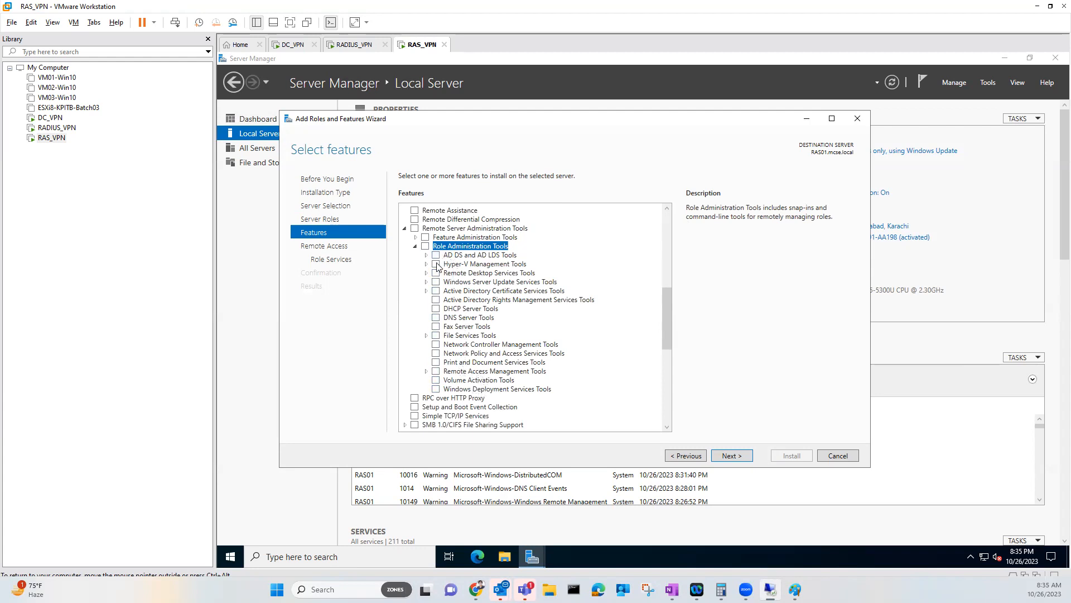
left_click(427, 371)
scroll(489, 378, "down", 1)
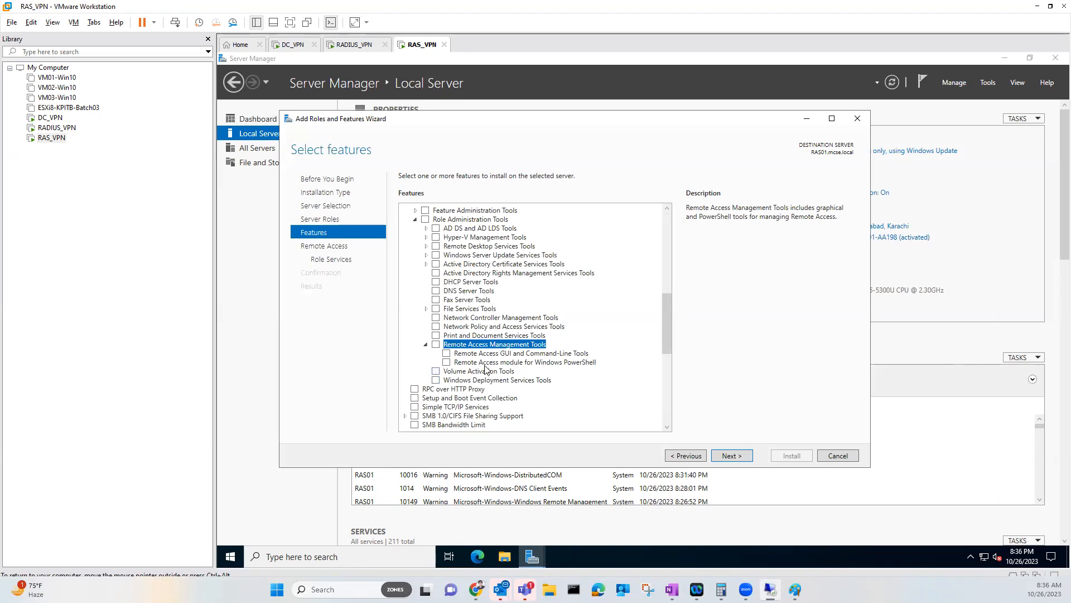
left_click(427, 346)
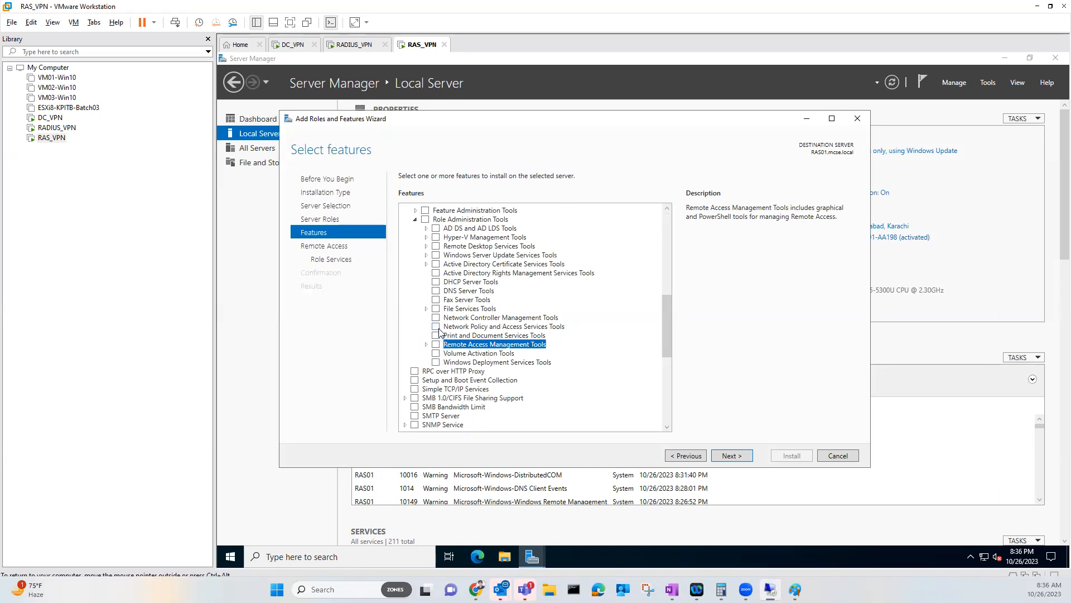
scroll(438, 329, "up", 2)
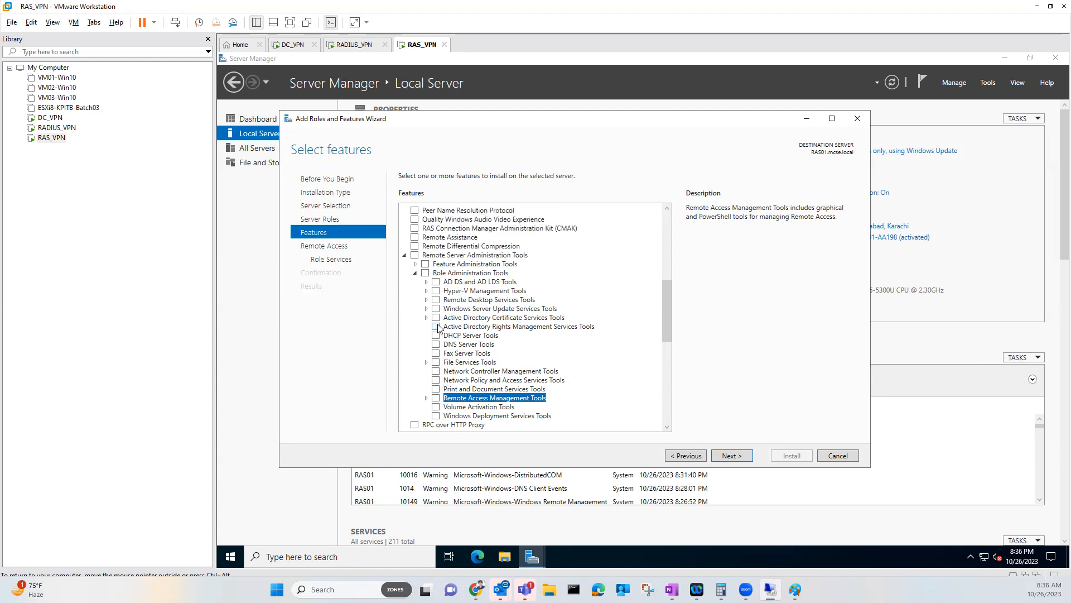
left_click(416, 273)
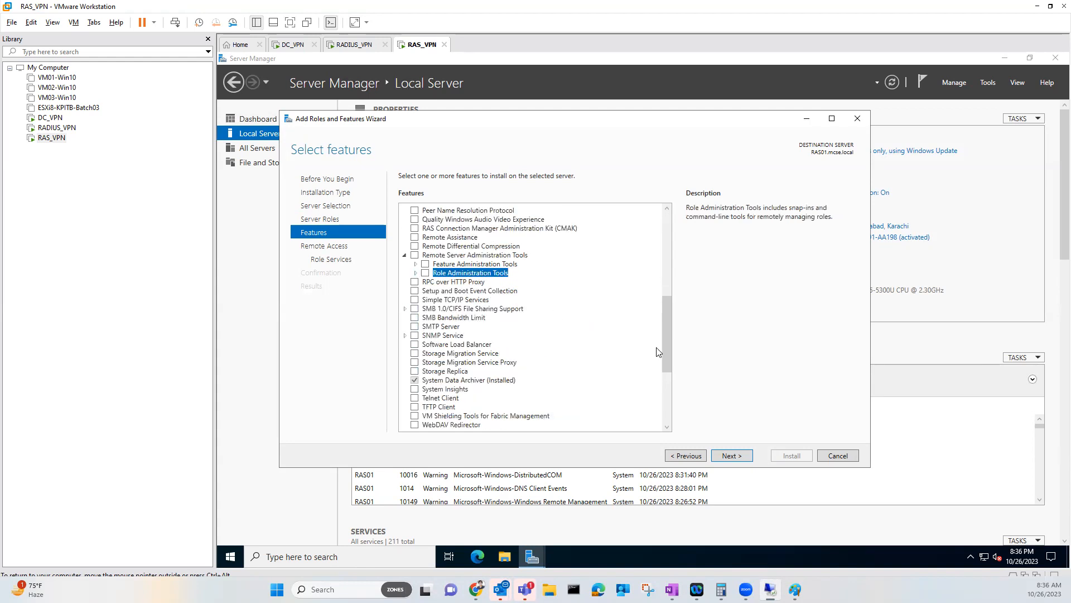
left_click(722, 456)
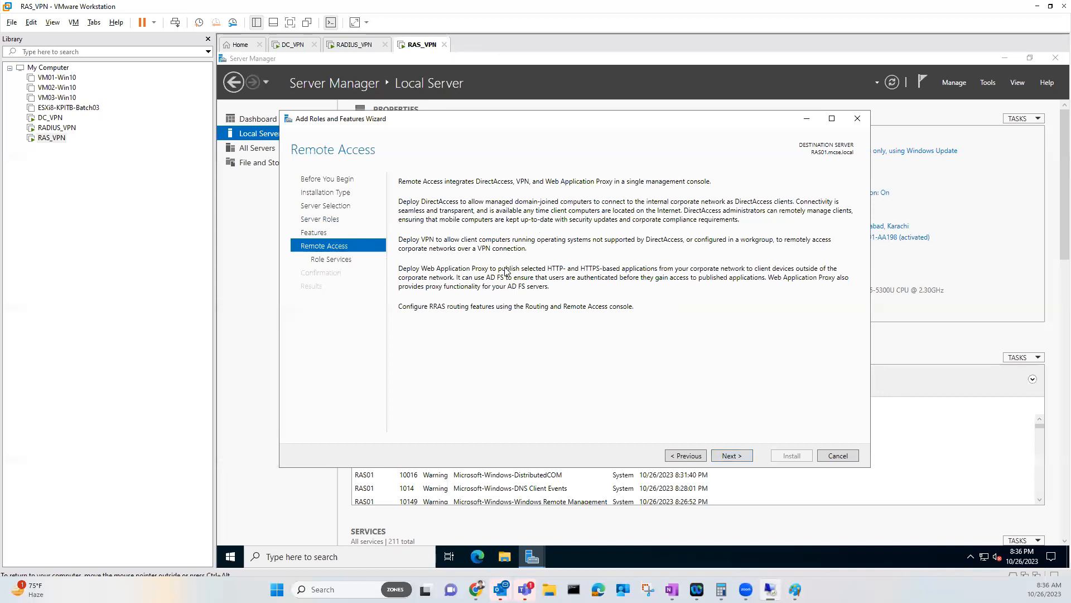
Advance to the Remote Access role services page, then switch to the Paint network diagram
left_click(732, 456)
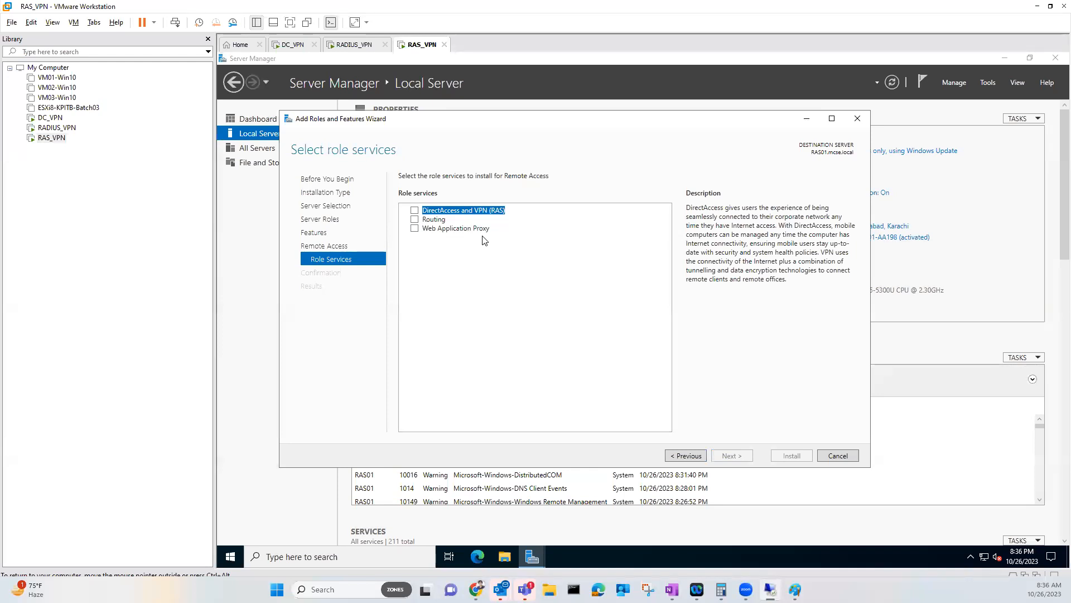
mouse_move(795, 589)
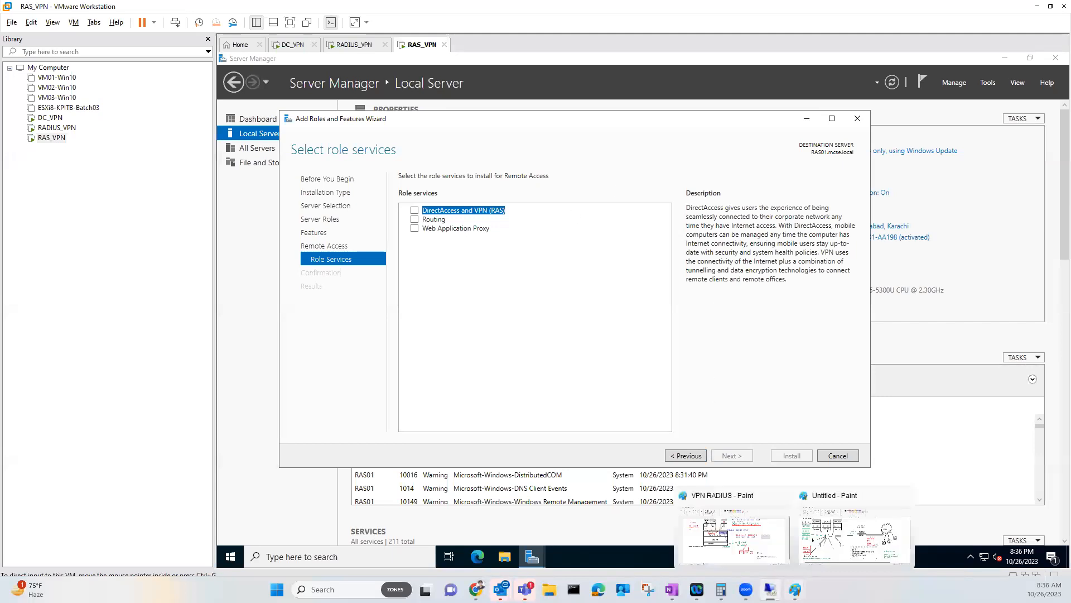
left_click(840, 528)
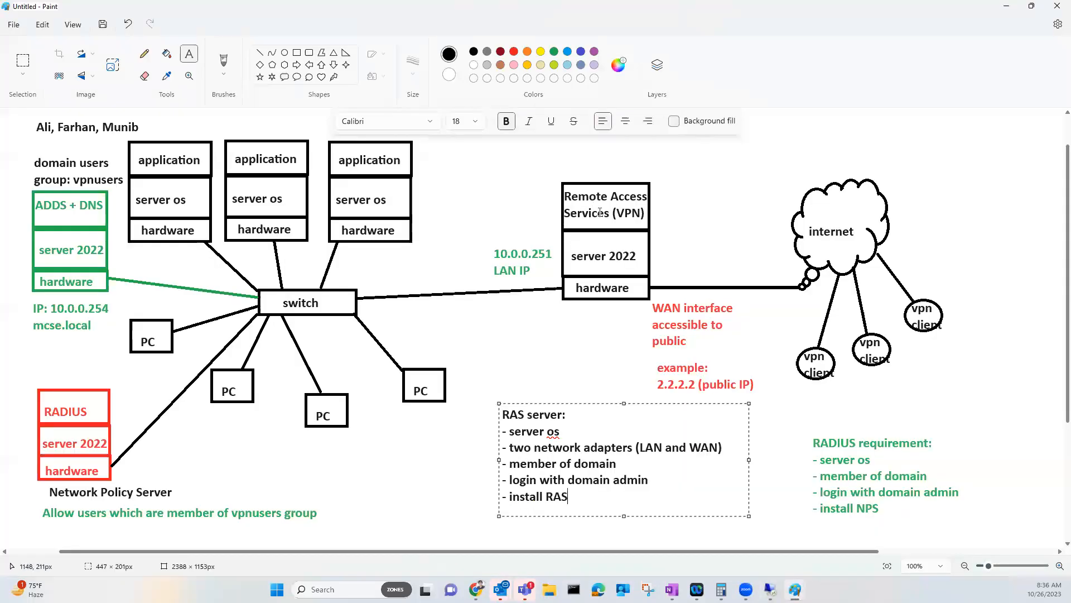
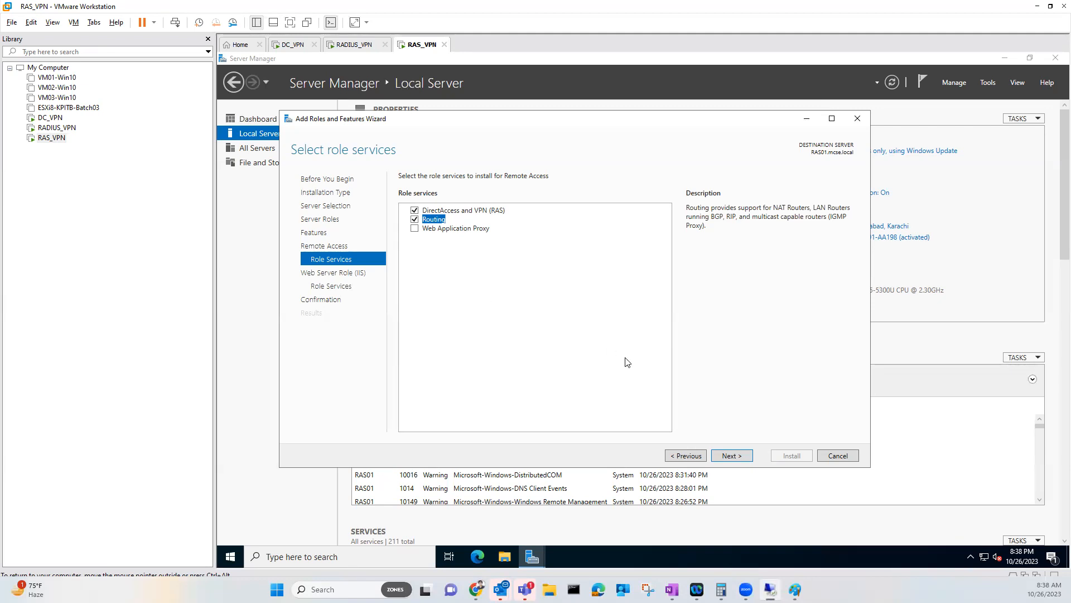
Accept the default Remote Access and Web Server (IIS) role services in the wizard
left_click(733, 457)
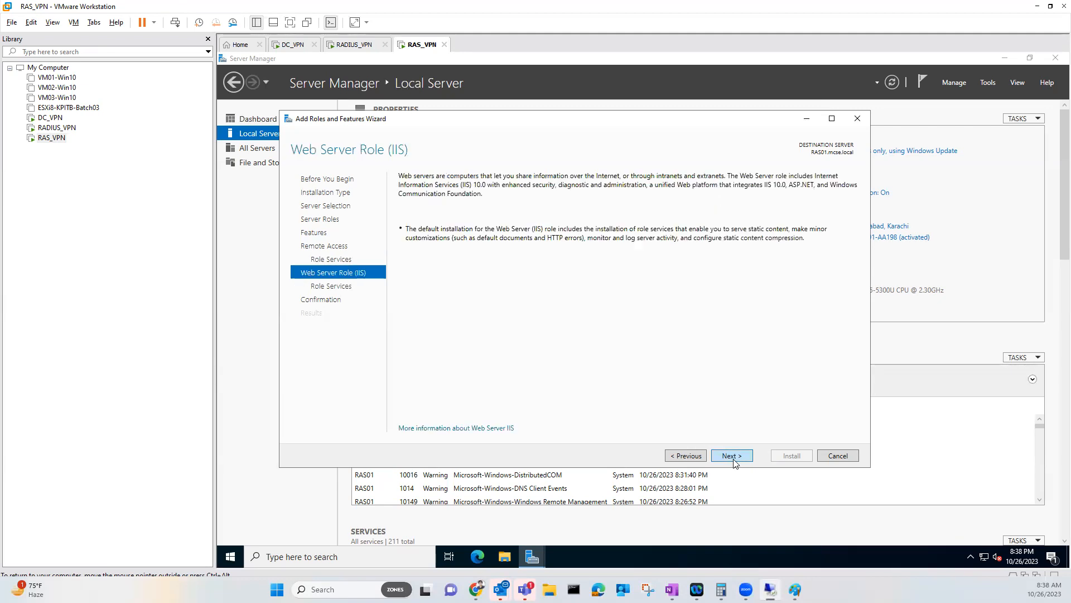
left_click(732, 457)
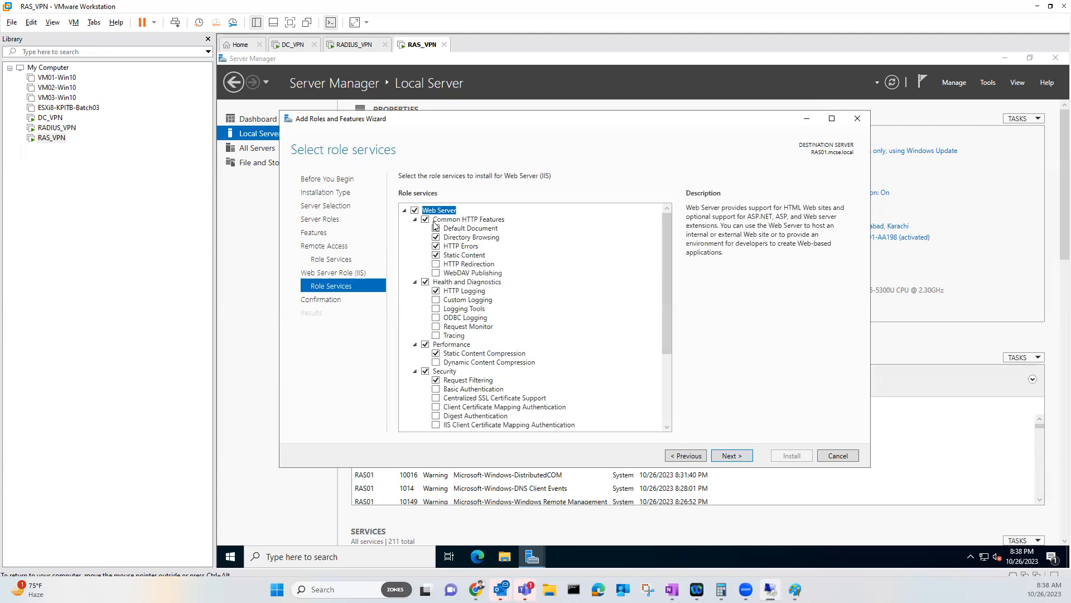
left_click(732, 456)
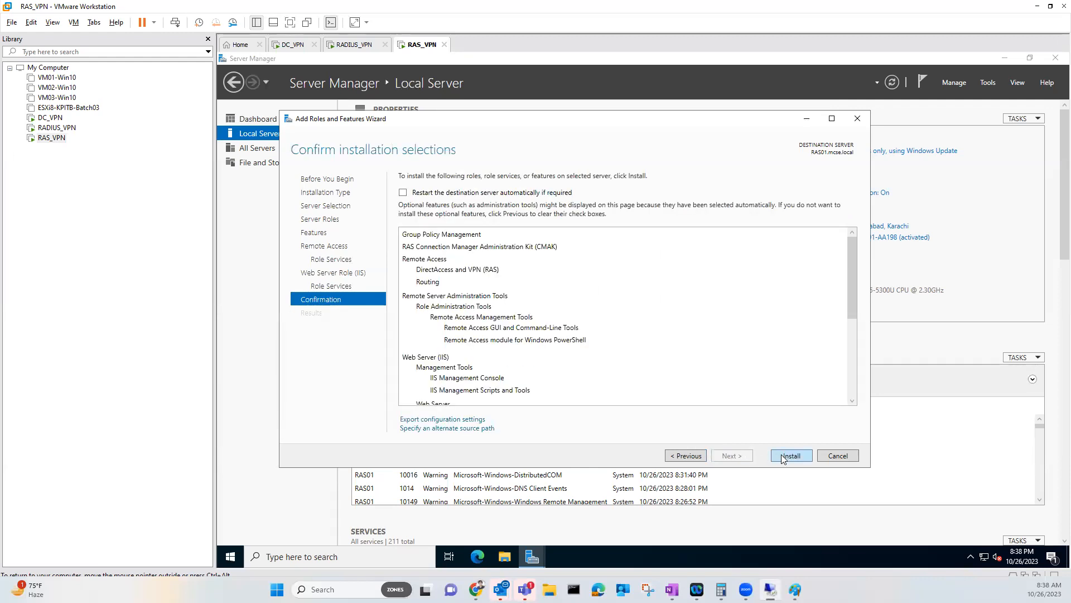
Allow automatic restart, install Remote Access and Web Server (IIS) on RAS01, and close the finished wizard
left_click(404, 193)
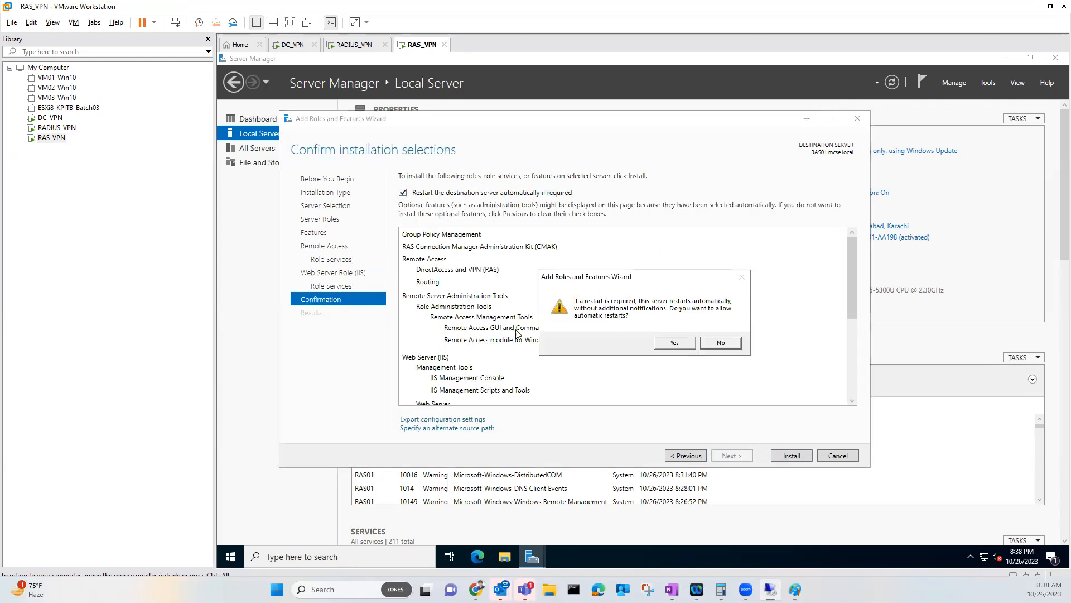
left_click(671, 344)
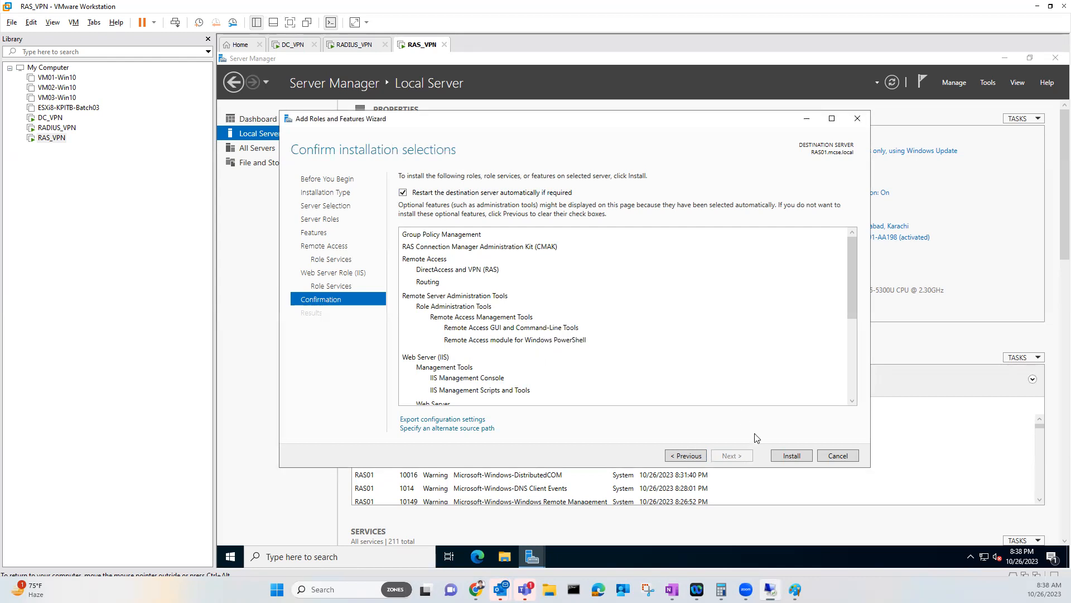
left_click(797, 459)
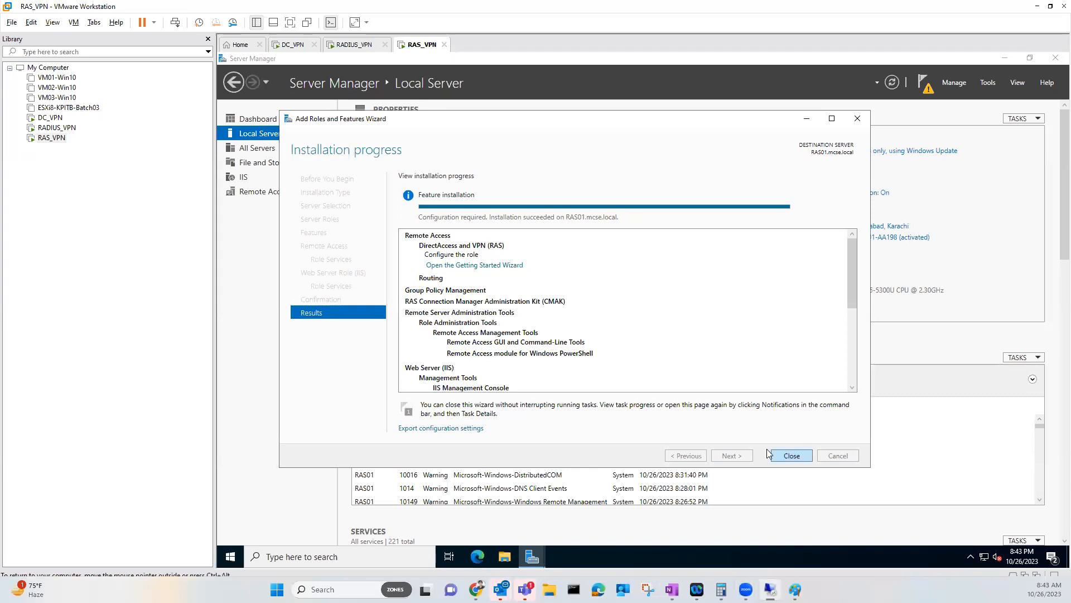
left_click(791, 456)
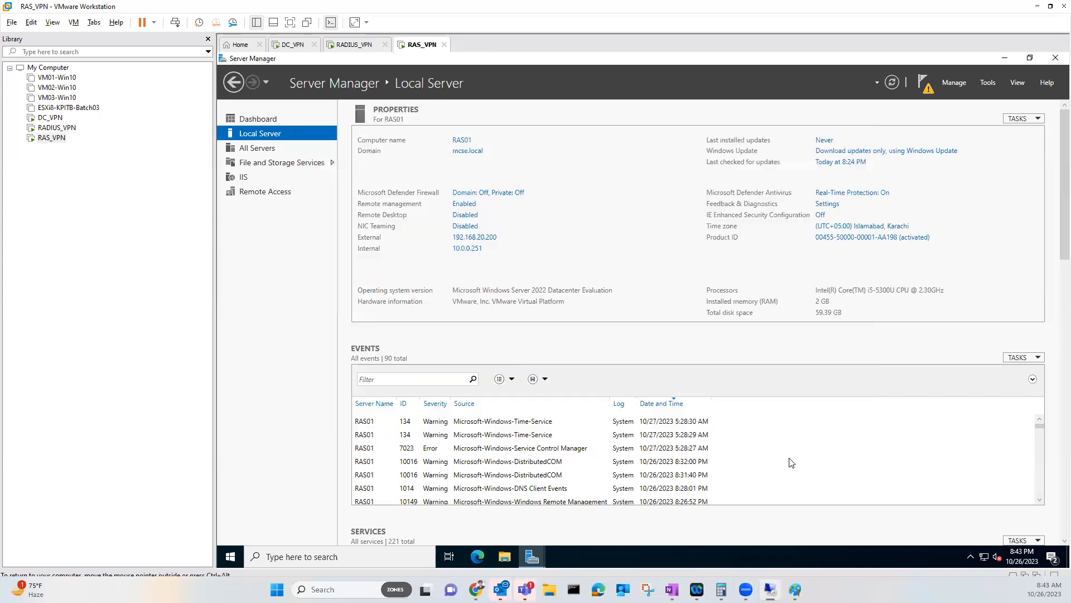
Launch the Remote Access Getting Started Wizard from the notifications and close Server Manager
left_click(926, 91)
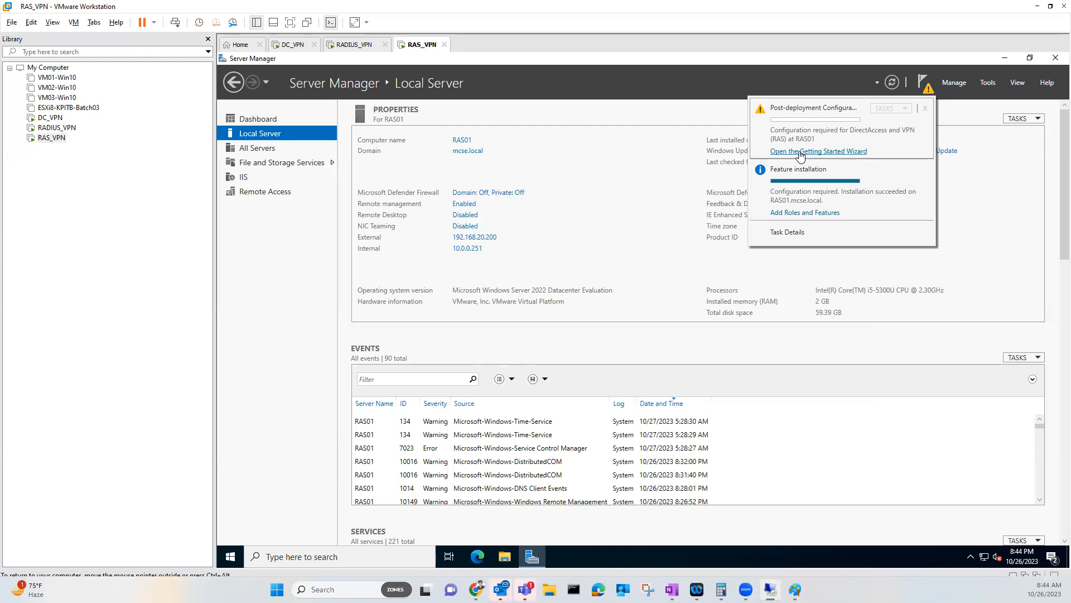
left_click(846, 157)
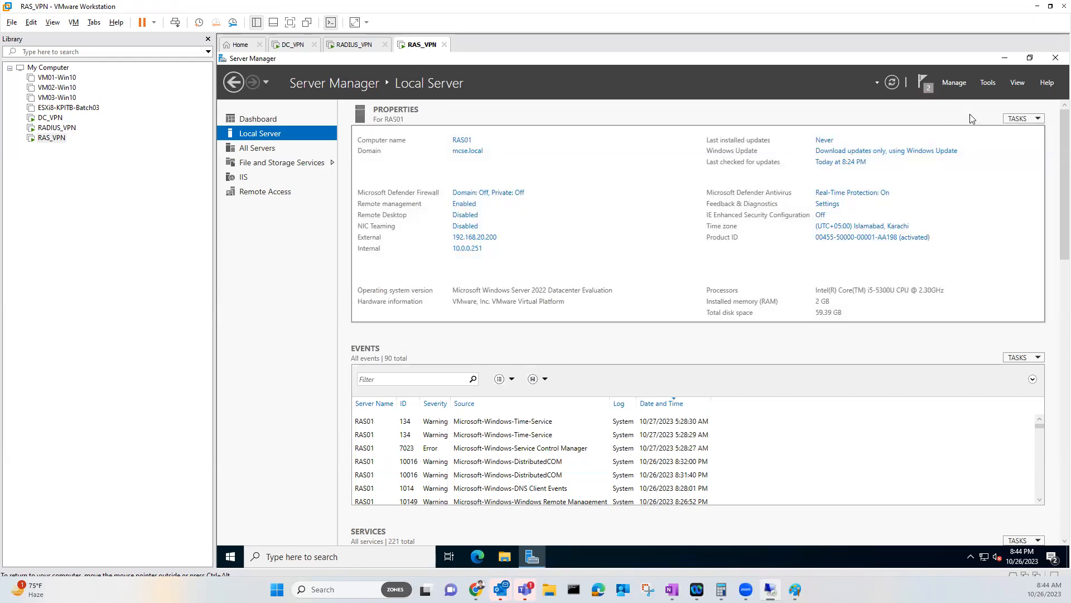
left_click(1055, 58)
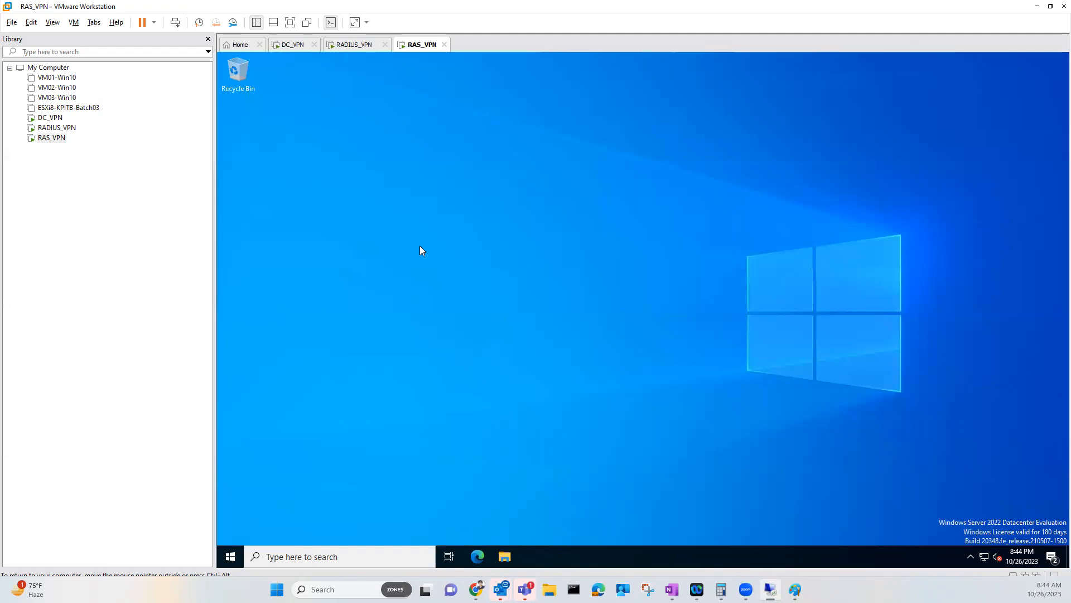
Add the Computer icon to the desktop through the Themes desktop icon settings
right_click(624, 251)
left_click(658, 354)
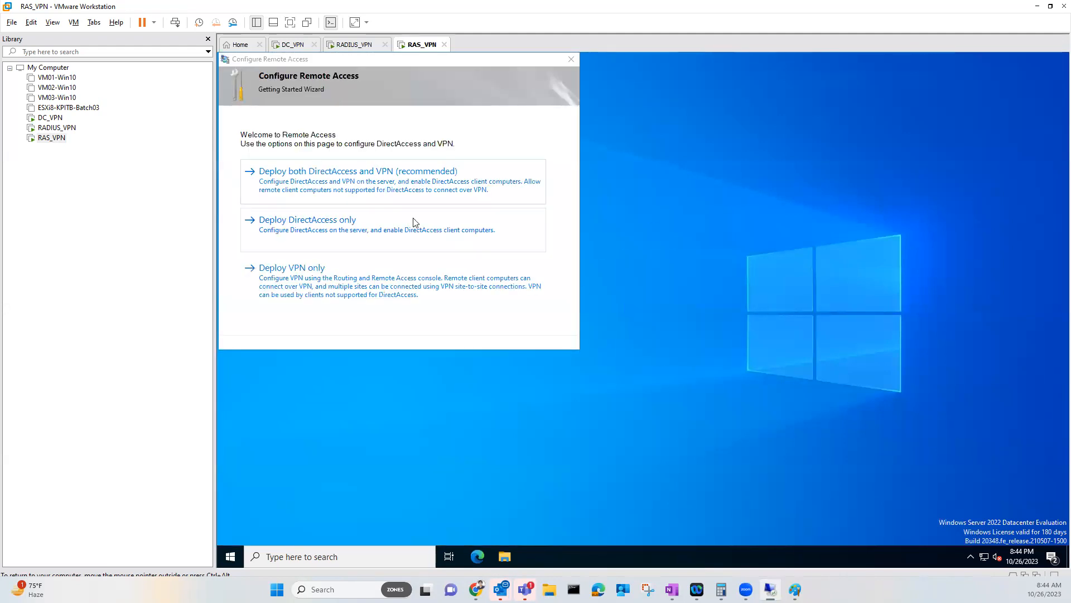
left_click_drag(495, 80, 591, 93)
left_click(424, 291)
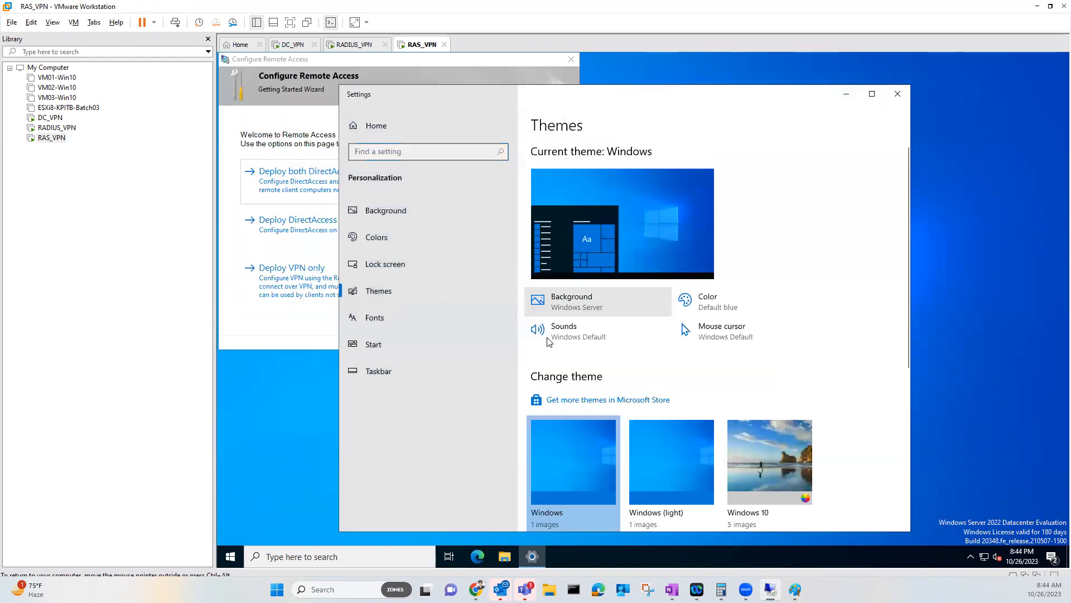
scroll(639, 357, "down", 5)
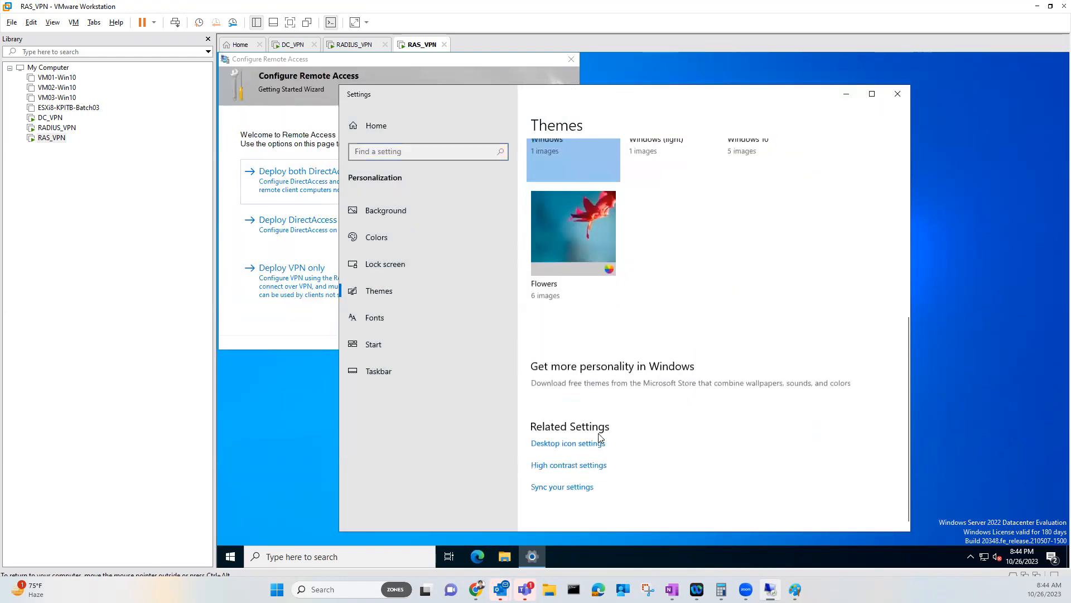
left_click(591, 443)
left_click(274, 120)
left_click(343, 309)
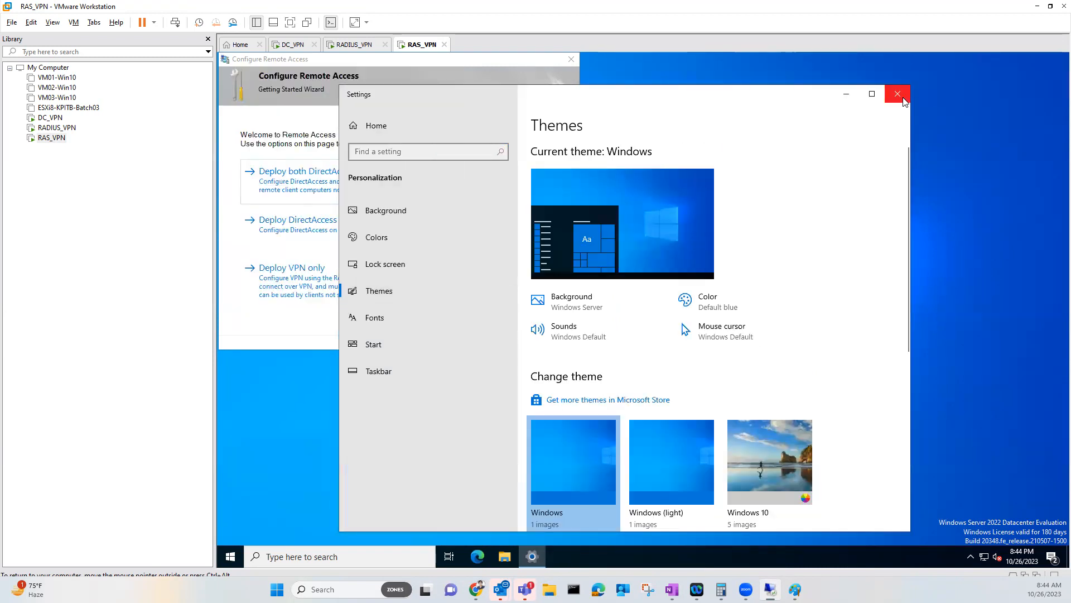
left_click(897, 94)
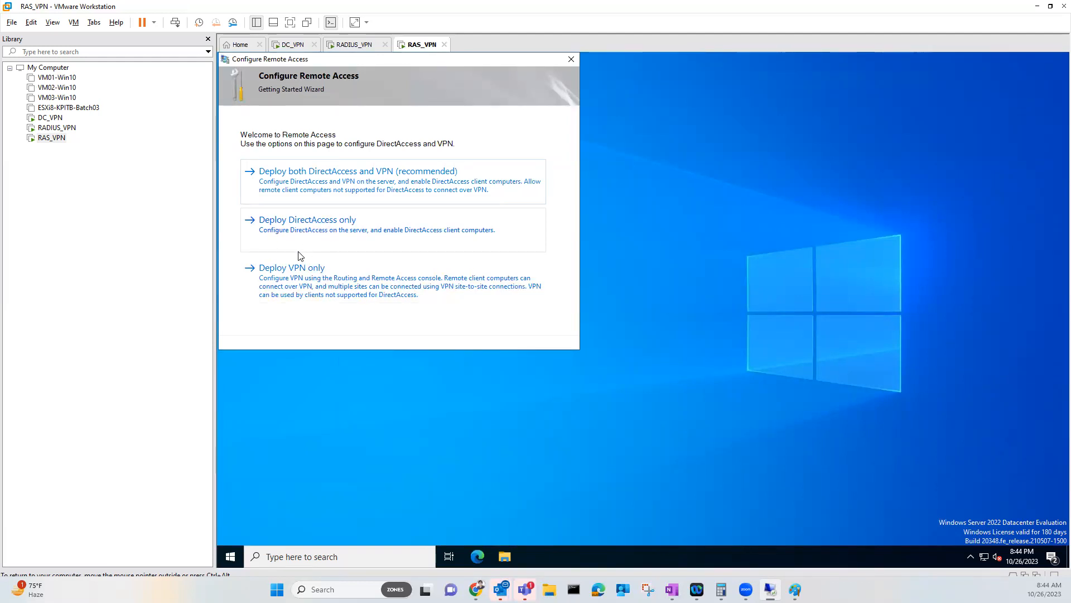
Choose Deploy VPN only and maximize the Routing and Remote Access console
left_click(298, 287)
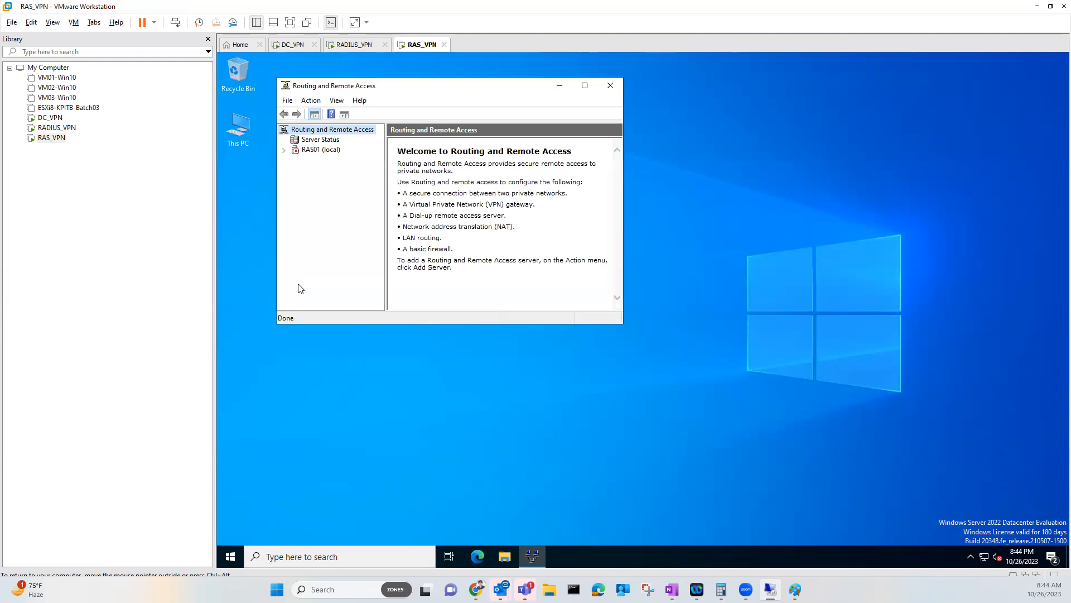
left_click(584, 86)
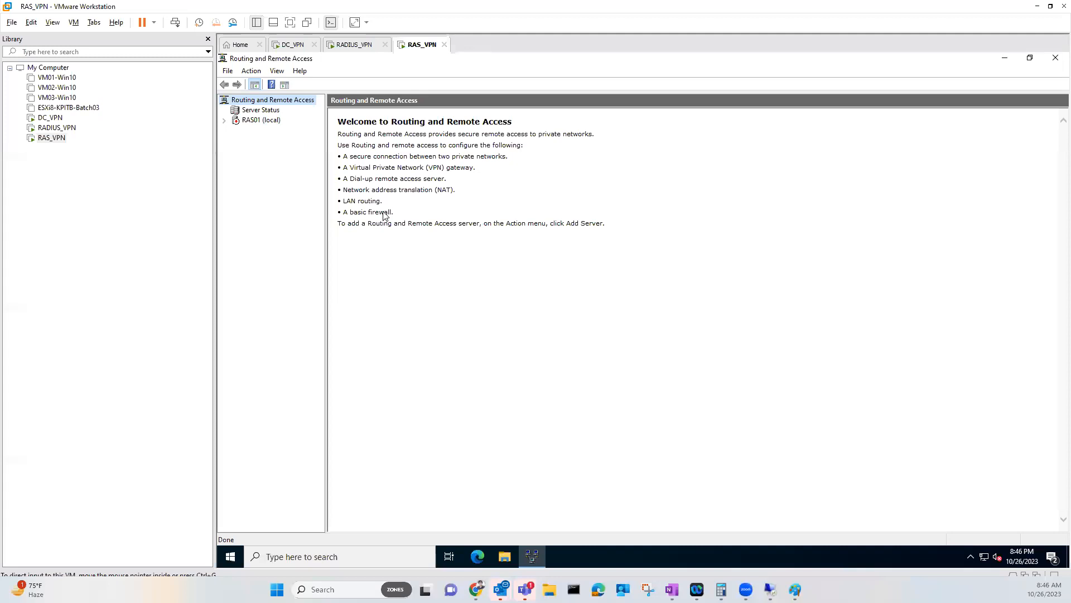
Start the Routing and Remote Access setup wizard on RAS01 (local) and continue past the welcome page
left_click(250, 127)
left_click(267, 123)
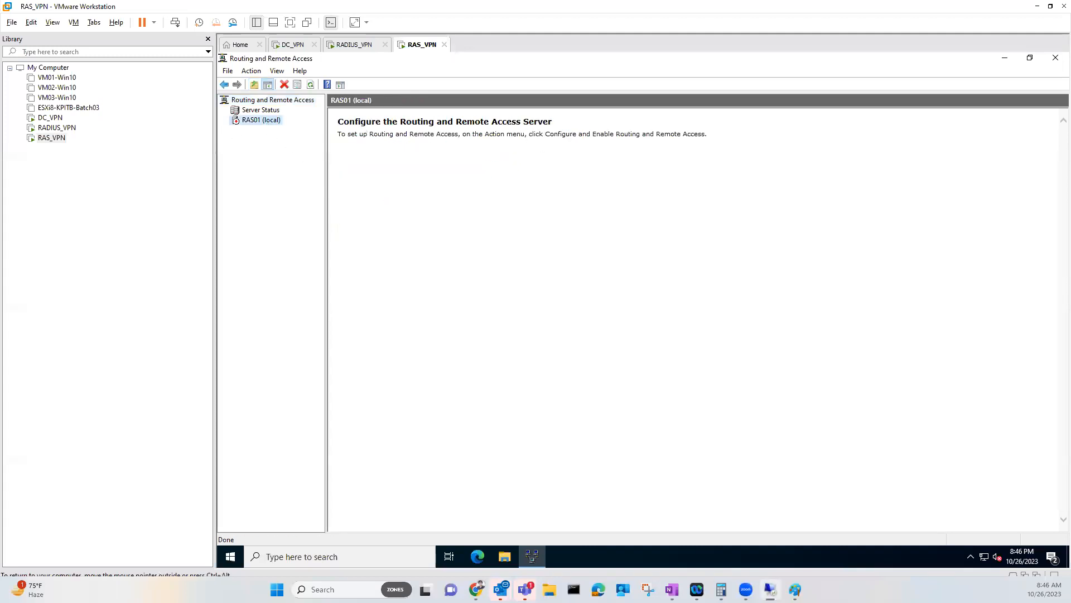
right_click(263, 120)
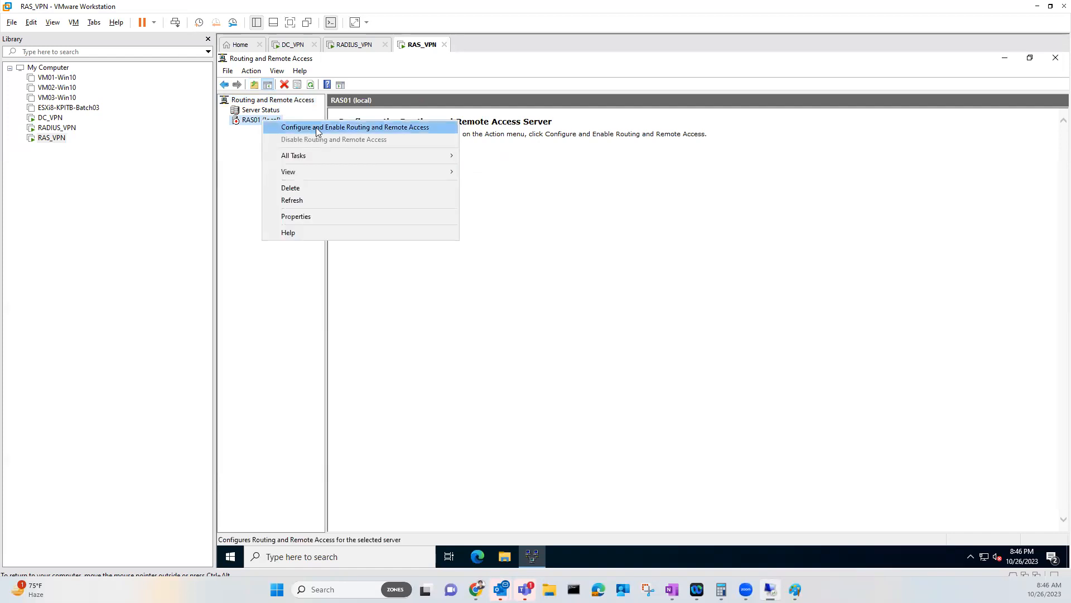
left_click(433, 129)
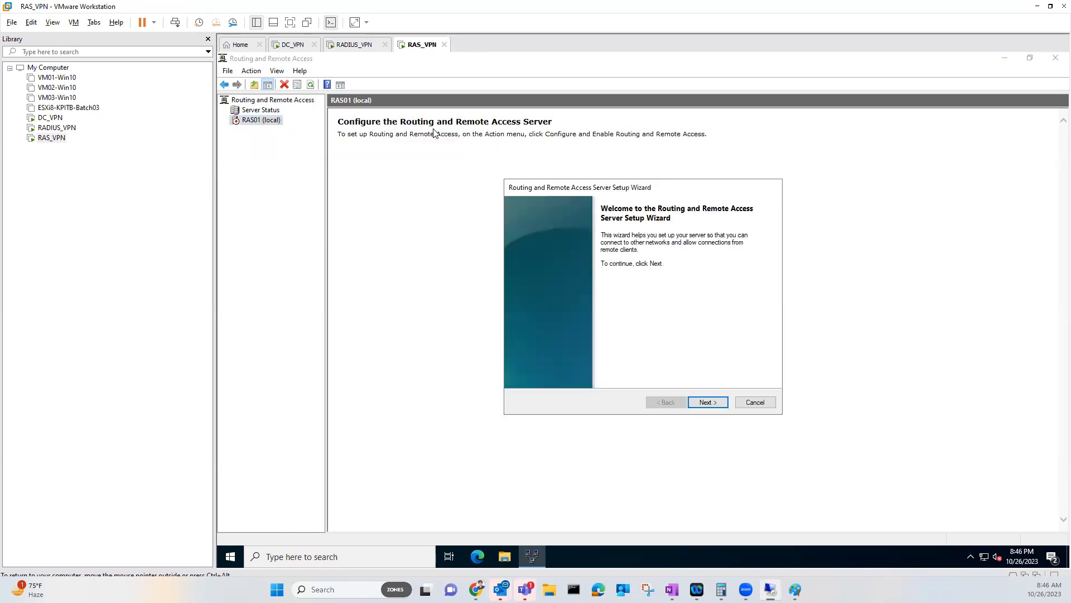
left_click(707, 402)
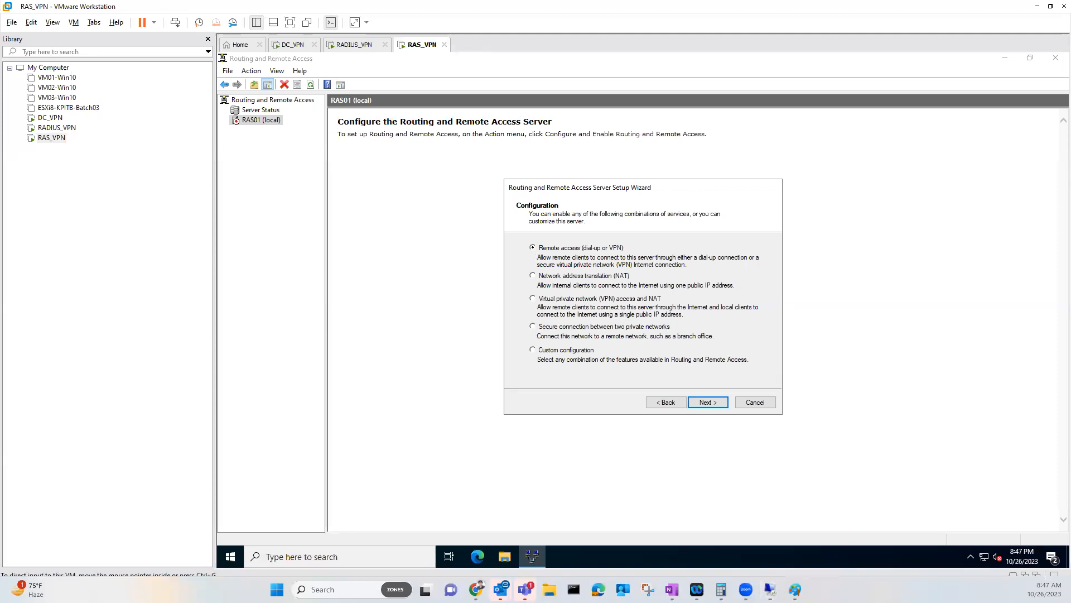
left_click(696, 404)
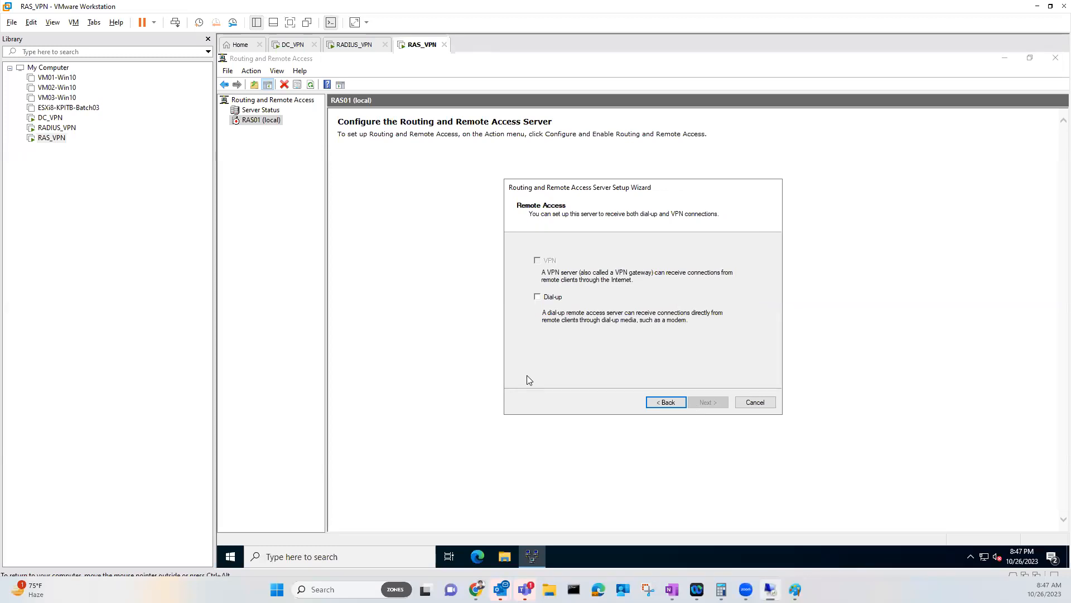
Try a custom configuration with VPN access, then back out and cancel the wizard
left_click(659, 402)
left_click(575, 351)
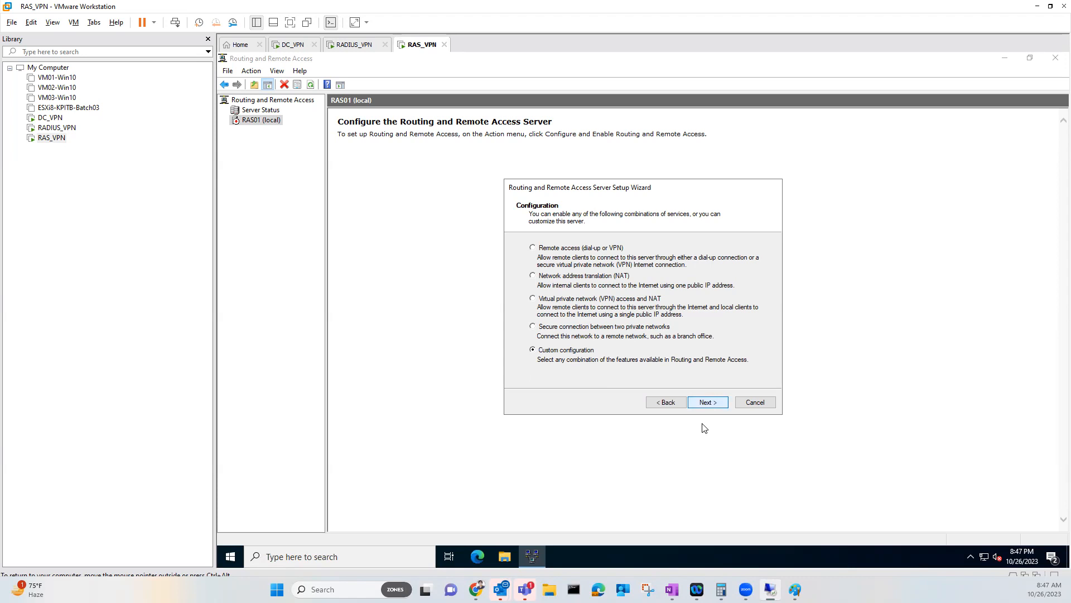
left_click(707, 403)
left_click(536, 254)
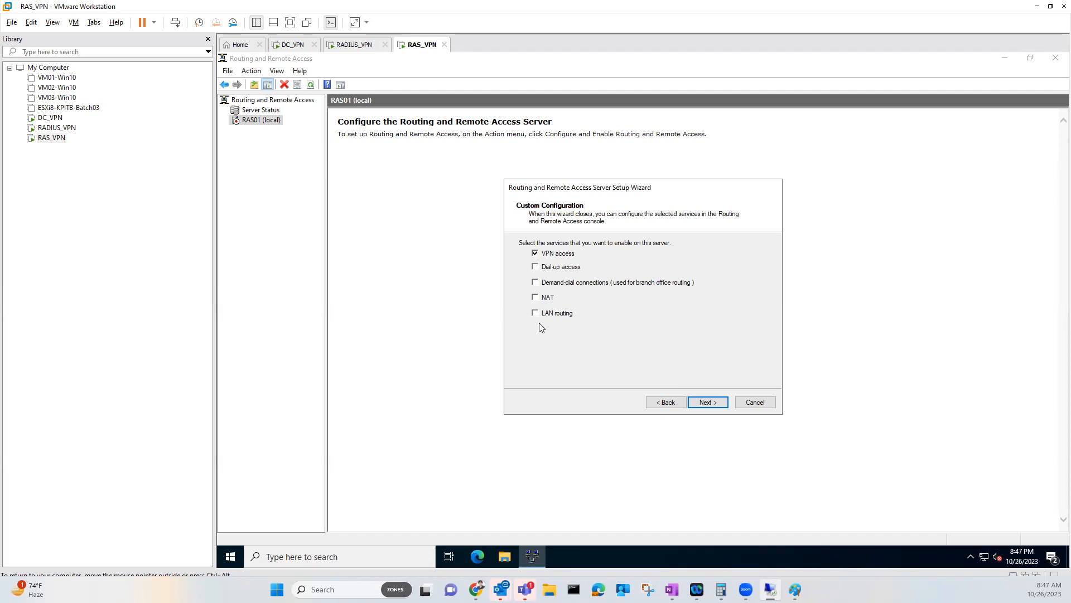
left_click(706, 404)
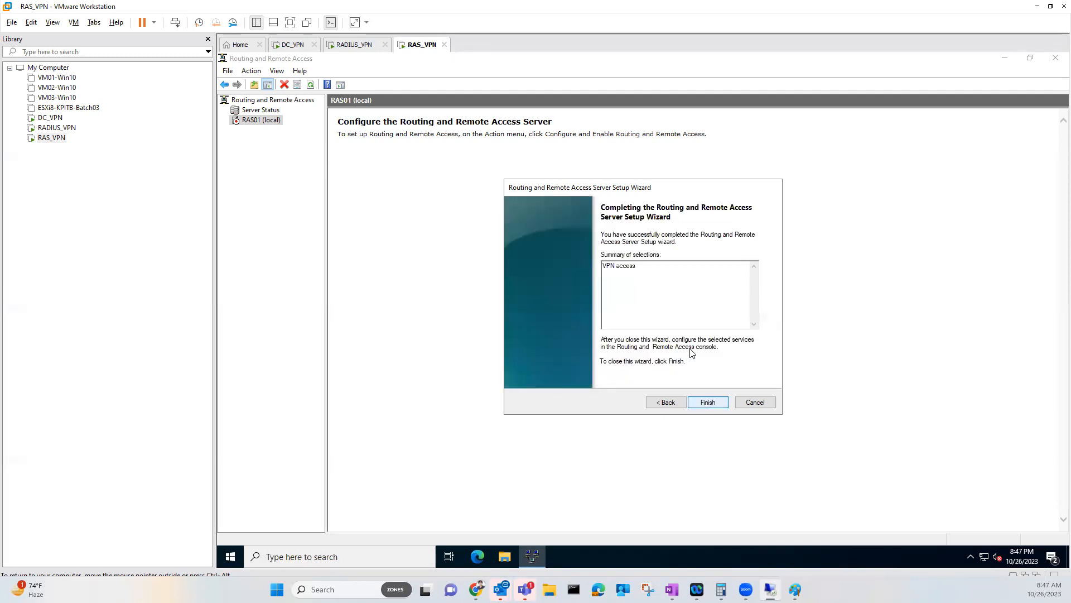
left_click(669, 403)
left_click(745, 408)
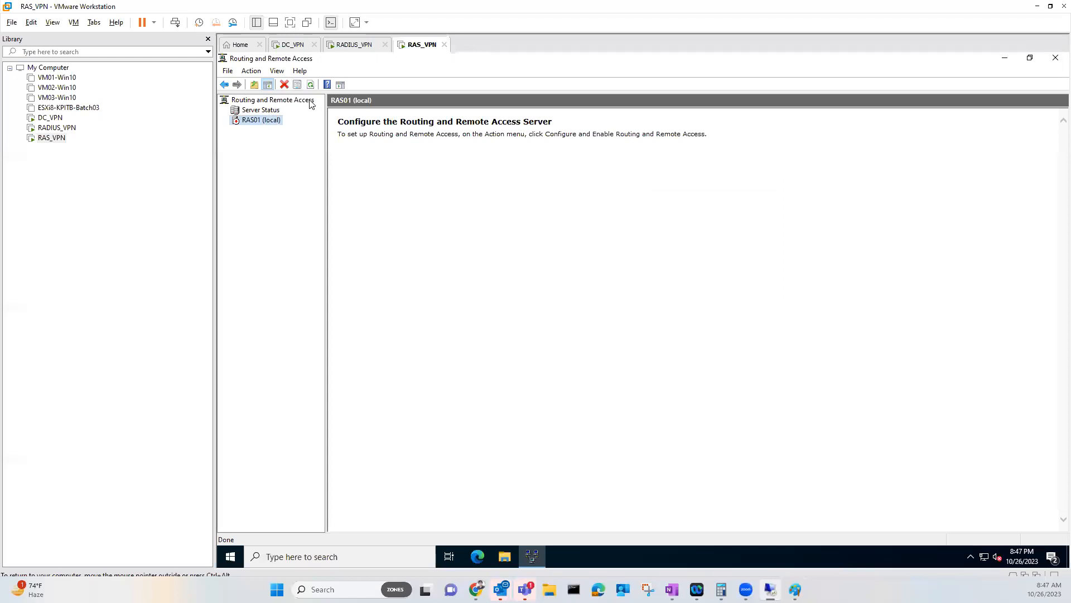
Reopen the RRAS setup wizard on RAS01 (local), keep Remote access, and tick VPN
left_click(261, 110)
left_click(265, 121)
right_click(266, 121)
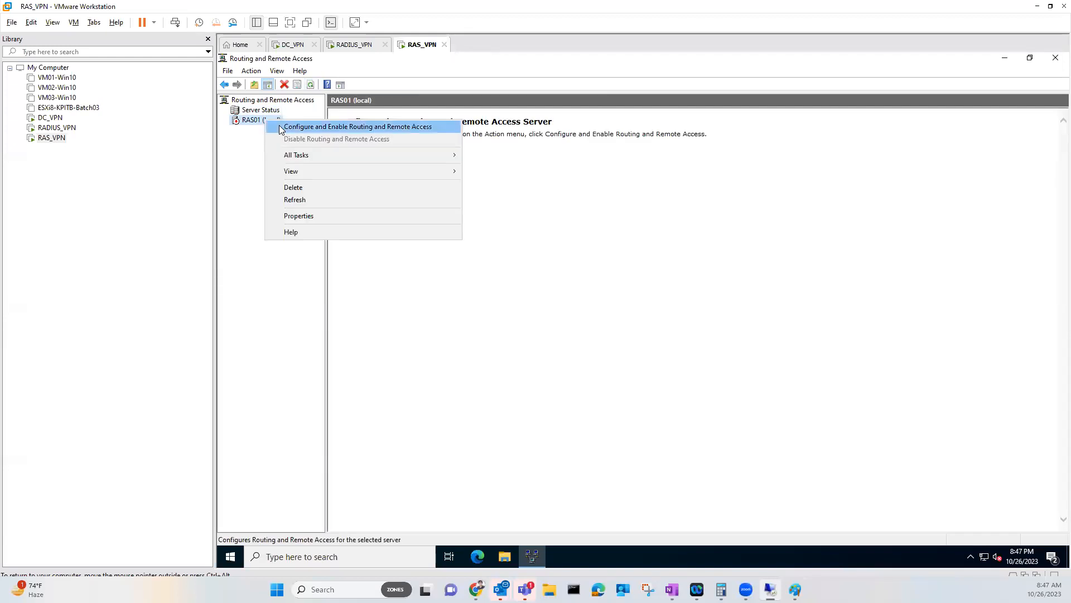
left_click(313, 126)
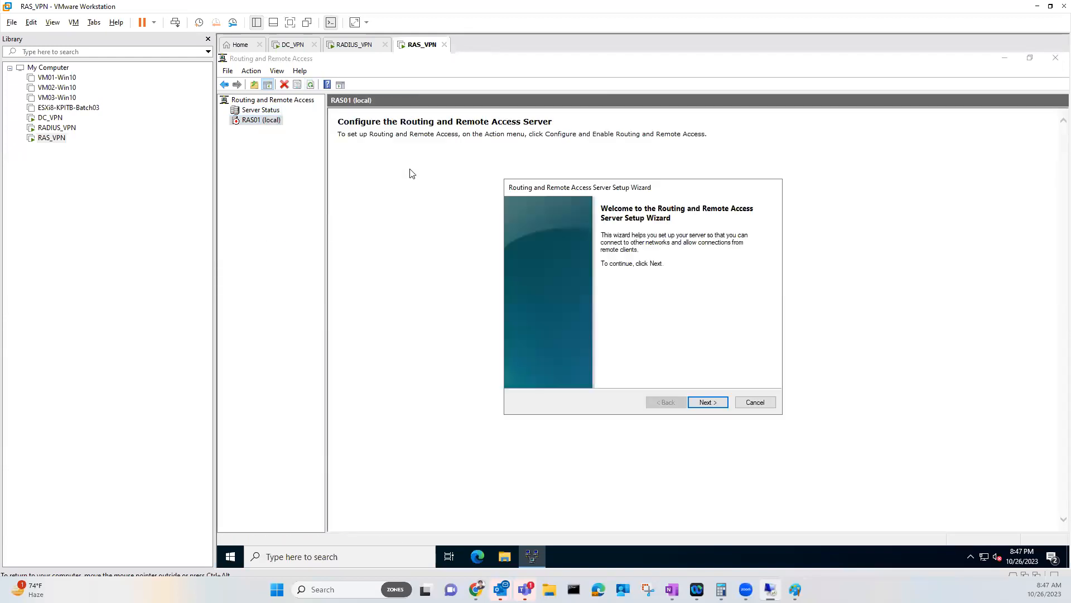
left_click(708, 402)
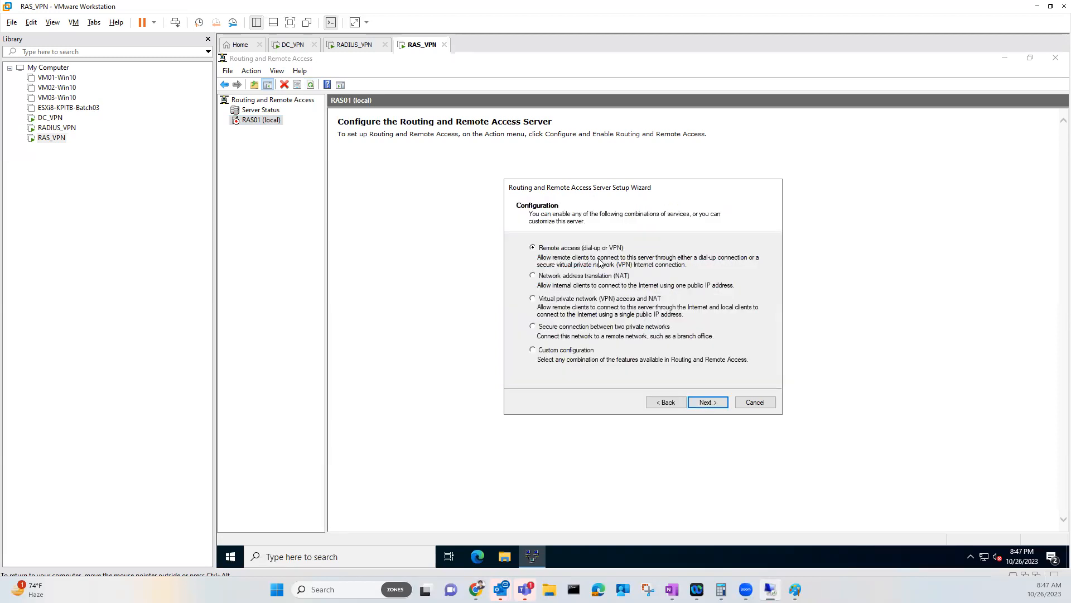
left_click(710, 402)
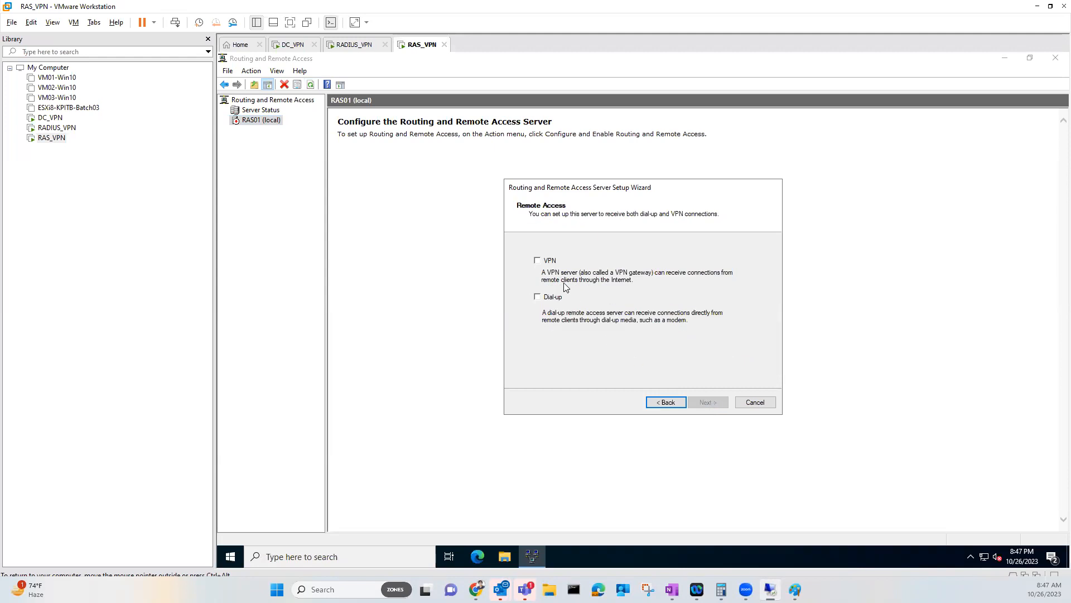
left_click(538, 260)
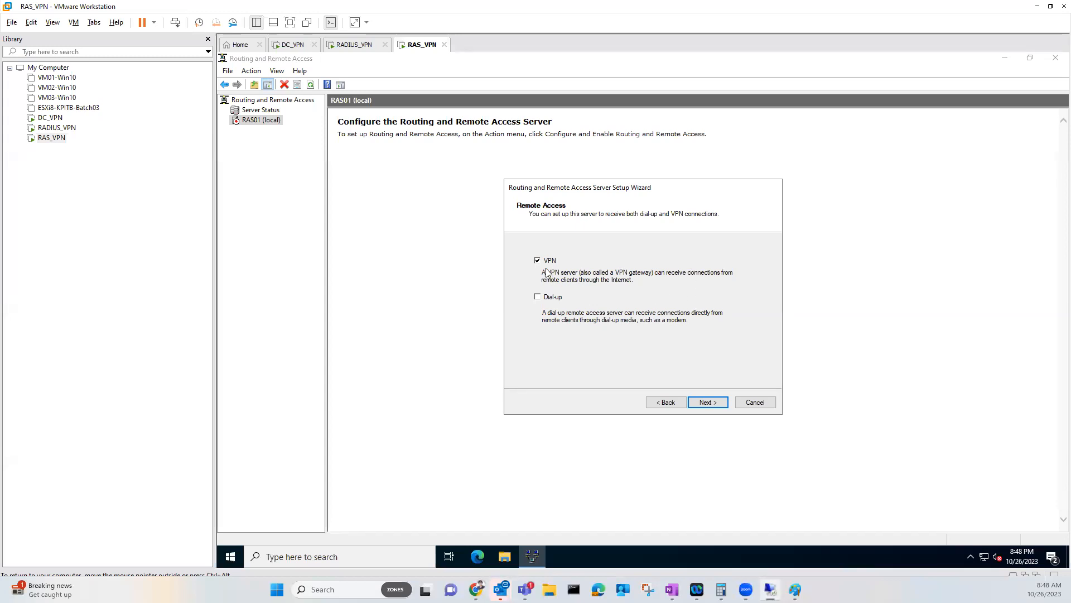
left_click(708, 402)
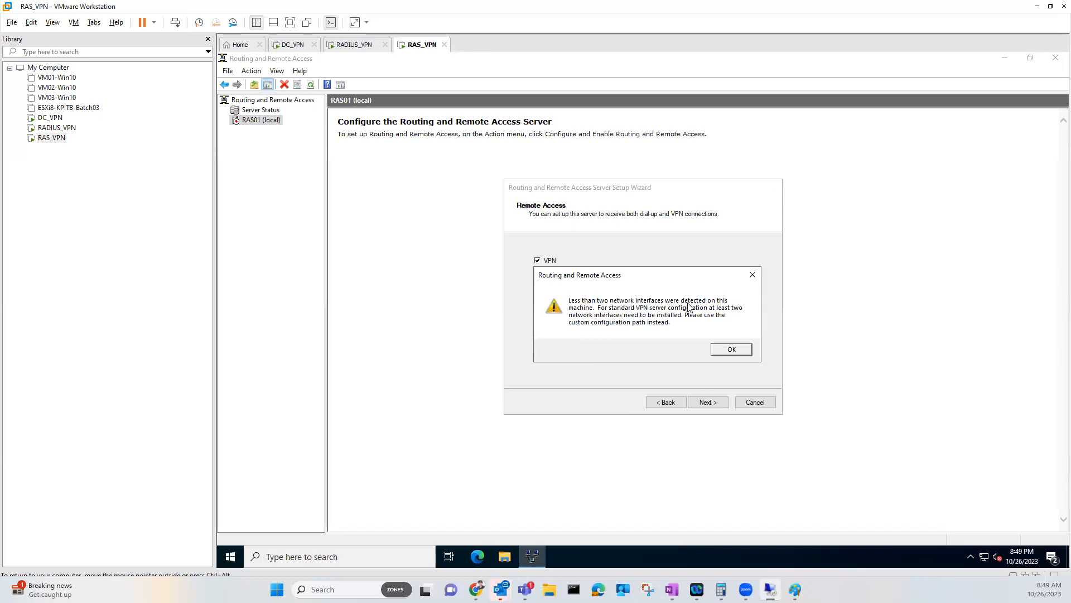
Cancel the wizard, close the RRAS console dismissing its IPv4/IPv6 errors, and launch Server Manager
left_click(731, 350)
left_click(756, 402)
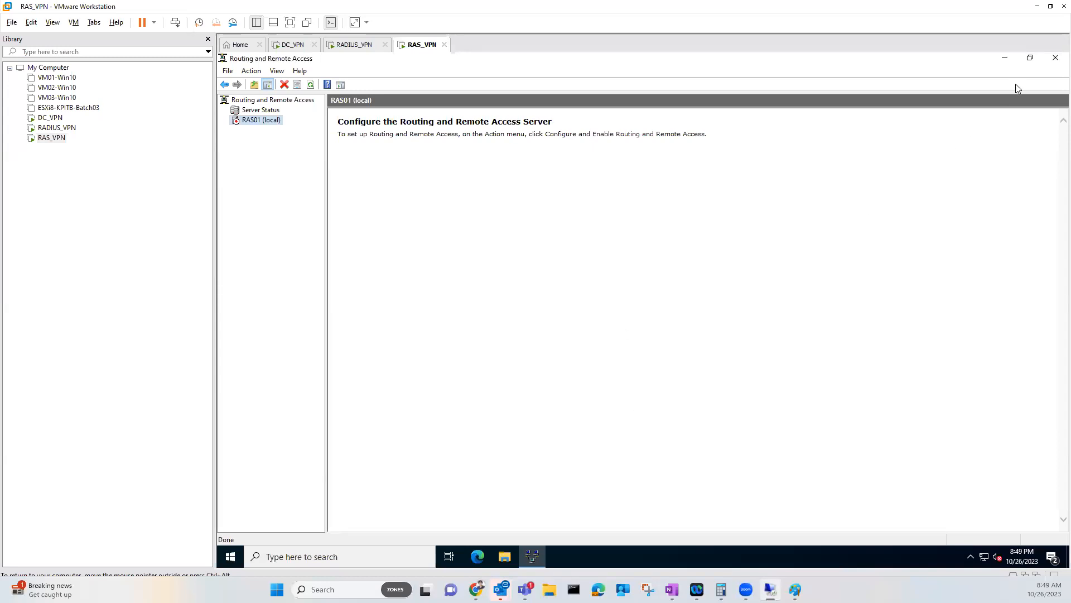
left_click(1055, 58)
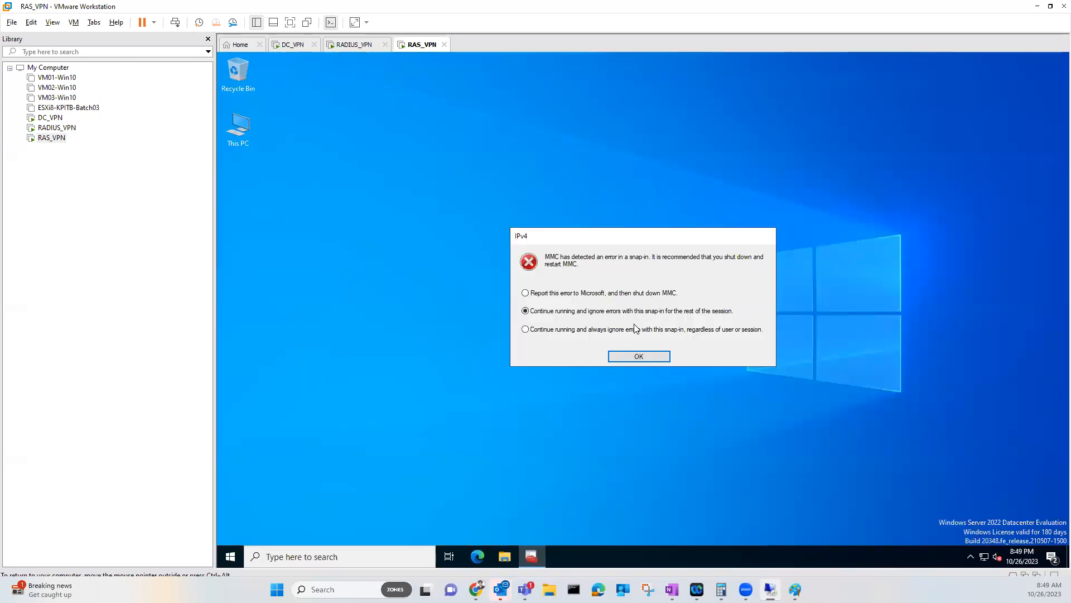
left_click(649, 357)
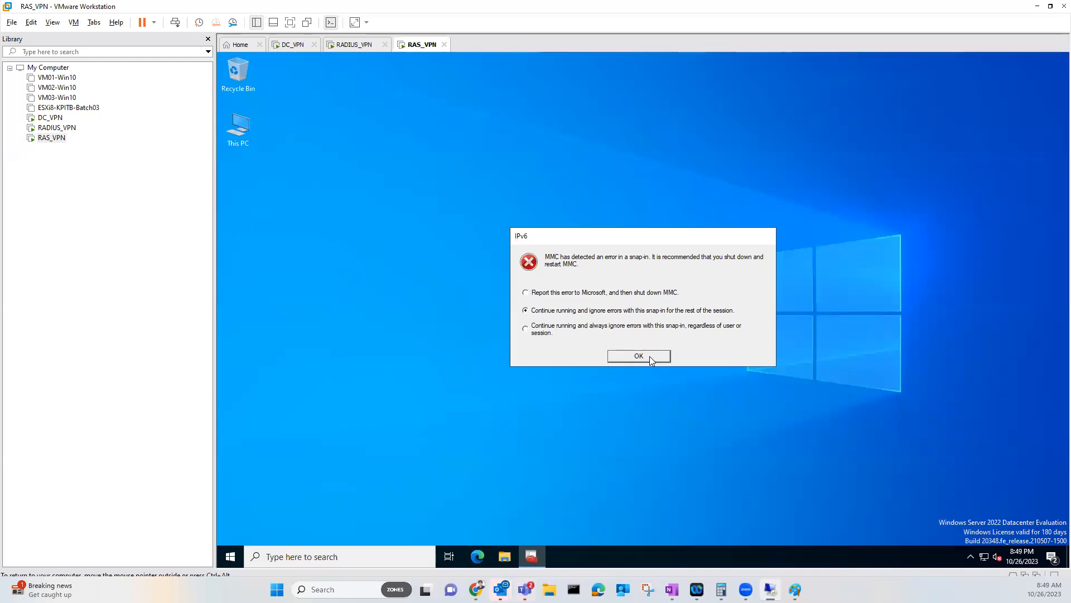
left_click(650, 356)
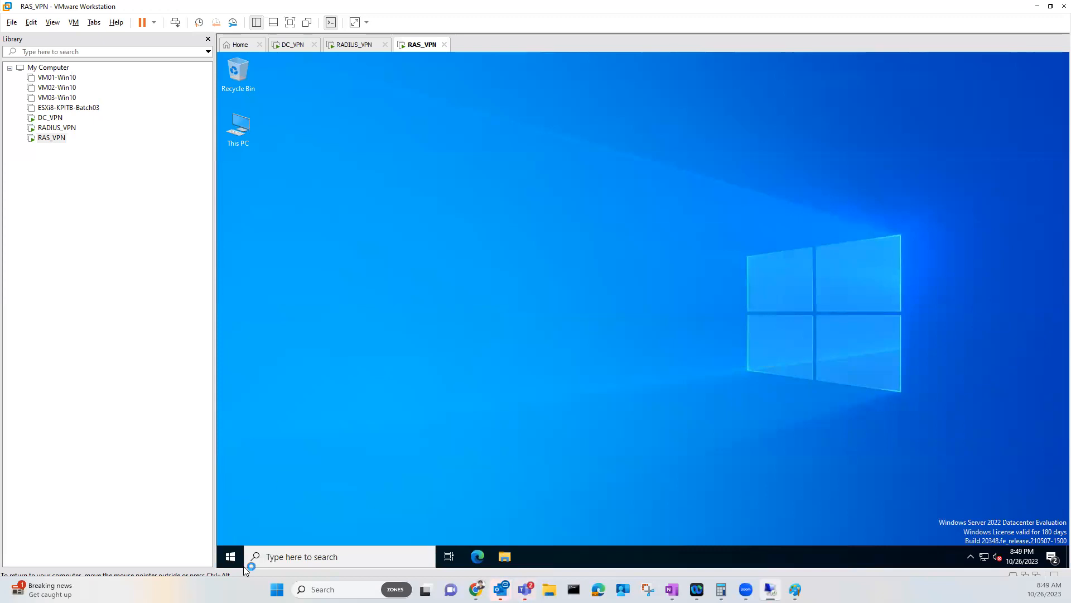
left_click(230, 558)
left_click(422, 258)
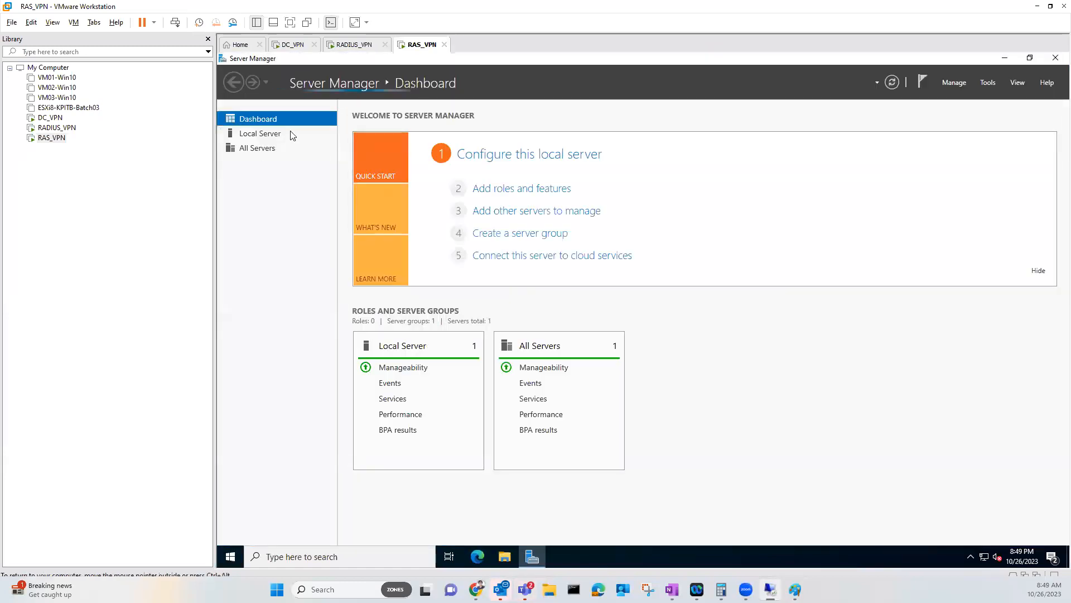
From Local Server's notifications, reopen the Configure Remote Access Getting Started Wizard
left_click(289, 134)
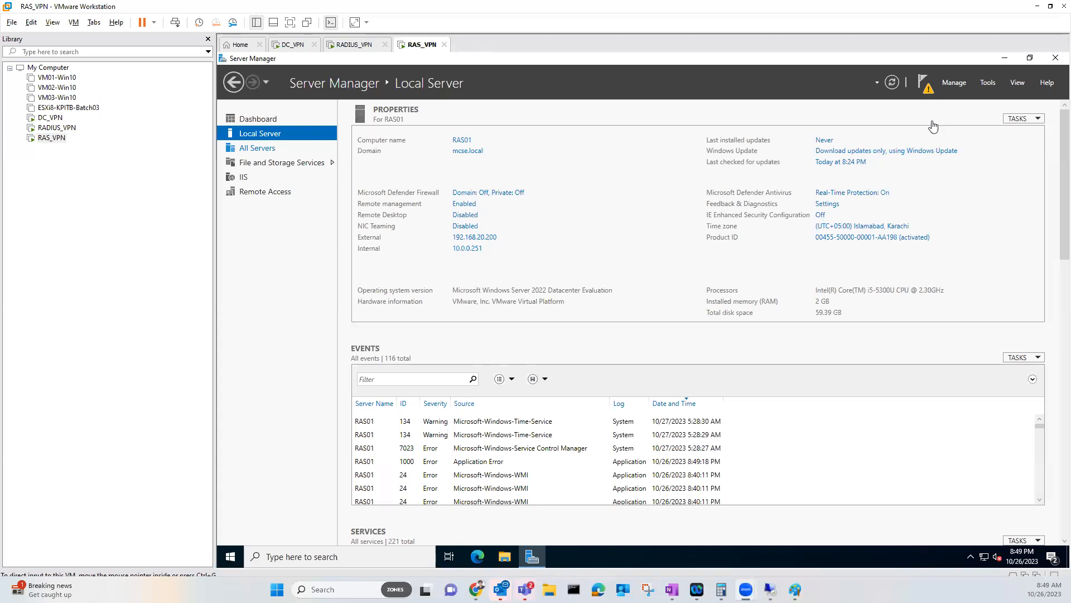
left_click(923, 84)
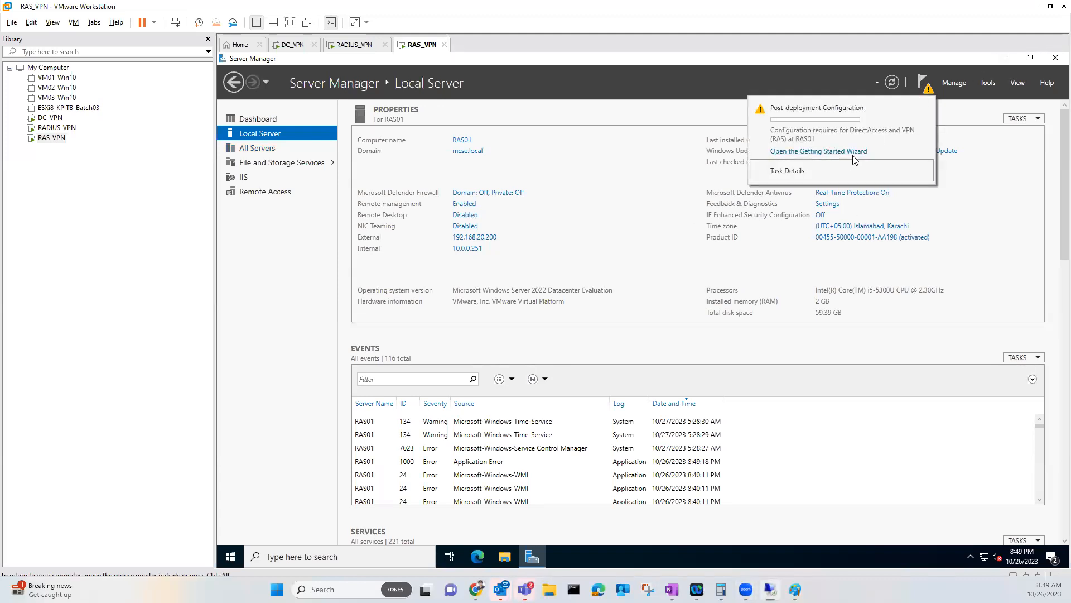
left_click(819, 151)
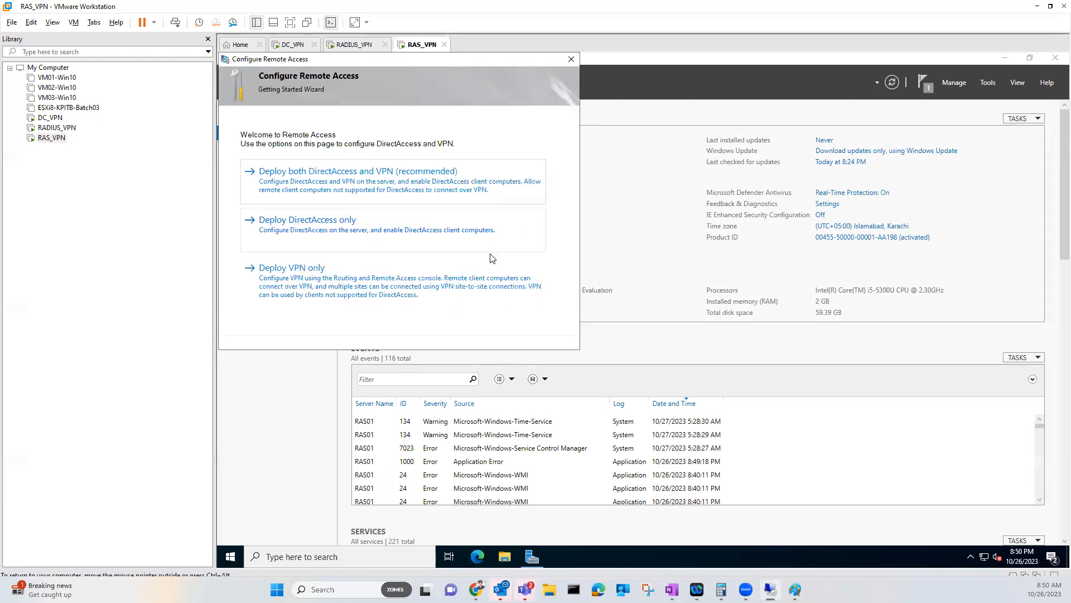
Deploy VPN only and configure RAS01 (local) for remote access with VPN selected
left_click(336, 290)
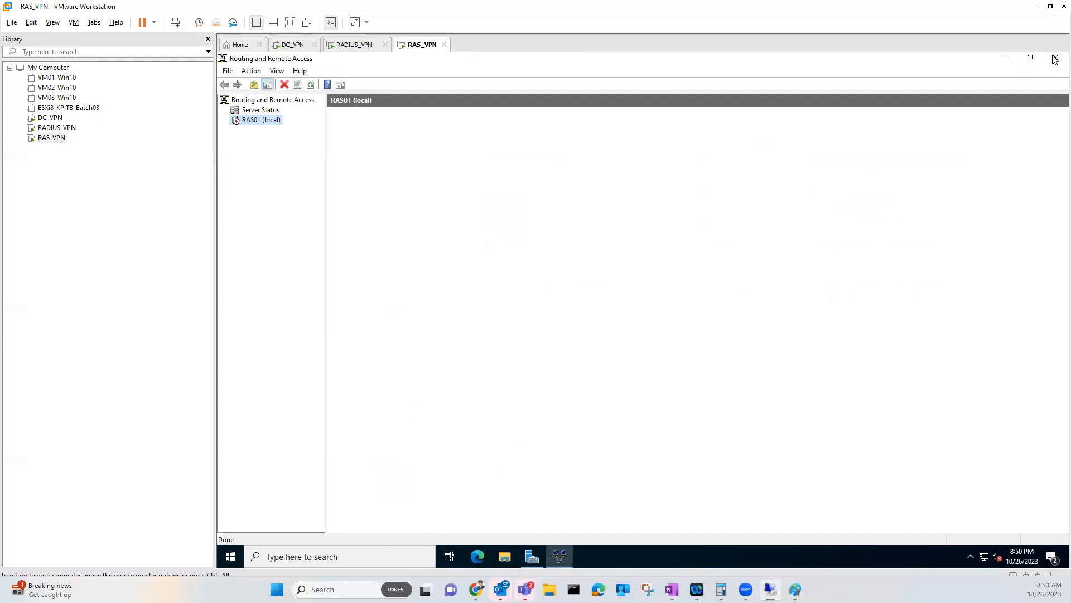
right_click(261, 117)
left_click(270, 123)
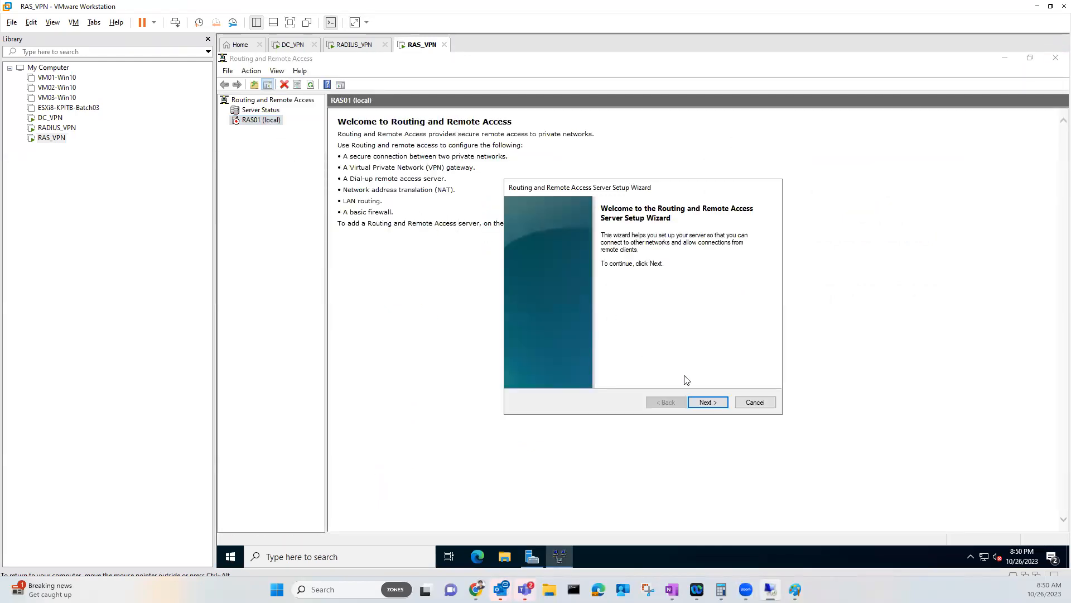
left_click(704, 404)
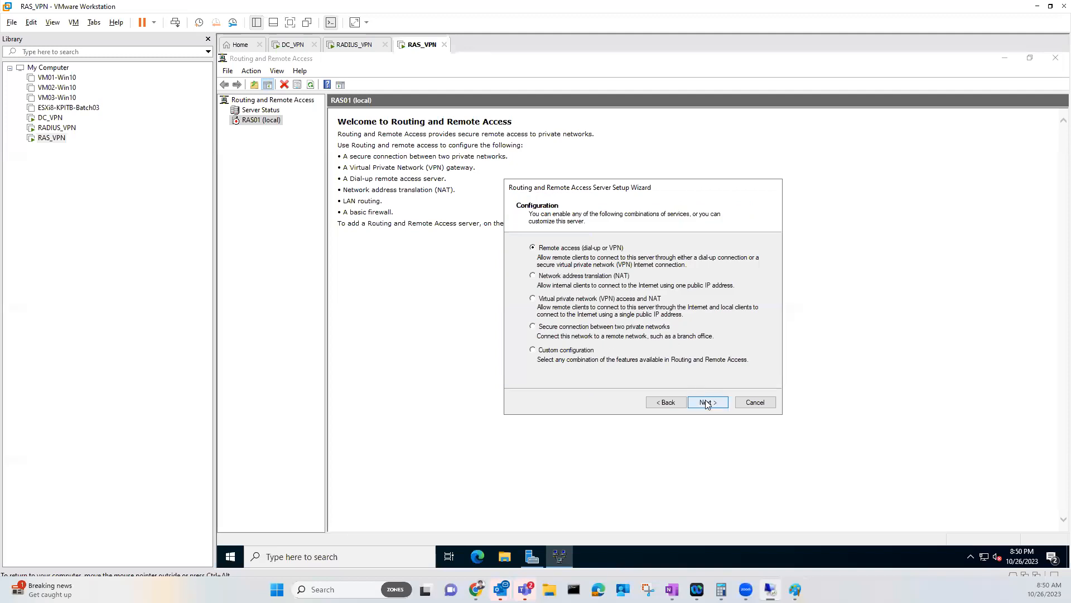
left_click(706, 402)
left_click(557, 263)
left_click(708, 402)
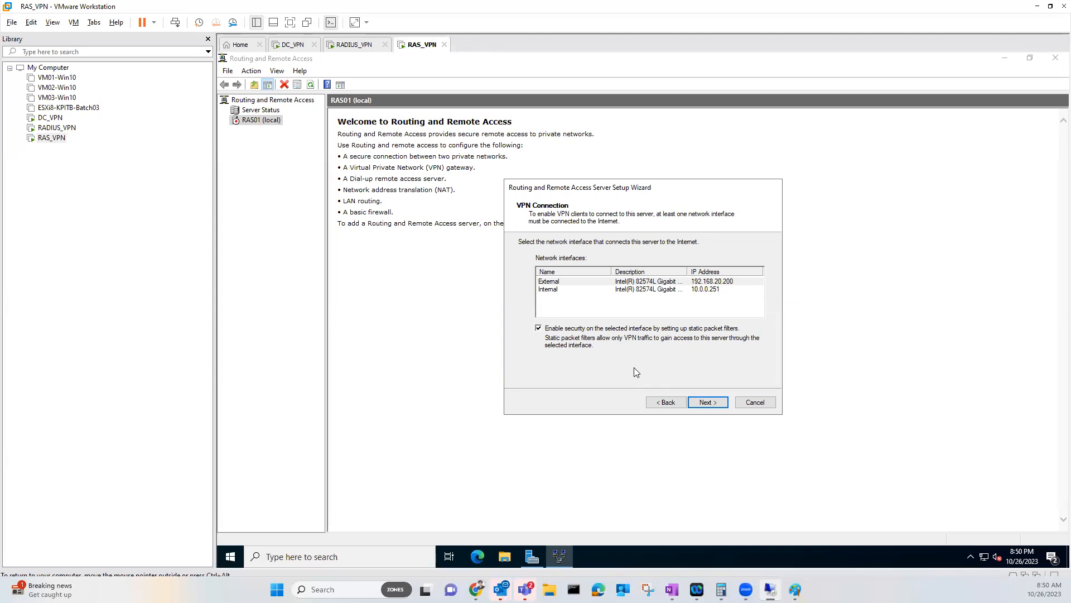
Select External (192.168.20.200) as the internet-facing interface and advance to IP address assignment
left_click(668, 403)
left_click(669, 402)
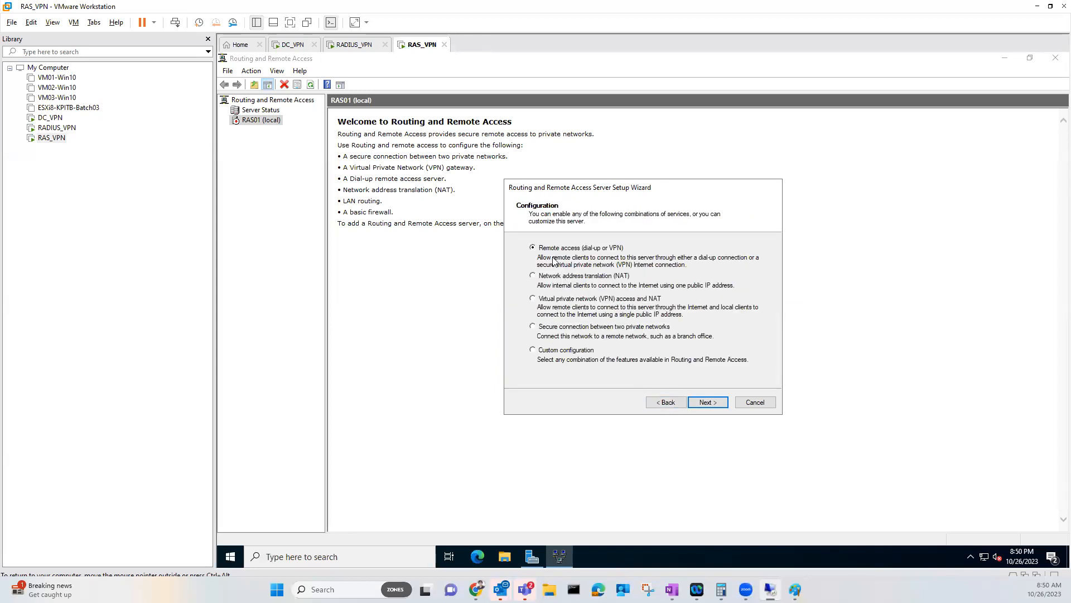
left_click(707, 402)
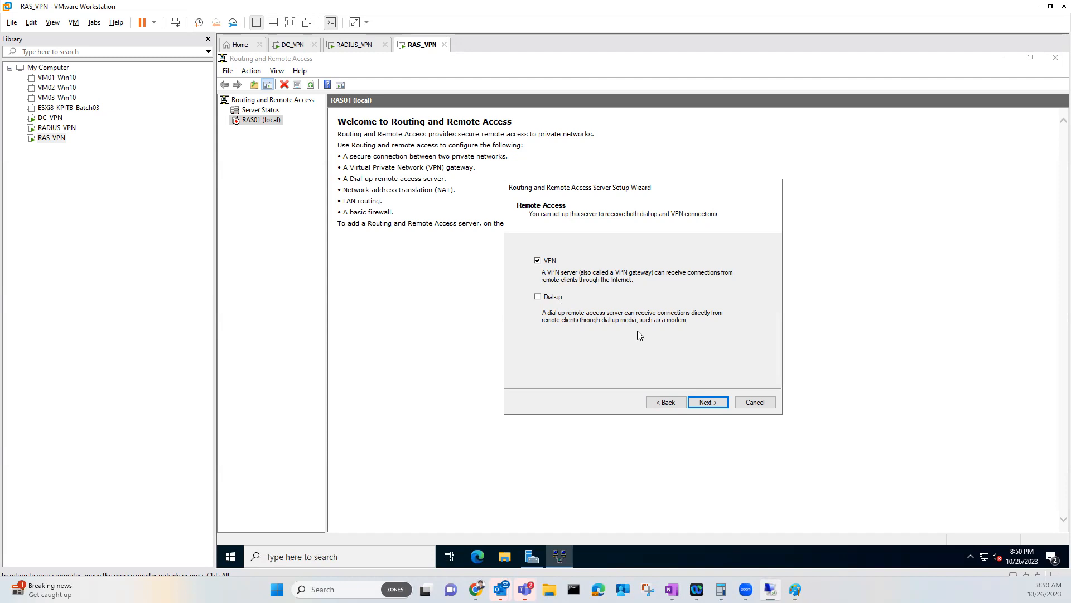
left_click(697, 403)
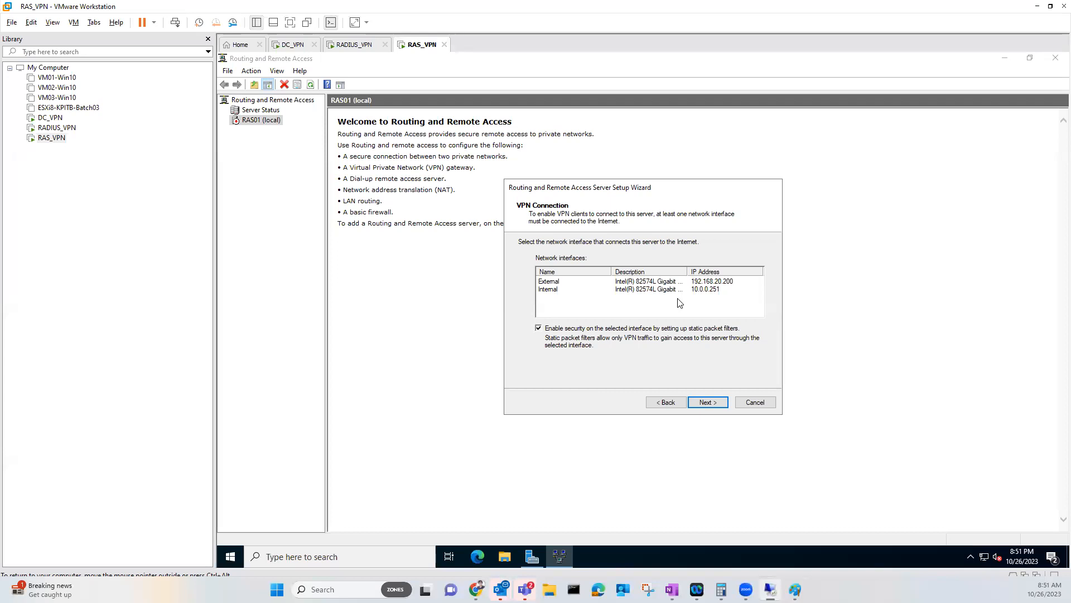
left_click(573, 283)
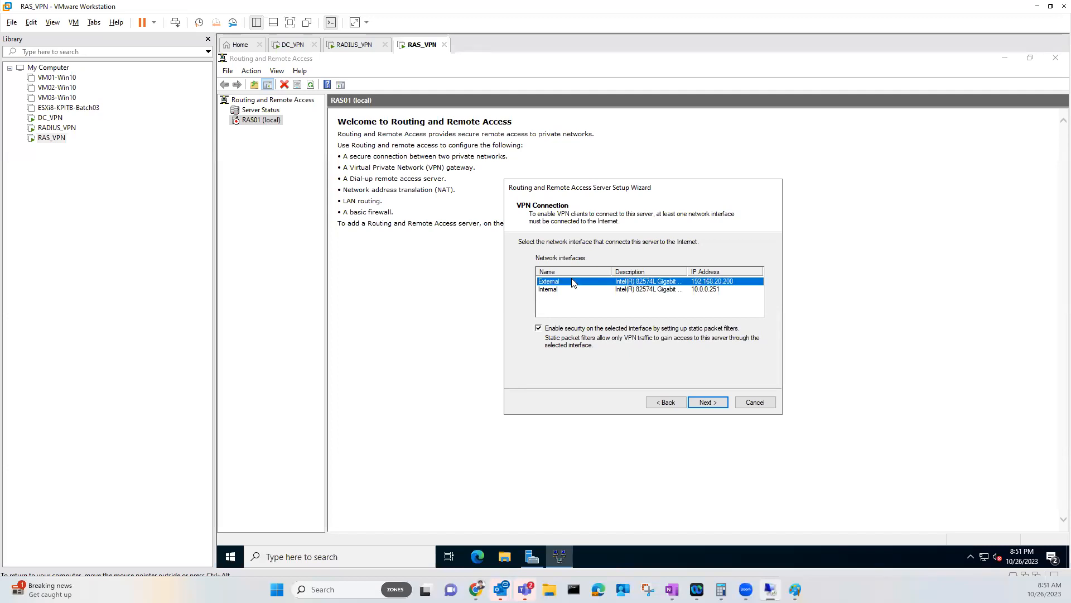
left_click(713, 408)
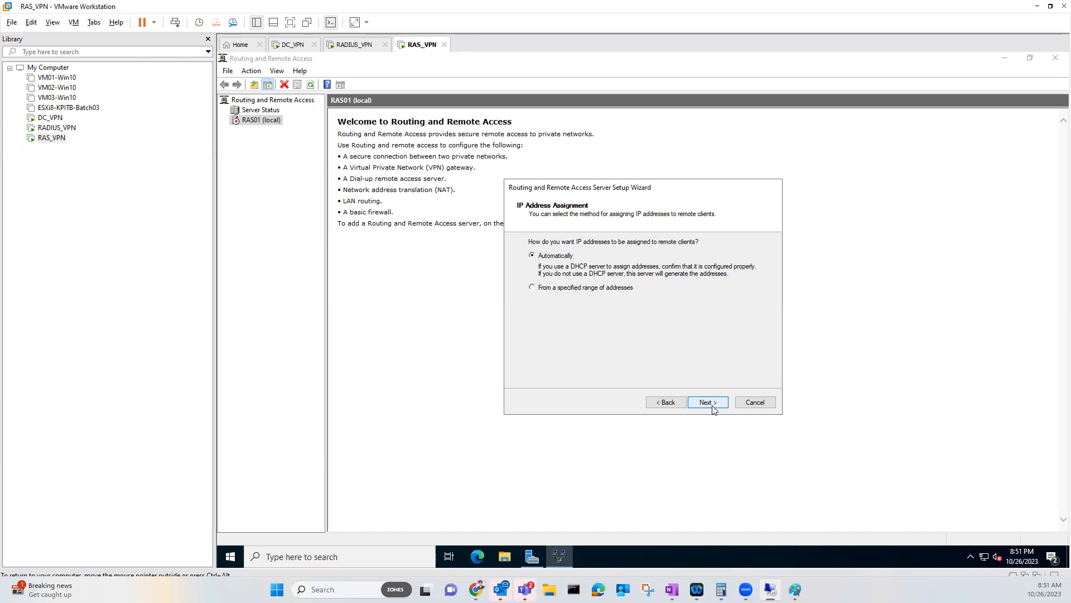
Label the switch-to-RAS link '10.0.0.0 /8' in the Paint diagram, then return to VMware
mouse_move(798, 586)
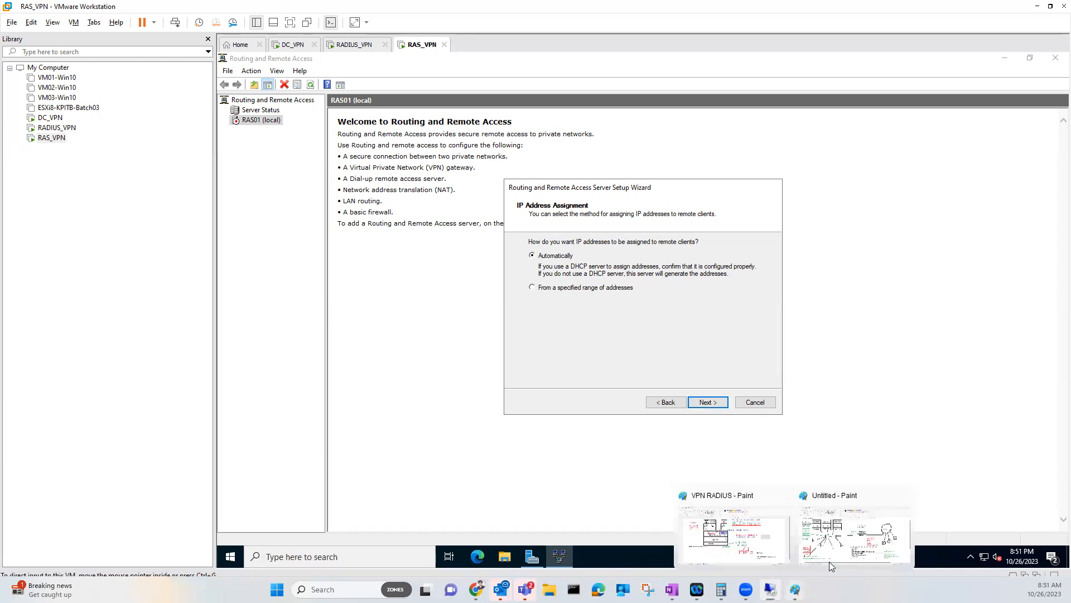
left_click(857, 537)
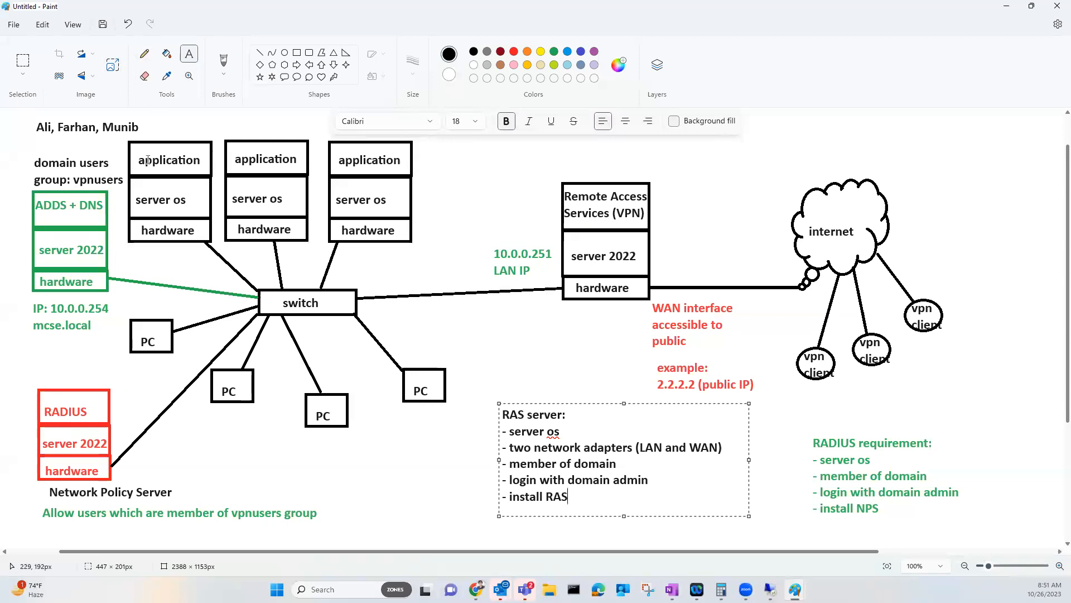
left_click_drag(377, 268, 478, 285)
type("10.0.0.0 /8")
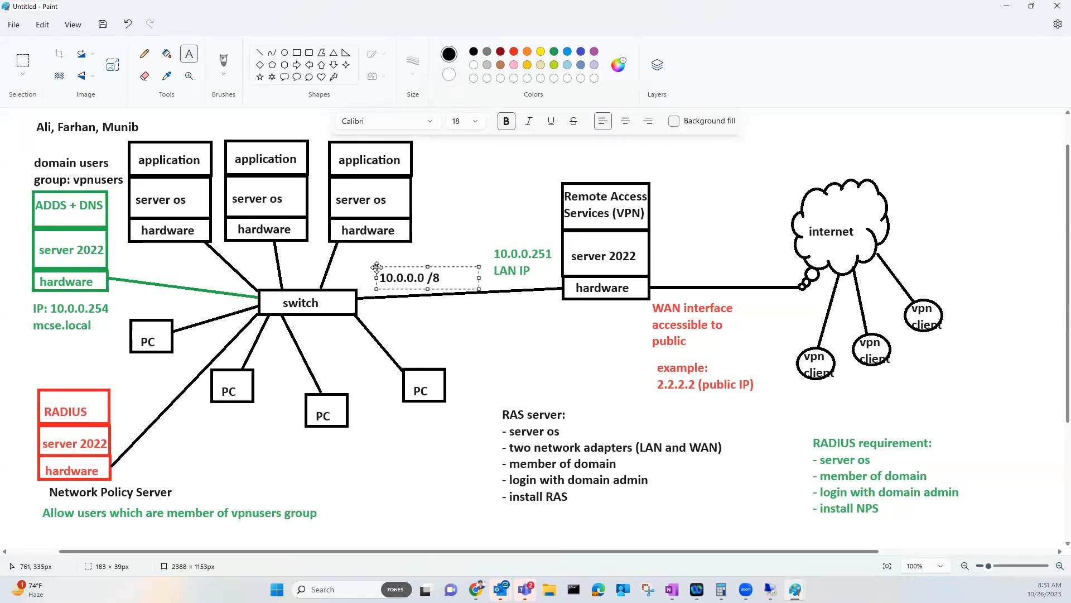
left_click(769, 581)
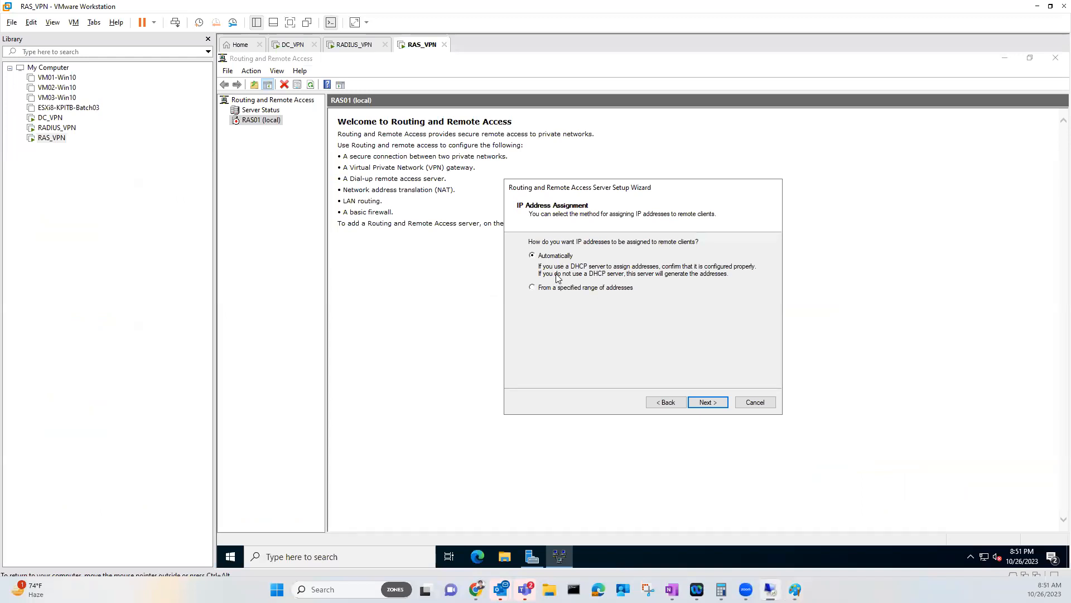
Assign VPN clients a static address range of 10.1.0.1 to 10.1.0.254 (254 addresses)
left_click(534, 291)
left_click(702, 407)
left_click(657, 336)
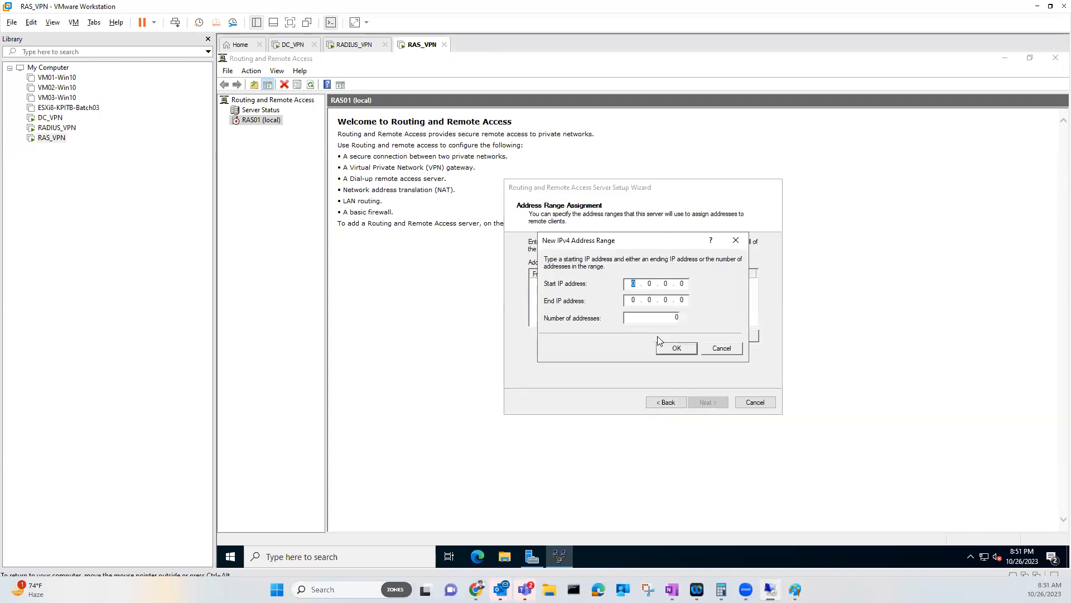
type("10...")
key("BackSpace")
key("BackSpace")
key("BackSpace")
key("BackSpace")
type("0.1.0.")
key("Tab")
type("10 . 1 . 0 . 254")
left_click_drag(667, 322, 687, 323)
left_click(676, 348)
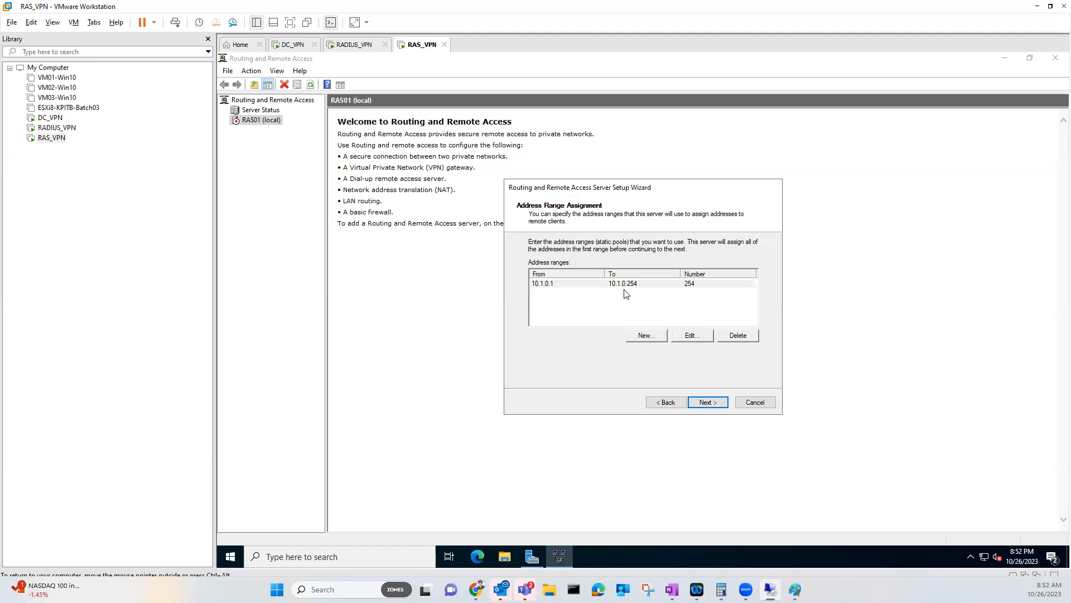
left_click(701, 404)
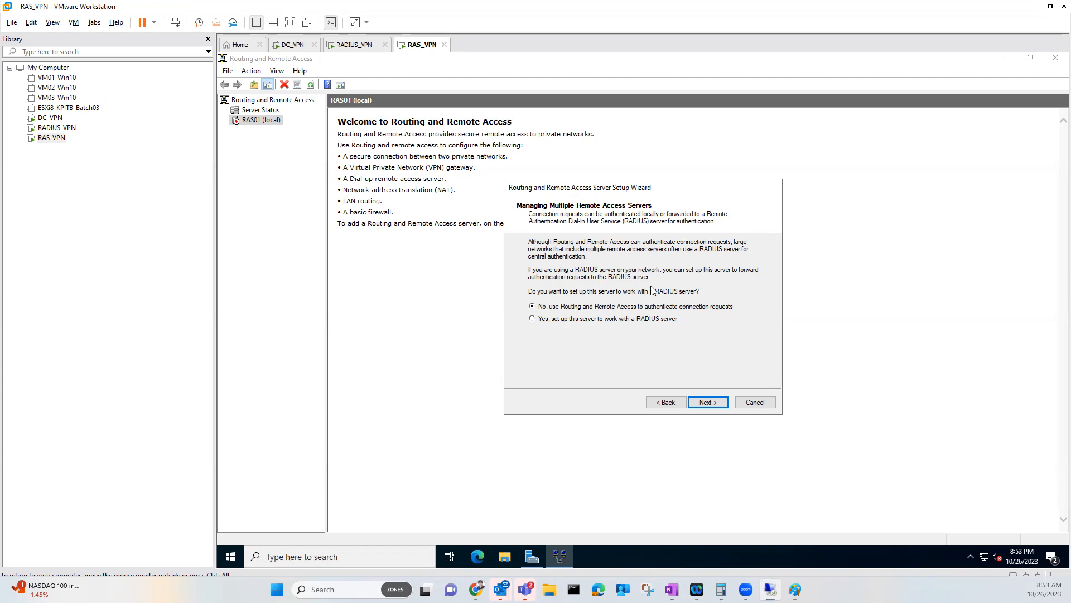
Authenticate through primary RADIUS server 10.0.0.253 with a shared secret, reaching the summary page
left_click(589, 320)
left_click(601, 322)
left_click(719, 402)
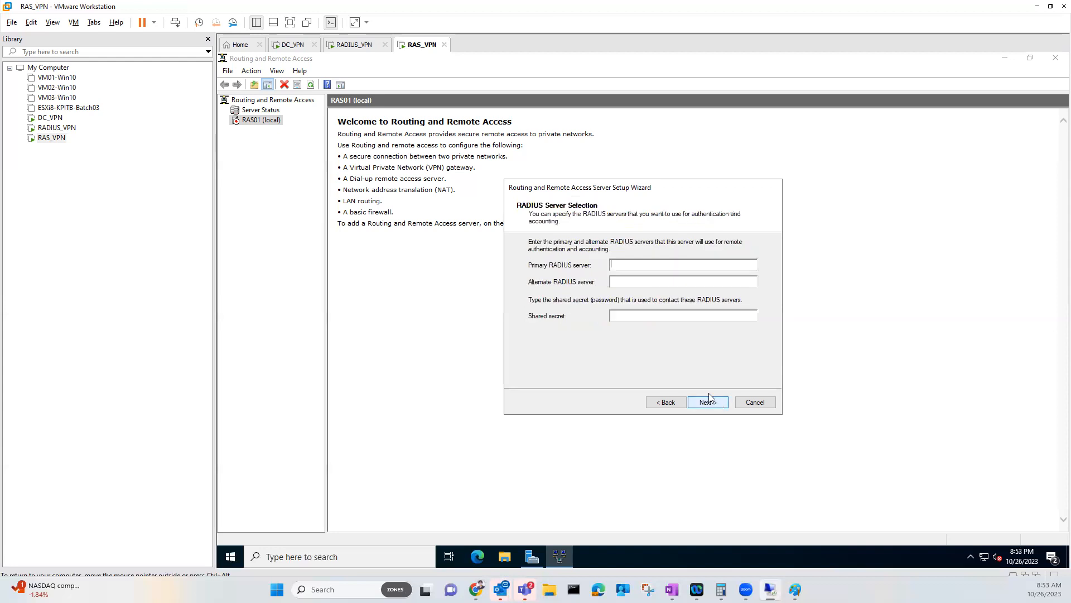
type("10.0.0.253")
type("*")
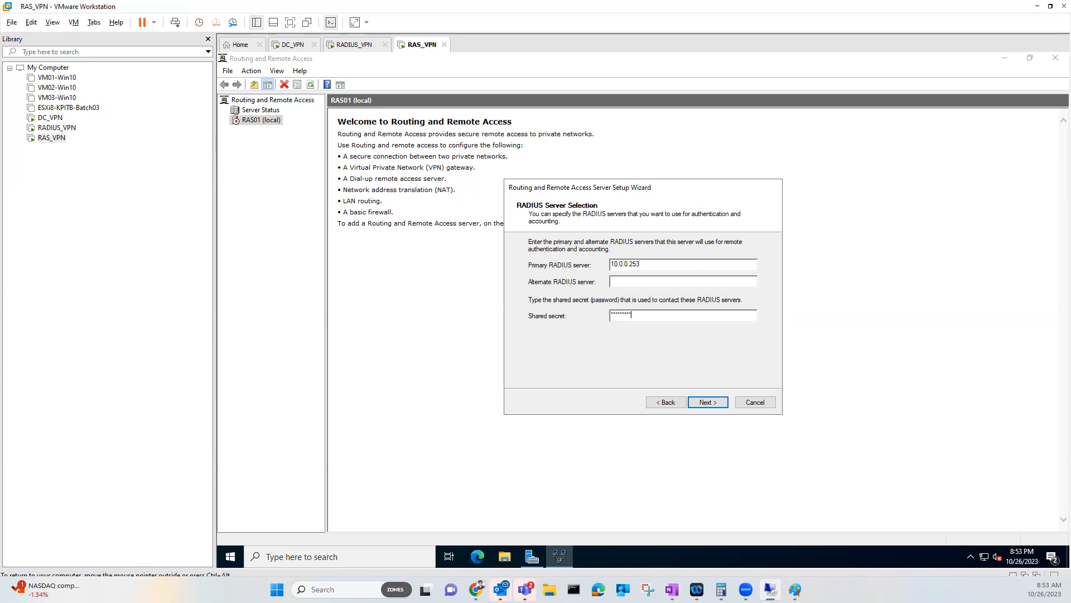
left_click(707, 403)
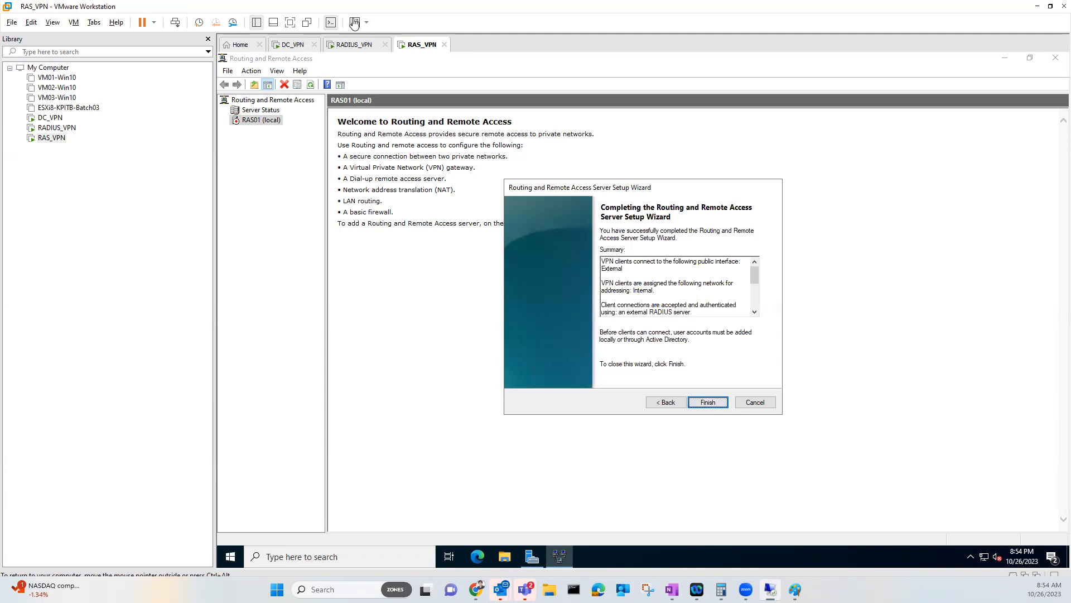
Switch to the RADIUS_VPN virtual machine and sign in with the account password
left_click(359, 46)
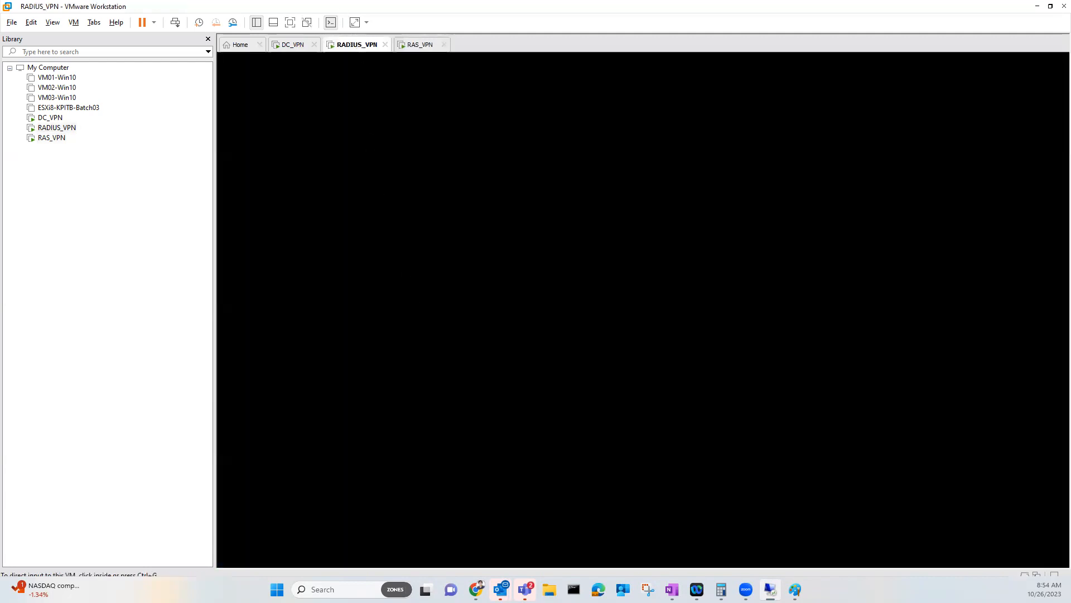
left_click(480, 332)
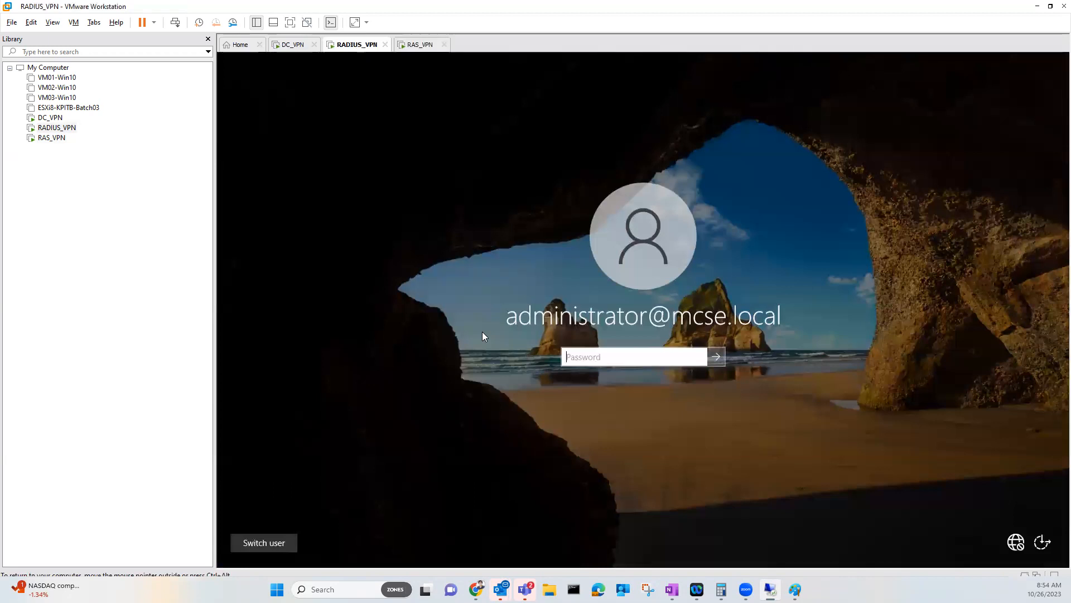
type("********")
key("Return")
Enter and confirm a new shared secret for the RAS01 RADIUS client, then return to RAS_VPN
left_click(279, 124)
left_click(380, 166)
double_click(381, 168)
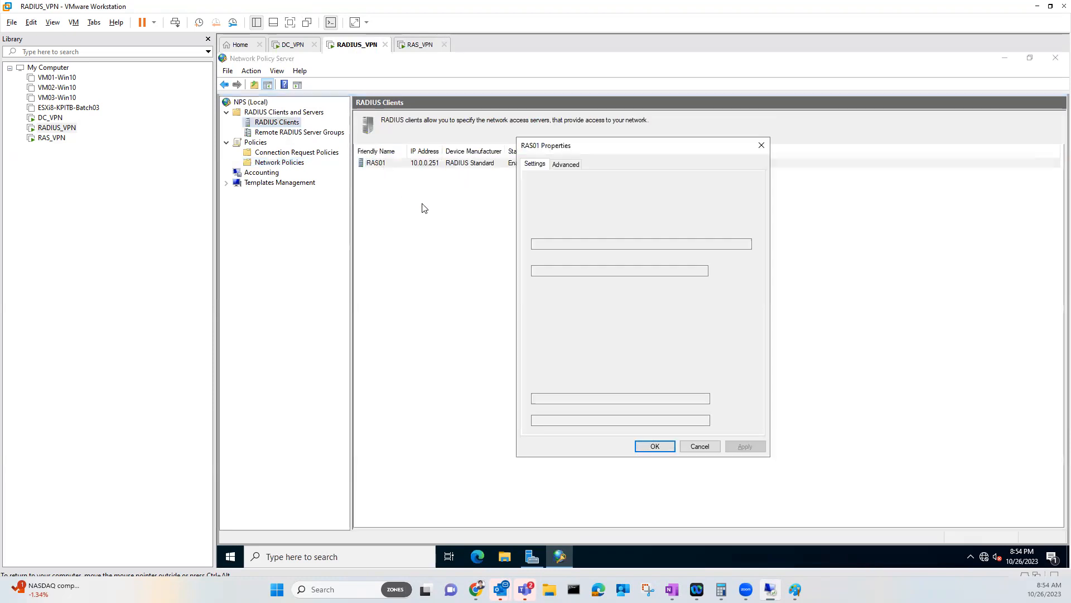
double_click(574, 400)
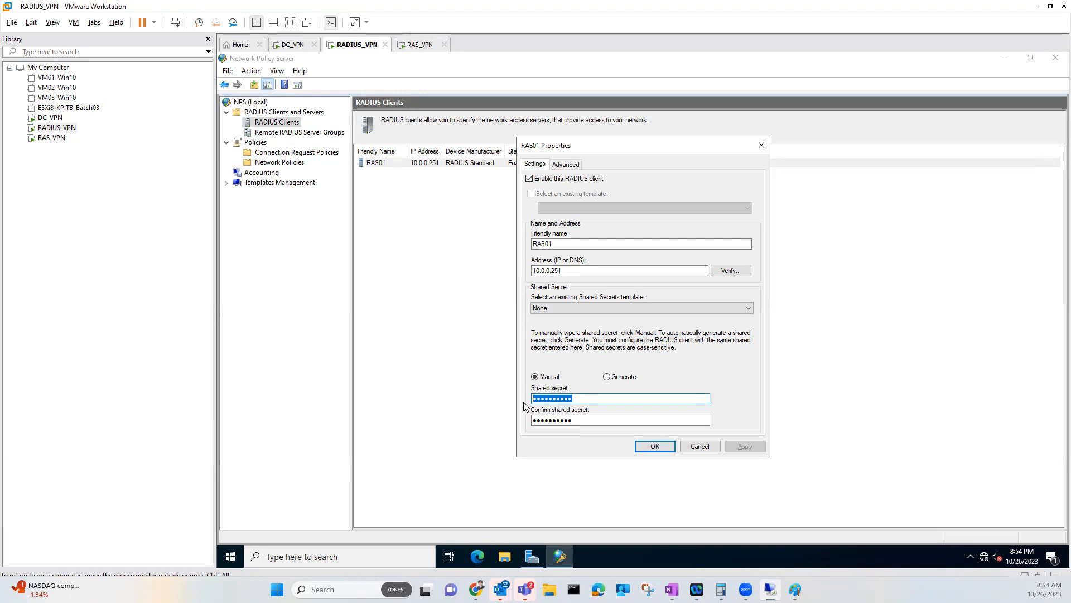
type("•••••••••")
key("Tab")
type("•••••••••")
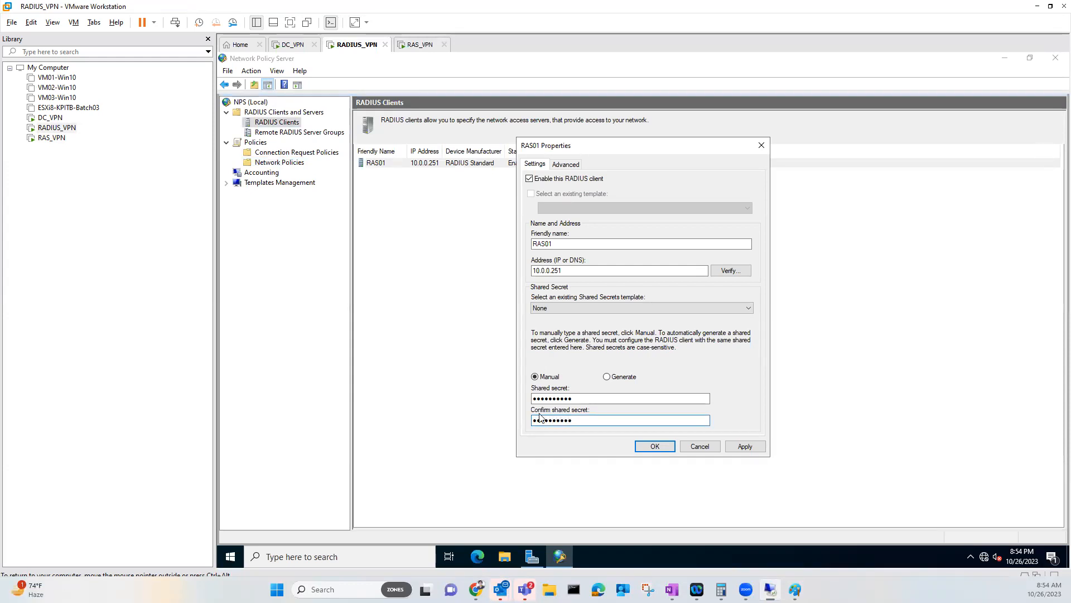
left_click(658, 445)
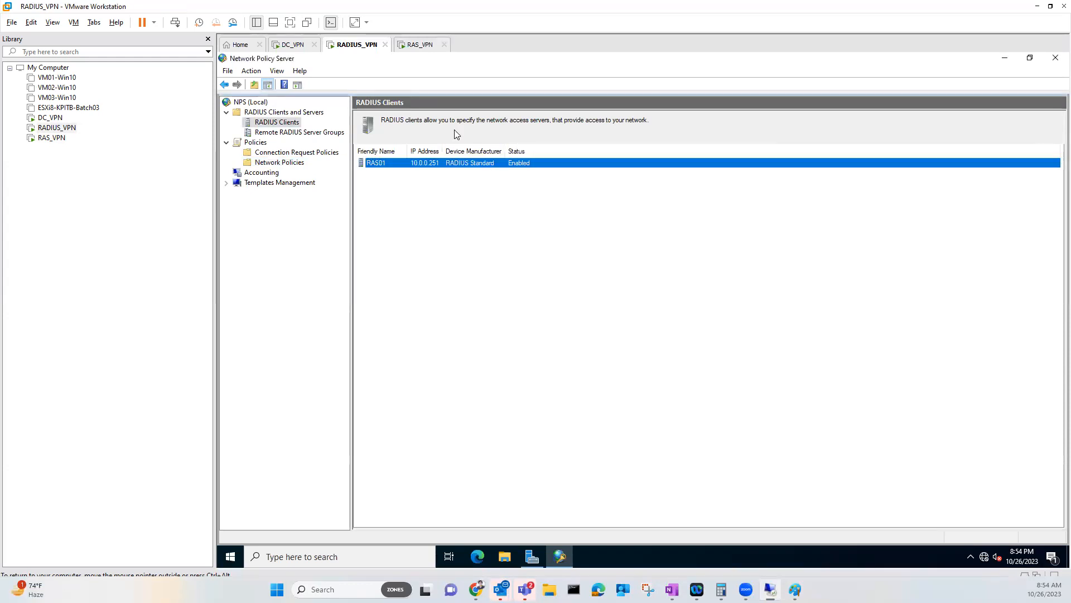
left_click(414, 48)
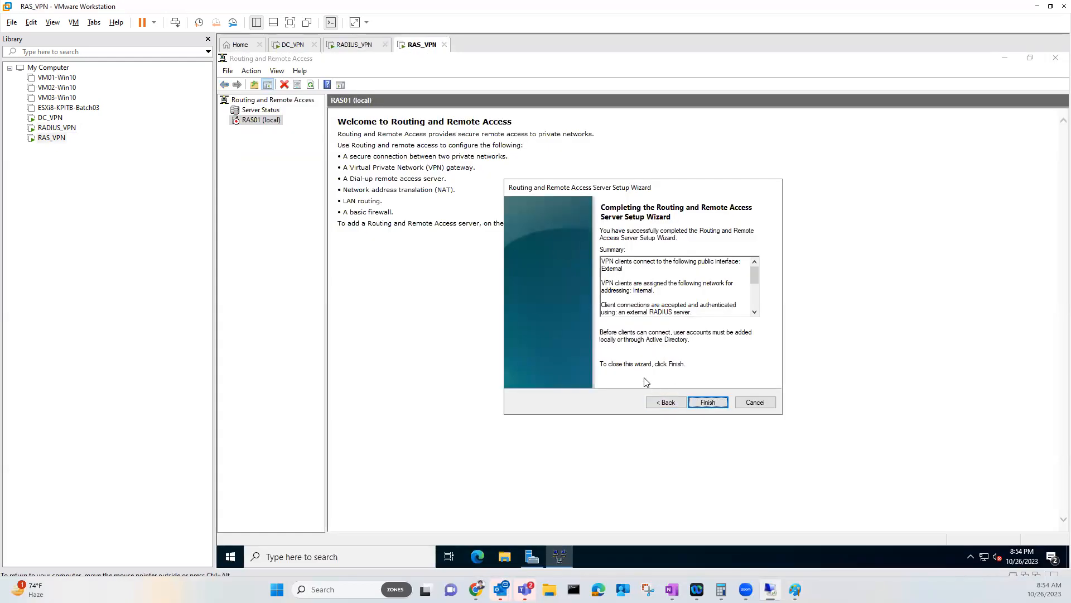
Re-enter the matching RADIUS shared secret in the wizard and continue to the summary
left_click(653, 403)
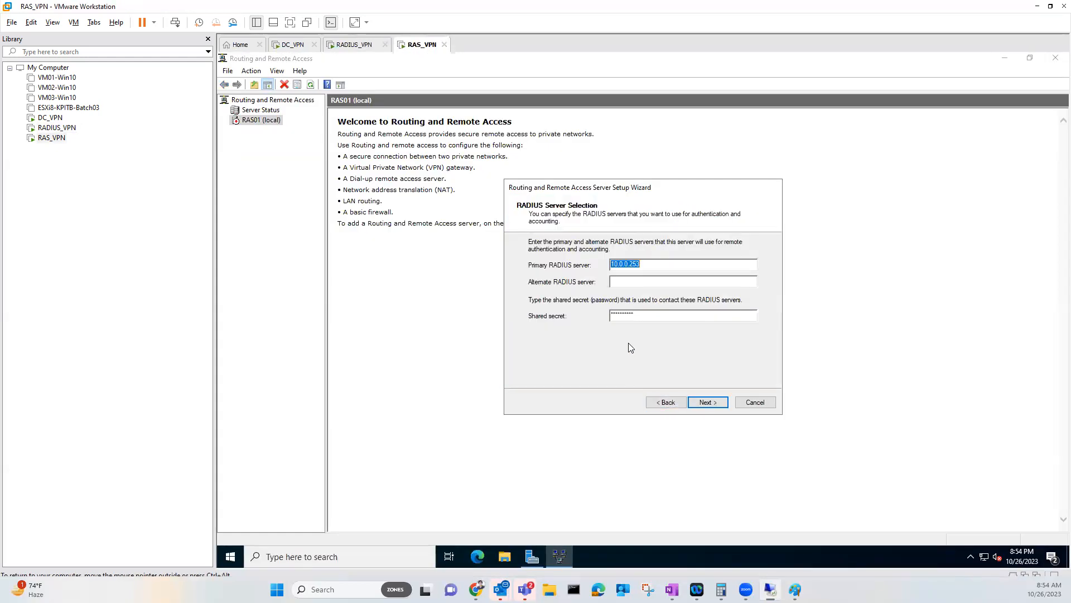
double_click(641, 314)
type("***")
left_click(716, 404)
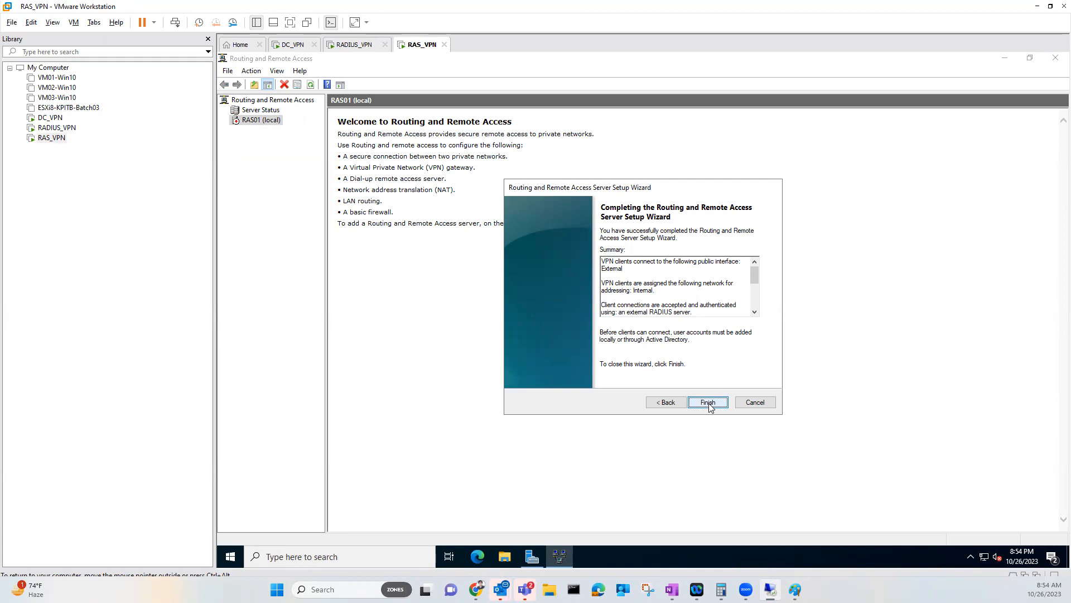
Finish the Routing and Remote Access setup, dismiss the DHCP relay notice, and switch to Paint
left_click(708, 403)
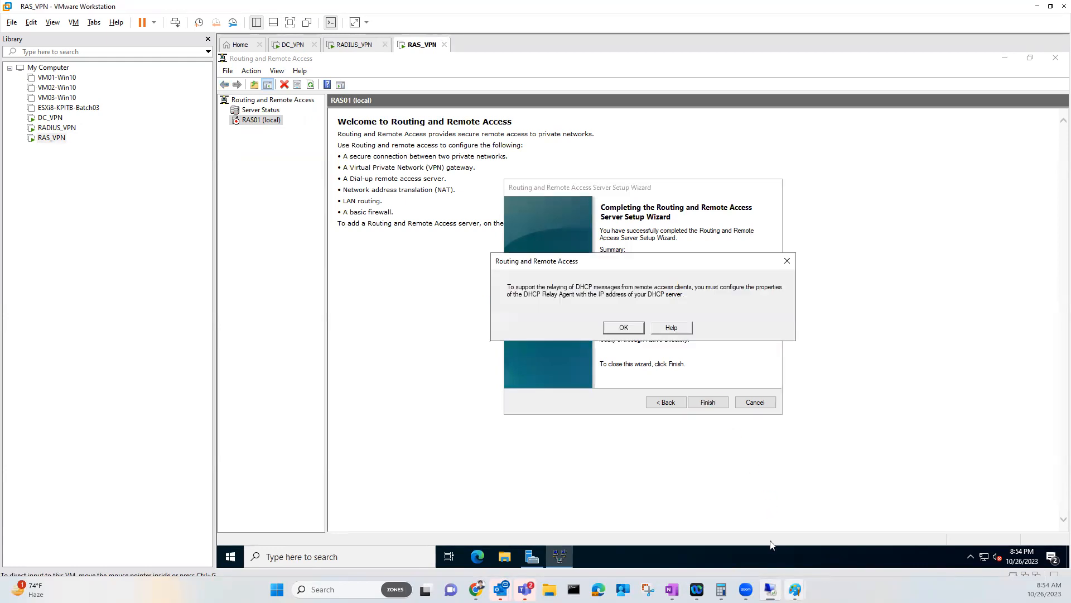
left_click(623, 329)
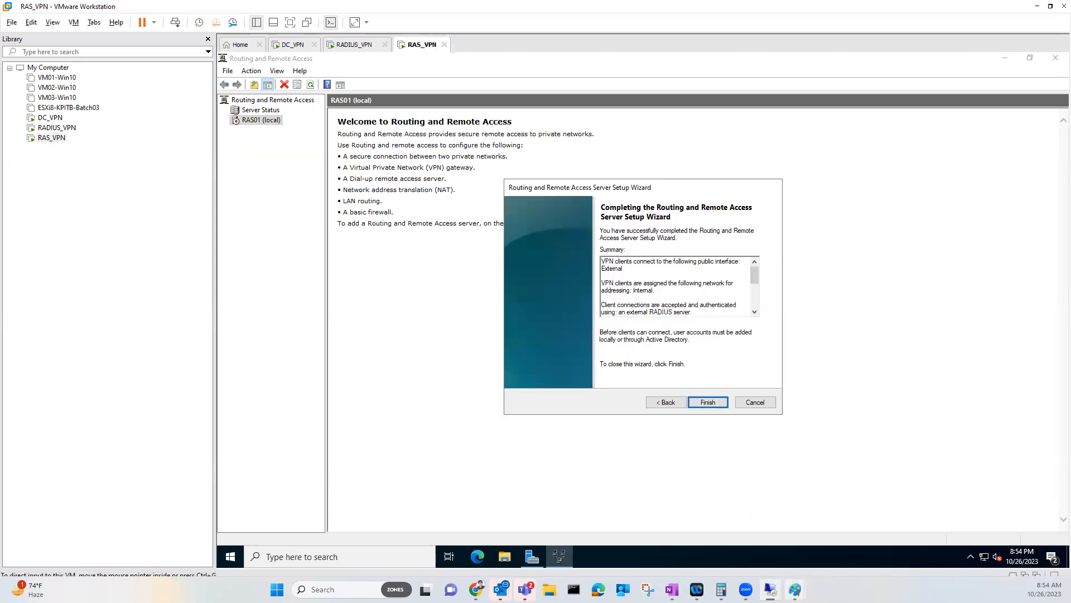
mouse_move(795, 589)
left_click(818, 531)
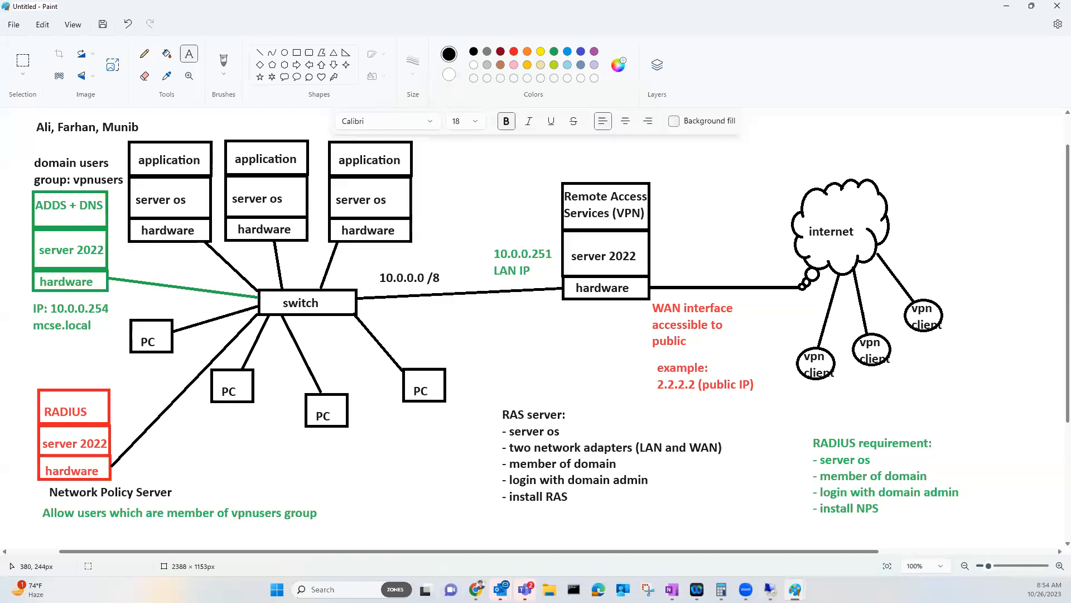
Draw a blue freehand outline around the three application server stacks, linking each box to it
mouse_move(152, 133)
left_mouse_down()
mouse_move(130, 137)
mouse_move(120, 154)
mouse_move(132, 234)
mouse_move(350, 243)
left_mouse_up()
mouse_move(423, 239)
left_mouse_down()
mouse_move(363, 128)
mouse_move(149, 135)
mouse_move(177, 119)
left_mouse_up()
left_click_drag(244, 146, 245, 126)
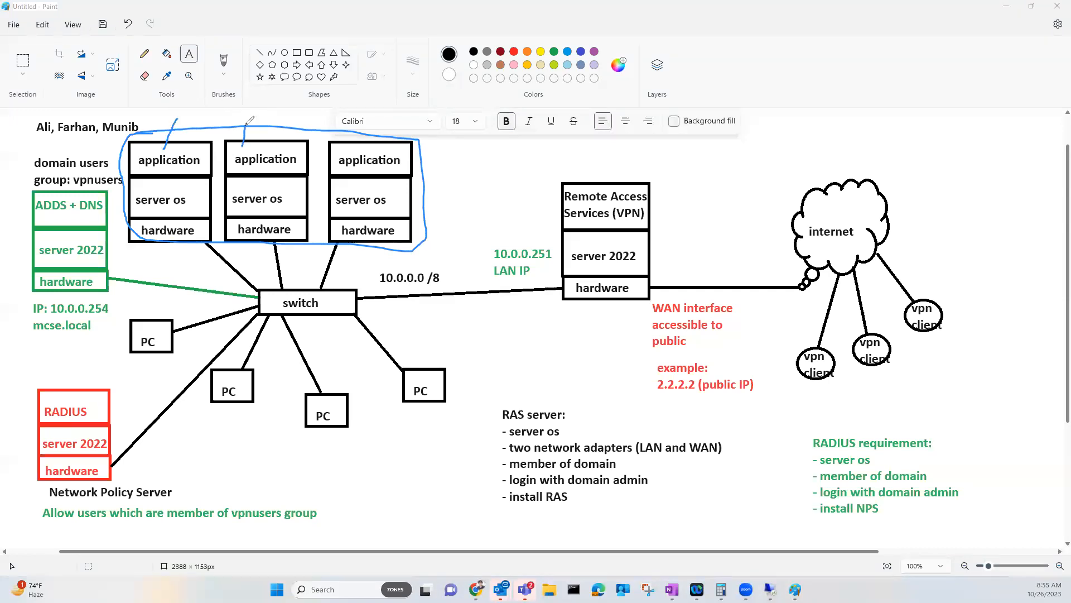
left_click_drag(347, 148, 353, 129)
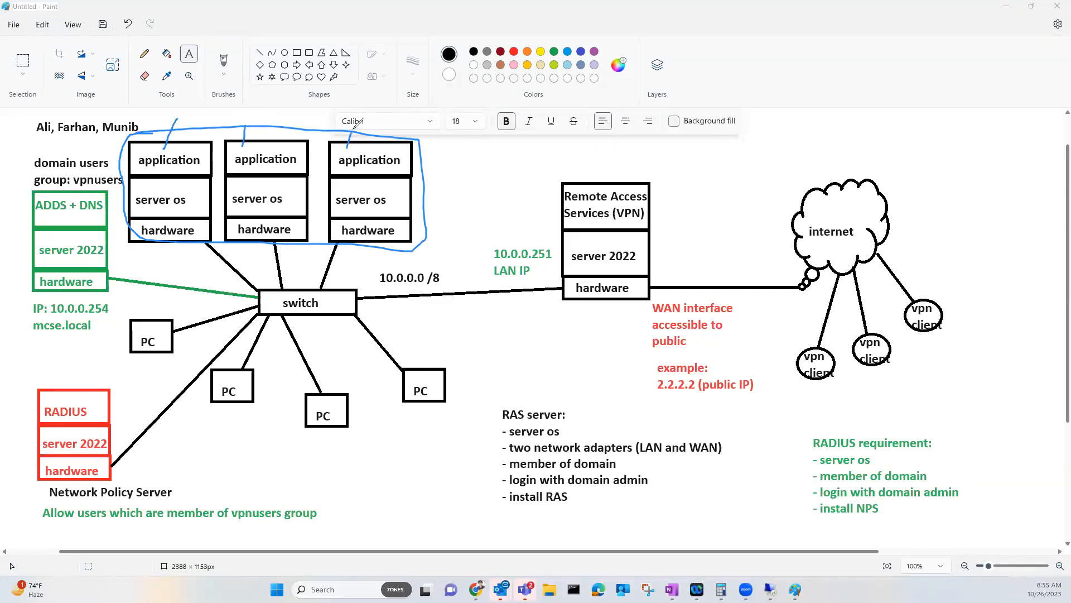
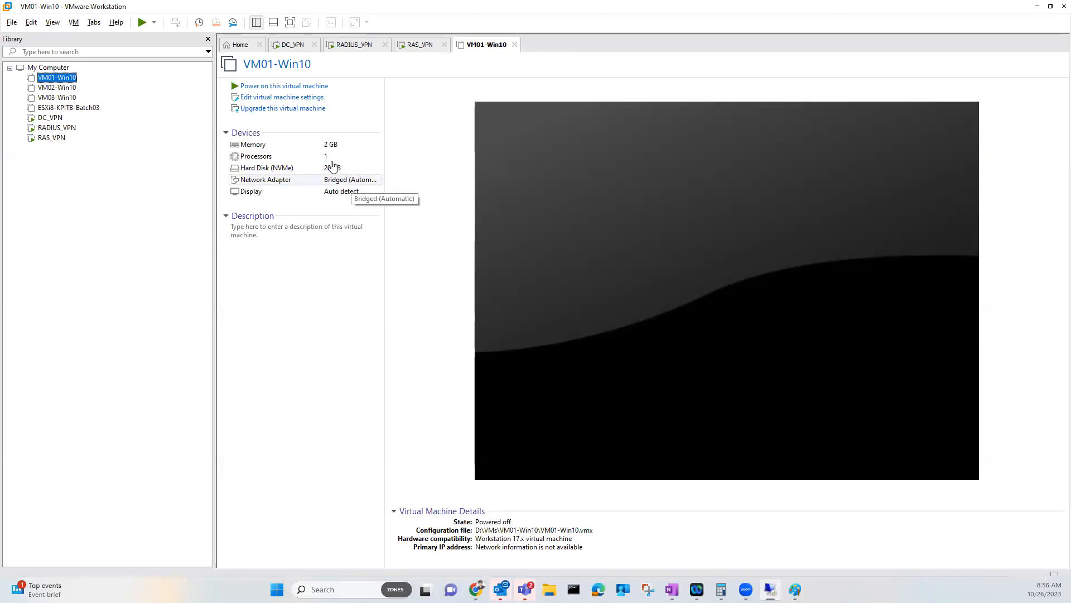
Power on VM01-Win10, check the RADIUS_VPN and DC_VPN consoles, and bring the Paint diagram forward
left_click(286, 87)
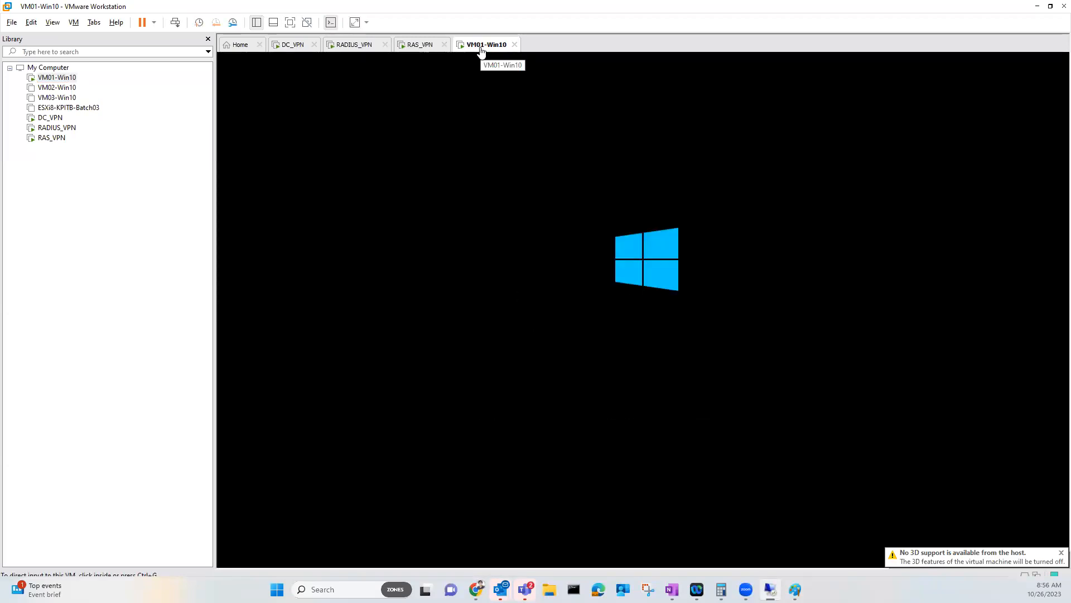
left_click(360, 47)
left_click(293, 45)
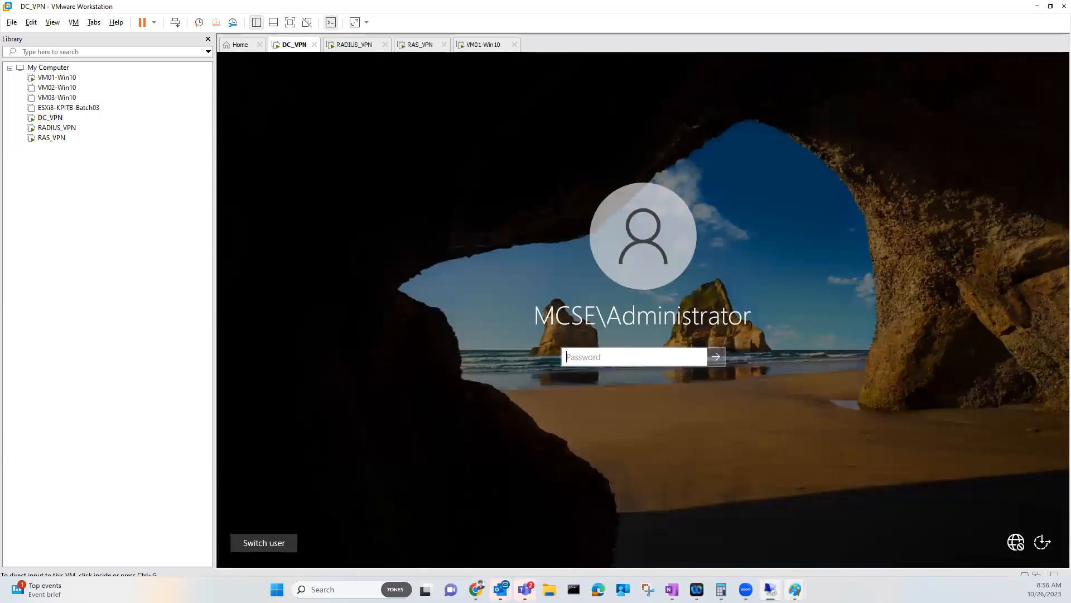
mouse_move(795, 589)
left_click(834, 531)
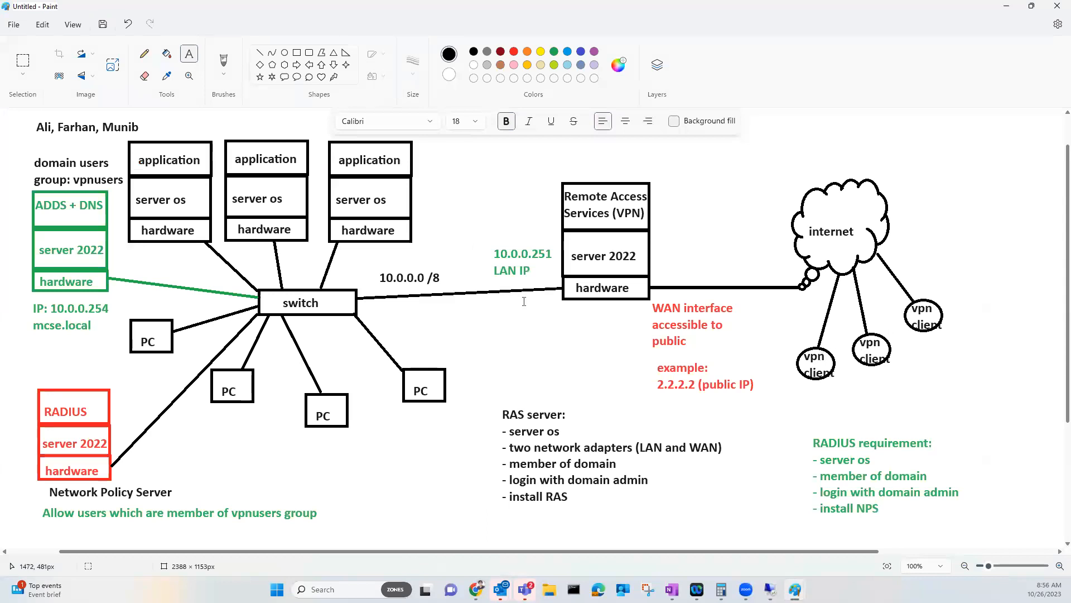
Draw a black freehand loop around the diagram from the Remote Access box to the RAS hardware box
left_click(29, 62)
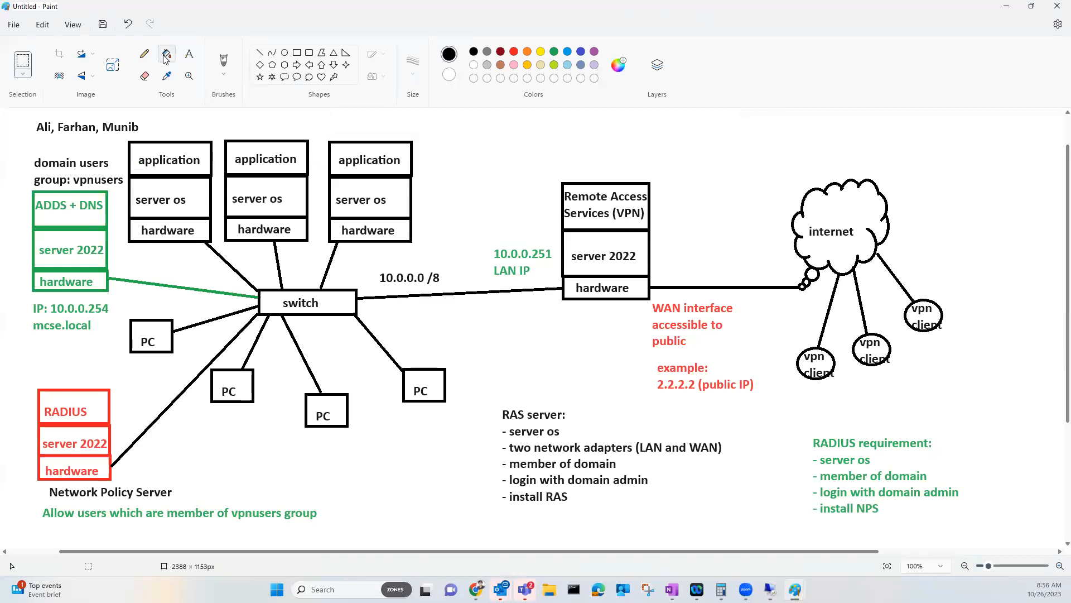
left_click(224, 66)
mouse_move(580, 179)
left_mouse_down()
mouse_move(558, 156)
mouse_move(152, 109)
left_mouse_up()
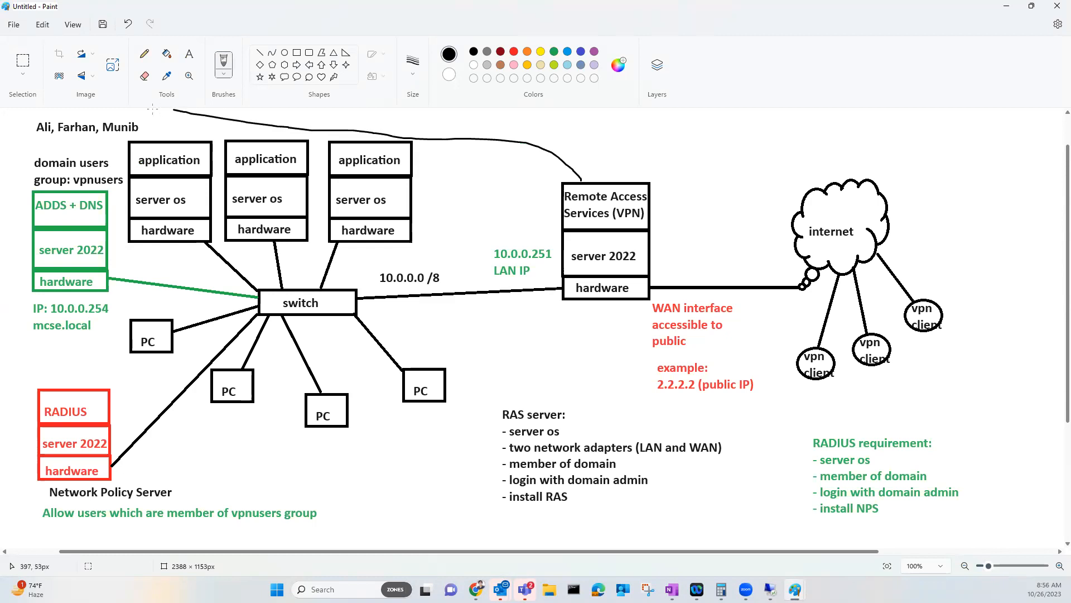
mouse_move(88, 108)
left_mouse_down()
mouse_move(43, 123)
mouse_move(1, 187)
left_mouse_up()
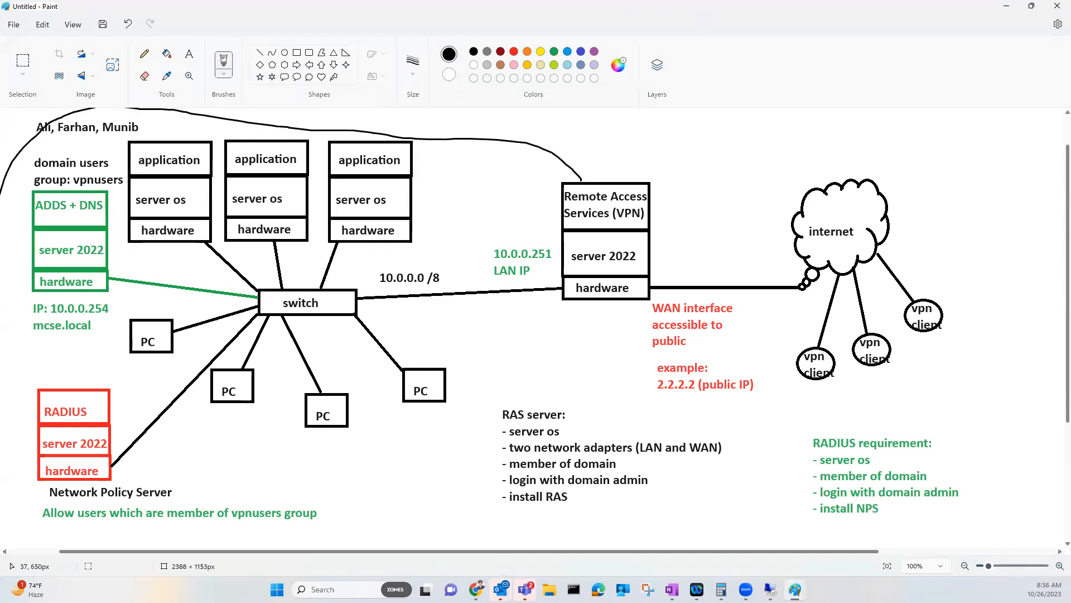
left_click_drag(601, 532, 736, 465)
left_click_drag(694, 418, 619, 383)
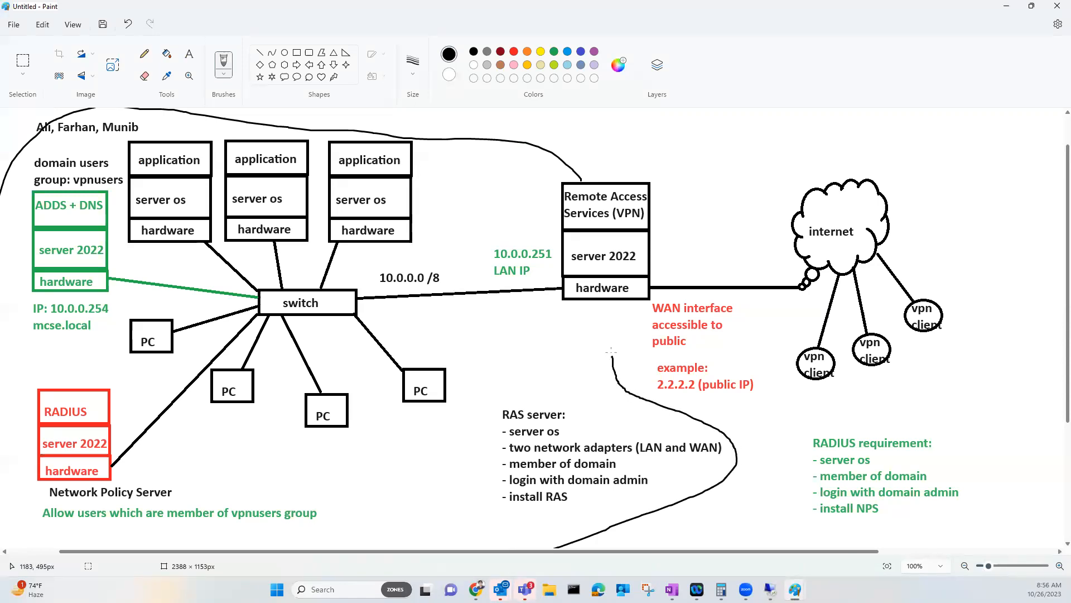
left_click_drag(611, 303, 611, 299)
Scroll the diagram, then bring up Chrome's image results for 'radius with ras windows server'
scroll(1004, 560, "down", 4)
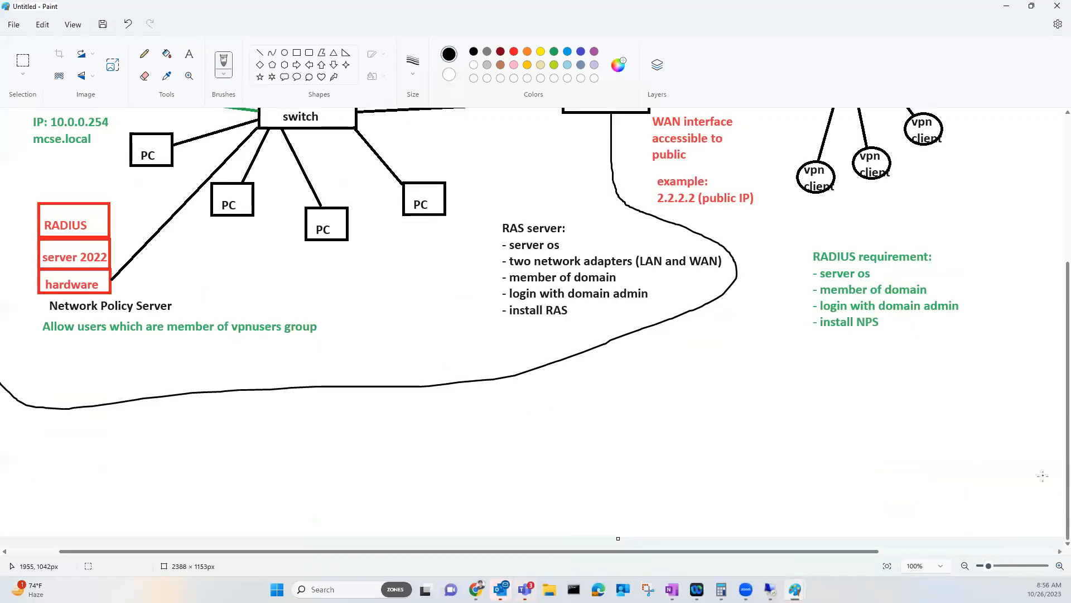
scroll(937, 560, "up", 5)
scroll(934, 556, "down", 1)
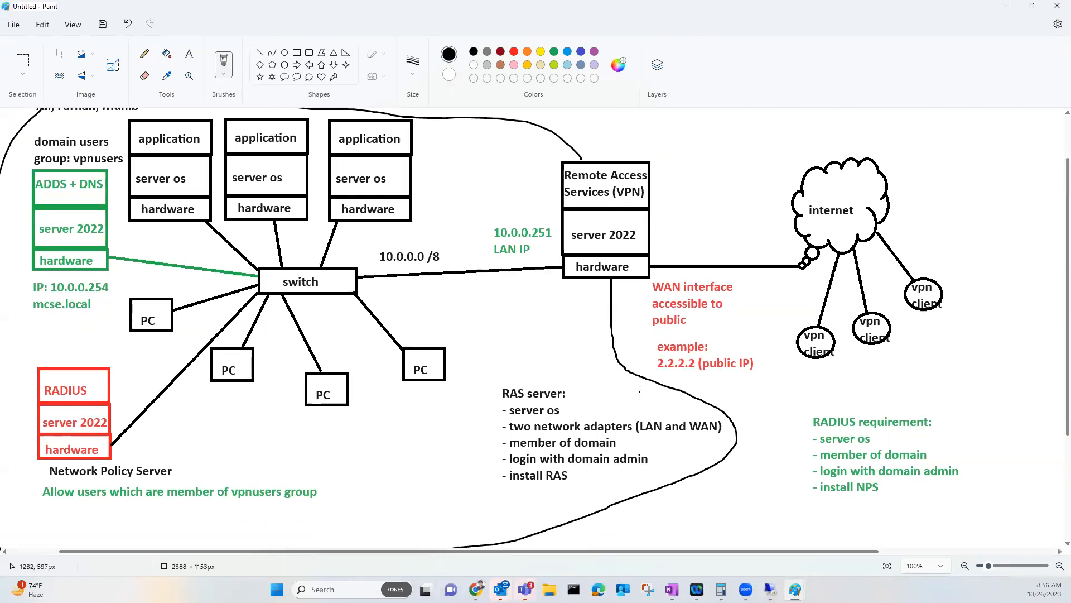
scroll(640, 392, "up", 1)
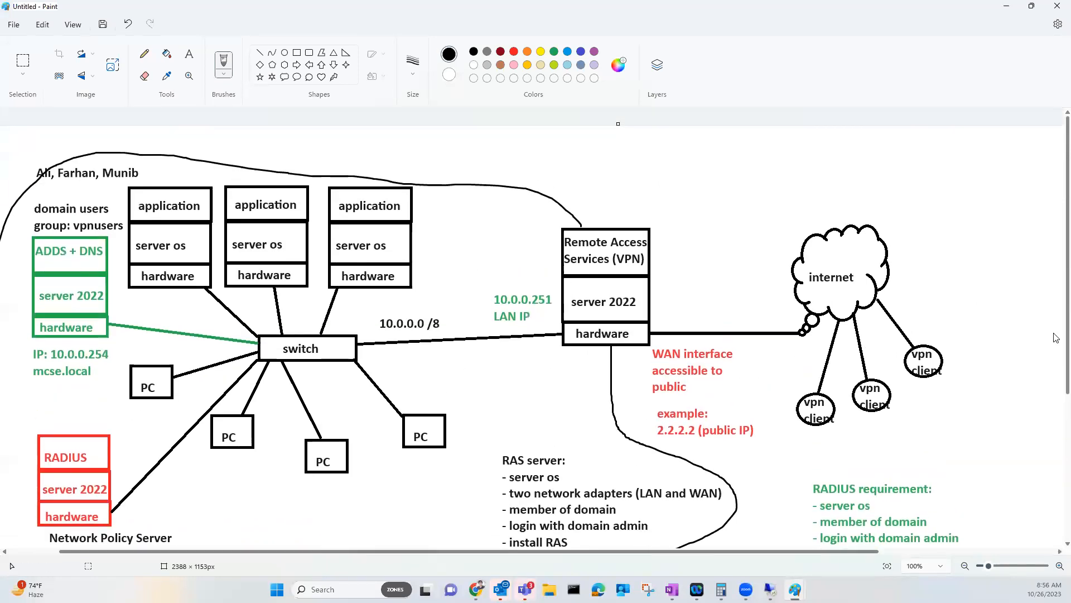
scroll(1056, 326, "down", 1)
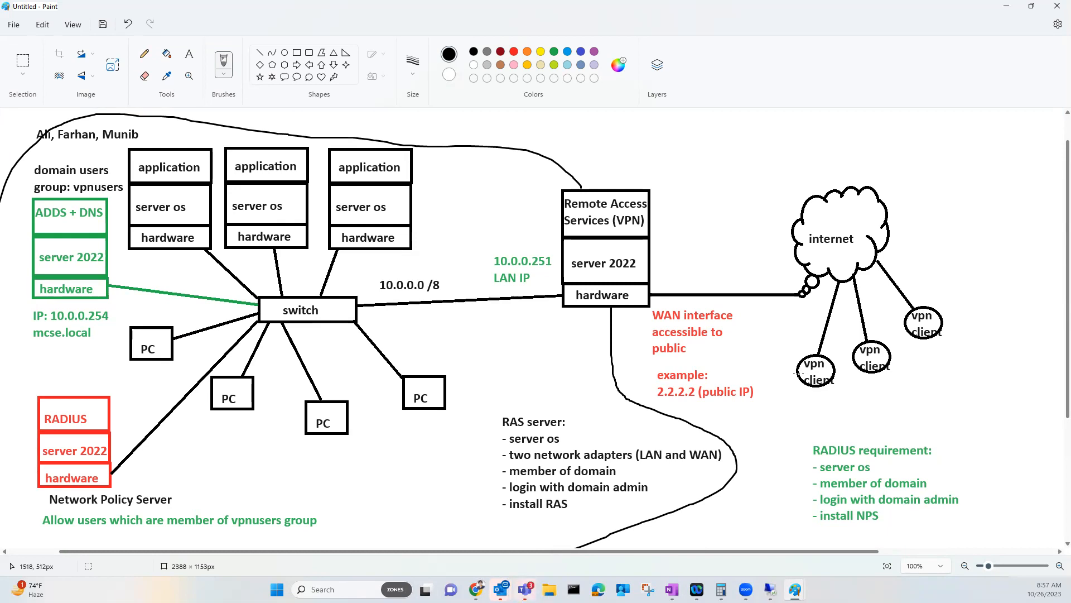
mouse_move(476, 589)
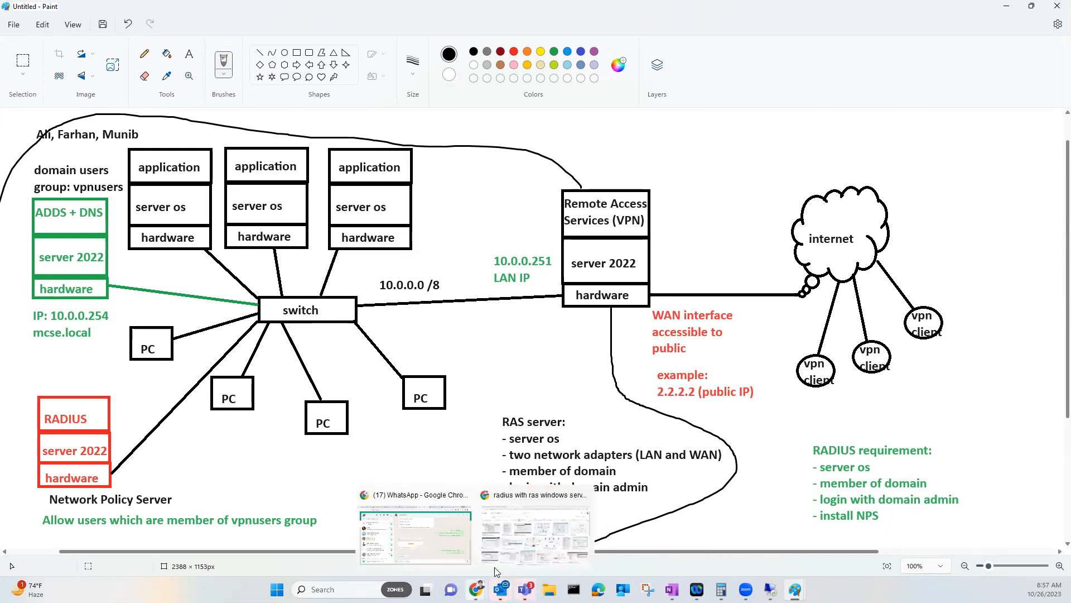
left_click(504, 554)
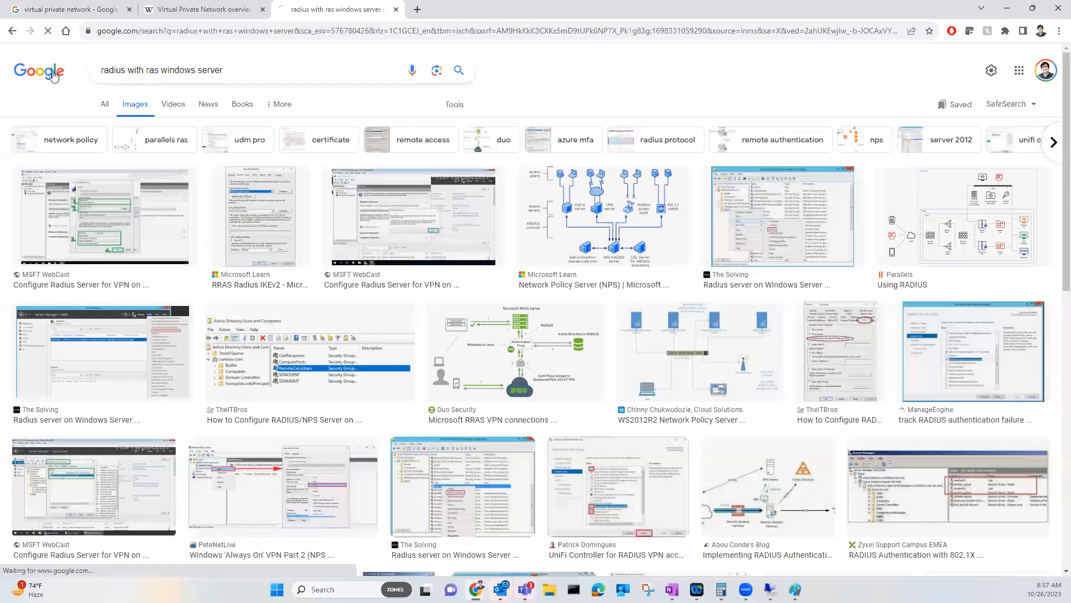
Search Google Images for 'vpn client software', then return to the Paint diagram
left_click(56, 76)
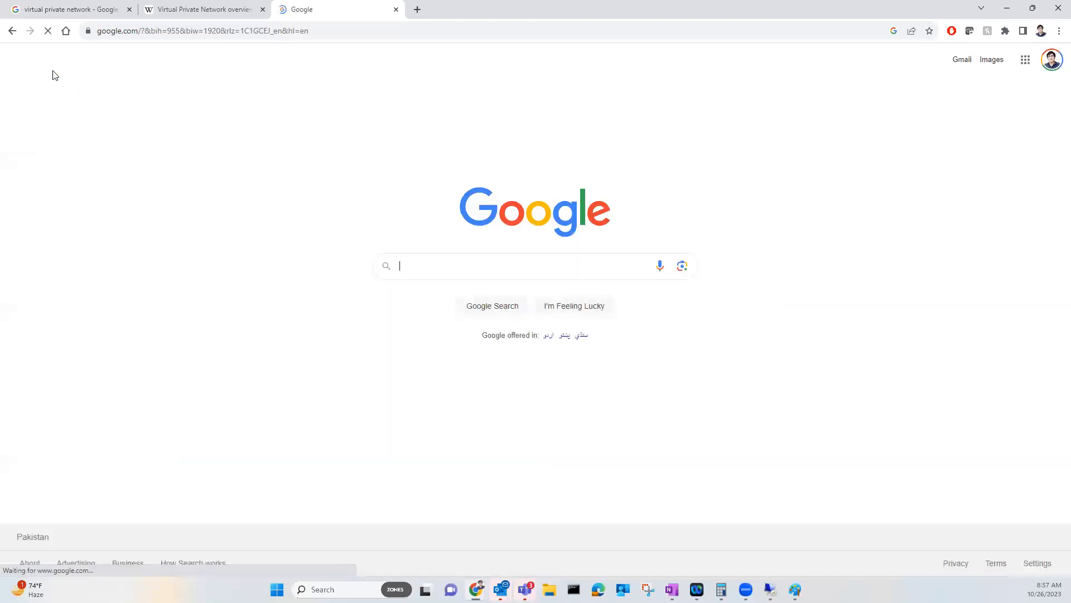
left_click(427, 269)
type("vpn client software")
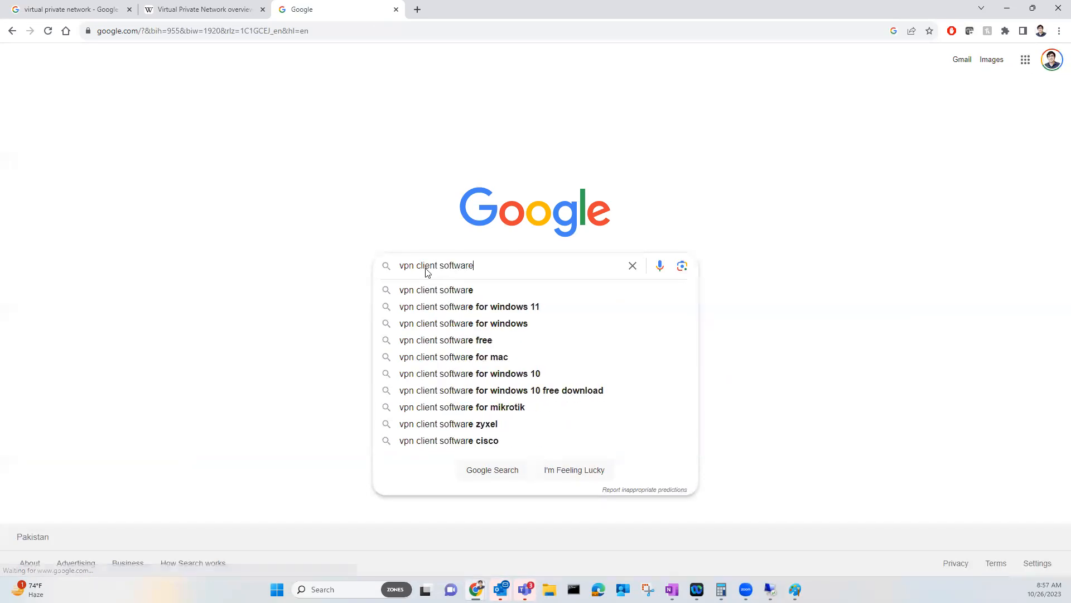
key("Return")
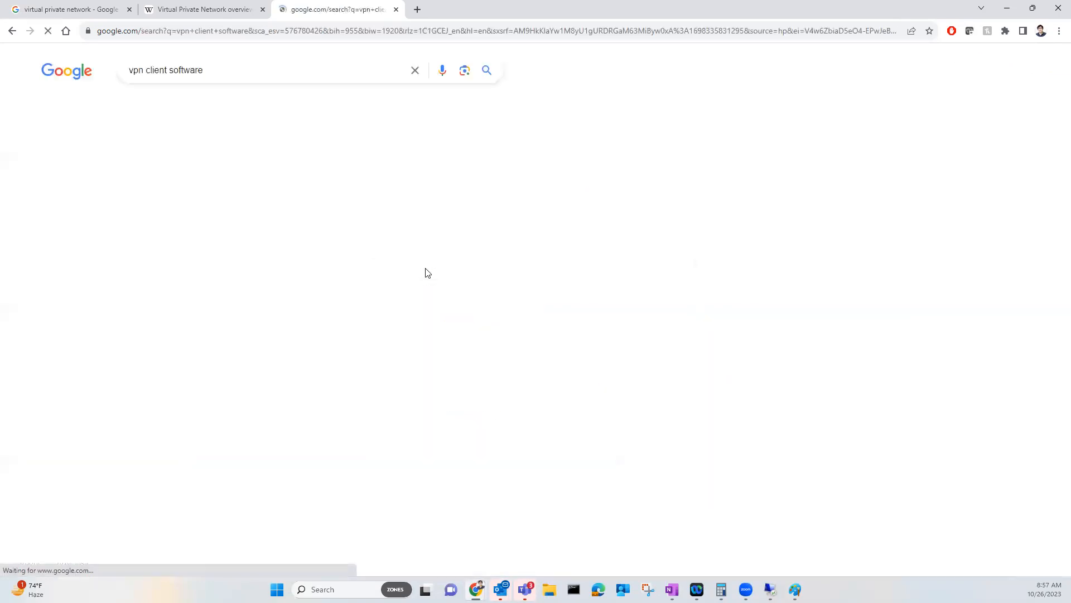
left_click(216, 106)
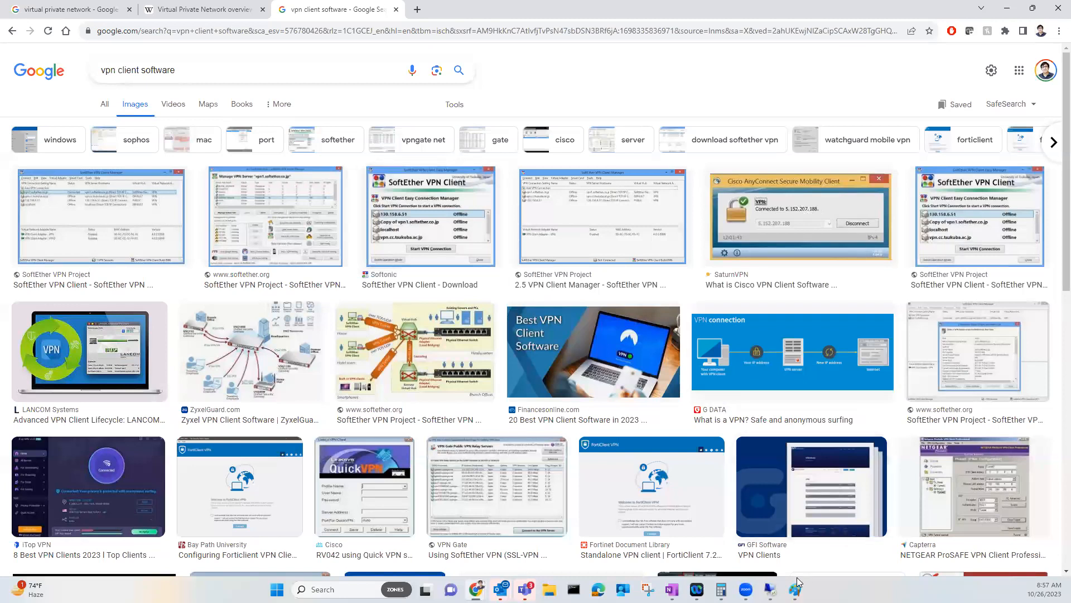
mouse_move(795, 589)
left_click(813, 565)
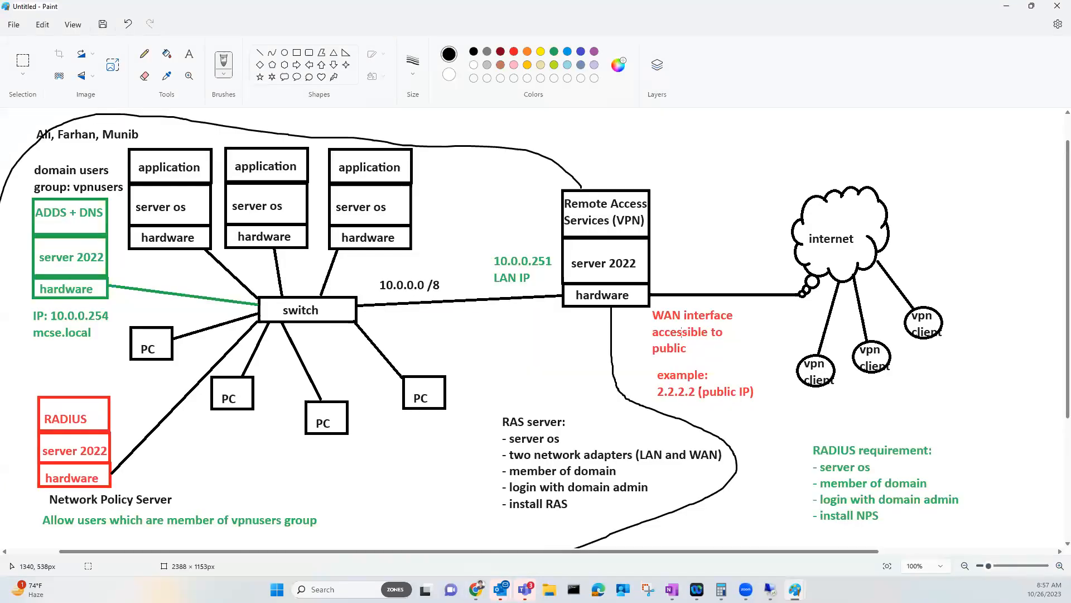
Add the text label 192.168.20.200 above the internet cloud, correcting a mistyped final digit
left_click(189, 54)
left_click(723, 155)
type("192.168.20.")
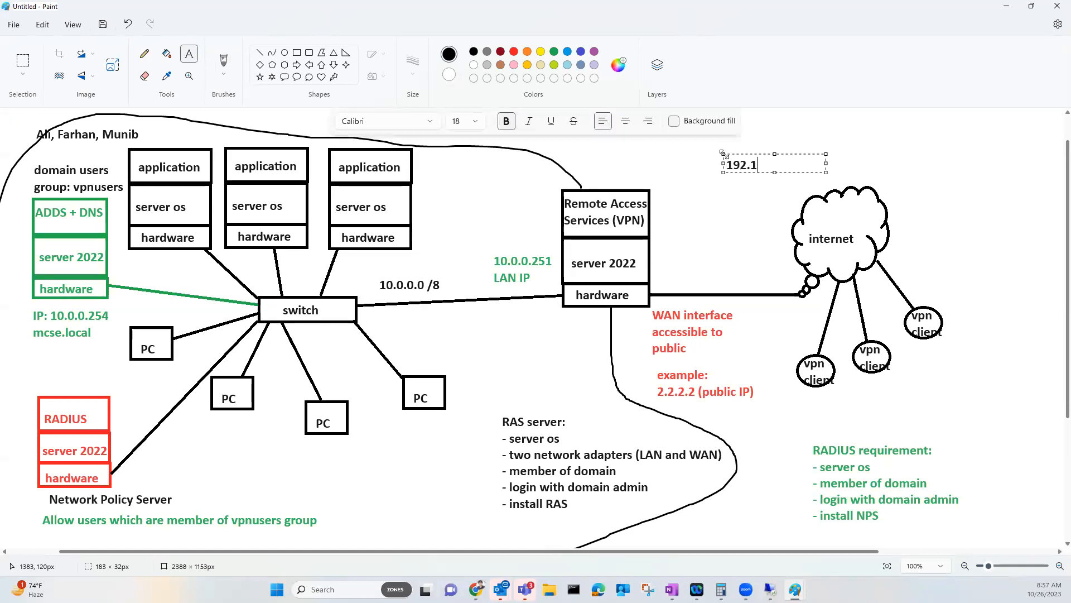
type("1")
key("BackSpace")
type("200")
Sign in to VM01-Win10 as Administrator by entering the account password
mouse_move(770, 587)
left_click(776, 552)
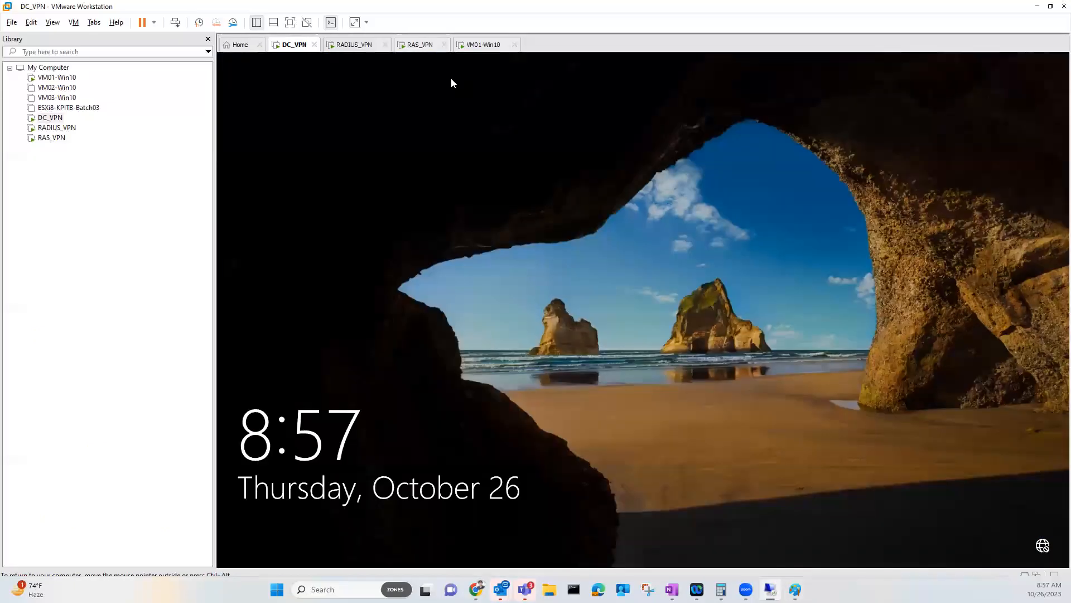
left_click(471, 45)
left_click(576, 293)
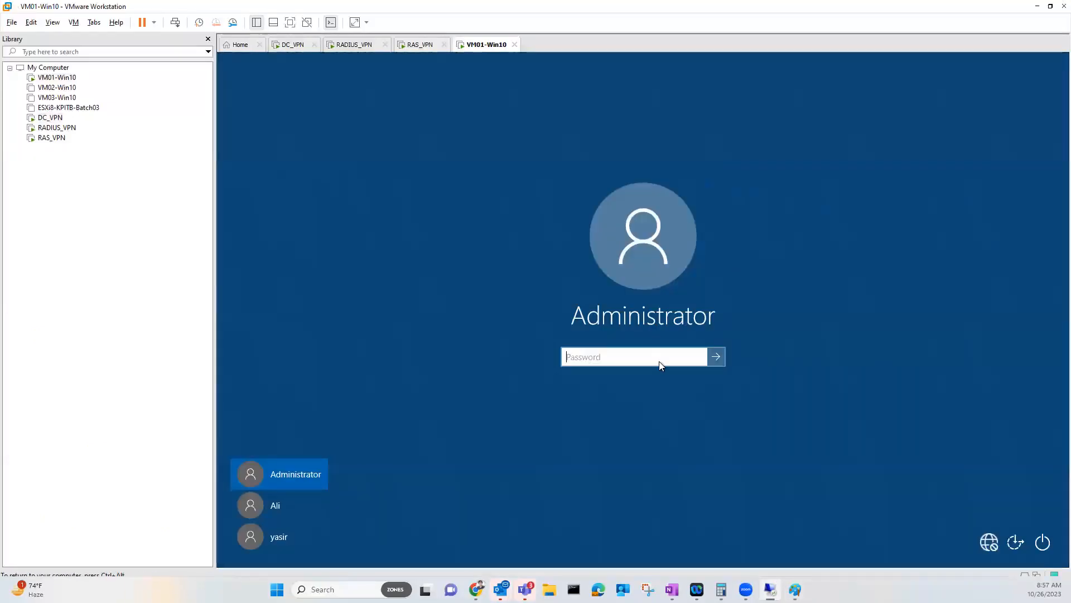
type("Pa$$w0rd")
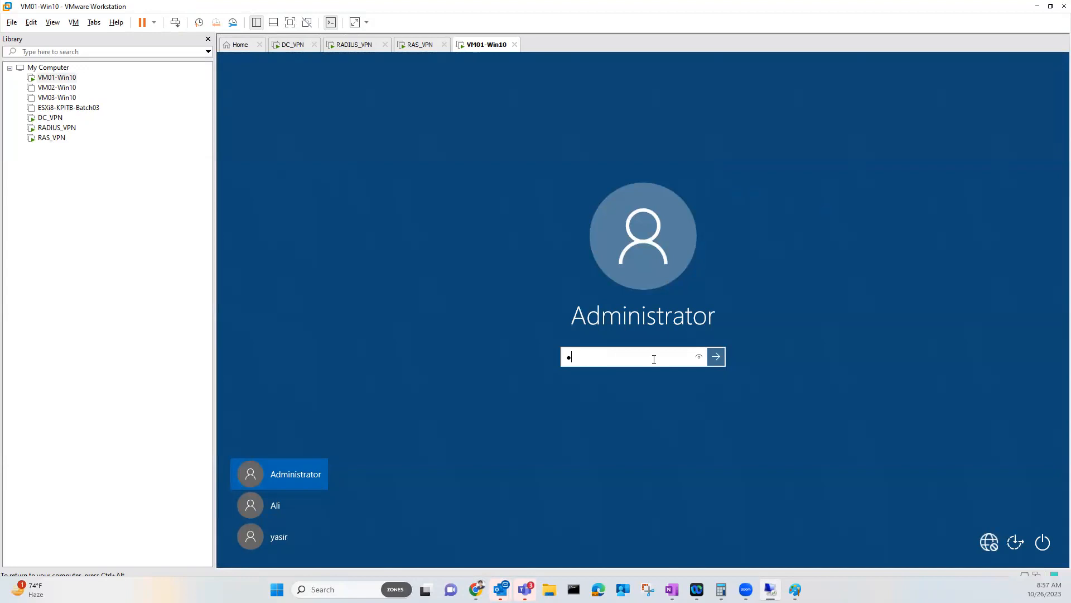
key("Return")
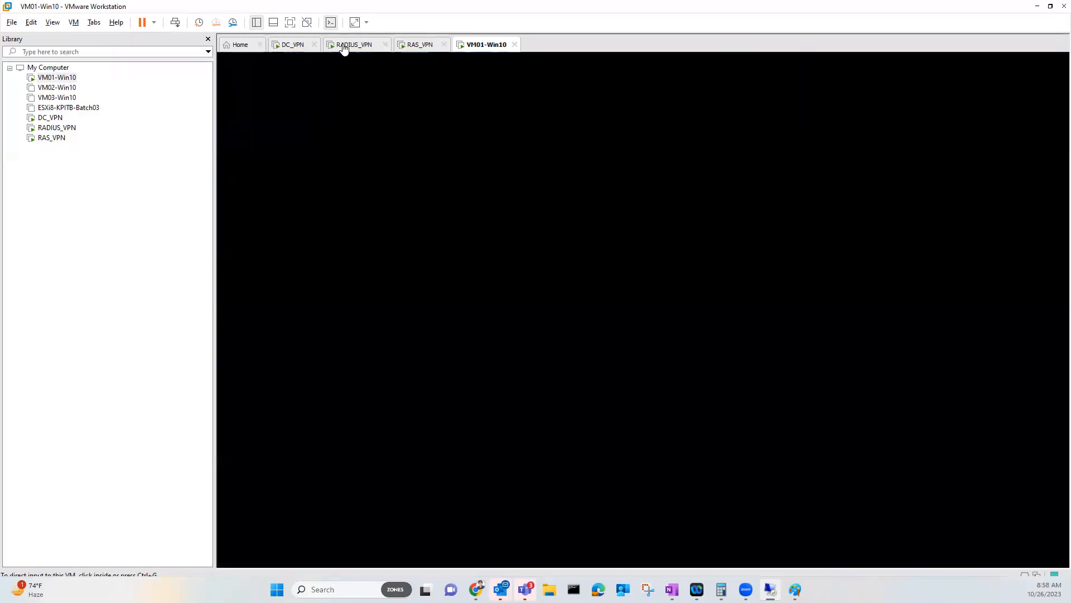
Return to the VM01-Win10 desktop and open the guest's program search
left_click(355, 44)
left_click(485, 45)
left_click(478, 194)
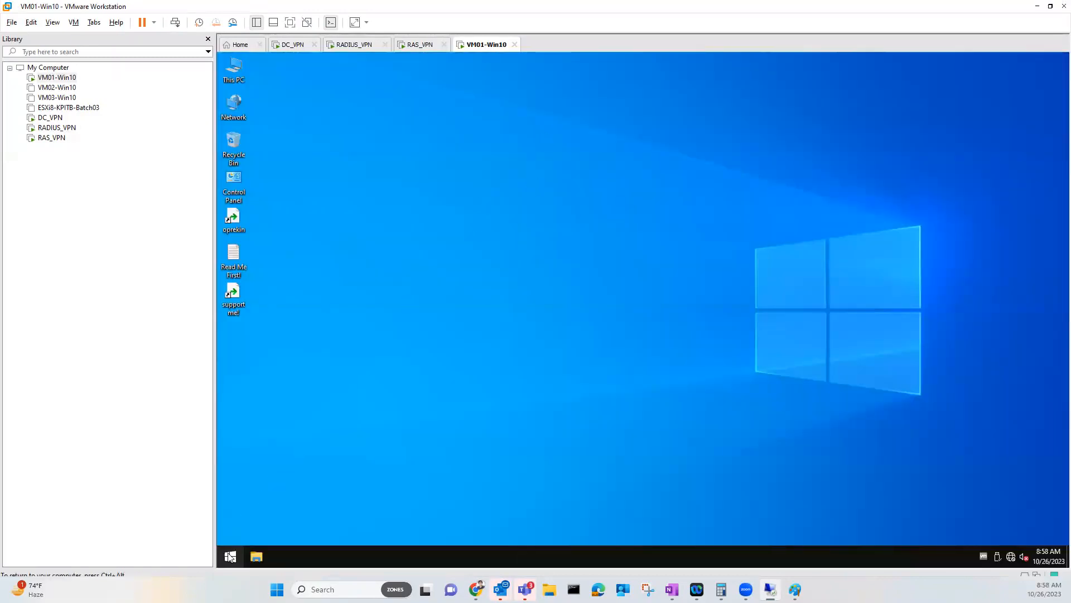
left_click(230, 556)
Open cmd and start a ping to 10.0.0.254
type("cmd")
key("Return")
type("ping 10.0.0.254 -t")
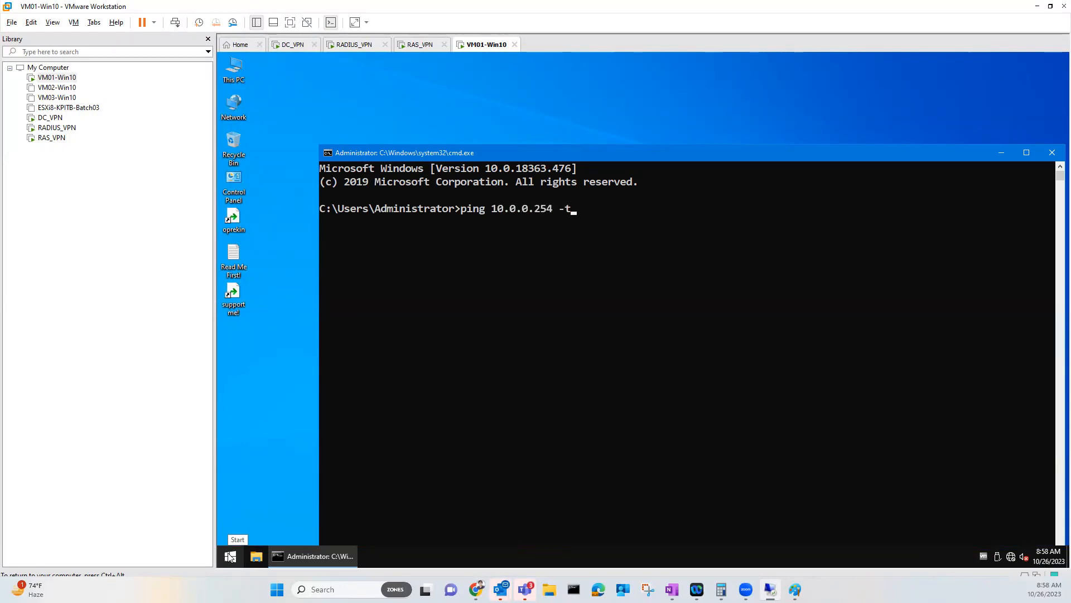
key("Return")
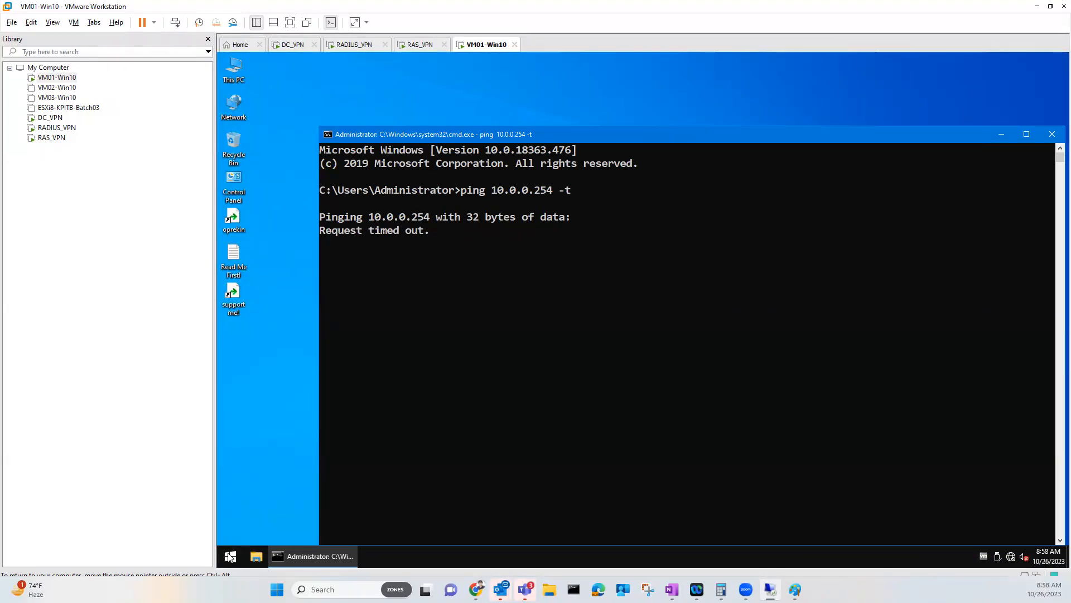
Review Ethernet0's IPv4 settings via the Network and Sharing Center, then close all network windows
right_click(1010, 557)
left_click(1017, 547)
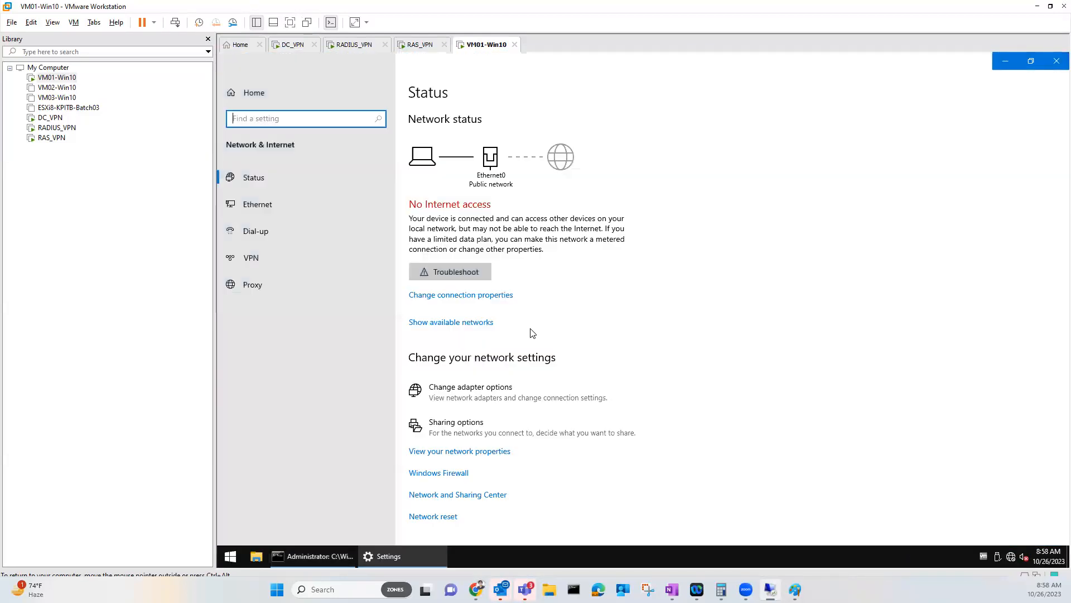
left_click(471, 495)
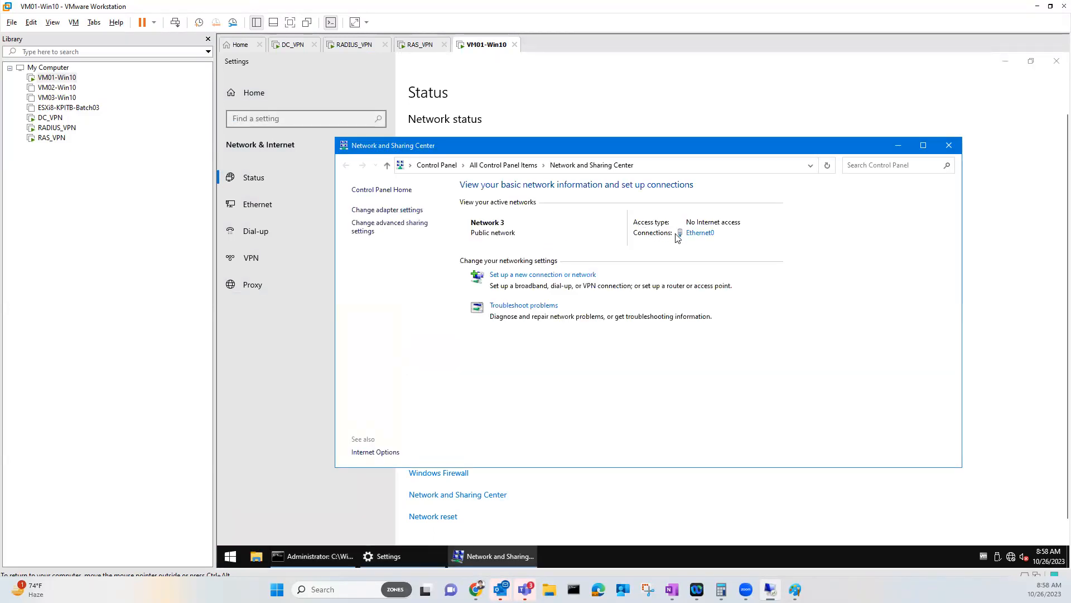
left_click(700, 232)
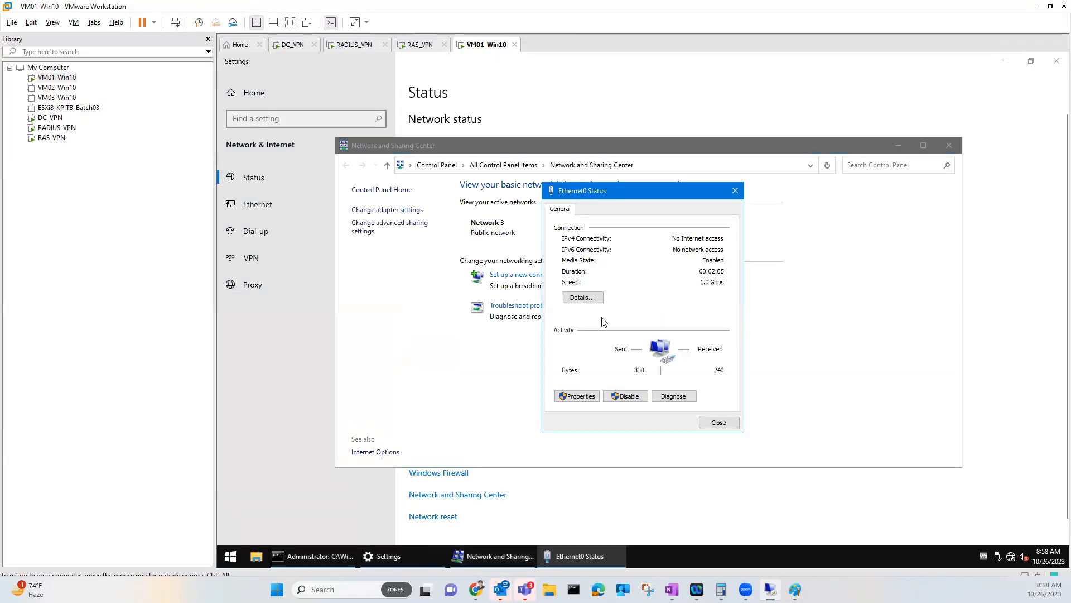
left_click(578, 396)
double_click(667, 311)
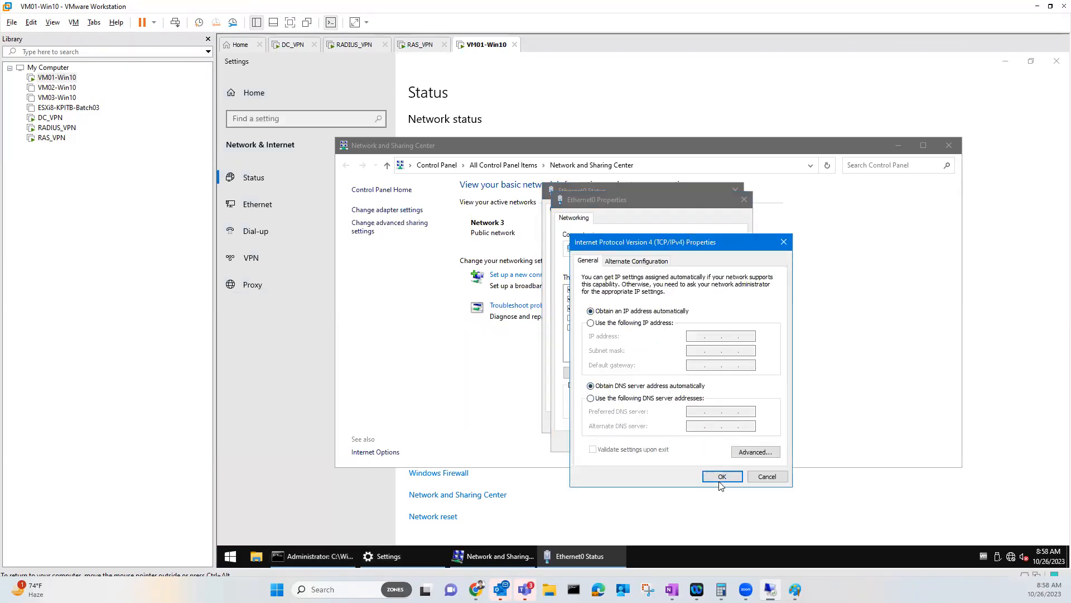
left_click(721, 476)
left_click(685, 441)
left_click(717, 422)
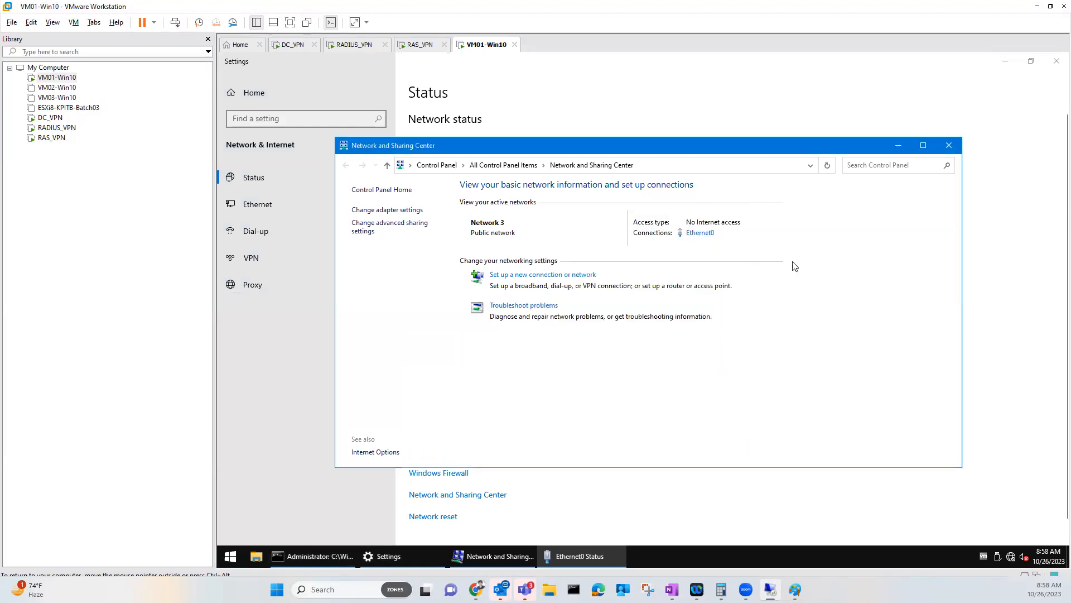
left_click(949, 145)
left_click(1056, 61)
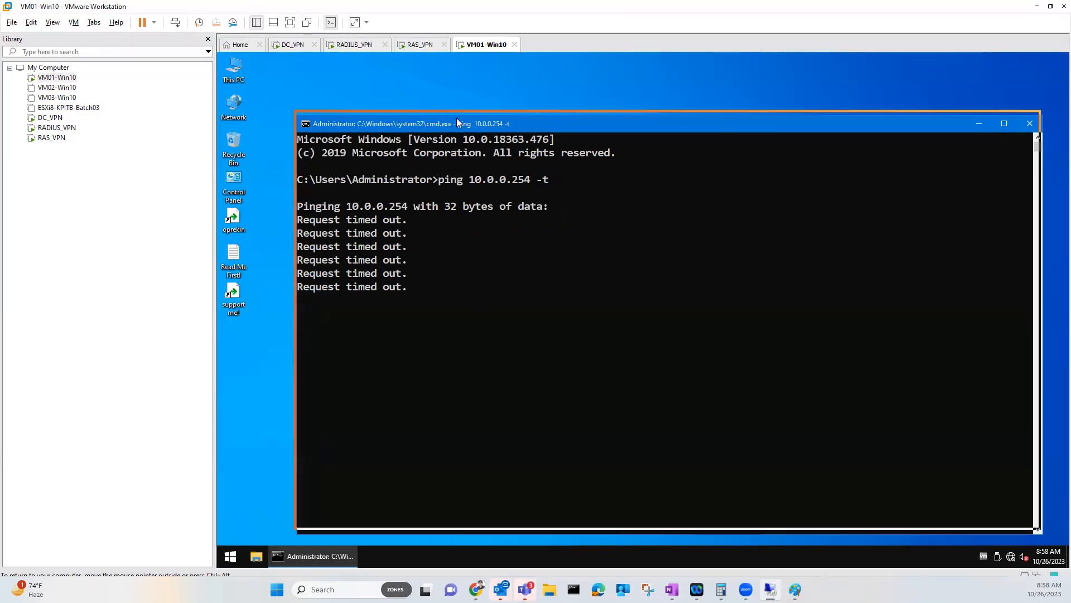
Open a second command prompt and run a continuous ping to 10.0.0.253 -t
left_click_drag(459, 128, 453, 116)
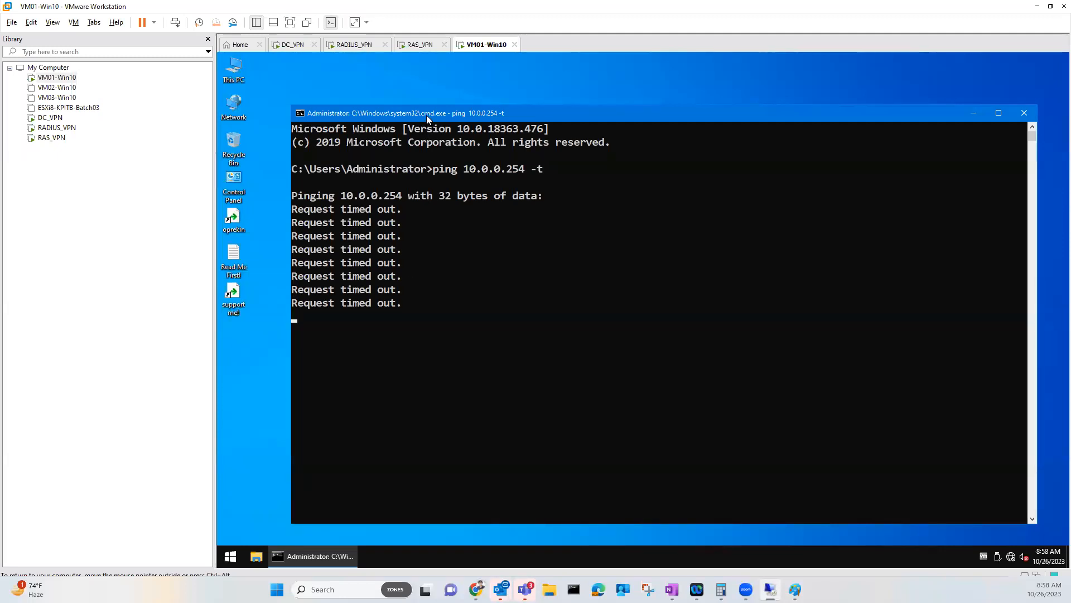
right_click(426, 115)
left_click(317, 553)
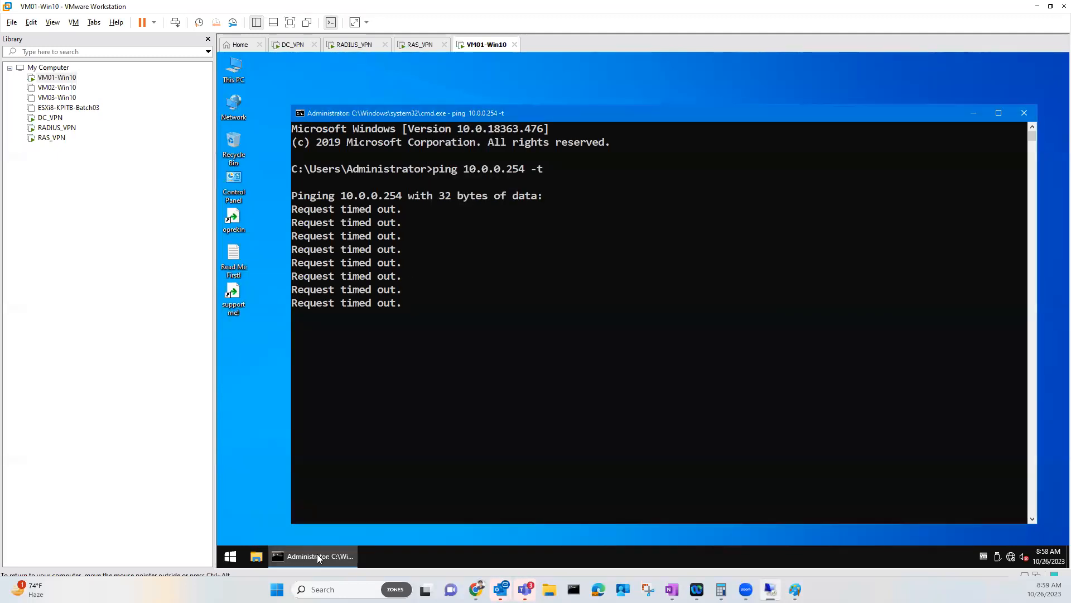
right_click(317, 554)
left_click(312, 503)
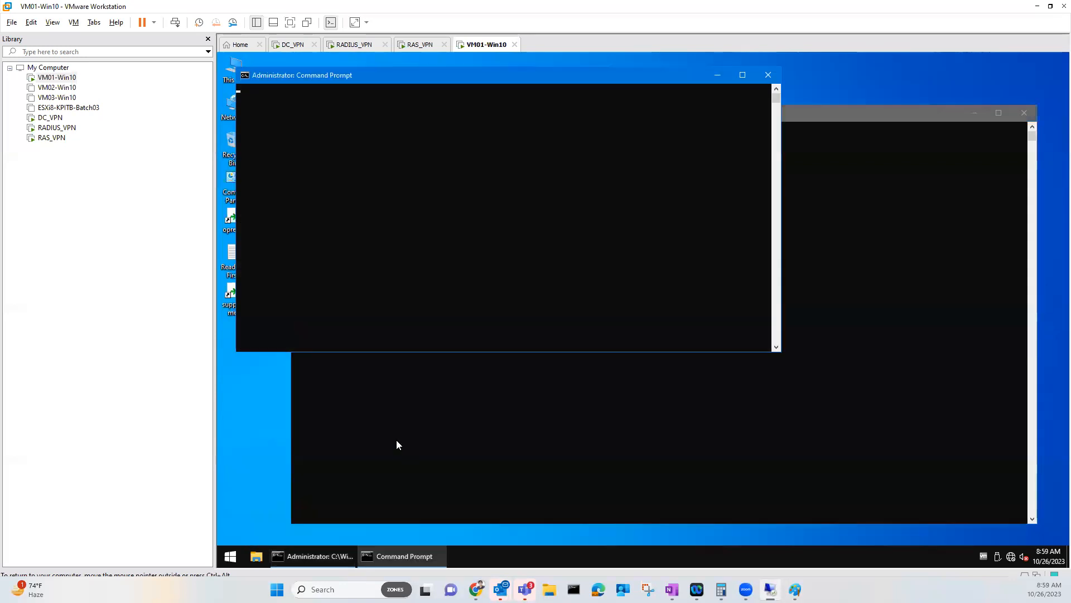
type("ping 10.0.0.253 -t")
key("Return")
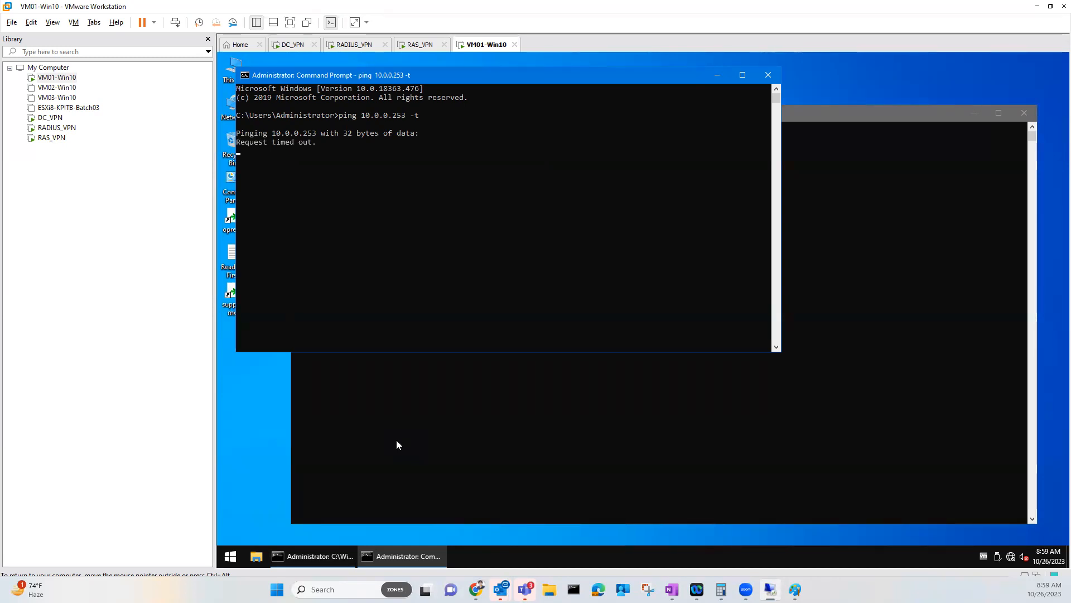
Run ping 192.168.20.200 -t from a third command prompt, then close RRAS on RAS_VPN
left_click(1010, 557)
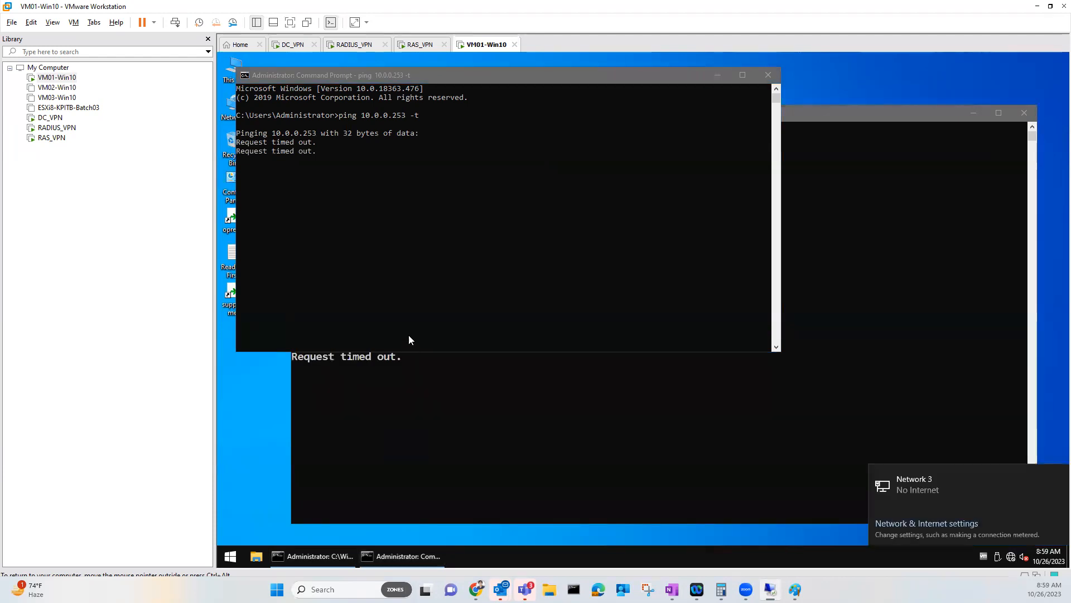
left_click(230, 556)
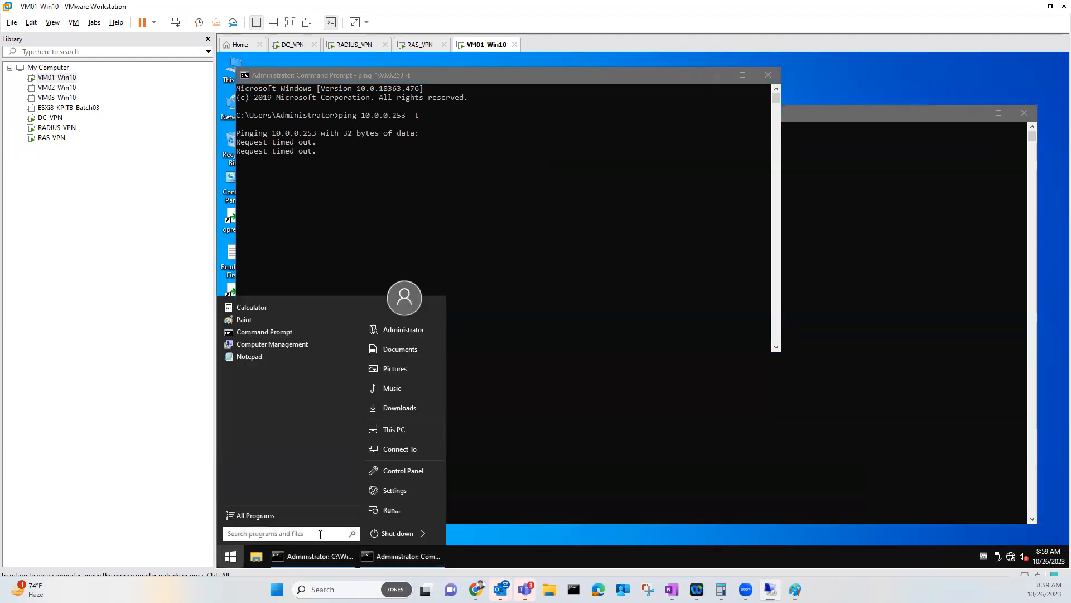
left_click(298, 534)
type("cmd")
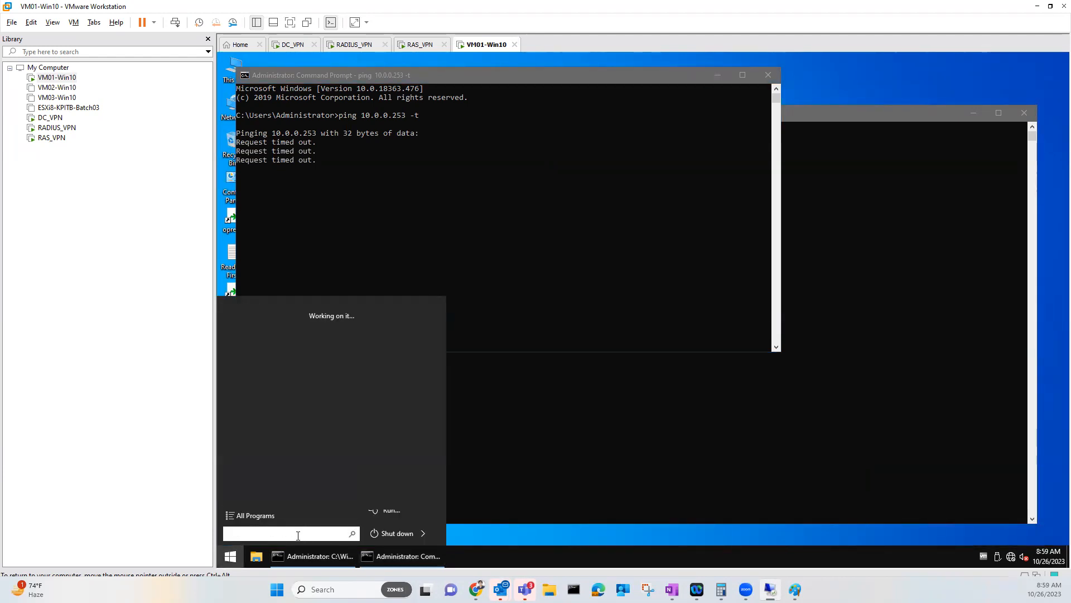
left_click(276, 329)
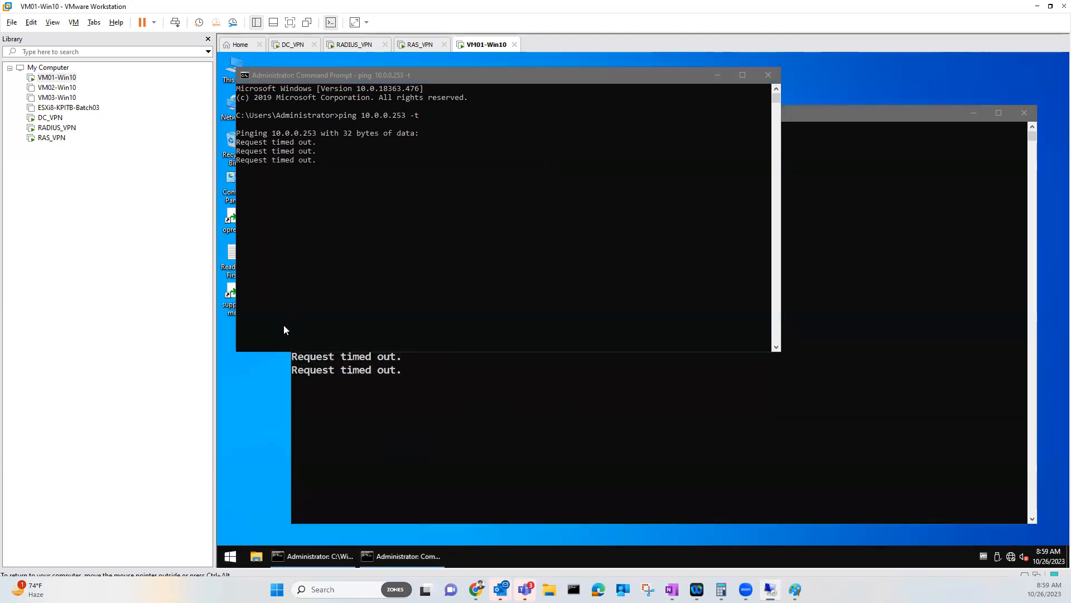
type("ping 192.168.")
type("20")
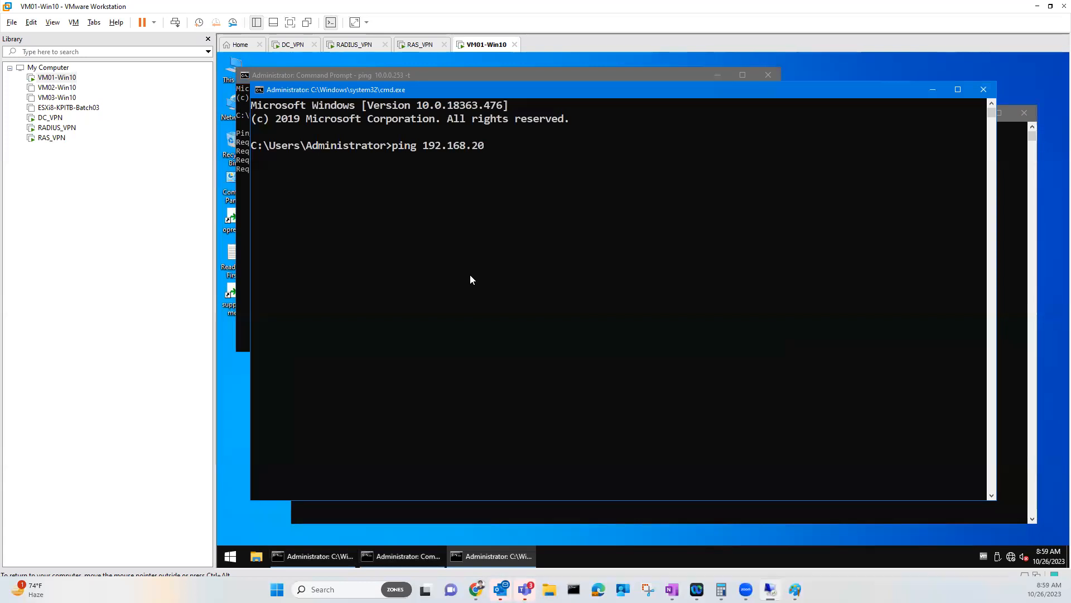
type(".200 -t")
key("Return")
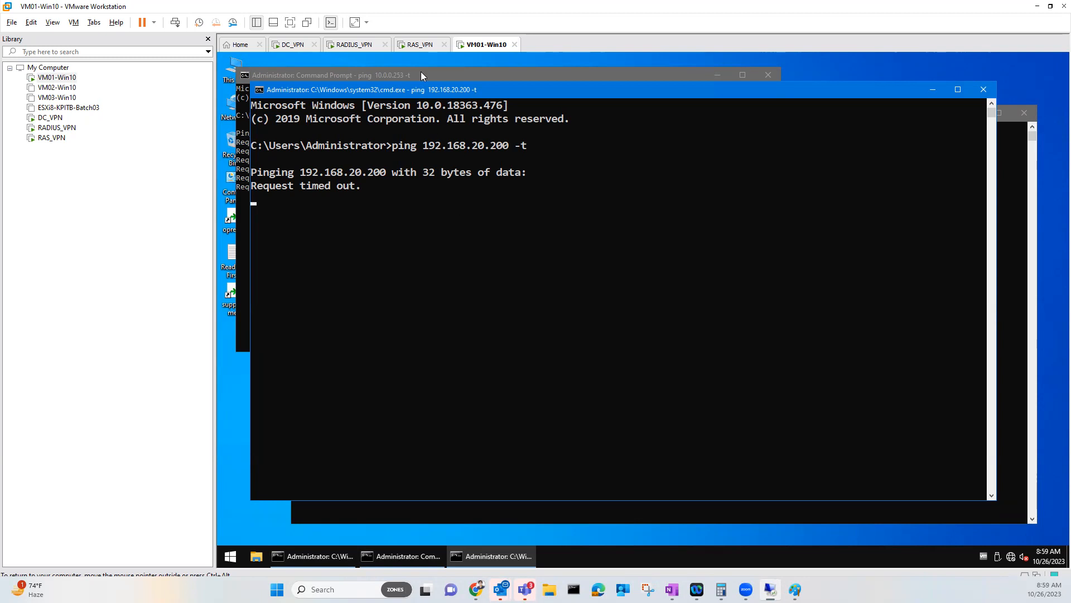
left_click(418, 47)
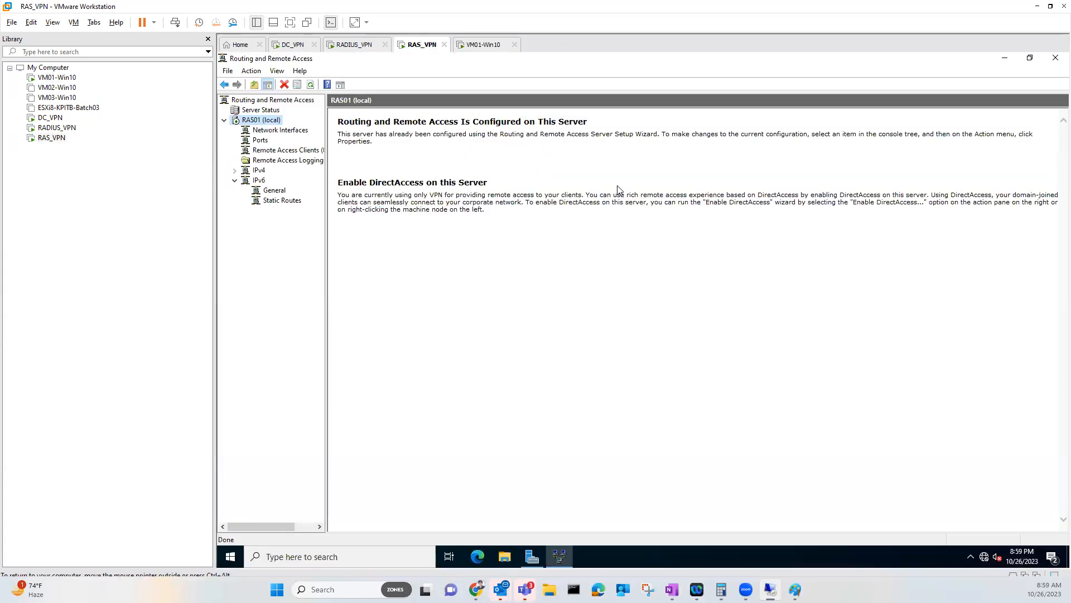
left_click(1055, 57)
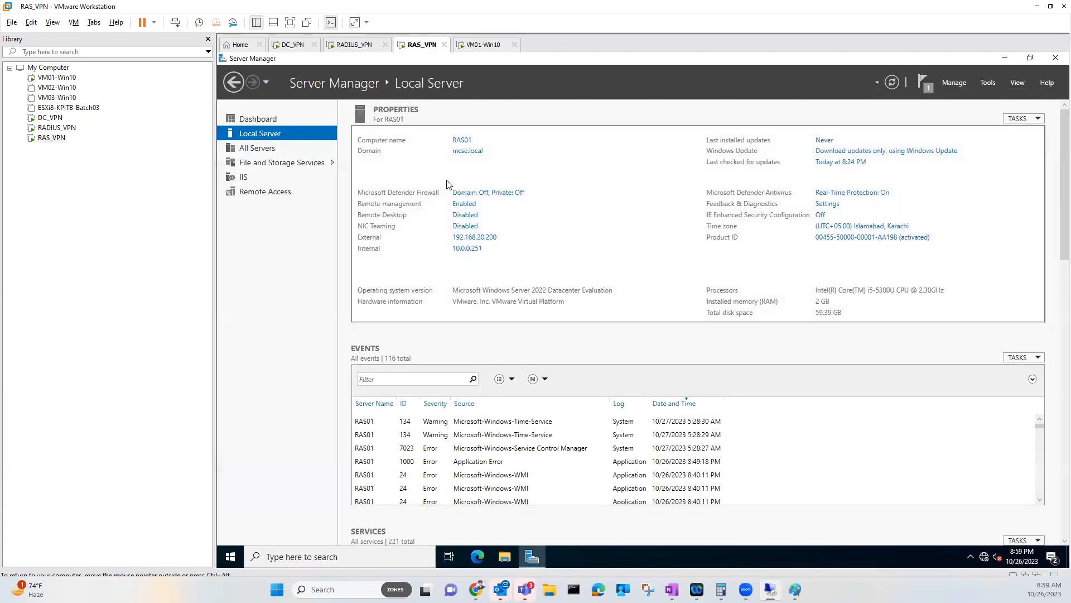
left_click(240, 558)
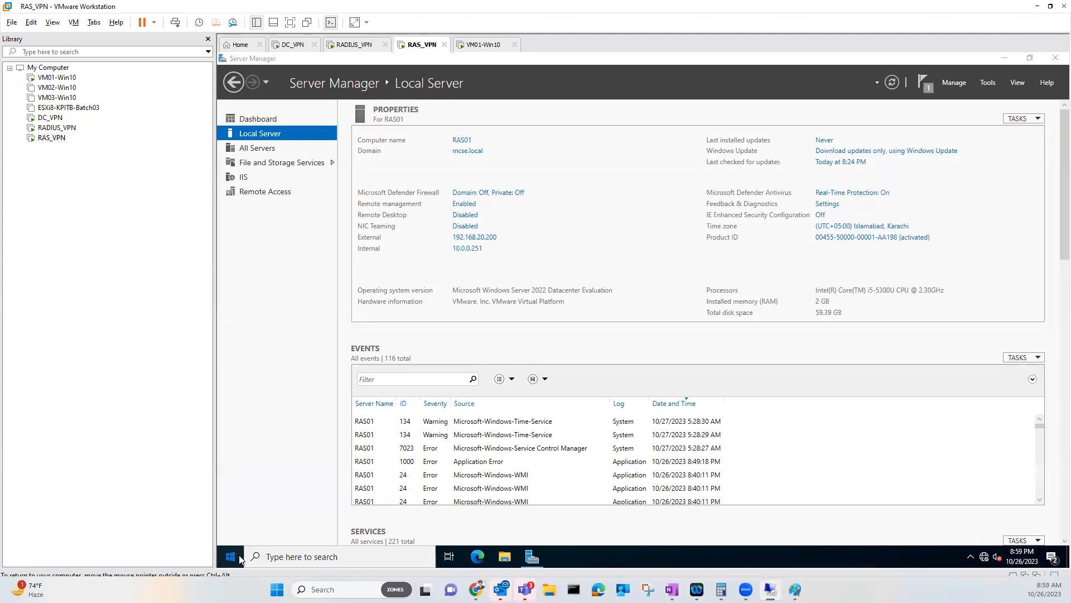
left_click(318, 425)
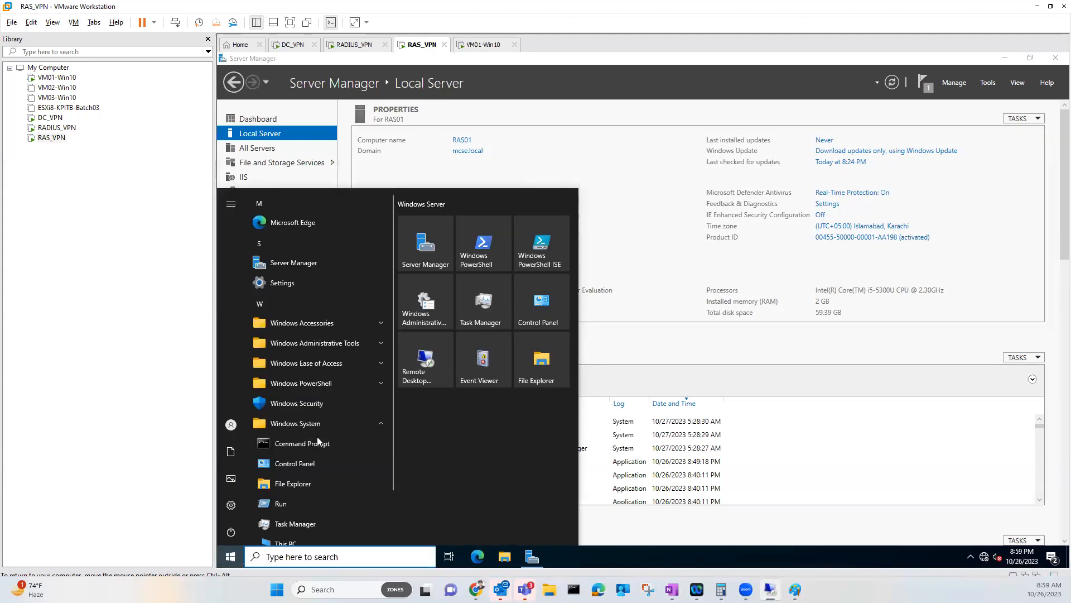
left_click(316, 442)
type("p")
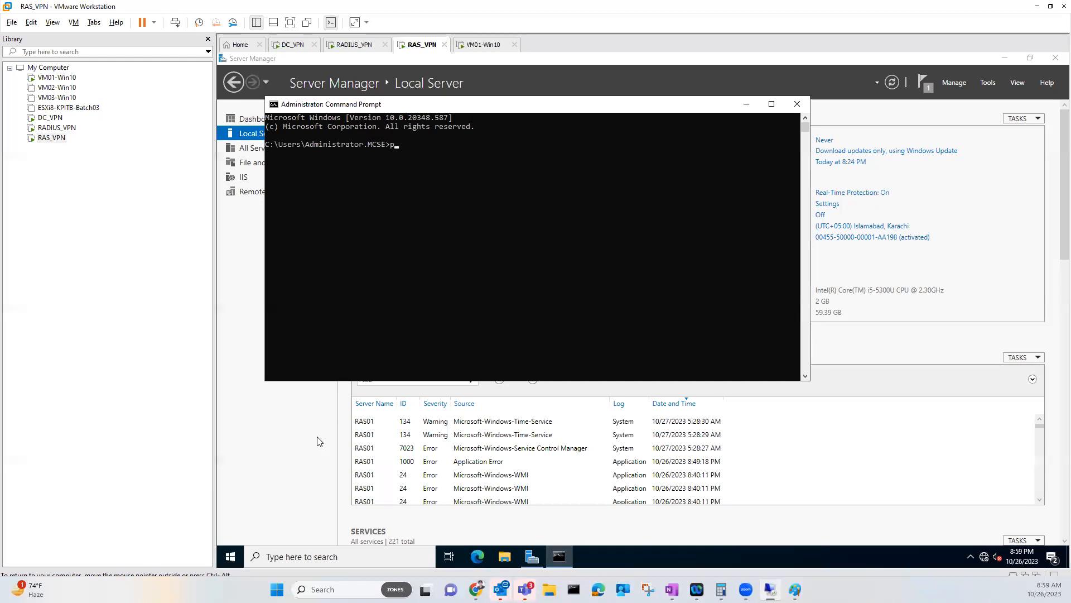
type("ing 192.168.20.1 -t")
key("Return")
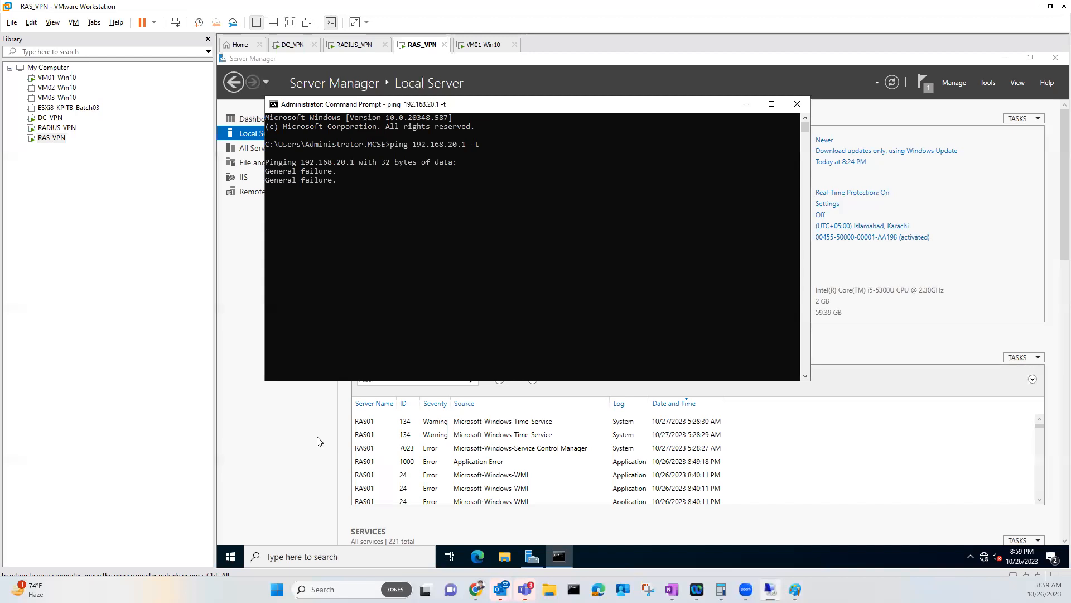
key("ctrl+c")
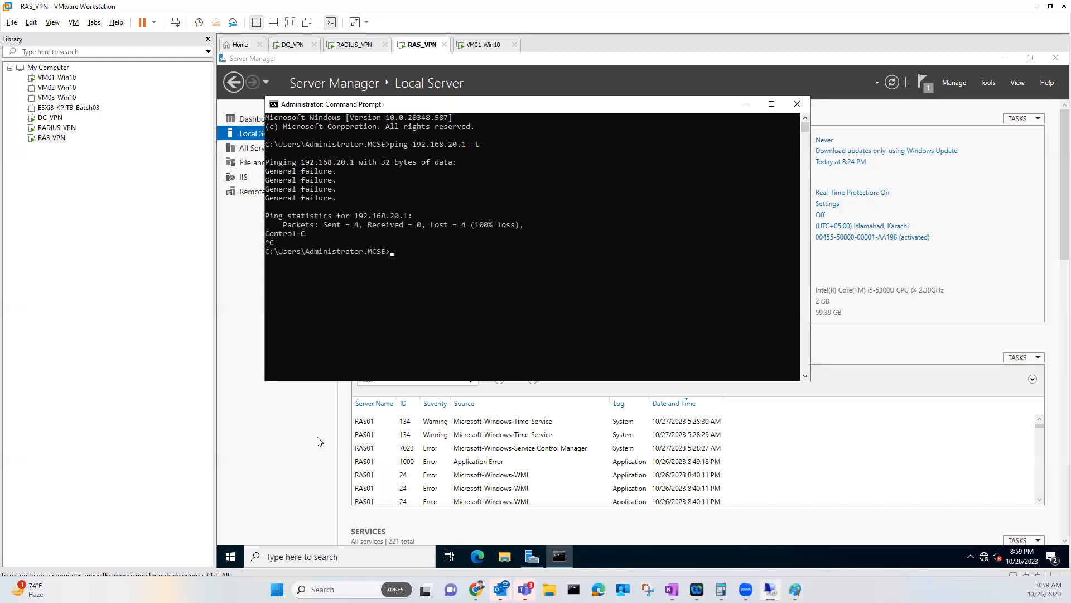
type("ping 10.0.0.254")
key("Return")
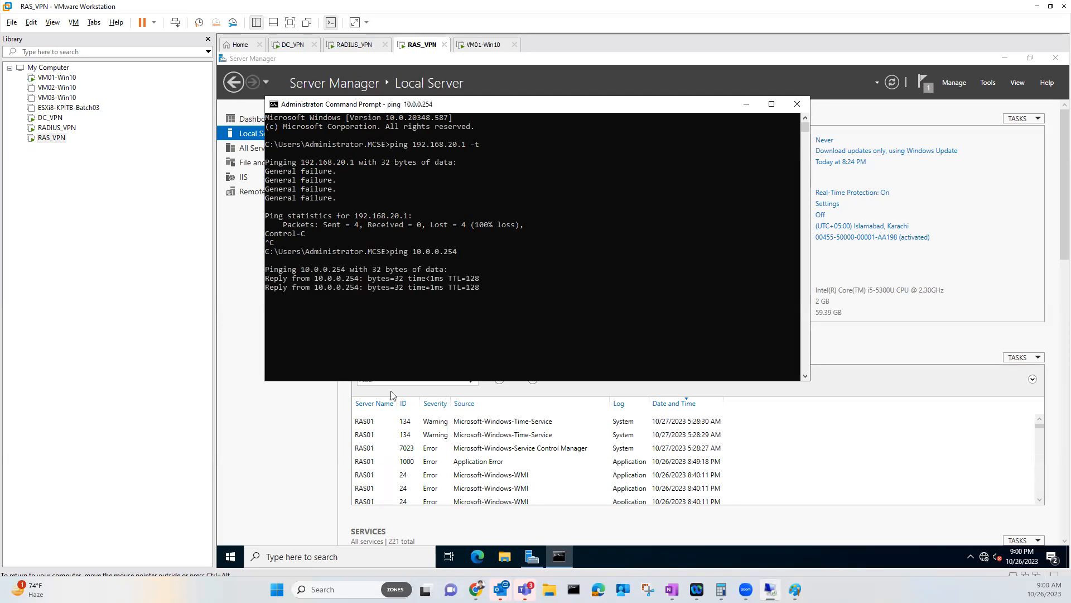
left_click(797, 103)
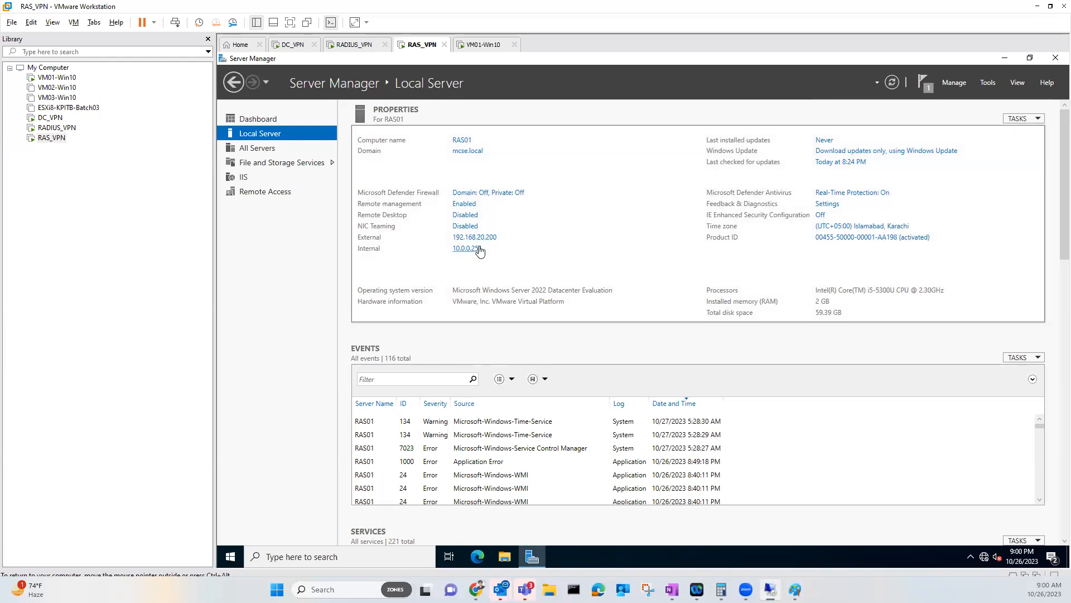
Close Server Manager and open RAS01's Device Manager from the maximized This PC About page
left_click(1055, 58)
right_click(244, 127)
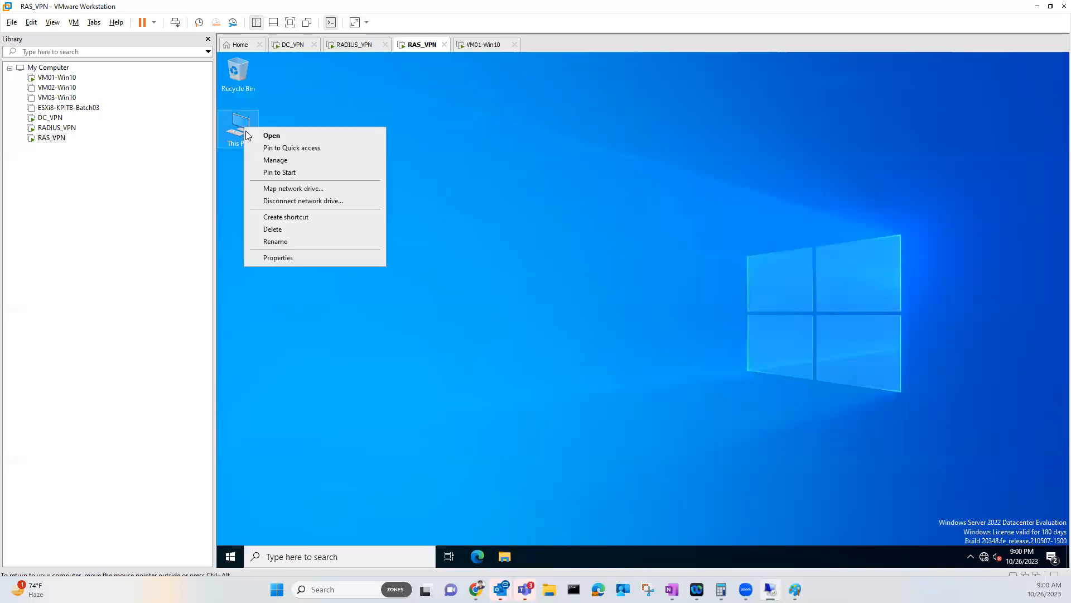
left_click(279, 257)
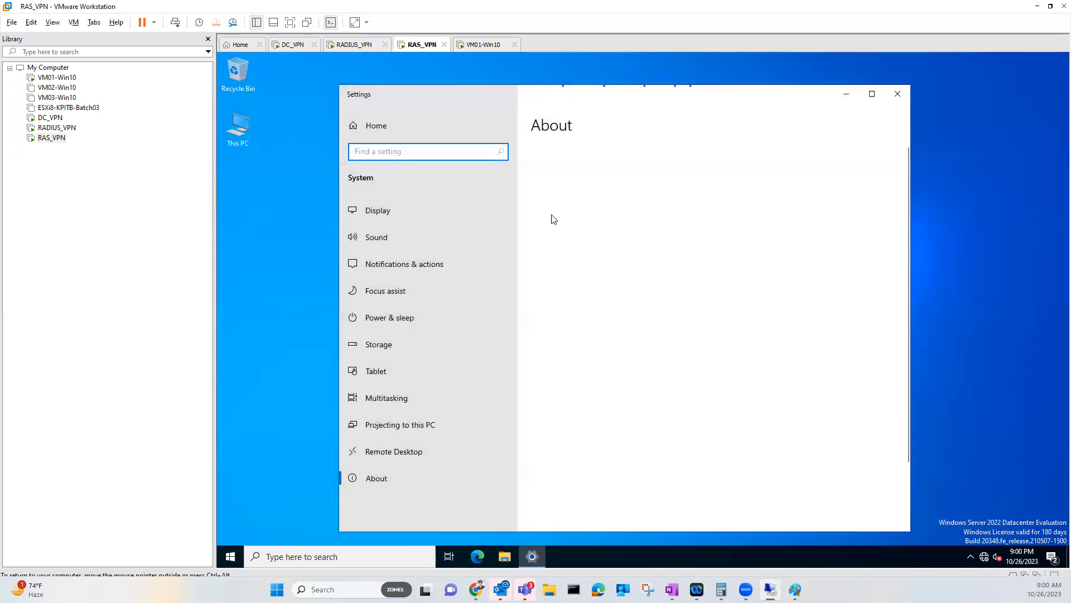
left_click(896, 94)
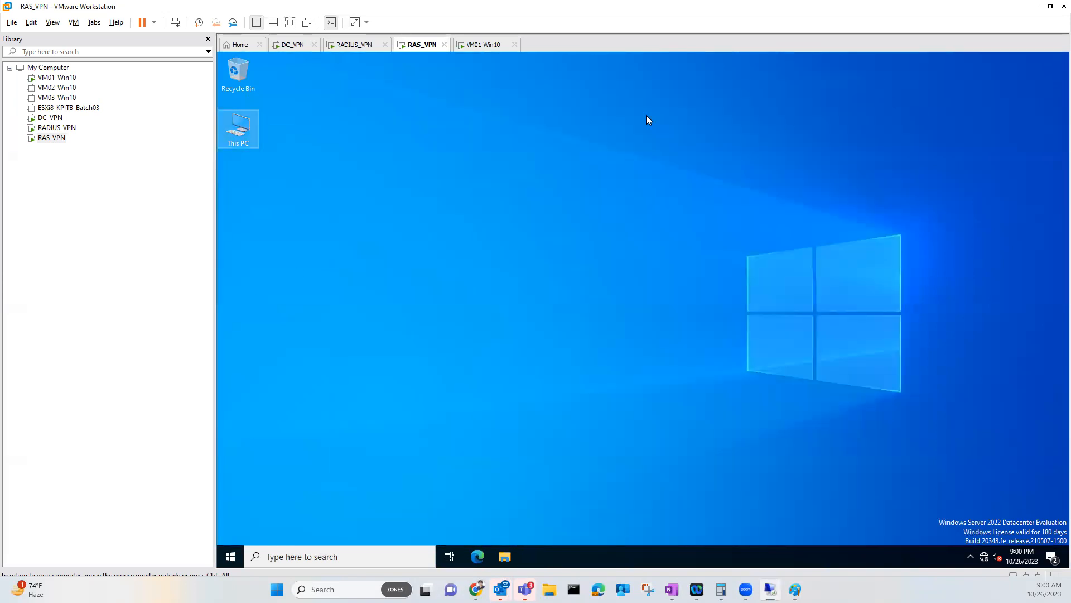
right_click(240, 127)
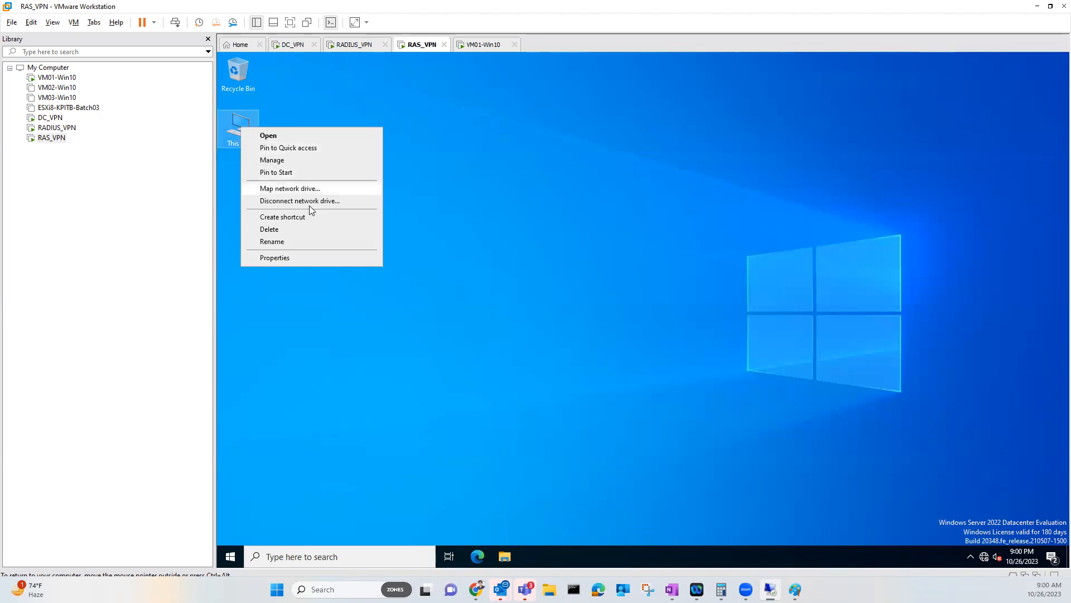
left_click(294, 260)
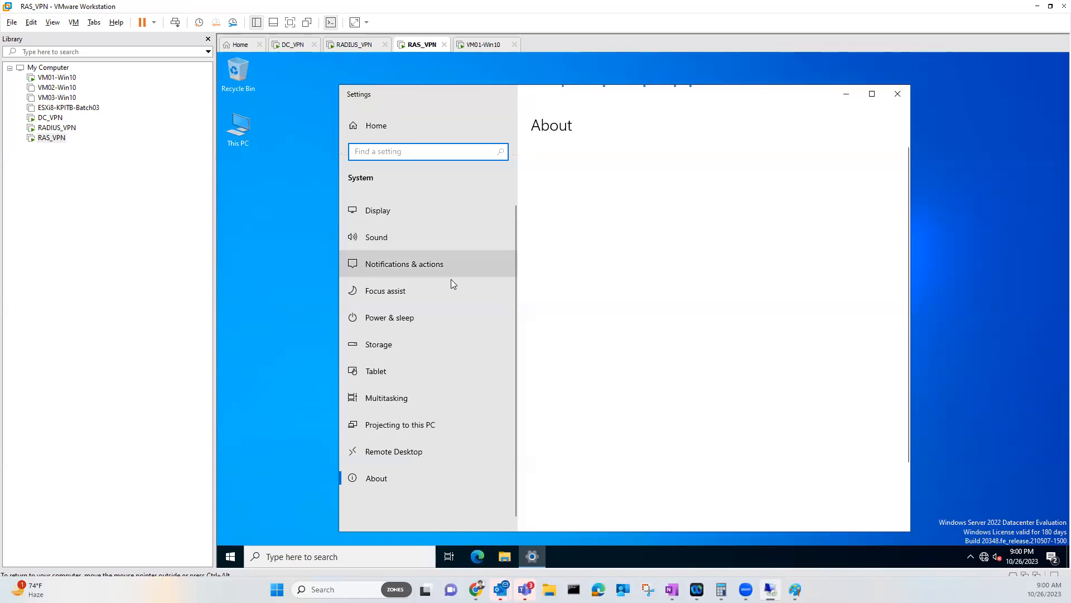
left_click(872, 94)
left_click(951, 207)
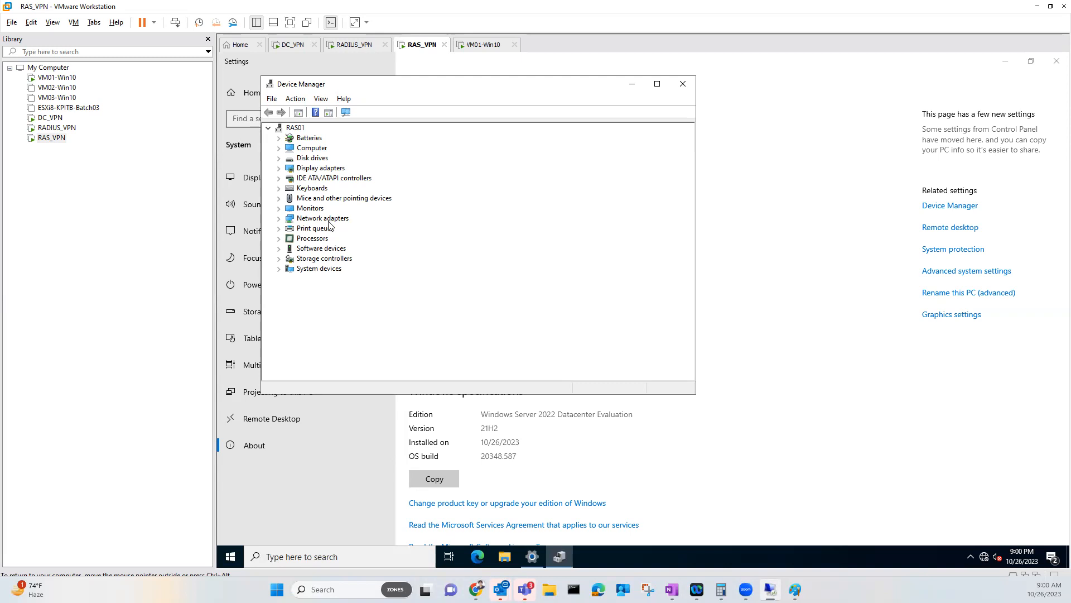
Uninstall both Intel 82574L network adapters from Device Manager
left_click(279, 219)
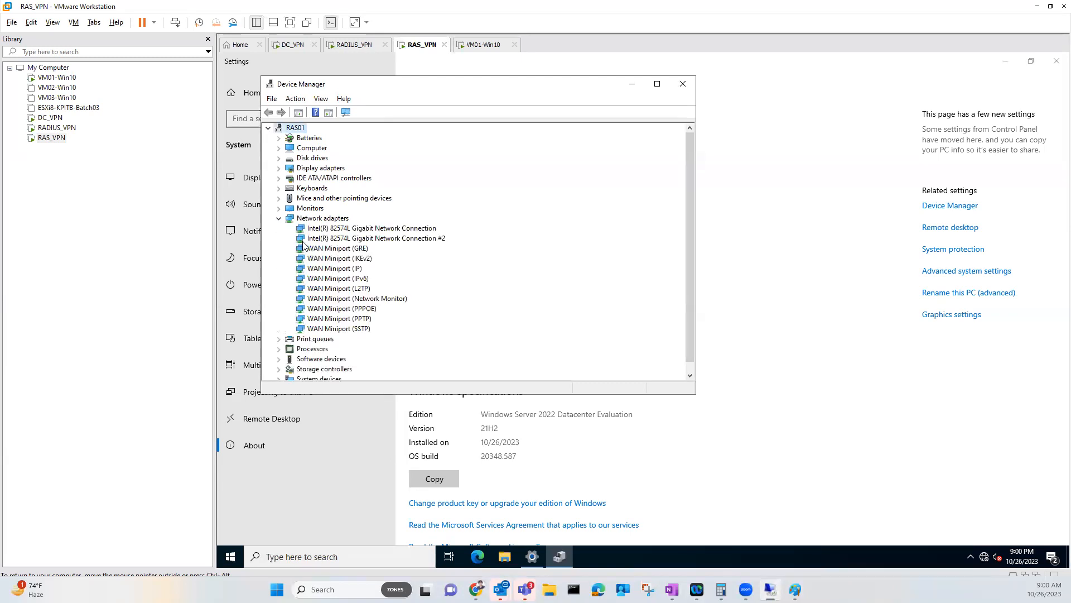
left_click(431, 239)
left_click(418, 234, "ctrl")
left_click(417, 233)
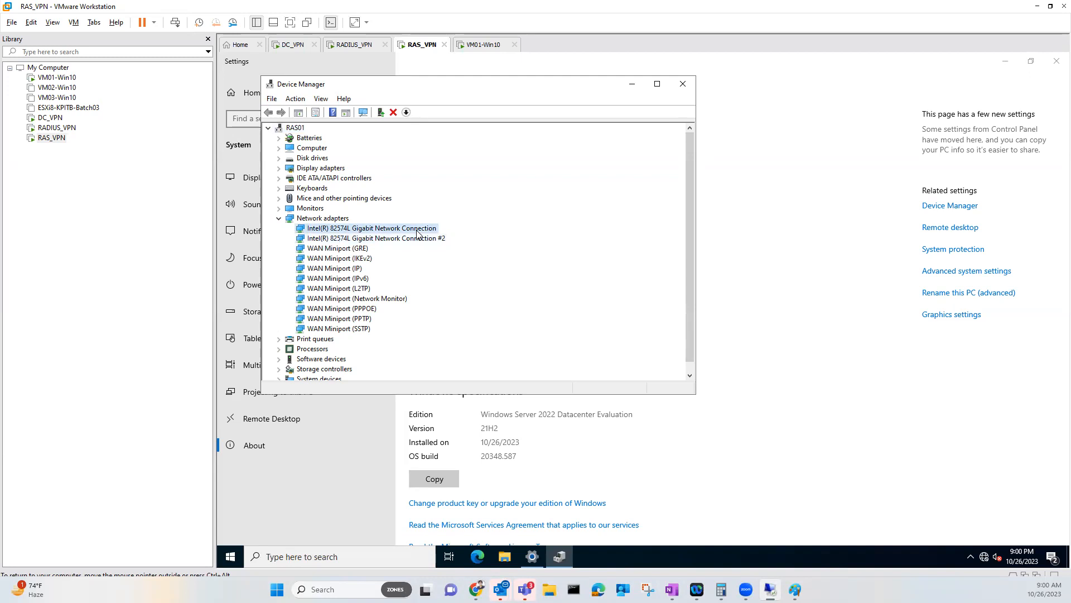
right_click(417, 233)
left_click(442, 264)
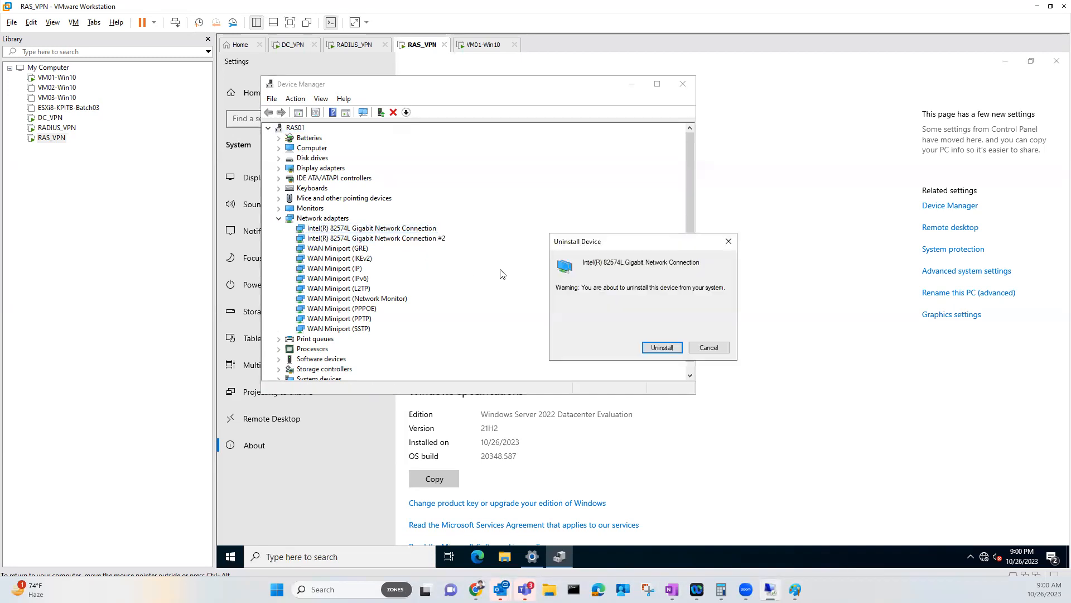
left_click(659, 347)
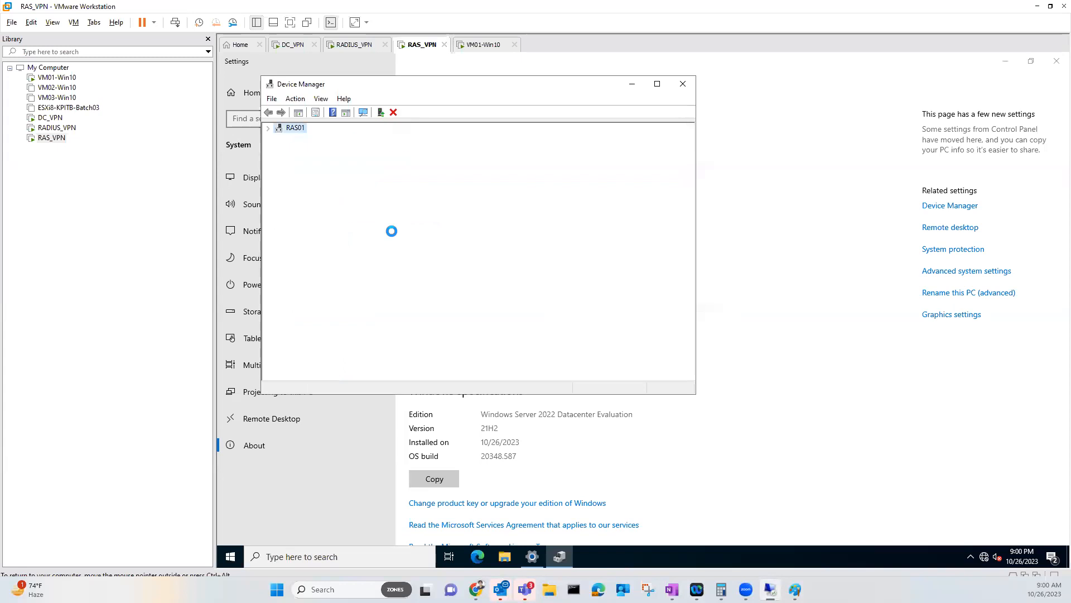
right_click(374, 231)
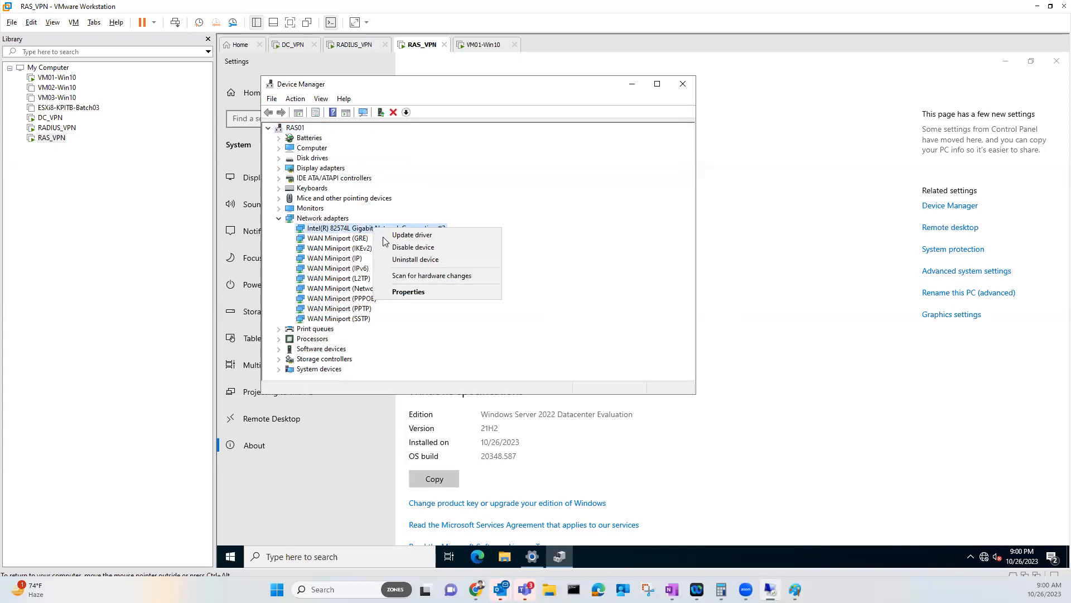
left_click(404, 261)
left_click(648, 346)
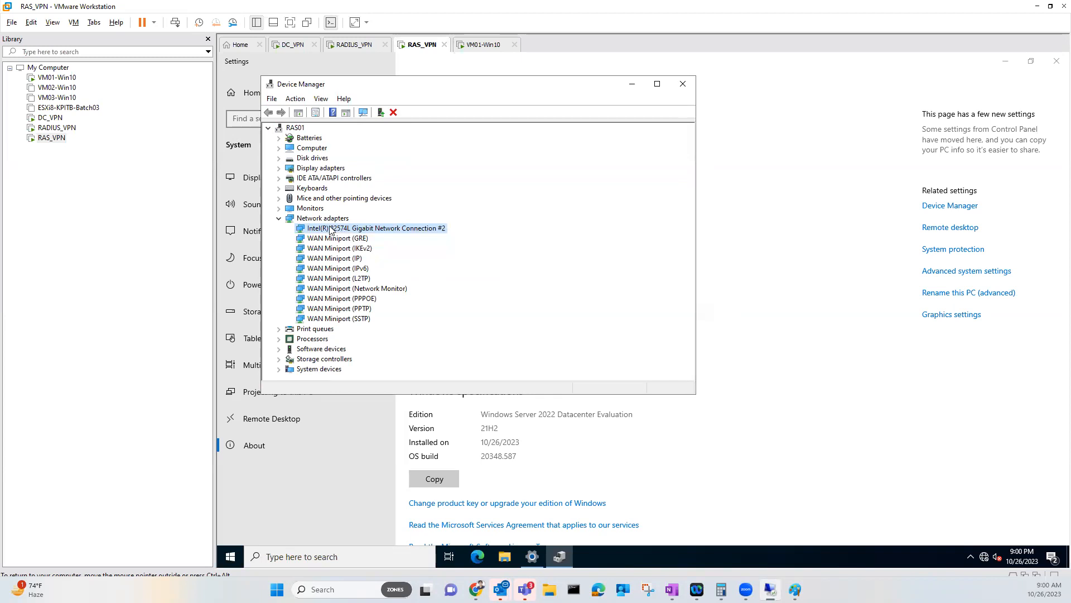
Scan RAS01 for hardware changes to re-detect the adapters, then close Device Manager
right_click(303, 131)
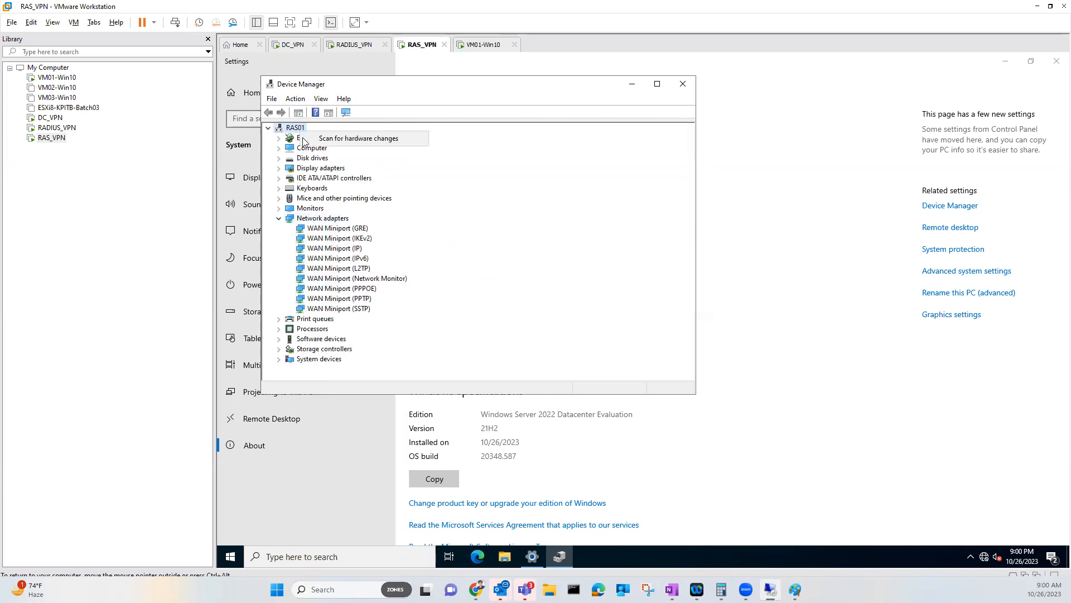
left_click(306, 140)
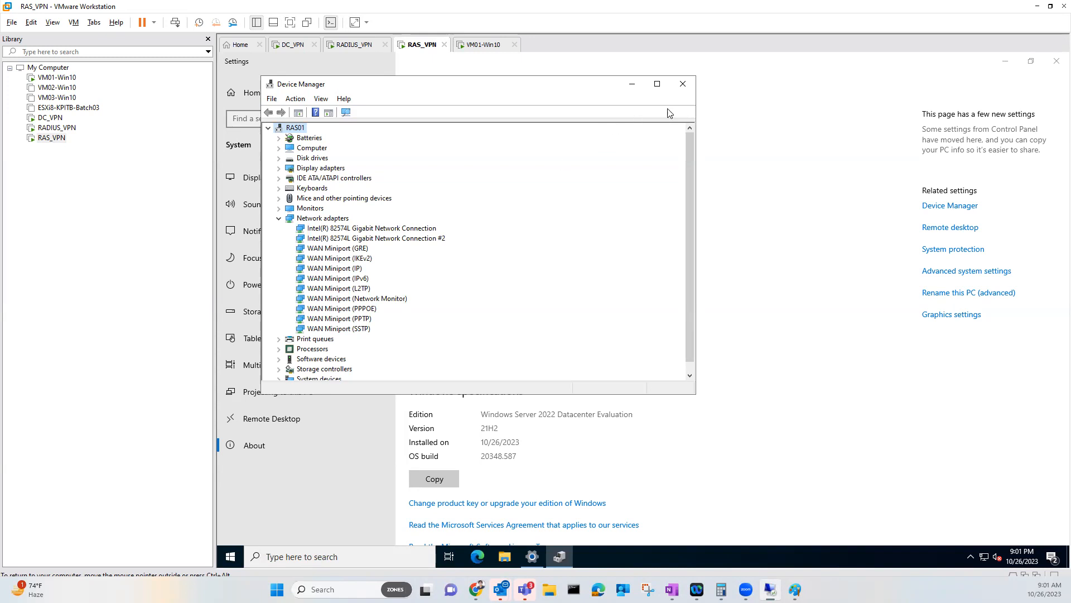
left_click(682, 84)
Close Settings, open Server Manager's Local Server page, and open Ethernet0's network connections
left_click(1056, 61)
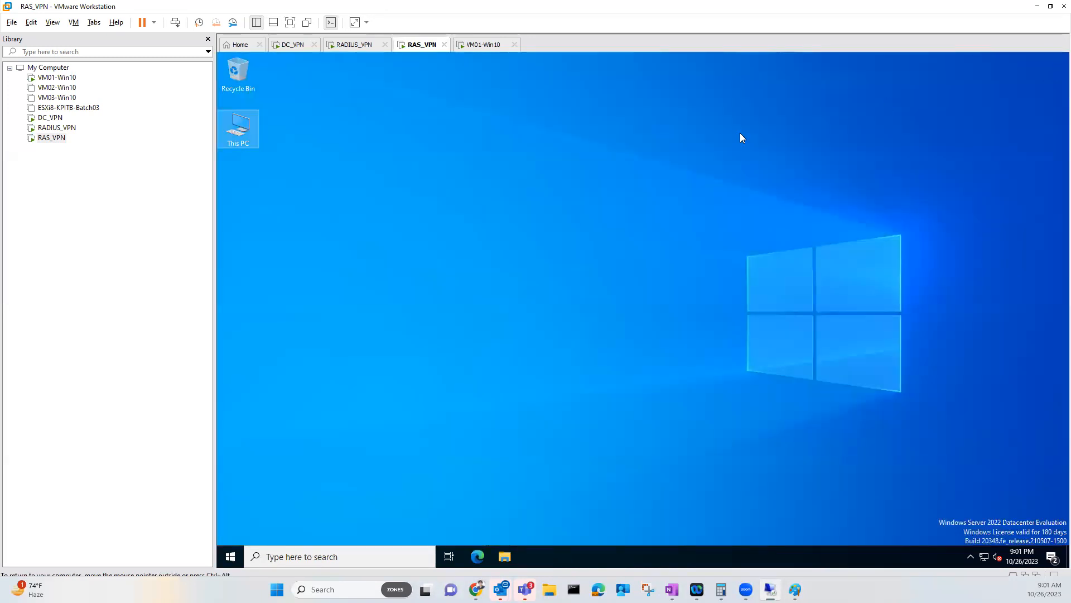
left_click(230, 557)
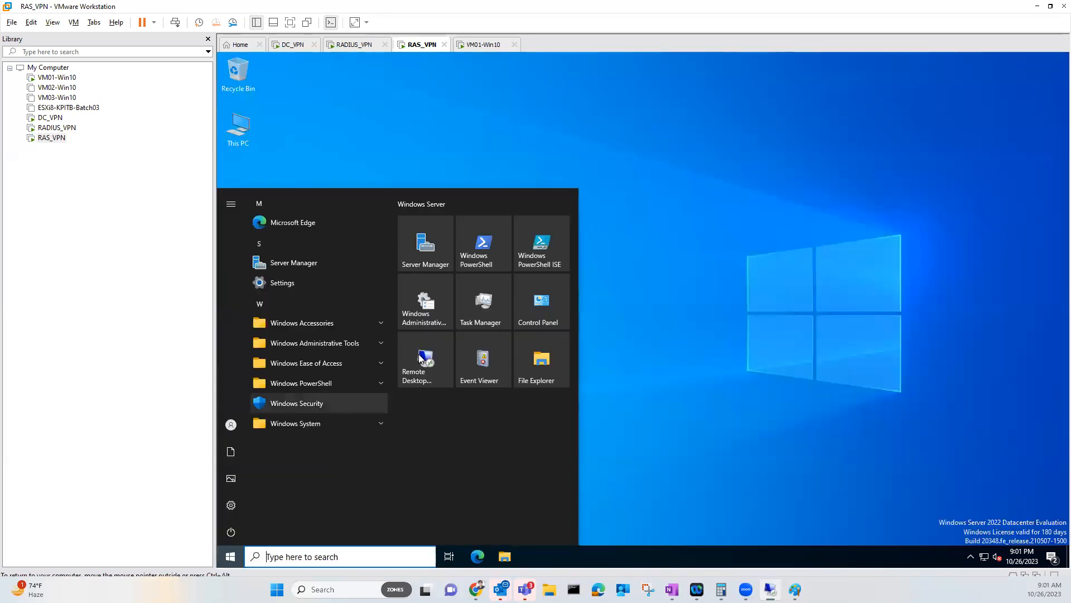
left_click(432, 262)
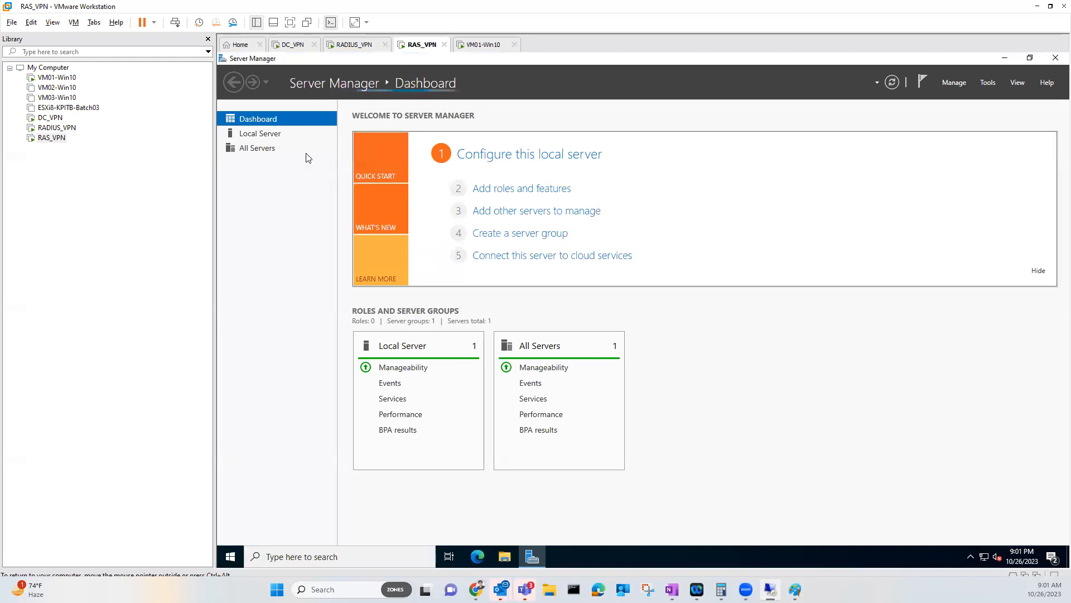
left_click(260, 134)
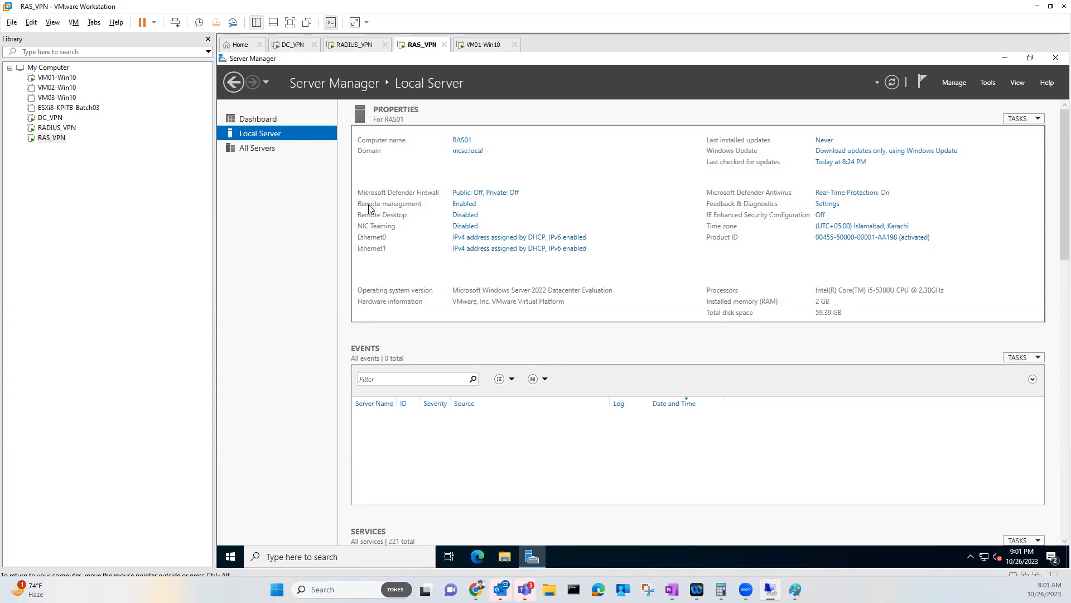
left_click(503, 237)
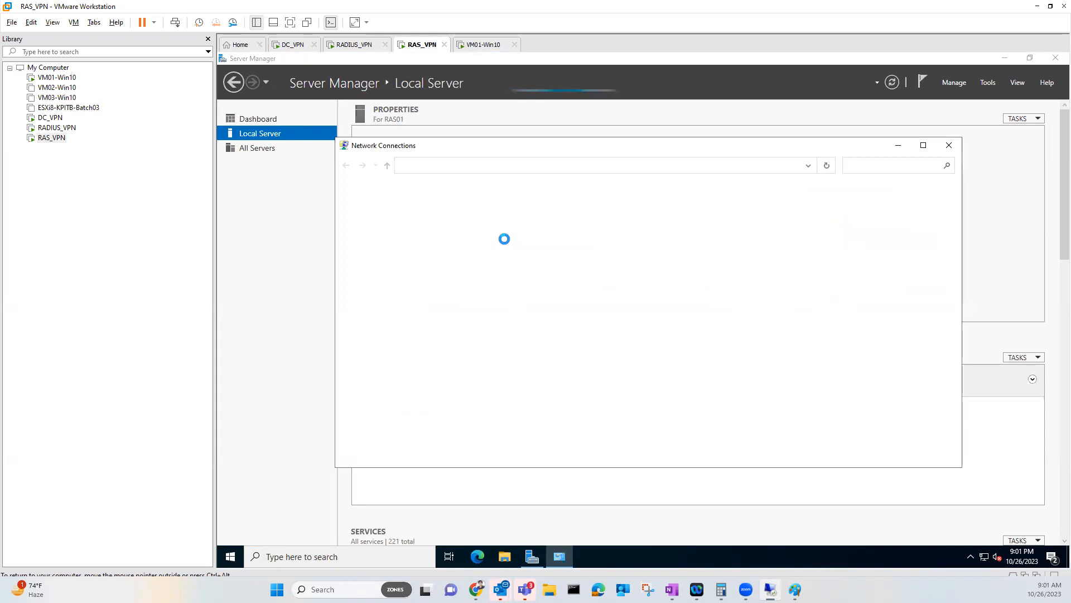
Rename RAS_VPN's Ethernet0 connection to External
left_click(398, 219)
right_click(397, 219)
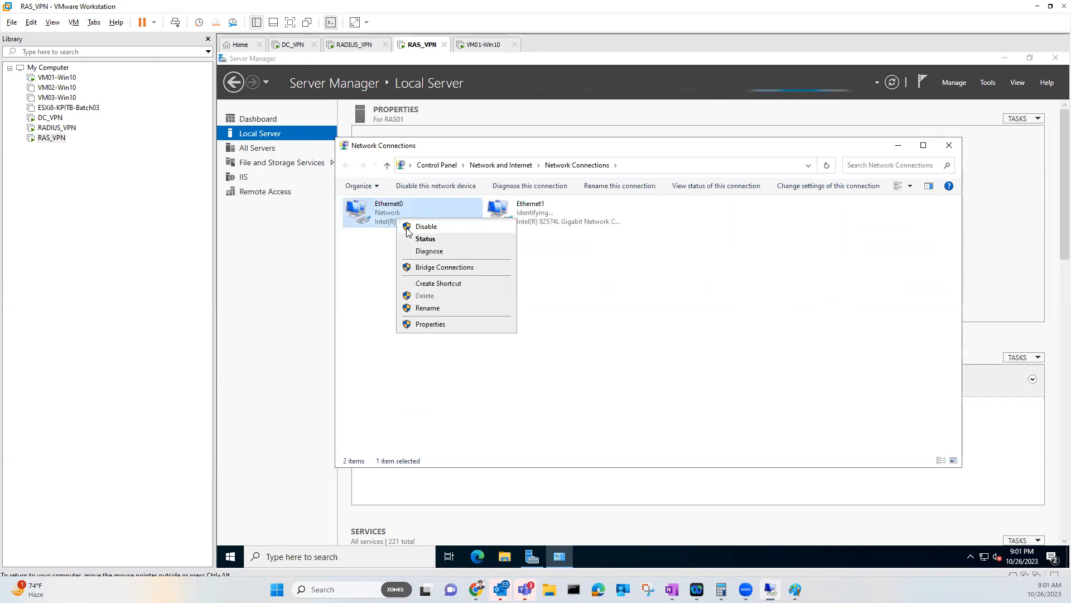
left_click(428, 308)
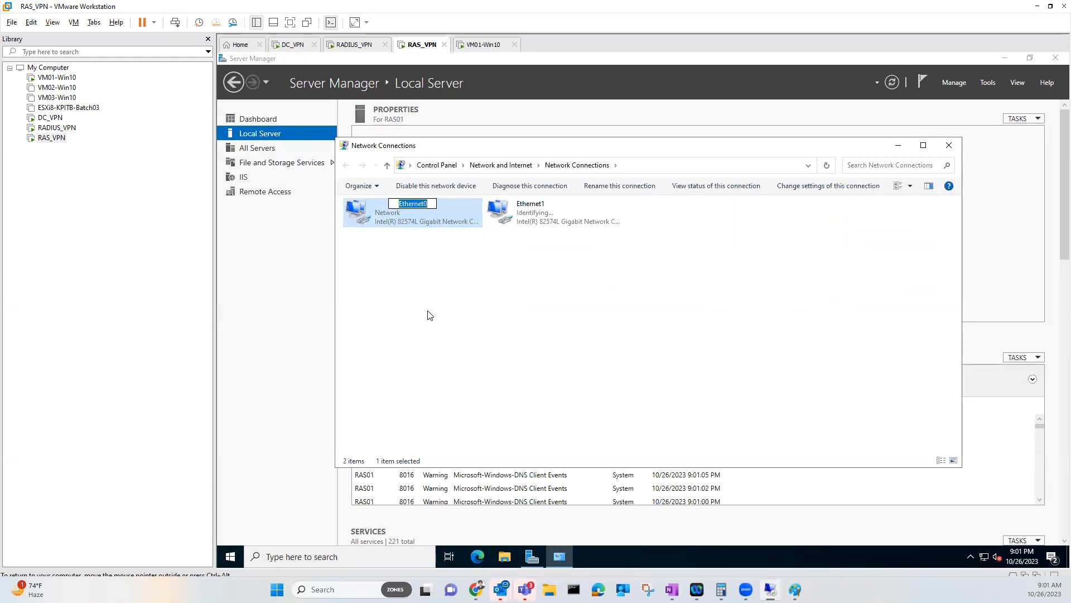
type("External")
key("Return")
Give the External adapter static IPv4 address 192.168.20.200 with mask 255.255.255.0
right_click(388, 219)
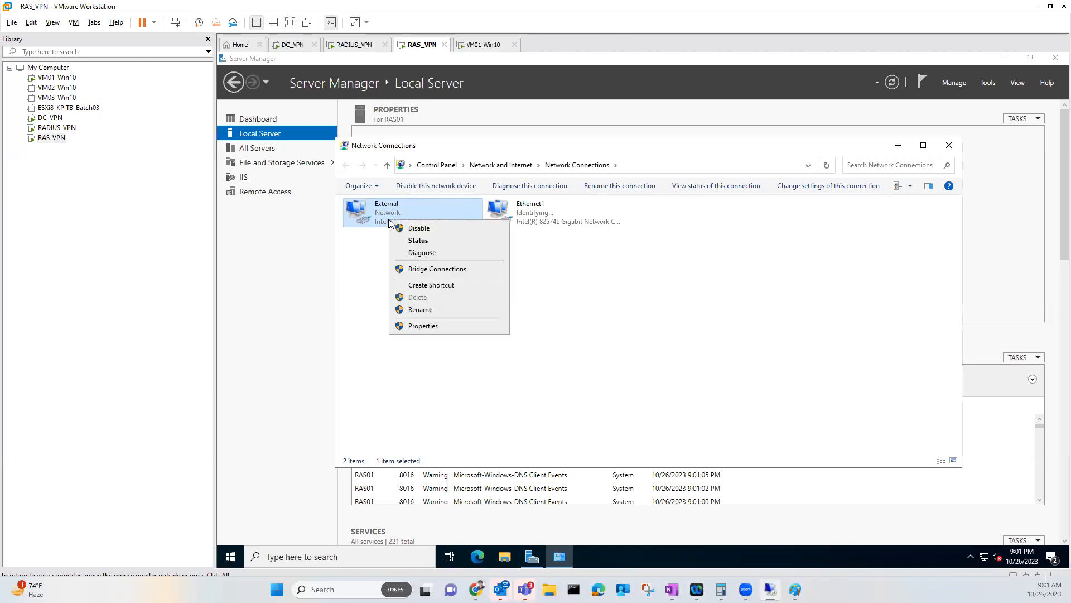
left_click(419, 326)
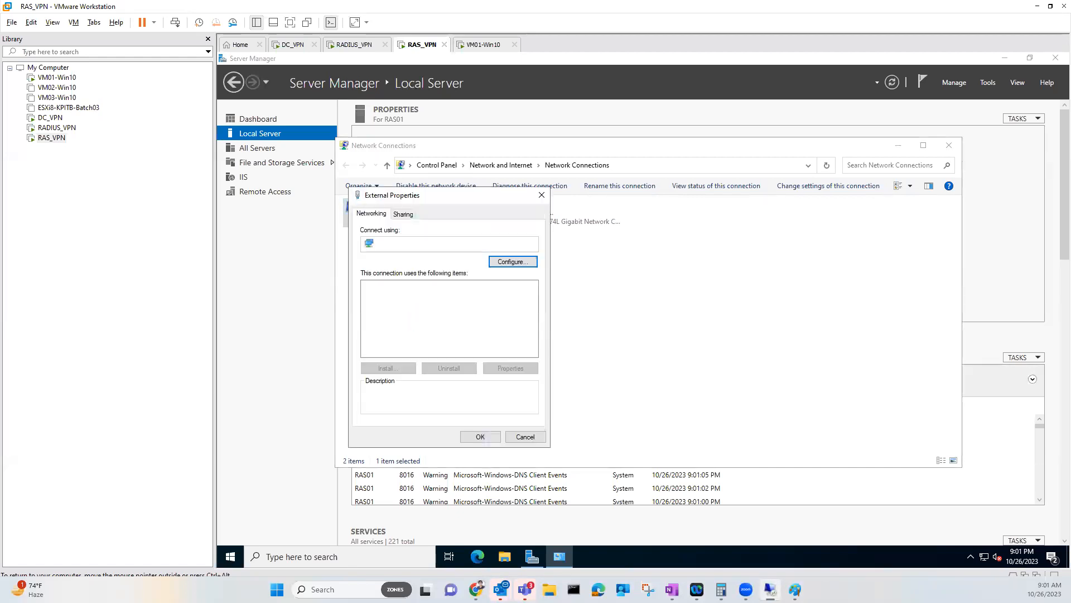
left_click(389, 342)
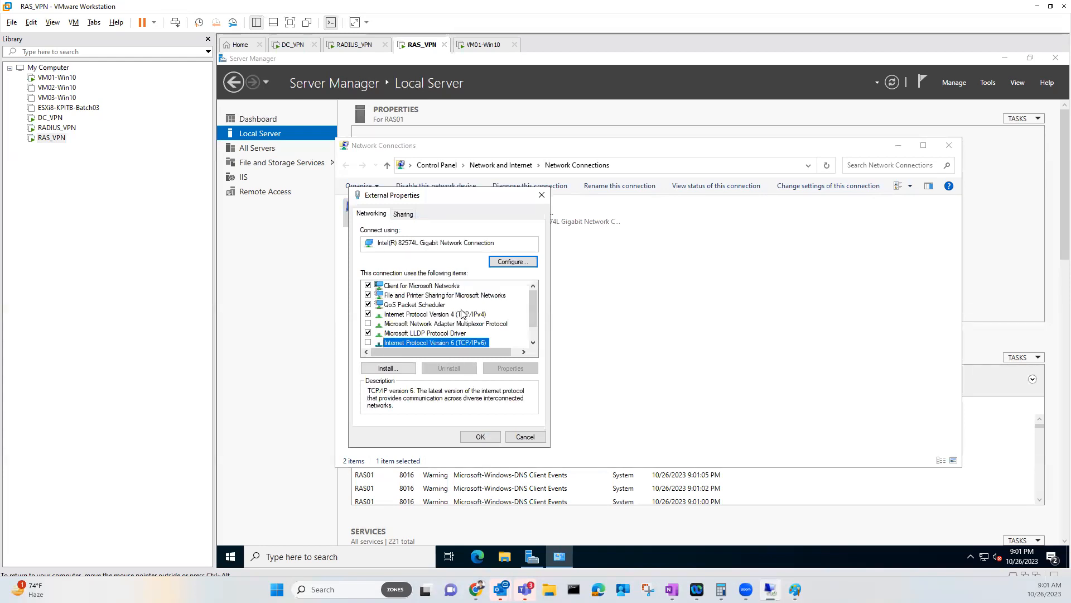
double_click(462, 315)
left_click(444, 318)
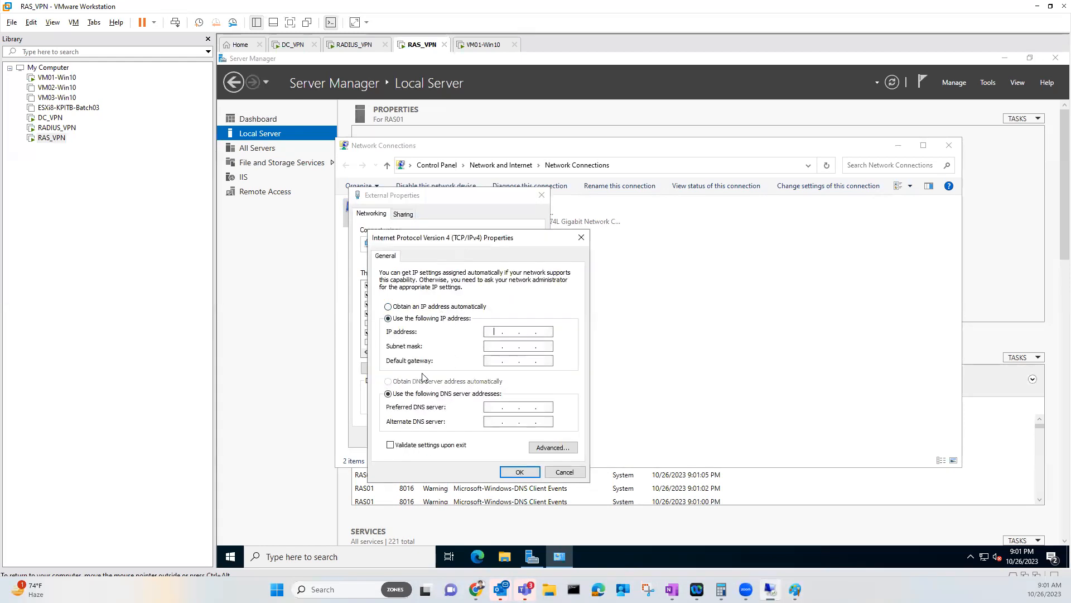
type("192.168.20.200")
key("Tab")
key("Tab")
key("Tab")
key("Tab")
left_click(507, 472)
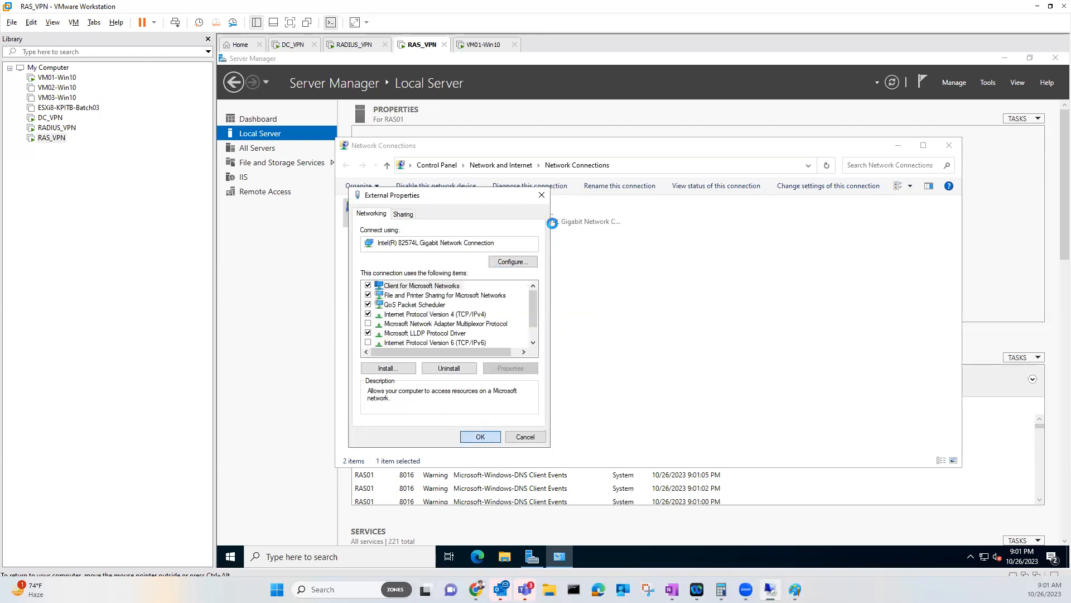
key("Return")
Rename the Ethernet1 connection to Internal, fixing the initial 'Inernal' typo
left_click(555, 214)
right_click(554, 219)
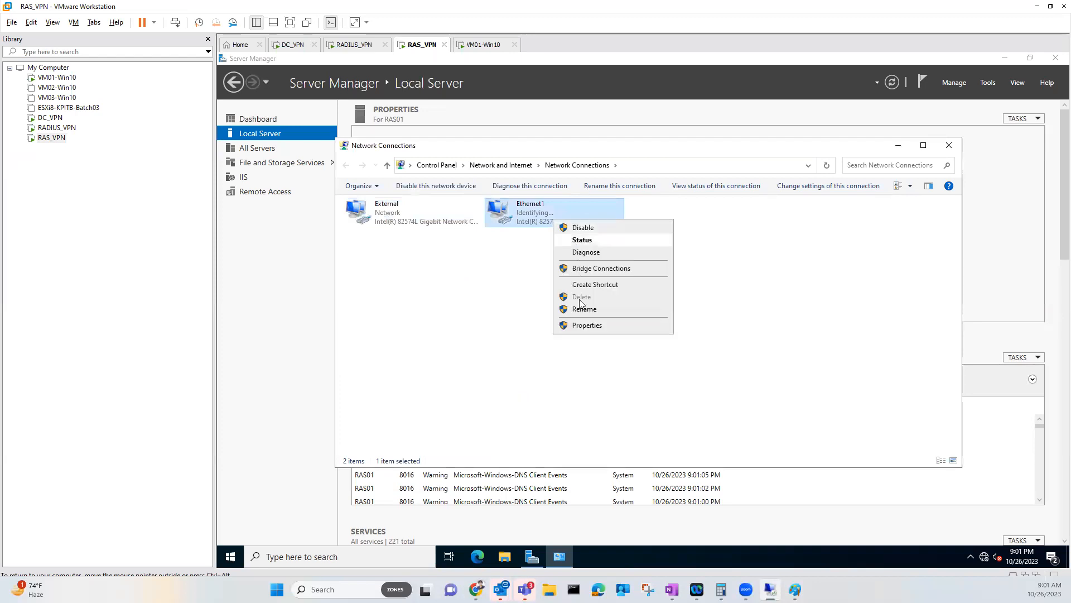
left_click(578, 311)
type("Inernal")
key("Return")
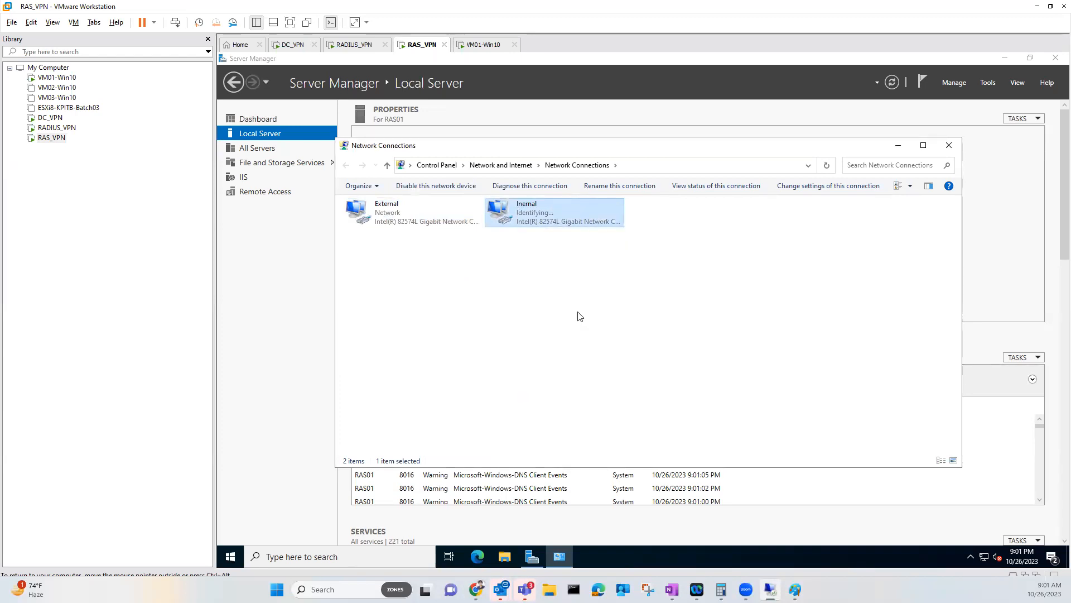
right_click(547, 223)
left_click(582, 312)
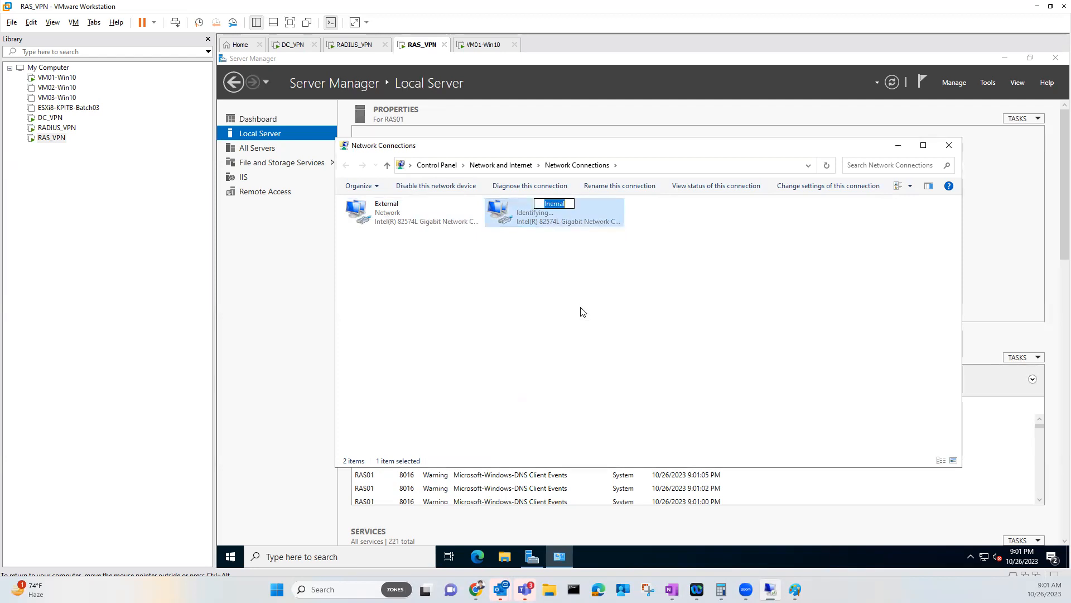
type("Internal")
key("Return")
Set Internal's IPv4 address to 10.0.0.25 with preferred DNS server 10.0.0.254
right_click(561, 225)
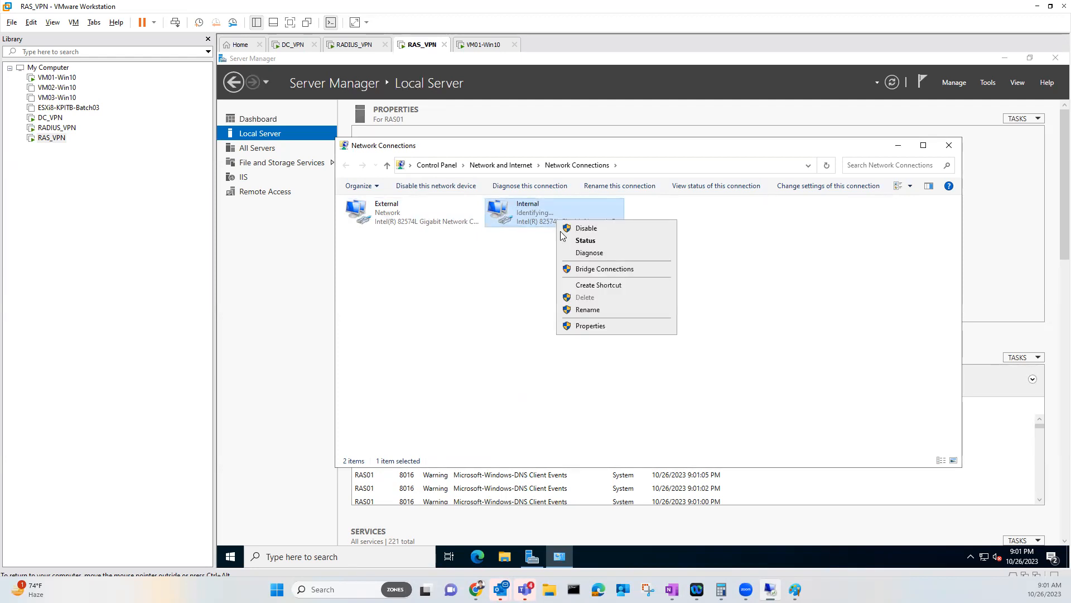
left_click(583, 326)
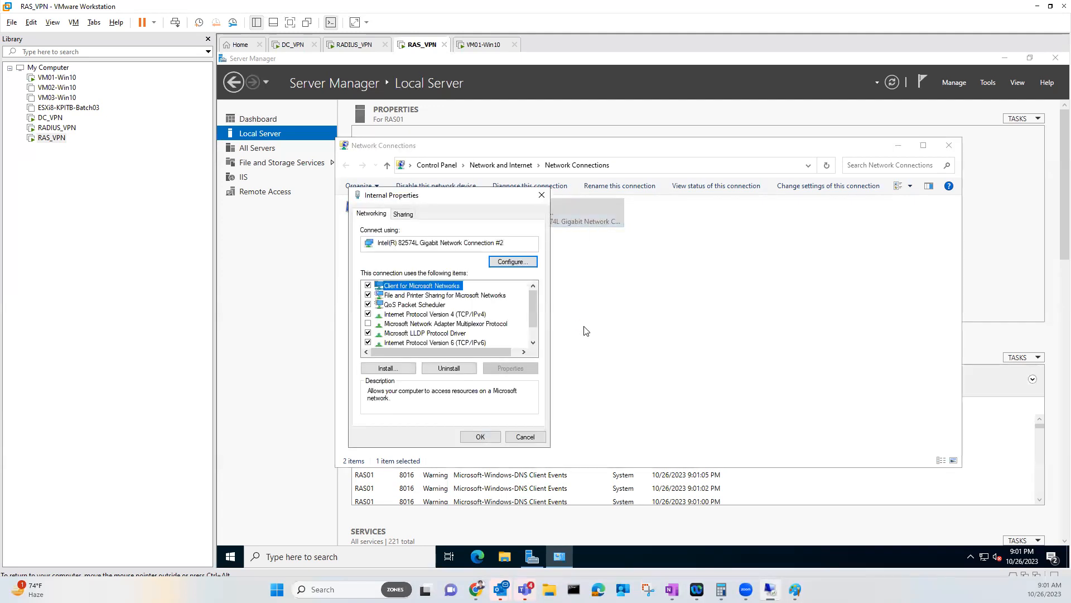
left_click(370, 343)
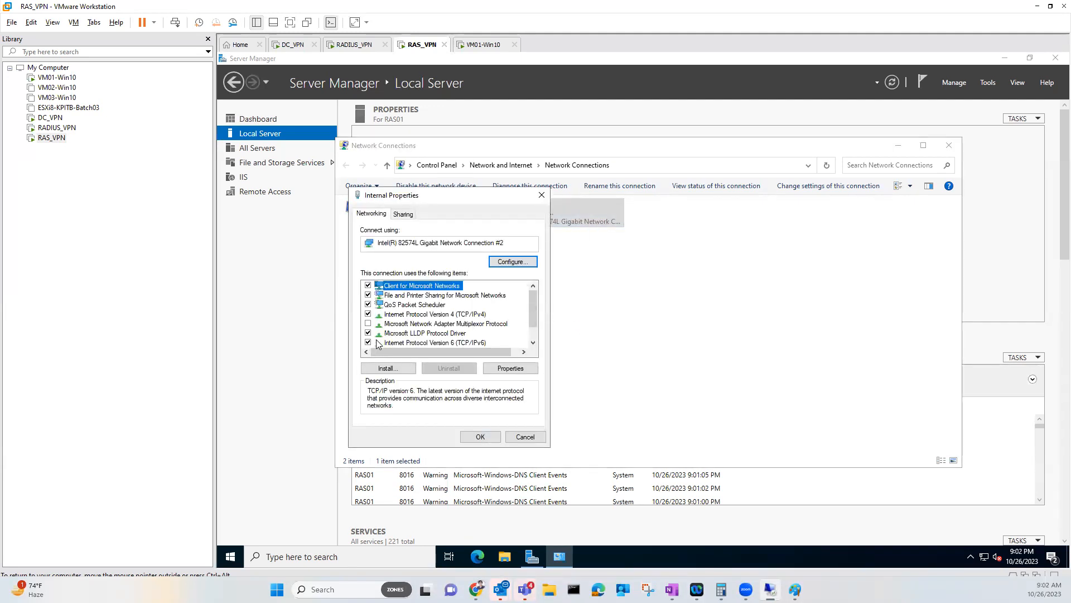
double_click(446, 314)
left_click(487, 331)
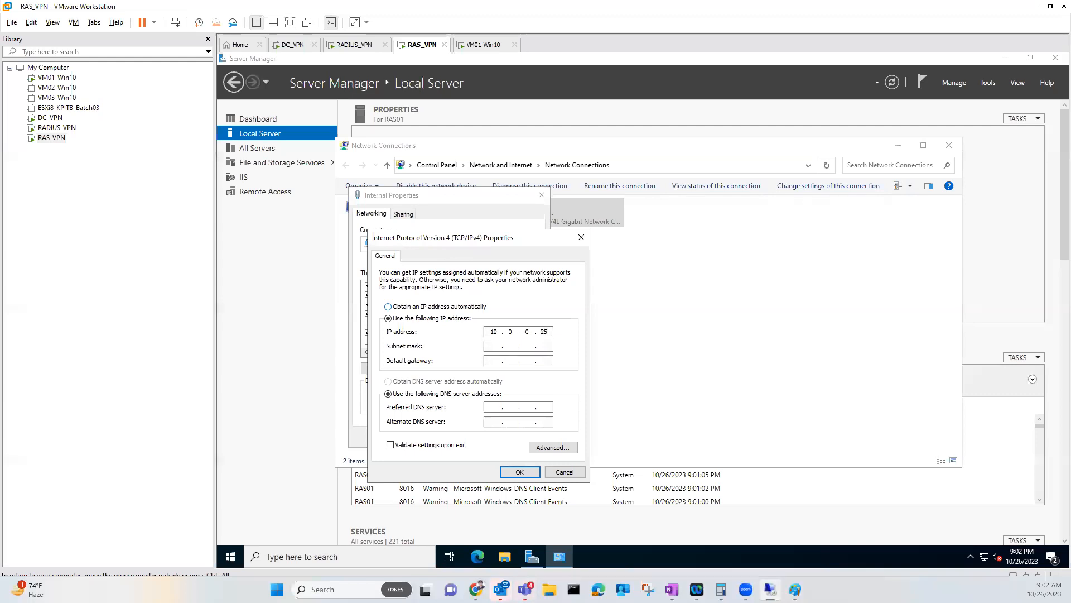
key("Tab")
key("Tab")
key("Tab")
type("10.0.0.254")
left_click(508, 471)
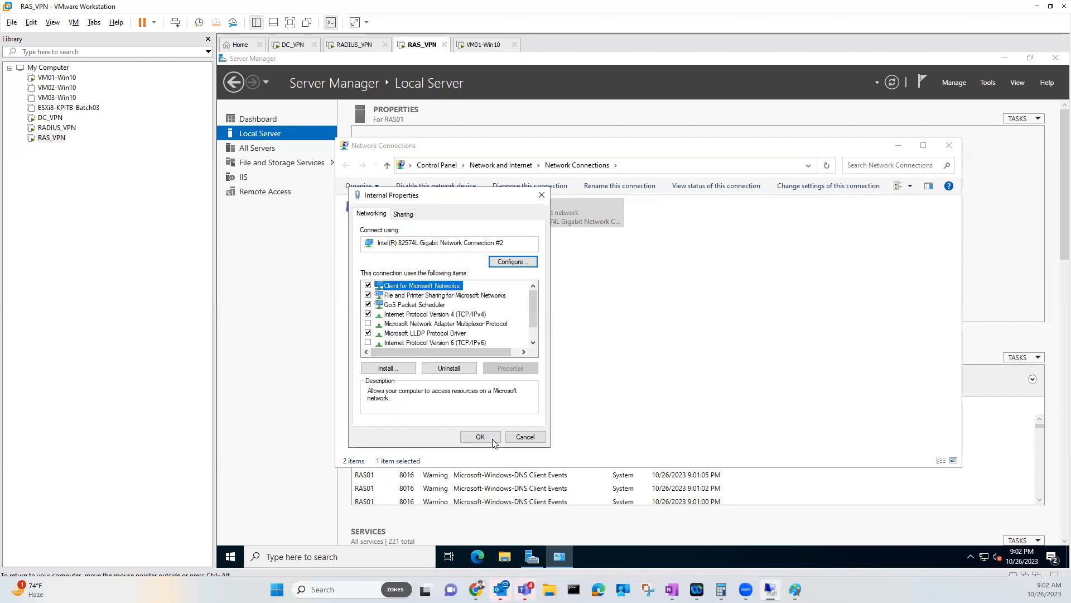
left_click(478, 436)
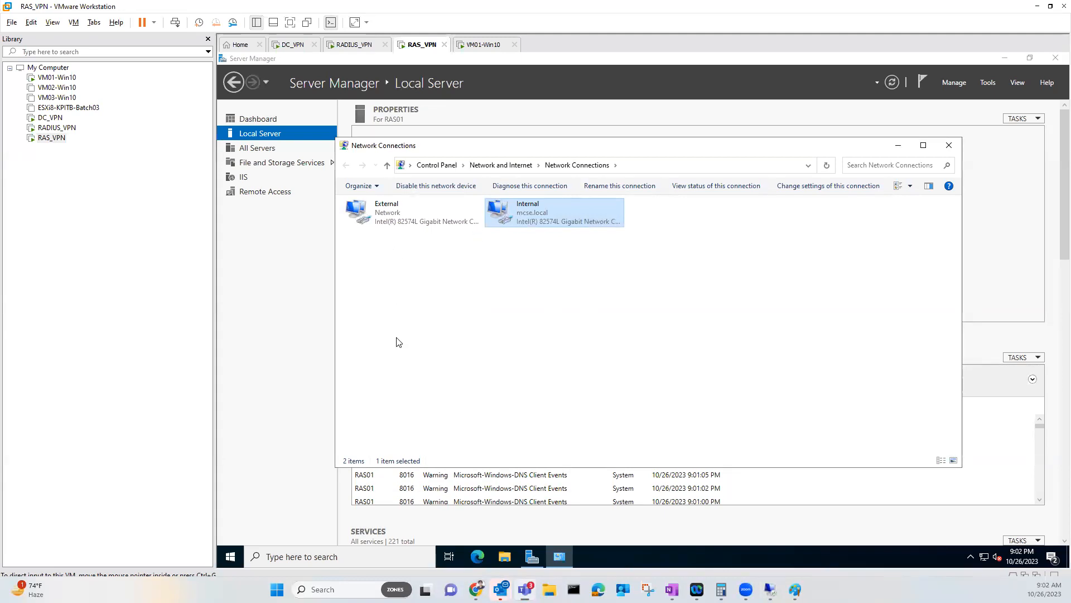
In an administrator Command Prompt on RAS_VPN, ping 8.8.8.8, then enter ping 10.0.0.254
left_click(230, 556)
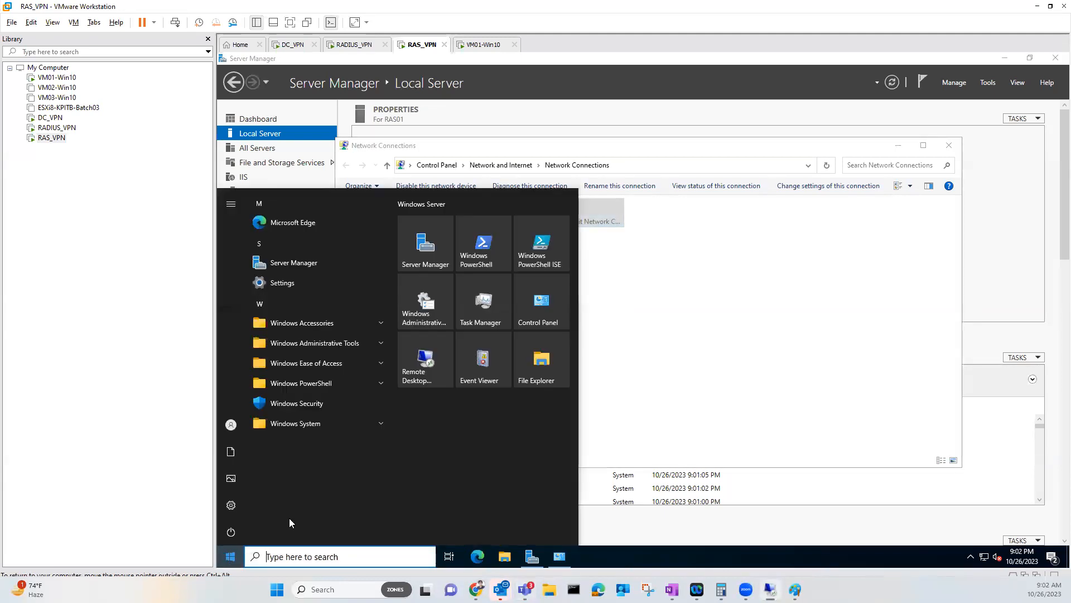
left_click(333, 422)
left_click(322, 442)
type("ping 8.8.8.8")
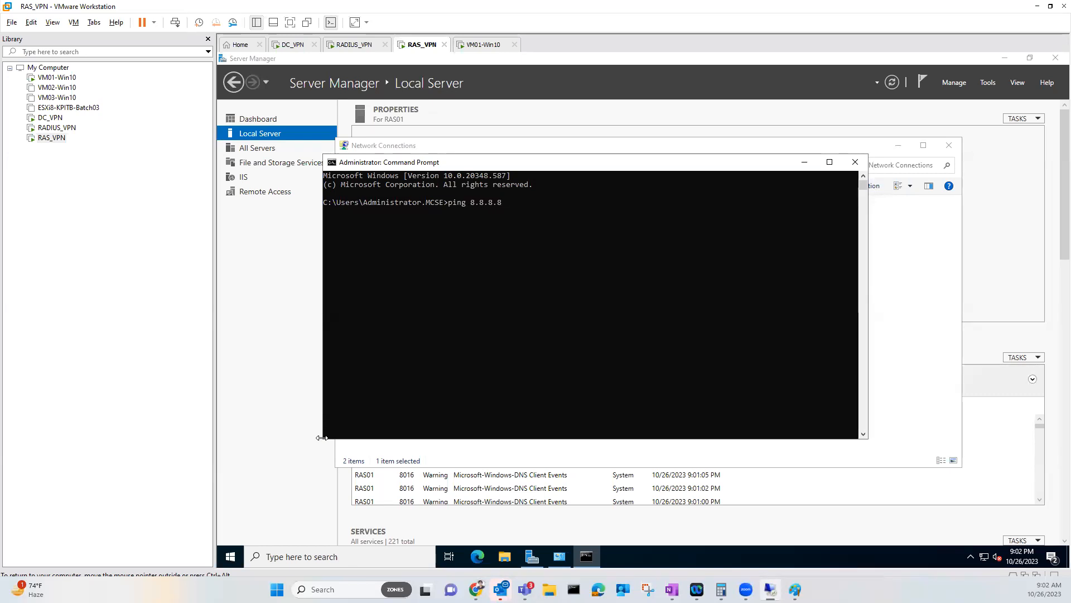
key("Return")
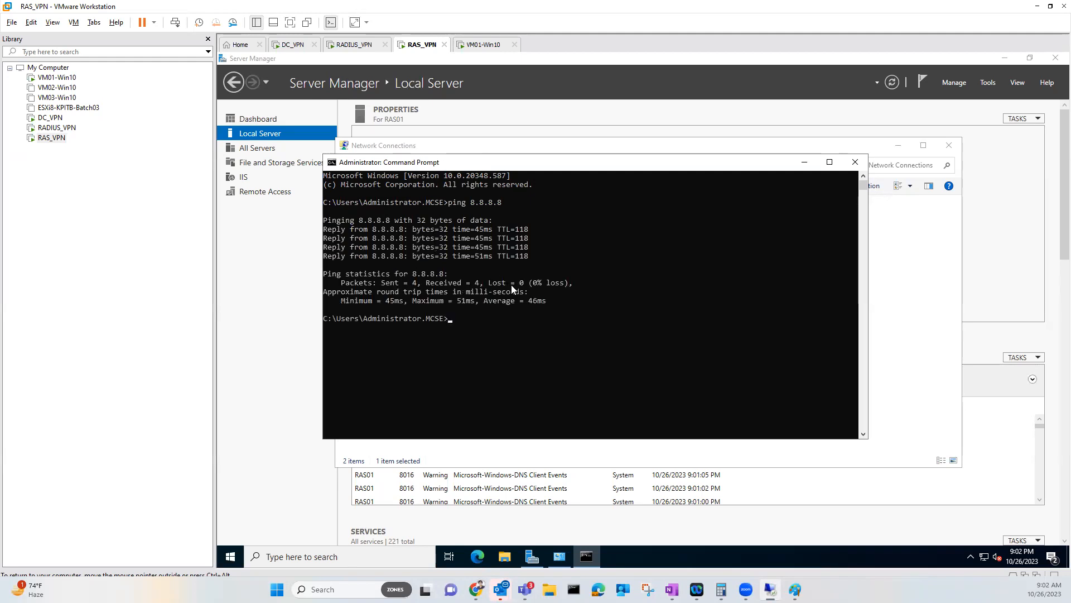
type("ping 10.0.0.254")
Run the 10.0.0.254 ping, close the server's prompt and maximize Network Connections
key("Return")
left_click(855, 162)
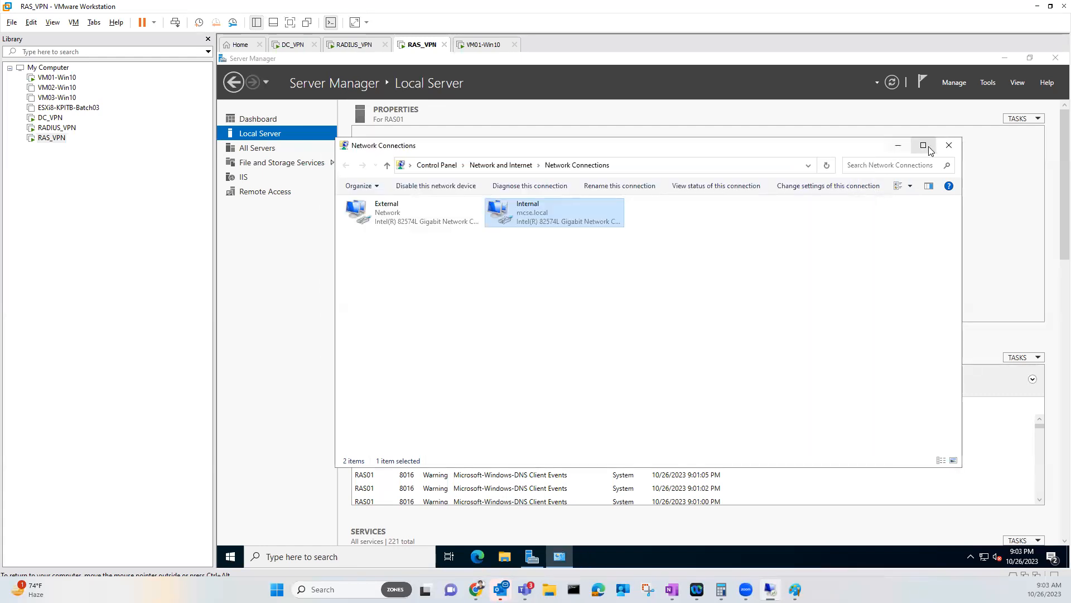
left_click(924, 145)
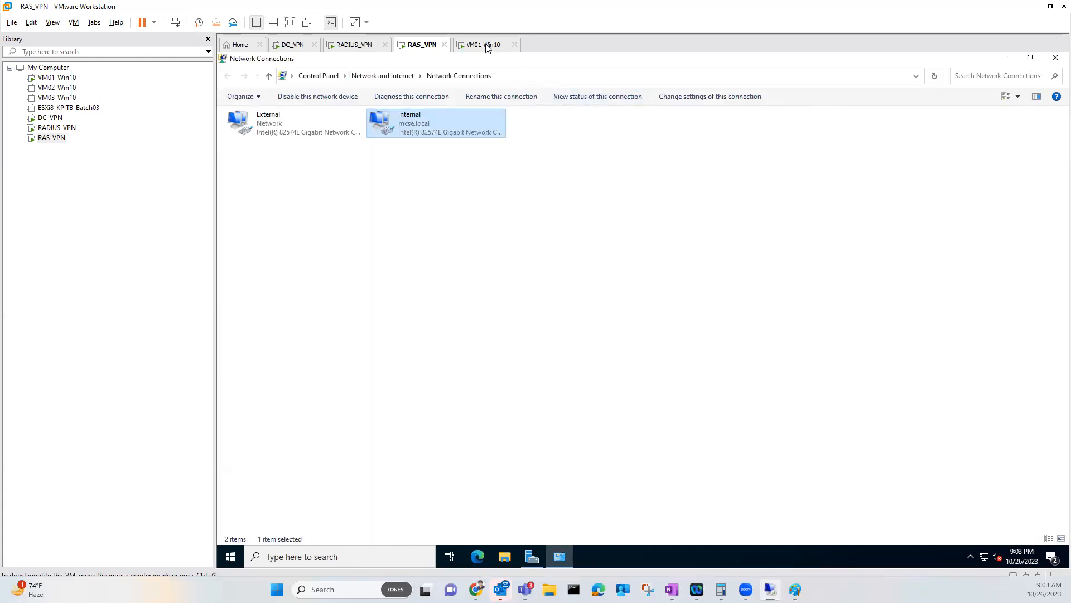
On VM01-Win10, close the 192.168.20.200 ping window and bring the 10.0.0.253 ping forward
left_click(484, 45)
left_click(627, 315)
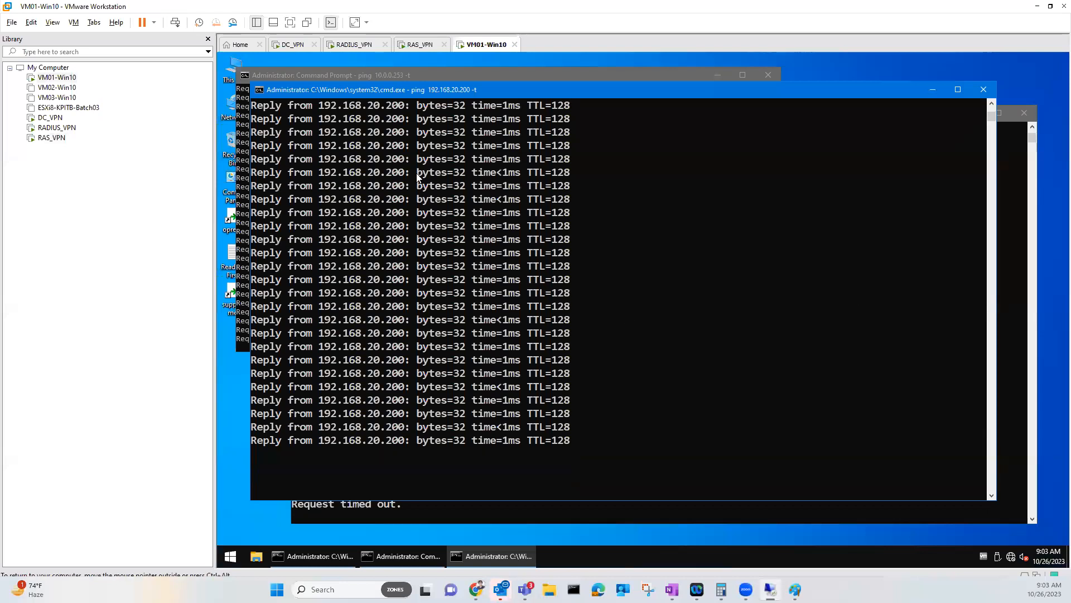
left_click_drag(433, 90, 458, 94)
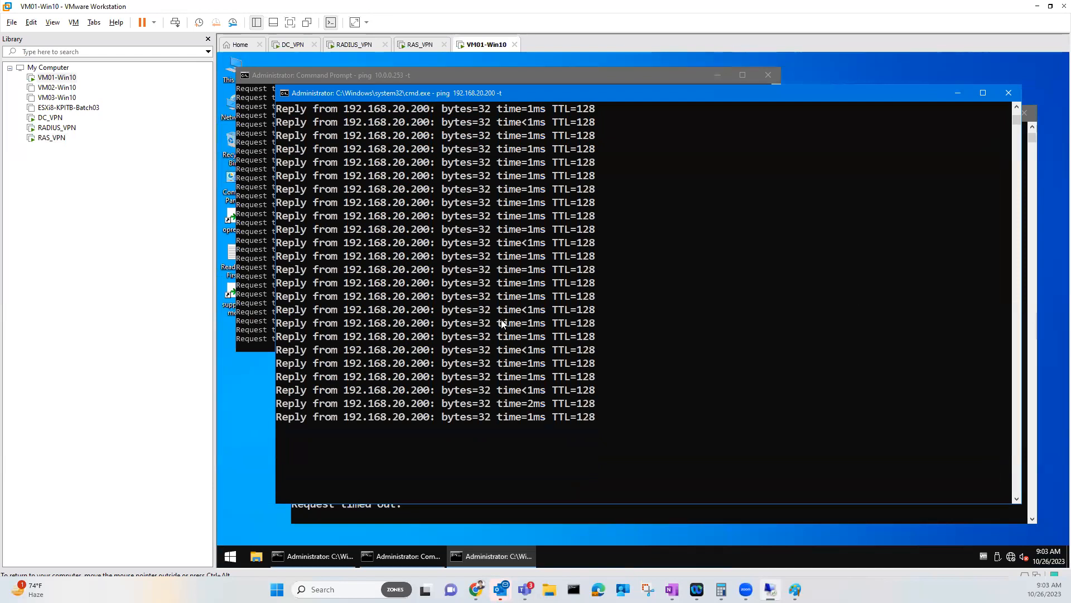
scroll(501, 320, "down", 3)
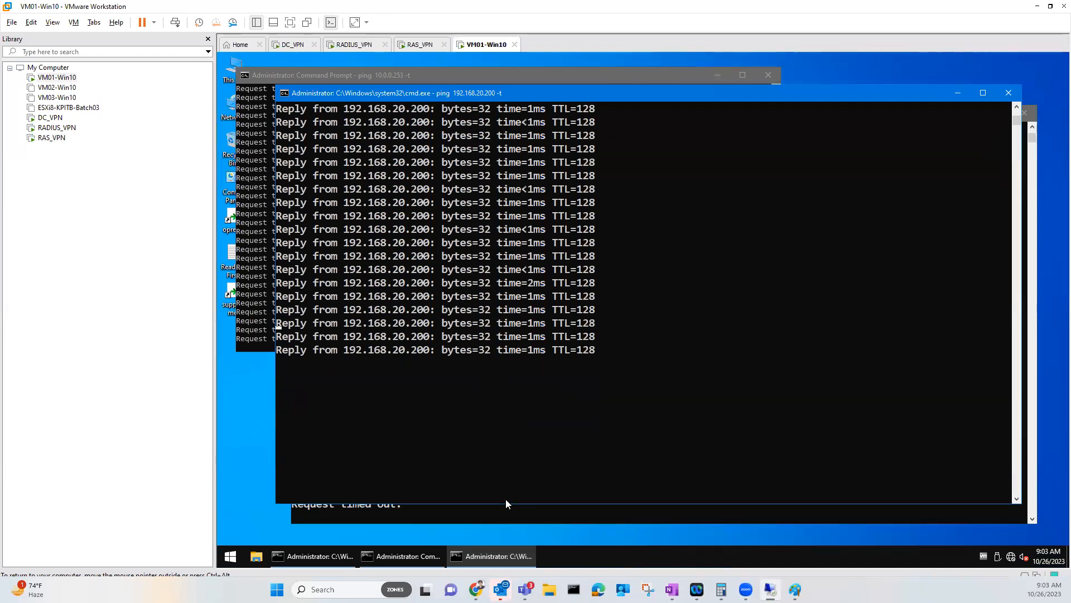
left_click(506, 513)
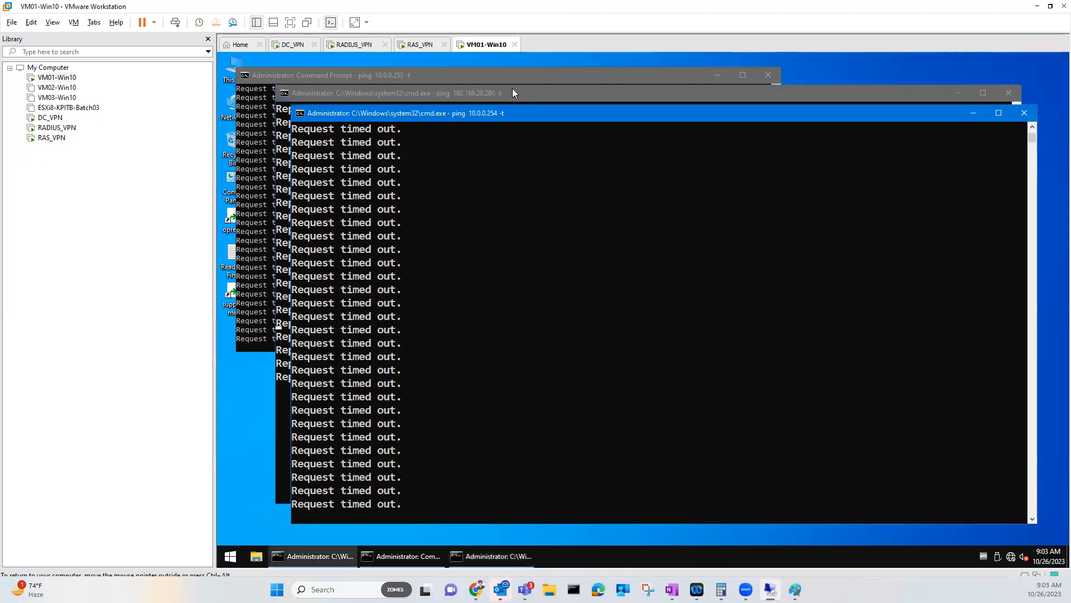
left_click(662, 93)
left_click(1002, 98)
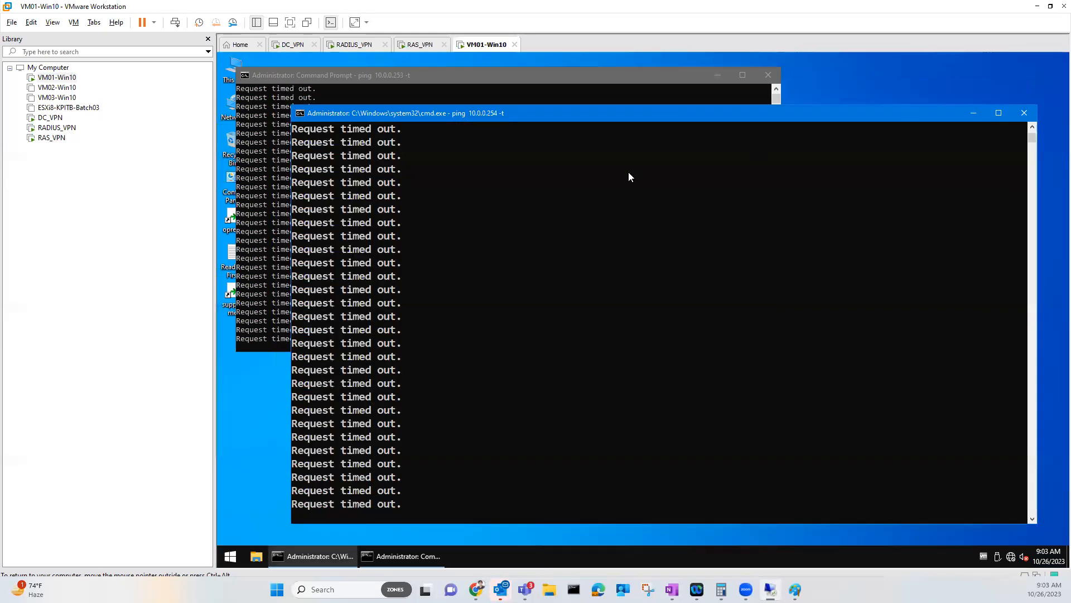
left_click_drag(556, 114, 606, 108)
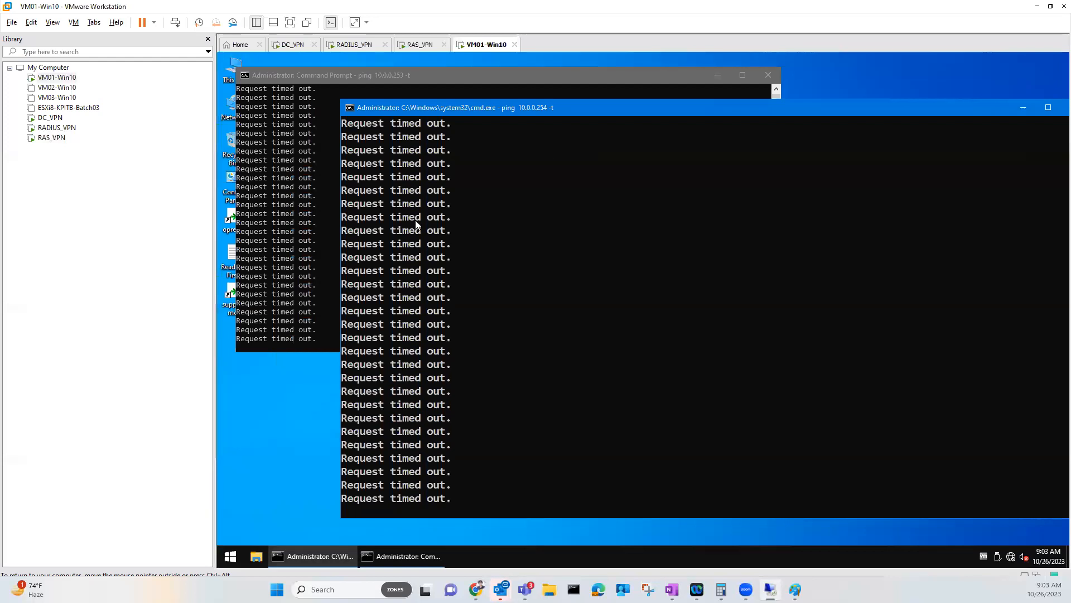
left_click(321, 191)
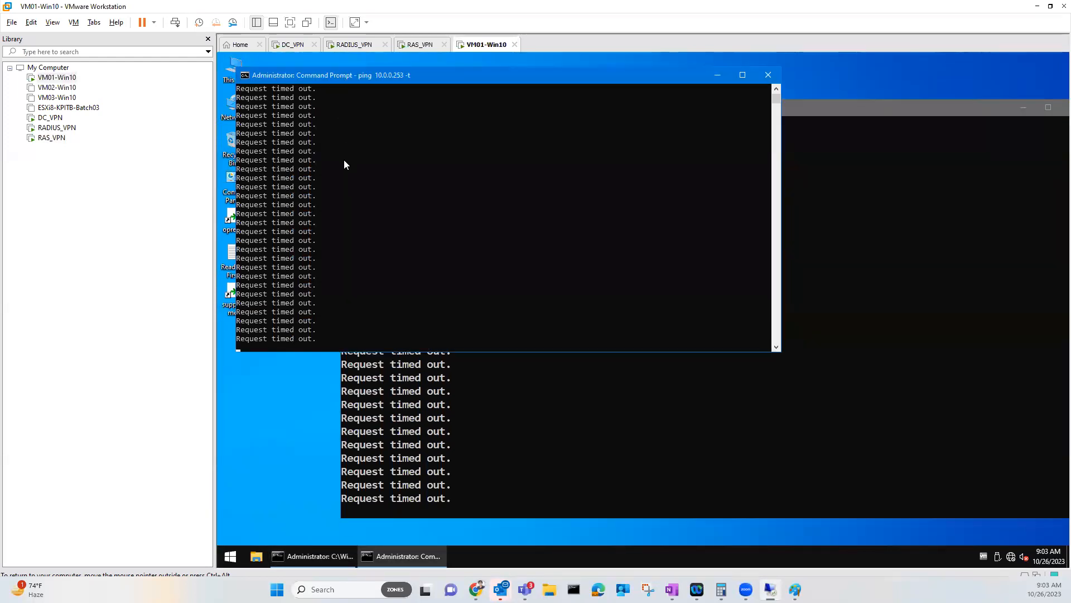
From the VM01 tray network icon, open Network & Internet settings, then Network and Sharing Center
right_click(1013, 559)
left_click(1012, 541)
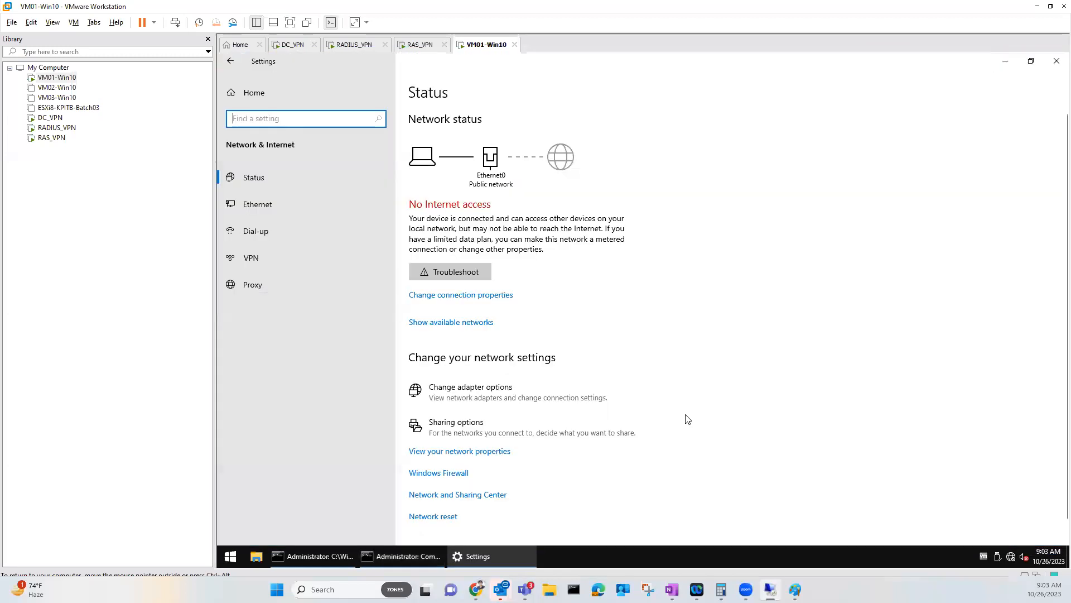
left_click(491, 501)
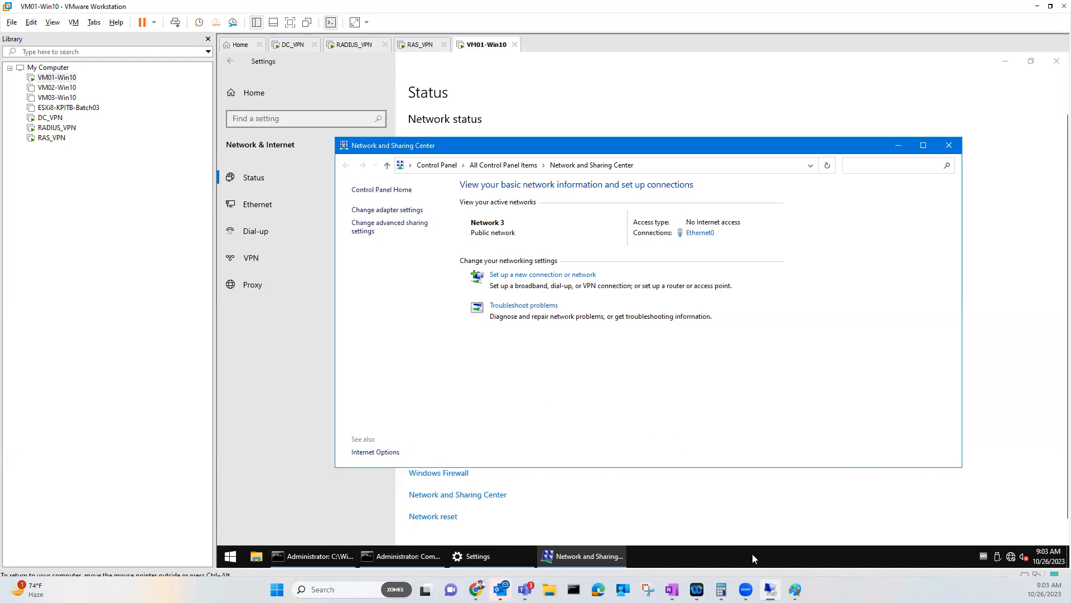
mouse_move(771, 590)
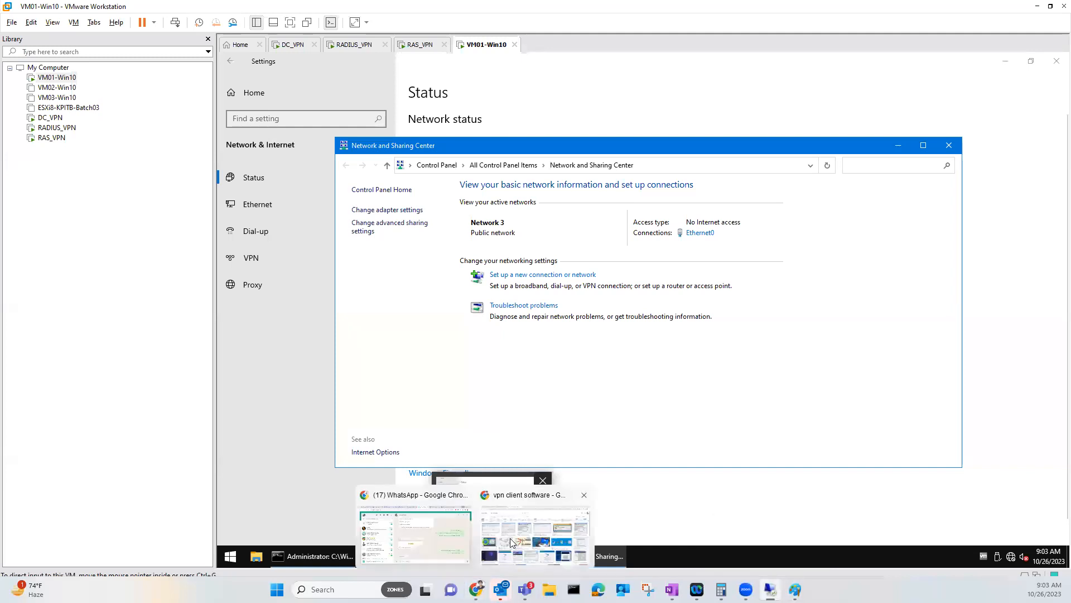
Search Google Images for 'cisco anyconnect', then bring the Paint network diagram forward
left_click(512, 538)
left_click(105, 107)
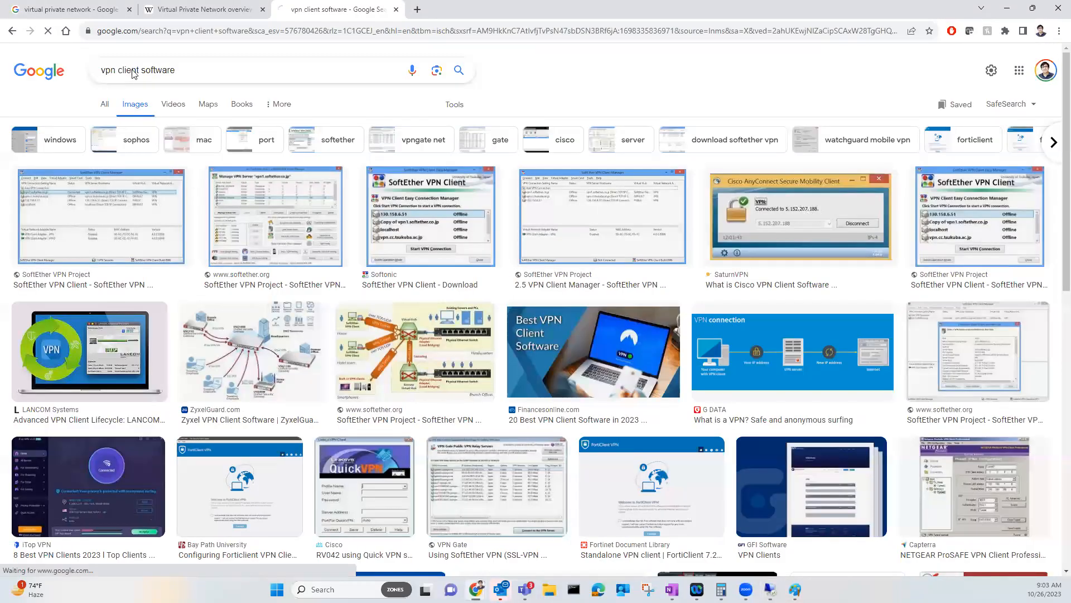
left_click(141, 72)
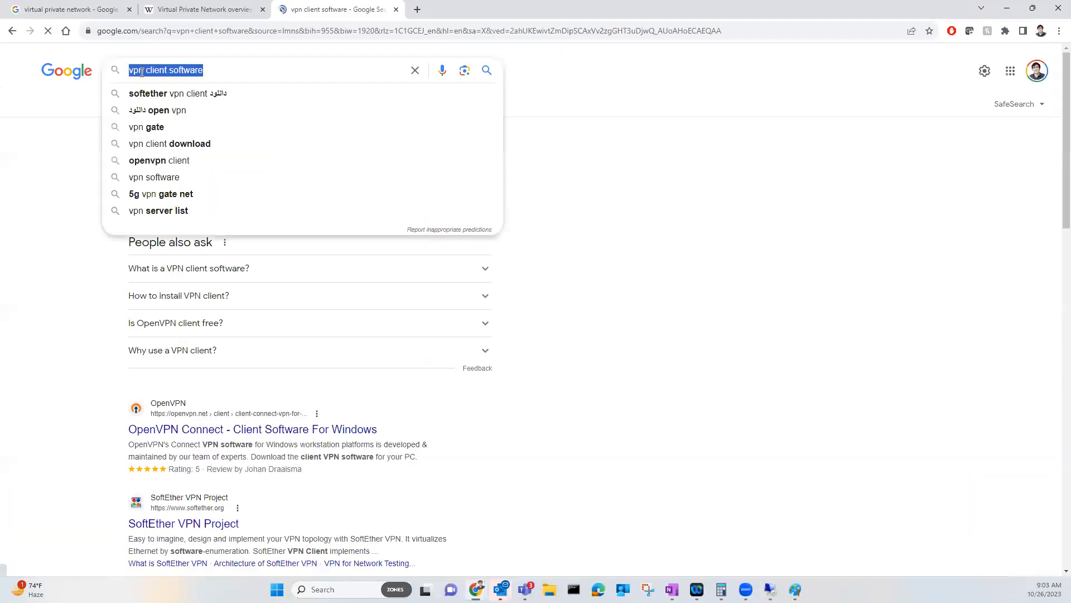
type("cisco anny")
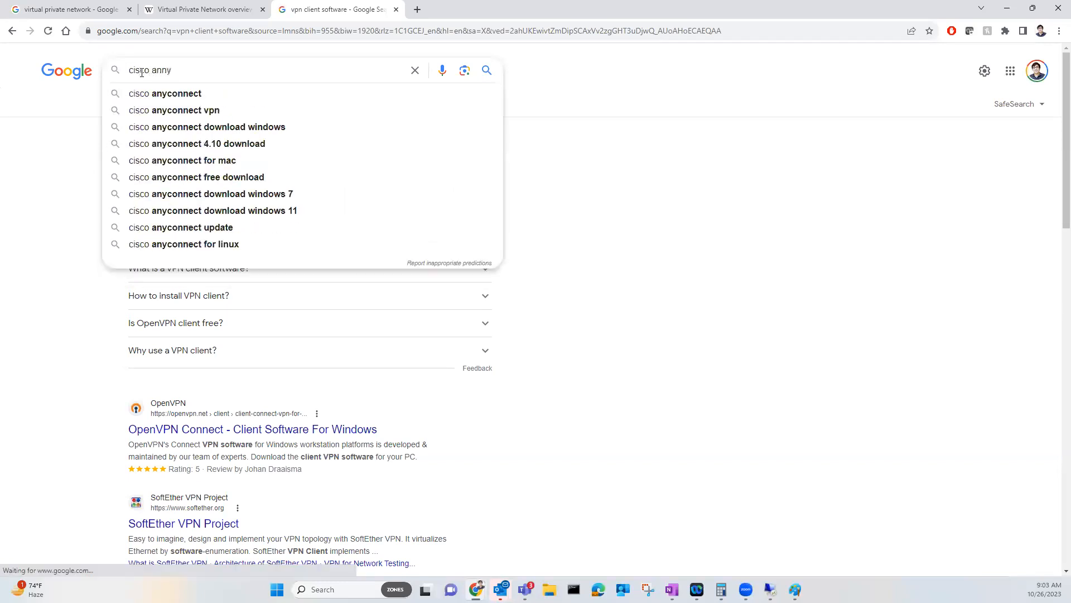
key("Down")
key("Return")
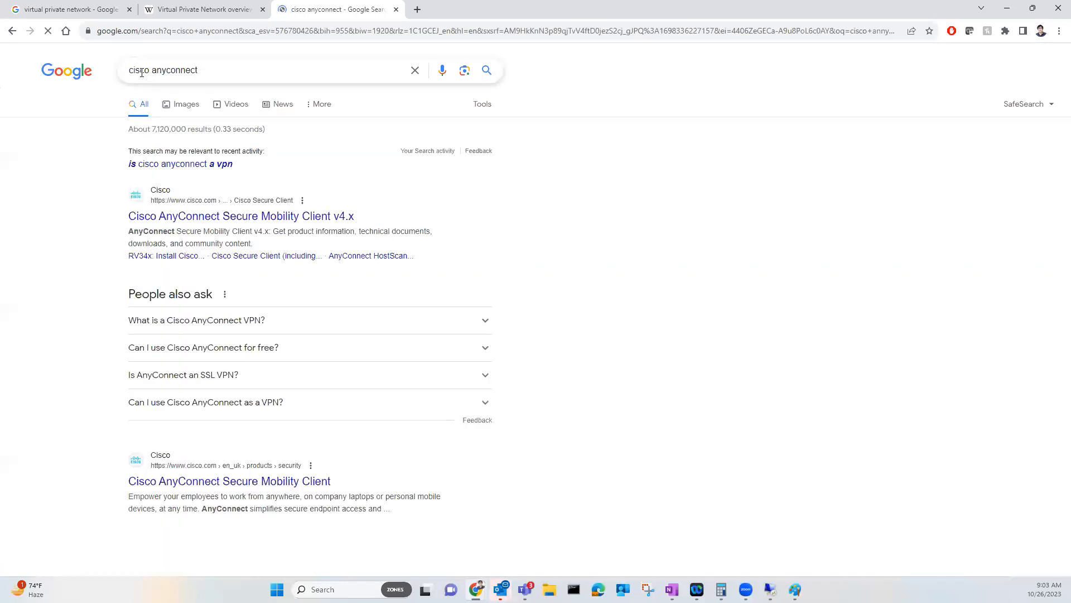
left_click(182, 111)
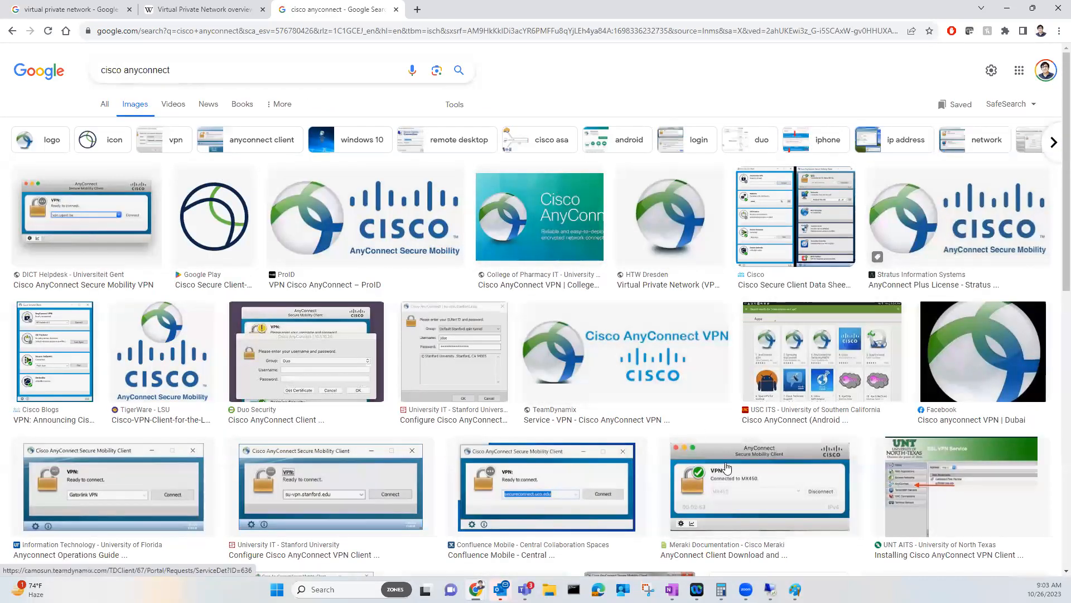
left_click(831, 533)
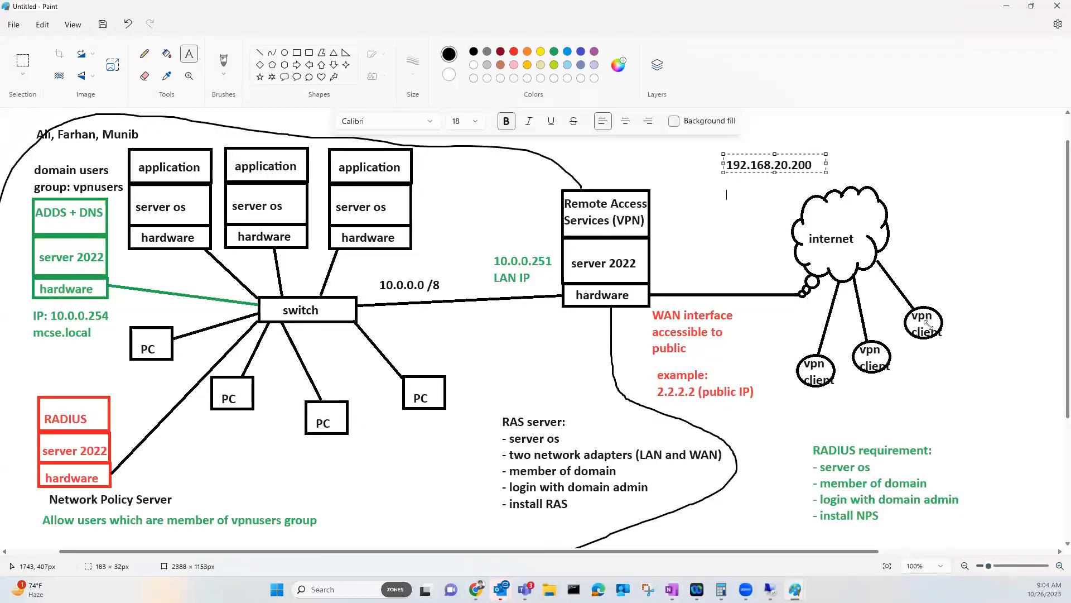
Glance at the cisco anyconnect image results, return to the Paint diagram, then to VM01-Win10
mouse_move(795, 589)
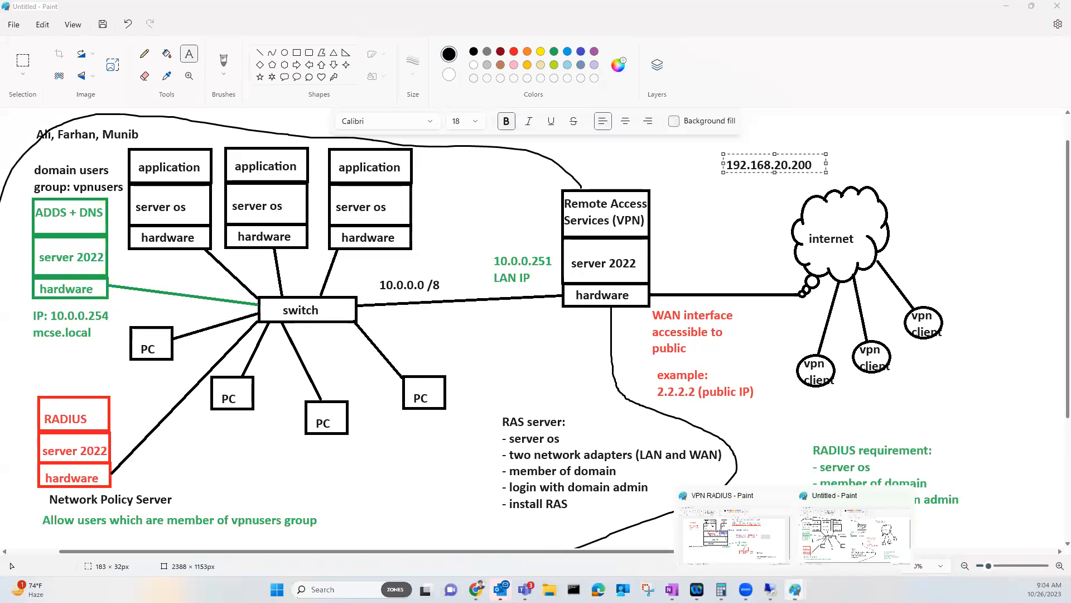
mouse_move(476, 589)
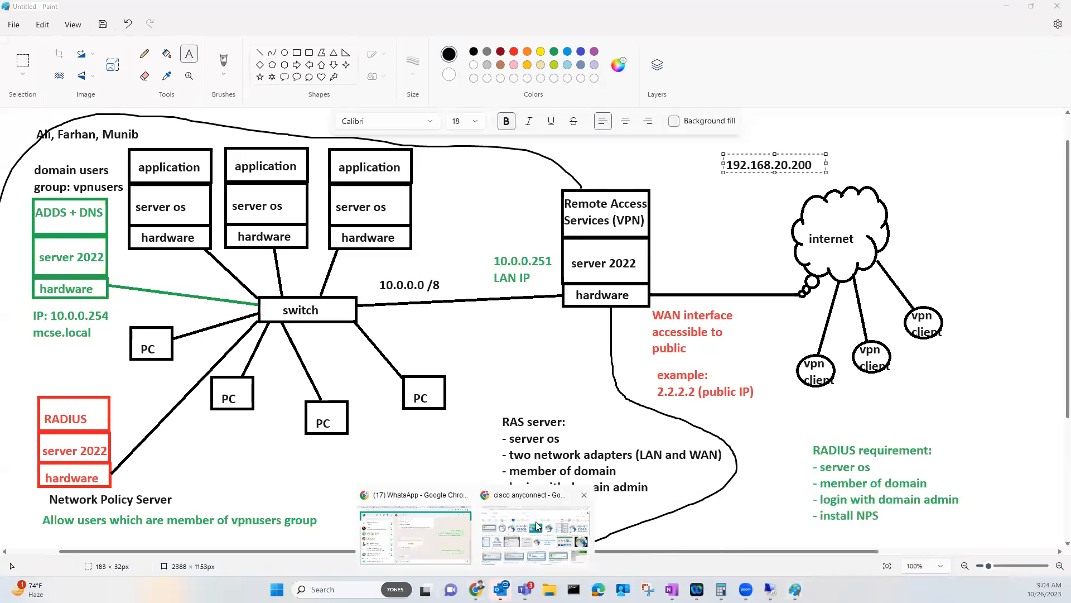
left_click(535, 528)
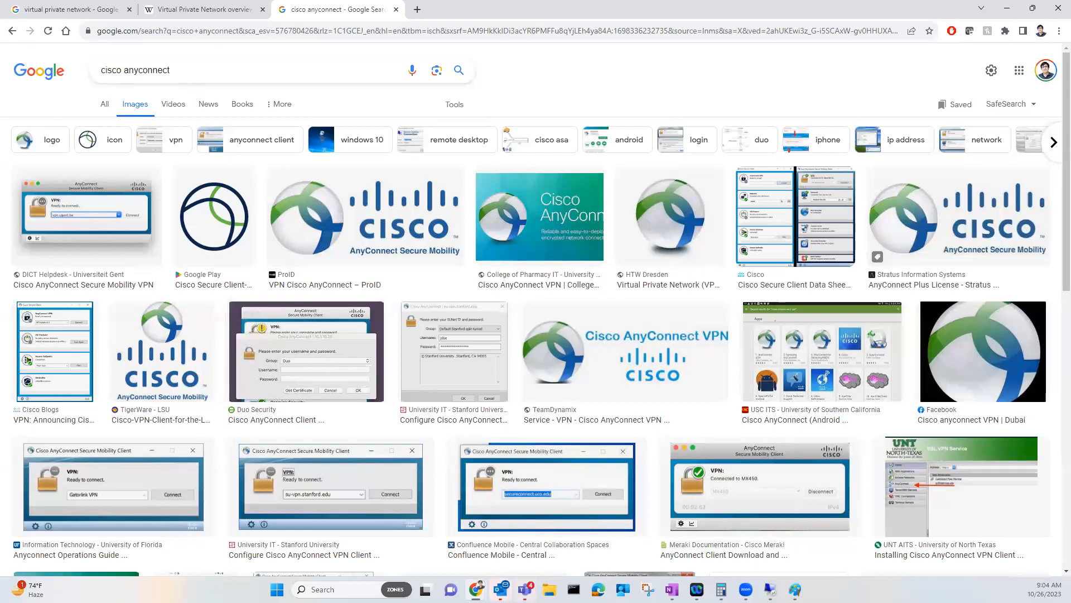
mouse_move(795, 589)
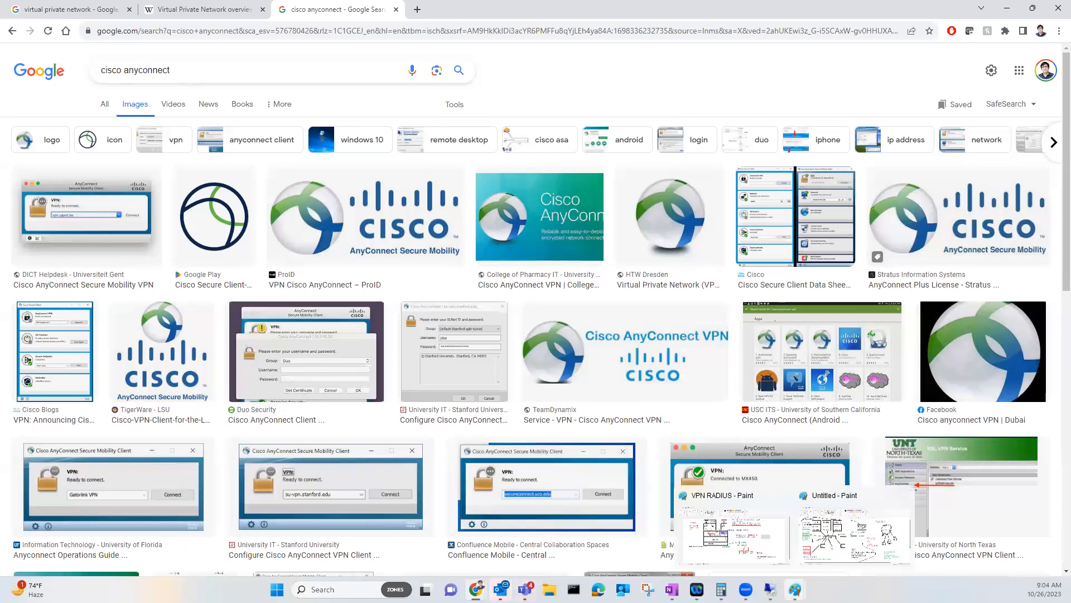
left_click(819, 544)
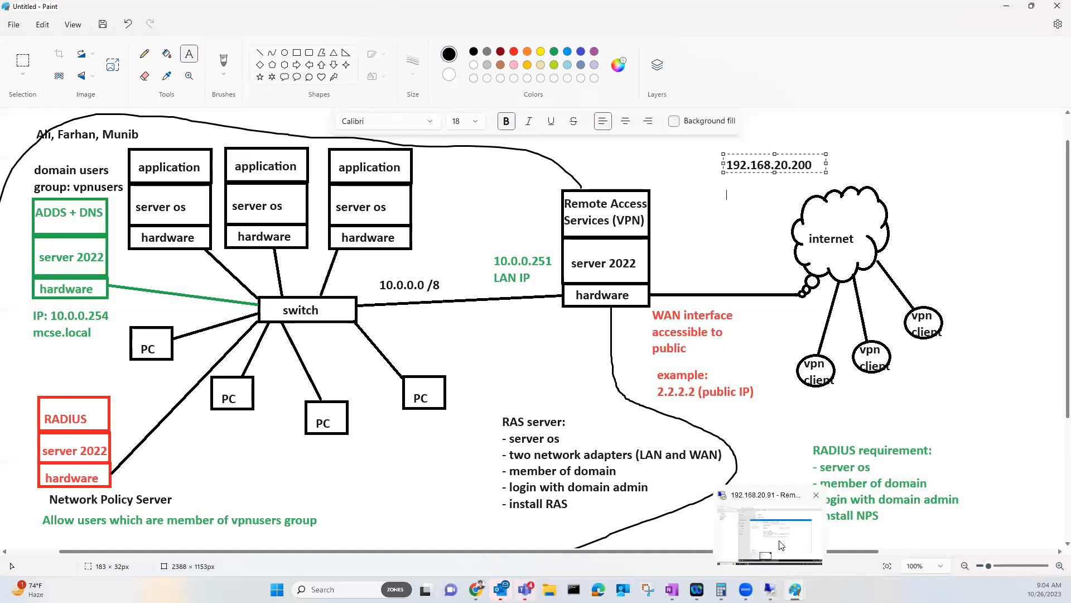
left_click(770, 589)
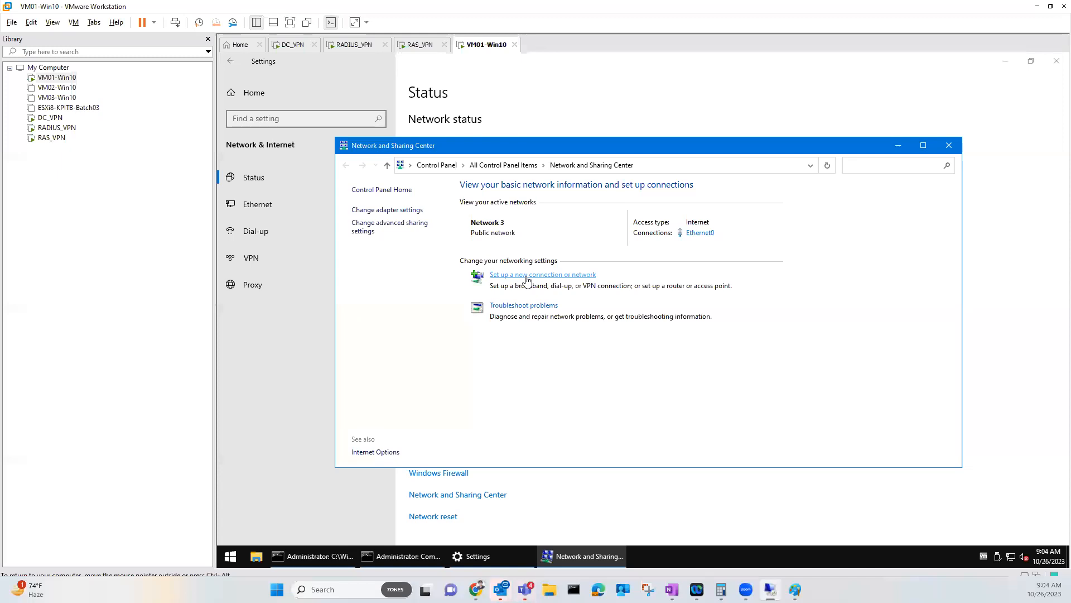
Start the new connection wizard on VM01 and choose Connect to a workplace
left_click(527, 275)
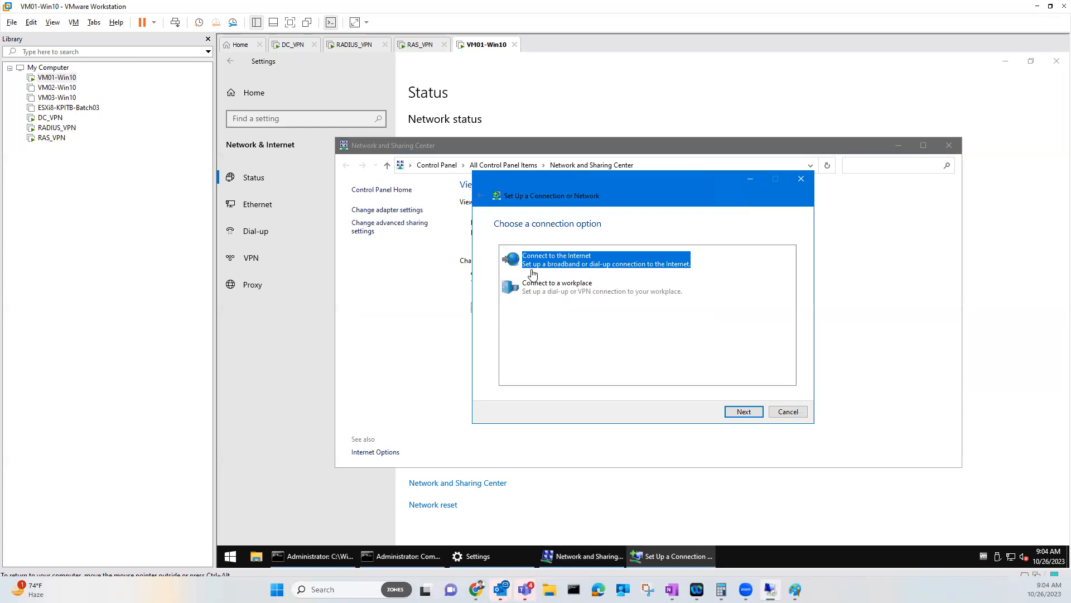
left_click(801, 180)
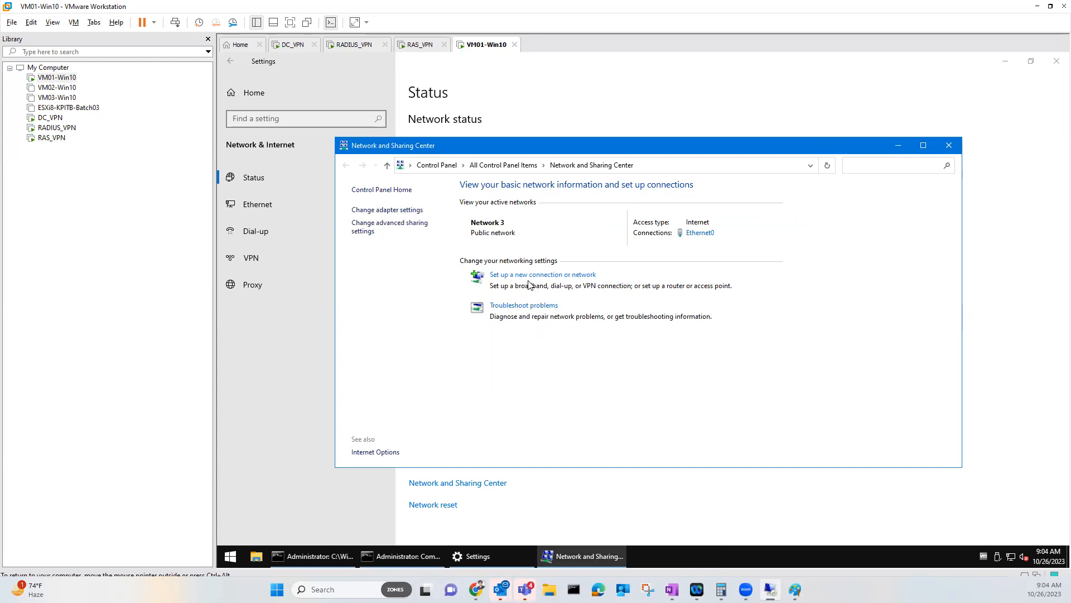
left_click(568, 276)
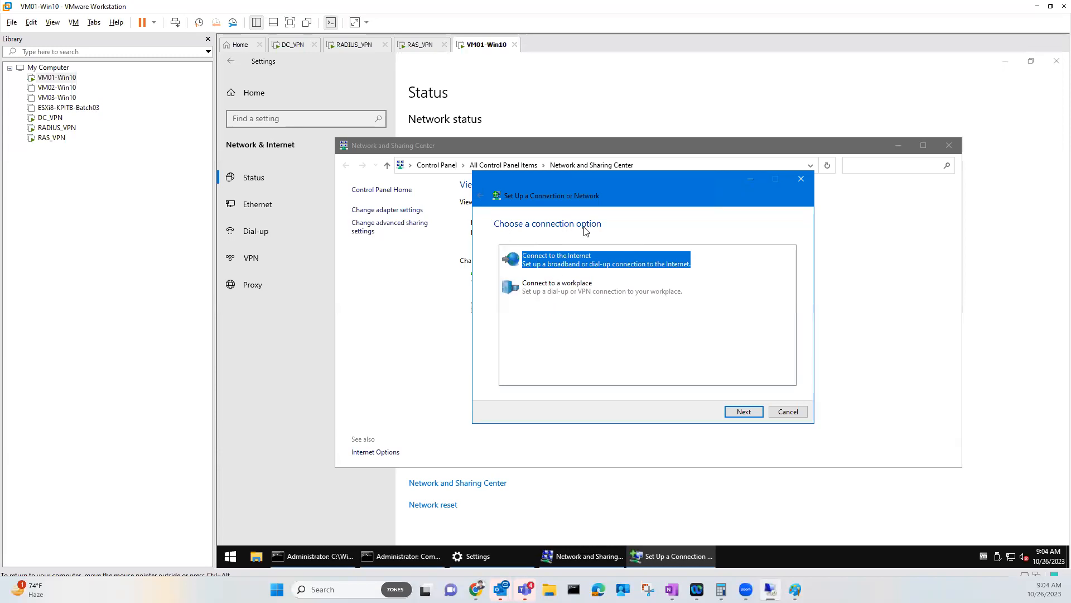
left_click(533, 293)
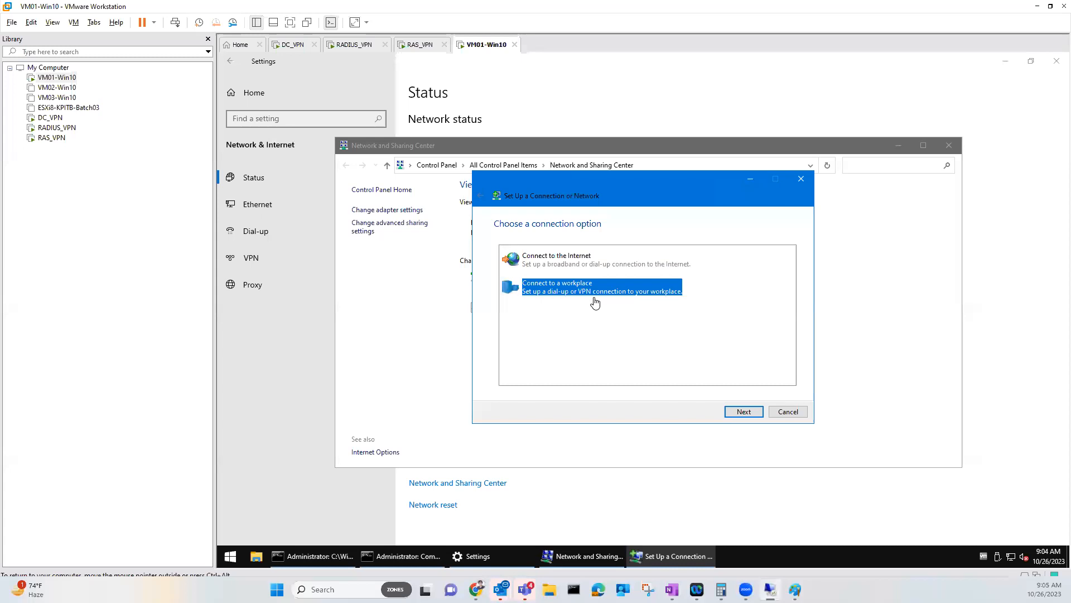
left_click(586, 266)
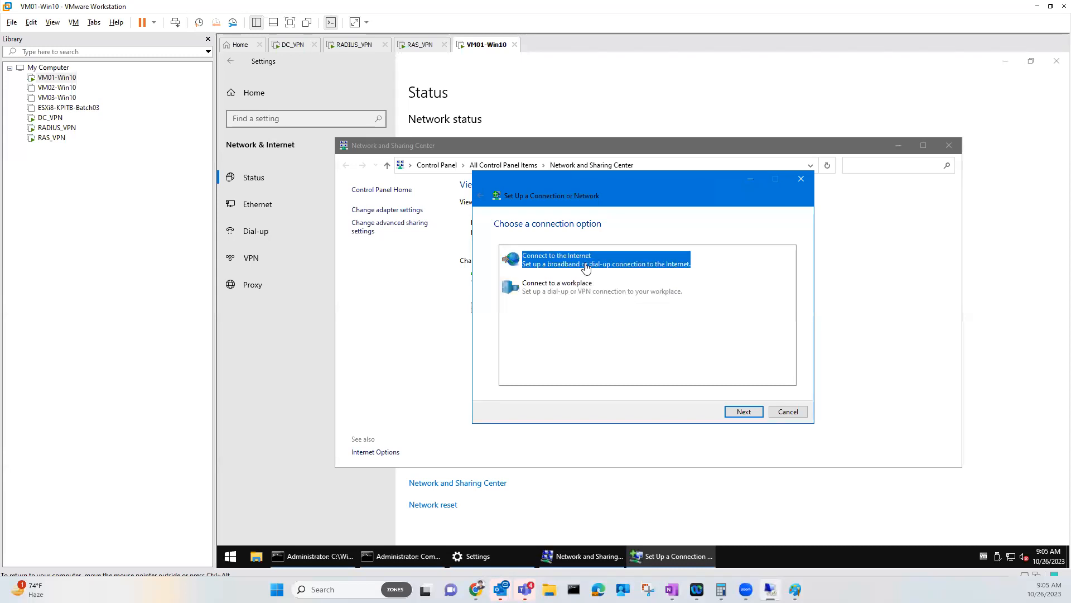
left_click(585, 289)
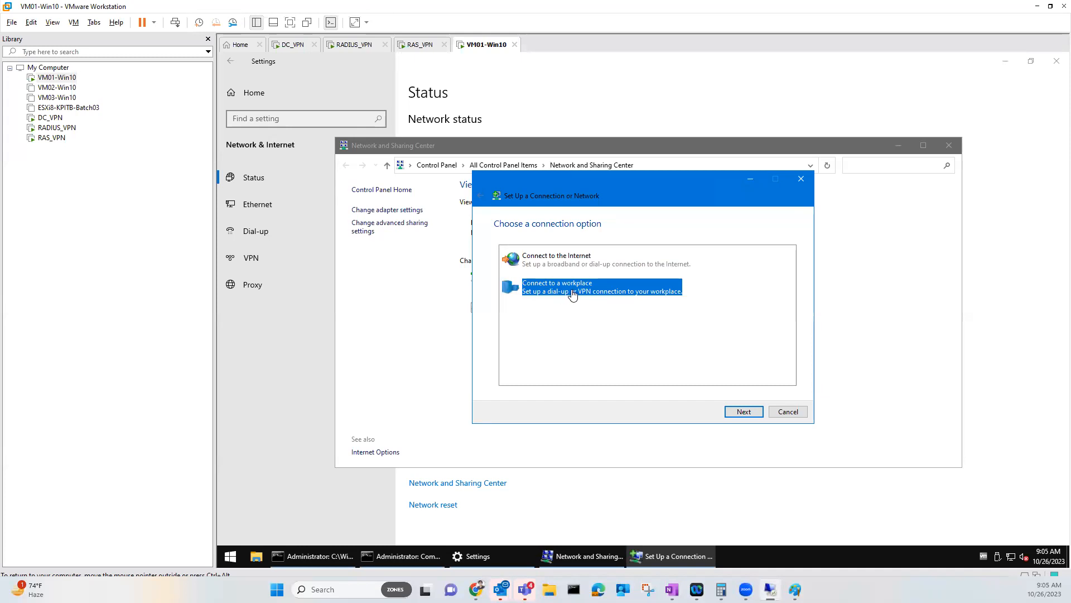
left_click(736, 414)
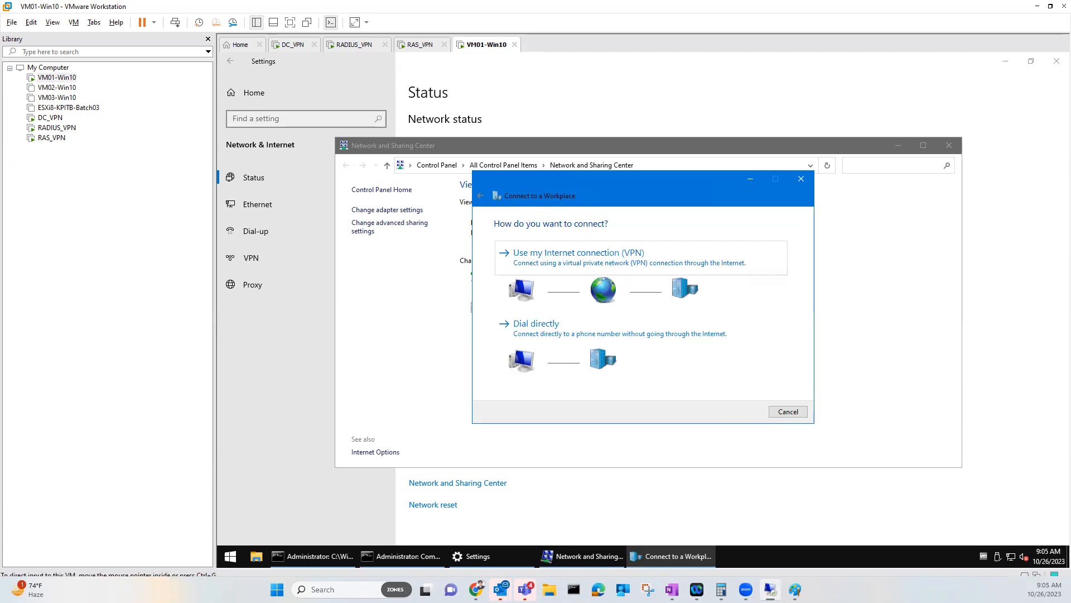
Choose 'Use my Internet connection (VPN)' in the workplace wizard
mouse_move(522, 273)
left_mouse_down()
mouse_move(529, 306)
mouse_move(522, 277)
mouse_move(595, 284)
left_mouse_up()
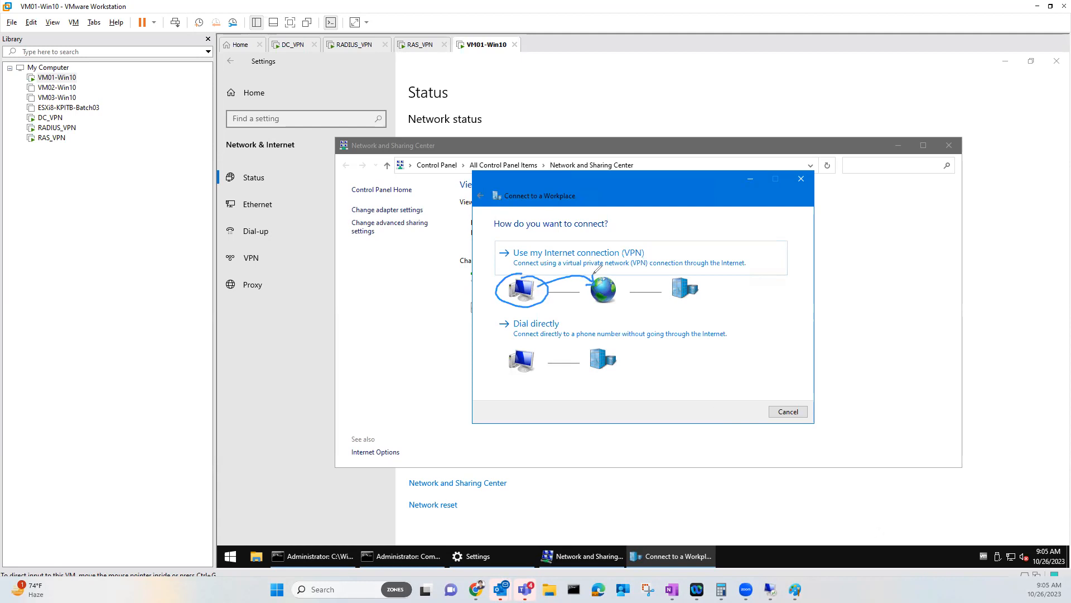
mouse_move(594, 273)
left_mouse_down()
mouse_move(650, 270)
mouse_move(668, 287)
left_mouse_up()
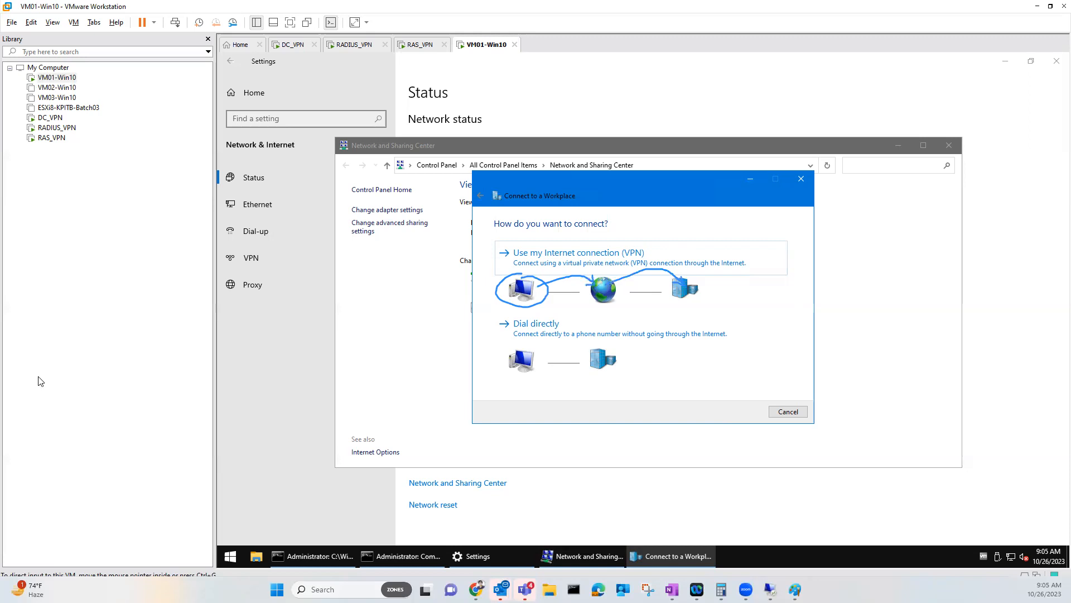
left_click(619, 264)
Create the VPN connection myofficeVPN to 192.168.20.200 without remembering credentials
left_click(613, 266)
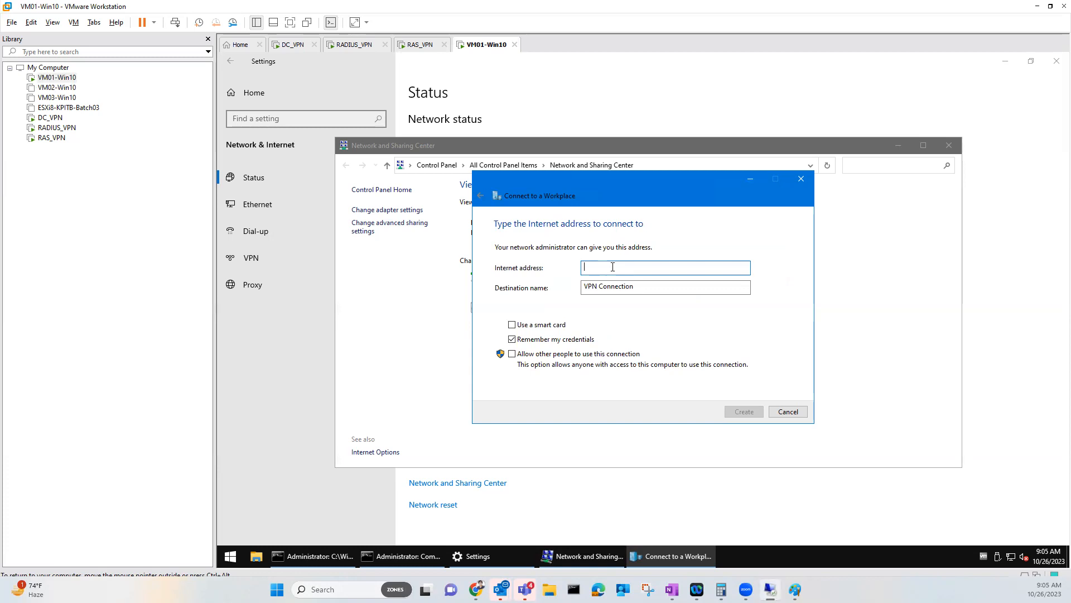
type("192.168.20.200")
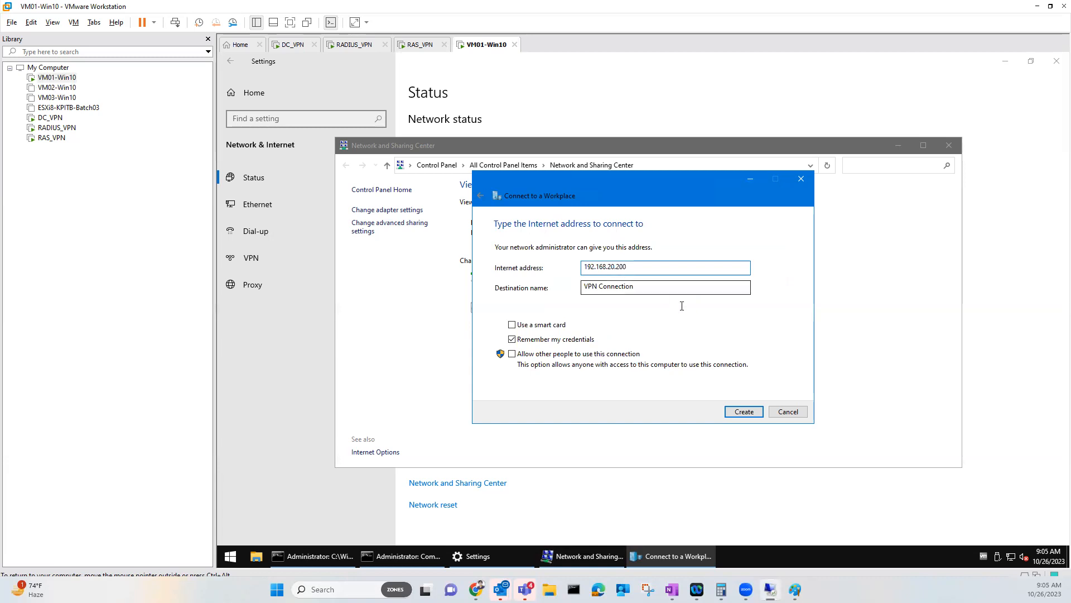
key("Tab")
type("my")
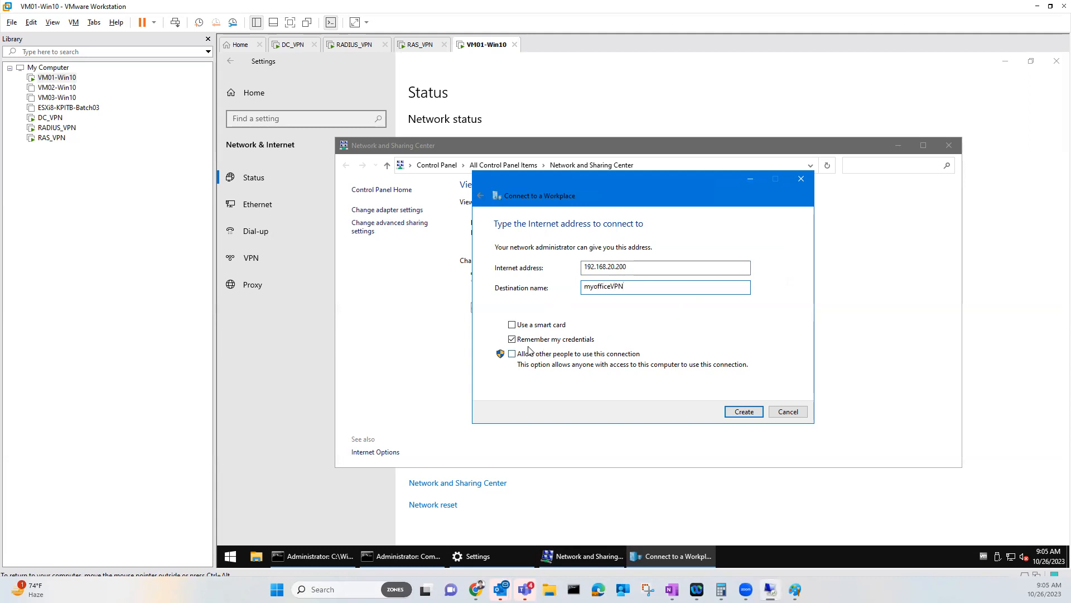
left_click(512, 340)
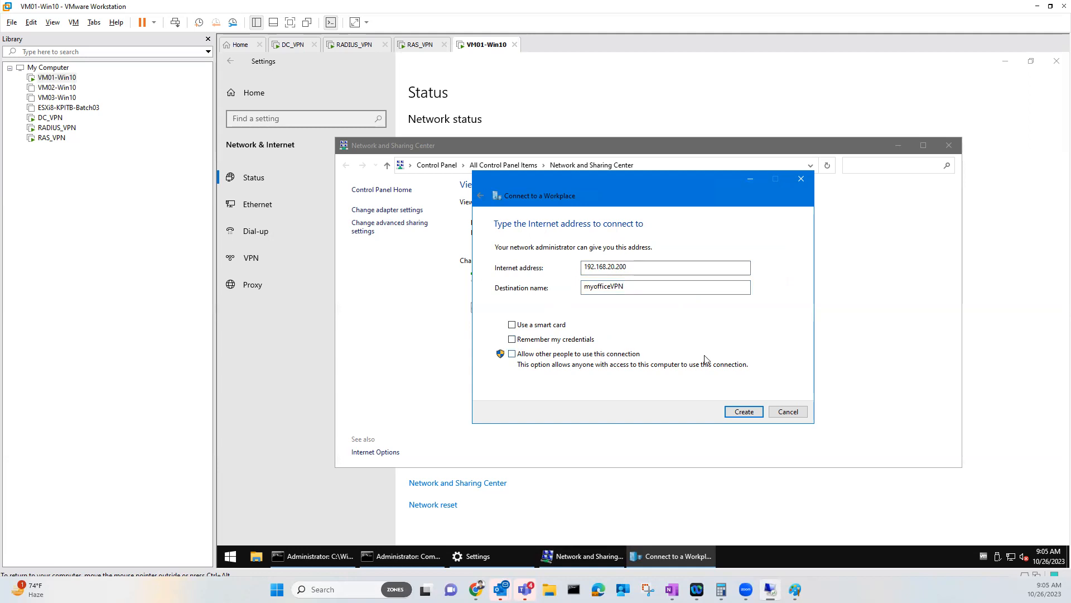
left_click(744, 411)
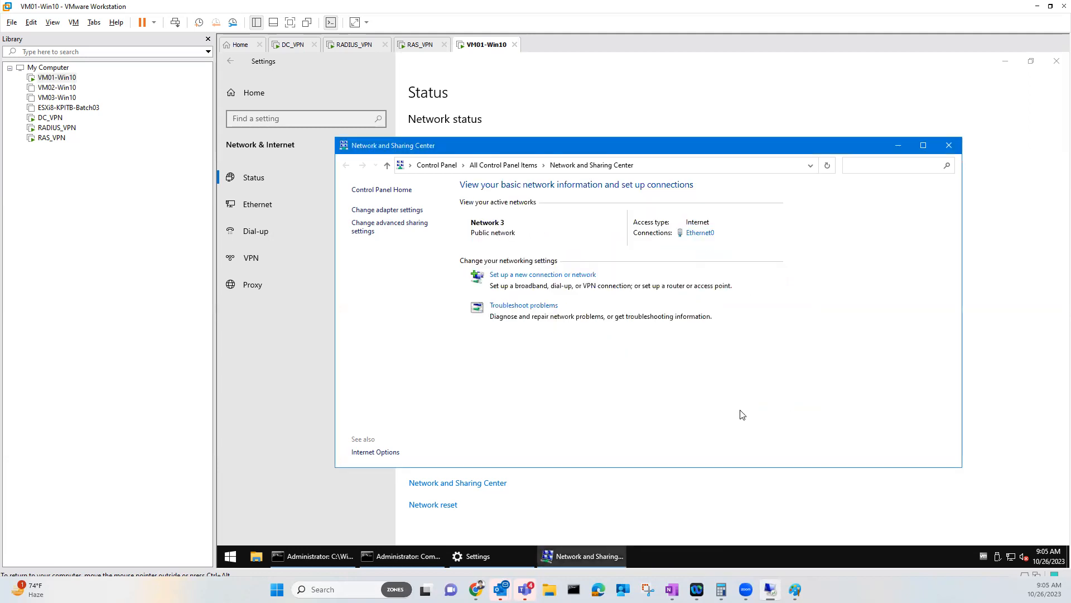
In myofficeVPN's Security properties, keep VPN type Automatic and allow MS-CHAP v2 protocols
left_click(399, 211)
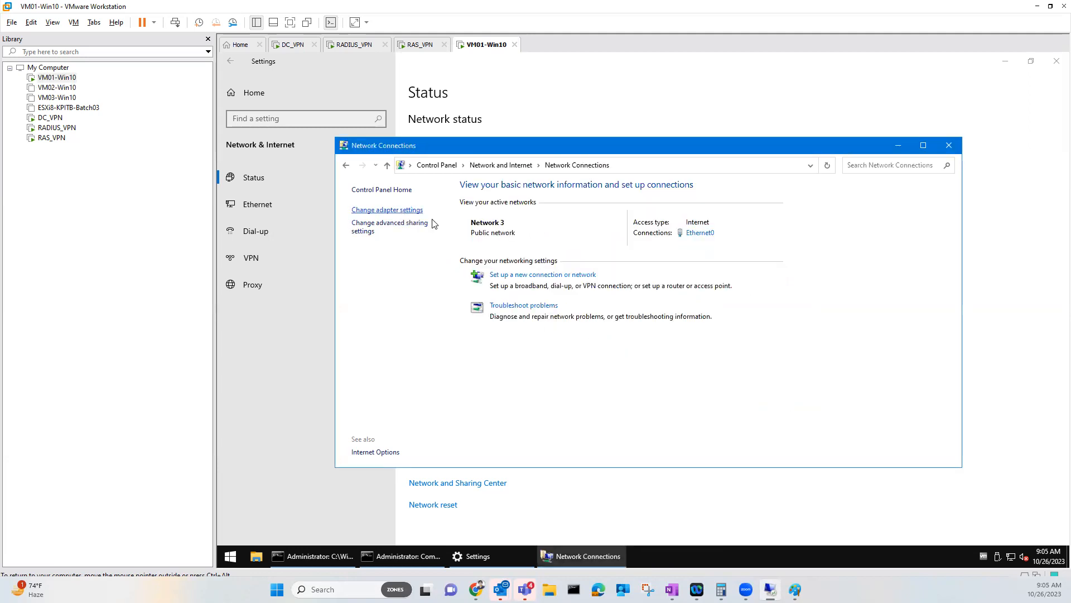
left_click(527, 222)
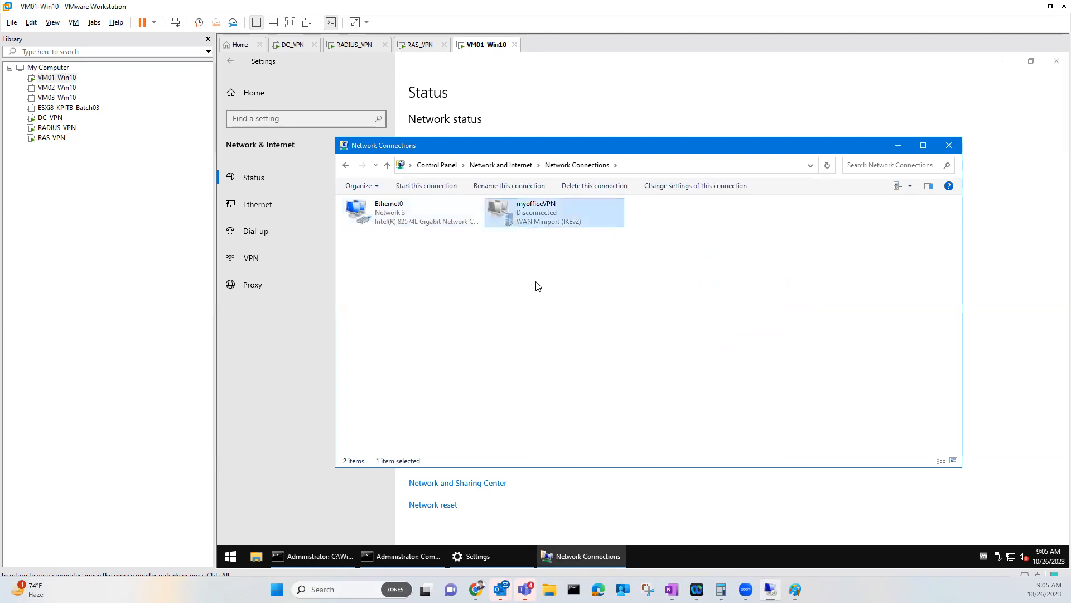
right_click(545, 226)
left_click(576, 337)
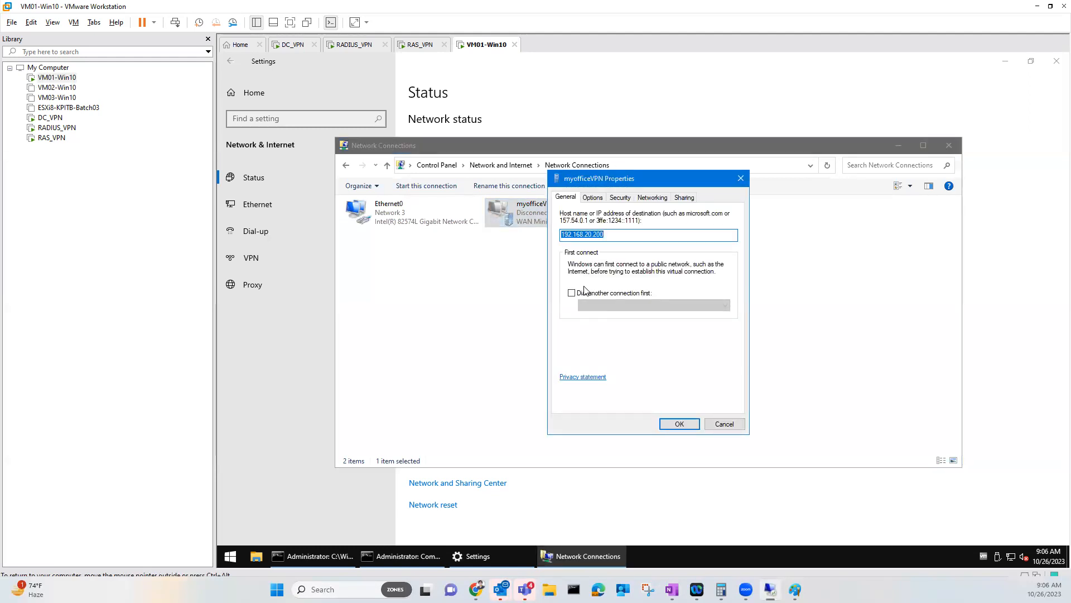
left_click(619, 199)
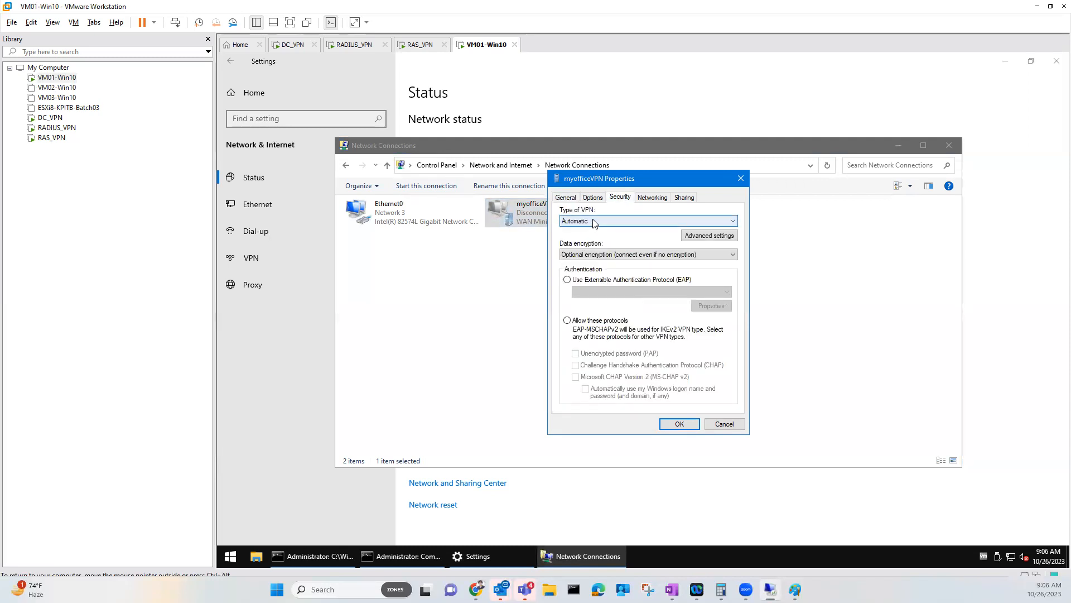
left_click(645, 222)
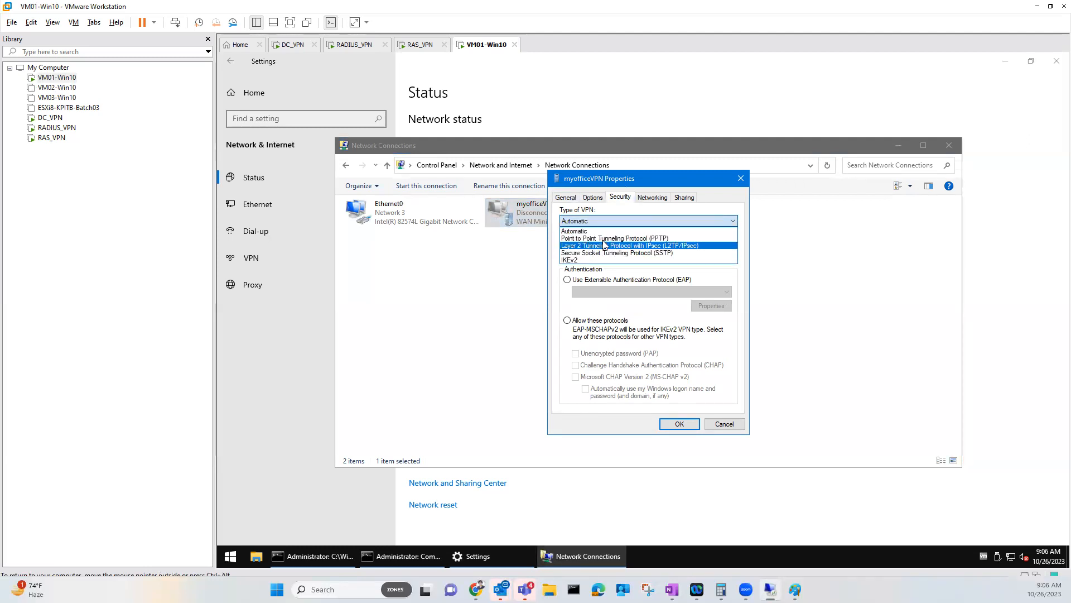
left_click(590, 230)
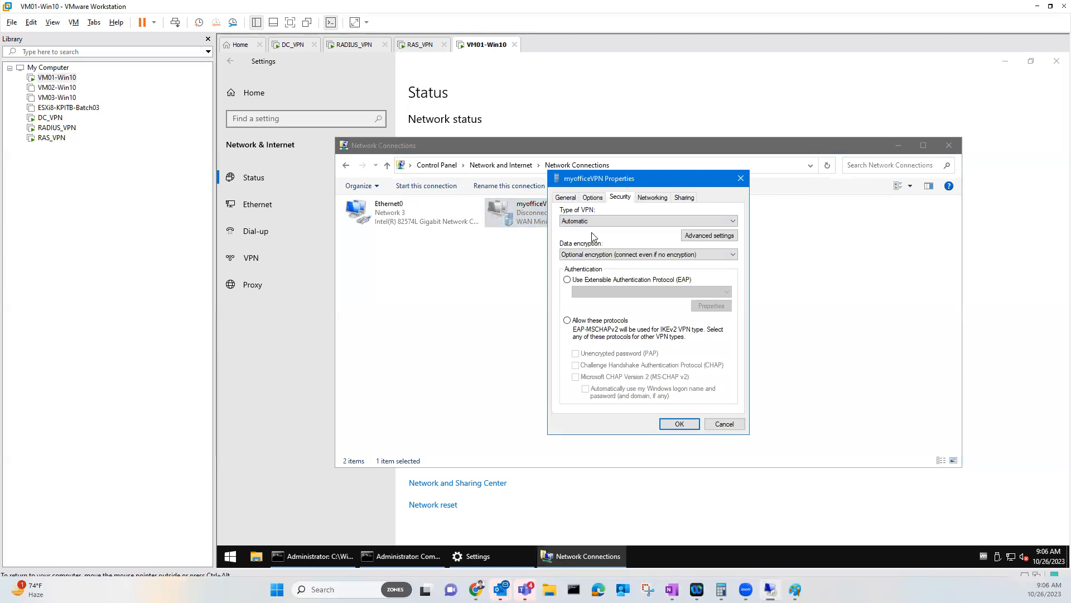
left_click(703, 239)
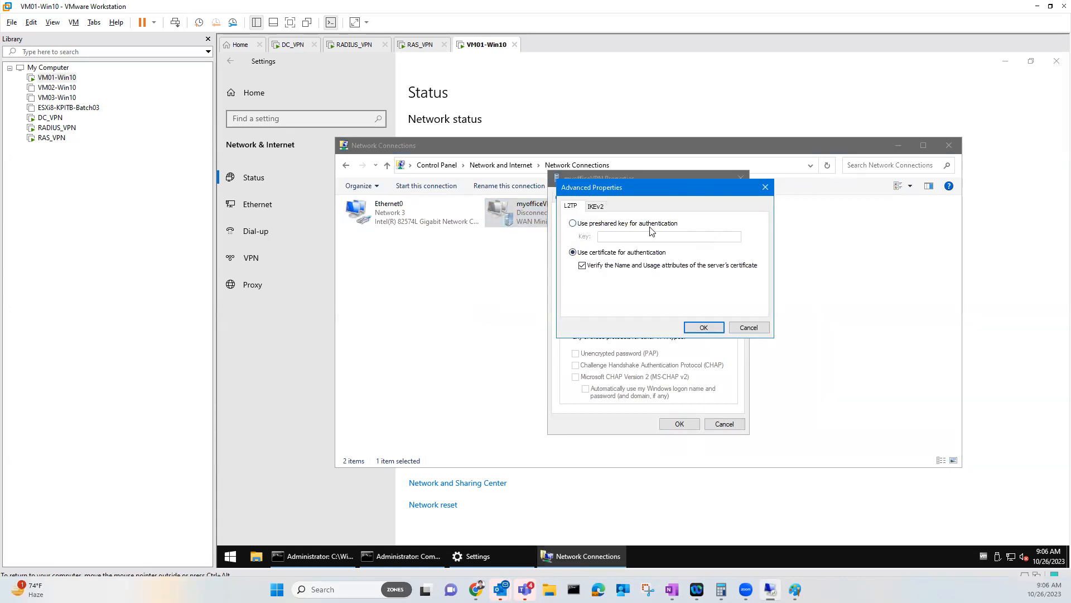
left_click(748, 327)
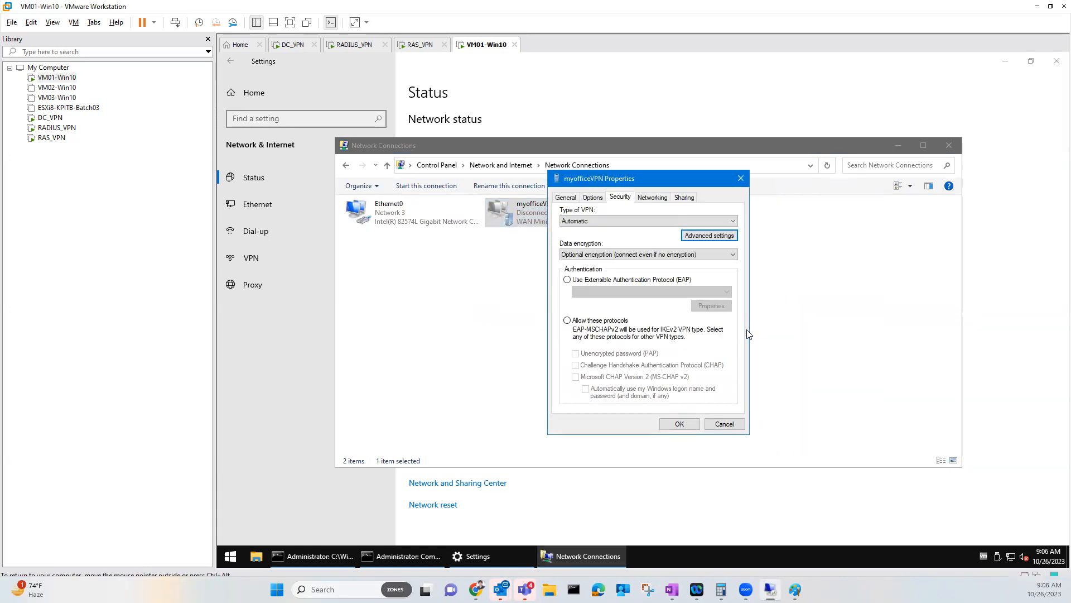
left_click(573, 326)
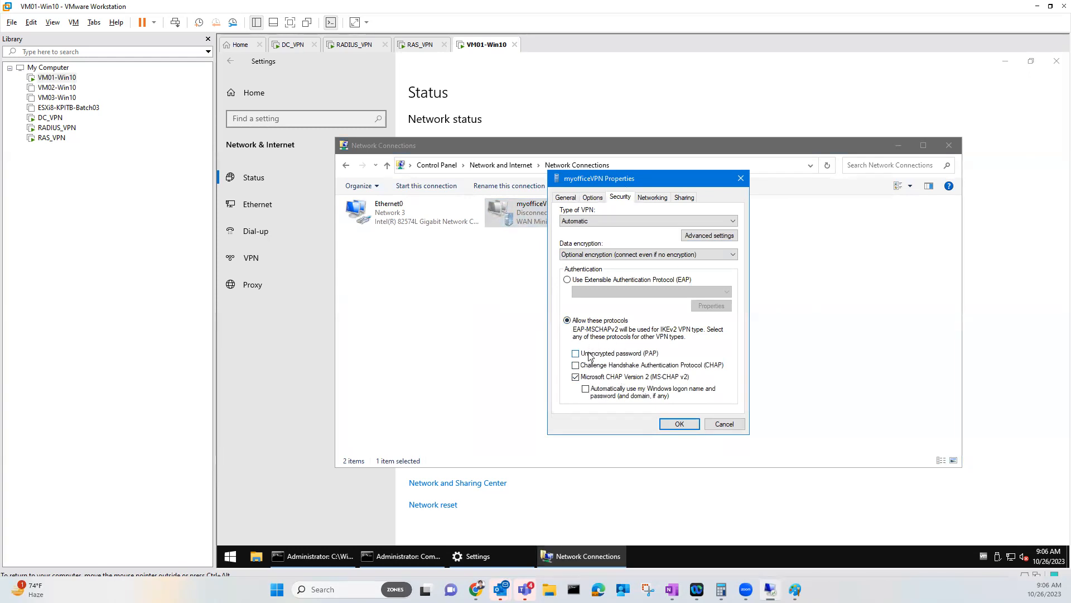
left_click(573, 198)
left_click(669, 423)
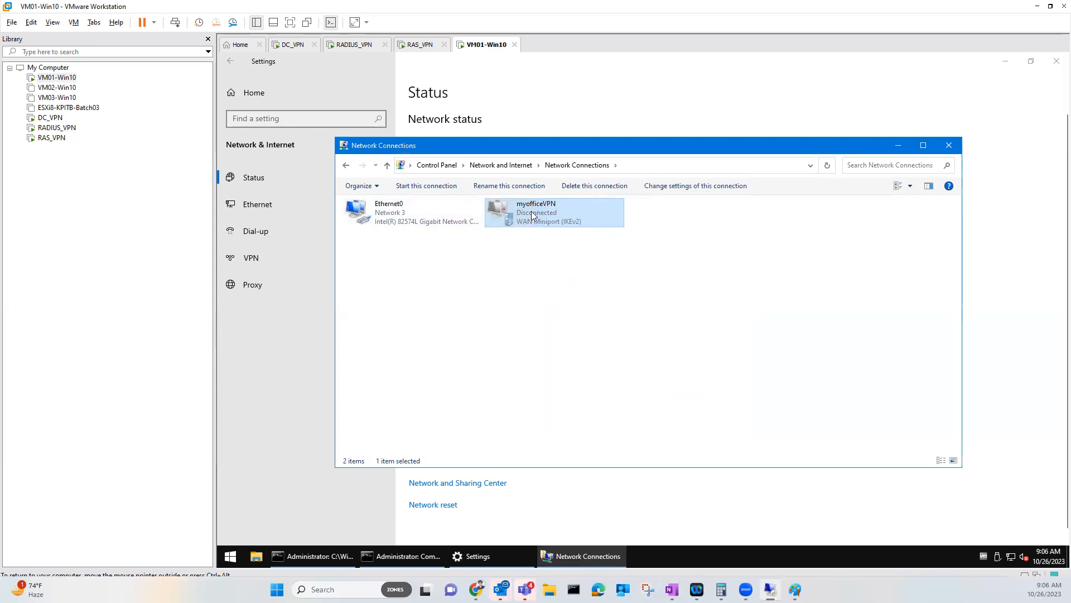
left_click(294, 45)
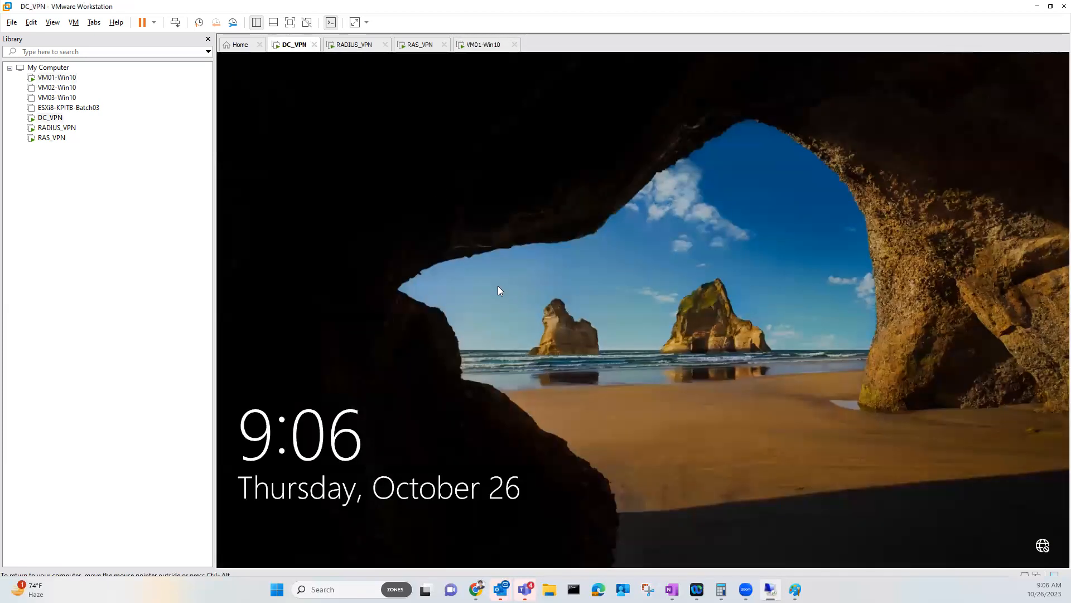
left_click(513, 322)
type("•••••")
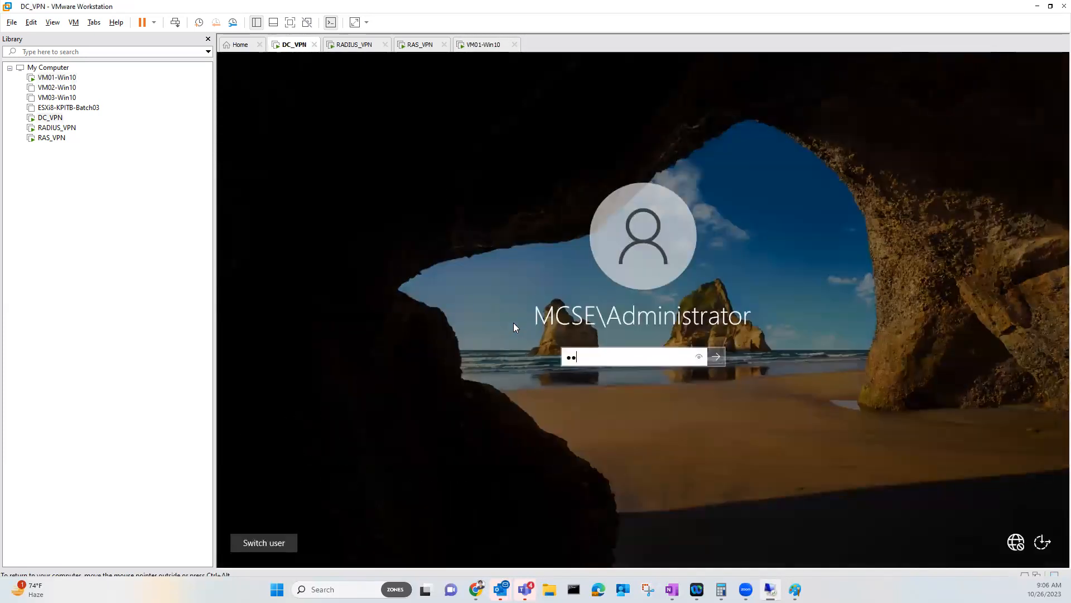
key("BackSpace")
key("BackSpace")
key("BackSpace")
key("BackSpace")
key("BackSpace")
type("•••••••")
key("Return")
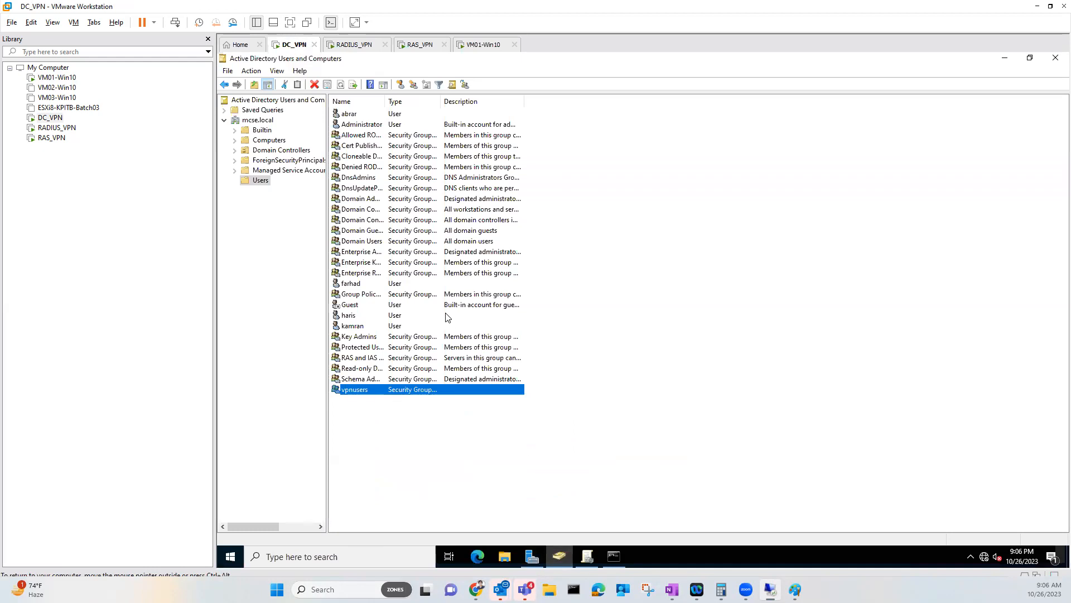
left_click(345, 114)
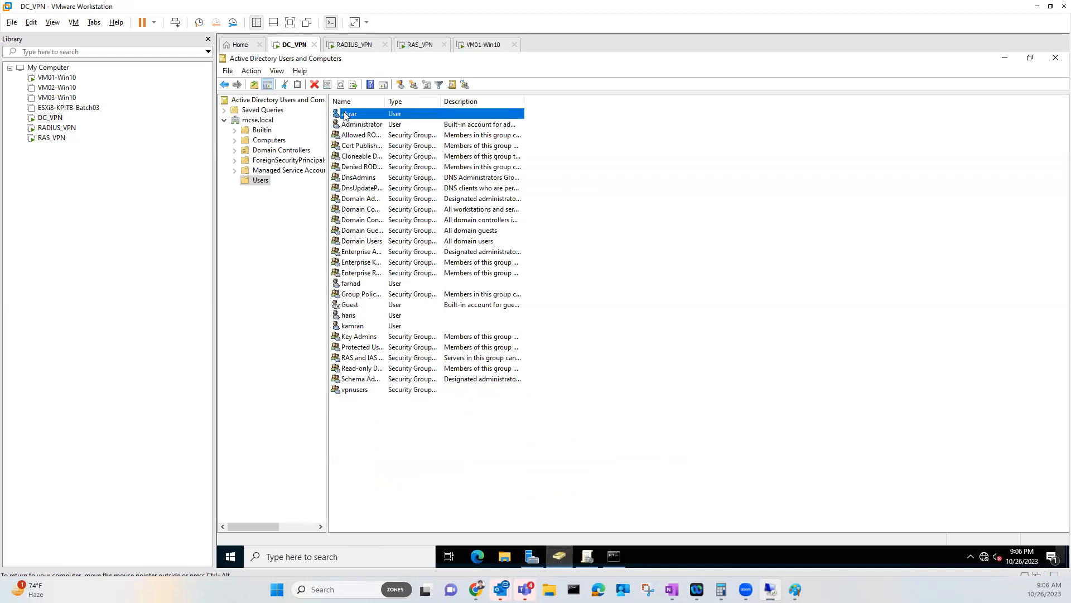
left_click(363, 283)
left_click(358, 315)
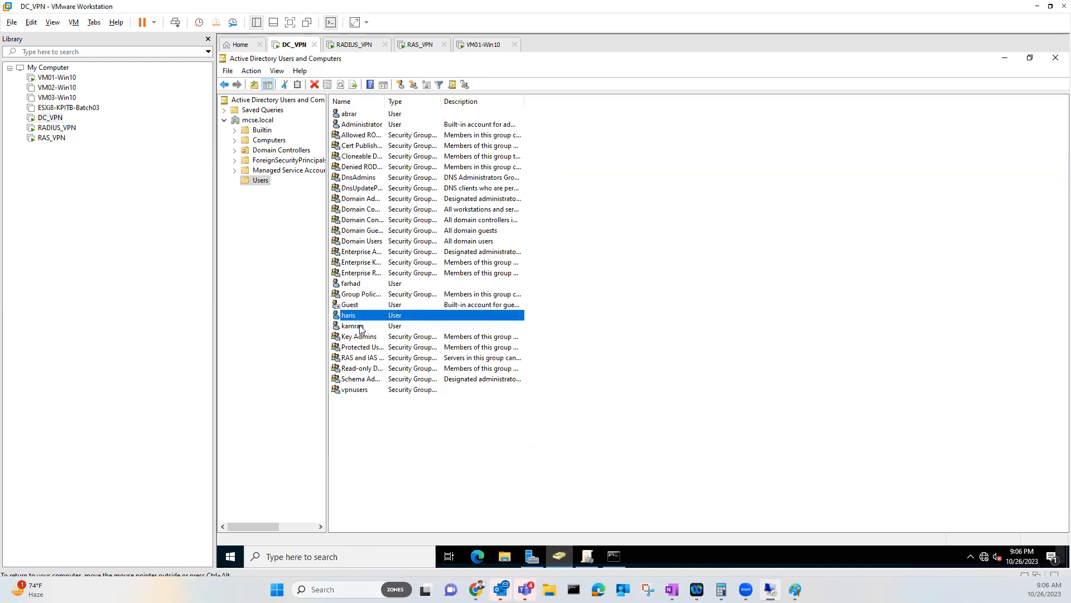
left_click(360, 326)
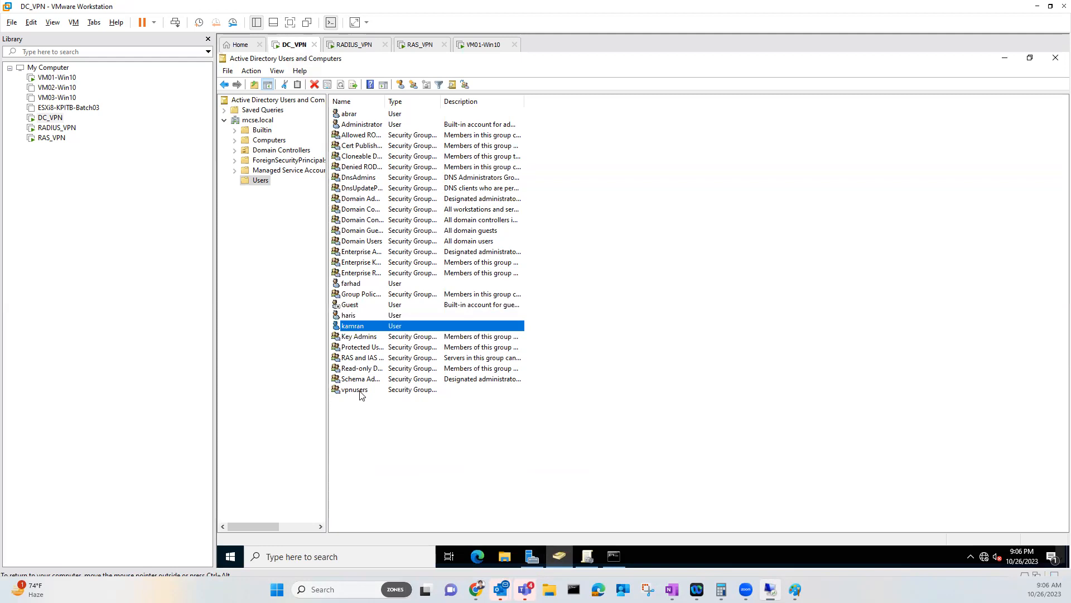
double_click(357, 390)
left_click(577, 175)
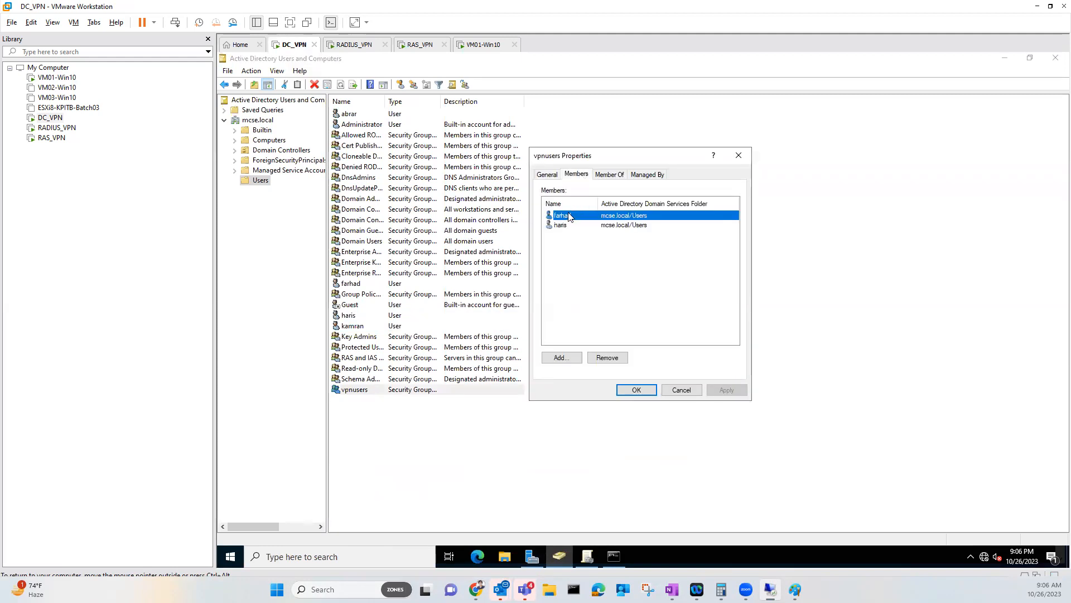
left_click(563, 242)
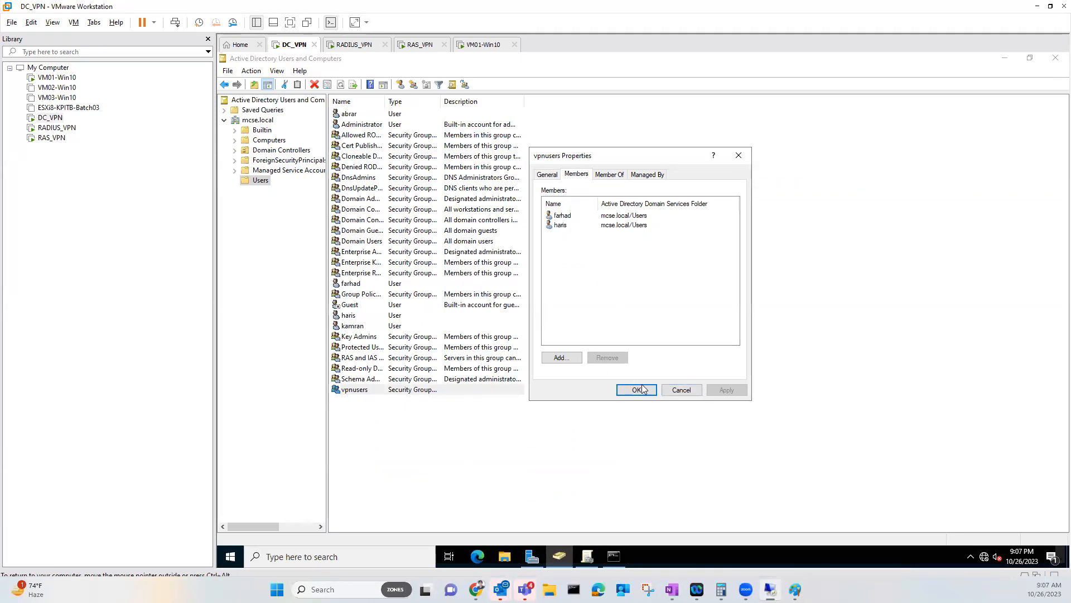
left_click(682, 390)
left_click(483, 44)
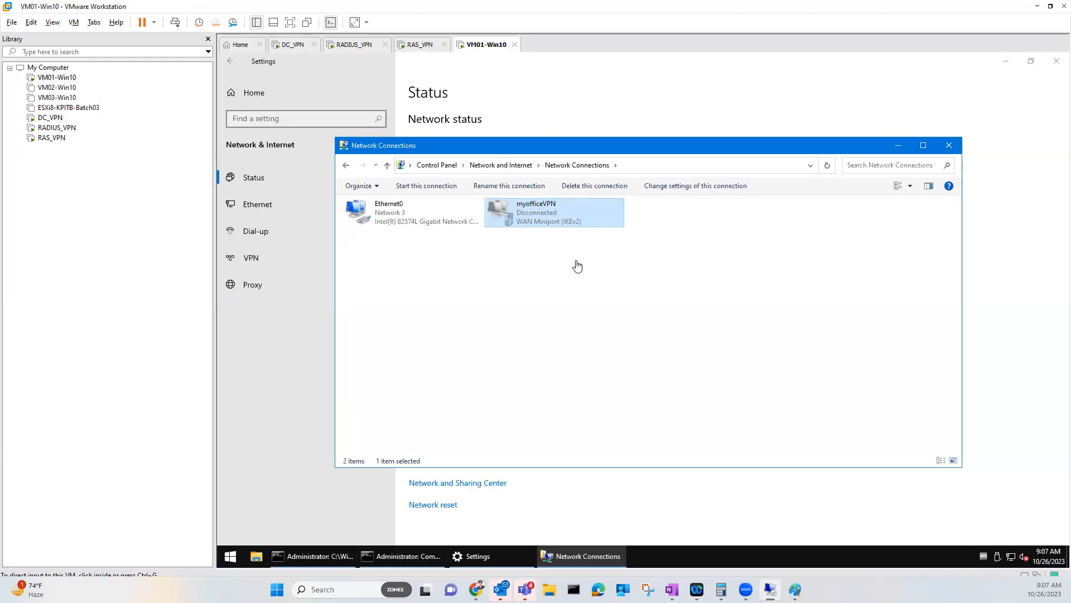
Try connecting to myofficeVPN with a first domain account's user name and password
double_click(537, 213)
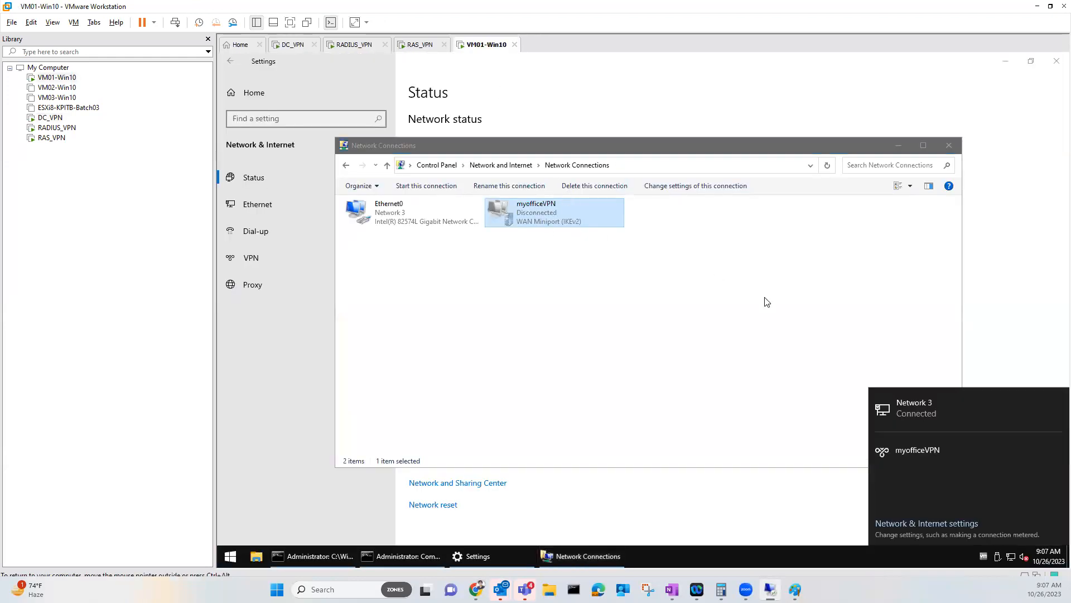
left_click(971, 460)
left_click(1020, 478)
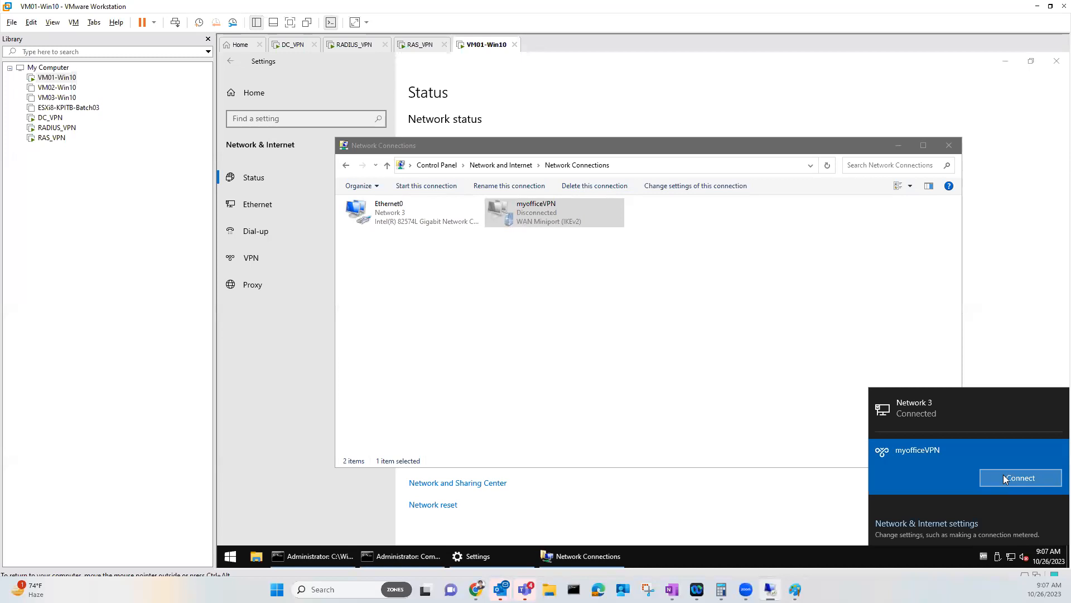
type("abrar")
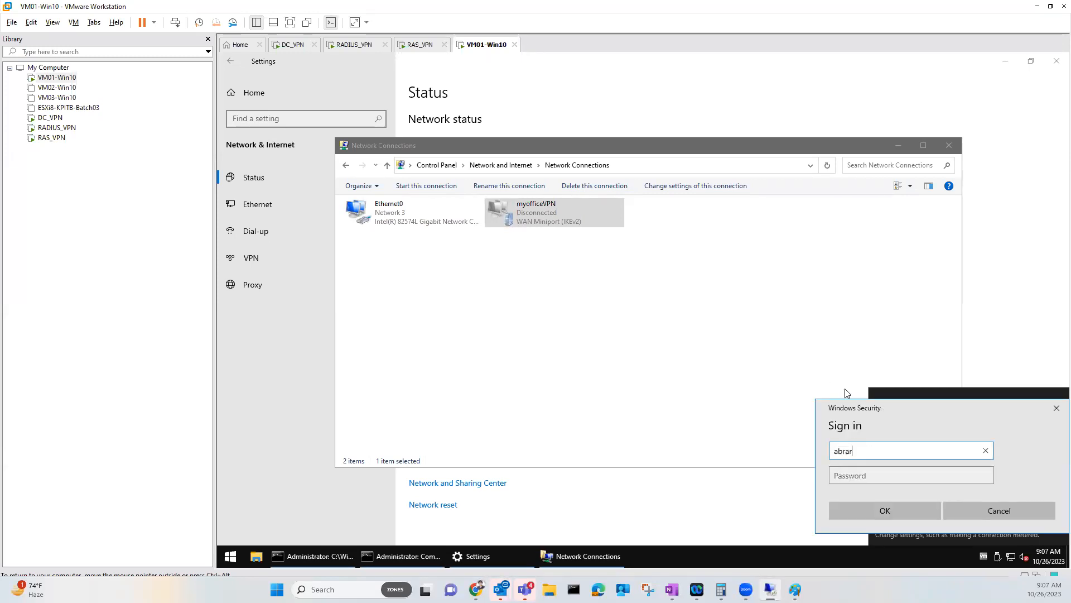
type("@mcse.local")
key("Tab")
type("***")
left_click(882, 512)
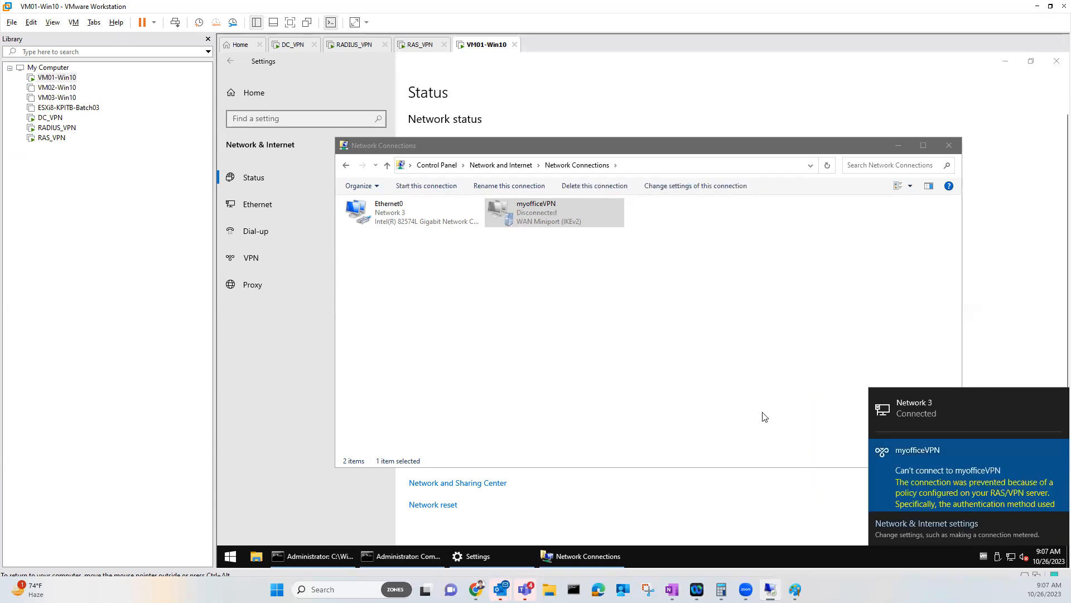
scroll(968, 480, "down", 2)
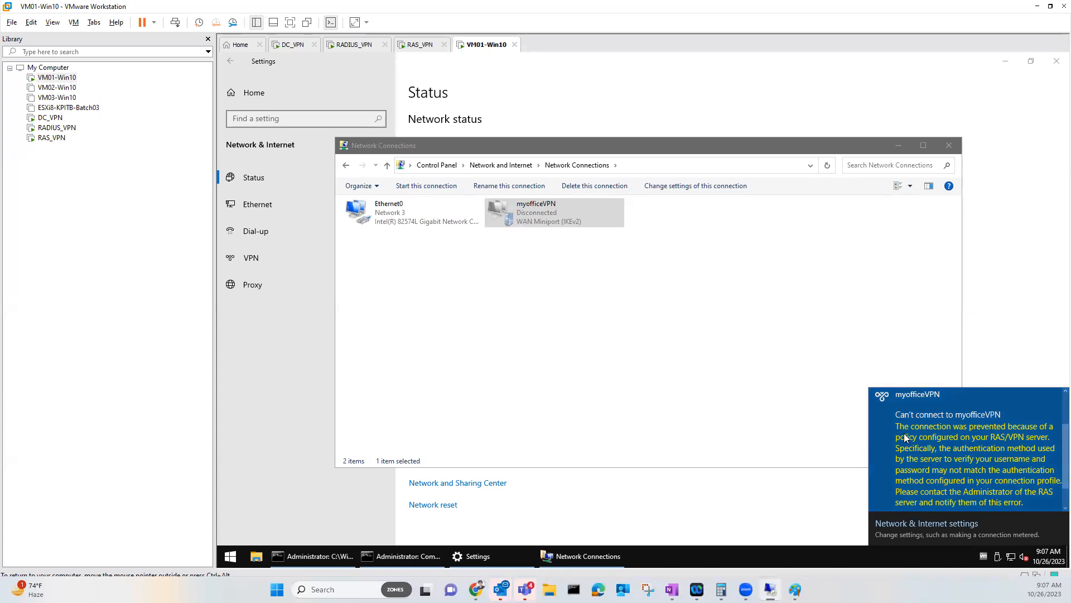
scroll(995, 476, "down", 1)
Dismiss the connection error and retry myofficeVPN with another mcse.local domain user's credentials
left_click(1013, 496)
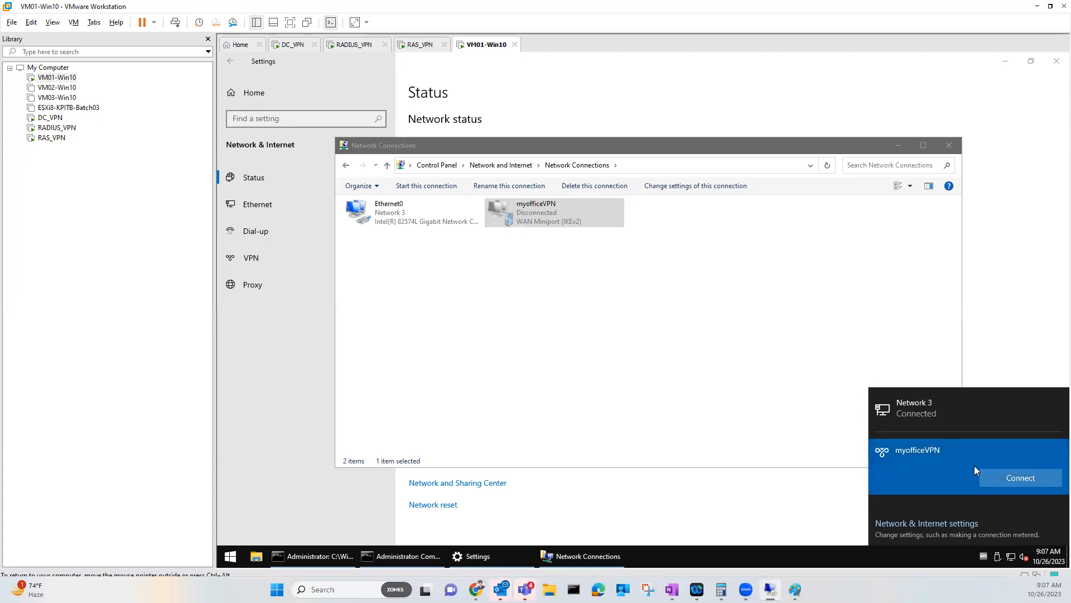
left_click(1006, 479)
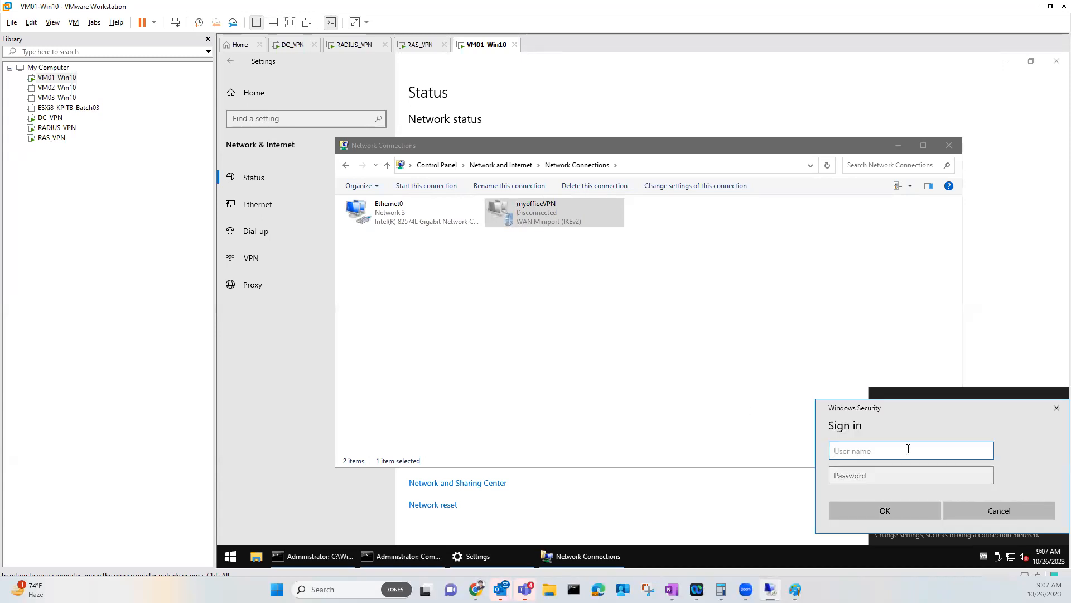
type("haris@mcse.local")
key("Tab")
type("***")
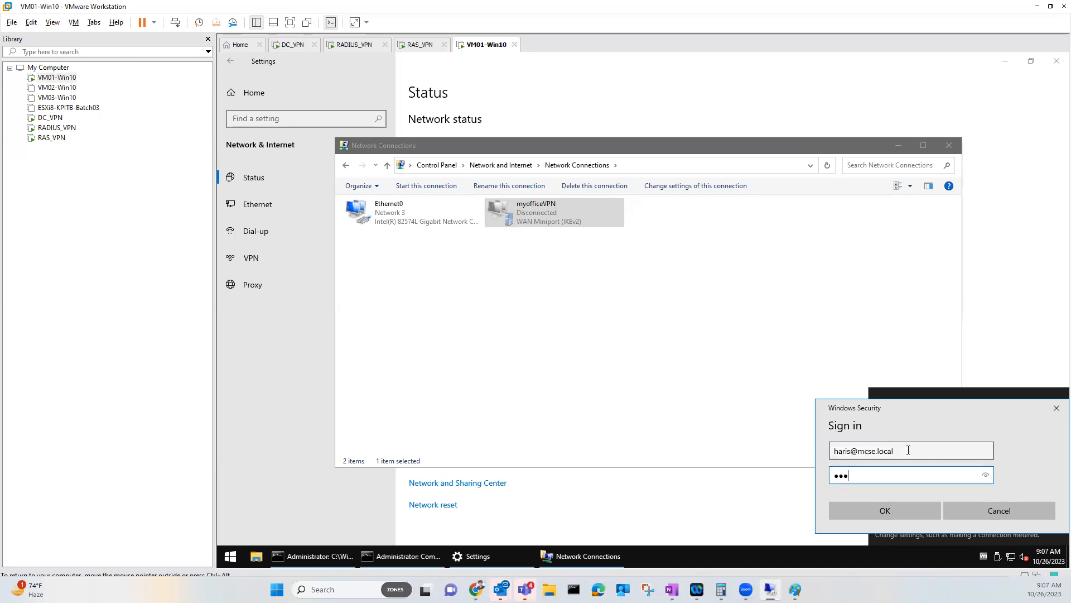
left_click(891, 507)
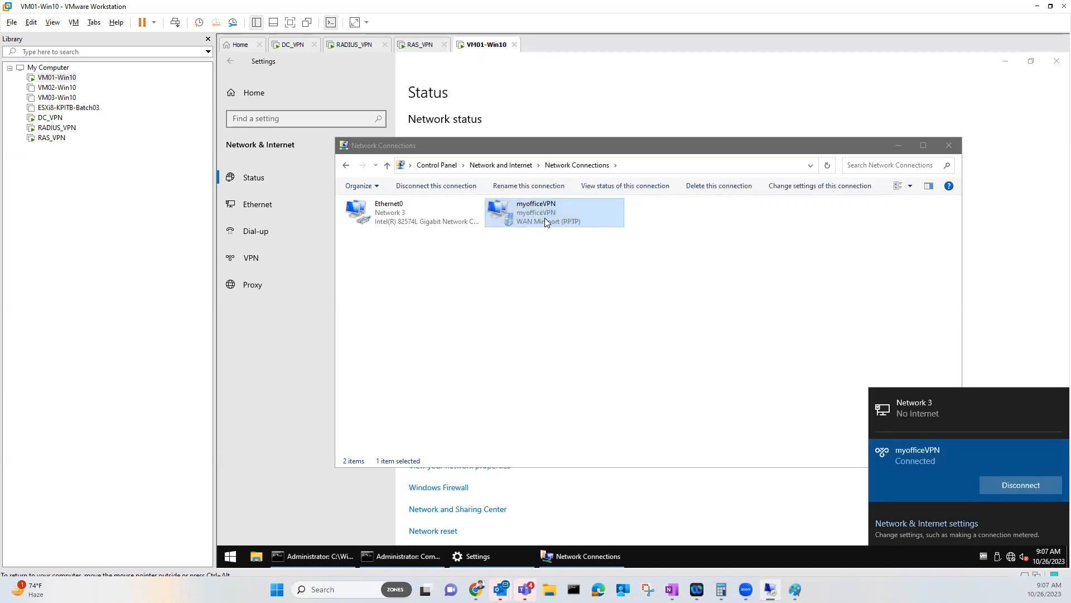
Check the 10.0.0.253 and 10.0.0.254 ping windows for replies
left_click(564, 276)
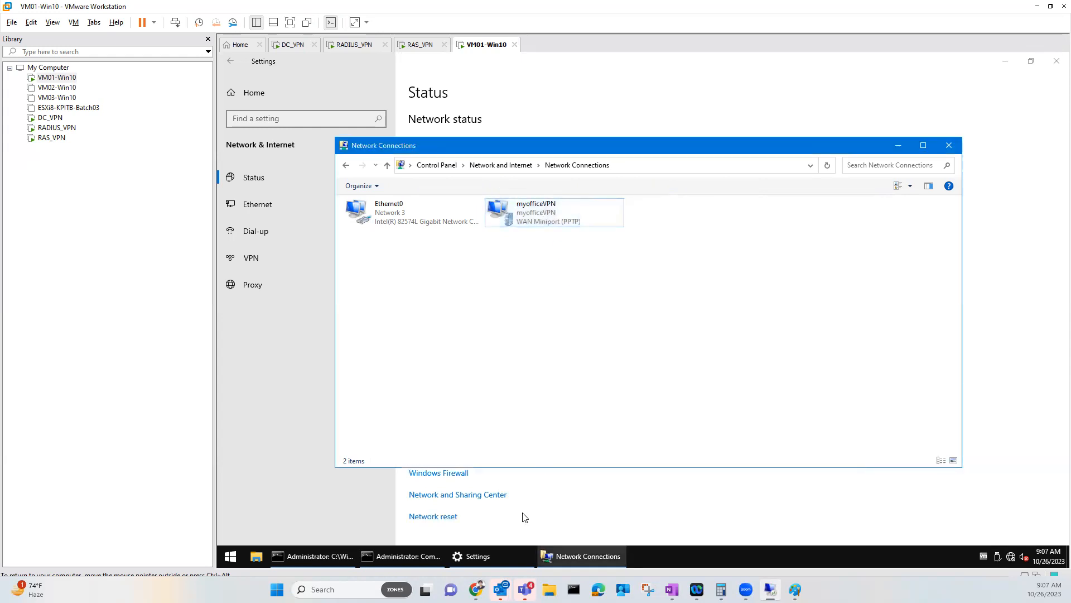
left_click(418, 556)
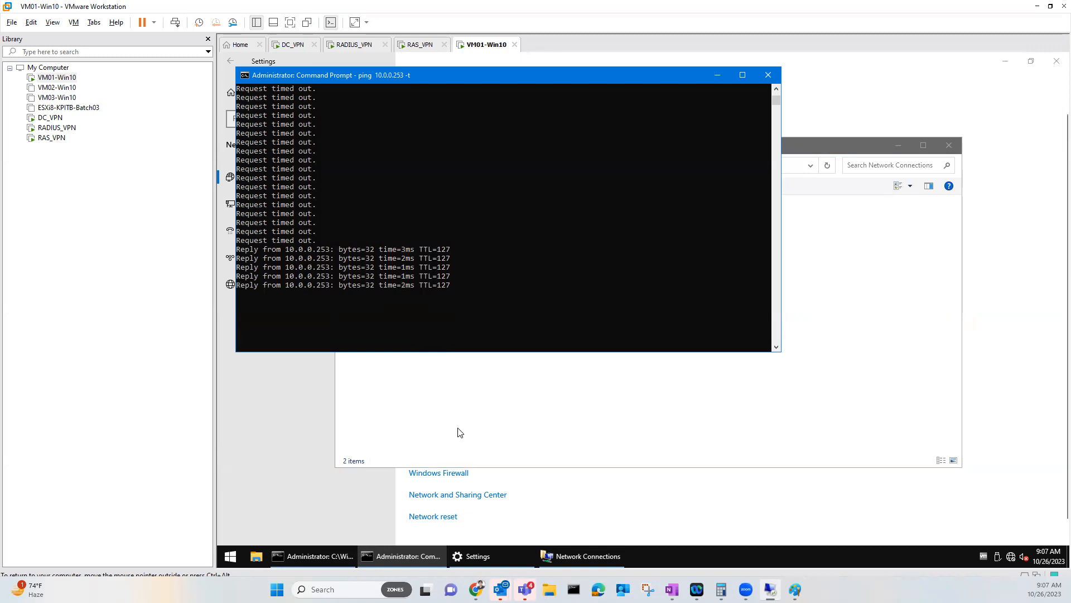
left_click(312, 556)
scroll(491, 305, "down", 2)
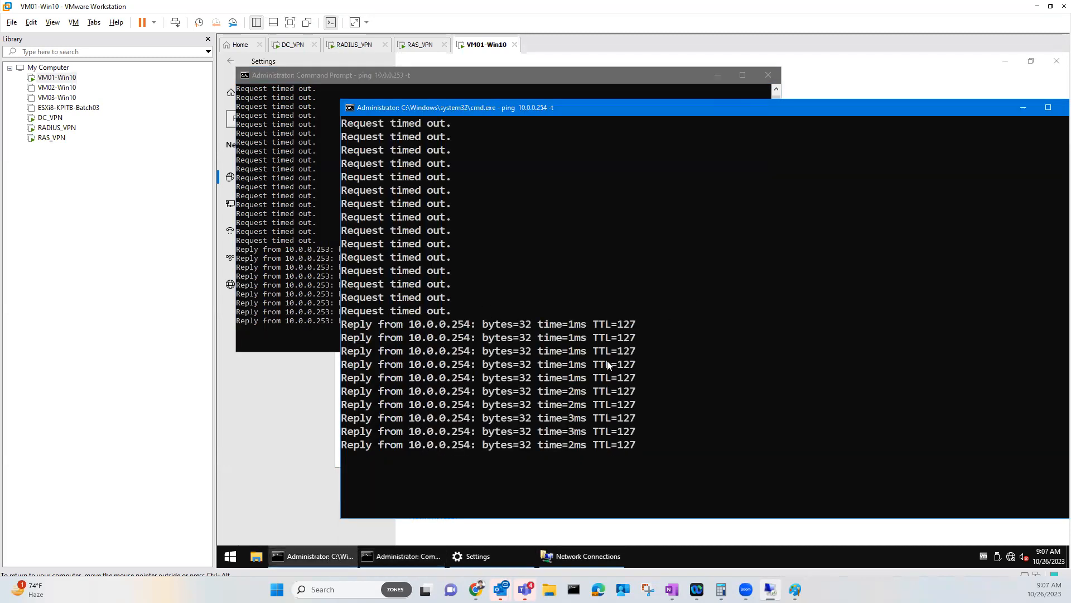
scroll(581, 372, "down", 1)
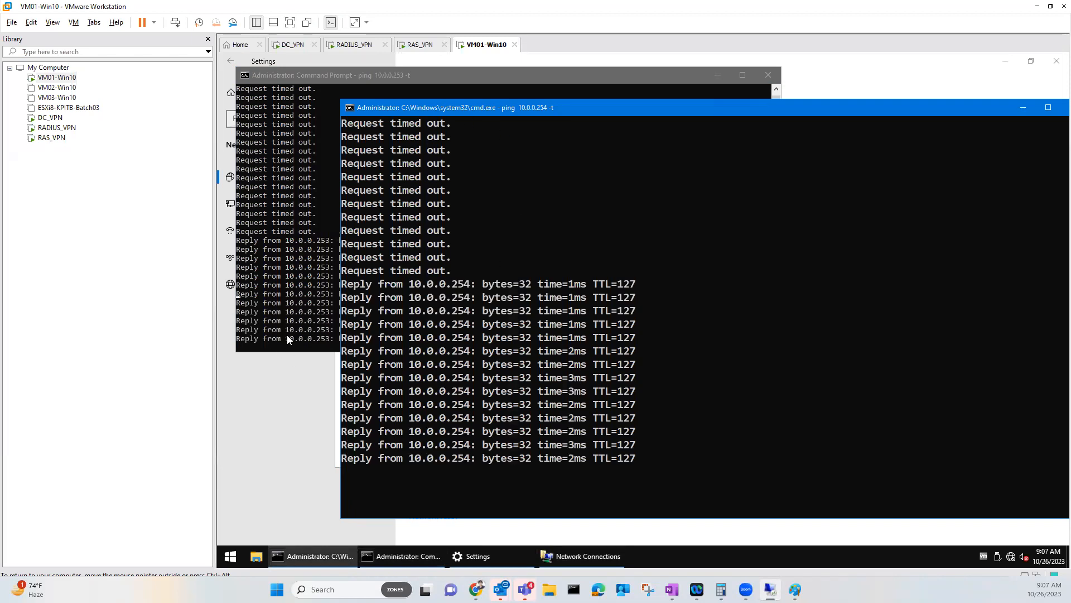
Launch Remote Desktop with mstsc and connect to 10.0.0.254
left_click(230, 556)
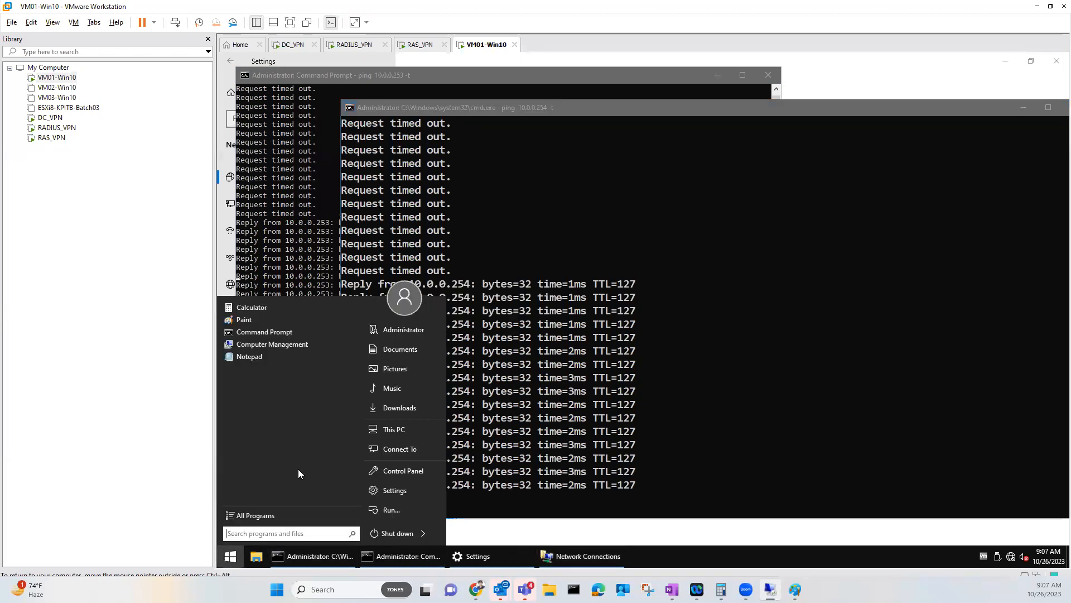
type("mstsc")
key("Return")
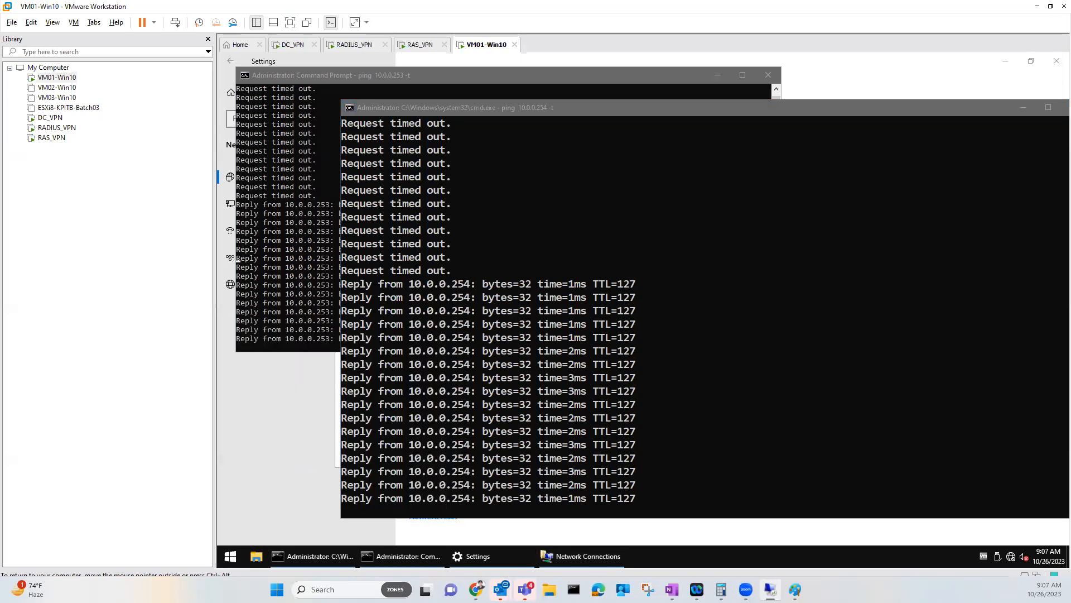
type("10.0.0.254")
key("Return")
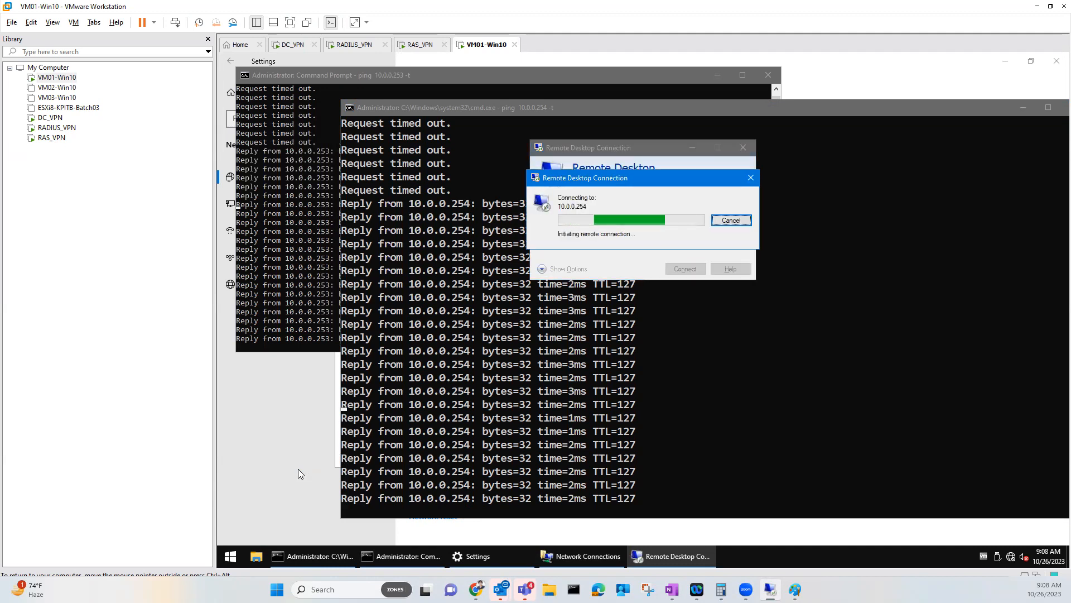
Cancel the stalled RDP attempt and allow remote connections on the DC_VPN server
left_click(732, 223)
left_click(300, 46)
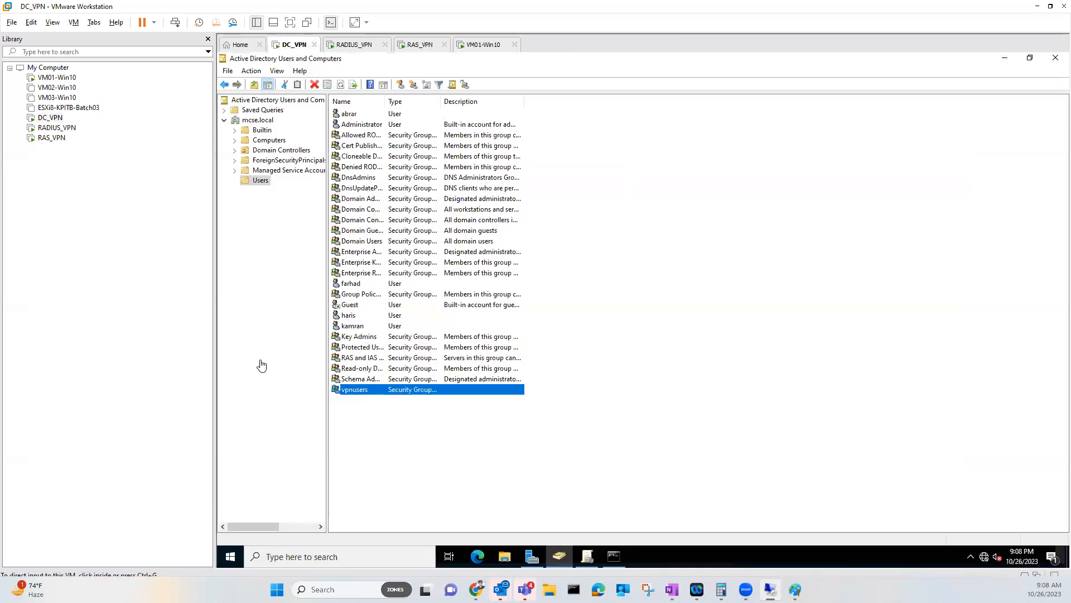
left_click(533, 557)
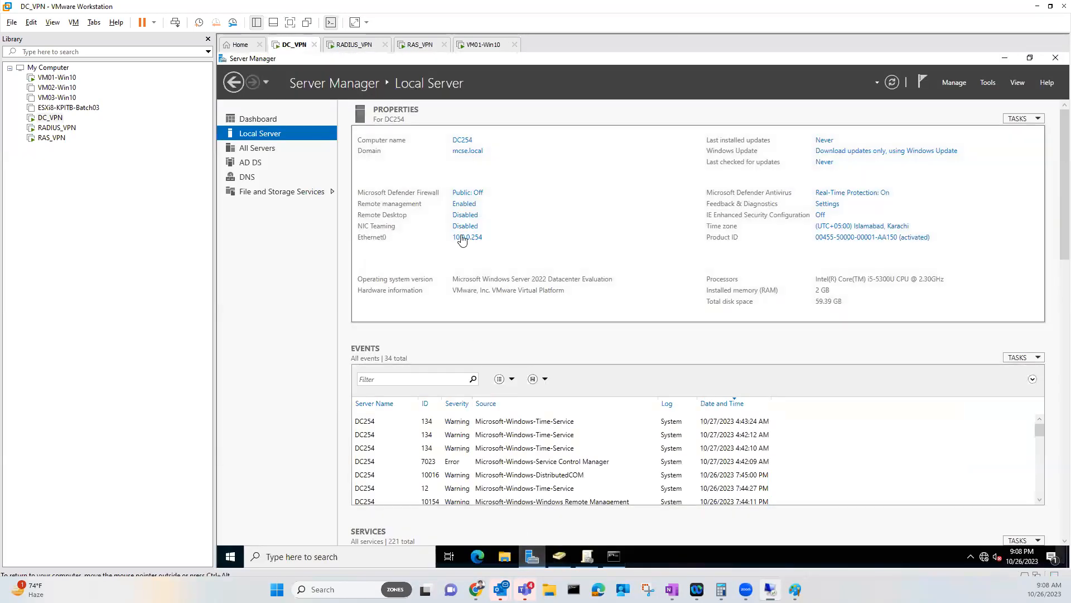
left_click(466, 215)
left_click(305, 238)
left_click(347, 316)
Retry the Remote Desktop connection to 10.0.0.254 from VM01-Win10 and recheck DC_VPN's properties
left_click(483, 45)
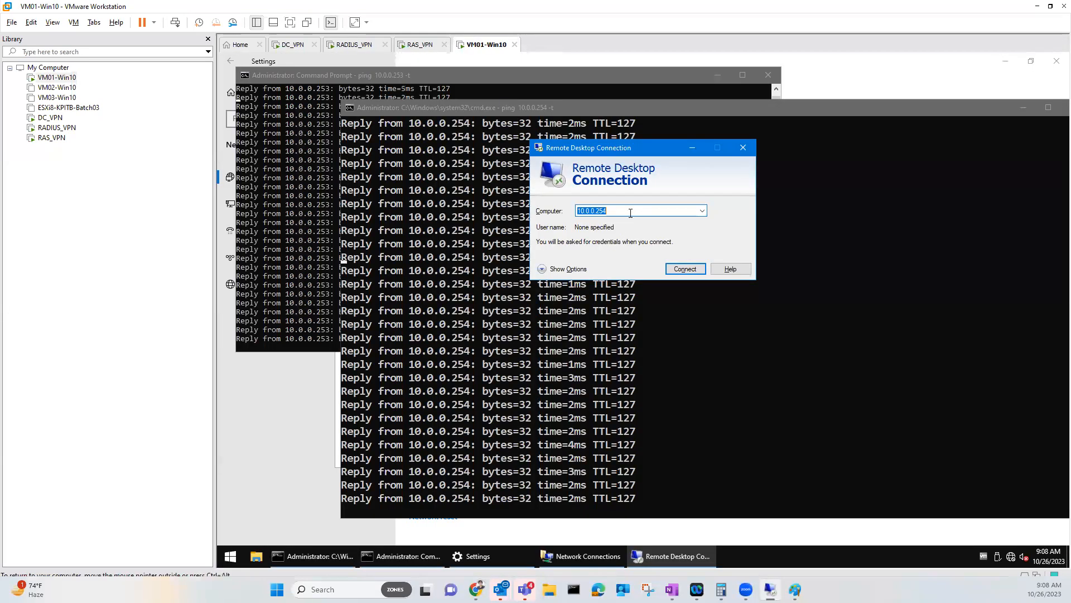
left_click(676, 269)
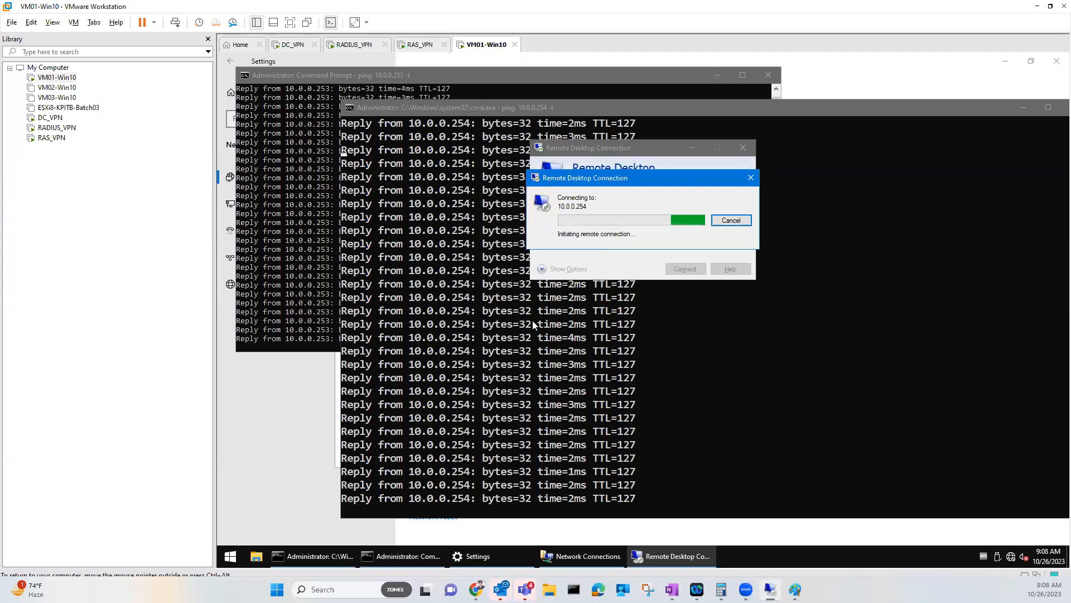
left_click(307, 61)
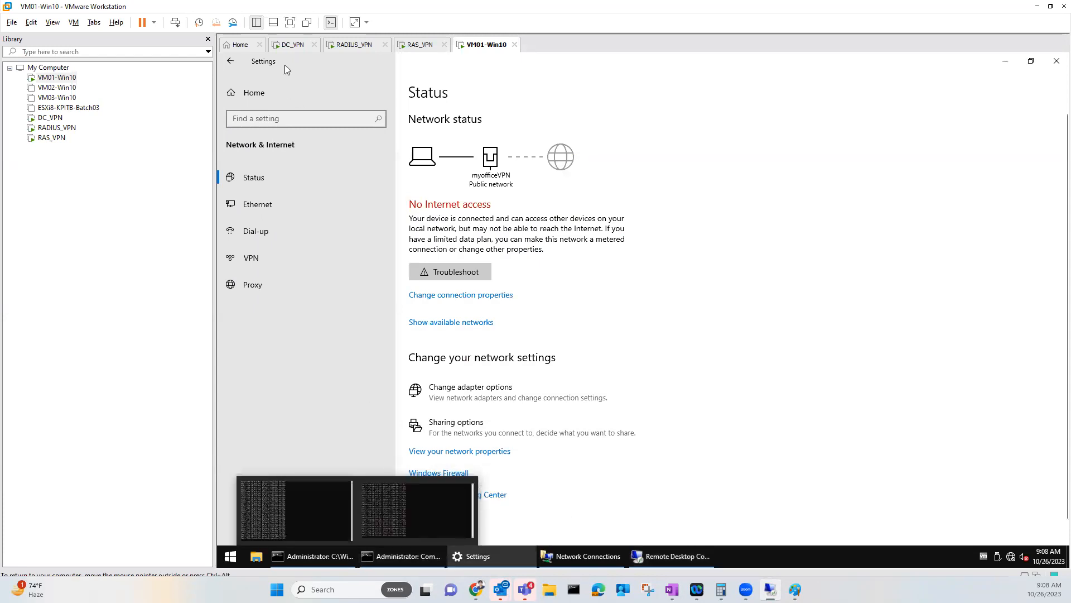
left_click(290, 44)
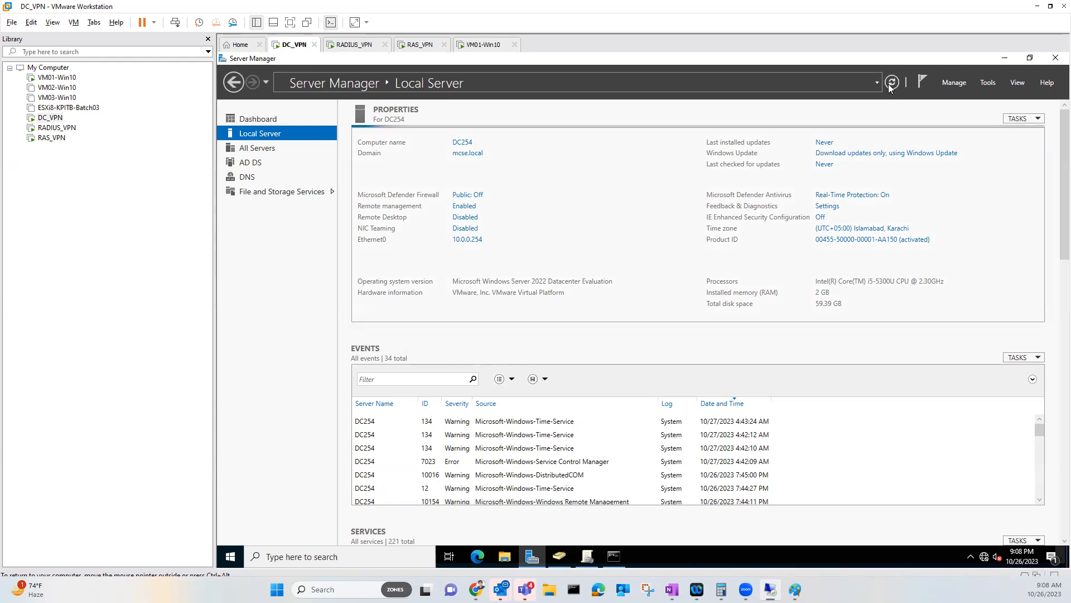
left_click(483, 45)
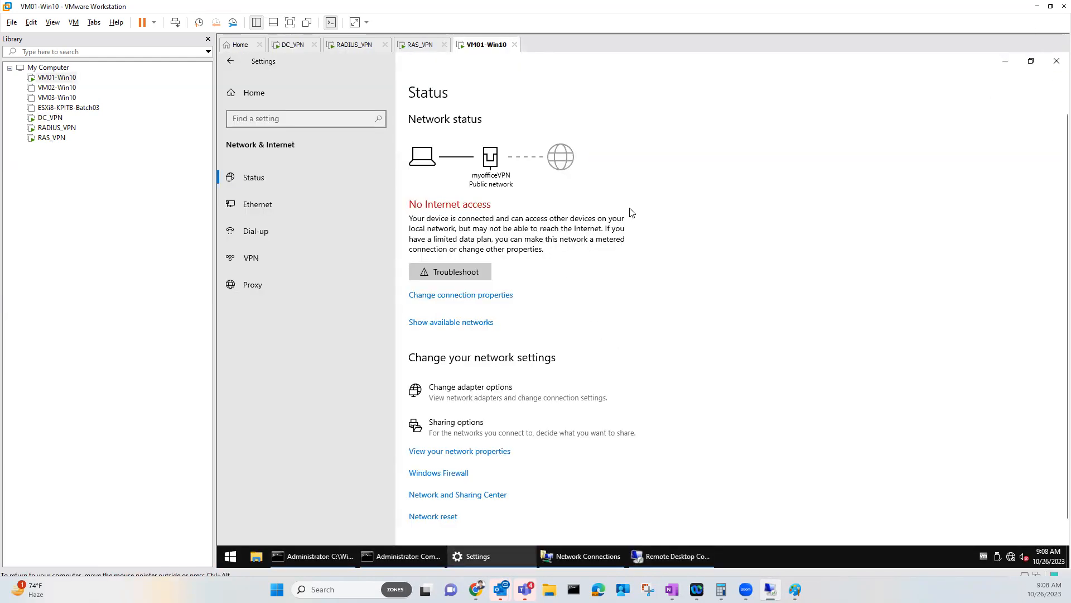
Close the network settings, the Remote Desktop error and the Remote Desktop client
left_click(1057, 61)
left_click(727, 329)
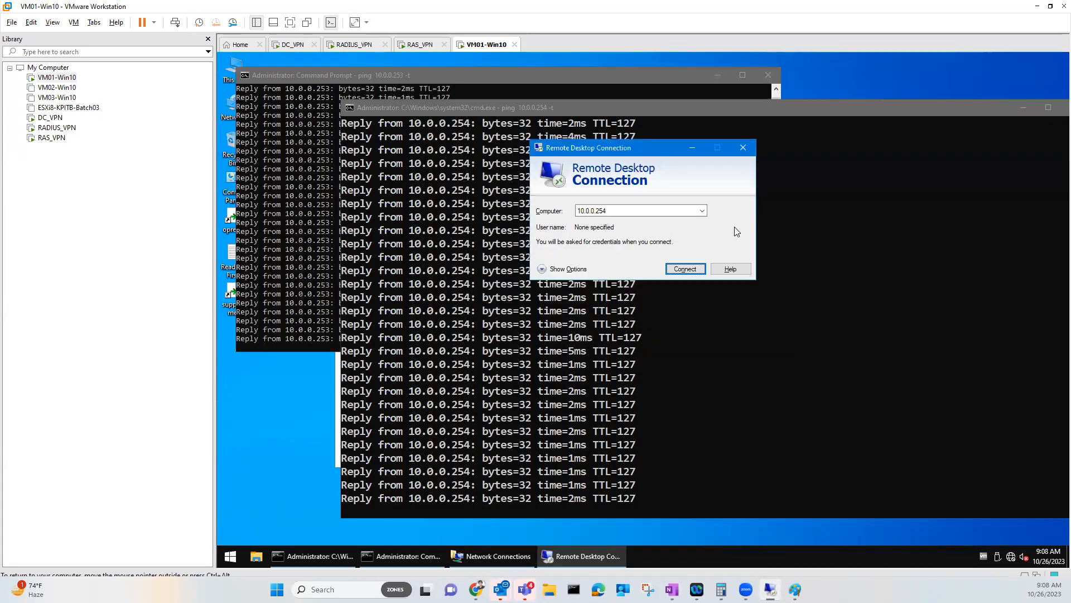
left_click(743, 147)
Bring the Untitled - Paint VPN lab diagram to the front from the host taskbar
mouse_move(795, 587)
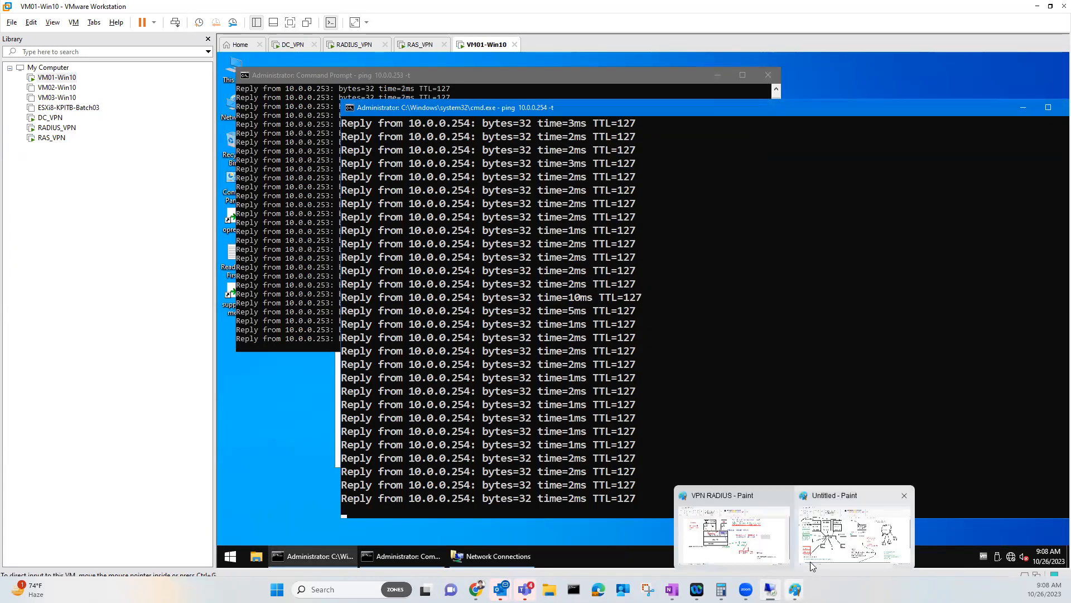
left_click(853, 528)
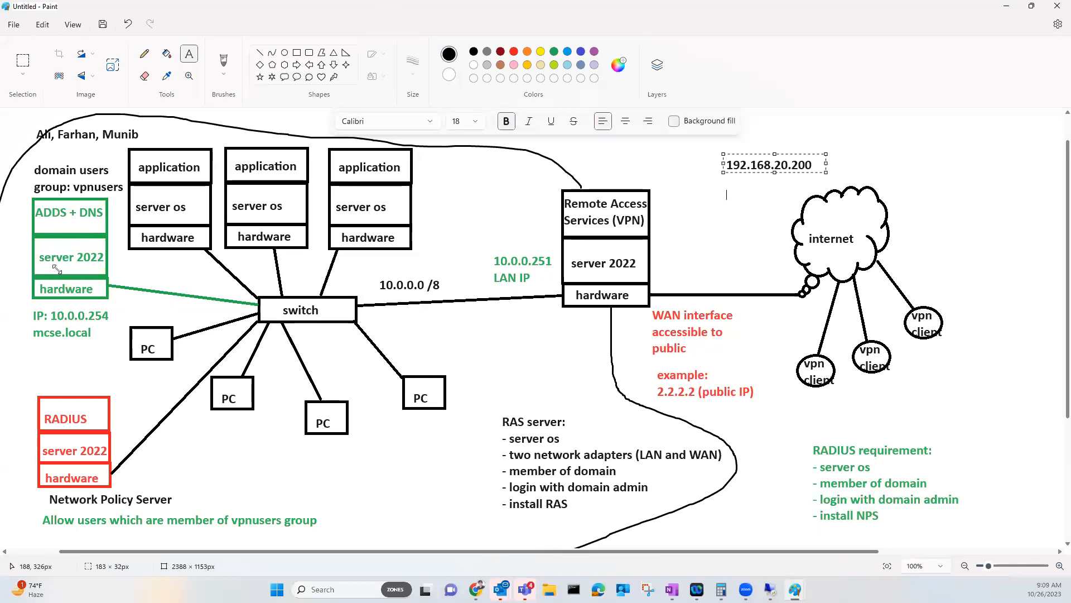
Return to VM01-Win10 through the DC_VPN and RAS_VPN tabs and view the 10.0.0.253 ping window
mouse_move(771, 588)
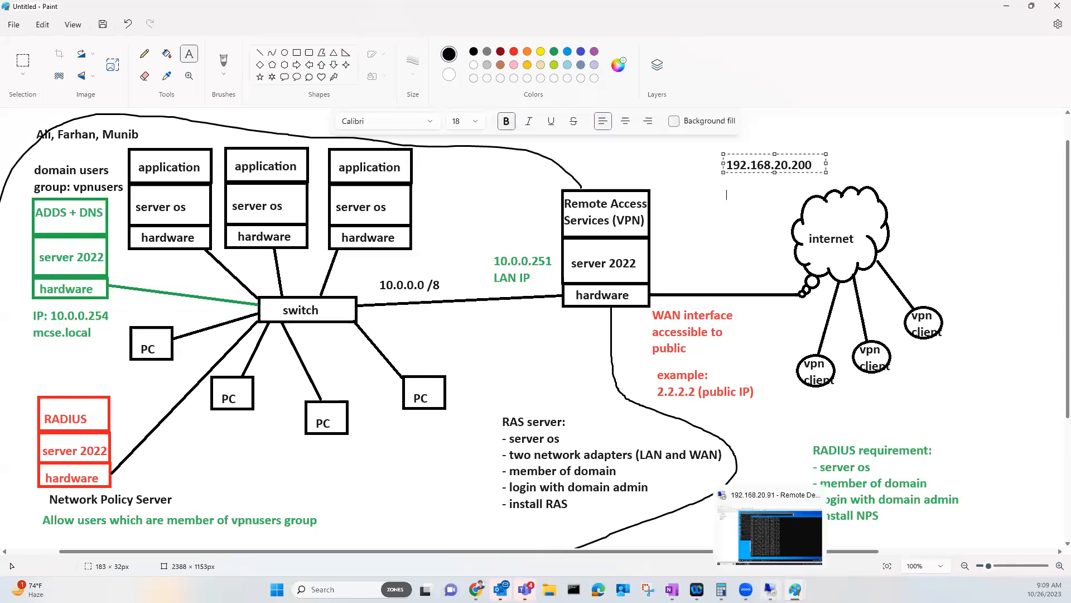
left_click(779, 535)
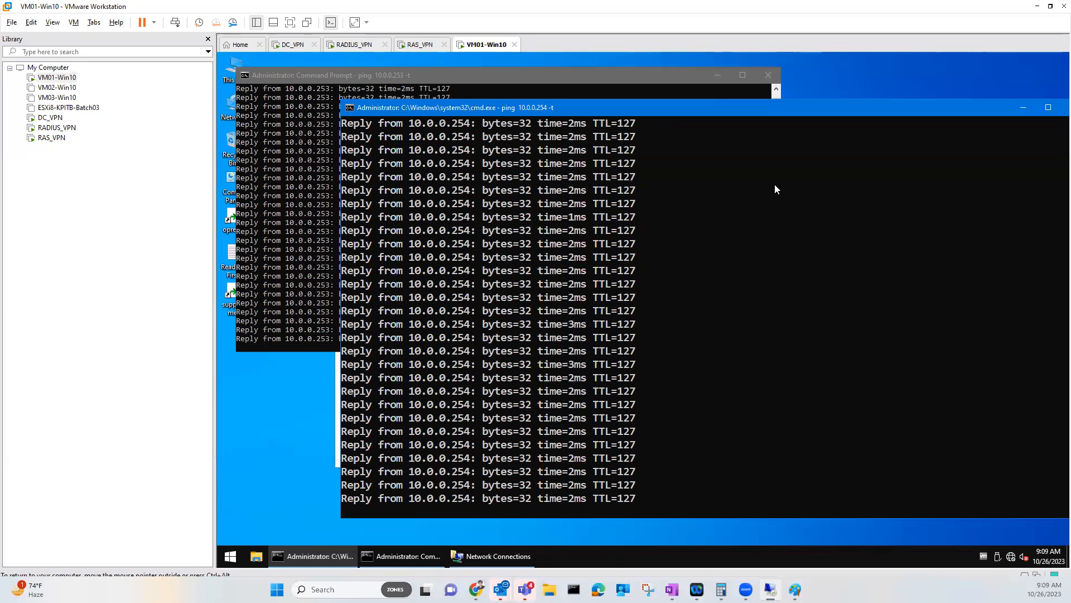
left_click(293, 44)
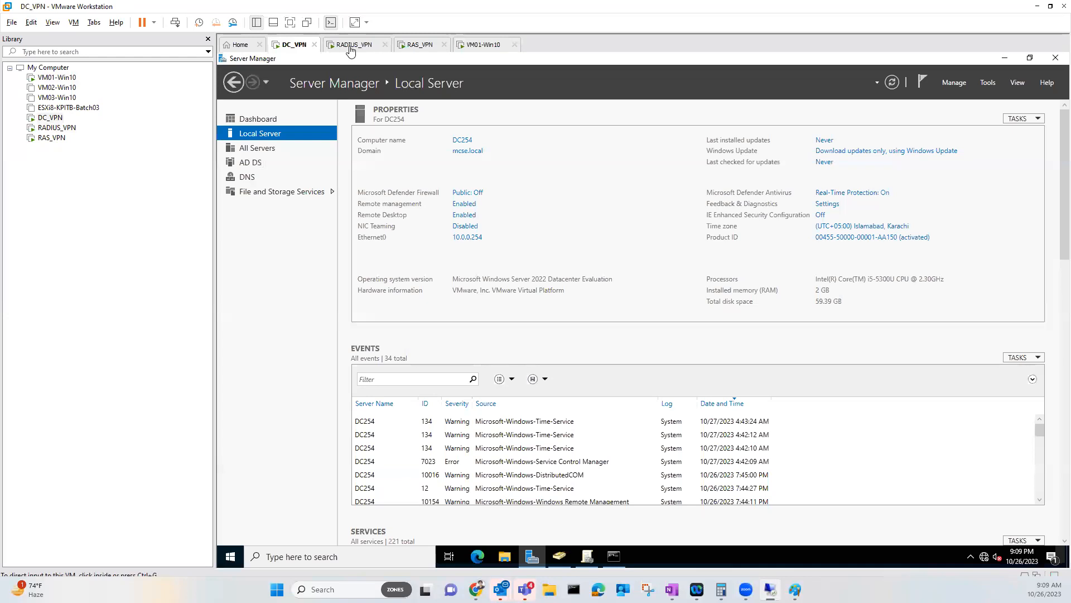
left_click(416, 46)
left_click(471, 45)
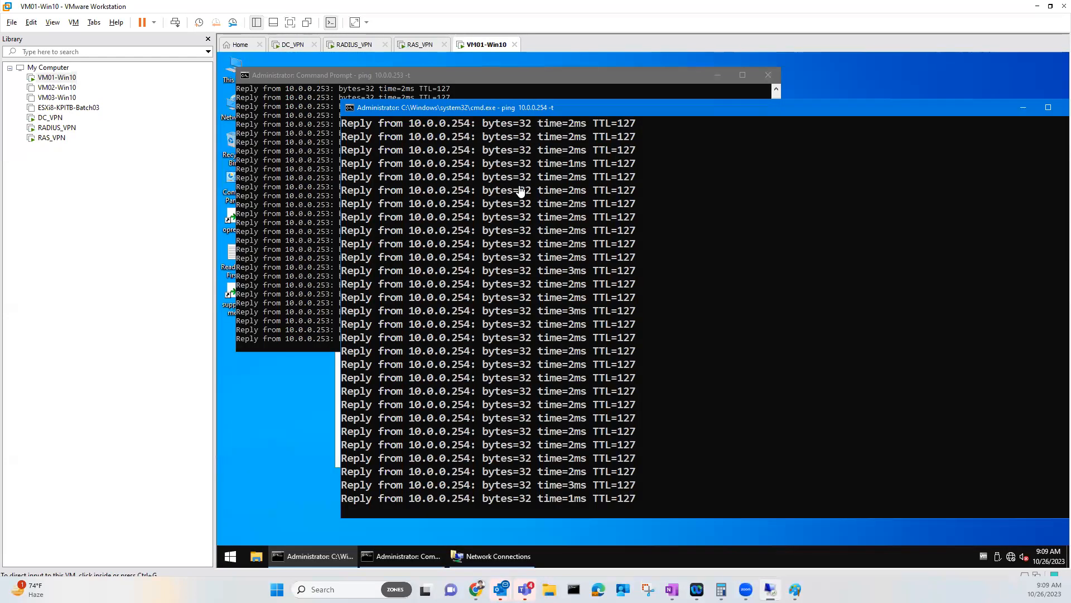
left_click(313, 162)
scroll(471, 269, "down", 3)
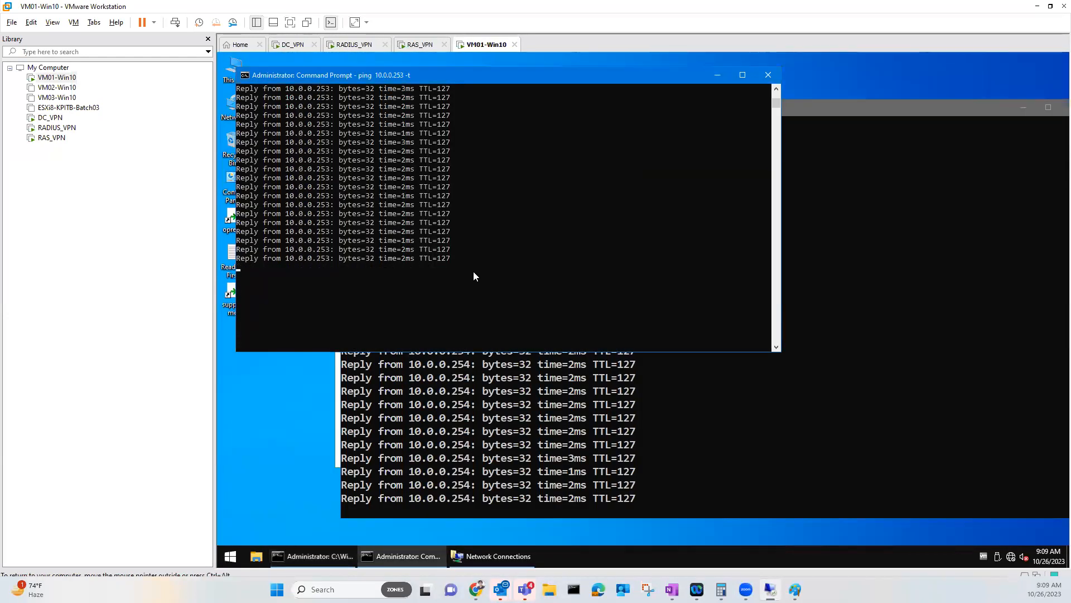